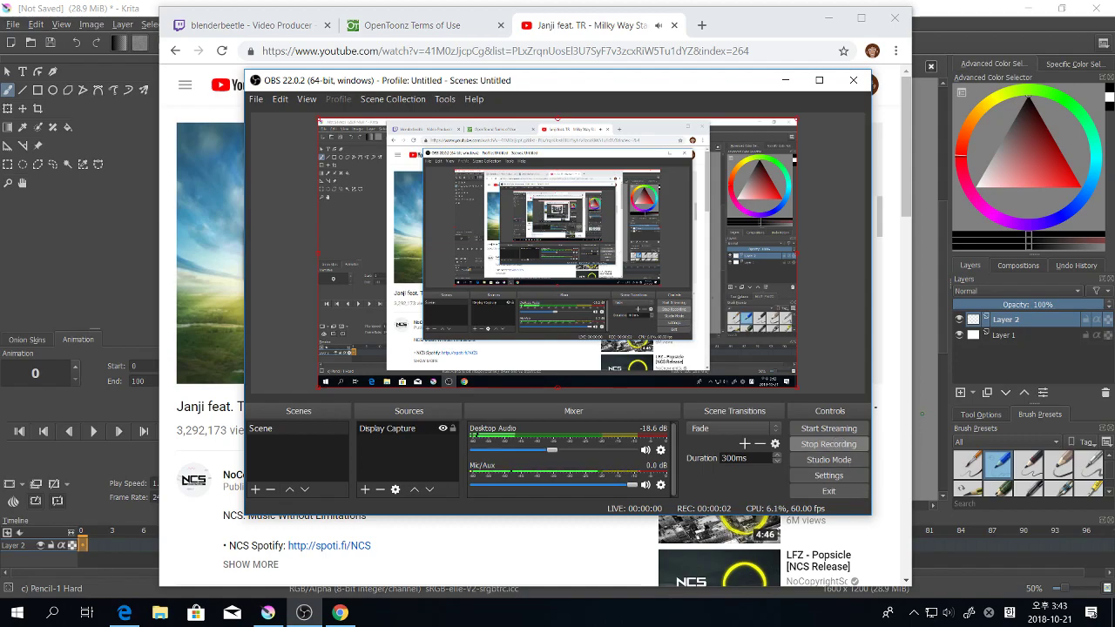
Step: Switch to Krita, scribble loose test strokes with the pencil on Layer 2 and clear them
{"action": "left_click", "coordinate": [925, 392]}
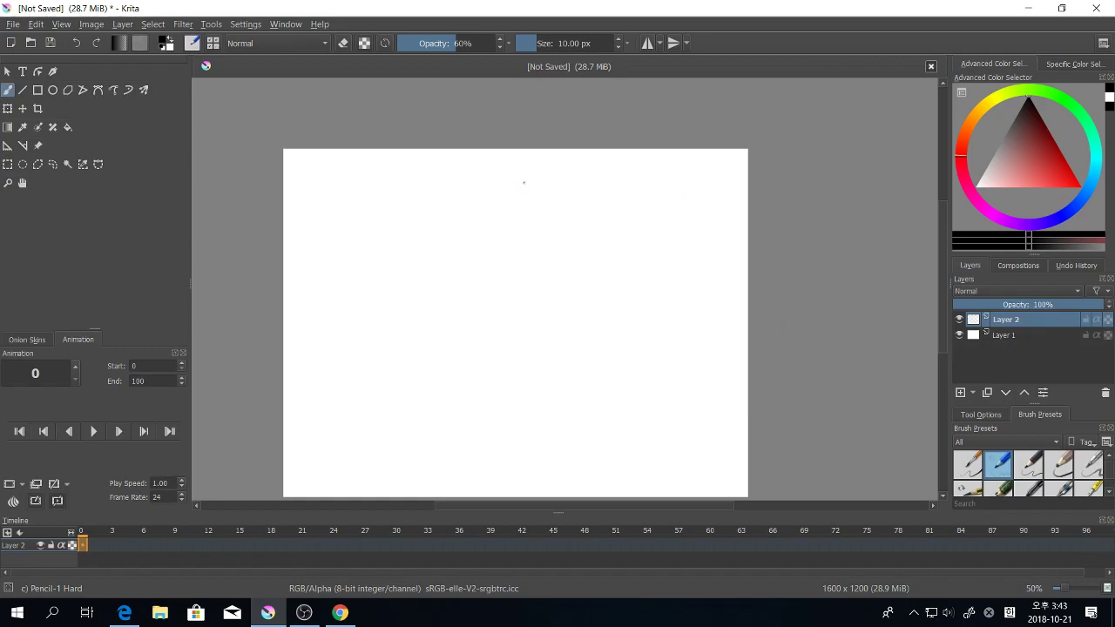
{"action": "mouse_move", "coordinate": [523, 182]}
{"action": "left_mouse_down"}
{"action": "mouse_move", "coordinate": [656, 375]}
{"action": "mouse_move", "coordinate": [666, 134]}
{"action": "mouse_move", "coordinate": [310, 414]}
{"action": "mouse_move", "coordinate": [684, 368]}
{"action": "left_mouse_up"}
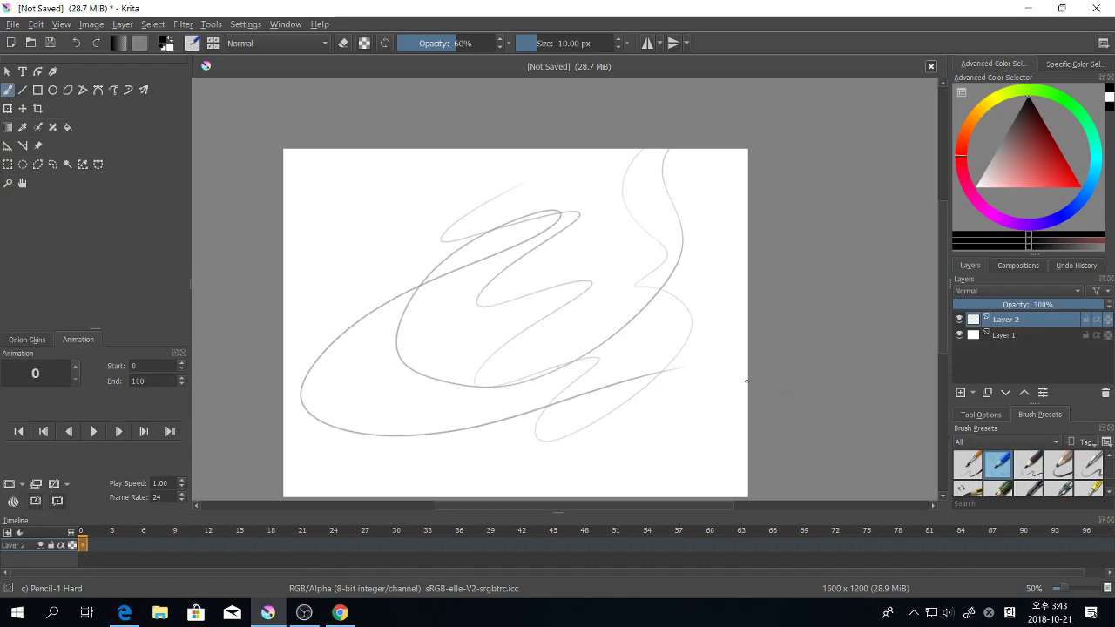
{"action": "key", "text": "Delete"}
{"action": "left_click", "coordinate": [304, 613]}
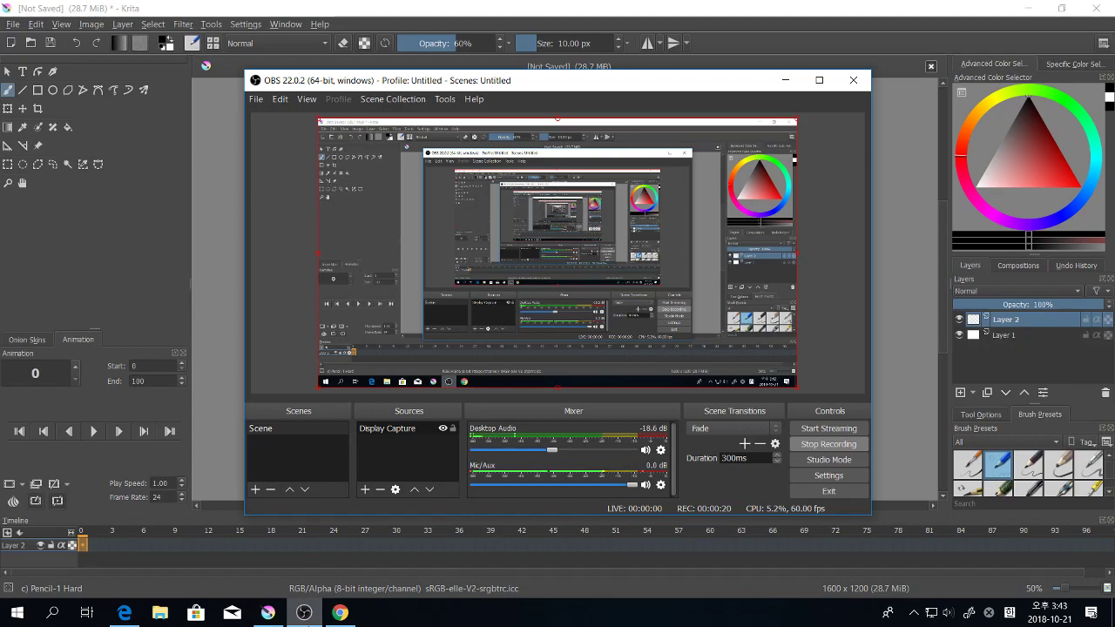
{"action": "left_click", "coordinate": [902, 247]}
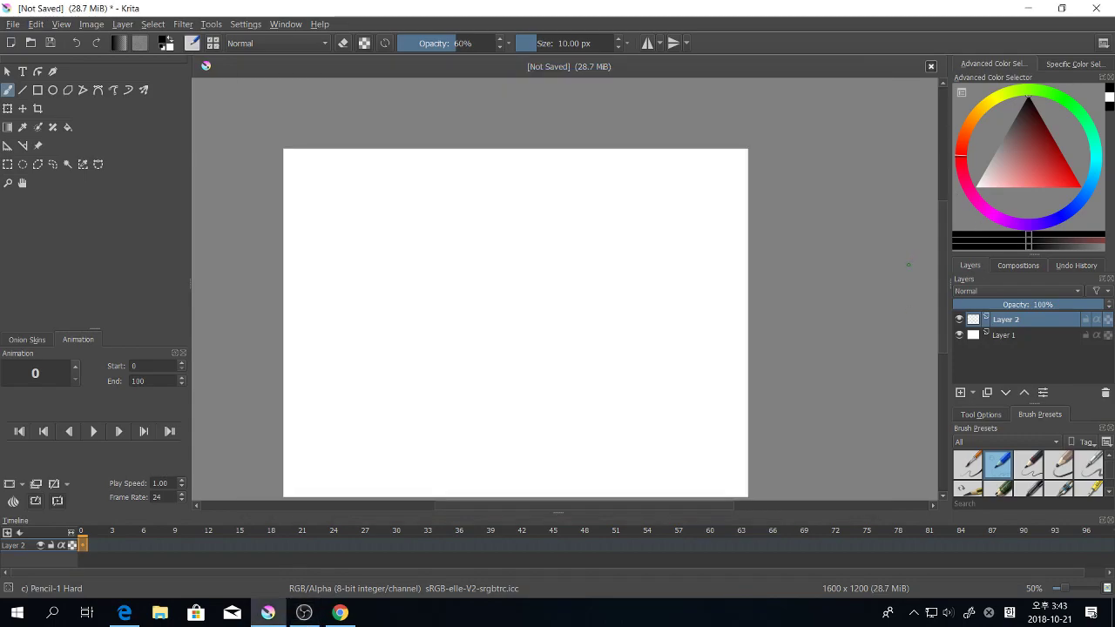
{"action": "key", "text": "ctrl+minus"}
{"action": "left_click_drag", "start_coordinate": [681, 235], "coordinate": [755, 232]}
{"action": "key", "text": "ctrl+plus"}
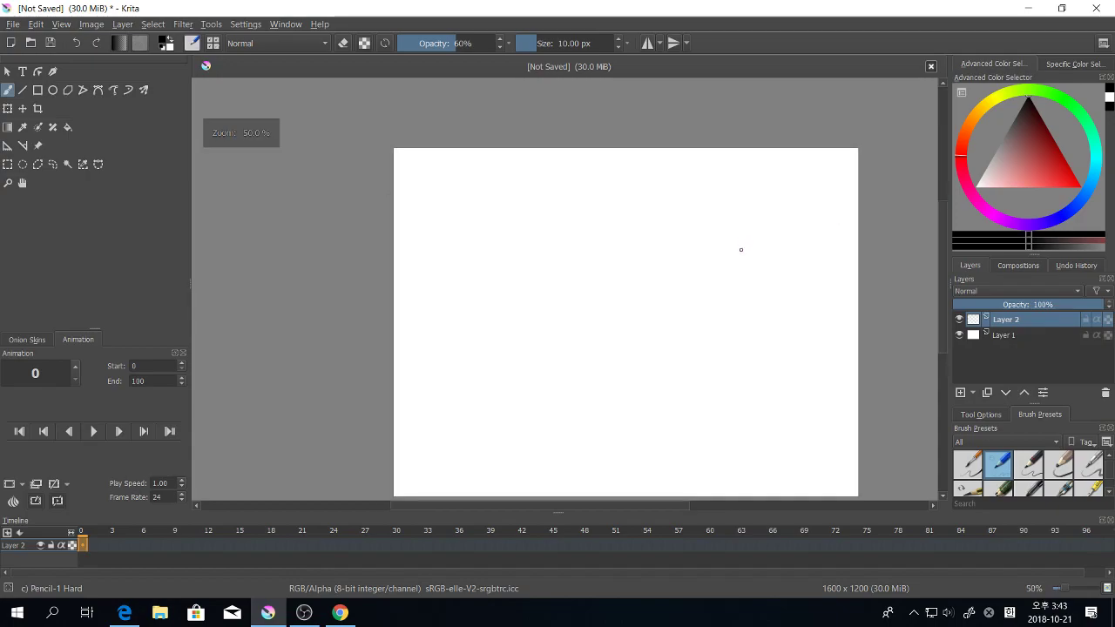
{"action": "mouse_move", "coordinate": [716, 282]}
{"action": "left_mouse_down"}
{"action": "mouse_move", "coordinate": [689, 249]}
{"action": "mouse_move", "coordinate": [682, 263]}
{"action": "left_mouse_up"}
{"action": "key", "text": "ctrl+z"}
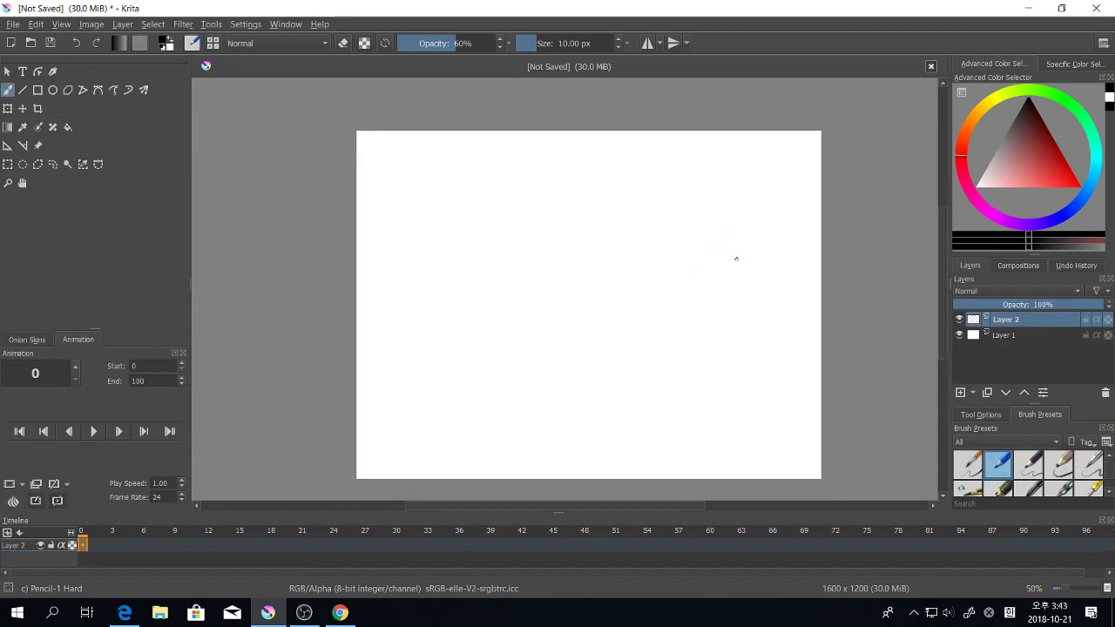
{"action": "left_click_drag", "start_coordinate": [835, 310], "coordinate": [812, 305]}
{"action": "key", "text": "ctrl+plus"}
{"action": "key", "text": "ctrl+minus"}
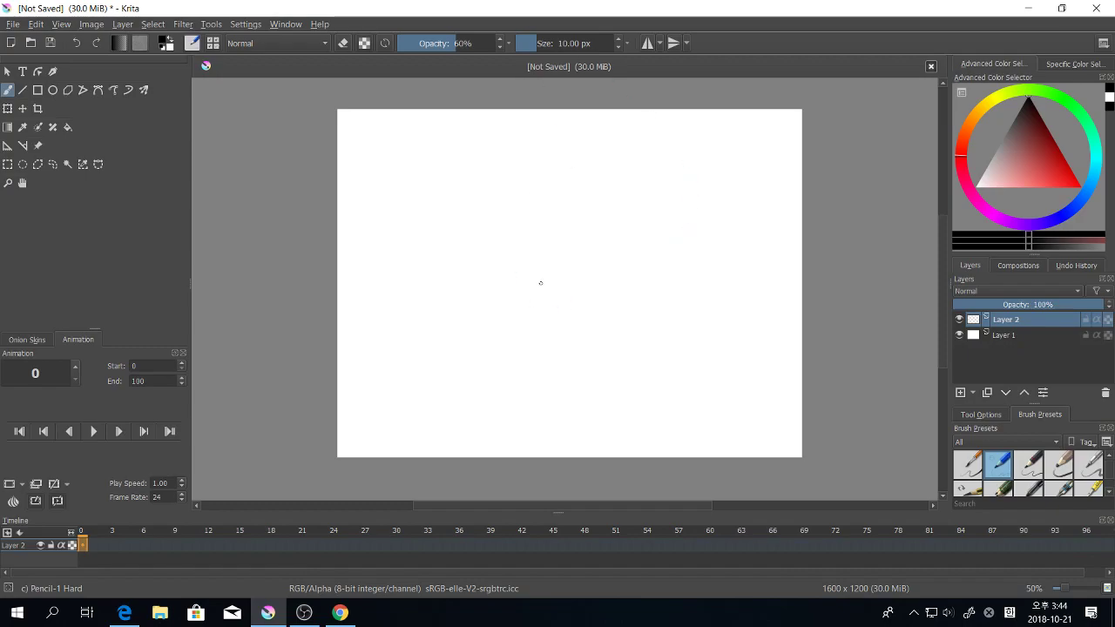
Step: Sketch a rough circle for the character's head on the right half of the canvas and reinforce its outline
{"action": "mouse_move", "coordinate": [651, 212]}
{"action": "left_mouse_down"}
{"action": "mouse_move", "coordinate": [697, 225]}
{"action": "mouse_move", "coordinate": [669, 275]}
{"action": "mouse_move", "coordinate": [647, 209]}
{"action": "mouse_move", "coordinate": [707, 224]}
{"action": "mouse_move", "coordinate": [630, 258]}
{"action": "mouse_move", "coordinate": [648, 211]}
{"action": "mouse_move", "coordinate": [701, 214]}
{"action": "mouse_move", "coordinate": [663, 273]}
{"action": "left_mouse_up"}
{"action": "key", "text": "ctrl+plus"}
{"action": "key", "text": "ctrl+plus"}
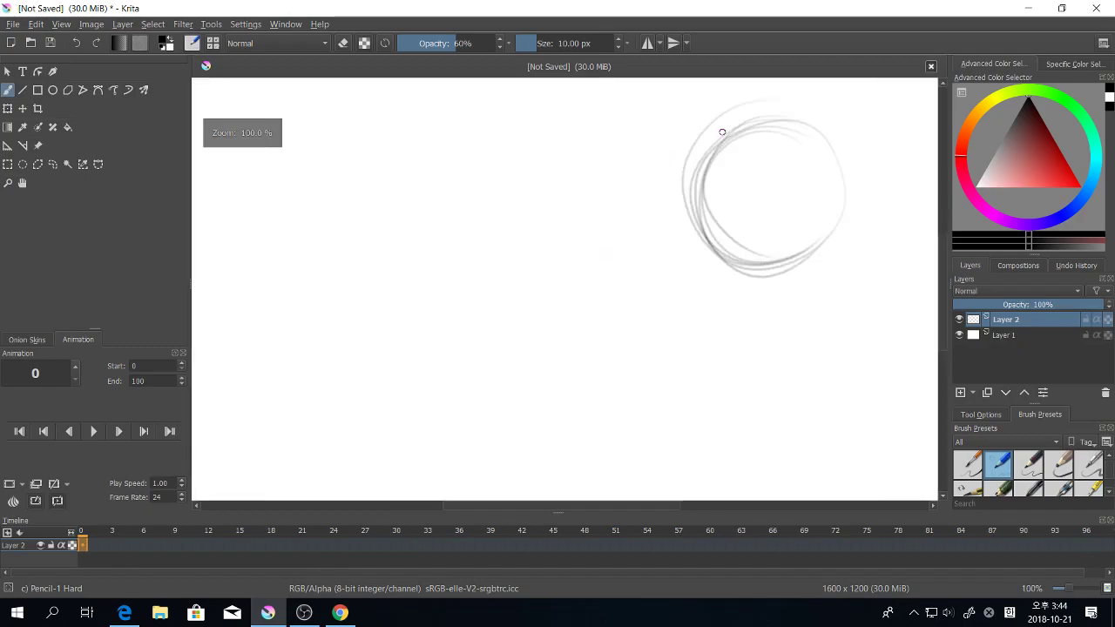
{"action": "left_click_drag", "start_coordinate": [755, 278], "coordinate": [650, 341]}
{"action": "mouse_move", "coordinate": [601, 234]}
{"action": "left_mouse_down"}
{"action": "mouse_move", "coordinate": [609, 321]}
{"action": "mouse_move", "coordinate": [587, 267]}
{"action": "mouse_move", "coordinate": [655, 333]}
{"action": "mouse_move", "coordinate": [612, 314]}
{"action": "mouse_move", "coordinate": [711, 292]}
{"action": "mouse_move", "coordinate": [671, 333]}
{"action": "mouse_move", "coordinate": [704, 316]}
{"action": "mouse_move", "coordinate": [718, 204]}
{"action": "mouse_move", "coordinate": [730, 279]}
{"action": "left_mouse_up"}
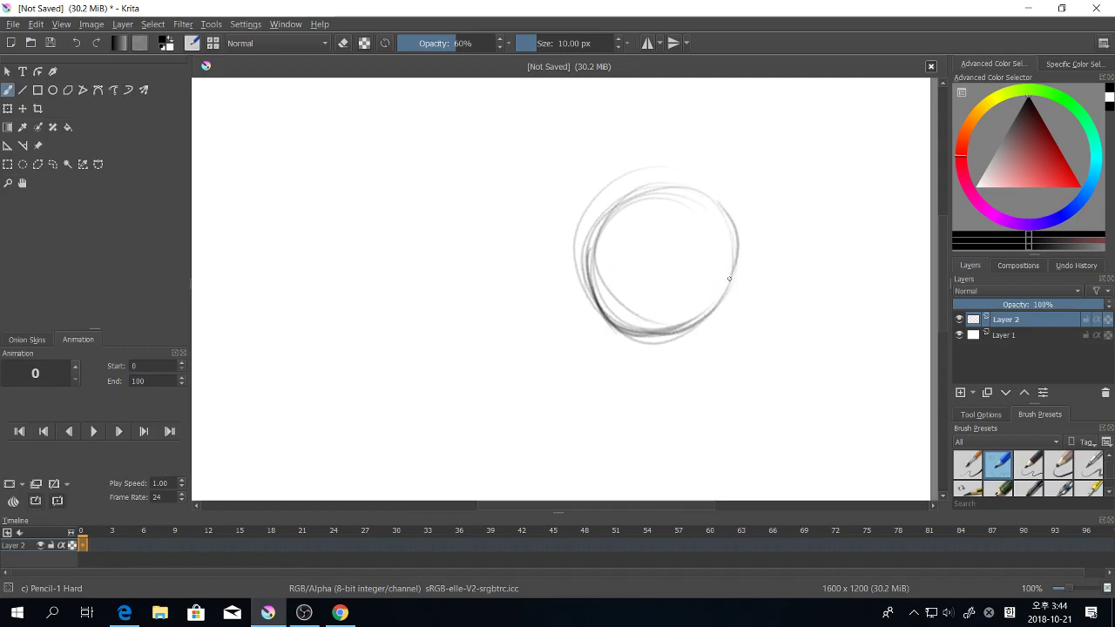
{"action": "mouse_move", "coordinate": [589, 239]}
{"action": "left_mouse_down"}
{"action": "mouse_move", "coordinate": [634, 194]}
{"action": "mouse_move", "coordinate": [622, 199]}
{"action": "mouse_move", "coordinate": [730, 225]}
{"action": "mouse_move", "coordinate": [707, 190]}
{"action": "mouse_move", "coordinate": [732, 243]}
{"action": "left_mouse_up"}
{"action": "left_click_drag", "start_coordinate": [705, 196], "coordinate": [726, 274]}
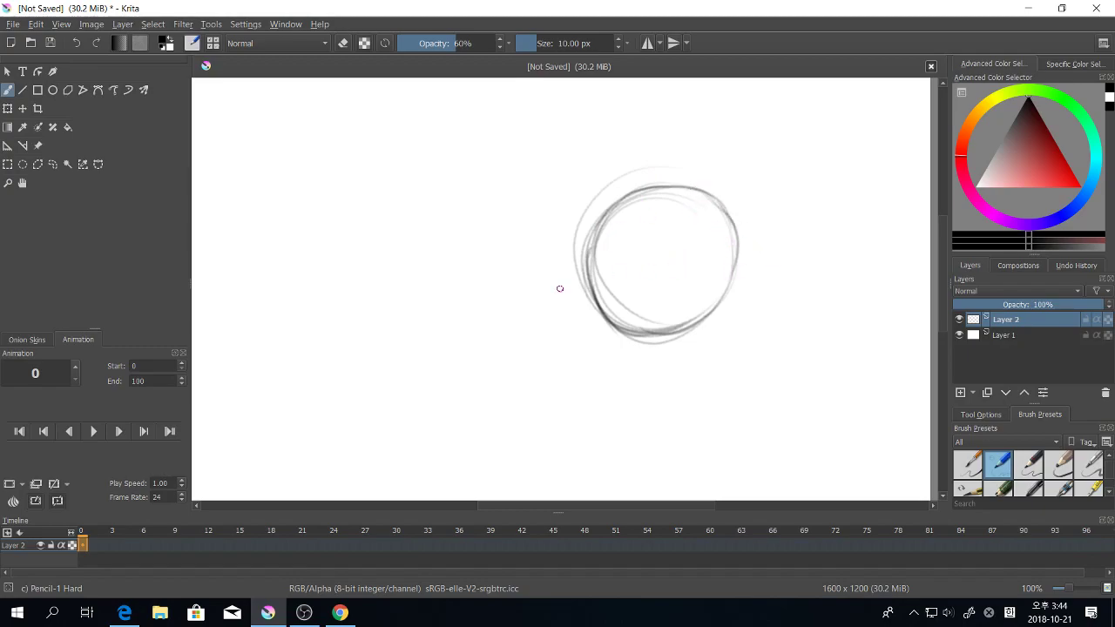
Step: Sketch a tilted eye guideline, two round eyes, eyebrows, a small nose and a smiling mouth inside the head circle
{"action": "mouse_move", "coordinate": [570, 288]}
{"action": "left_mouse_down"}
{"action": "mouse_move", "coordinate": [763, 266]}
{"action": "mouse_move", "coordinate": [692, 277]}
{"action": "mouse_move", "coordinate": [692, 248]}
{"action": "mouse_move", "coordinate": [694, 283]}
{"action": "left_mouse_up"}
{"action": "mouse_move", "coordinate": [598, 279]}
{"action": "left_mouse_down"}
{"action": "mouse_move", "coordinate": [638, 289]}
{"action": "mouse_move", "coordinate": [604, 271]}
{"action": "mouse_move", "coordinate": [636, 274]}
{"action": "mouse_move", "coordinate": [632, 298]}
{"action": "left_mouse_up"}
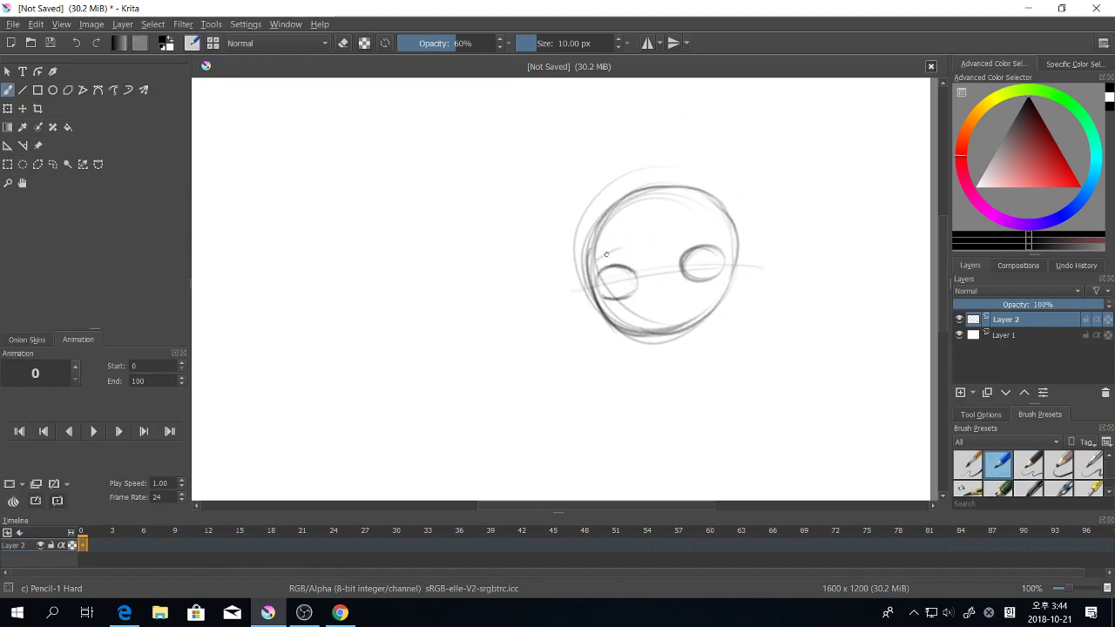
{"action": "mouse_move", "coordinate": [601, 257]}
{"action": "left_mouse_down"}
{"action": "mouse_move", "coordinate": [632, 250]}
{"action": "mouse_move", "coordinate": [627, 242]}
{"action": "mouse_move", "coordinate": [722, 238]}
{"action": "left_mouse_up"}
{"action": "mouse_move", "coordinate": [667, 294]}
{"action": "left_mouse_down"}
{"action": "mouse_move", "coordinate": [652, 303]}
{"action": "mouse_move", "coordinate": [677, 301]}
{"action": "mouse_move", "coordinate": [676, 316]}
{"action": "mouse_move", "coordinate": [691, 306]}
{"action": "mouse_move", "coordinate": [653, 323]}
{"action": "left_mouse_up"}
Step: Sketch a large rounded ear on each side of the head
{"action": "mouse_move", "coordinate": [728, 264]}
{"action": "left_mouse_down"}
{"action": "mouse_move", "coordinate": [754, 234]}
{"action": "mouse_move", "coordinate": [763, 250]}
{"action": "mouse_move", "coordinate": [739, 284]}
{"action": "mouse_move", "coordinate": [758, 232]}
{"action": "mouse_move", "coordinate": [740, 261]}
{"action": "mouse_move", "coordinate": [771, 259]}
{"action": "mouse_move", "coordinate": [733, 283]}
{"action": "mouse_move", "coordinate": [774, 255]}
{"action": "mouse_move", "coordinate": [730, 273]}
{"action": "mouse_move", "coordinate": [750, 260]}
{"action": "mouse_move", "coordinate": [782, 256]}
{"action": "left_mouse_up"}
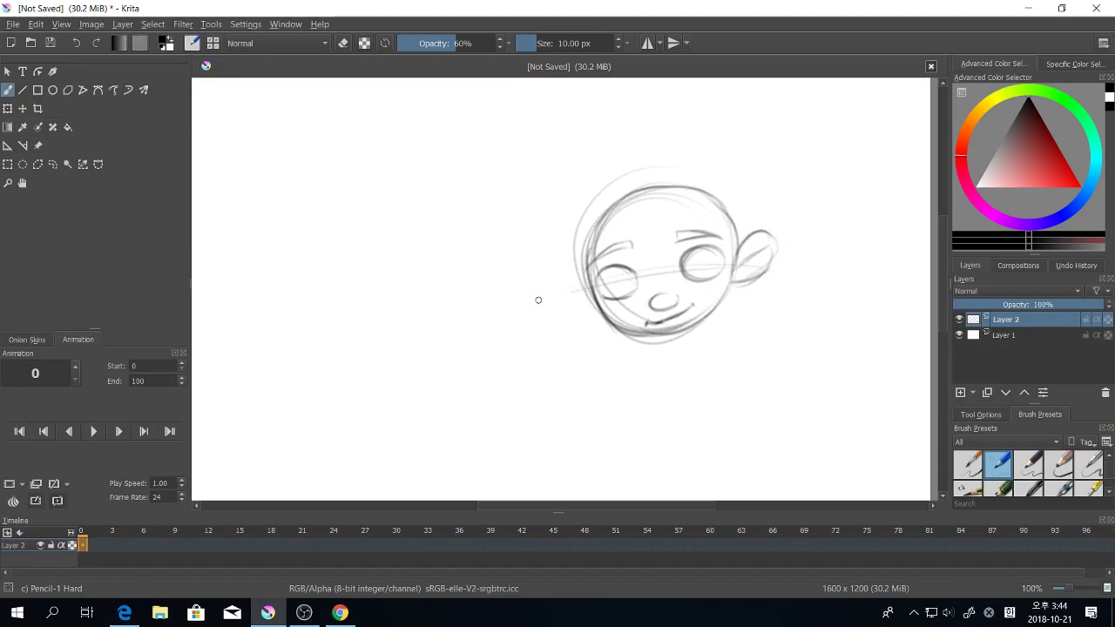
{"action": "mouse_move", "coordinate": [584, 288]}
{"action": "left_mouse_down"}
{"action": "mouse_move", "coordinate": [602, 313]}
{"action": "mouse_move", "coordinate": [569, 311]}
{"action": "mouse_move", "coordinate": [576, 328]}
{"action": "mouse_move", "coordinate": [571, 290]}
{"action": "mouse_move", "coordinate": [568, 303]}
{"action": "mouse_move", "coordinate": [594, 329]}
{"action": "mouse_move", "coordinate": [573, 327]}
{"action": "mouse_move", "coordinate": [588, 301]}
{"action": "left_mouse_up"}
{"action": "scroll", "coordinate": [841, 252], "scroll_direction": "up", "scroll_amount": 2}
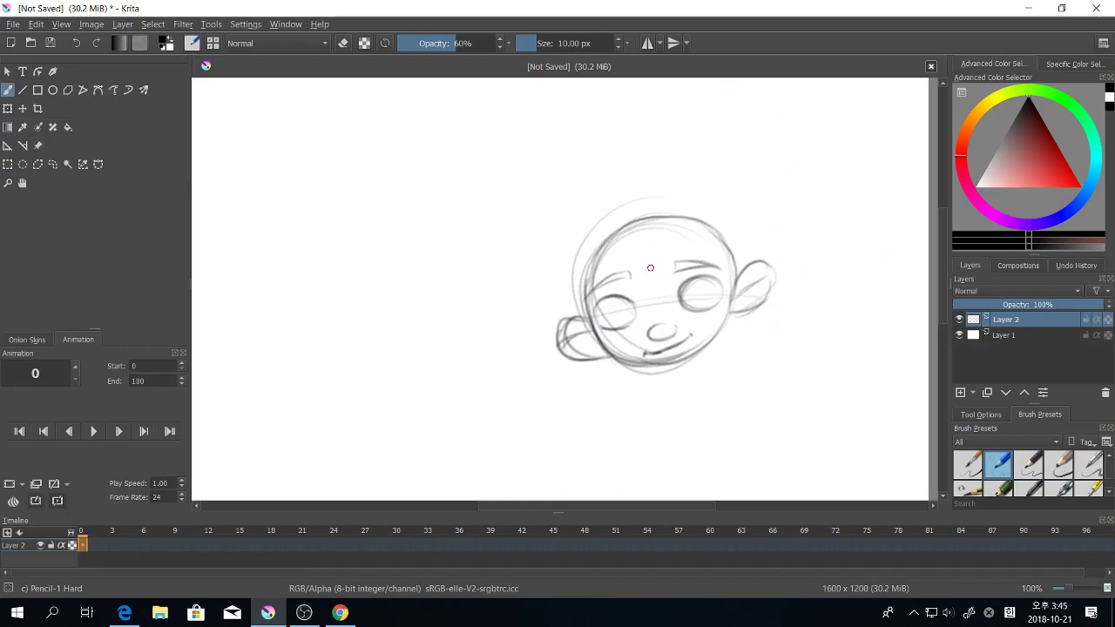
Step: Sketch the hair outline around the top of the head, with bangs and a hairline across the forehead
{"action": "mouse_move", "coordinate": [670, 223]}
{"action": "left_mouse_down"}
{"action": "mouse_move", "coordinate": [649, 254]}
{"action": "mouse_move", "coordinate": [635, 246]}
{"action": "mouse_move", "coordinate": [608, 270]}
{"action": "mouse_move", "coordinate": [582, 328]}
{"action": "mouse_move", "coordinate": [575, 310]}
{"action": "left_mouse_up"}
{"action": "mouse_move", "coordinate": [680, 194]}
{"action": "left_mouse_down"}
{"action": "mouse_move", "coordinate": [664, 190]}
{"action": "mouse_move", "coordinate": [601, 229]}
{"action": "mouse_move", "coordinate": [564, 280]}
{"action": "mouse_move", "coordinate": [565, 315]}
{"action": "mouse_move", "coordinate": [723, 193]}
{"action": "mouse_move", "coordinate": [749, 232]}
{"action": "left_mouse_up"}
{"action": "mouse_move", "coordinate": [677, 218]}
{"action": "left_mouse_down"}
{"action": "mouse_move", "coordinate": [723, 265]}
{"action": "mouse_move", "coordinate": [725, 305]}
{"action": "left_mouse_up"}
{"action": "left_click_drag", "start_coordinate": [748, 230], "coordinate": [757, 265]}
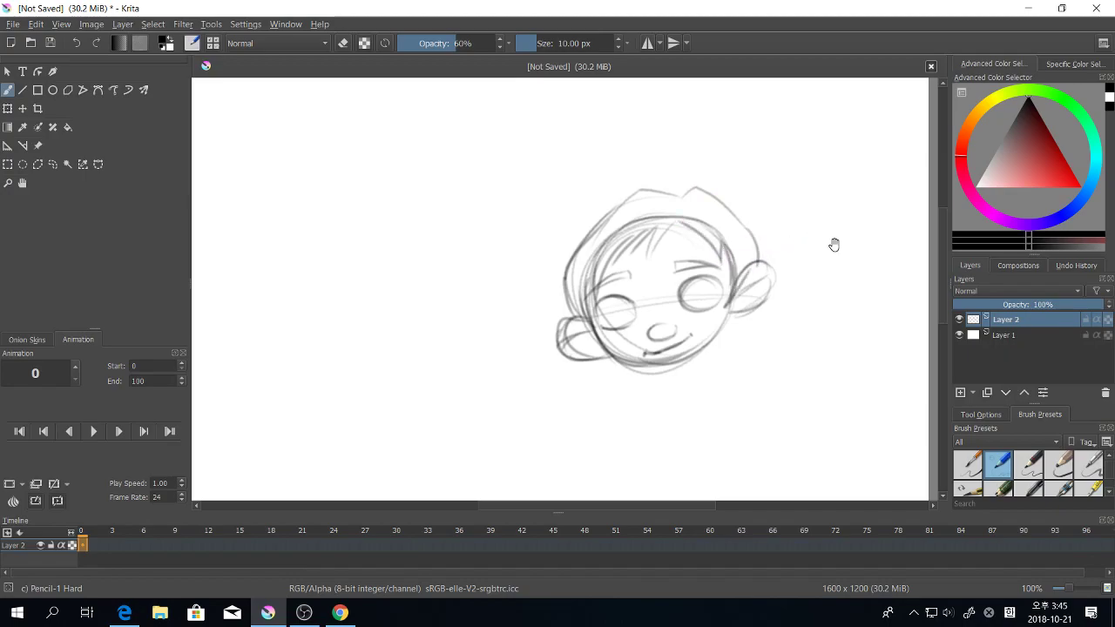
Step: Draw a round iris inside each eye
{"action": "left_click_drag", "start_coordinate": [834, 245], "coordinate": [773, 241]}
{"action": "mouse_move", "coordinate": [656, 278]}
{"action": "left_mouse_down"}
{"action": "mouse_move", "coordinate": [643, 302]}
{"action": "mouse_move", "coordinate": [659, 288]}
{"action": "left_mouse_up"}
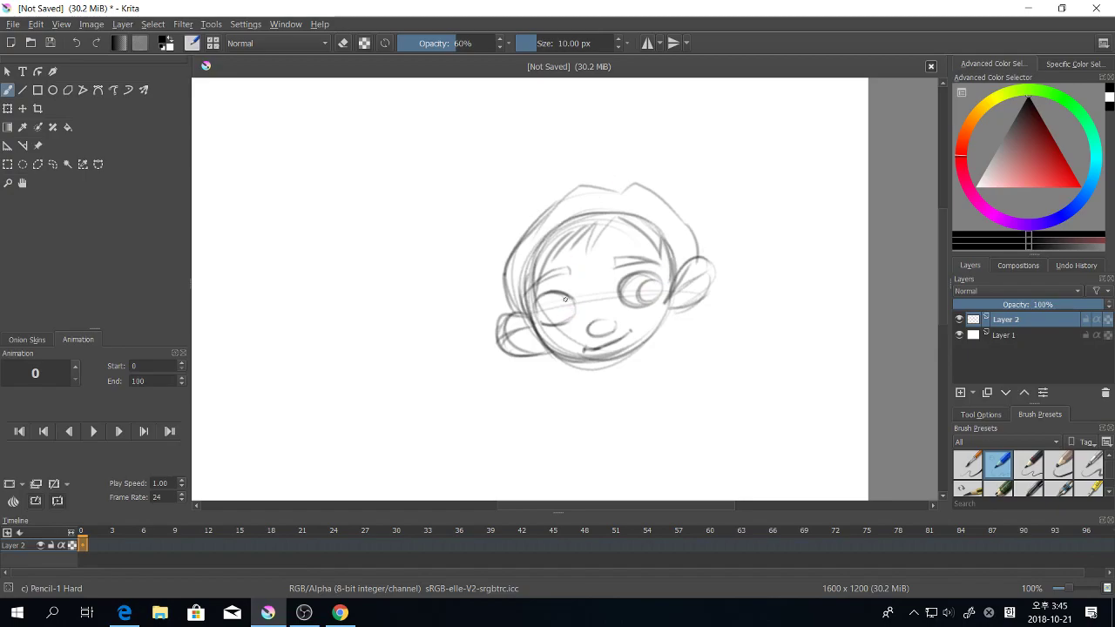
{"action": "mouse_move", "coordinate": [569, 298]}
{"action": "left_mouse_down"}
{"action": "mouse_move", "coordinate": [577, 310]}
{"action": "mouse_move", "coordinate": [556, 302]}
{"action": "left_mouse_up"}
Step: Sketch a short neck below the chin and a narrow shirt body with a curved hem
{"action": "left_click_drag", "start_coordinate": [708, 360], "coordinate": [682, 307]}
{"action": "left_click_drag", "start_coordinate": [571, 313], "coordinate": [564, 338]}
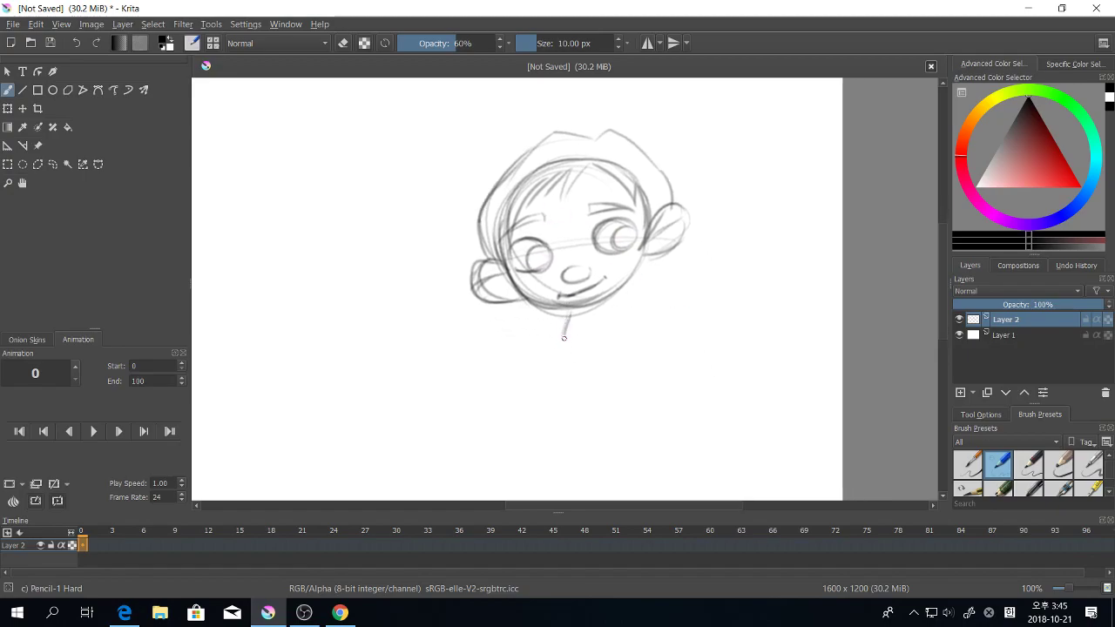
{"action": "mouse_move", "coordinate": [605, 294]}
{"action": "left_mouse_down"}
{"action": "mouse_move", "coordinate": [601, 324]}
{"action": "mouse_move", "coordinate": [542, 370]}
{"action": "left_mouse_up"}
{"action": "mouse_move", "coordinate": [596, 321]}
{"action": "left_mouse_down"}
{"action": "mouse_move", "coordinate": [599, 370]}
{"action": "mouse_move", "coordinate": [536, 445]}
{"action": "left_mouse_up"}
{"action": "left_click_drag", "start_coordinate": [540, 383], "coordinate": [547, 460]}
{"action": "mouse_move", "coordinate": [599, 368]}
{"action": "left_mouse_down"}
{"action": "mouse_move", "coordinate": [604, 440]}
{"action": "mouse_move", "coordinate": [547, 454]}
{"action": "left_mouse_up"}
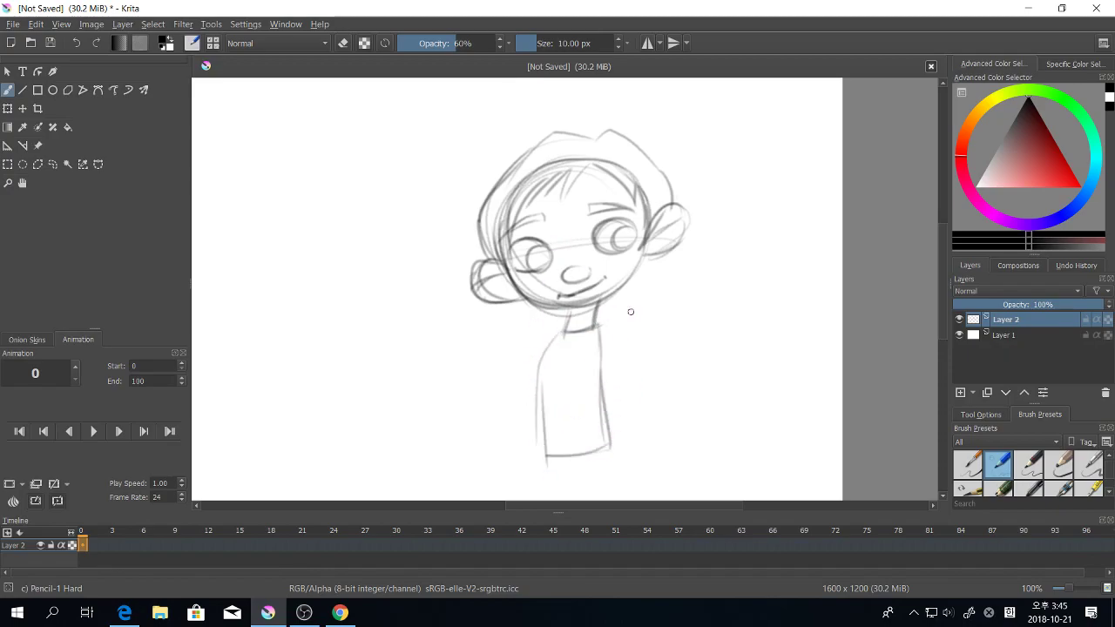
Step: Sketch a short sleeve on each side of the shirt and strengthen the hem
{"action": "left_click_drag", "start_coordinate": [600, 325], "coordinate": [625, 370]}
{"action": "mouse_move", "coordinate": [562, 329]}
{"action": "left_mouse_down"}
{"action": "mouse_move", "coordinate": [529, 375]}
{"action": "mouse_move", "coordinate": [525, 367]}
{"action": "mouse_move", "coordinate": [540, 398]}
{"action": "mouse_move", "coordinate": [527, 374]}
{"action": "mouse_move", "coordinate": [544, 350]}
{"action": "mouse_move", "coordinate": [541, 404]}
{"action": "left_mouse_up"}
{"action": "mouse_move", "coordinate": [547, 354]}
{"action": "left_mouse_down"}
{"action": "mouse_move", "coordinate": [538, 397]}
{"action": "mouse_move", "coordinate": [601, 388]}
{"action": "mouse_move", "coordinate": [613, 351]}
{"action": "left_mouse_up"}
{"action": "left_click_drag", "start_coordinate": [573, 287], "coordinate": [562, 368]}
{"action": "left_click_drag", "start_coordinate": [566, 312], "coordinate": [563, 408]}
{"action": "mouse_move", "coordinate": [560, 331]}
{"action": "left_mouse_down"}
{"action": "mouse_move", "coordinate": [562, 408]}
{"action": "mouse_move", "coordinate": [596, 407]}
{"action": "left_mouse_up"}
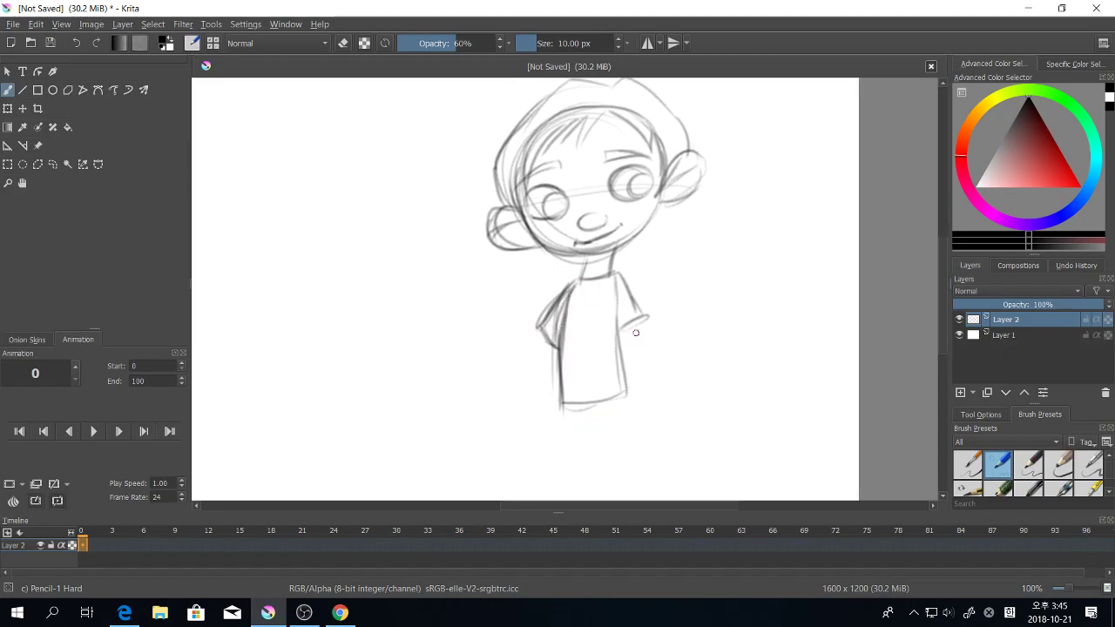
Step: Reinforce the side line of the shirt and darken the cuff of the sleeve on the picture's left
{"action": "left_click_drag", "start_coordinate": [617, 286], "coordinate": [625, 374]}
{"action": "left_click_drag", "start_coordinate": [618, 308], "coordinate": [627, 382]}
{"action": "left_click_drag", "start_coordinate": [667, 371], "coordinate": [632, 337]}
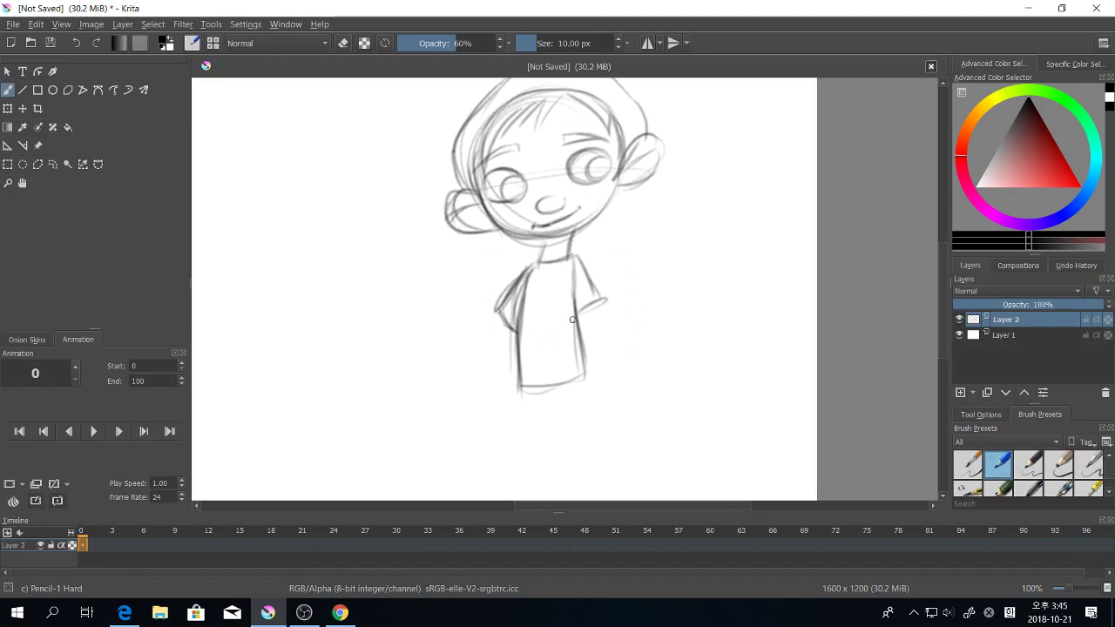
{"action": "left_click_drag", "start_coordinate": [496, 309], "coordinate": [517, 318]}
{"action": "left_click_drag", "start_coordinate": [652, 334], "coordinate": [622, 317]}
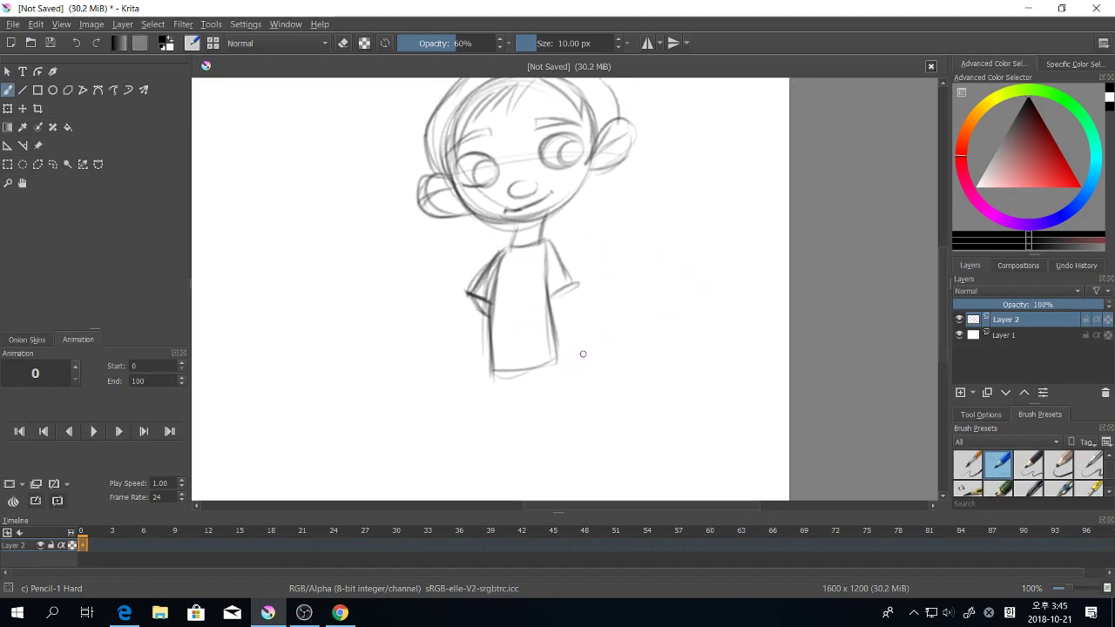
Step: Sketch knee-length shorts below the shirt, with two thin legs and outward-pointing feet
{"action": "key", "text": "minus"}
{"action": "left_click_drag", "start_coordinate": [516, 344], "coordinate": [521, 384]}
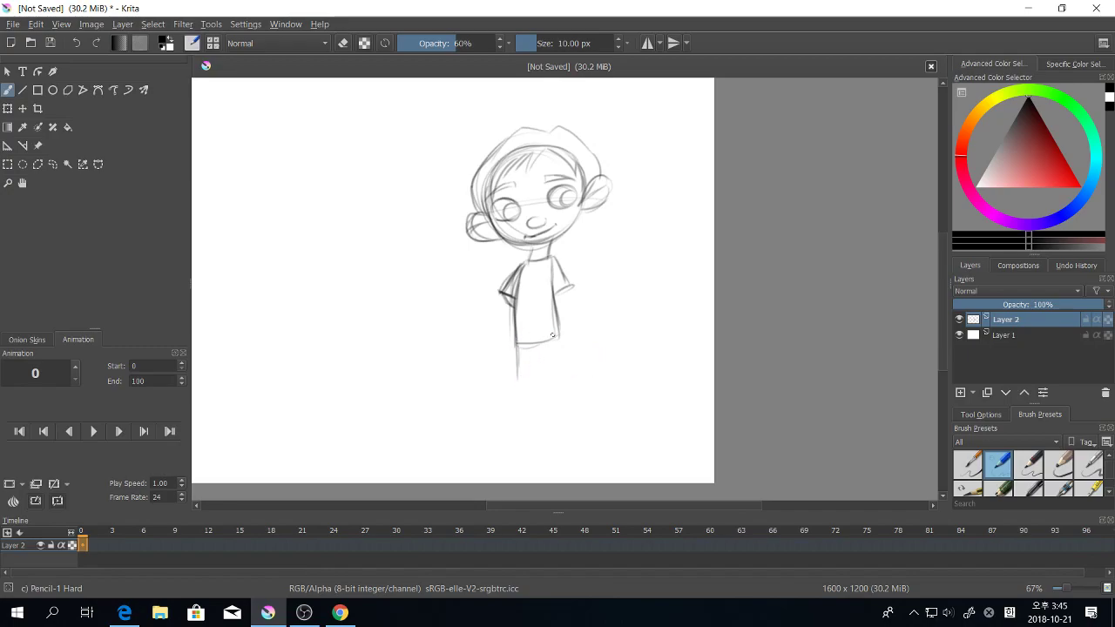
{"action": "mouse_move", "coordinate": [558, 333]}
{"action": "left_mouse_down"}
{"action": "mouse_move", "coordinate": [561, 376]}
{"action": "mouse_move", "coordinate": [534, 388]}
{"action": "mouse_move", "coordinate": [567, 383]}
{"action": "mouse_move", "coordinate": [516, 390]}
{"action": "left_mouse_up"}
{"action": "left_click_drag", "start_coordinate": [516, 391], "coordinate": [535, 391]}
{"action": "left_click_drag", "start_coordinate": [605, 371], "coordinate": [598, 350]}
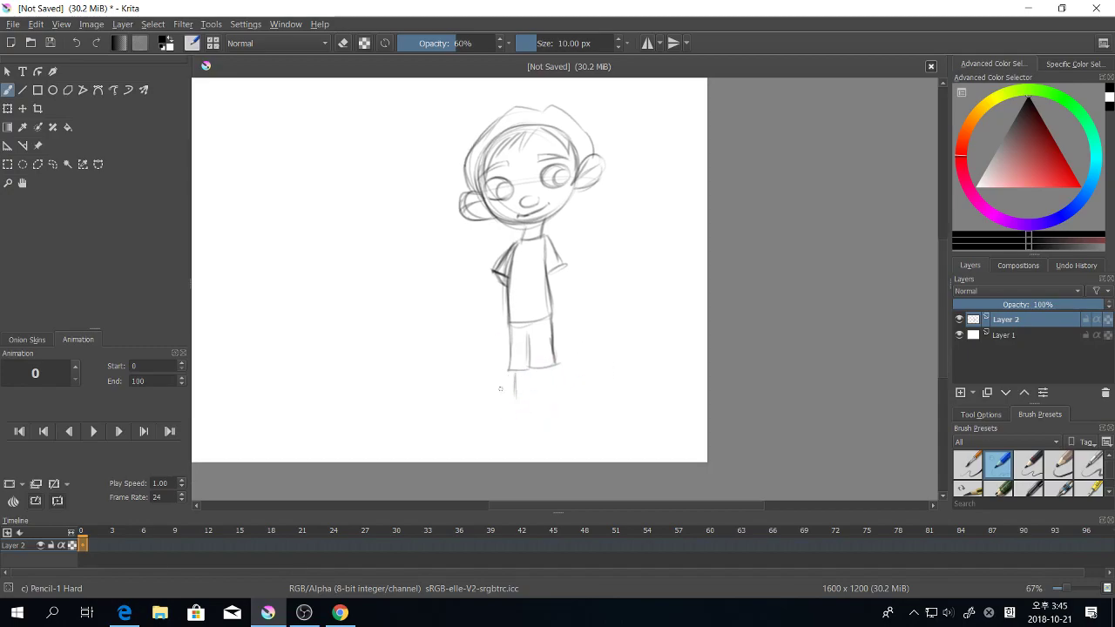
{"action": "mouse_move", "coordinate": [522, 374]}
{"action": "left_mouse_down"}
{"action": "mouse_move", "coordinate": [518, 399]}
{"action": "mouse_move", "coordinate": [547, 407]}
{"action": "left_mouse_up"}
Step: Sketch thin arms hanging from both sleeves, each ending in a hand with fingers
{"action": "left_click_drag", "start_coordinate": [560, 265], "coordinate": [566, 316]}
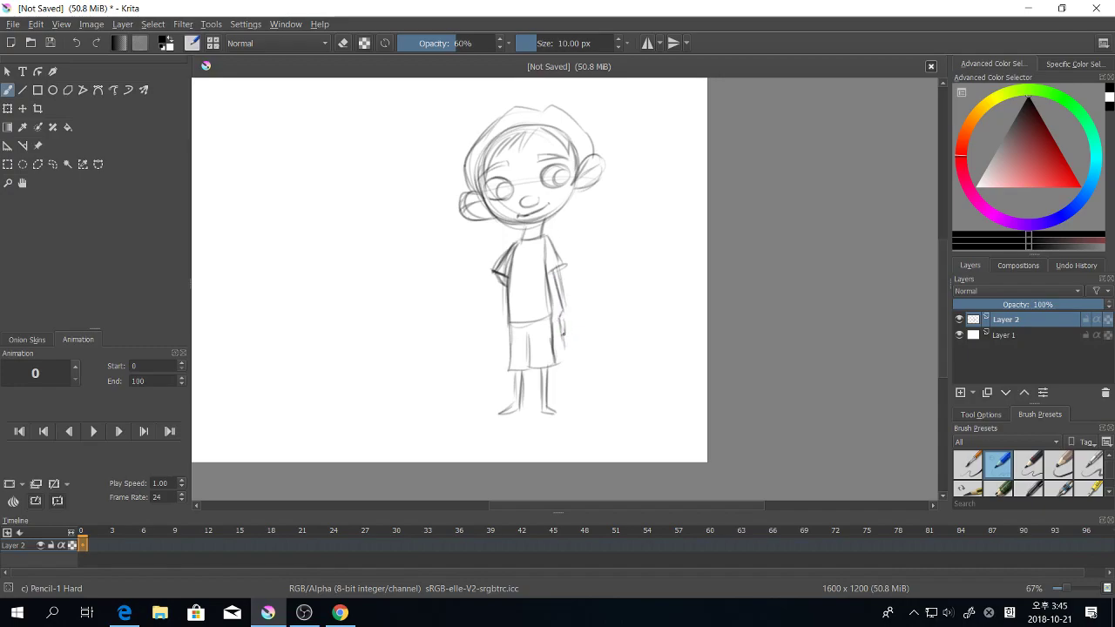
{"action": "mouse_move", "coordinate": [566, 325]}
{"action": "left_mouse_down"}
{"action": "mouse_move", "coordinate": [567, 346]}
{"action": "mouse_move", "coordinate": [574, 338]}
{"action": "left_mouse_up"}
{"action": "left_click_drag", "start_coordinate": [611, 293], "coordinate": [625, 307]}
{"action": "left_click_drag", "start_coordinate": [512, 289], "coordinate": [510, 348]}
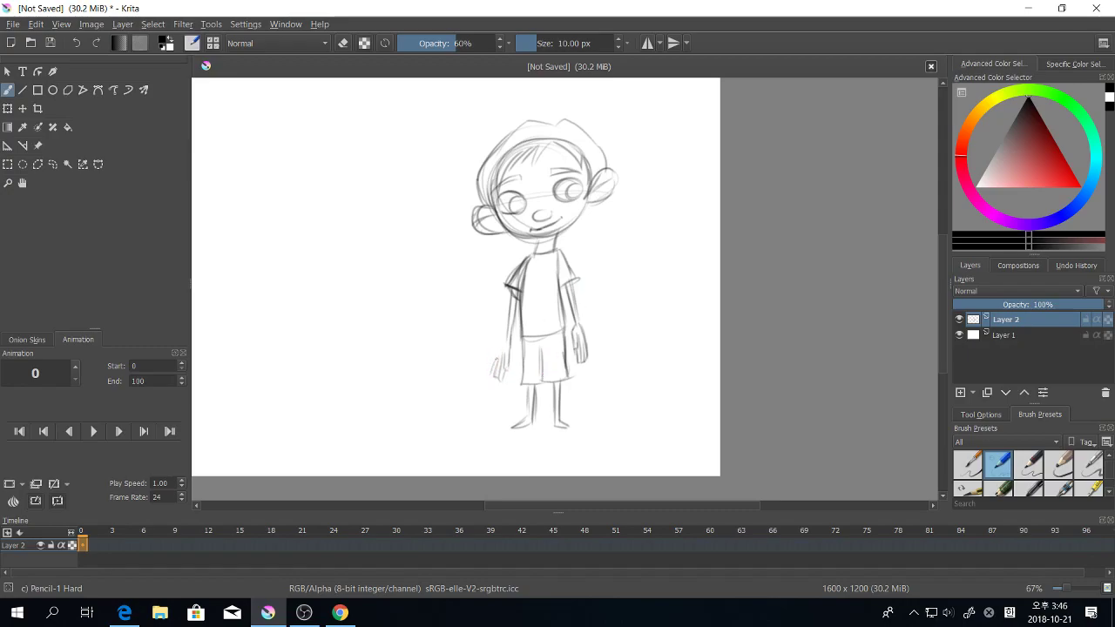
{"action": "left_click_drag", "start_coordinate": [508, 333], "coordinate": [493, 375]}
{"action": "left_click_drag", "start_coordinate": [587, 338], "coordinate": [576, 358]}
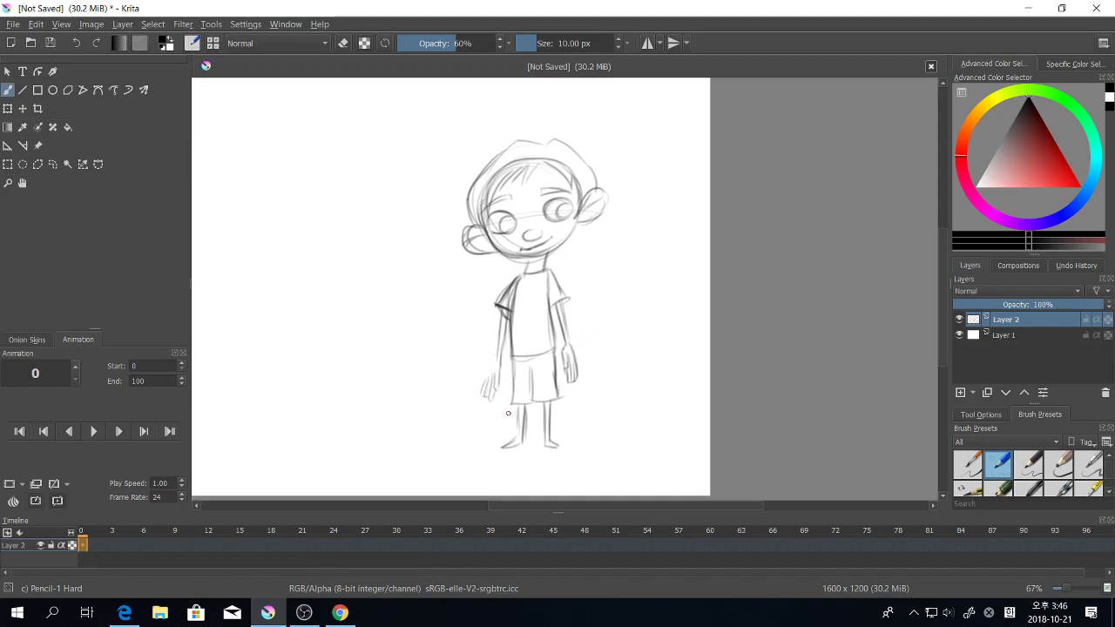
Step: Undo the last strokes of the hand on the picture's left and redraw its fingers and outline
{"action": "key", "text": "ctrl+z"}
{"action": "key", "text": "ctrl+z"}
{"action": "key", "text": "ctrl+z"}
{"action": "scroll", "coordinate": [510, 415], "scroll_direction": "up", "scroll_amount": 1}
{"action": "scroll", "coordinate": [488, 422], "scroll_direction": "up", "scroll_amount": 1}
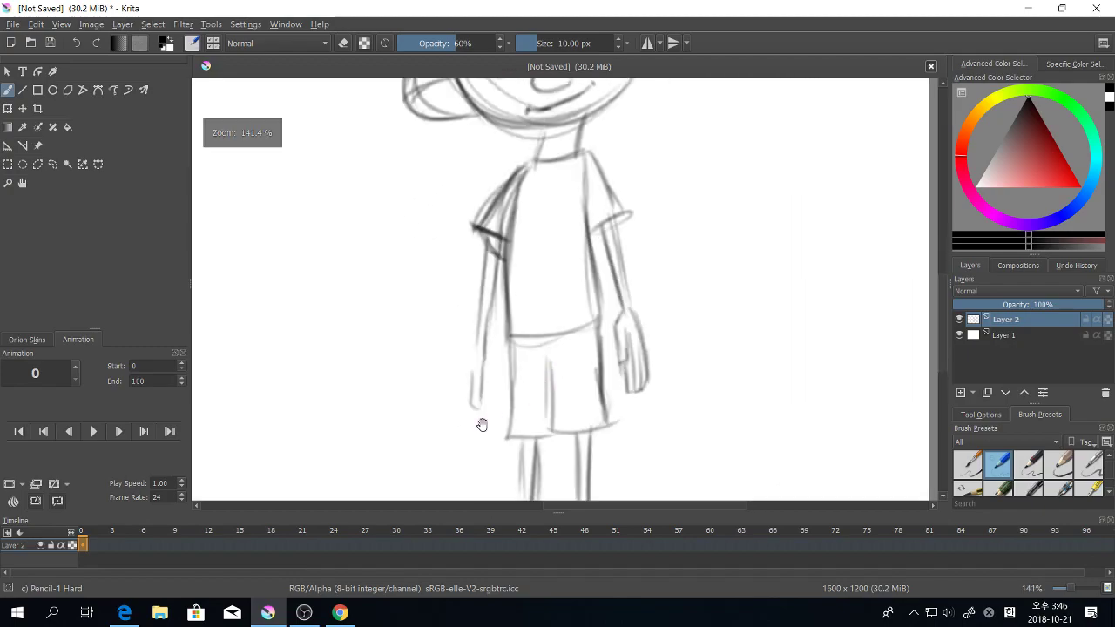
{"action": "left_click_drag", "start_coordinate": [482, 425], "coordinate": [493, 381]}
{"action": "left_click_drag", "start_coordinate": [476, 342], "coordinate": [476, 392]}
{"action": "left_click_drag", "start_coordinate": [474, 341], "coordinate": [465, 385]}
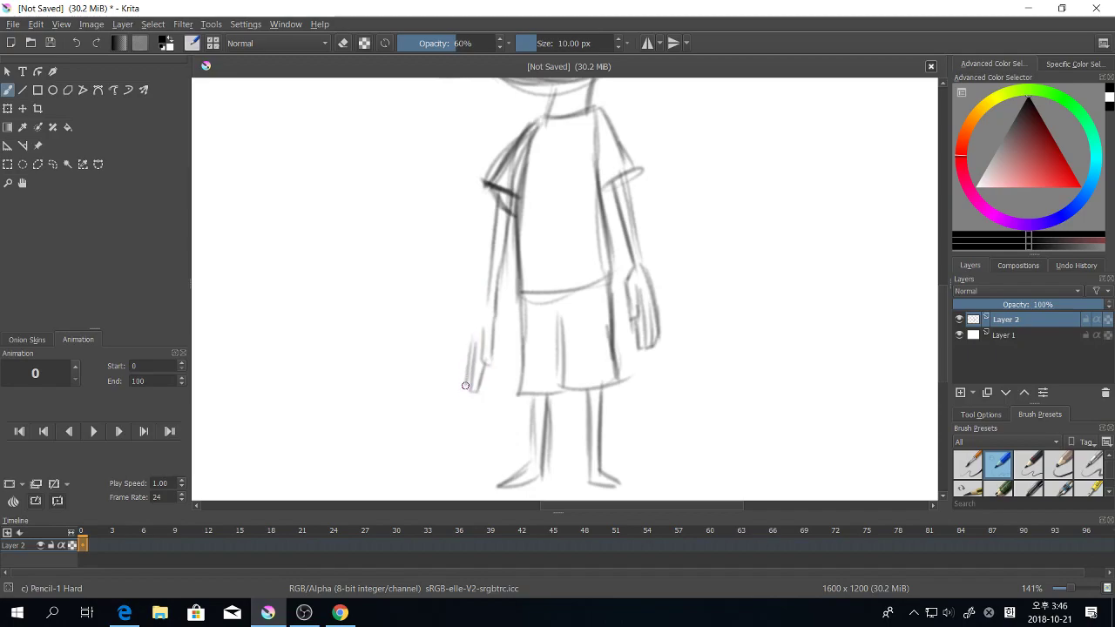
{"action": "left_click_drag", "start_coordinate": [472, 347], "coordinate": [465, 385]}
{"action": "left_click_drag", "start_coordinate": [478, 322], "coordinate": [472, 342]}
Step: Add the thumb to the redrawn hand and darken the inner line of its forearm
{"action": "mouse_move", "coordinate": [488, 284]}
{"action": "left_mouse_down"}
{"action": "mouse_move", "coordinate": [491, 364]}
{"action": "mouse_move", "coordinate": [497, 281]}
{"action": "left_mouse_up"}
{"action": "mouse_move", "coordinate": [493, 323]}
{"action": "left_mouse_down"}
{"action": "mouse_move", "coordinate": [506, 235]}
{"action": "mouse_move", "coordinate": [477, 319]}
{"action": "left_mouse_up"}
{"action": "left_click_drag", "start_coordinate": [477, 319], "coordinate": [493, 253]}
{"action": "left_click_drag", "start_coordinate": [586, 317], "coordinate": [556, 328]}
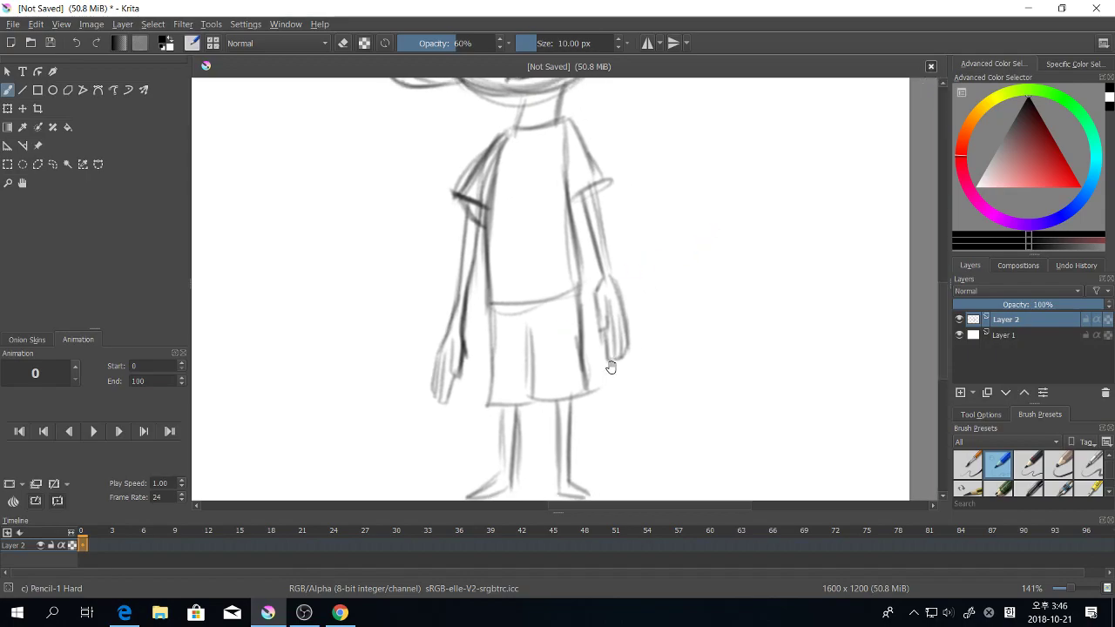
Step: Examine the proportions of the whole sketched figure
{"action": "left_click_drag", "start_coordinate": [610, 367], "coordinate": [613, 313]}
{"action": "key", "text": "minus"}
{"action": "key", "text": "minus"}
{"action": "left_click_drag", "start_coordinate": [632, 367], "coordinate": [619, 398]}
{"action": "scroll", "coordinate": [618, 391], "scroll_direction": "down", "scroll_amount": 2}
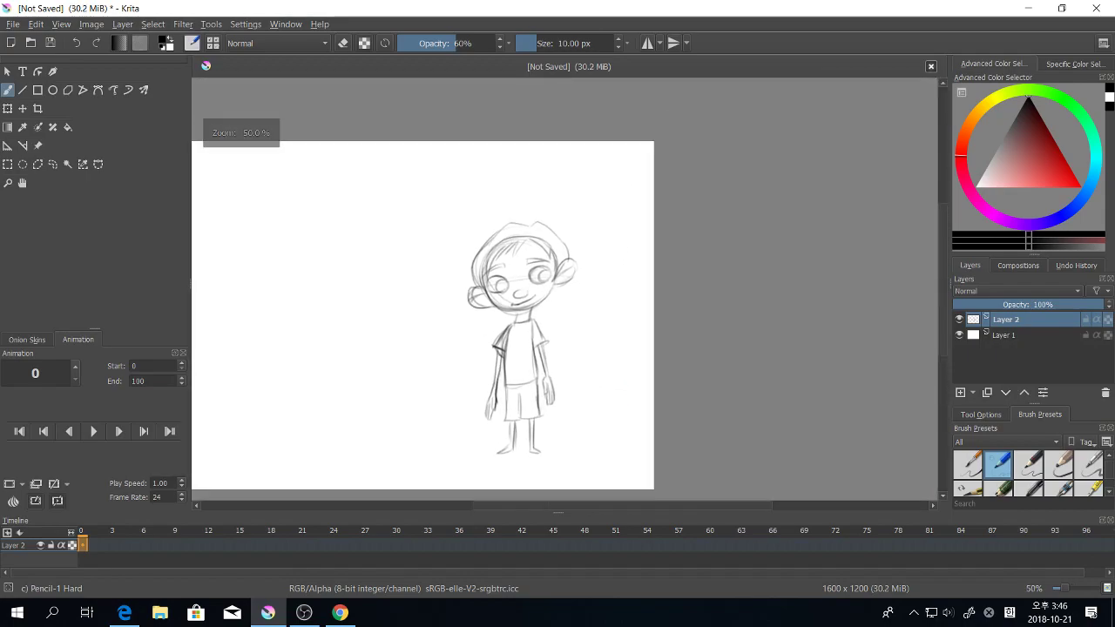
{"action": "key", "text": "plus"}
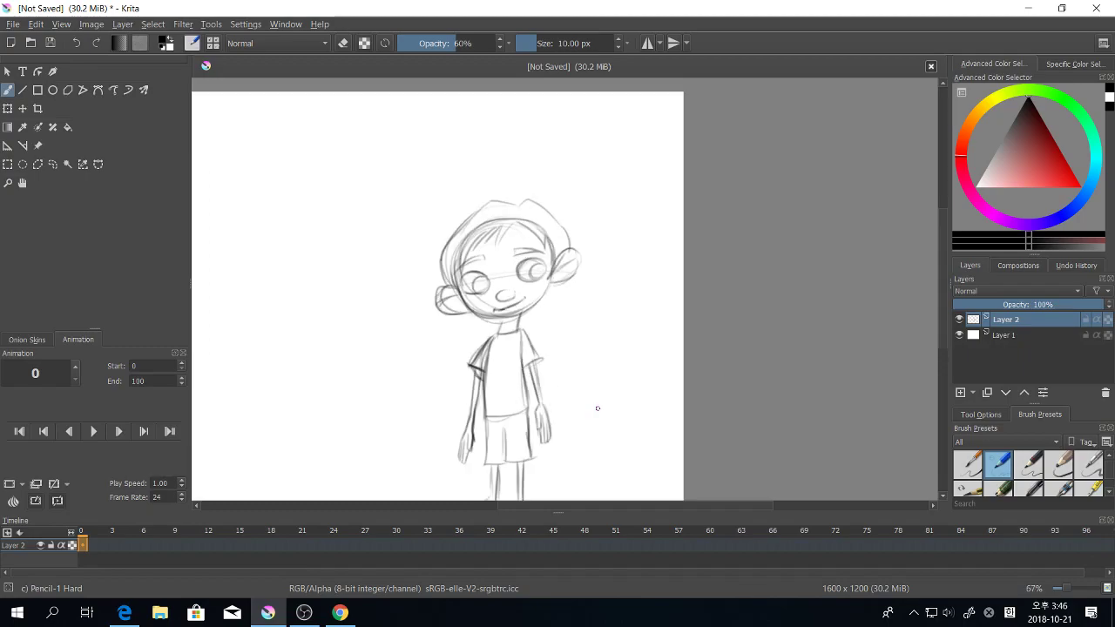
{"action": "key", "text": "minus"}
Step: Sketch a second head circle in the empty left part of the canvas and thicken its lower-right edge
{"action": "left_click_drag", "start_coordinate": [589, 404], "coordinate": [695, 426]}
{"action": "key", "text": "plus"}
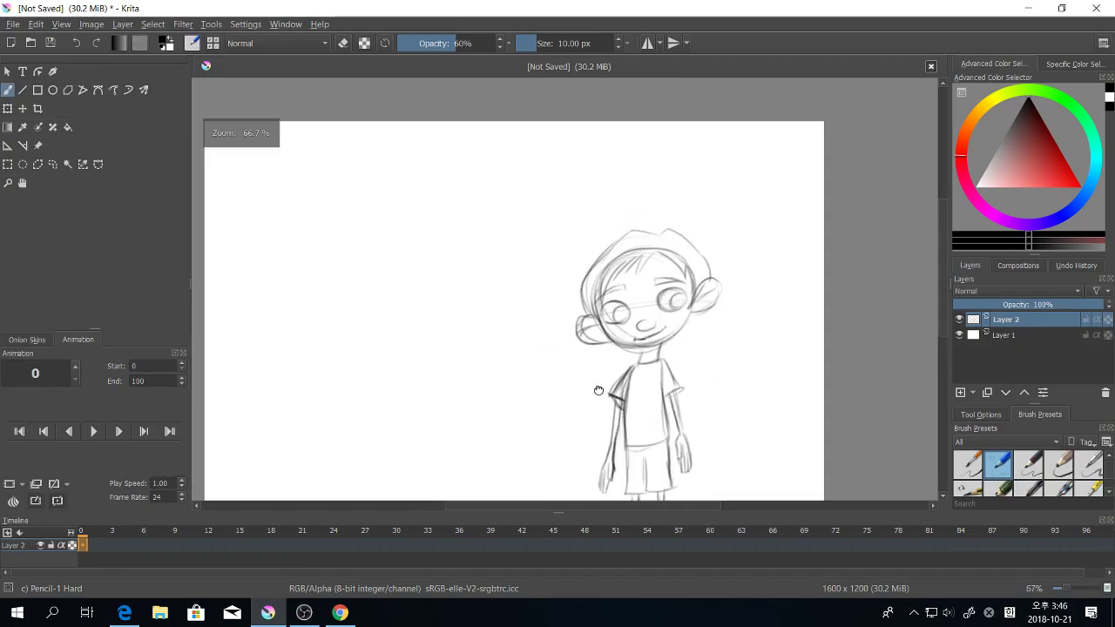
{"action": "left_click_drag", "start_coordinate": [599, 391], "coordinate": [722, 349]}
{"action": "key", "text": "plus"}
{"action": "left_click_drag", "start_coordinate": [563, 314], "coordinate": [556, 363]}
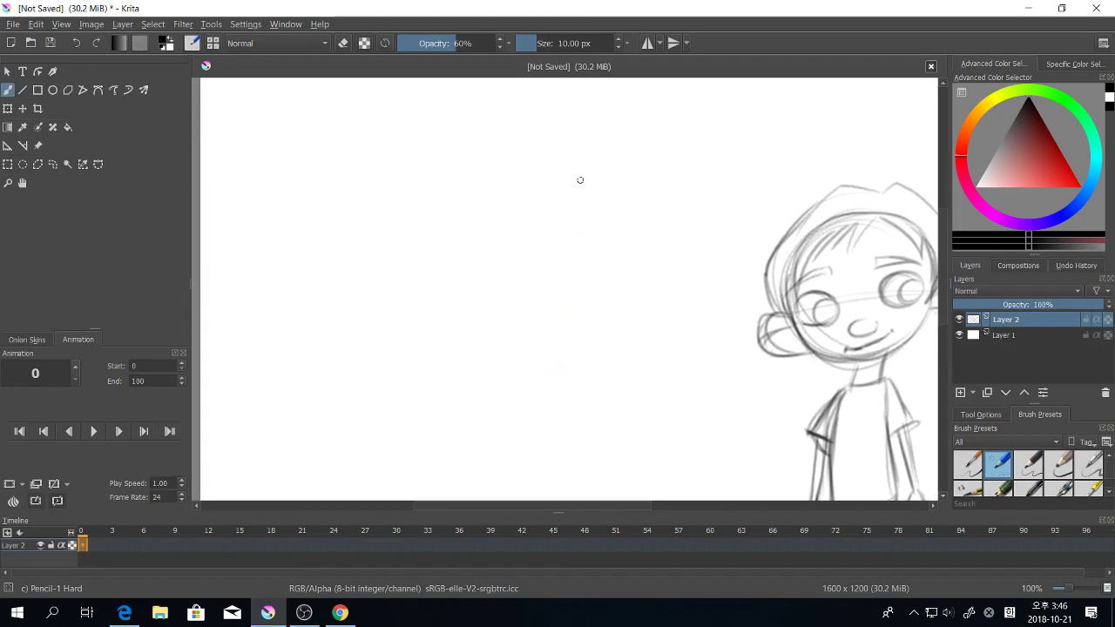
{"action": "mouse_move", "coordinate": [437, 274]}
{"action": "left_mouse_down"}
{"action": "mouse_move", "coordinate": [485, 269]}
{"action": "mouse_move", "coordinate": [448, 284]}
{"action": "mouse_move", "coordinate": [508, 241]}
{"action": "mouse_move", "coordinate": [514, 185]}
{"action": "left_mouse_up"}
{"action": "left_click_drag", "start_coordinate": [528, 254], "coordinate": [589, 321]}
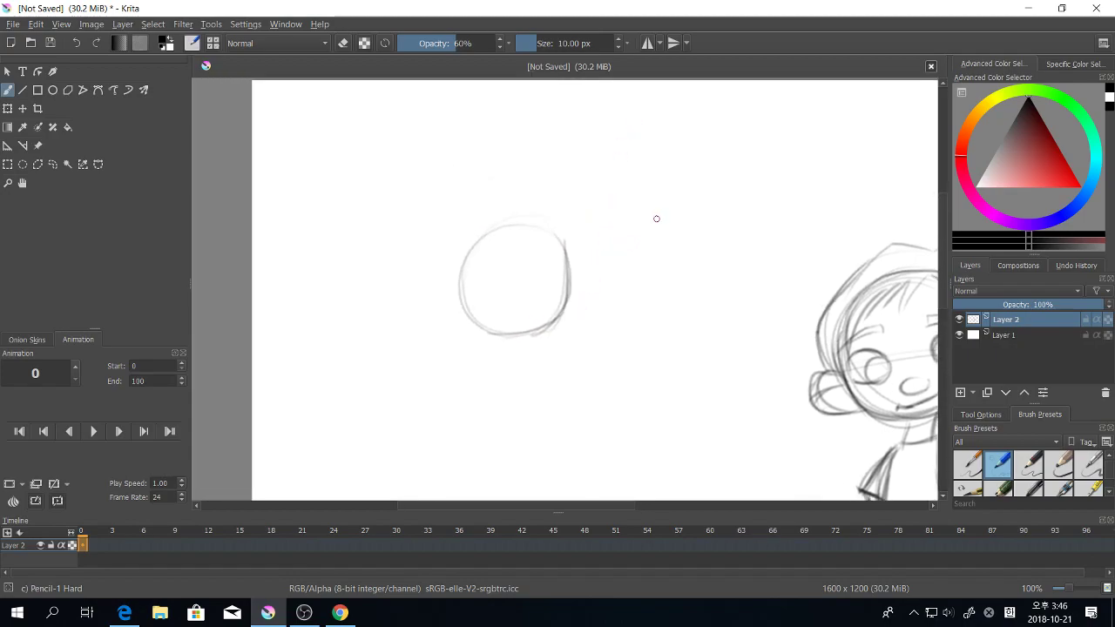
{"action": "left_click_drag", "start_coordinate": [604, 246], "coordinate": [637, 262]}
{"action": "key", "text": "ctrl+plus"}
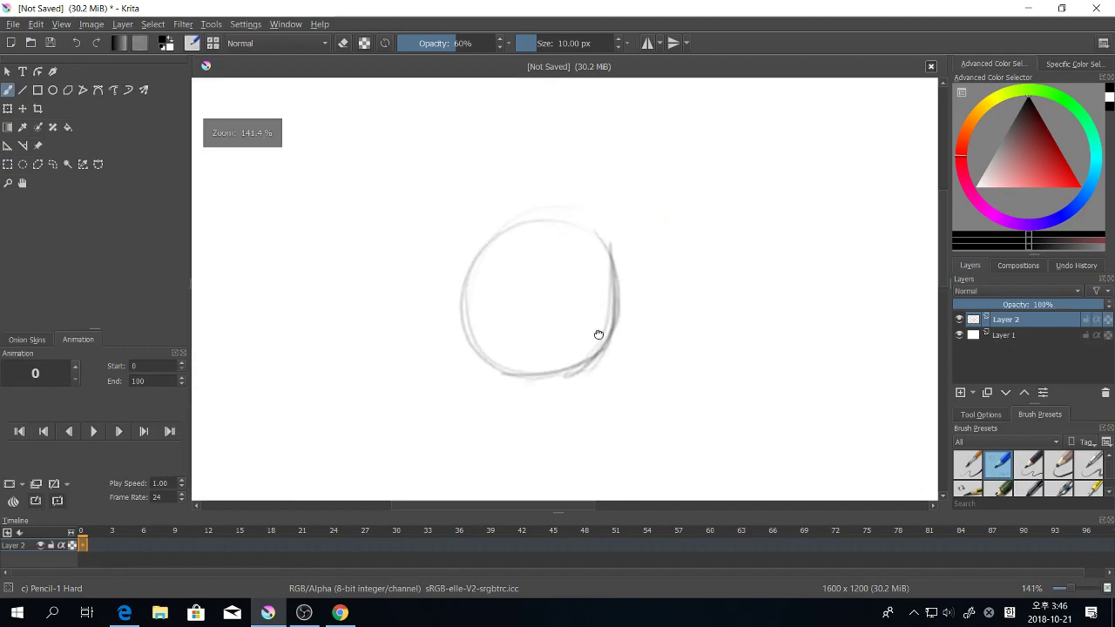
{"action": "left_click_drag", "start_coordinate": [598, 335], "coordinate": [602, 298]}
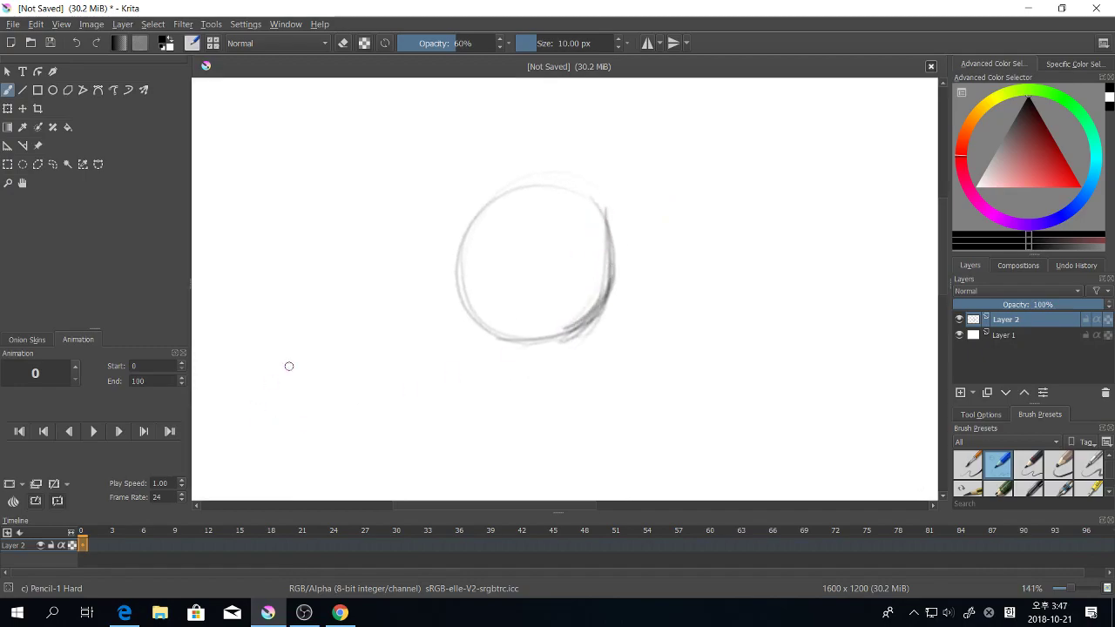
Step: Draw a tilted horizontal brow guideline and a vertical centre line across the second head circle
{"action": "left_click_drag", "start_coordinate": [405, 306], "coordinate": [589, 261]}
{"action": "left_click_drag", "start_coordinate": [522, 179], "coordinate": [530, 296]}
{"action": "mouse_move", "coordinate": [523, 176]}
{"action": "left_mouse_down"}
{"action": "mouse_move", "coordinate": [531, 313]}
{"action": "mouse_move", "coordinate": [566, 345]}
{"action": "mouse_move", "coordinate": [551, 350]}
{"action": "left_mouse_up"}
{"action": "mouse_move", "coordinate": [508, 268]}
{"action": "left_mouse_down"}
{"action": "mouse_move", "coordinate": [517, 376]}
{"action": "mouse_move", "coordinate": [511, 304]}
{"action": "mouse_move", "coordinate": [520, 356]}
{"action": "left_mouse_up"}
Step: Sketch the tapering jaw and chin below the head circle and add an ear on each side
{"action": "mouse_move", "coordinate": [511, 421]}
{"action": "left_mouse_down"}
{"action": "mouse_move", "coordinate": [558, 404]}
{"action": "mouse_move", "coordinate": [587, 352]}
{"action": "mouse_move", "coordinate": [575, 368]}
{"action": "left_mouse_up"}
{"action": "mouse_move", "coordinate": [514, 418]}
{"action": "left_mouse_down"}
{"action": "mouse_move", "coordinate": [474, 396]}
{"action": "mouse_move", "coordinate": [444, 331]}
{"action": "left_mouse_up"}
{"action": "mouse_move", "coordinate": [465, 384]}
{"action": "left_mouse_down"}
{"action": "mouse_move", "coordinate": [441, 230]}
{"action": "mouse_move", "coordinate": [575, 202]}
{"action": "mouse_move", "coordinate": [590, 319]}
{"action": "mouse_move", "coordinate": [615, 299]}
{"action": "mouse_move", "coordinate": [596, 335]}
{"action": "mouse_move", "coordinate": [617, 305]}
{"action": "left_mouse_up"}
{"action": "mouse_move", "coordinate": [436, 331]}
{"action": "left_mouse_down"}
{"action": "mouse_move", "coordinate": [427, 350]}
{"action": "mouse_move", "coordinate": [450, 372]}
{"action": "mouse_move", "coordinate": [443, 341]}
{"action": "left_mouse_up"}
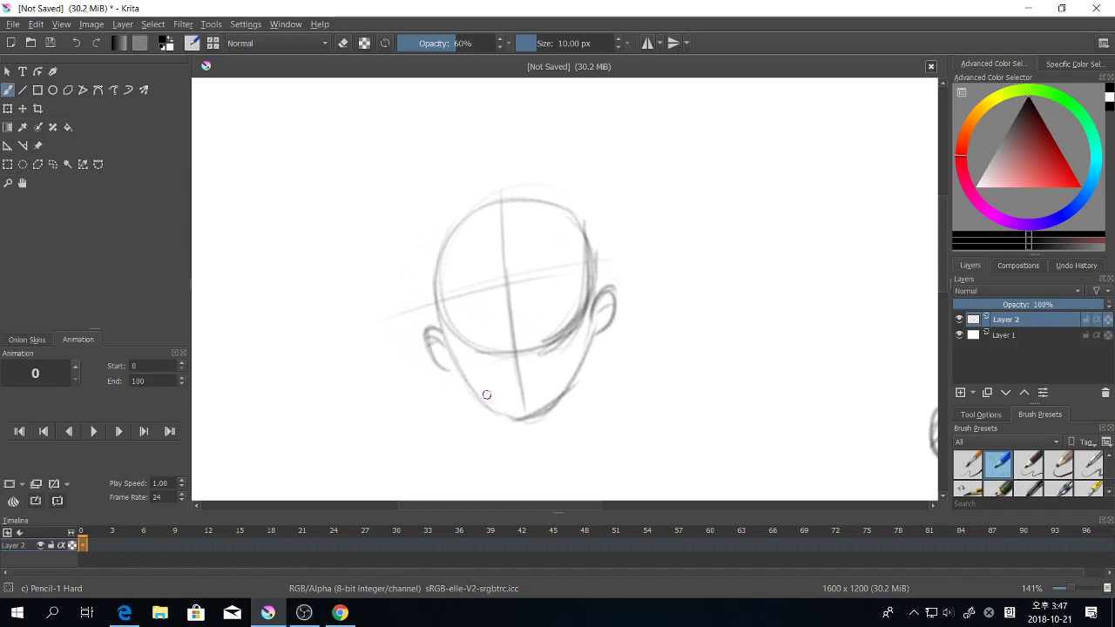
{"action": "left_click_drag", "start_coordinate": [486, 395], "coordinate": [513, 412]}
Step: Sketch the two oval eyes of the second head just below the brow guideline
{"action": "left_click_drag", "start_coordinate": [566, 325], "coordinate": [562, 344]}
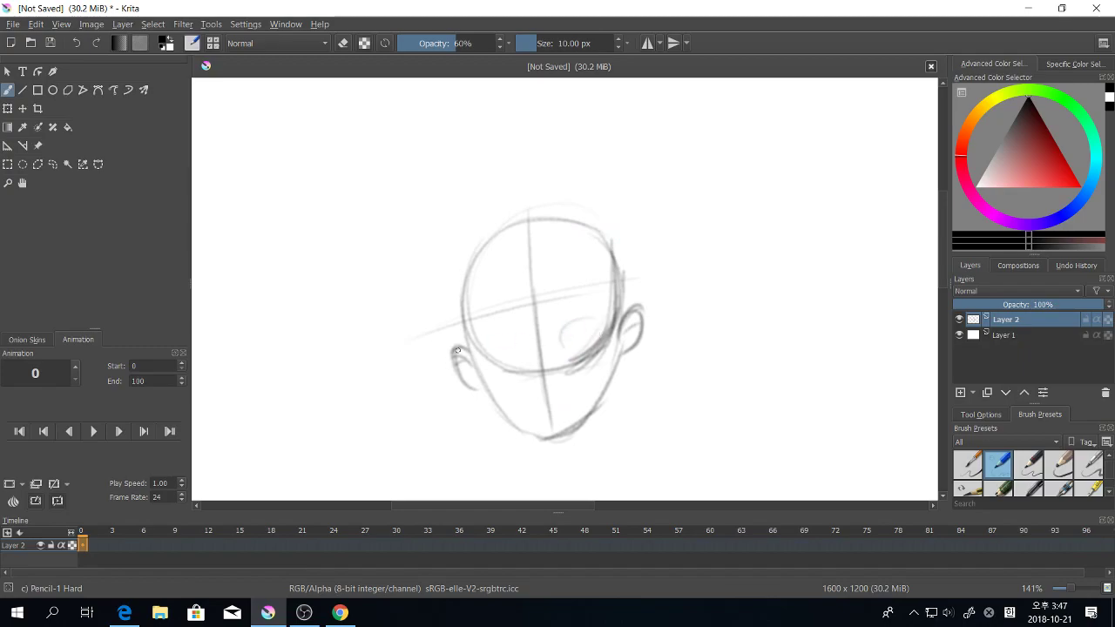
{"action": "left_click_drag", "start_coordinate": [478, 353], "coordinate": [603, 330]}
{"action": "mouse_move", "coordinate": [506, 352]}
{"action": "left_mouse_down"}
{"action": "mouse_move", "coordinate": [605, 331]}
{"action": "mouse_move", "coordinate": [563, 343]}
{"action": "mouse_move", "coordinate": [577, 320]}
{"action": "mouse_move", "coordinate": [581, 347]}
{"action": "mouse_move", "coordinate": [599, 343]}
{"action": "left_mouse_up"}
{"action": "mouse_move", "coordinate": [485, 342]}
{"action": "left_mouse_down"}
{"action": "mouse_move", "coordinate": [503, 338]}
{"action": "mouse_move", "coordinate": [512, 354]}
{"action": "left_mouse_up"}
{"action": "mouse_move", "coordinate": [502, 339]}
{"action": "left_mouse_down"}
{"action": "mouse_move", "coordinate": [477, 350]}
{"action": "mouse_move", "coordinate": [514, 355]}
{"action": "mouse_move", "coordinate": [483, 364]}
{"action": "mouse_move", "coordinate": [514, 361]}
{"action": "left_mouse_up"}
Step: Add the eyebrows, nose and mouth to the second face
{"action": "mouse_move", "coordinate": [575, 298]}
{"action": "left_mouse_down"}
{"action": "mouse_move", "coordinate": [556, 301]}
{"action": "mouse_move", "coordinate": [613, 300]}
{"action": "left_mouse_up"}
{"action": "mouse_move", "coordinate": [503, 318]}
{"action": "left_mouse_down"}
{"action": "mouse_move", "coordinate": [465, 329]}
{"action": "mouse_move", "coordinate": [510, 304]}
{"action": "left_mouse_up"}
{"action": "mouse_move", "coordinate": [529, 379]}
{"action": "left_mouse_down"}
{"action": "mouse_move", "coordinate": [535, 364]}
{"action": "mouse_move", "coordinate": [540, 385]}
{"action": "mouse_move", "coordinate": [554, 371]}
{"action": "mouse_move", "coordinate": [573, 395]}
{"action": "mouse_move", "coordinate": [531, 408]}
{"action": "mouse_move", "coordinate": [552, 412]}
{"action": "left_mouse_up"}
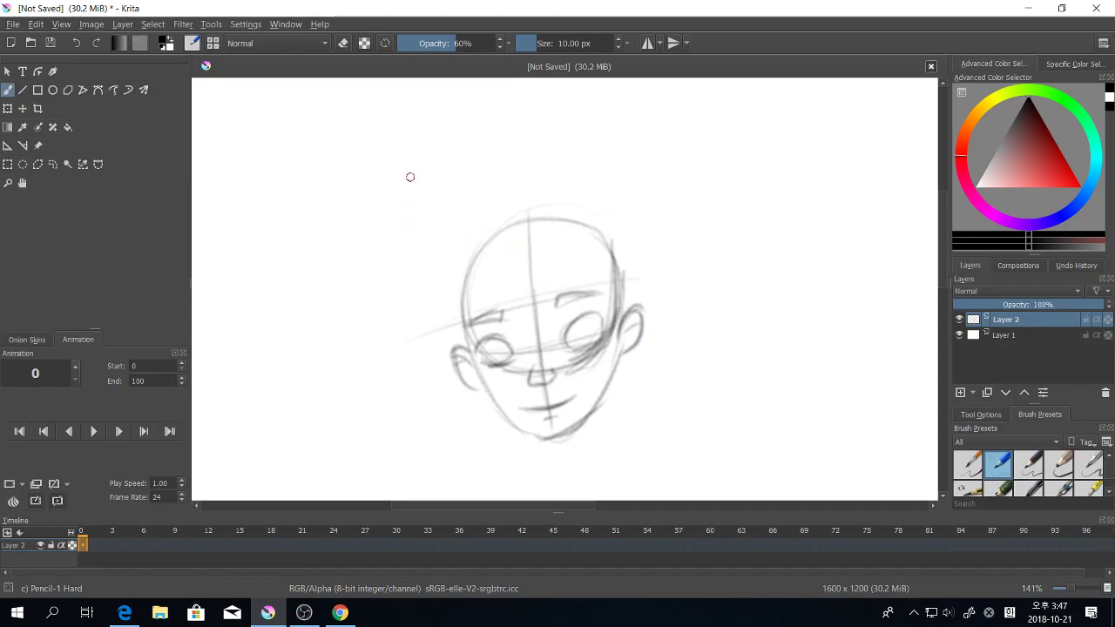
Step: Draw fringe strands swept across the forehead toward the ear on the picture's right
{"action": "left_click_drag", "start_coordinate": [496, 254], "coordinate": [590, 295]}
{"action": "left_click_drag", "start_coordinate": [561, 254], "coordinate": [594, 293]}
{"action": "mouse_move", "coordinate": [571, 263]}
{"action": "left_mouse_down"}
{"action": "mouse_move", "coordinate": [603, 312]}
{"action": "mouse_move", "coordinate": [603, 282]}
{"action": "mouse_move", "coordinate": [612, 344]}
{"action": "left_mouse_up"}
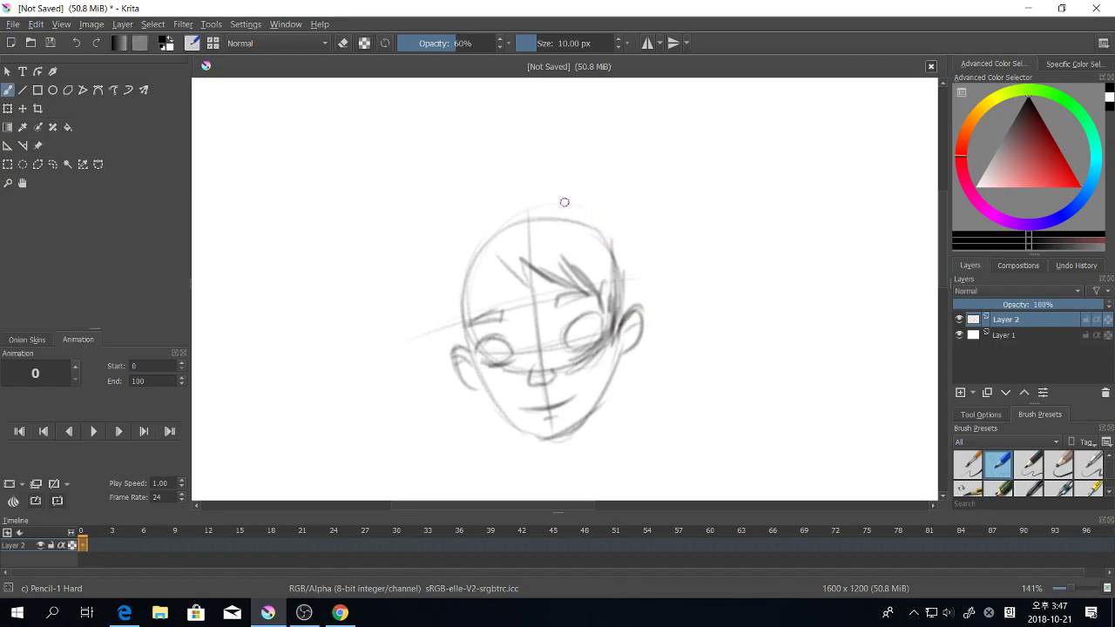
Step: Draw the outer hair outline around the second head and start the neck below the chin
{"action": "mouse_move", "coordinate": [571, 199]}
{"action": "left_mouse_down"}
{"action": "mouse_move", "coordinate": [634, 235]}
{"action": "mouse_move", "coordinate": [655, 296]}
{"action": "mouse_move", "coordinate": [606, 423]}
{"action": "mouse_move", "coordinate": [551, 471]}
{"action": "left_mouse_up"}
{"action": "left_click_drag", "start_coordinate": [601, 396], "coordinate": [606, 452]}
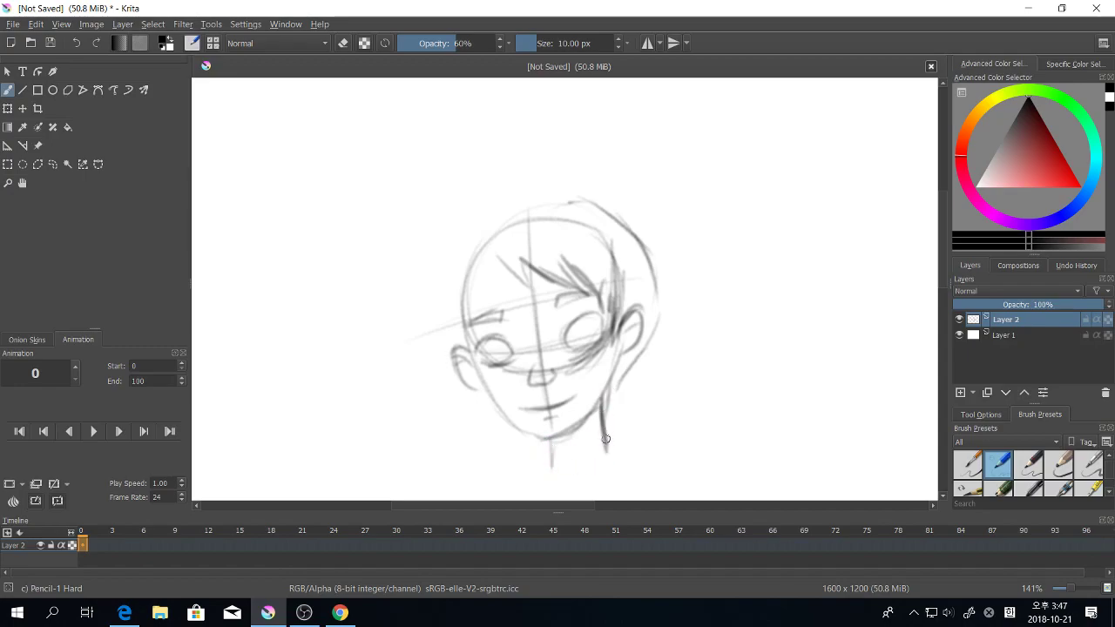
{"action": "mouse_move", "coordinate": [557, 206]}
{"action": "left_mouse_down"}
{"action": "mouse_move", "coordinate": [517, 191]}
{"action": "mouse_move", "coordinate": [475, 200]}
{"action": "mouse_move", "coordinate": [430, 286]}
{"action": "left_mouse_up"}
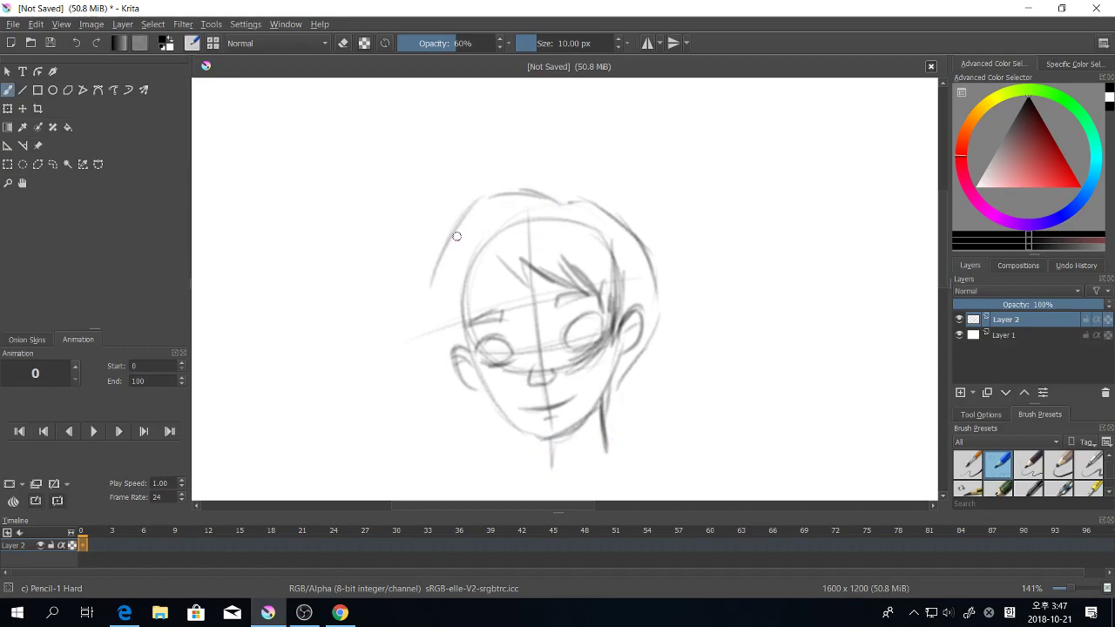
{"action": "left_click_drag", "start_coordinate": [467, 219], "coordinate": [426, 318]}
{"action": "mouse_move", "coordinate": [462, 372]}
{"action": "left_mouse_down"}
{"action": "mouse_move", "coordinate": [505, 441]}
{"action": "mouse_move", "coordinate": [558, 440]}
{"action": "left_mouse_up"}
{"action": "left_click_drag", "start_coordinate": [702, 384], "coordinate": [766, 384]}
Step: Outline the eyelids around both eyes of the second head with darker pencil strokes
{"action": "key", "text": "ctrl+plus"}
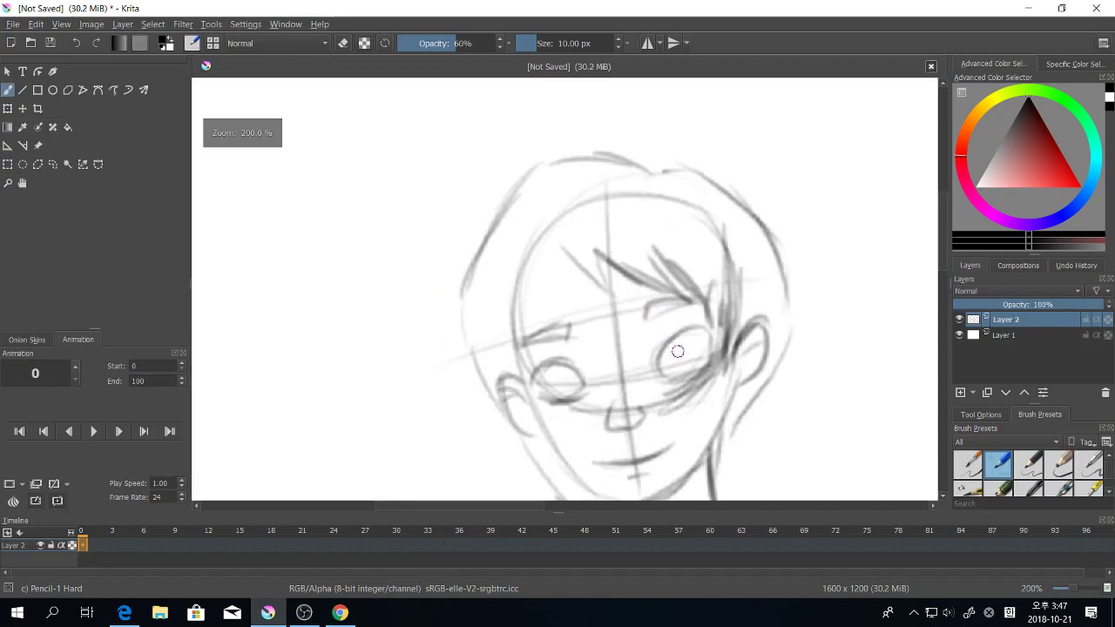
{"action": "left_click_drag", "start_coordinate": [695, 364], "coordinate": [660, 350]}
{"action": "mouse_move", "coordinate": [537, 361]}
{"action": "left_mouse_down"}
{"action": "mouse_move", "coordinate": [557, 387]}
{"action": "mouse_move", "coordinate": [573, 366]}
{"action": "left_mouse_up"}
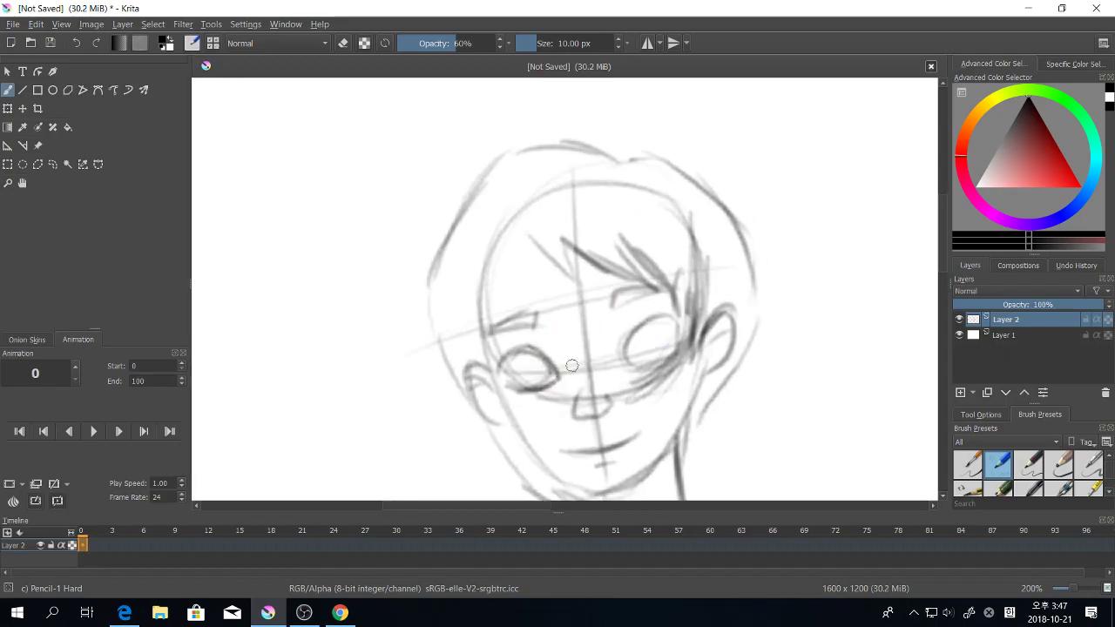
{"action": "left_click_drag", "start_coordinate": [633, 340], "coordinate": [666, 318]}
{"action": "scroll", "coordinate": [722, 381], "scroll_direction": "down", "scroll_amount": 3}
{"action": "mouse_move", "coordinate": [684, 370]}
{"action": "left_mouse_down"}
{"action": "mouse_move", "coordinate": [697, 383]}
{"action": "mouse_move", "coordinate": [641, 398]}
{"action": "left_mouse_up"}
Step: Hide Layer 2 with the sketched figures and add a new paint layer above it
{"action": "key", "text": "ctrl+minus"}
{"action": "left_click_drag", "start_coordinate": [824, 378], "coordinate": [758, 373]}
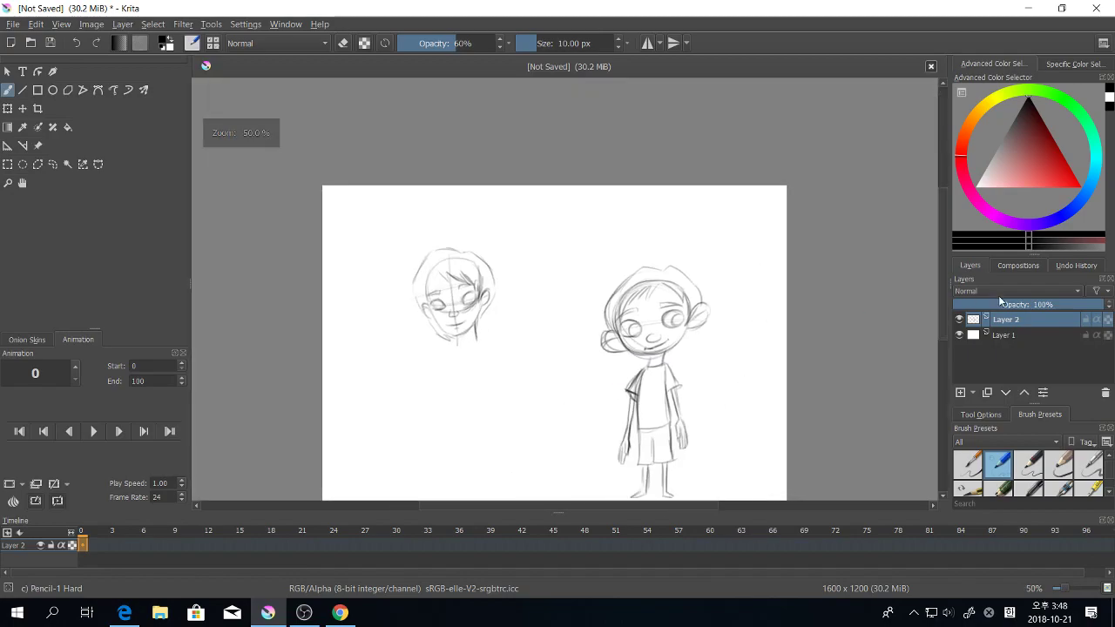
{"action": "left_click", "coordinate": [959, 318]}
{"action": "left_click", "coordinate": [959, 393]}
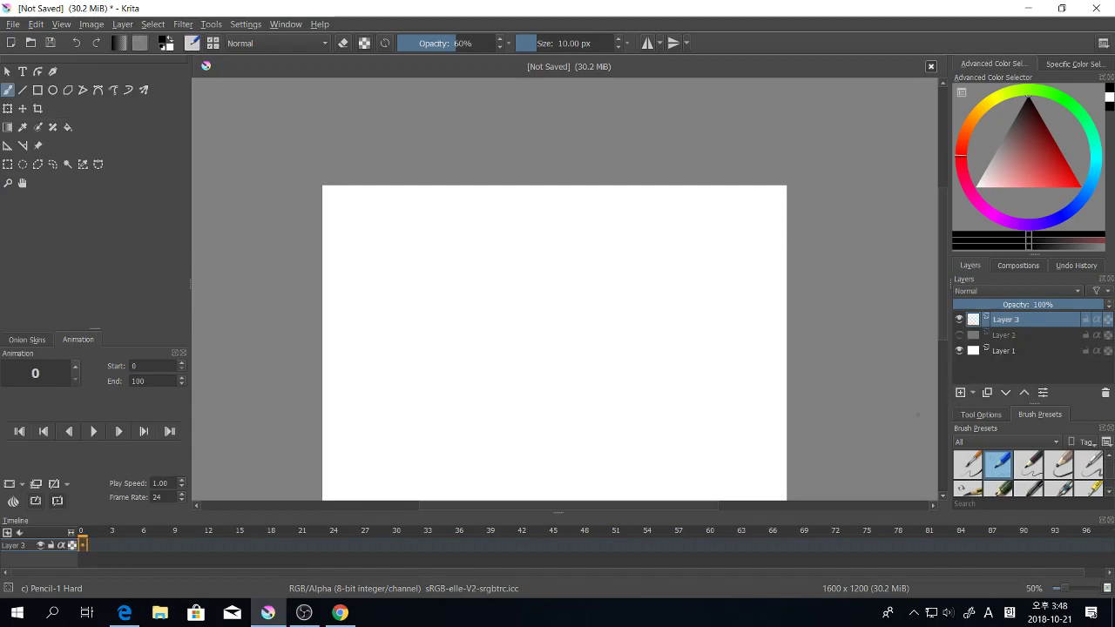
{"action": "left_click_drag", "start_coordinate": [594, 412], "coordinate": [596, 361]}
{"action": "key", "text": "ctrl+plus"}
{"action": "key", "text": "ctrl+z"}
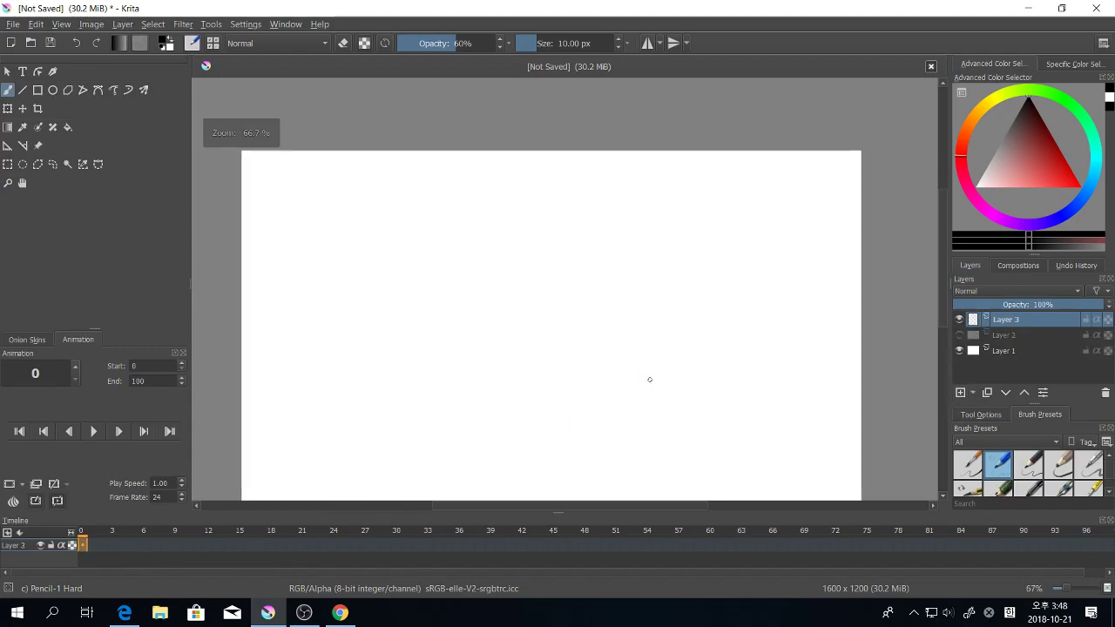
Step: Sketch a round head circle for an animal character in the upper middle of the empty layer
{"action": "key", "text": "ctrl+plus"}
{"action": "key", "text": "minus"}
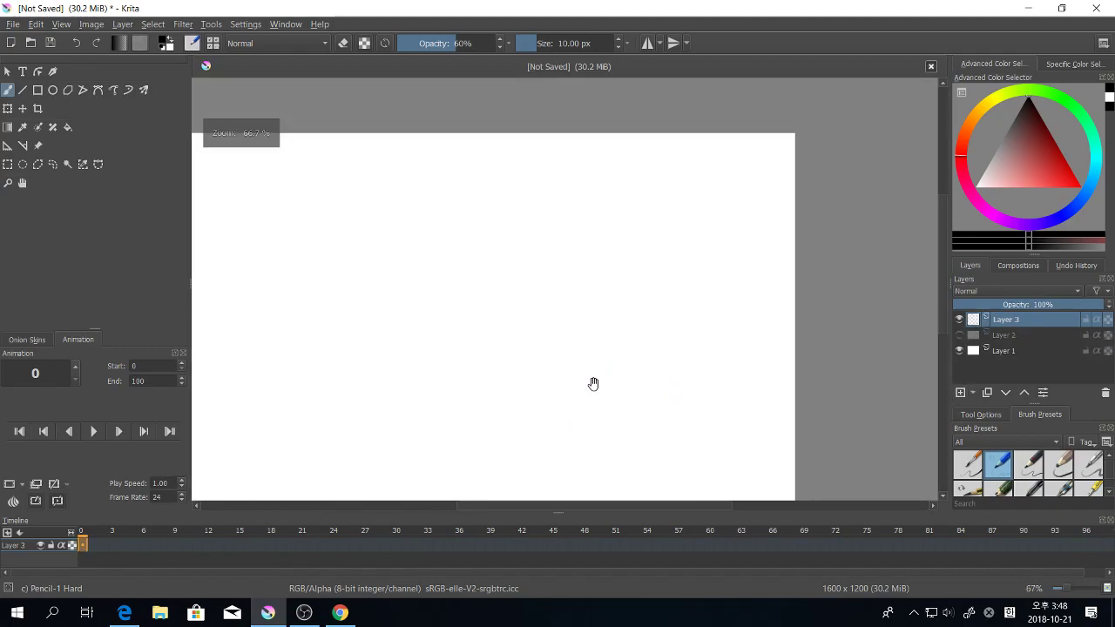
{"action": "key", "text": "plus"}
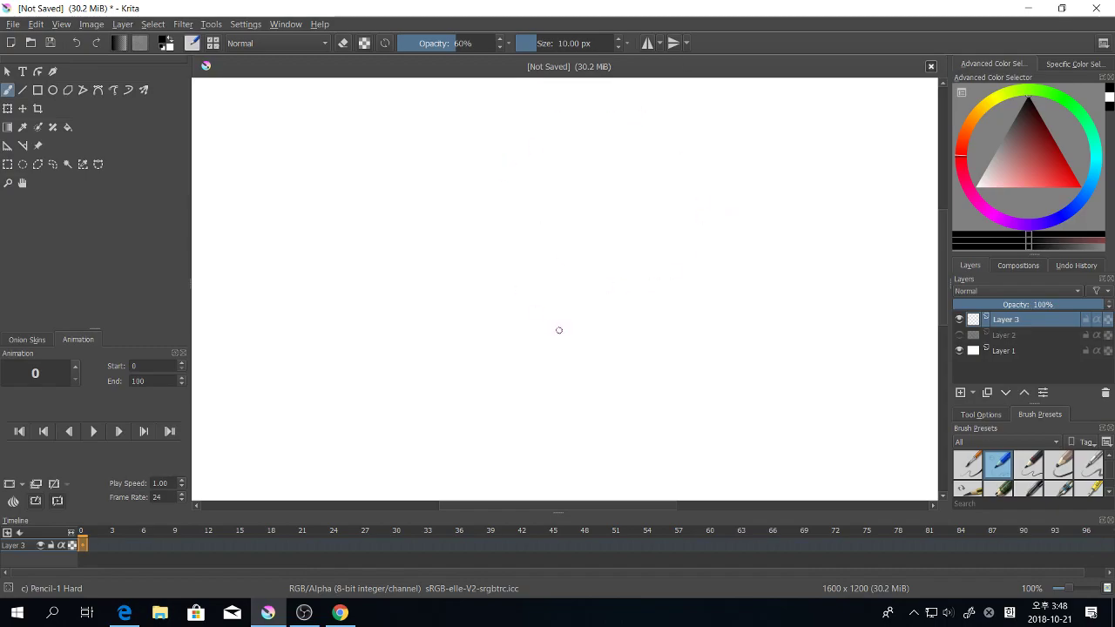
{"action": "left_click_drag", "start_coordinate": [566, 162], "coordinate": [540, 265]}
{"action": "mouse_move", "coordinate": [635, 160]}
{"action": "left_mouse_down"}
{"action": "mouse_move", "coordinate": [592, 292]}
{"action": "mouse_move", "coordinate": [658, 243]}
{"action": "mouse_move", "coordinate": [642, 264]}
{"action": "left_mouse_up"}
{"action": "mouse_move", "coordinate": [543, 268]}
{"action": "left_mouse_down"}
{"action": "mouse_move", "coordinate": [577, 284]}
{"action": "mouse_move", "coordinate": [659, 219]}
{"action": "mouse_move", "coordinate": [545, 269]}
{"action": "mouse_move", "coordinate": [528, 195]}
{"action": "mouse_move", "coordinate": [653, 152]}
{"action": "left_mouse_up"}
{"action": "left_click_drag", "start_coordinate": [559, 159], "coordinate": [602, 158]}
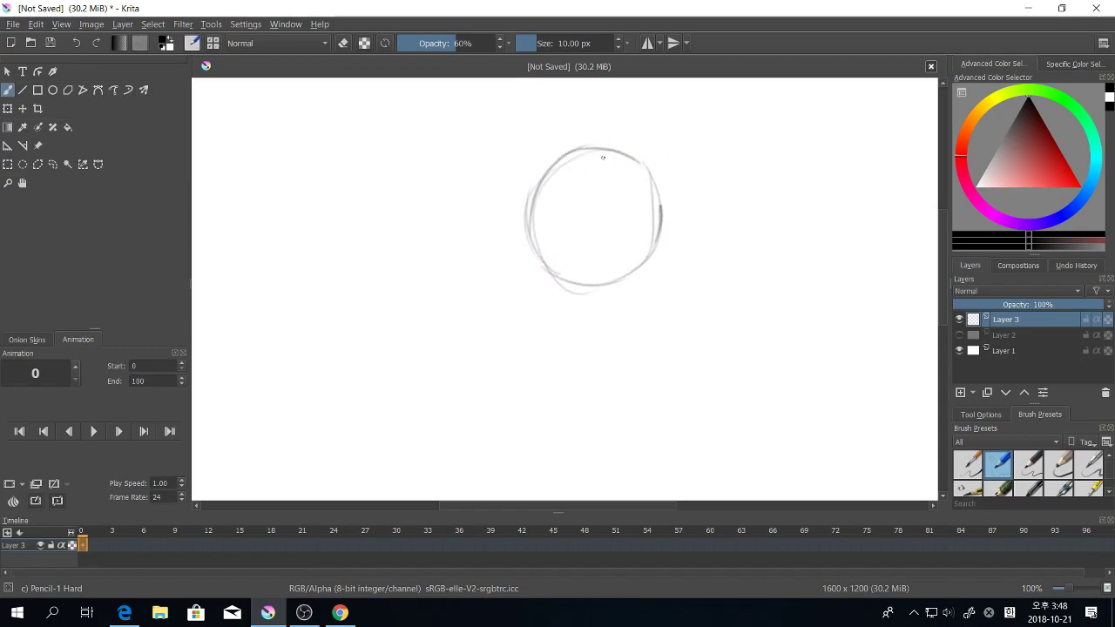
Step: Draw pointed cheek tufts on both sides of the circle and begin the small rounded ears
{"action": "mouse_move", "coordinate": [524, 226]}
{"action": "left_mouse_down"}
{"action": "mouse_move", "coordinate": [518, 239]}
{"action": "mouse_move", "coordinate": [533, 249]}
{"action": "mouse_move", "coordinate": [505, 255]}
{"action": "mouse_move", "coordinate": [549, 271]}
{"action": "mouse_move", "coordinate": [651, 274]}
{"action": "left_mouse_up"}
{"action": "mouse_move", "coordinate": [655, 178]}
{"action": "left_mouse_down"}
{"action": "mouse_move", "coordinate": [682, 214]}
{"action": "mouse_move", "coordinate": [658, 191]}
{"action": "mouse_move", "coordinate": [690, 212]}
{"action": "mouse_move", "coordinate": [661, 248]}
{"action": "mouse_move", "coordinate": [676, 230]}
{"action": "mouse_move", "coordinate": [607, 280]}
{"action": "mouse_move", "coordinate": [671, 240]}
{"action": "mouse_move", "coordinate": [664, 256]}
{"action": "mouse_move", "coordinate": [687, 213]}
{"action": "mouse_move", "coordinate": [664, 233]}
{"action": "mouse_move", "coordinate": [692, 294]}
{"action": "left_mouse_up"}
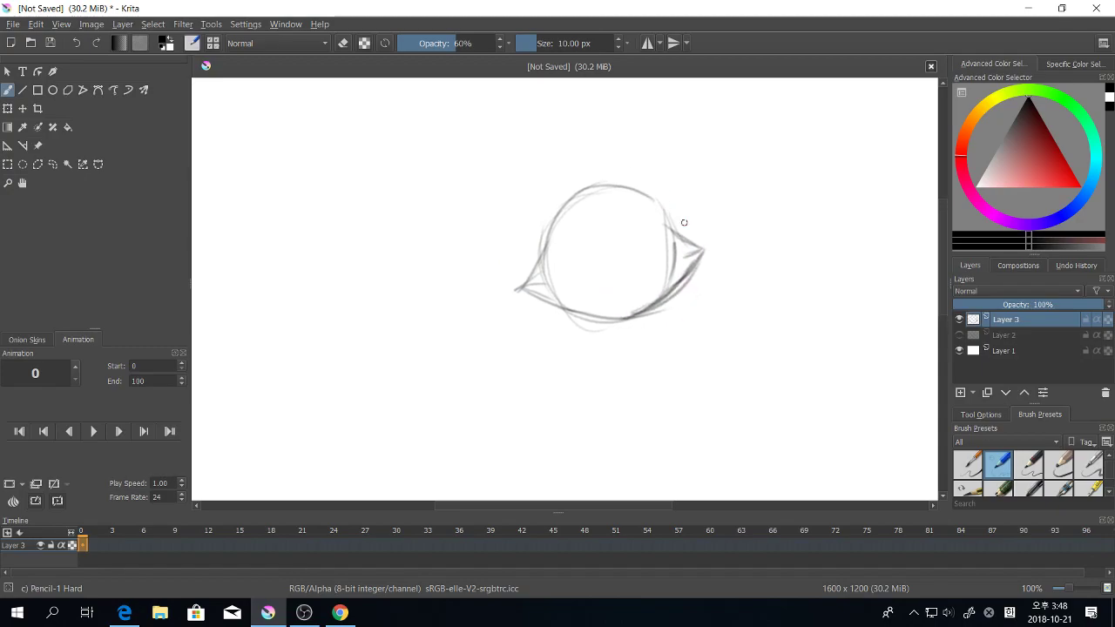
{"action": "mouse_move", "coordinate": [651, 195]}
{"action": "left_mouse_down"}
{"action": "mouse_move", "coordinate": [684, 205]}
{"action": "mouse_move", "coordinate": [679, 224]}
{"action": "left_mouse_up"}
Step: Add a tilted eye guideline, two round eyes with inner circles, a triangular nose and small brow marks
{"action": "mouse_move", "coordinate": [567, 203]}
{"action": "left_mouse_down"}
{"action": "mouse_move", "coordinate": [527, 227]}
{"action": "mouse_move", "coordinate": [680, 231]}
{"action": "mouse_move", "coordinate": [553, 260]}
{"action": "mouse_move", "coordinate": [657, 246]}
{"action": "mouse_move", "coordinate": [630, 254]}
{"action": "mouse_move", "coordinate": [655, 234]}
{"action": "mouse_move", "coordinate": [646, 259]}
{"action": "mouse_move", "coordinate": [654, 231]}
{"action": "mouse_move", "coordinate": [643, 257]}
{"action": "left_mouse_up"}
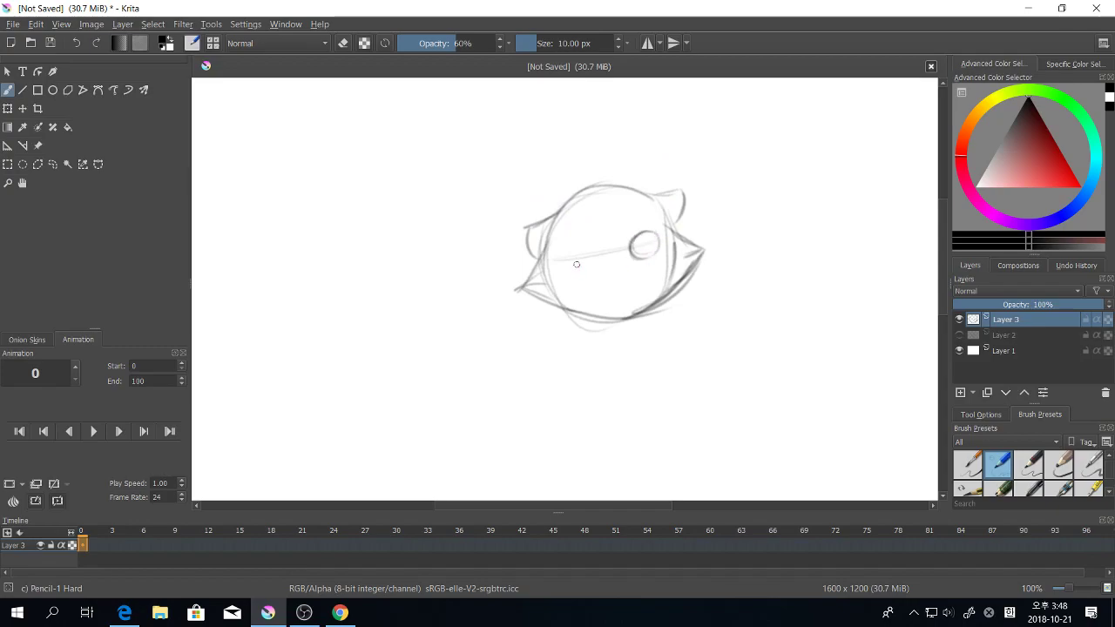
{"action": "left_click_drag", "start_coordinate": [561, 258], "coordinate": [586, 261]}
{"action": "mouse_move", "coordinate": [584, 267]}
{"action": "left_mouse_down"}
{"action": "mouse_move", "coordinate": [565, 247]}
{"action": "mouse_move", "coordinate": [562, 261]}
{"action": "mouse_move", "coordinate": [585, 268]}
{"action": "mouse_move", "coordinate": [632, 247]}
{"action": "mouse_move", "coordinate": [568, 253]}
{"action": "mouse_move", "coordinate": [575, 266]}
{"action": "mouse_move", "coordinate": [649, 244]}
{"action": "mouse_move", "coordinate": [640, 254]}
{"action": "mouse_move", "coordinate": [647, 237]}
{"action": "left_mouse_up"}
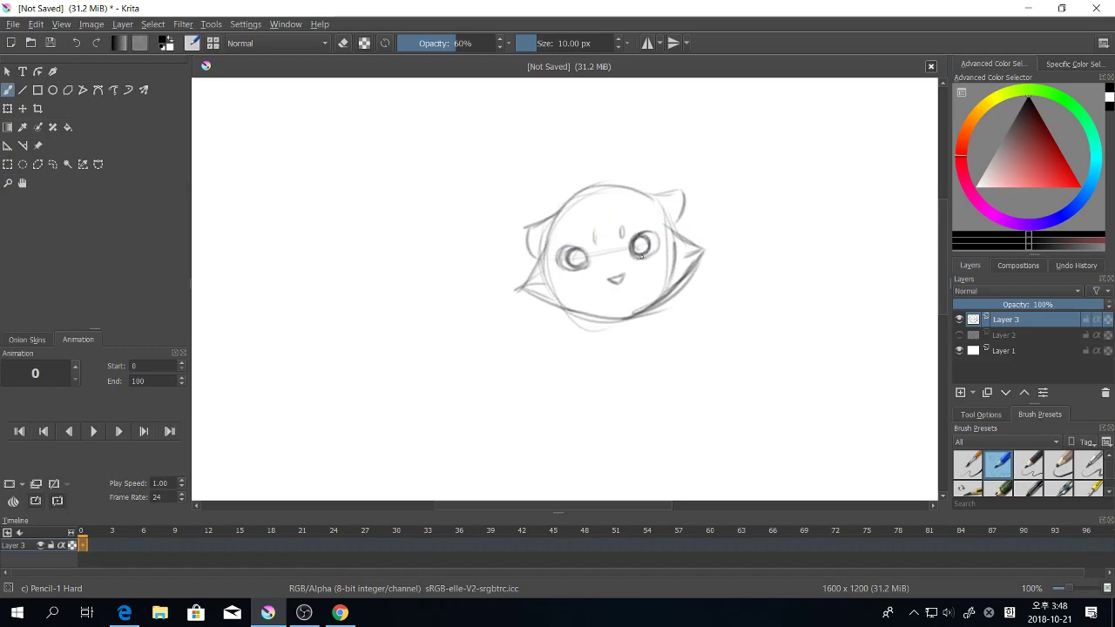
Step: Draw the animal's mouth below the nose and redraw the two oval spots above the eyes
{"action": "mouse_move", "coordinate": [669, 297]}
{"action": "left_mouse_down"}
{"action": "mouse_move", "coordinate": [671, 314]}
{"action": "mouse_move", "coordinate": [641, 329]}
{"action": "mouse_move", "coordinate": [664, 335]}
{"action": "left_mouse_up"}
{"action": "key", "text": "ctrl+plus"}
{"action": "key", "text": "ctrl+z"}
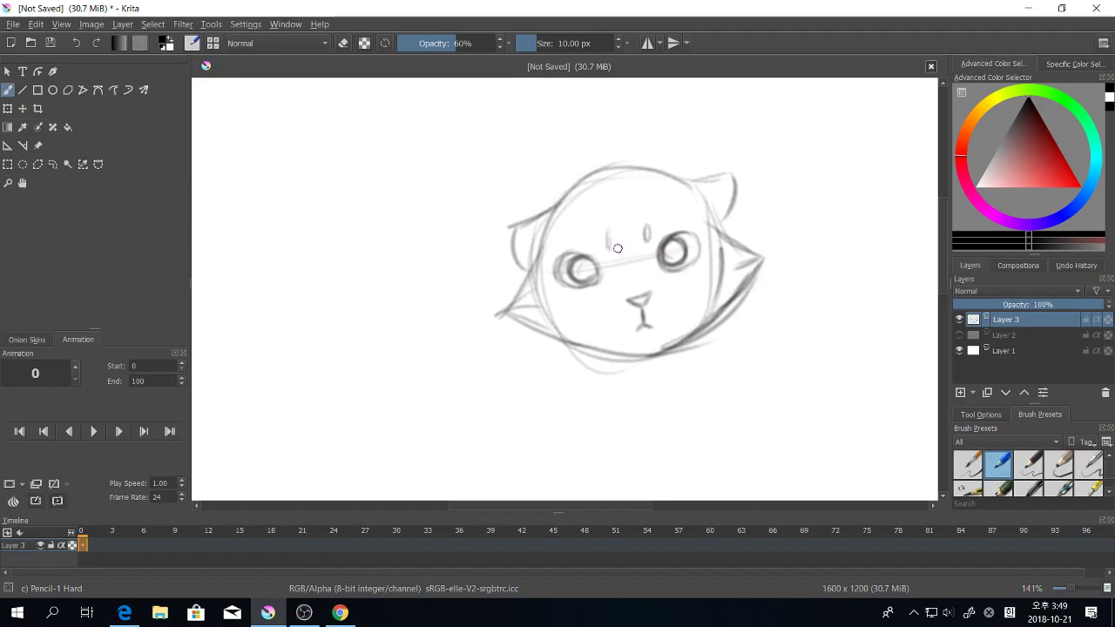
{"action": "mouse_move", "coordinate": [607, 228]}
{"action": "left_mouse_down"}
{"action": "mouse_move", "coordinate": [608, 247]}
{"action": "mouse_move", "coordinate": [646, 242]}
{"action": "left_mouse_up"}
{"action": "left_click_drag", "start_coordinate": [702, 321], "coordinate": [673, 287]}
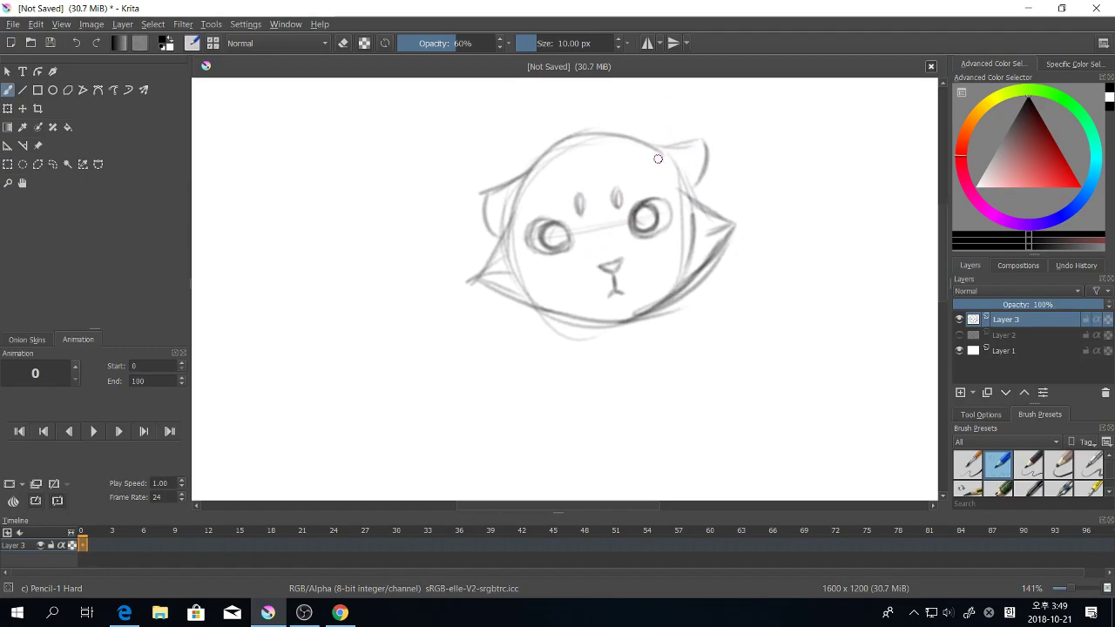
{"action": "left_click_drag", "start_coordinate": [778, 345], "coordinate": [736, 293]}
{"action": "left_click_drag", "start_coordinate": [539, 301], "coordinate": [534, 374]}
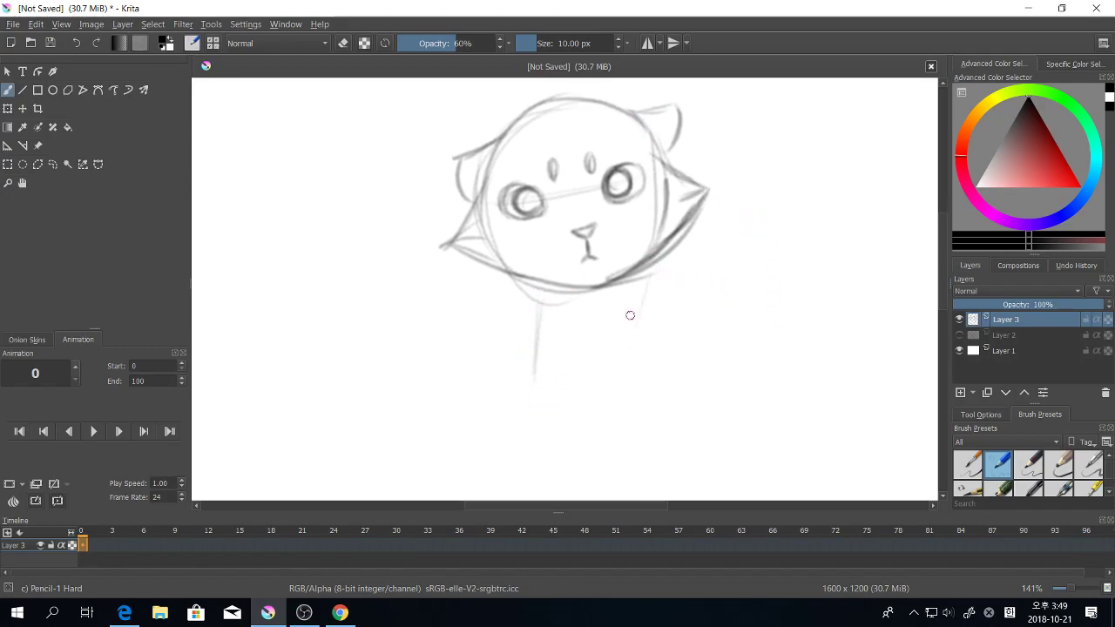
{"action": "key", "text": "1"}
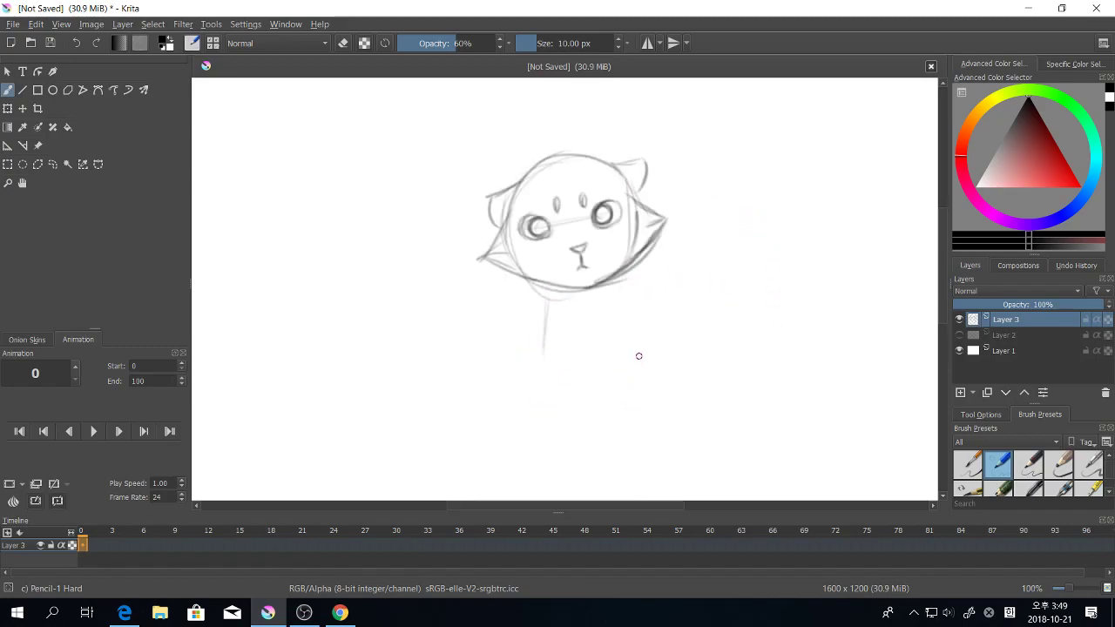
{"action": "key", "text": "ctrl+z"}
{"action": "key", "text": "ctrl+z"}
Step: Sketch the two long sides of the animal's upright body below the head
{"action": "left_click_drag", "start_coordinate": [620, 279], "coordinate": [617, 331]}
{"action": "left_click_drag", "start_coordinate": [558, 295], "coordinate": [551, 364]}
{"action": "left_click_drag", "start_coordinate": [558, 289], "coordinate": [561, 367]}
{"action": "left_click_drag", "start_coordinate": [617, 277], "coordinate": [623, 376]}
Step: Add the rounded belly, the dividing line between the front legs and two oval front paws
{"action": "left_click_drag", "start_coordinate": [544, 396], "coordinate": [614, 387]}
{"action": "left_click_drag", "start_coordinate": [557, 312], "coordinate": [561, 415]}
{"action": "mouse_move", "coordinate": [556, 332]}
{"action": "left_mouse_down"}
{"action": "mouse_move", "coordinate": [604, 419]}
{"action": "mouse_move", "coordinate": [623, 370]}
{"action": "mouse_move", "coordinate": [592, 421]}
{"action": "left_mouse_up"}
{"action": "mouse_move", "coordinate": [593, 375]}
{"action": "left_mouse_down"}
{"action": "mouse_move", "coordinate": [587, 444]}
{"action": "mouse_move", "coordinate": [595, 440]}
{"action": "mouse_move", "coordinate": [555, 437]}
{"action": "mouse_move", "coordinate": [598, 451]}
{"action": "mouse_move", "coordinate": [622, 431]}
{"action": "mouse_move", "coordinate": [620, 343]}
{"action": "left_mouse_up"}
{"action": "mouse_move", "coordinate": [562, 433]}
{"action": "left_mouse_down"}
{"action": "mouse_move", "coordinate": [561, 381]}
{"action": "mouse_move", "coordinate": [566, 429]}
{"action": "left_mouse_up"}
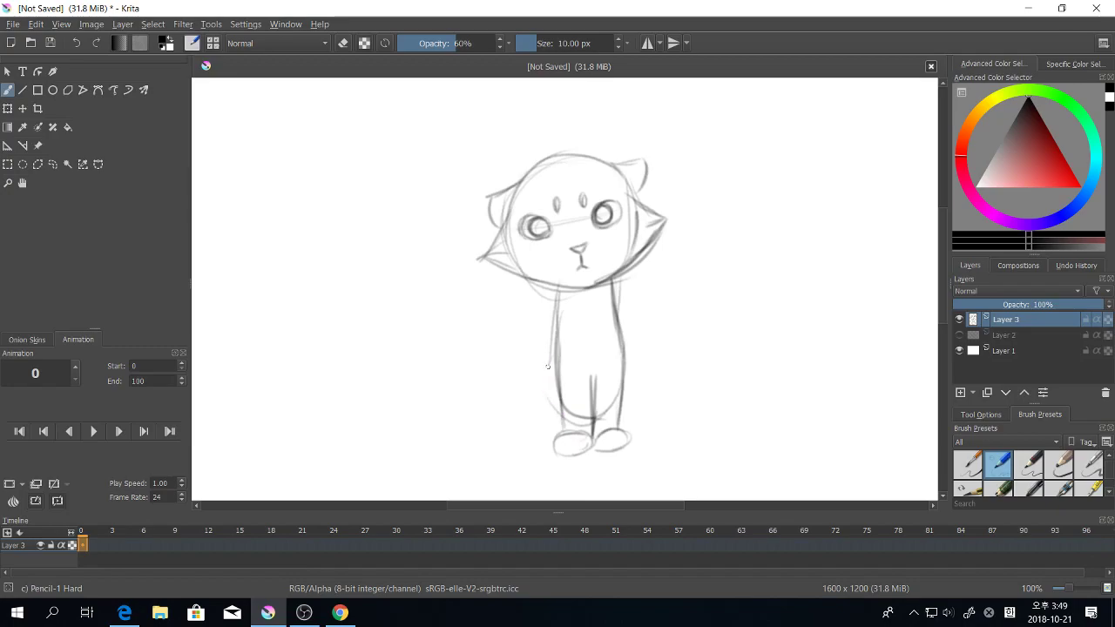
Step: Draw the haunches and hind paws on both sides of the body and darken the chest line
{"action": "mouse_move", "coordinate": [548, 366]}
{"action": "left_mouse_down"}
{"action": "mouse_move", "coordinate": [540, 436]}
{"action": "mouse_move", "coordinate": [554, 443]}
{"action": "left_mouse_up"}
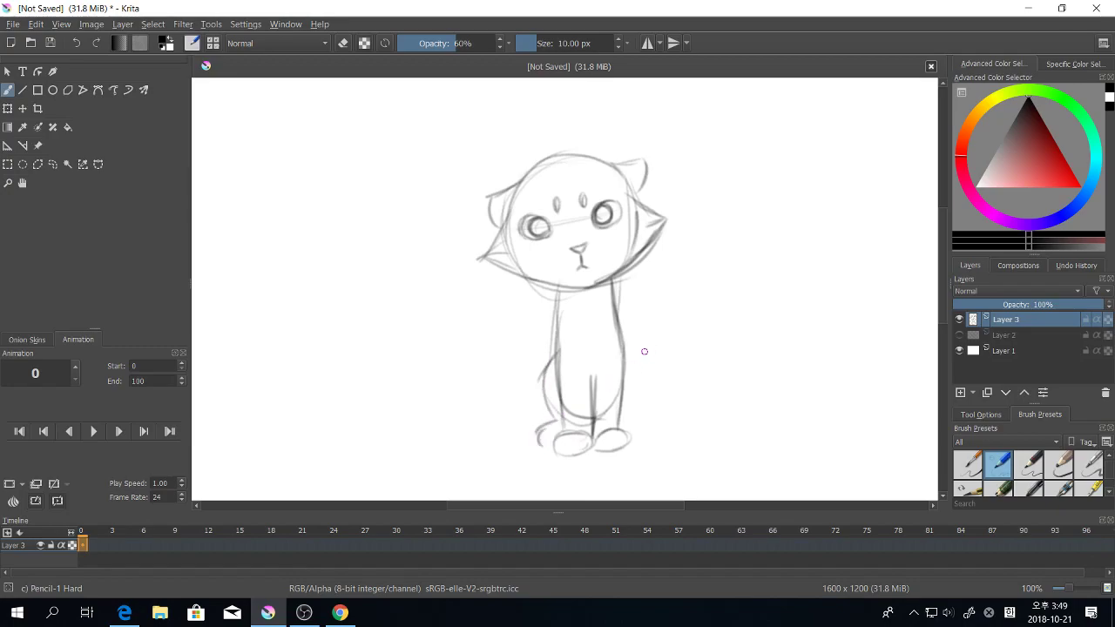
{"action": "mouse_move", "coordinate": [622, 339]}
{"action": "left_mouse_down"}
{"action": "mouse_move", "coordinate": [644, 375]}
{"action": "mouse_move", "coordinate": [628, 426]}
{"action": "mouse_move", "coordinate": [649, 434]}
{"action": "mouse_move", "coordinate": [647, 422]}
{"action": "left_mouse_up"}
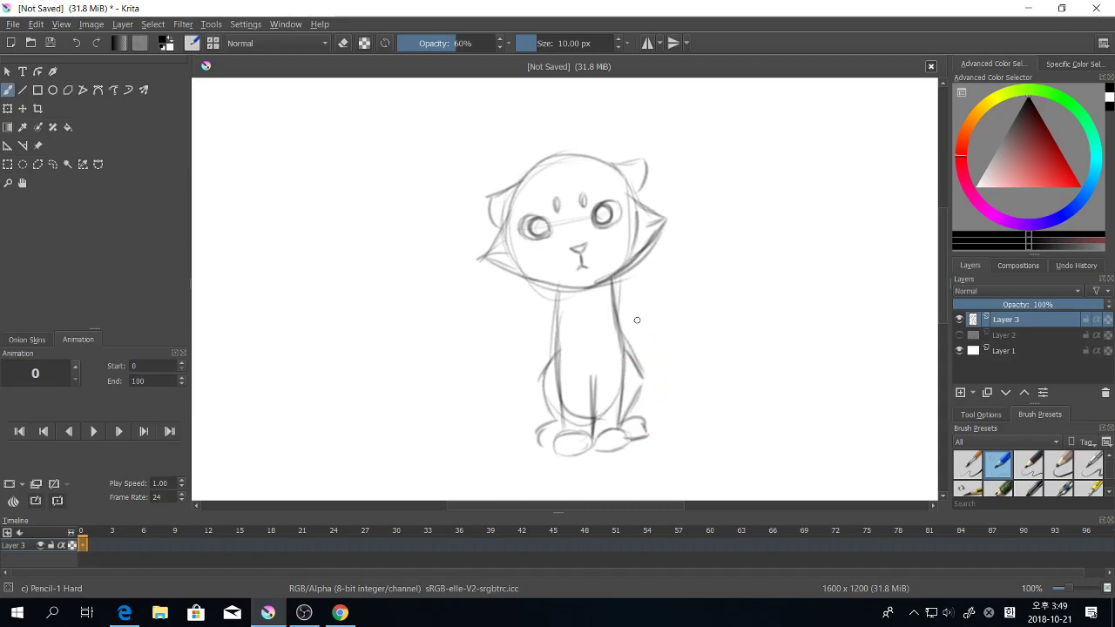
{"action": "left_click_drag", "start_coordinate": [558, 286], "coordinate": [559, 342]}
Step: Sketch a long tail with a rounded tip extending from the hind paw toward the picture's left
{"action": "left_click_drag", "start_coordinate": [652, 397], "coordinate": [729, 340]}
{"action": "mouse_move", "coordinate": [622, 350]}
{"action": "left_mouse_down"}
{"action": "mouse_move", "coordinate": [551, 360]}
{"action": "mouse_move", "coordinate": [564, 383]}
{"action": "mouse_move", "coordinate": [626, 369]}
{"action": "mouse_move", "coordinate": [555, 365]}
{"action": "left_mouse_up"}
{"action": "left_click_drag", "start_coordinate": [623, 350], "coordinate": [540, 372]}
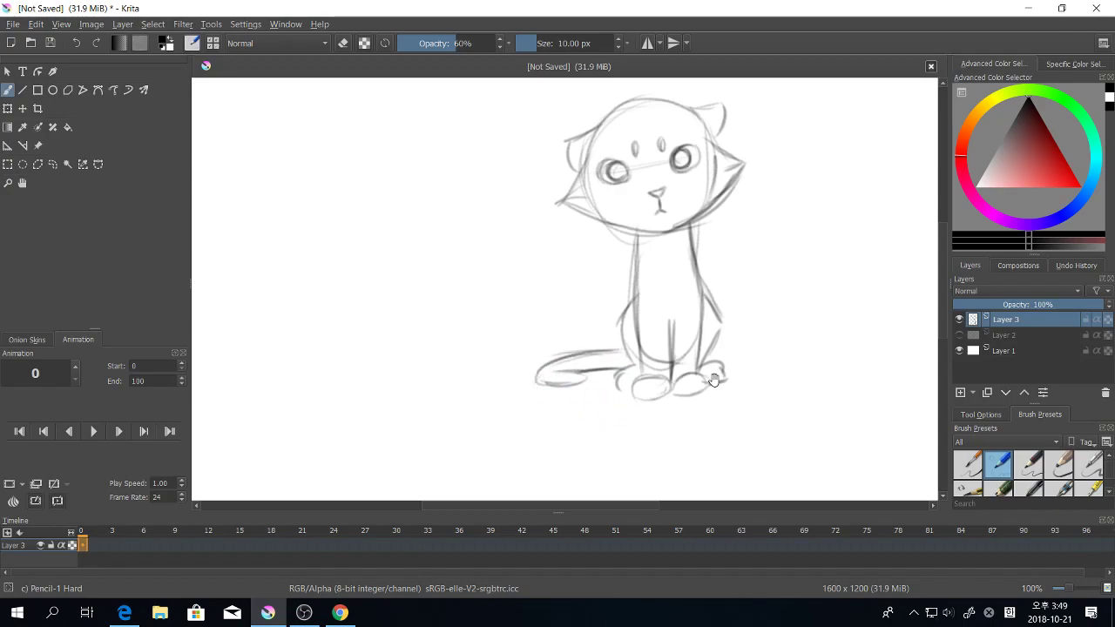
{"action": "left_click_drag", "start_coordinate": [713, 380], "coordinate": [671, 404]}
{"action": "left_click_drag", "start_coordinate": [509, 396], "coordinate": [513, 408]}
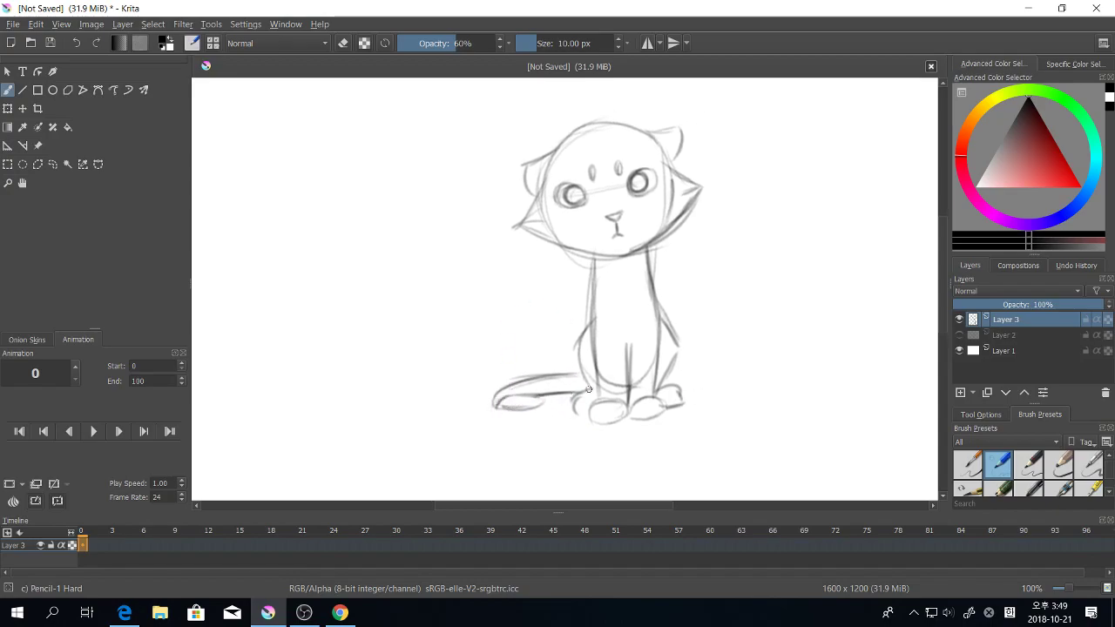
{"action": "left_click_drag", "start_coordinate": [735, 358], "coordinate": [718, 397]}
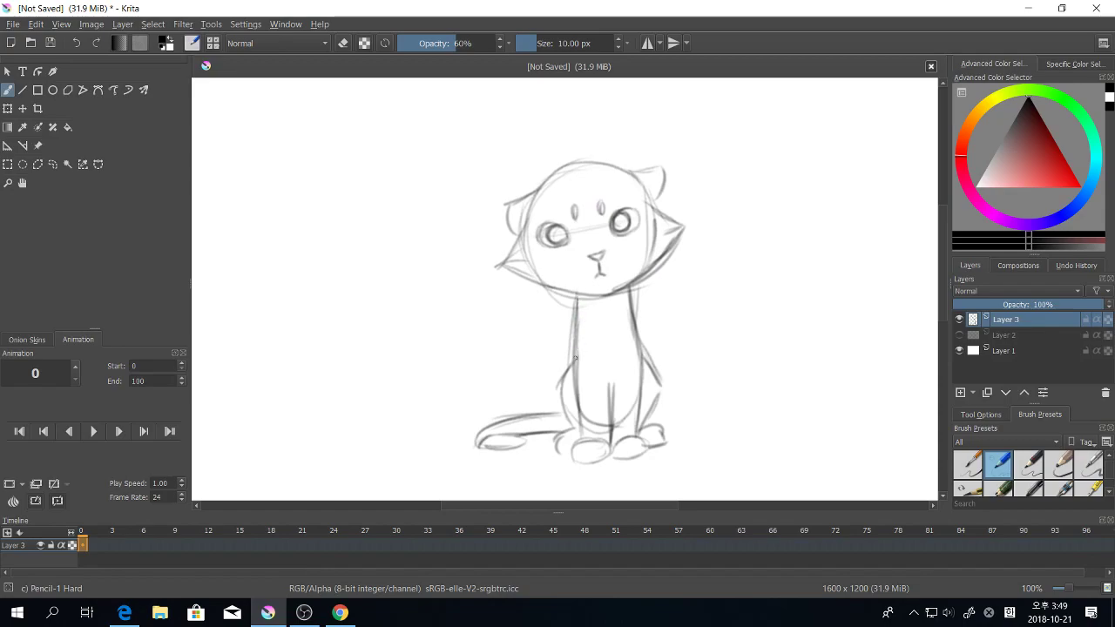
Step: Draw a narrow tapering chest patch from the chin down to the line between the front legs
{"action": "mouse_move", "coordinate": [617, 355]}
{"action": "left_mouse_down"}
{"action": "mouse_move", "coordinate": [615, 345]}
{"action": "mouse_move", "coordinate": [612, 366]}
{"action": "left_mouse_up"}
{"action": "left_click_drag", "start_coordinate": [599, 310], "coordinate": [609, 384]}
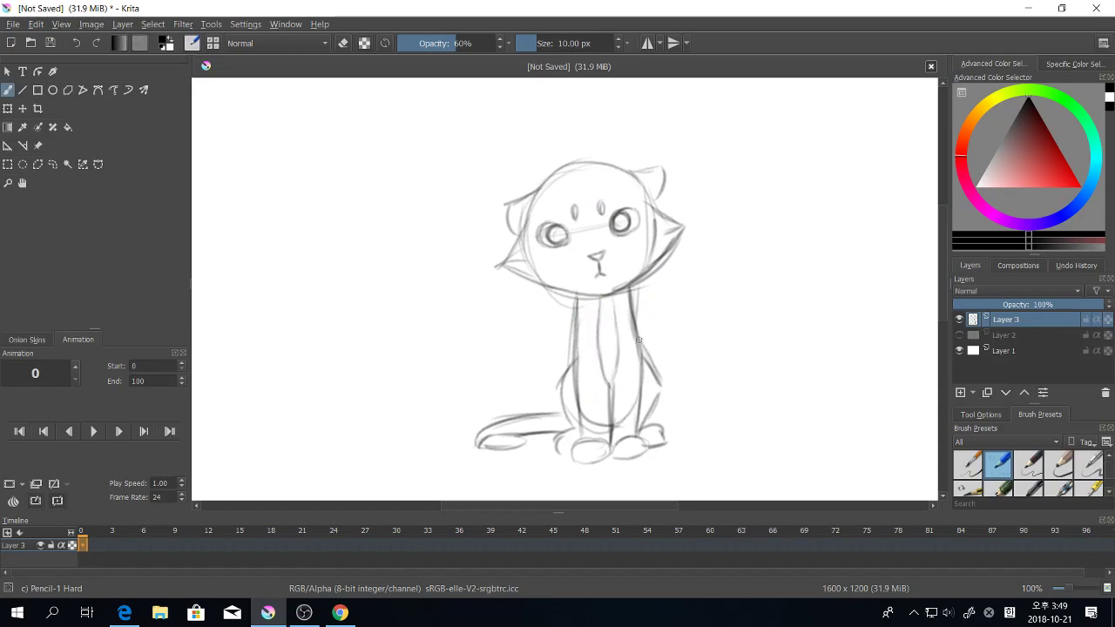
{"action": "left_click_drag", "start_coordinate": [639, 340], "coordinate": [664, 359]}
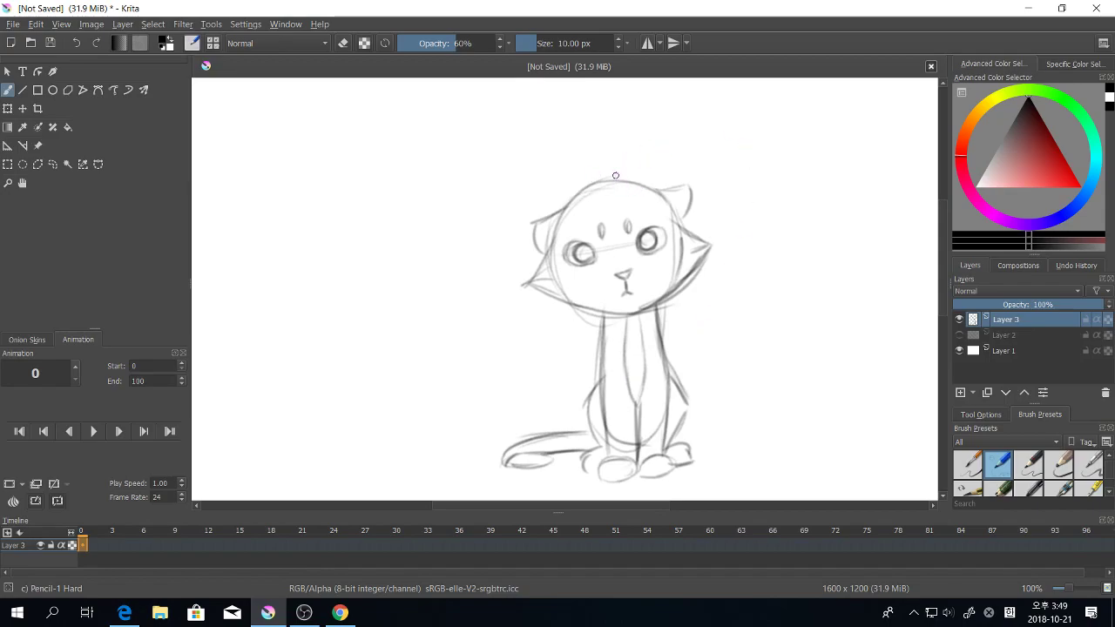
Step: Sketch a hair tuft on top of the animal's head and darken the cheek tuft on the picture's right
{"action": "mouse_move", "coordinate": [615, 175]}
{"action": "left_mouse_down"}
{"action": "mouse_move", "coordinate": [599, 179]}
{"action": "mouse_move", "coordinate": [608, 155]}
{"action": "mouse_move", "coordinate": [636, 162]}
{"action": "mouse_move", "coordinate": [601, 189]}
{"action": "left_mouse_up"}
{"action": "mouse_move", "coordinate": [706, 349]}
{"action": "left_mouse_down"}
{"action": "mouse_move", "coordinate": [677, 323]}
{"action": "mouse_move", "coordinate": [699, 356]}
{"action": "left_mouse_up"}
{"action": "left_click_drag", "start_coordinate": [654, 219], "coordinate": [688, 236]}
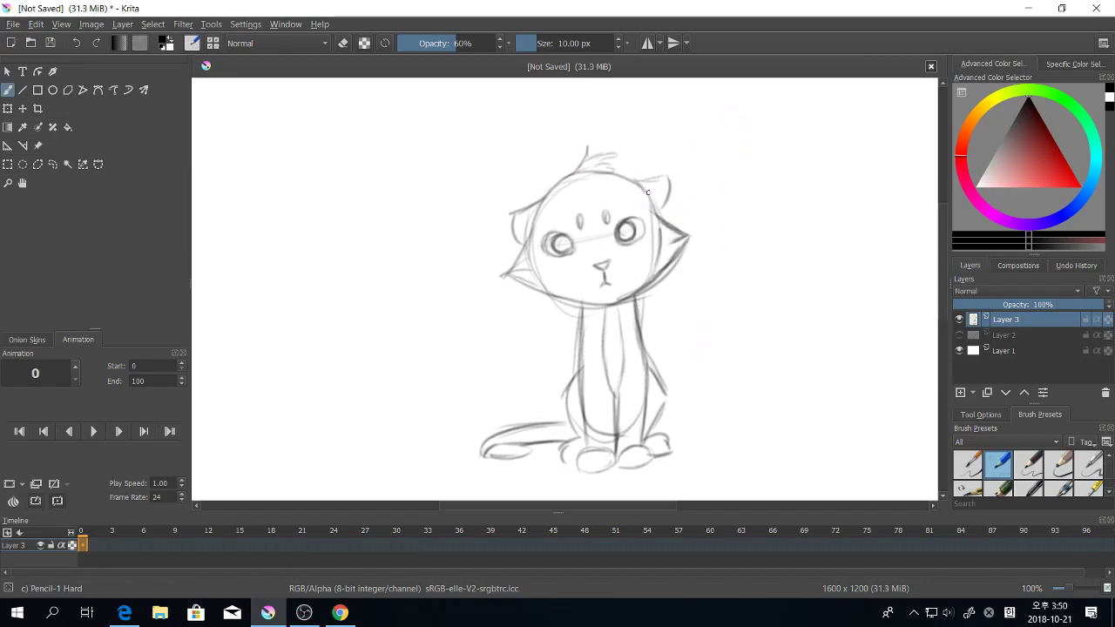
Step: Add inner lines to both ears and darken the outline of the ear on the picture's left
{"action": "left_click_drag", "start_coordinate": [647, 192], "coordinate": [665, 183]}
{"action": "mouse_move", "coordinate": [512, 213]}
{"action": "left_mouse_down"}
{"action": "mouse_move", "coordinate": [538, 203]}
{"action": "mouse_move", "coordinate": [513, 230]}
{"action": "left_mouse_up"}
{"action": "left_click_drag", "start_coordinate": [762, 304], "coordinate": [756, 284]}
{"action": "key", "text": "minus"}
{"action": "left_click_drag", "start_coordinate": [728, 333], "coordinate": [781, 323]}
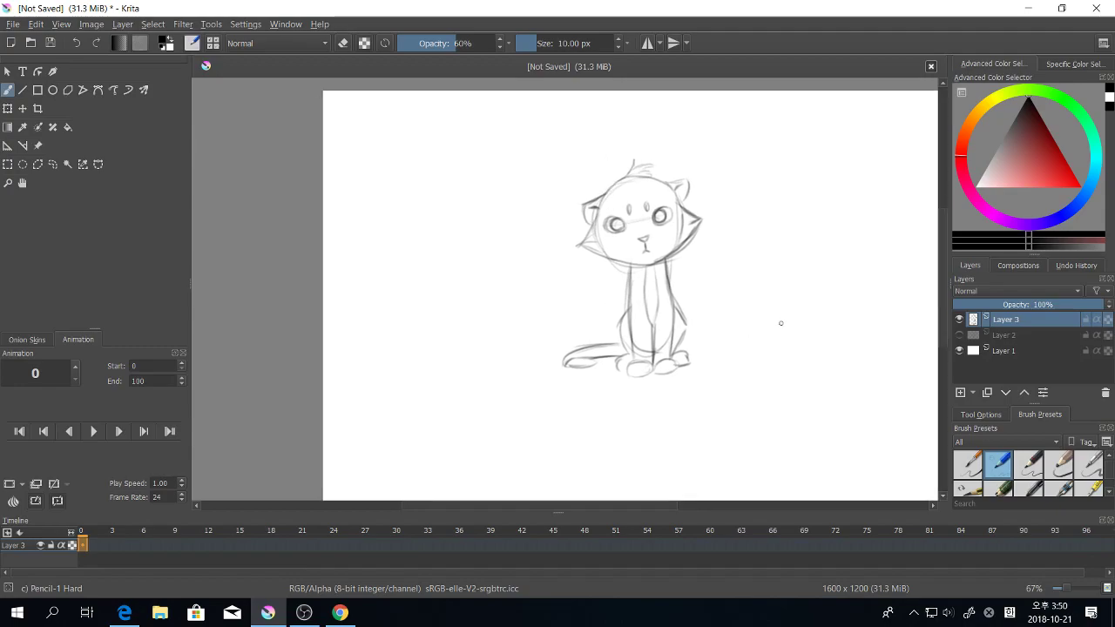
Step: Darken the two oval spots on the animal's forehead and sketch short bridge lines rising from both sides of the nose
{"action": "key", "text": "ctrl+plus"}
{"action": "key", "text": "ctrl+minus"}
{"action": "key", "text": "ctrl+plus"}
{"action": "key", "text": "ctrl+plus"}
{"action": "key", "text": "ctrl+plus"}
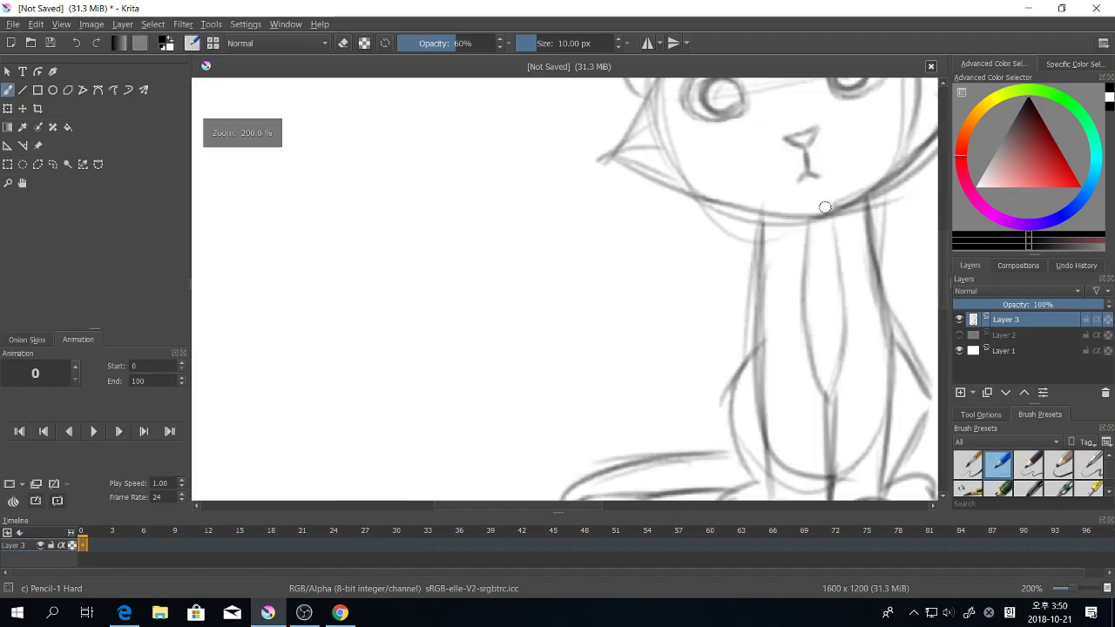
{"action": "left_click_drag", "start_coordinate": [826, 207], "coordinate": [590, 431]}
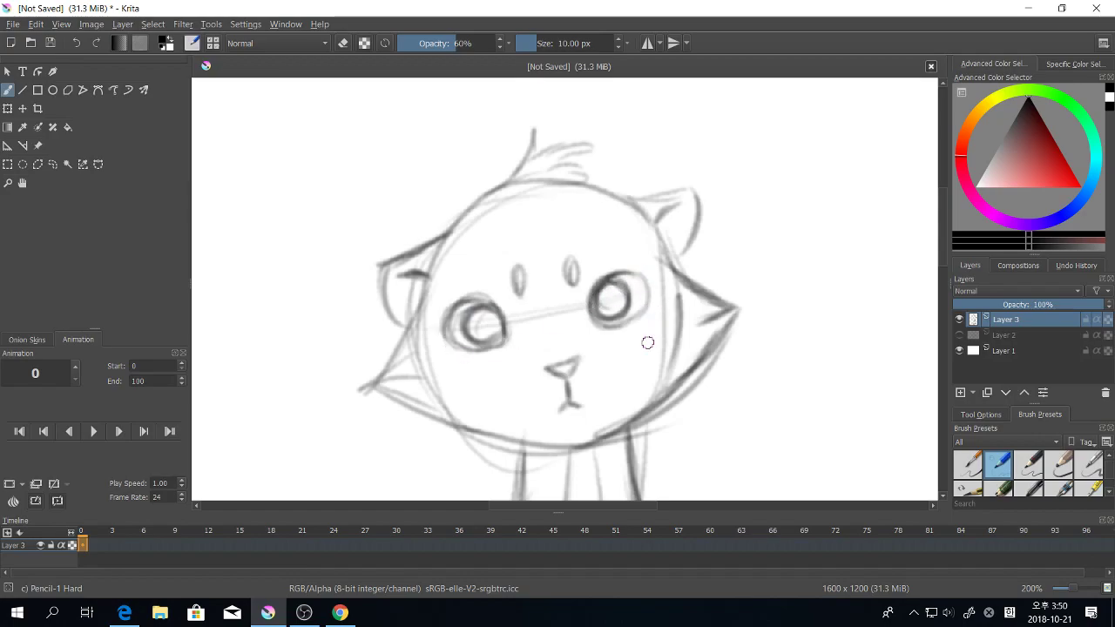
{"action": "left_click_drag", "start_coordinate": [645, 343], "coordinate": [653, 328]}
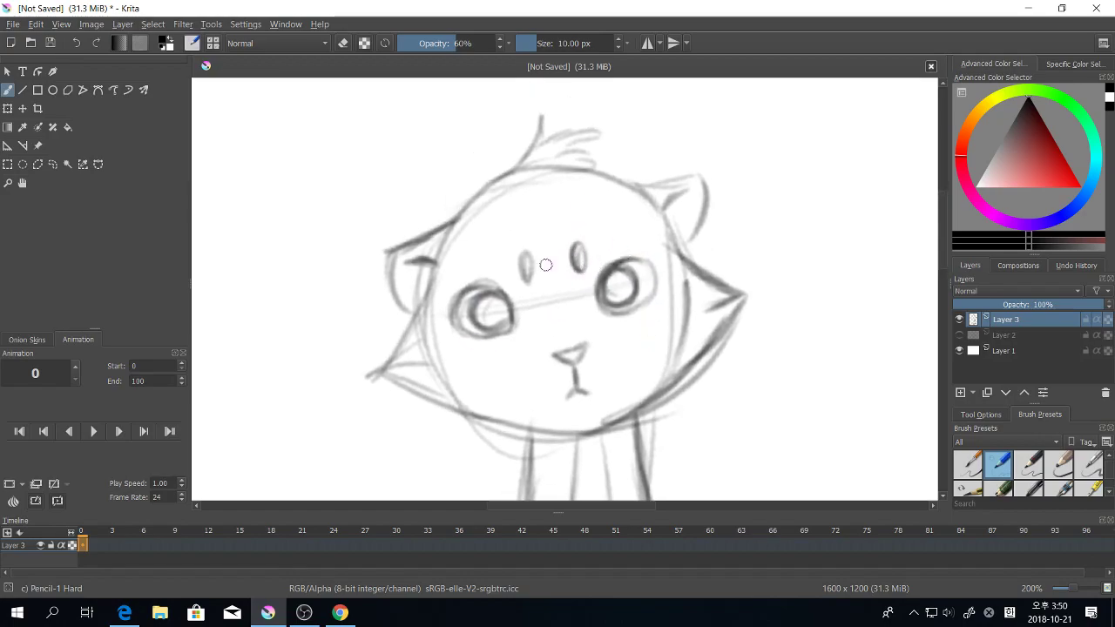
{"action": "left_click_drag", "start_coordinate": [648, 326], "coordinate": [675, 272]}
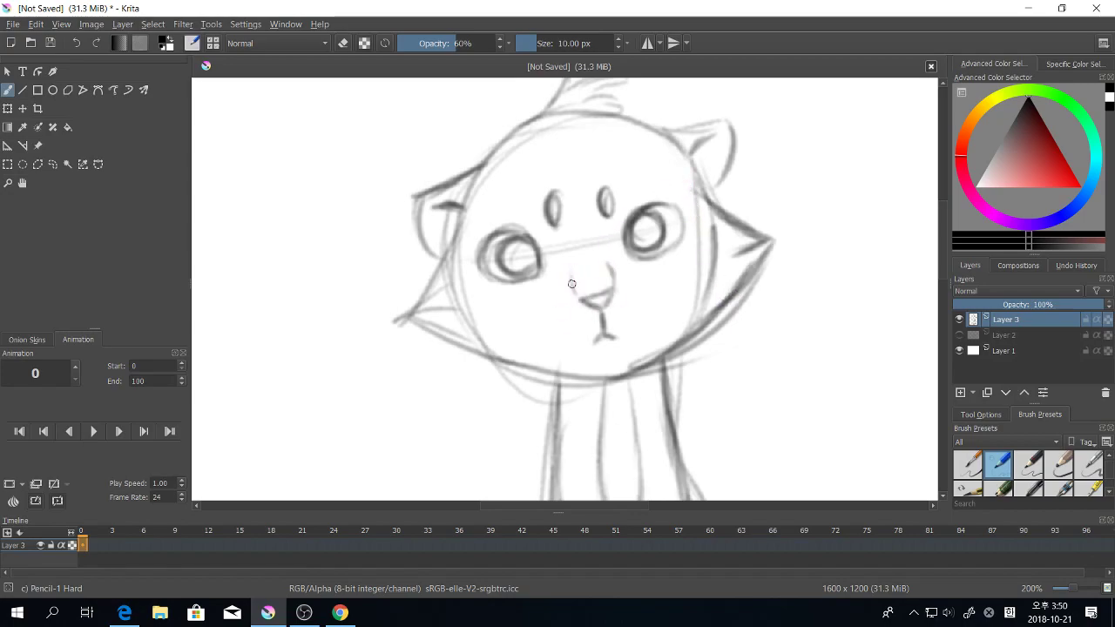
Step: Undo the two short bridge lines above the nose
{"action": "mouse_move", "coordinate": [706, 316]}
{"action": "left_mouse_down"}
{"action": "mouse_move", "coordinate": [738, 280]}
{"action": "mouse_move", "coordinate": [700, 290]}
{"action": "left_mouse_up"}
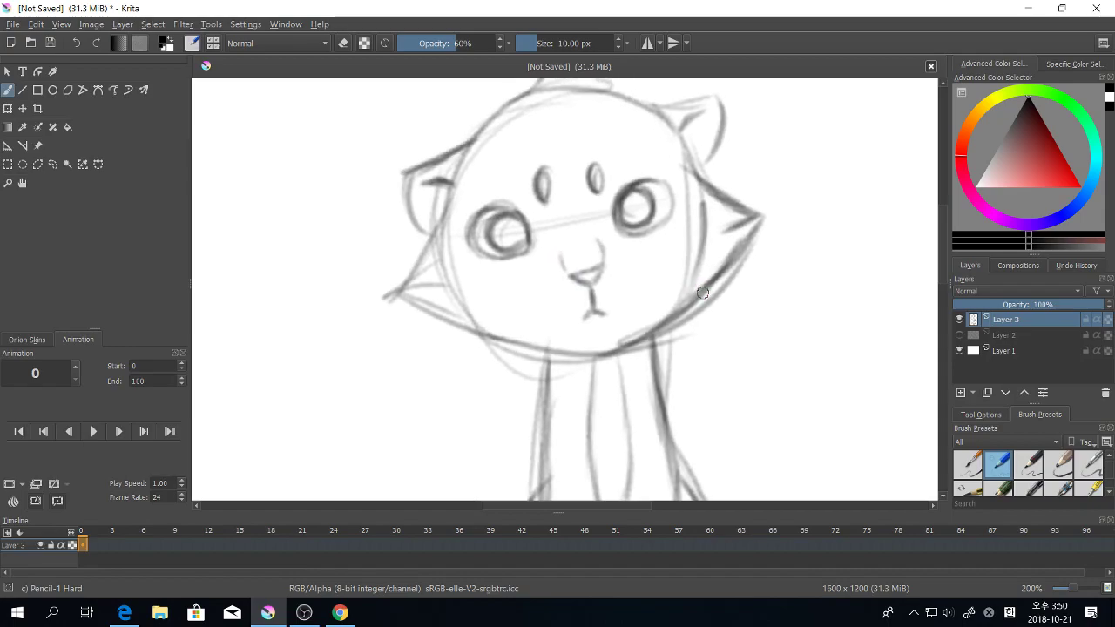
{"action": "key", "text": "ctrl+z"}
{"action": "key", "text": "ctrl+z"}
{"action": "key", "text": "minus"}
{"action": "key", "text": "minus"}
{"action": "key", "text": "minus"}
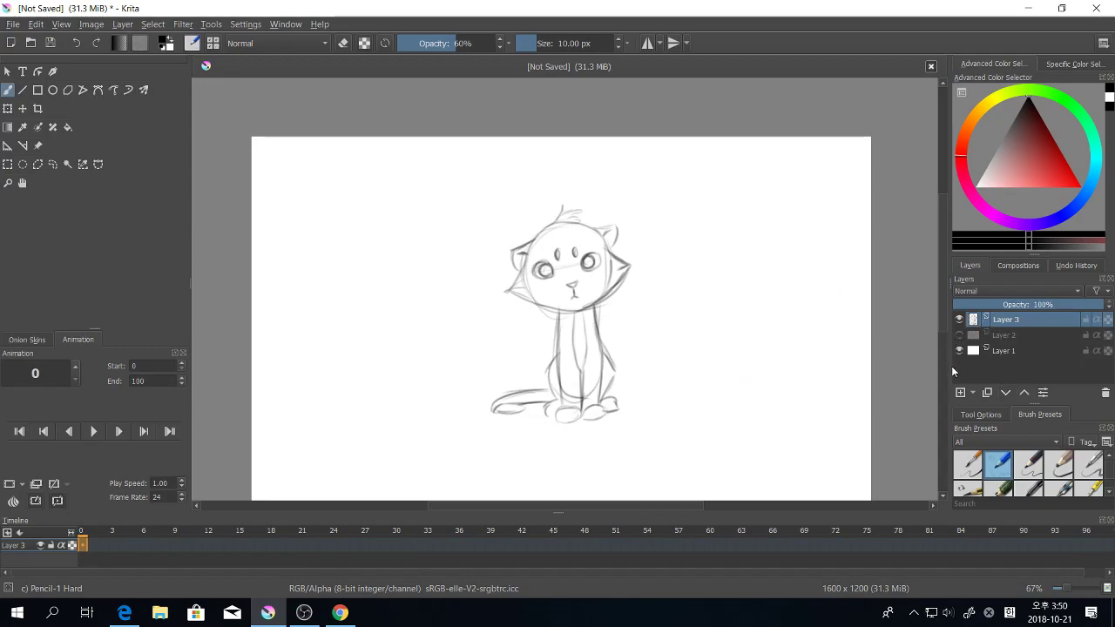
Step: Add a blank keyframe at frame 1 of Layer 3 and flip between frames 0 and 1
{"action": "left_click", "coordinate": [959, 319]}
{"action": "left_click", "coordinate": [959, 320]}
{"action": "left_click", "coordinate": [101, 549]}
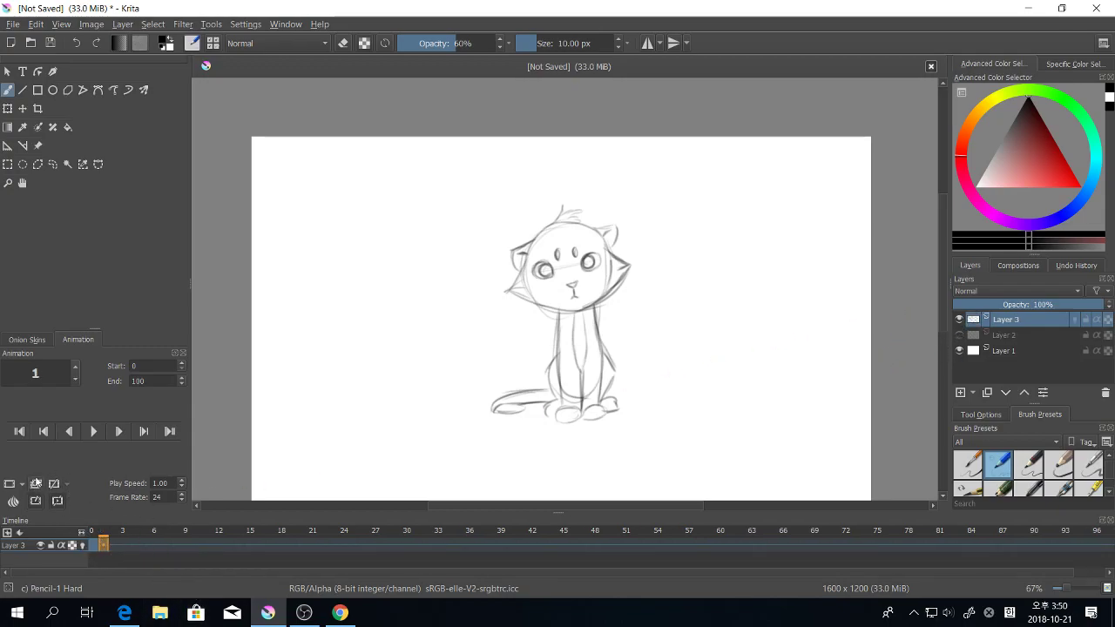
{"action": "left_click", "coordinate": [36, 483]}
{"action": "left_click", "coordinate": [113, 546]}
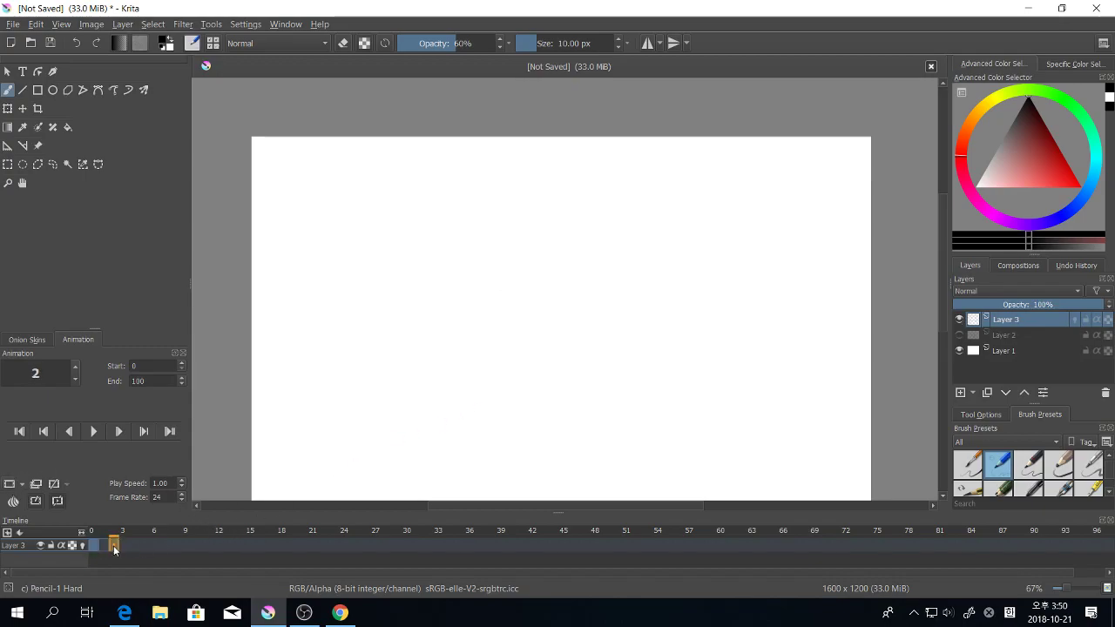
{"action": "key", "text": "Left"}
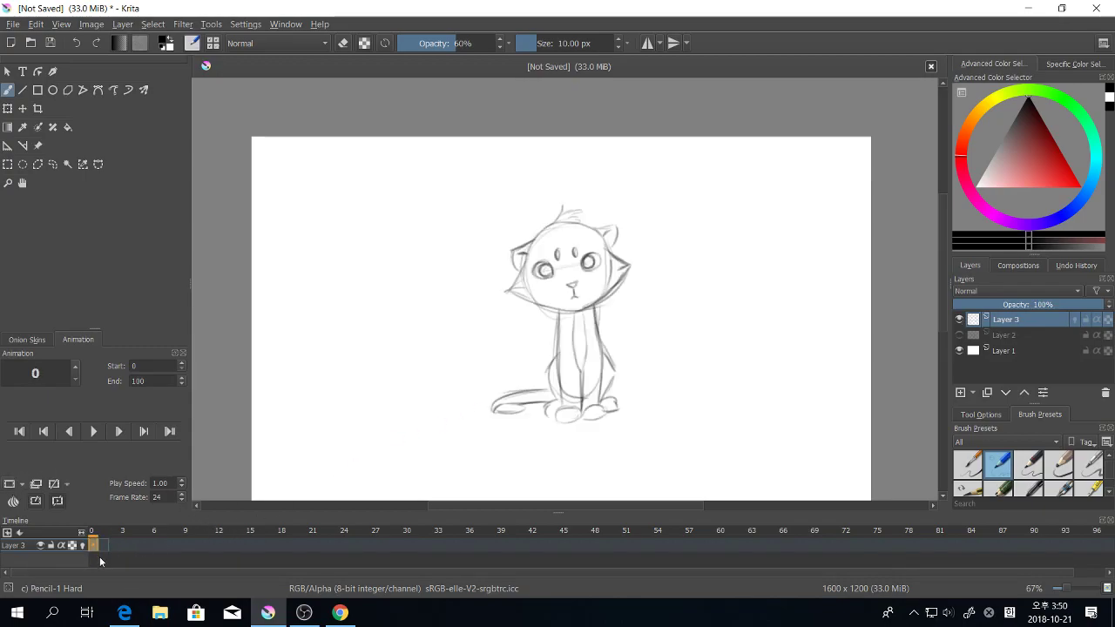
{"action": "key", "text": "Right"}
{"action": "key", "text": "Left"}
{"action": "key", "text": "Right"}
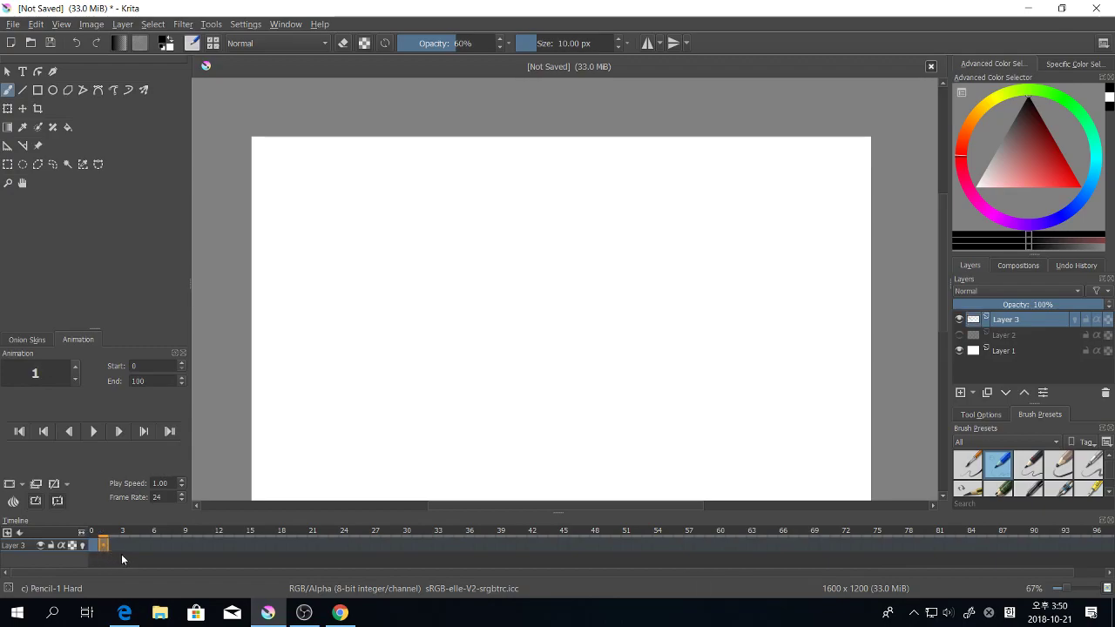
Step: Open the onion skin settings and enable onion skins for Layer 3
{"action": "left_click", "coordinate": [18, 504]}
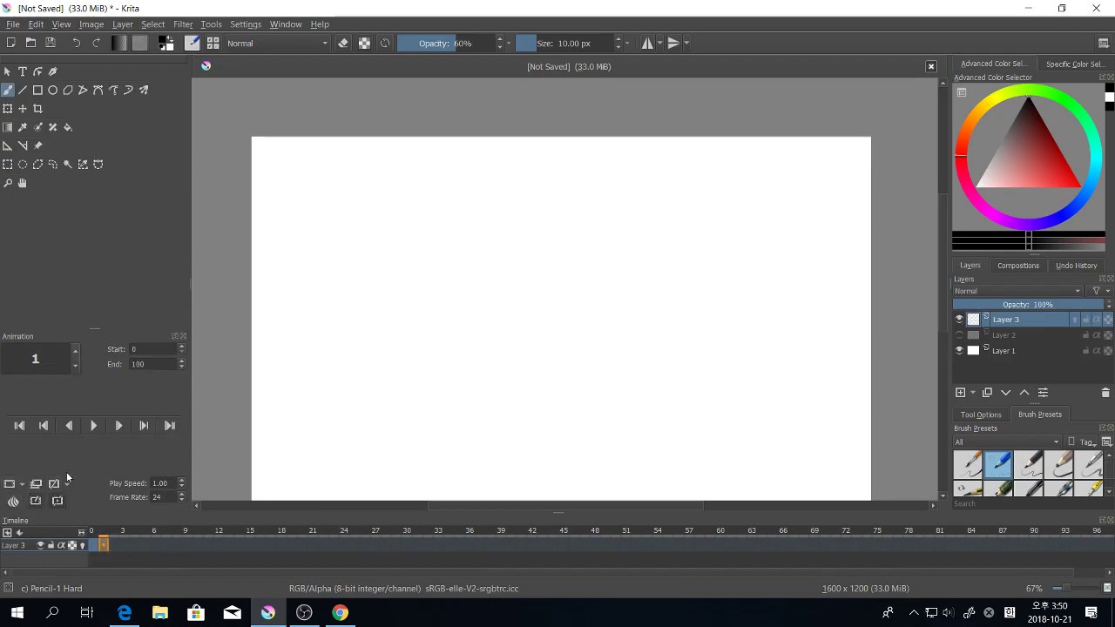
{"action": "left_click", "coordinate": [15, 504]}
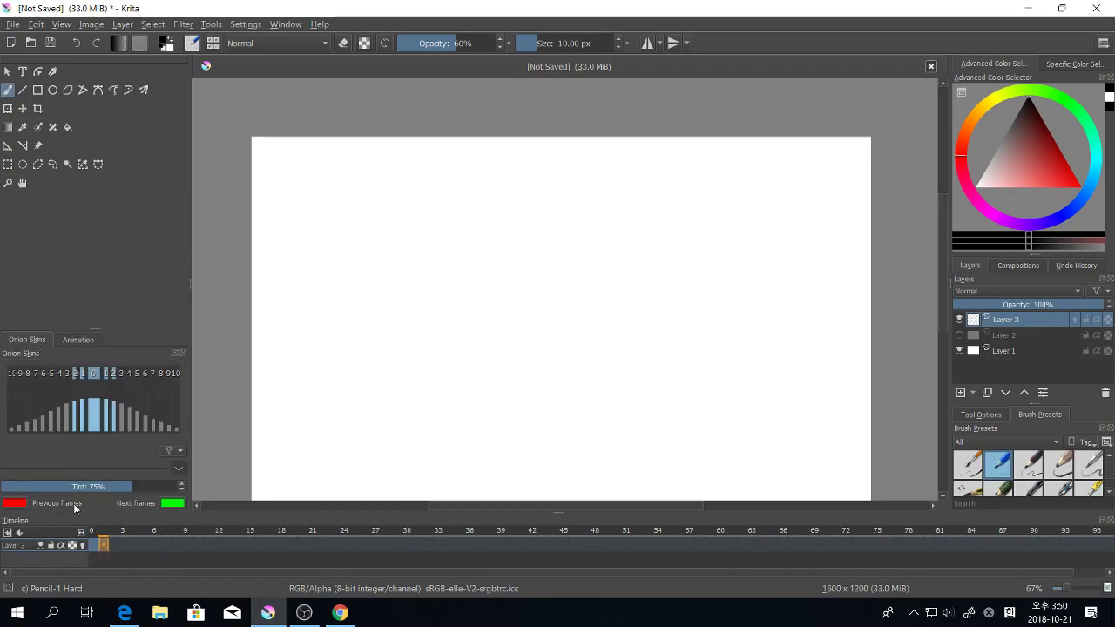
{"action": "left_click", "coordinate": [83, 545]}
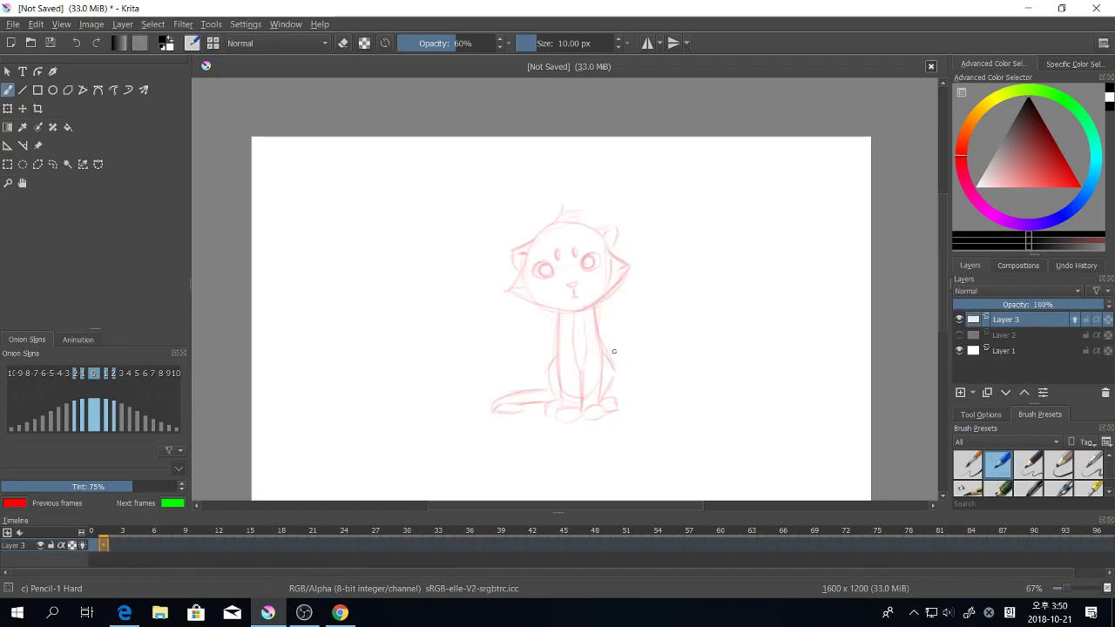
{"action": "left_click_drag", "start_coordinate": [649, 312], "coordinate": [614, 302]}
{"action": "key", "text": "plus"}
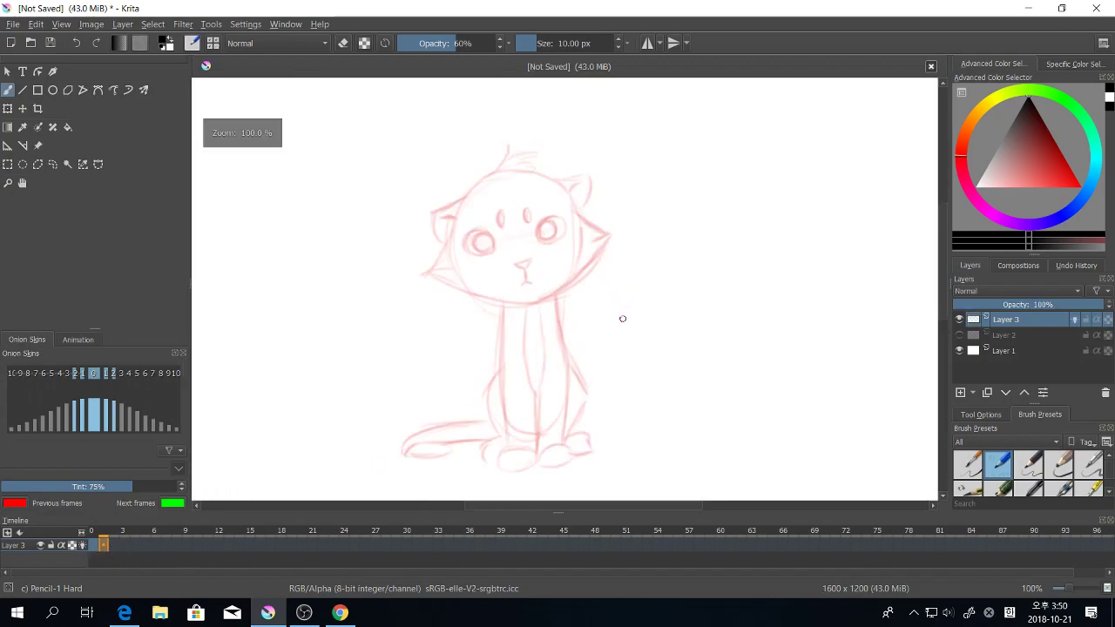
{"action": "left_click_drag", "start_coordinate": [632, 358], "coordinate": [660, 347]}
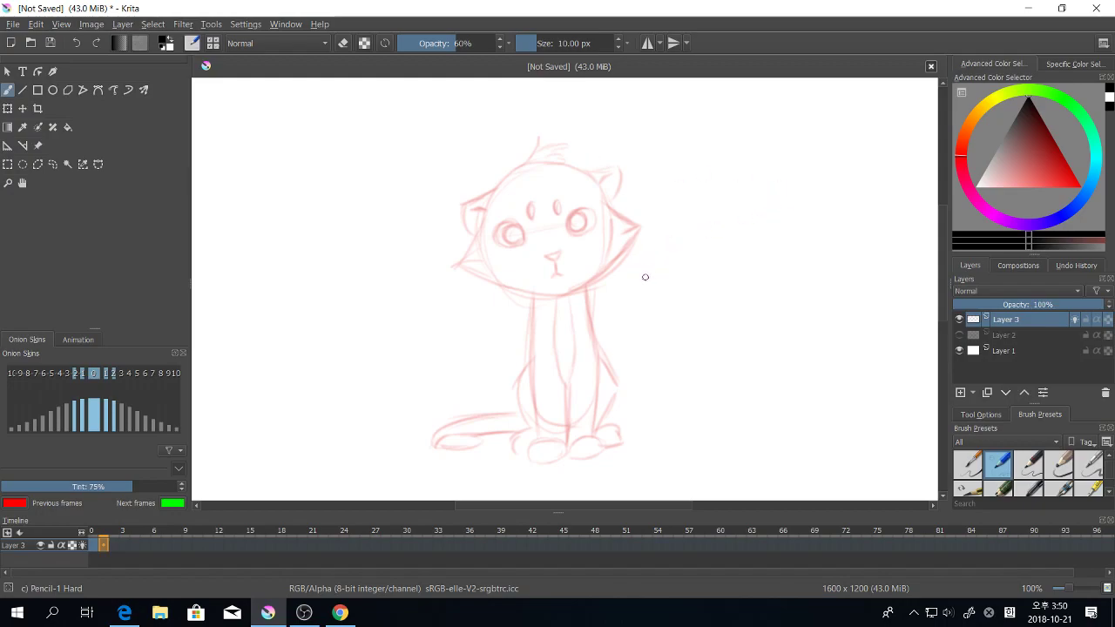
{"action": "scroll", "coordinate": [646, 277], "scroll_direction": "up", "scroll_amount": 1}
{"action": "mouse_move", "coordinate": [667, 259]}
{"action": "left_mouse_down"}
{"action": "mouse_move", "coordinate": [679, 319]}
{"action": "mouse_move", "coordinate": [618, 293]}
{"action": "left_mouse_up"}
{"action": "scroll", "coordinate": [688, 321], "scroll_direction": "down", "scroll_amount": 1}
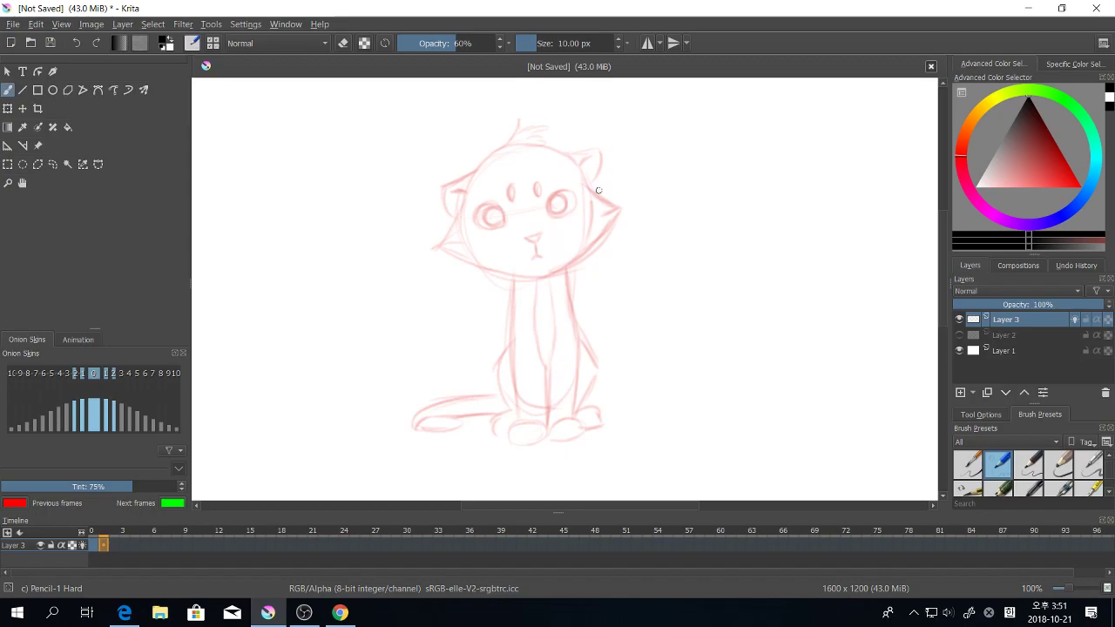
{"action": "left_click_drag", "start_coordinate": [633, 384], "coordinate": [633, 352]}
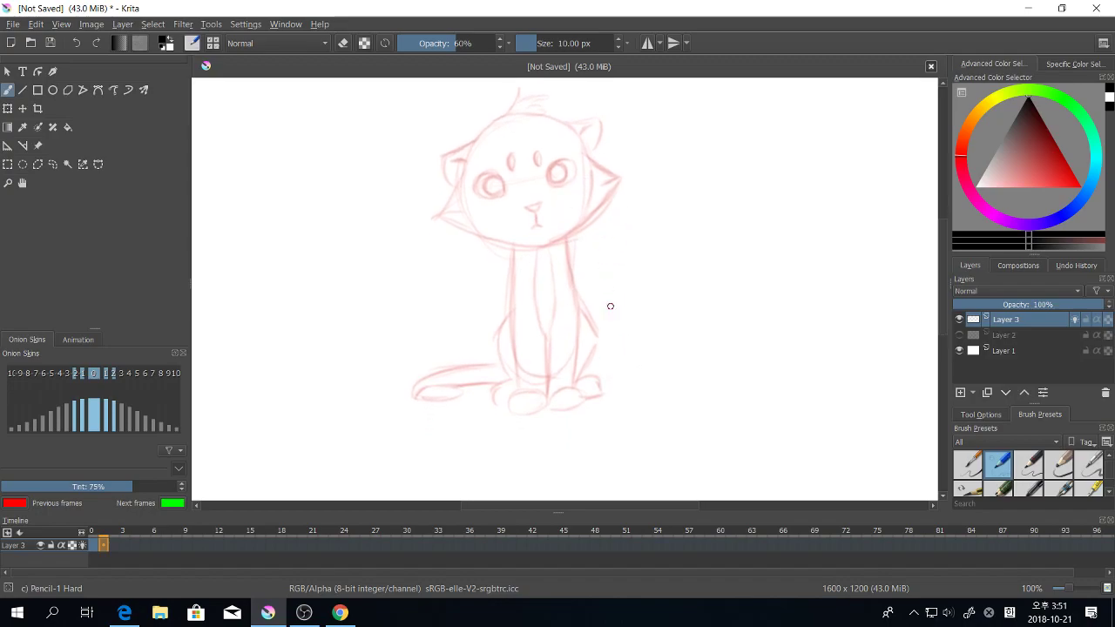
{"action": "left_click_drag", "start_coordinate": [610, 306], "coordinate": [616, 281]}
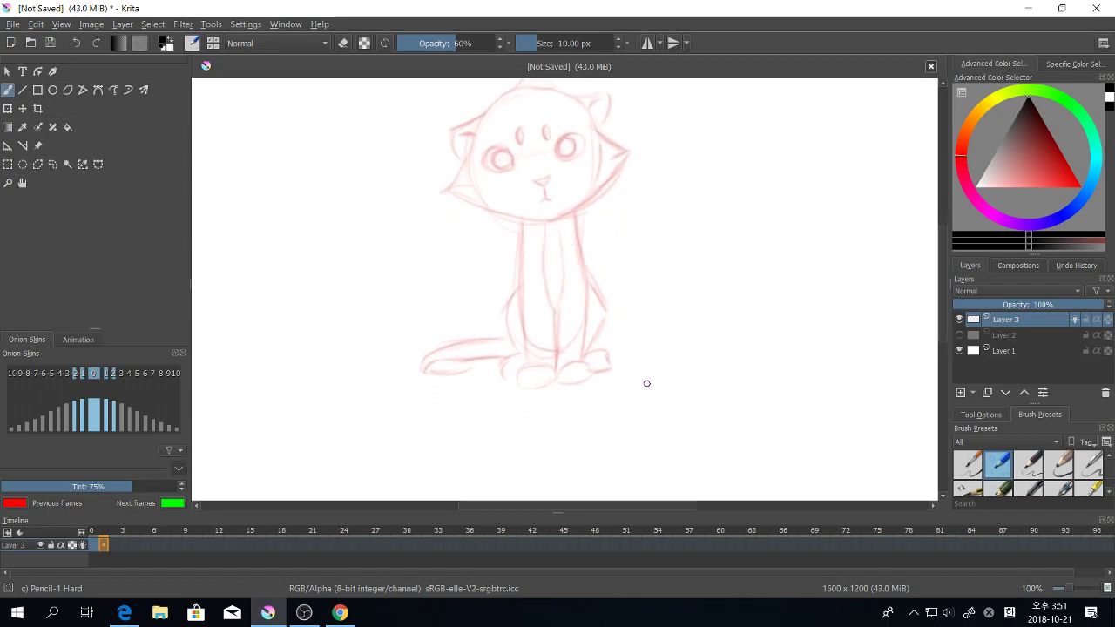
{"action": "left_click_drag", "start_coordinate": [671, 342], "coordinate": [628, 369]}
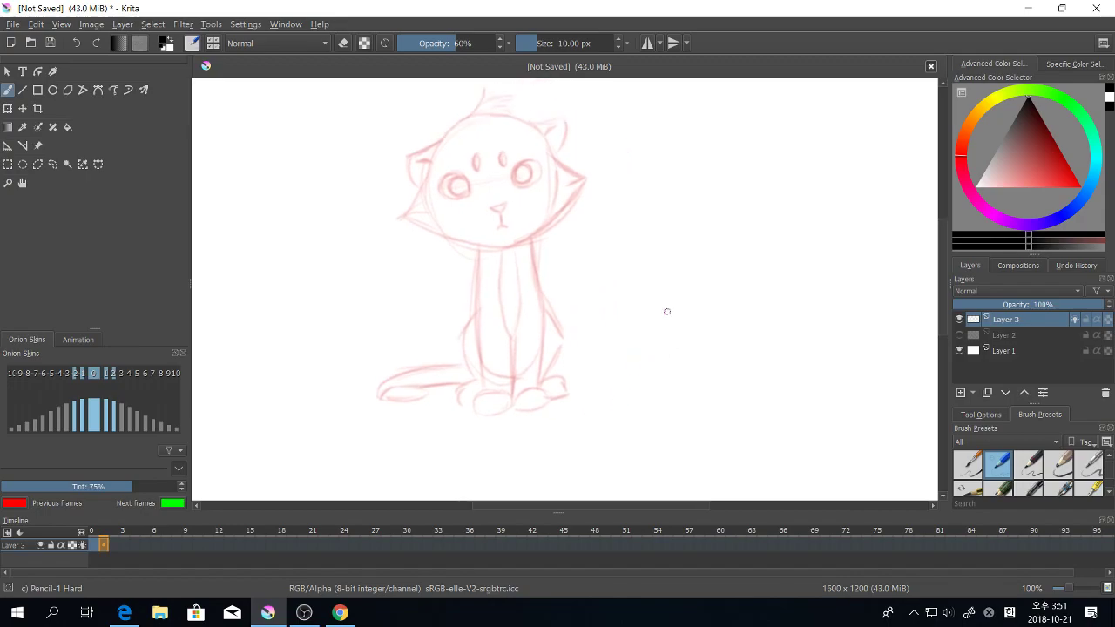
{"action": "key", "text": "ctrl+minus"}
{"action": "scroll", "coordinate": [662, 331], "scroll_direction": "up", "scroll_amount": 2}
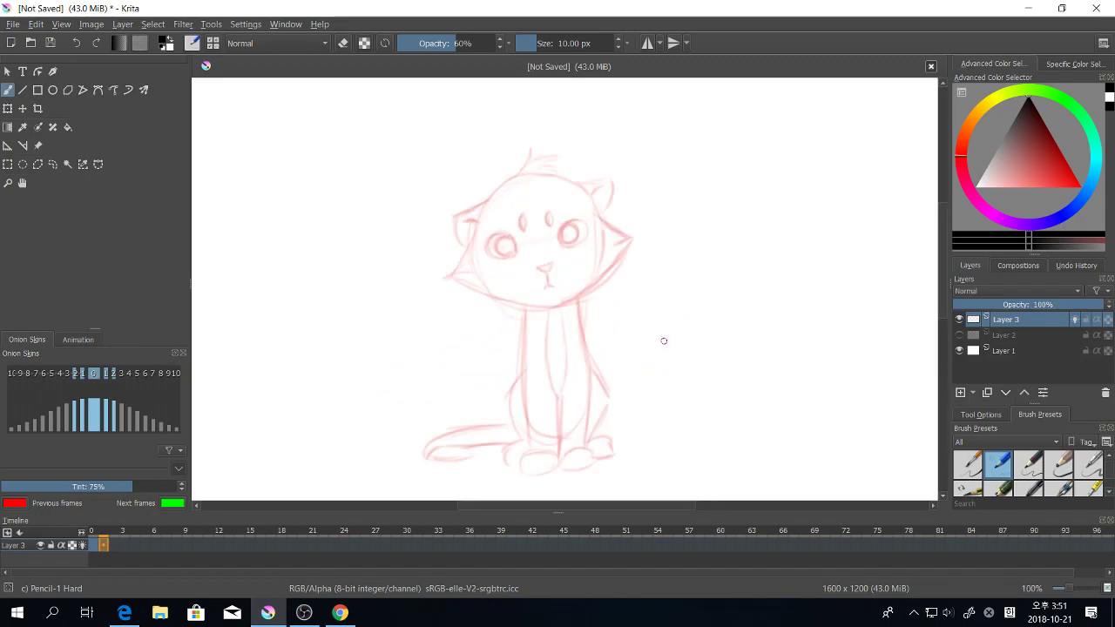
Step: Draw narrowed almond-shaped eyes with pupils on frame 1, placed over the onion-skinned round eyes
{"action": "scroll", "coordinate": [658, 345], "scroll_direction": "up", "scroll_amount": 2}
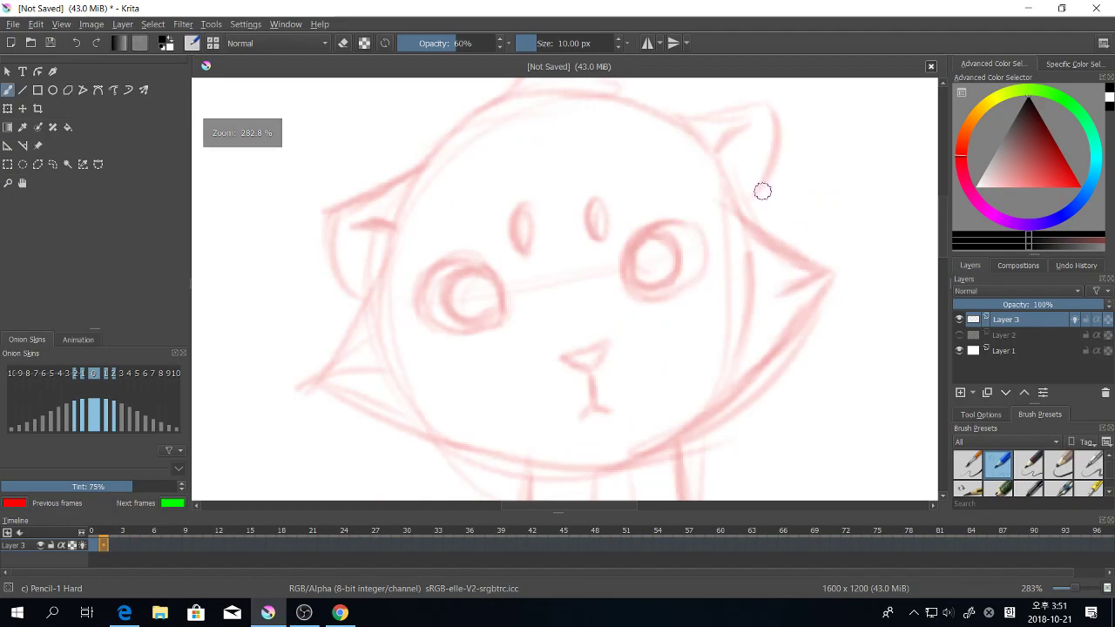
{"action": "left_click_drag", "start_coordinate": [629, 280], "coordinate": [704, 253]}
{"action": "mouse_move", "coordinate": [631, 278]}
{"action": "left_mouse_down"}
{"action": "mouse_move", "coordinate": [700, 256]}
{"action": "mouse_move", "coordinate": [685, 286]}
{"action": "mouse_move", "coordinate": [700, 260]}
{"action": "mouse_move", "coordinate": [678, 274]}
{"action": "left_mouse_up"}
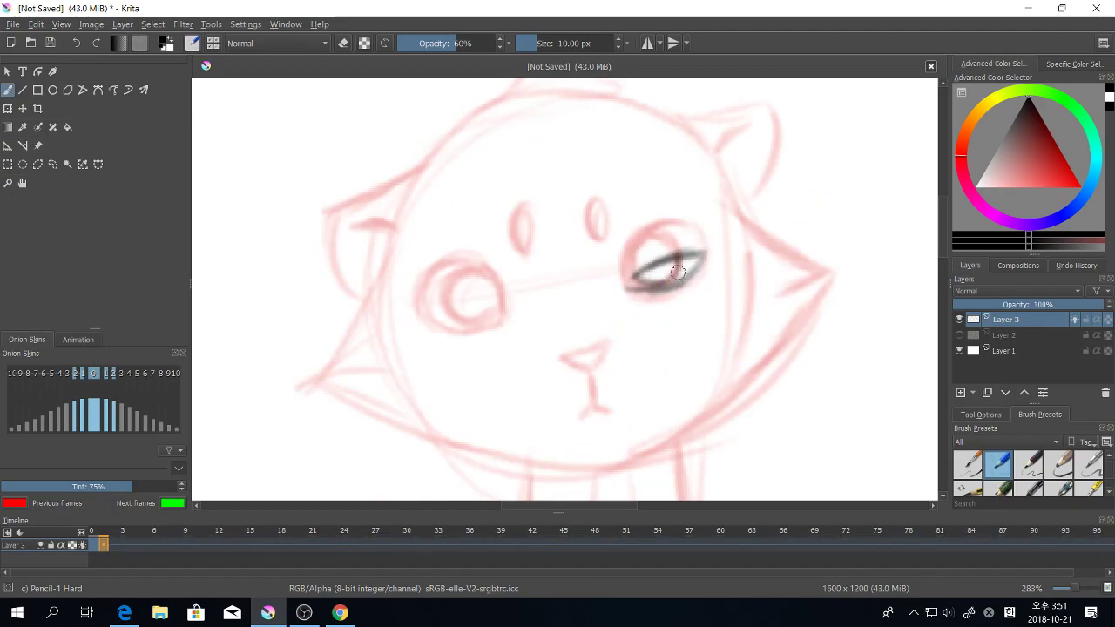
{"action": "left_click_drag", "start_coordinate": [636, 308], "coordinate": [727, 312]}
{"action": "mouse_move", "coordinate": [511, 300]}
{"action": "left_mouse_down"}
{"action": "mouse_move", "coordinate": [592, 318]}
{"action": "mouse_move", "coordinate": [529, 286]}
{"action": "mouse_move", "coordinate": [515, 301]}
{"action": "mouse_move", "coordinate": [589, 313]}
{"action": "mouse_move", "coordinate": [556, 316]}
{"action": "mouse_move", "coordinate": [528, 290]}
{"action": "mouse_move", "coordinate": [587, 310]}
{"action": "mouse_move", "coordinate": [587, 301]}
{"action": "mouse_move", "coordinate": [506, 292]}
{"action": "left_mouse_up"}
{"action": "left_click_drag", "start_coordinate": [775, 350], "coordinate": [759, 383]}
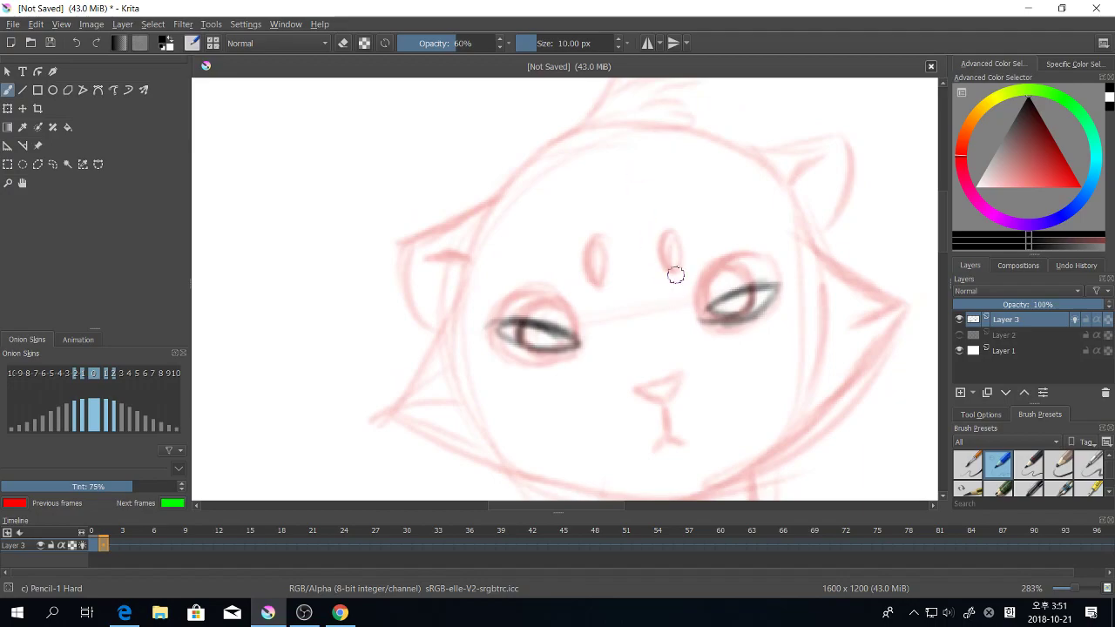
{"action": "left_click_drag", "start_coordinate": [667, 233], "coordinate": [663, 254]}
{"action": "left_click_drag", "start_coordinate": [594, 238], "coordinate": [601, 282]}
{"action": "key", "text": "ctrl+z"}
{"action": "key", "text": "ctrl+z"}
{"action": "key", "text": "ctrl+z"}
{"action": "key", "text": "ctrl+z"}
{"action": "key", "text": "ctrl+z"}
Step: Draw the two oval forehead spots on frame 1 slightly lower than in the onion-skinned drawing
{"action": "left_click_drag", "start_coordinate": [669, 246], "coordinate": [672, 280]}
{"action": "mouse_move", "coordinate": [596, 259]}
{"action": "left_mouse_down"}
{"action": "mouse_move", "coordinate": [598, 294]}
{"action": "mouse_move", "coordinate": [593, 263]}
{"action": "mouse_move", "coordinate": [592, 277]}
{"action": "left_mouse_up"}
{"action": "left_click_drag", "start_coordinate": [723, 366], "coordinate": [704, 333]}
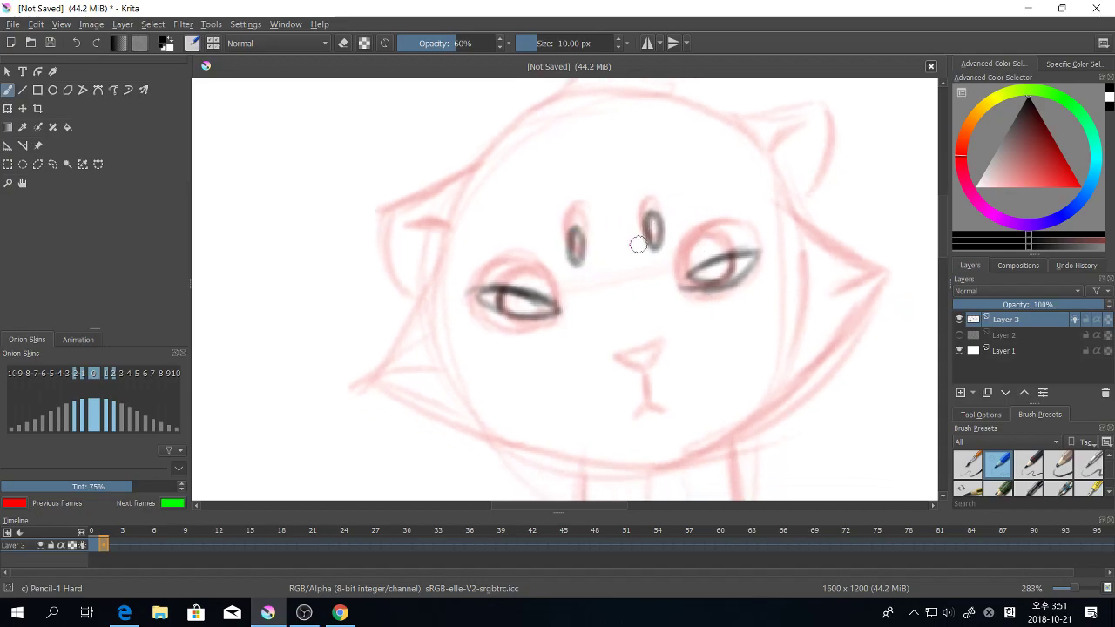
Step: Trace the small triangular nose and add a short mark above the inner corner of each eye
{"action": "mouse_move", "coordinate": [617, 354]}
{"action": "left_mouse_down"}
{"action": "mouse_move", "coordinate": [659, 343]}
{"action": "mouse_move", "coordinate": [641, 373]}
{"action": "mouse_move", "coordinate": [664, 346]}
{"action": "mouse_move", "coordinate": [753, 339]}
{"action": "left_mouse_up"}
{"action": "mouse_move", "coordinate": [510, 301]}
{"action": "left_mouse_down"}
{"action": "mouse_move", "coordinate": [569, 301]}
{"action": "mouse_move", "coordinate": [594, 315]}
{"action": "left_mouse_up"}
{"action": "left_click_drag", "start_coordinate": [805, 331], "coordinate": [804, 356]}
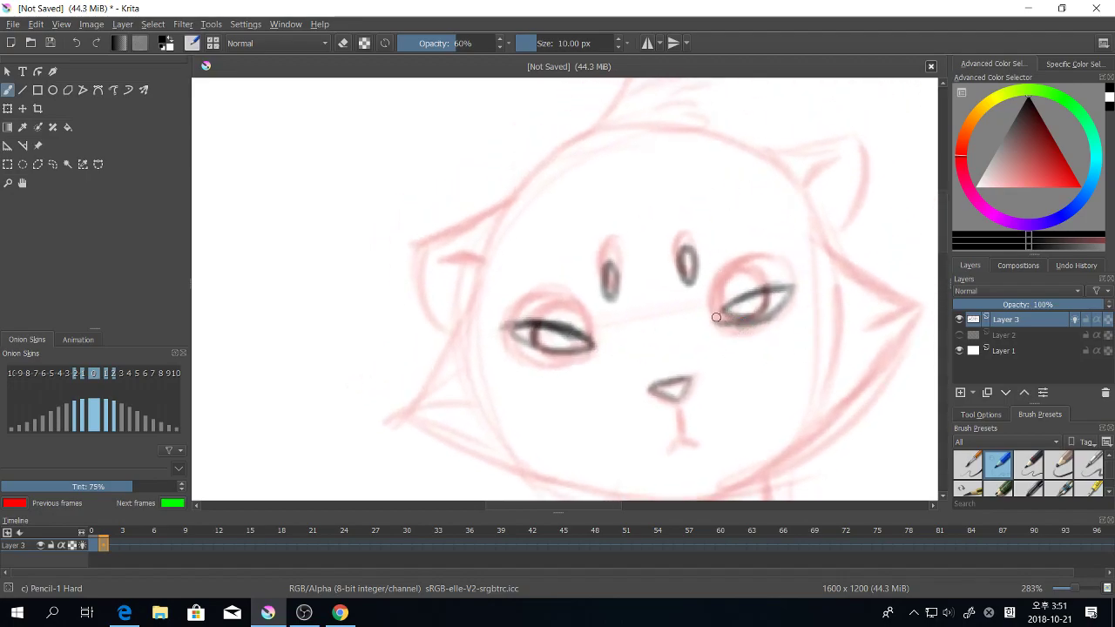
{"action": "mouse_move", "coordinate": [716, 317]}
{"action": "left_mouse_down"}
{"action": "mouse_move", "coordinate": [778, 312]}
{"action": "mouse_move", "coordinate": [790, 299]}
{"action": "mouse_move", "coordinate": [736, 323]}
{"action": "mouse_move", "coordinate": [752, 304]}
{"action": "mouse_move", "coordinate": [742, 307]}
{"action": "mouse_move", "coordinate": [724, 284]}
{"action": "left_mouse_up"}
{"action": "left_click_drag", "start_coordinate": [580, 314], "coordinate": [584, 322]}
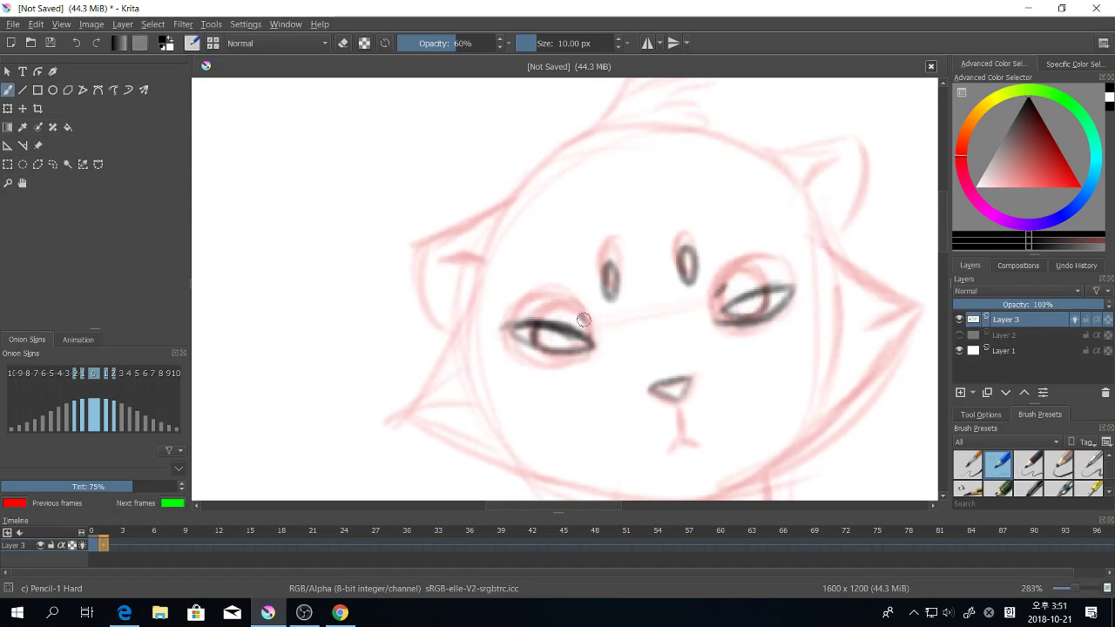
{"action": "left_click_drag", "start_coordinate": [801, 370], "coordinate": [796, 343]}
Step: Toggle Layer 3's visibility to check the drawing and add a blank keyframe at frame 2
{"action": "key", "text": "minus"}
{"action": "key", "text": "minus"}
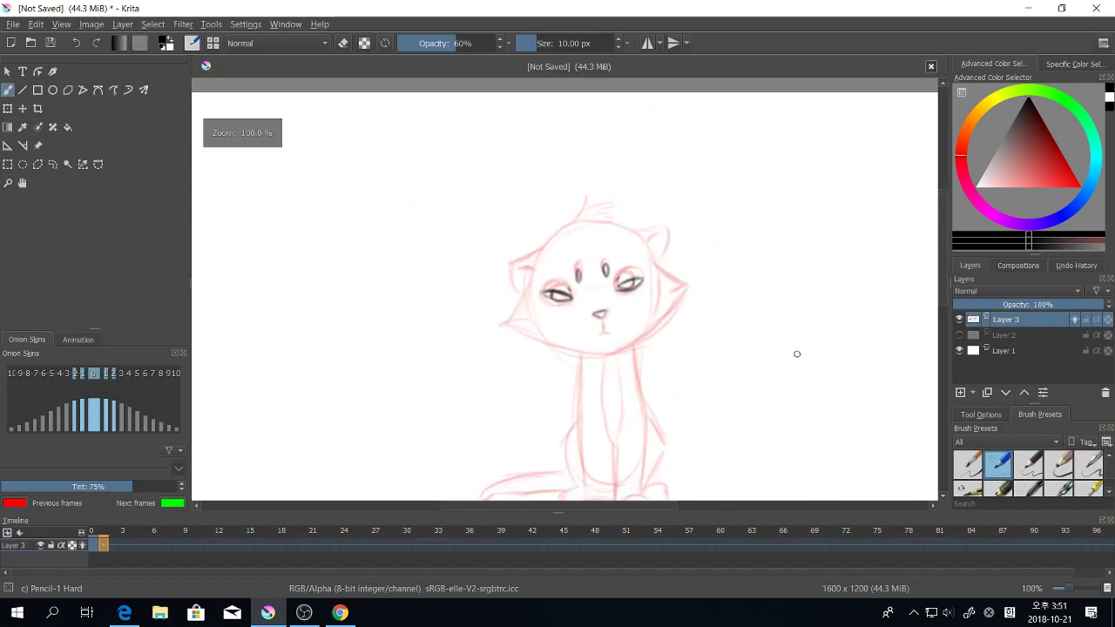
{"action": "key", "text": "minus"}
{"action": "key", "text": "minus"}
{"action": "left_click_drag", "start_coordinate": [710, 367], "coordinate": [779, 373]}
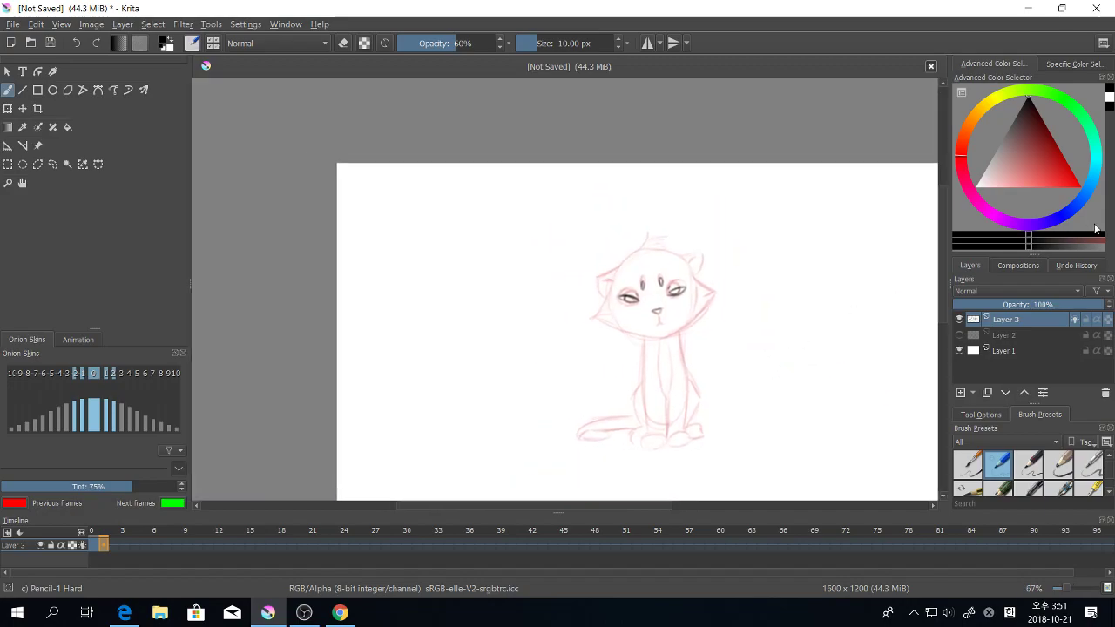
{"action": "left_click", "coordinate": [960, 320]}
{"action": "left_click", "coordinate": [959, 319]}
{"action": "left_click", "coordinate": [76, 340]}
{"action": "left_click", "coordinate": [12, 501]}
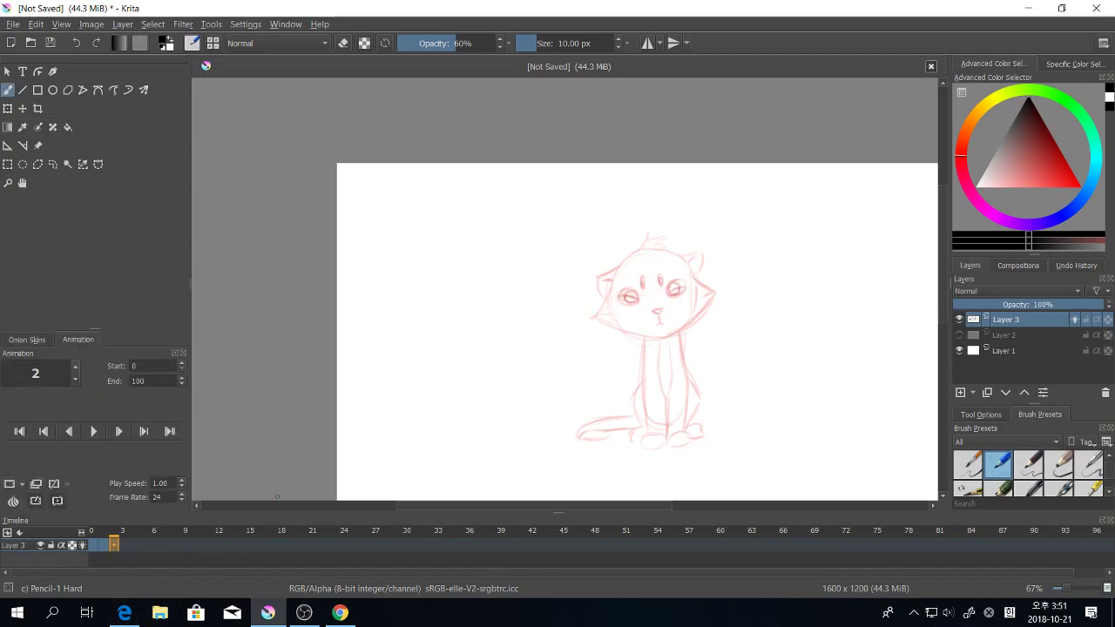
Step: Try hiding the onion skin of the second previous frame, and show it again
{"action": "left_click_drag", "start_coordinate": [706, 300], "coordinate": [702, 342]}
{"action": "key", "text": "ctrl+plus"}
{"action": "key", "text": "ctrl+plus"}
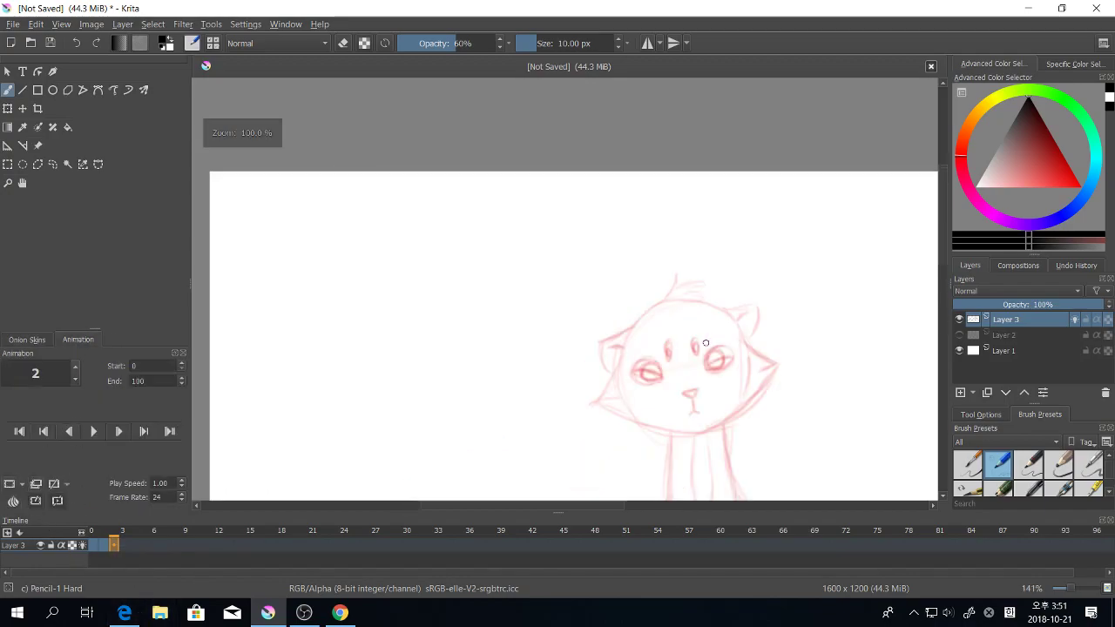
{"action": "left_click", "coordinate": [27, 340]}
{"action": "left_click", "coordinate": [75, 376]}
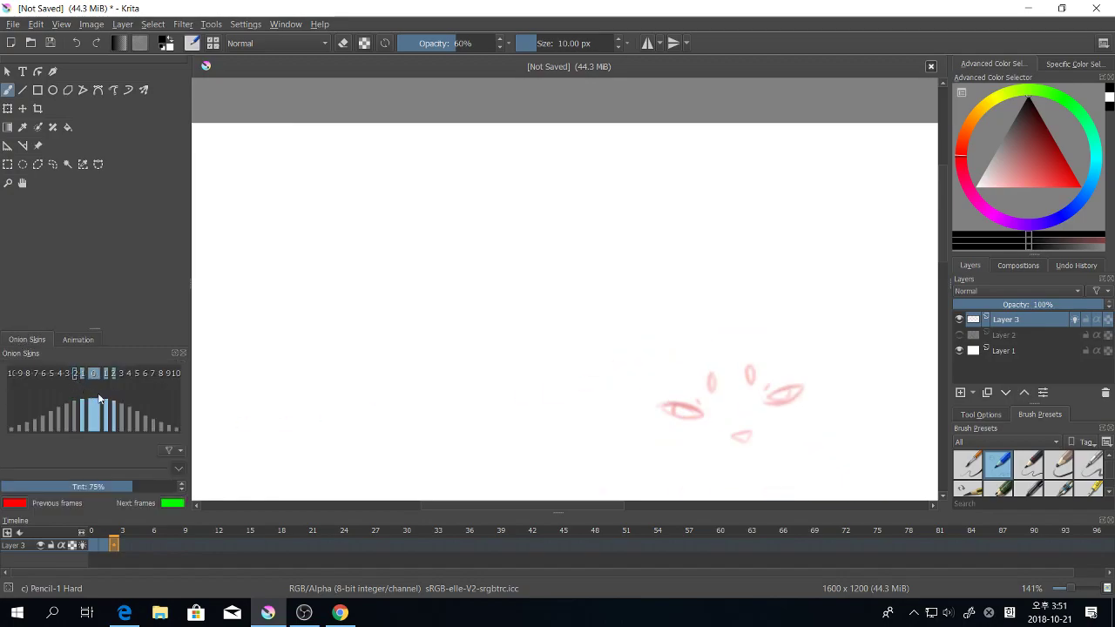
{"action": "left_click_drag", "start_coordinate": [801, 347], "coordinate": [749, 289]}
{"action": "left_click_drag", "start_coordinate": [849, 327], "coordinate": [729, 272]}
{"action": "key", "text": "ctrl+z"}
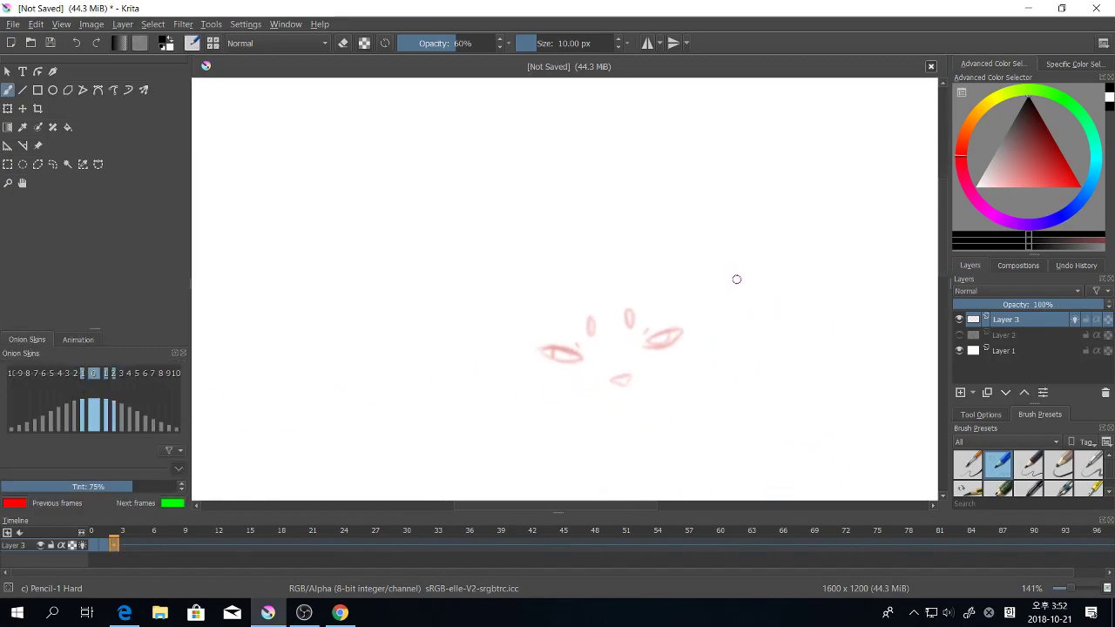
{"action": "left_click", "coordinate": [76, 373]}
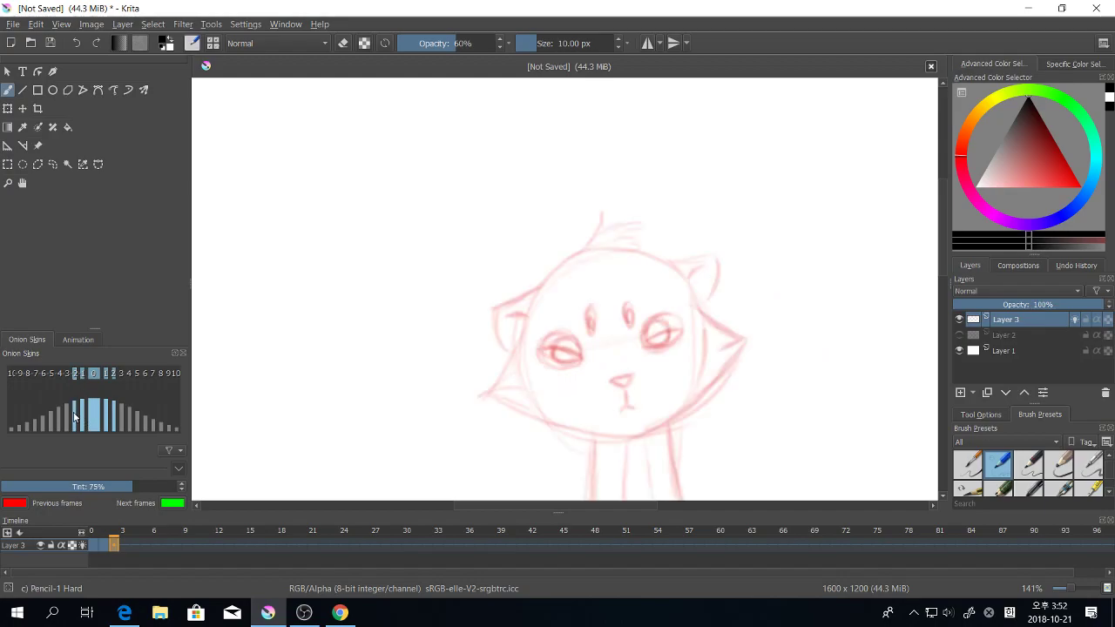
Step: Lower the onion skin opacity of the second previous frame
{"action": "left_click", "coordinate": [78, 425]}
{"action": "left_click_drag", "start_coordinate": [75, 424], "coordinate": [79, 433]}
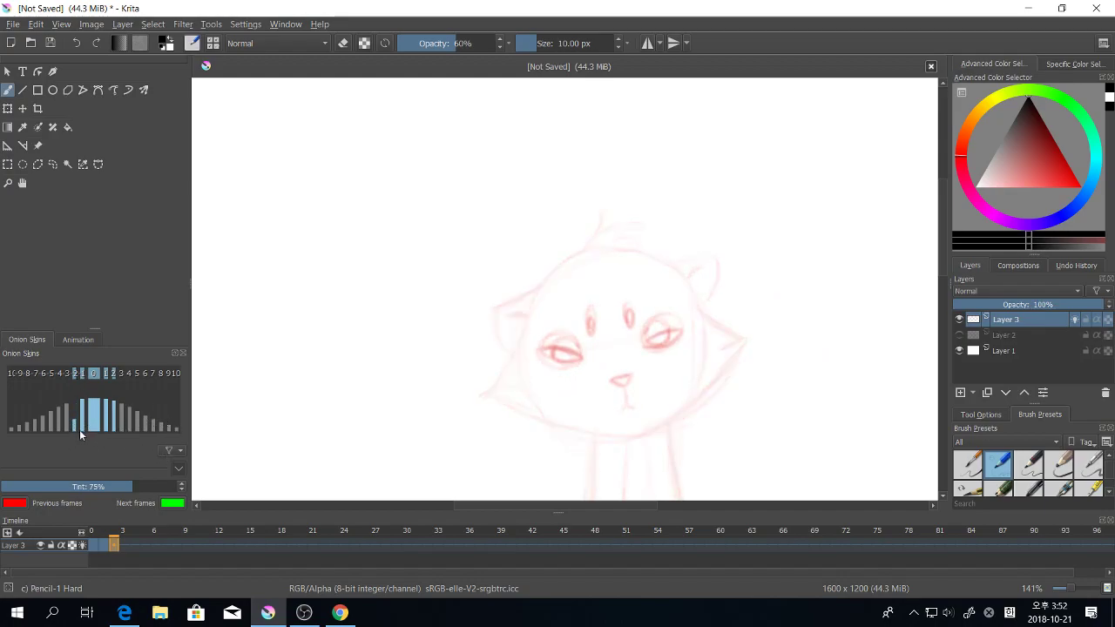
Step: Draw a slanted closed-eye line across each eye at frame 2, with a short mark at each inner corner
{"action": "left_click_drag", "start_coordinate": [737, 338], "coordinate": [705, 284]}
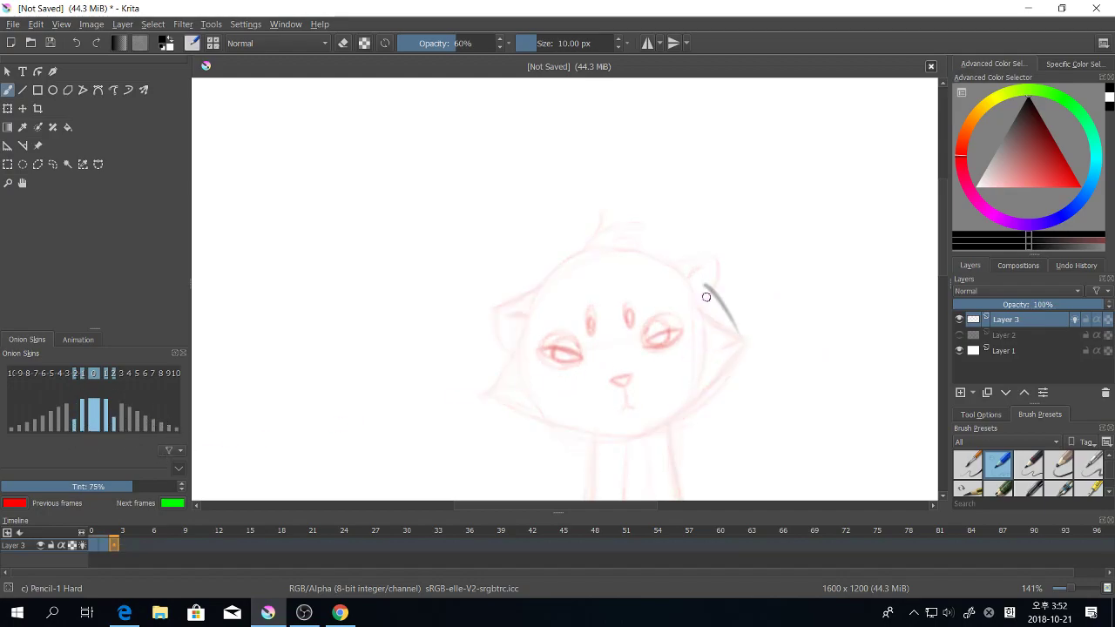
{"action": "key", "text": "ctrl+z"}
{"action": "key", "text": "ctrl+plus"}
{"action": "key", "text": "ctrl+plus"}
{"action": "left_click_drag", "start_coordinate": [811, 378], "coordinate": [682, 284]}
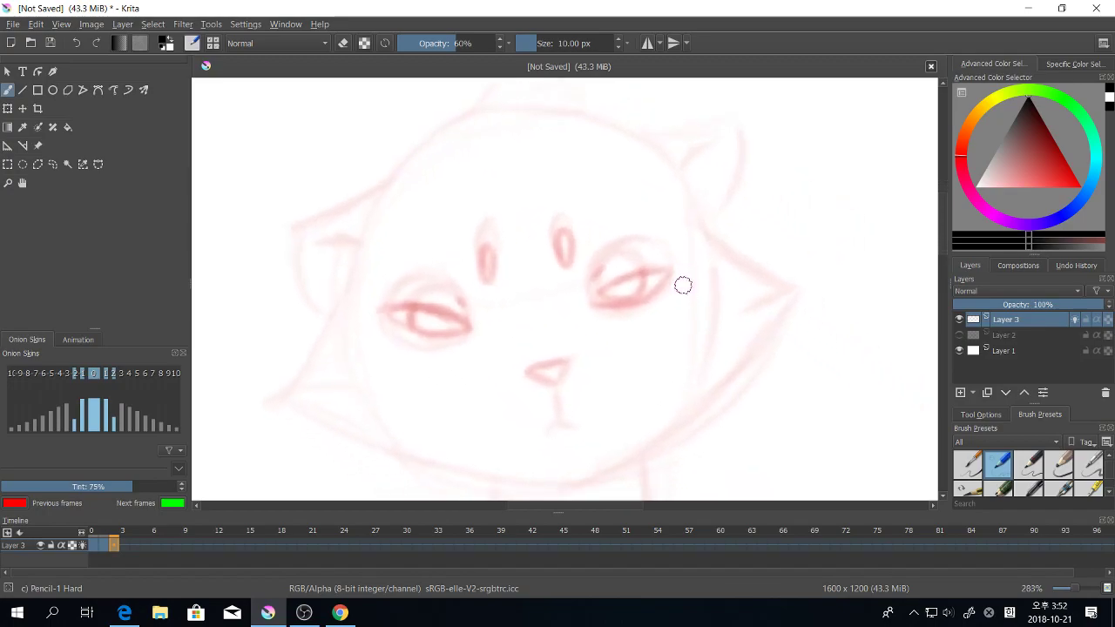
{"action": "left_click_drag", "start_coordinate": [601, 292], "coordinate": [674, 268]}
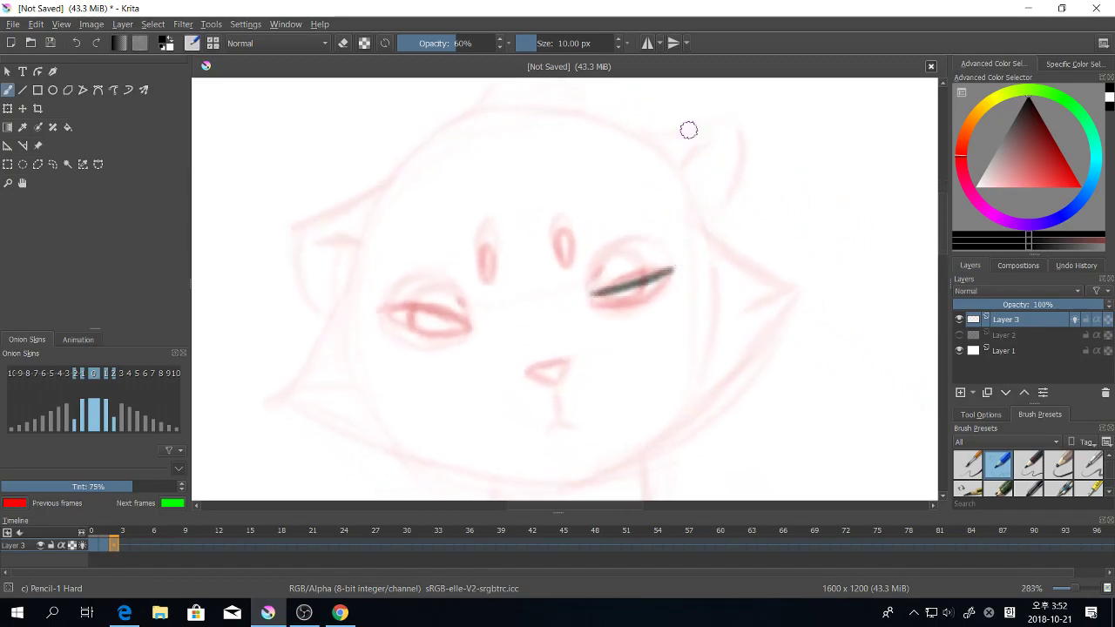
{"action": "left_click_drag", "start_coordinate": [598, 268], "coordinate": [593, 279]}
{"action": "mouse_move", "coordinate": [386, 308]}
{"action": "left_mouse_down"}
{"action": "mouse_move", "coordinate": [450, 325]}
{"action": "mouse_move", "coordinate": [435, 322]}
{"action": "mouse_move", "coordinate": [462, 310]}
{"action": "left_mouse_up"}
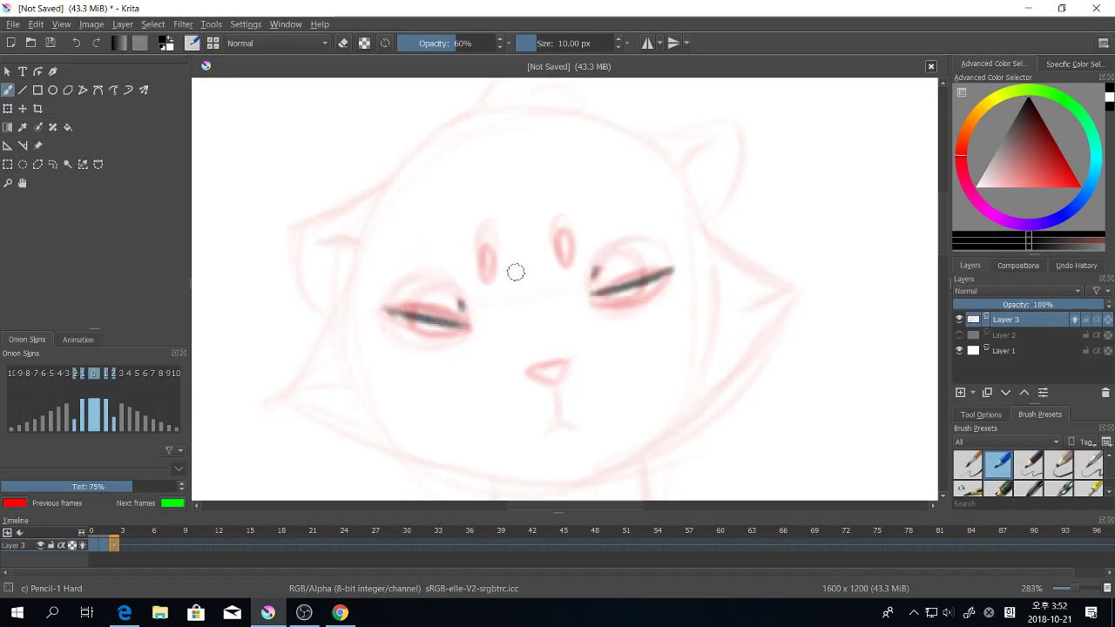
Step: Draw the two oval forehead spots slightly lower than in the previous frame and trace the triangular nose
{"action": "left_click_drag", "start_coordinate": [565, 252], "coordinate": [569, 275]}
{"action": "left_click_drag", "start_coordinate": [490, 262], "coordinate": [488, 291]}
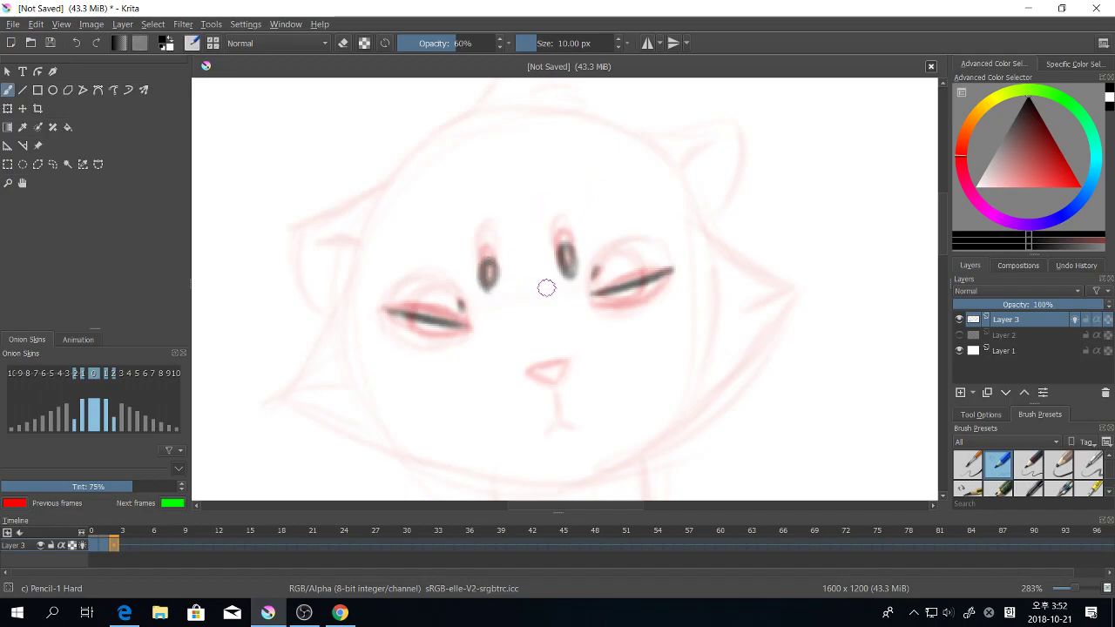
{"action": "left_click_drag", "start_coordinate": [677, 322], "coordinate": [694, 276]}
{"action": "mouse_move", "coordinate": [549, 321]}
{"action": "left_mouse_down"}
{"action": "mouse_move", "coordinate": [583, 319]}
{"action": "mouse_move", "coordinate": [542, 327]}
{"action": "mouse_move", "coordinate": [562, 339]}
{"action": "mouse_move", "coordinate": [583, 318]}
{"action": "left_mouse_up"}
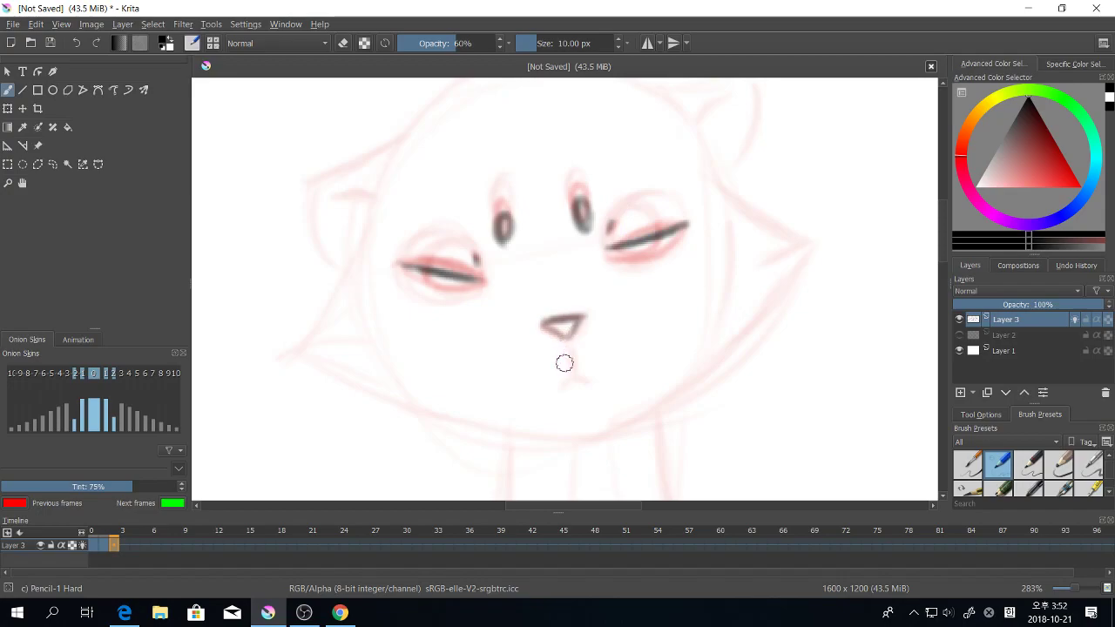
{"action": "mouse_move", "coordinate": [762, 331]}
{"action": "left_mouse_down"}
{"action": "mouse_move", "coordinate": [883, 287]}
{"action": "mouse_move", "coordinate": [740, 349]}
{"action": "mouse_move", "coordinate": [741, 426]}
{"action": "left_mouse_up"}
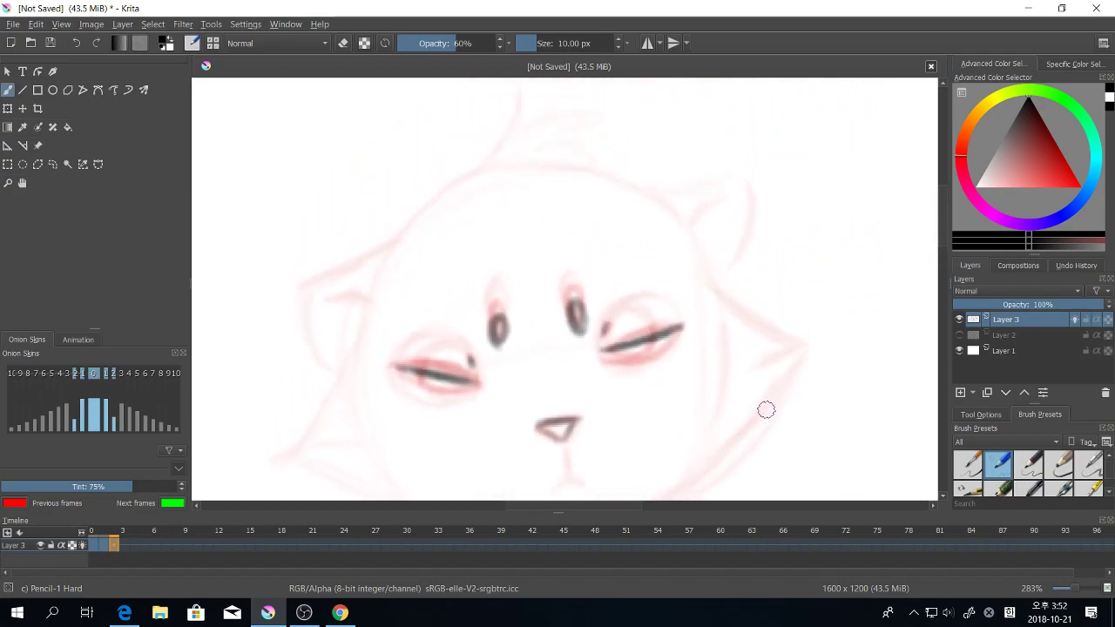
{"action": "scroll", "coordinate": [769, 411], "scroll_direction": "down", "scroll_amount": 2}
{"action": "scroll", "coordinate": [831, 350], "scroll_direction": "up", "scroll_amount": 2}
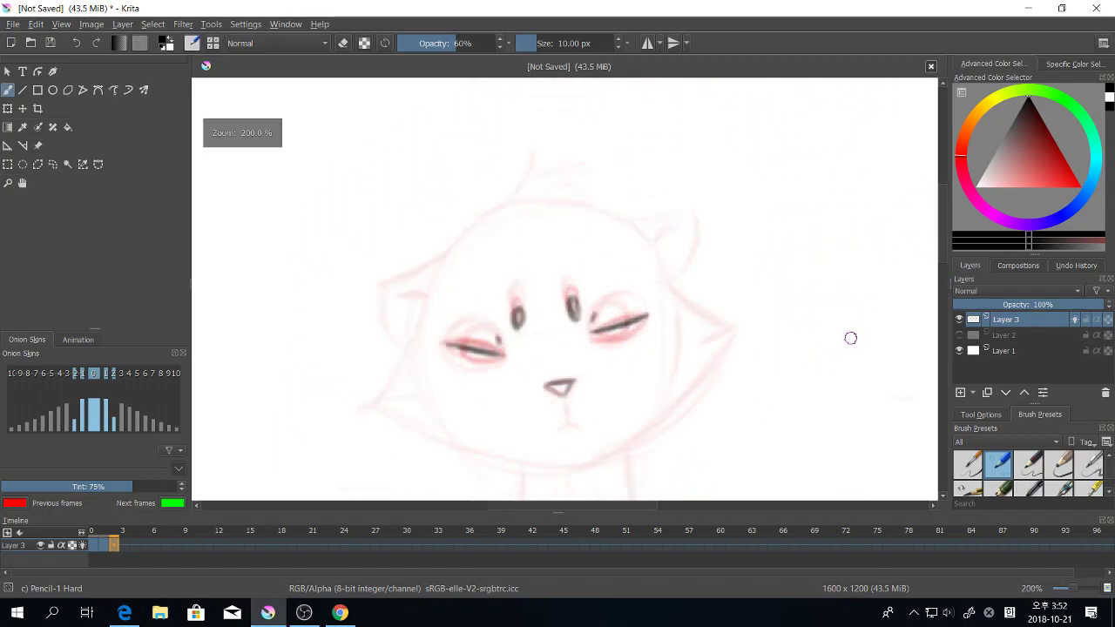
{"action": "scroll", "coordinate": [790, 356], "scroll_direction": "down", "scroll_amount": 3}
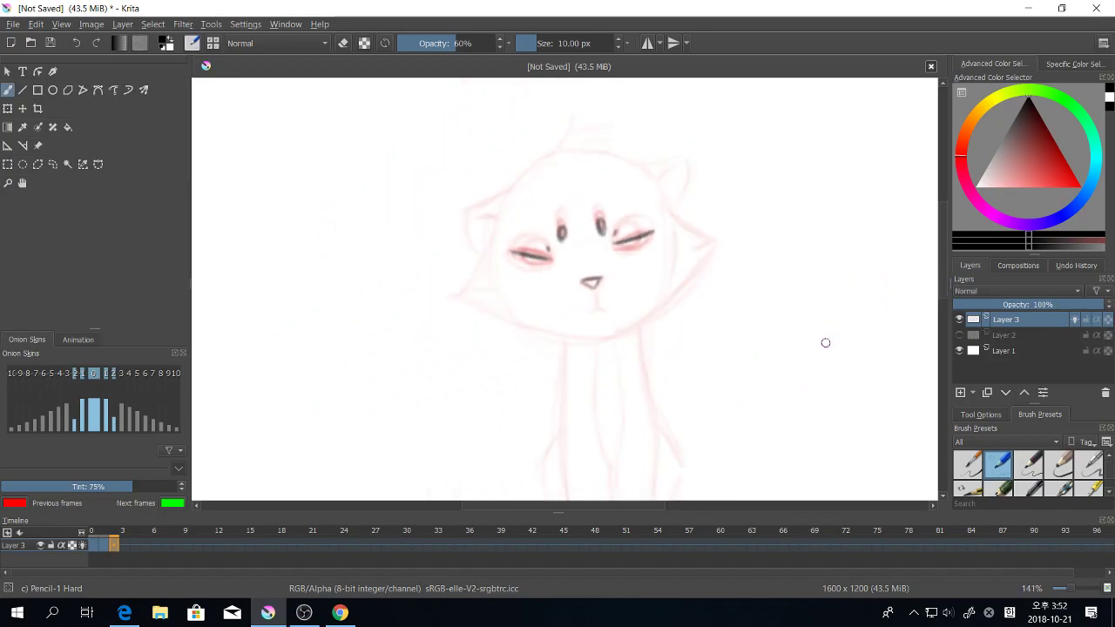
Step: Switch to OBS to check the recording, and return to the Krita drawing
{"action": "left_click", "coordinate": [304, 613]}
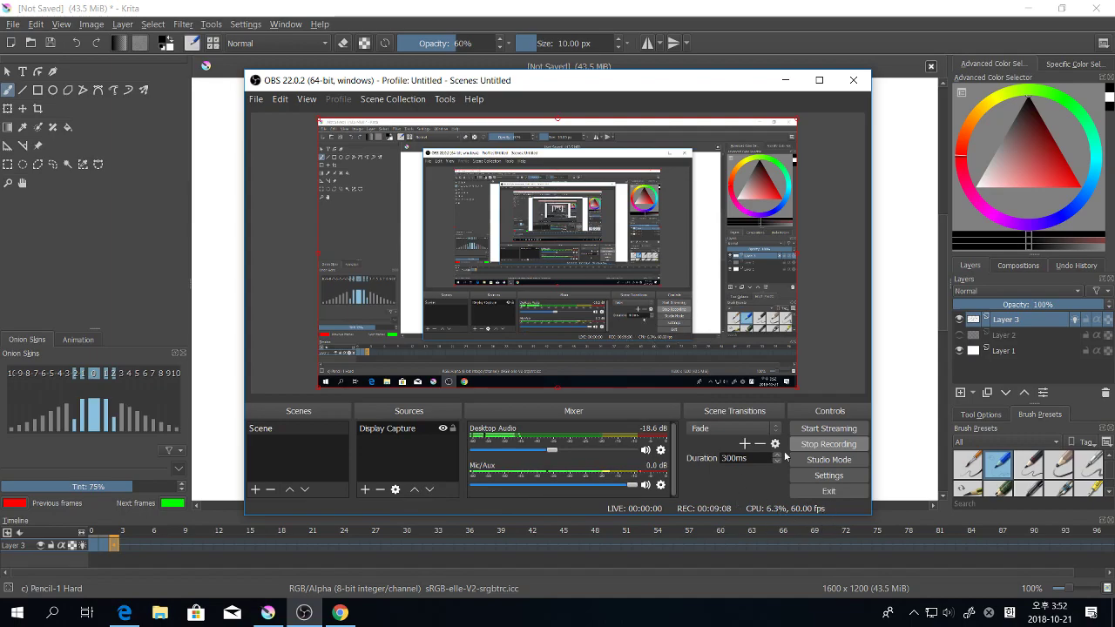
{"action": "left_click", "coordinate": [894, 354]}
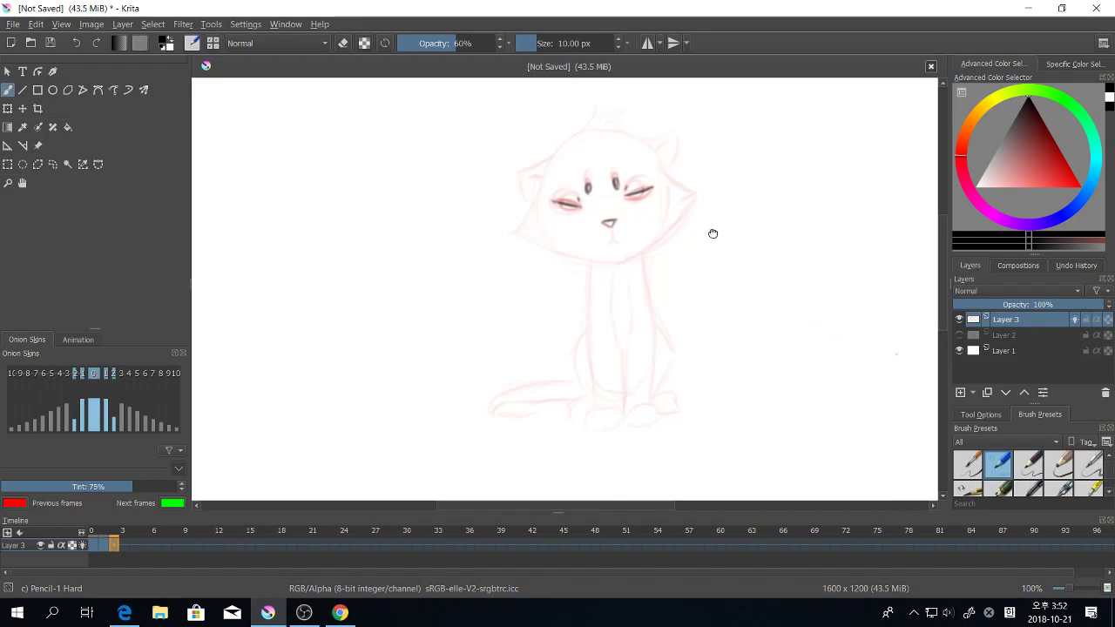
Step: Hide and show Layer 3 twice to check the face drawn at frame 2
{"action": "left_click_drag", "start_coordinate": [712, 233], "coordinate": [695, 309]}
{"action": "key", "text": "ctrl+plus"}
{"action": "key", "text": "ctrl+plus"}
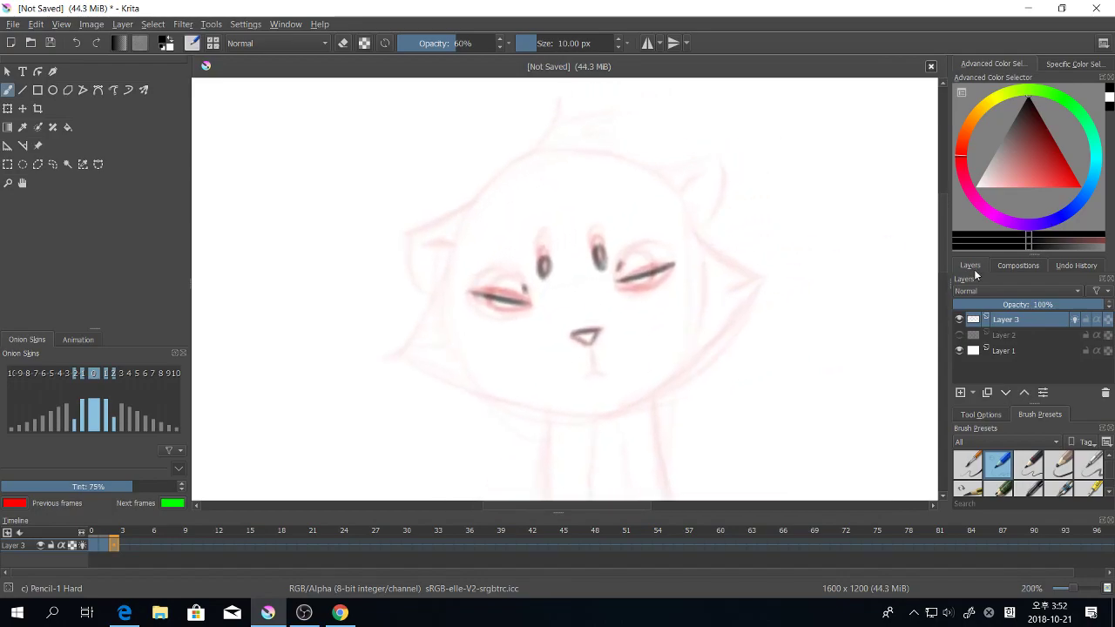
{"action": "left_click", "coordinate": [959, 319]}
{"action": "left_click", "coordinate": [959, 318]}
{"action": "scroll", "coordinate": [784, 370], "scroll_direction": "down", "scroll_amount": 4}
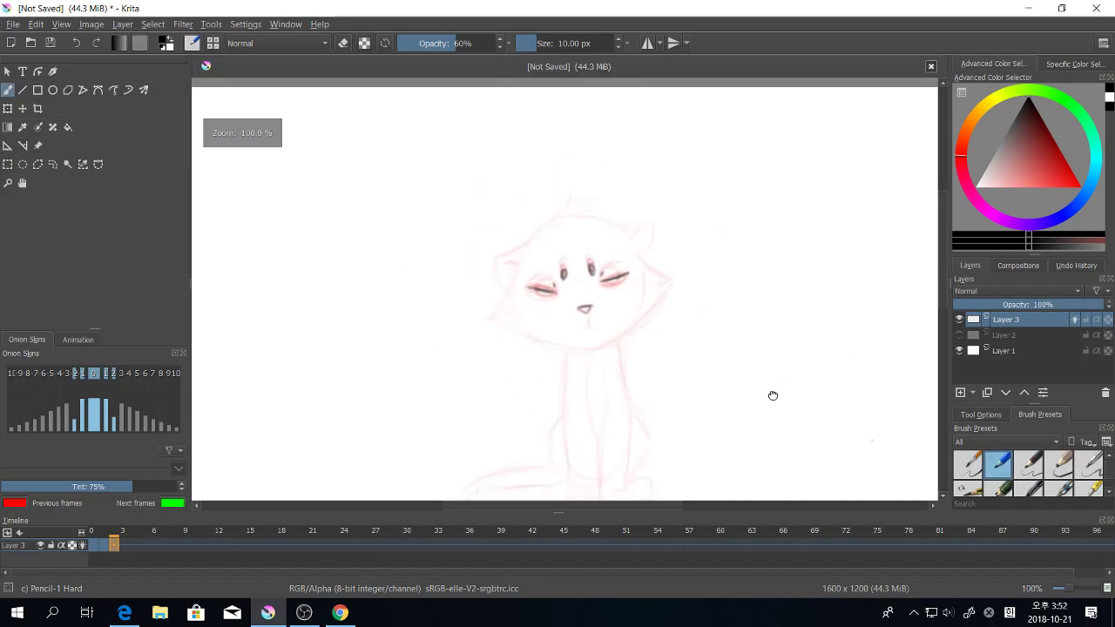
{"action": "left_click", "coordinate": [959, 318]}
{"action": "left_click", "coordinate": [959, 319]}
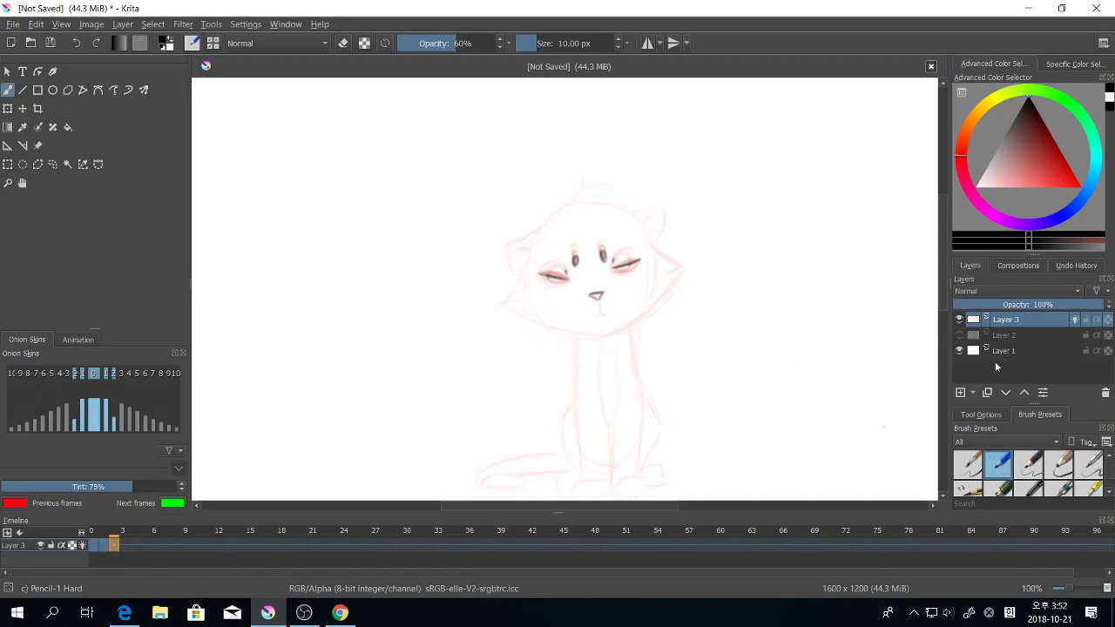
Step: Add a new layer above Layer 3 and keep both layers shown in the timeline
{"action": "left_click", "coordinate": [961, 392]}
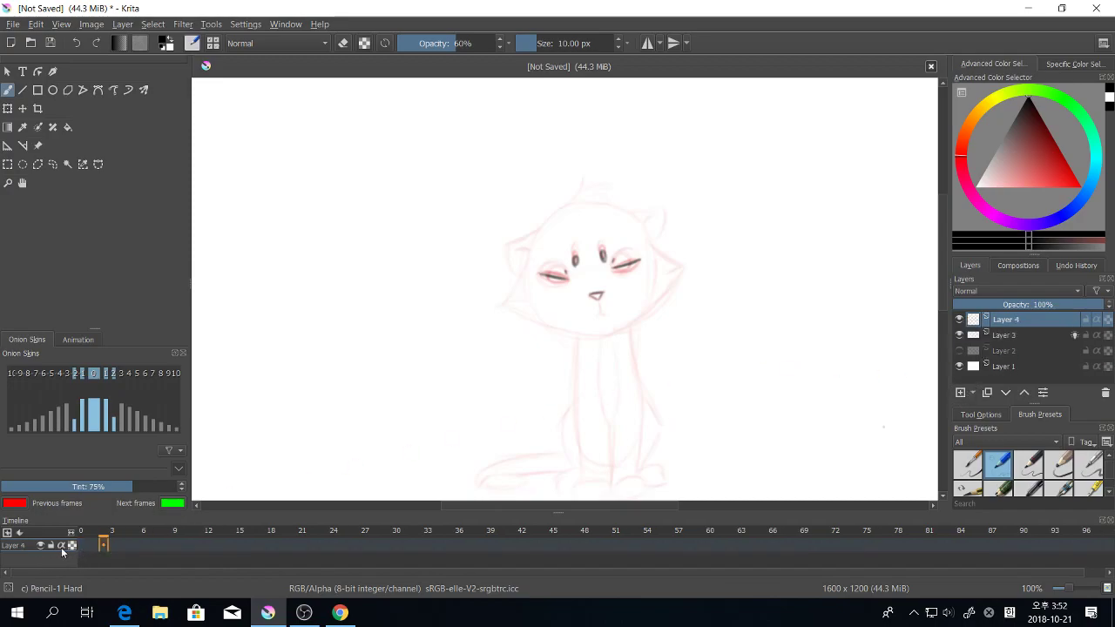
{"action": "left_click", "coordinate": [12, 533]}
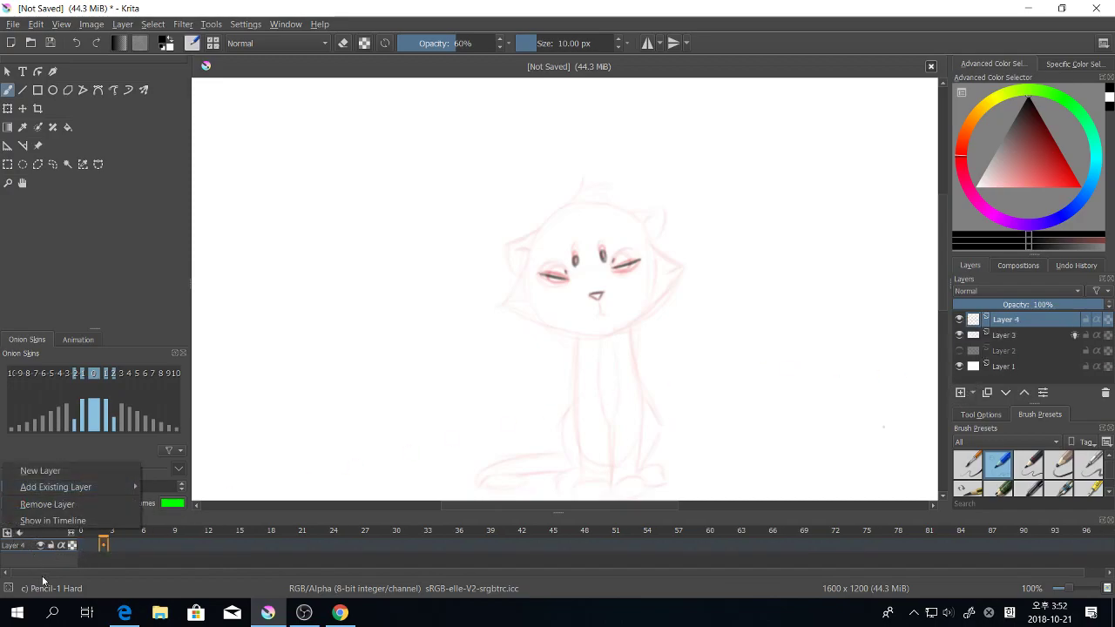
{"action": "left_click", "coordinate": [108, 521]}
{"action": "left_click", "coordinate": [1009, 335]}
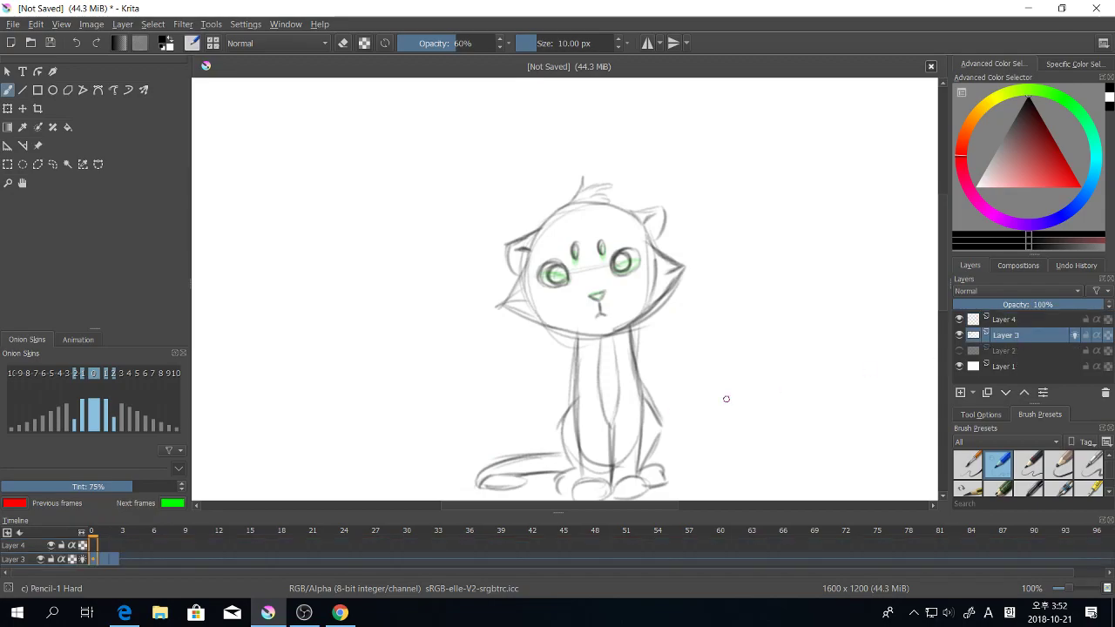
{"action": "left_click", "coordinate": [5, 535]}
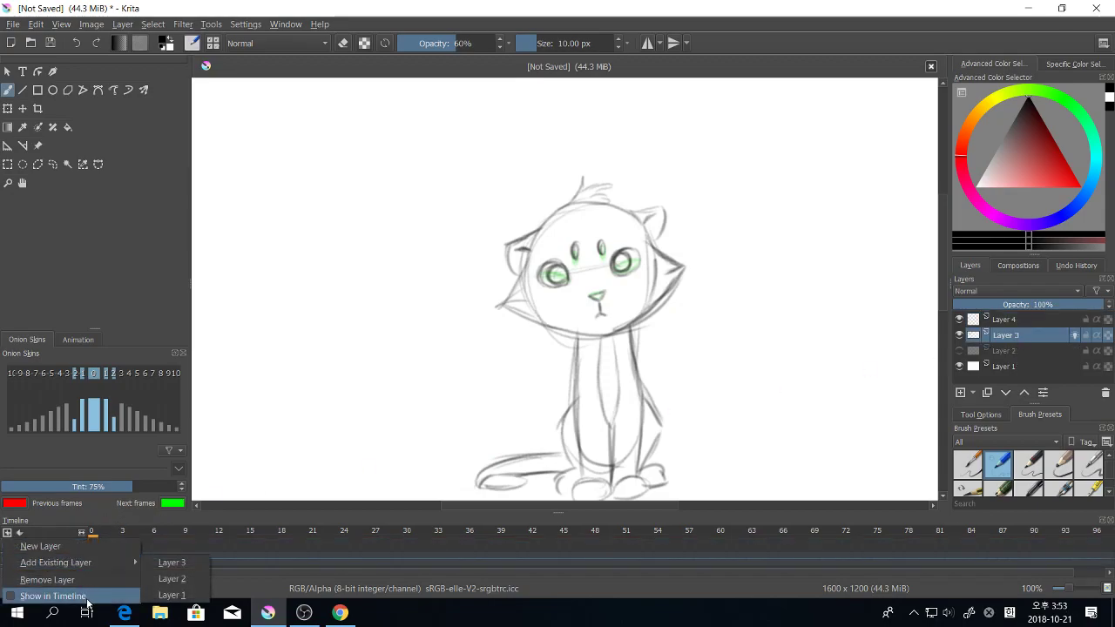
{"action": "left_click", "coordinate": [53, 596]}
Step: Move the keyframes at frames 1 and 2 from Layer 3 to Layer 4
{"action": "left_click", "coordinate": [108, 560]}
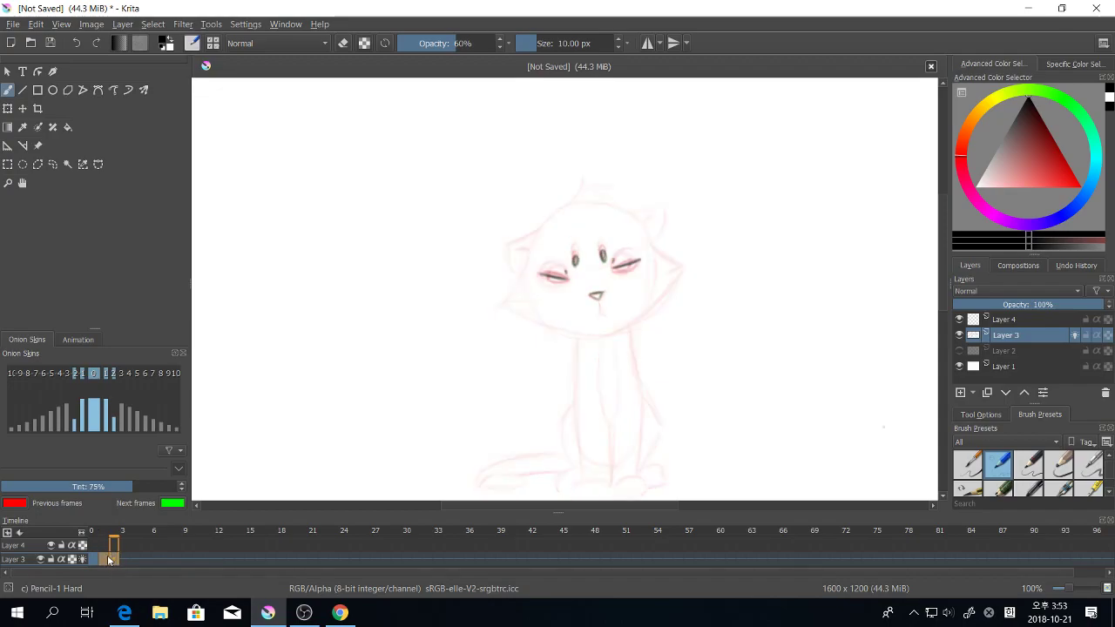
{"action": "left_click_drag", "start_coordinate": [108, 559], "coordinate": [108, 545]}
{"action": "left_click", "coordinate": [125, 560]}
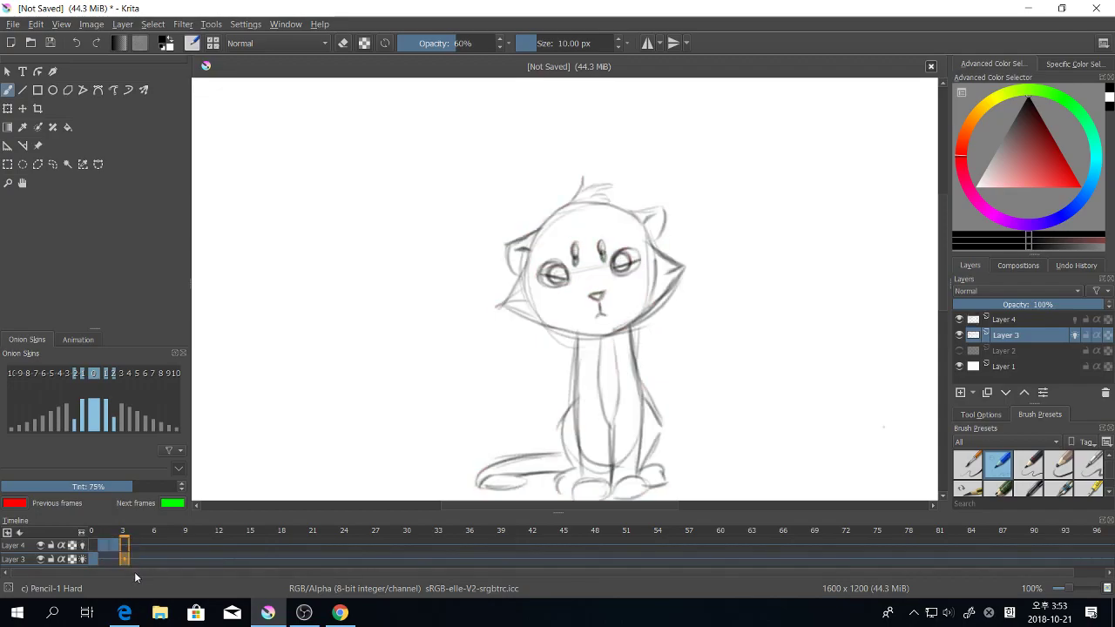
{"action": "left_click", "coordinate": [145, 546]}
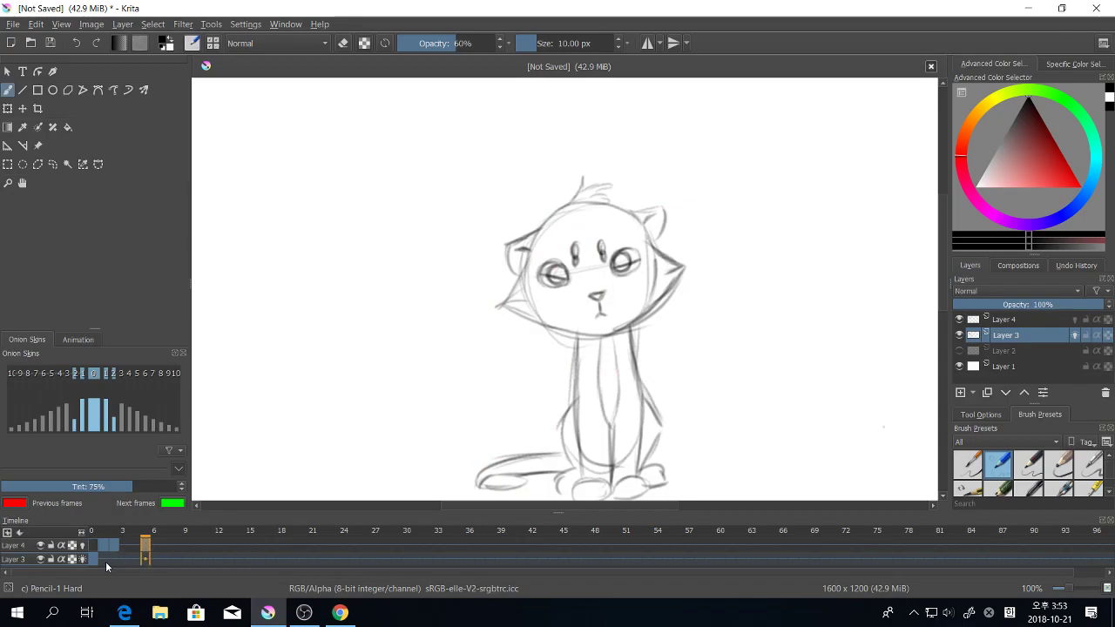
Step: Go to frame 0 and toggle Layer 3's visibility to check which drawing it holds
{"action": "left_click", "coordinate": [106, 564]}
{"action": "left_click", "coordinate": [92, 562]}
{"action": "left_click", "coordinate": [40, 559]}
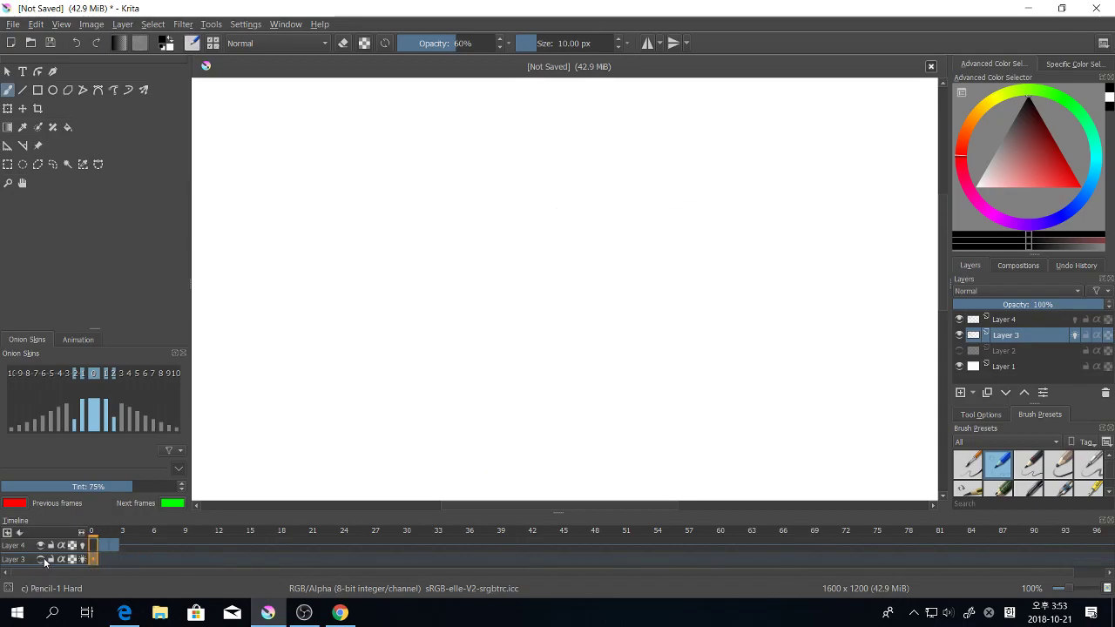
{"action": "left_click", "coordinate": [40, 559]}
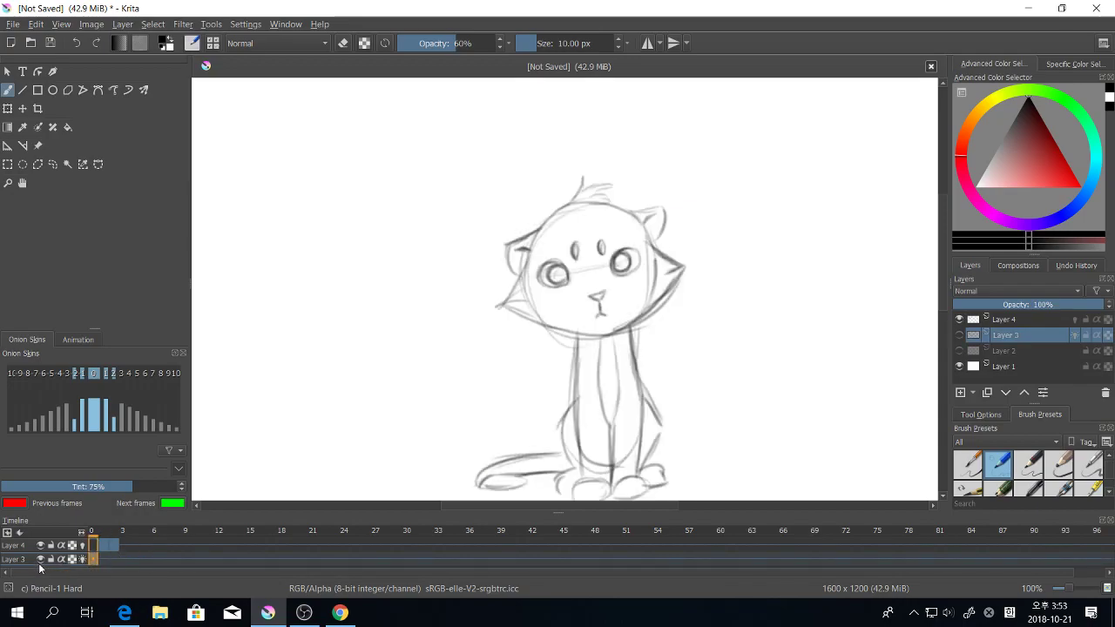
Step: Move the frame 0 keyframe to Layer 4, shift its two eye keyframes to frames 2 and 3, and open the animation controls
{"action": "left_click", "coordinate": [111, 552]}
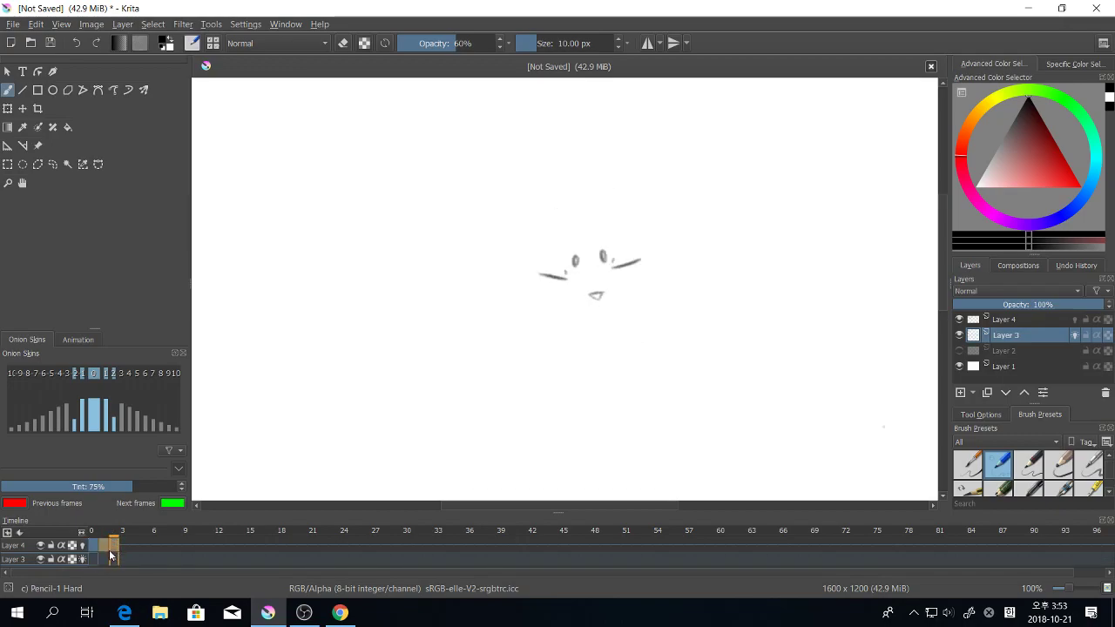
{"action": "left_click_drag", "start_coordinate": [105, 552], "coordinate": [128, 552]}
{"action": "left_click", "coordinate": [101, 547]}
{"action": "left_click", "coordinate": [77, 340]}
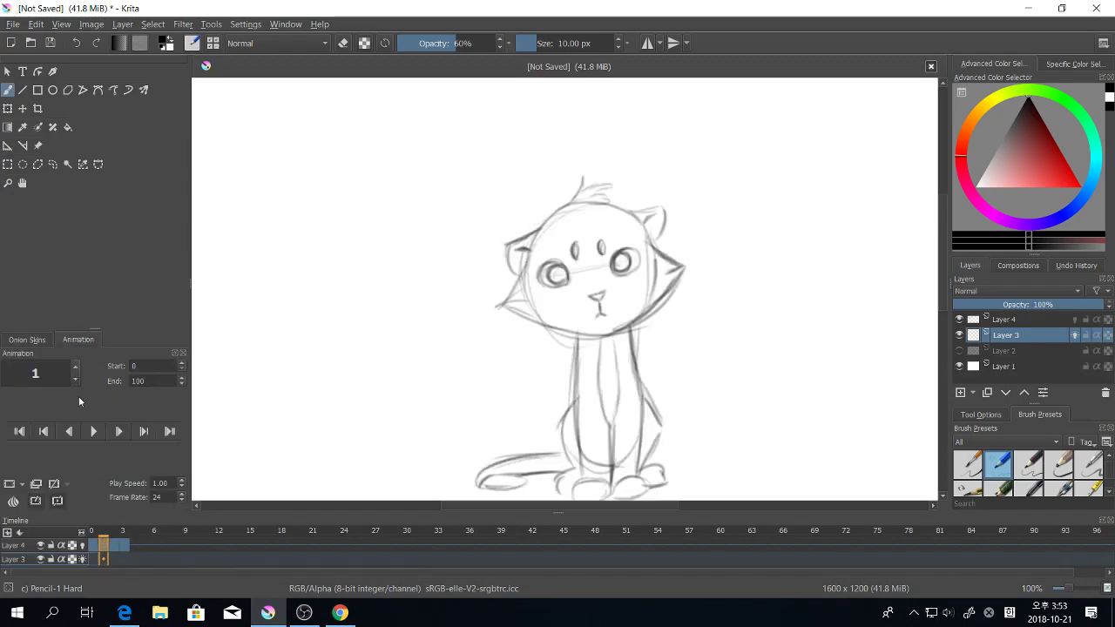
Step: Paste the full cat drawing as a keyframe at frame 0 of Layer 3, keeping the one on Layer 4
{"action": "left_click", "coordinate": [95, 563]}
{"action": "key", "text": "ctrl+v"}
{"action": "left_click", "coordinate": [103, 561]}
{"action": "left_click", "coordinate": [94, 558]}
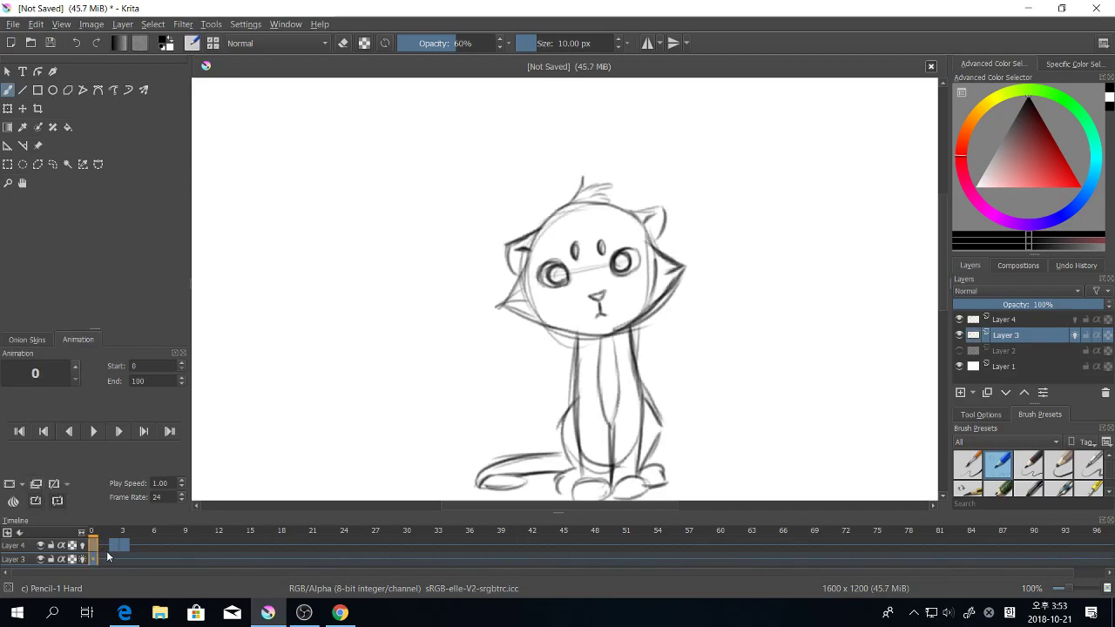
{"action": "left_click", "coordinate": [95, 562]}
{"action": "left_click", "coordinate": [93, 550]}
{"action": "left_click", "coordinate": [95, 562]}
Step: Erase the hair tuft and head outline from Layer 4's frame 0 using Eraser Small, hiding Layer 3 to see the strokes
{"action": "left_click", "coordinate": [33, 547]}
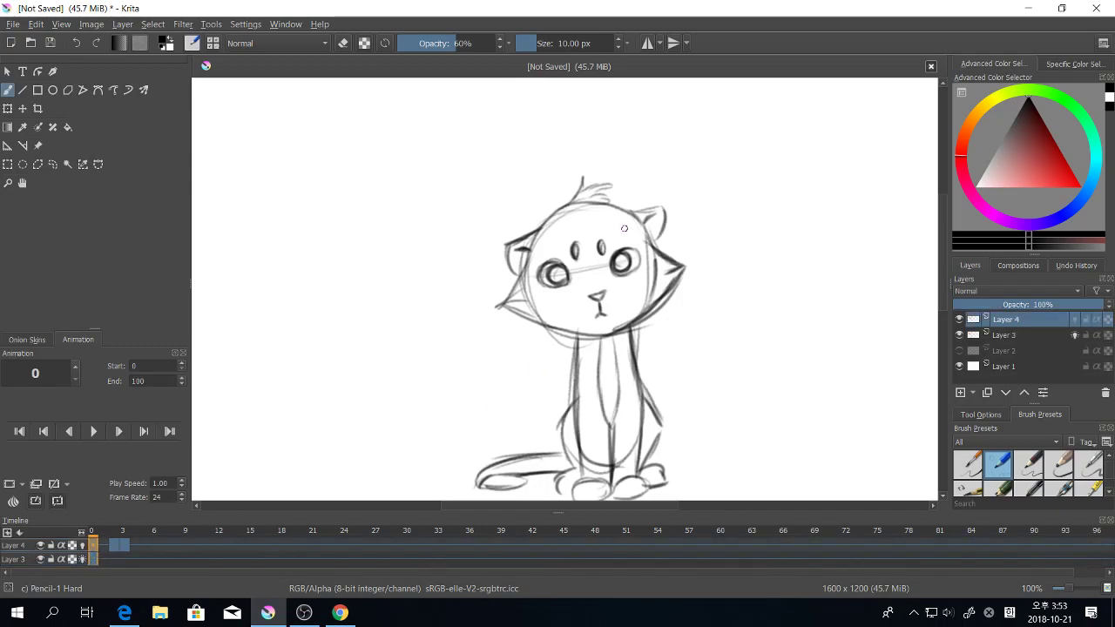
{"action": "right_click", "coordinate": [610, 187]}
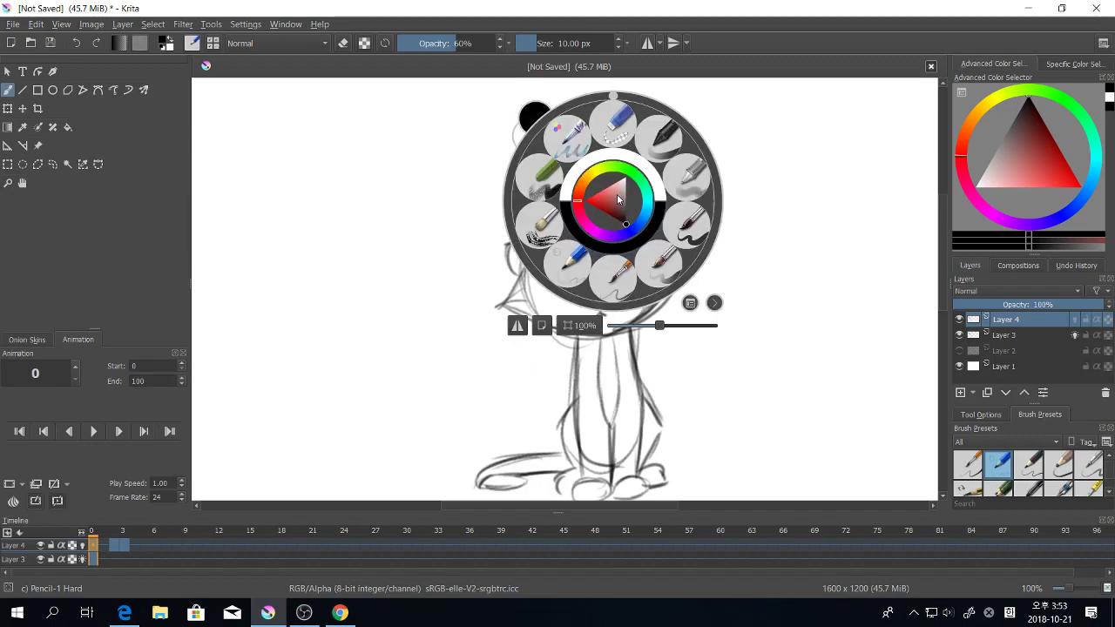
{"action": "left_click", "coordinate": [615, 127]}
{"action": "left_click_drag", "start_coordinate": [601, 200], "coordinate": [577, 207]}
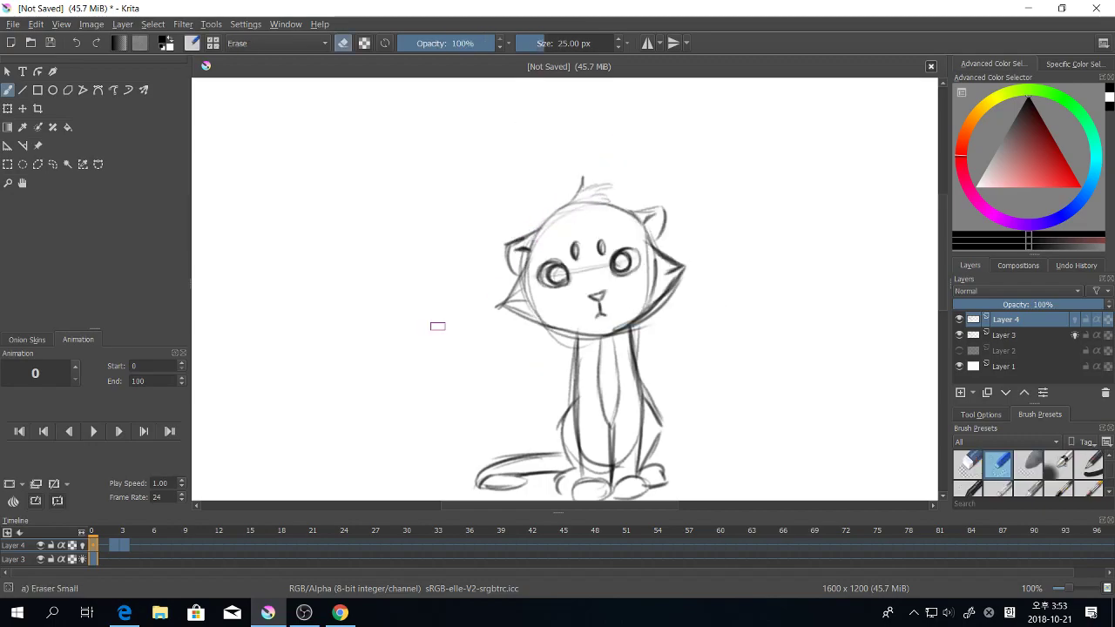
{"action": "left_click", "coordinate": [39, 559]}
{"action": "mouse_move", "coordinate": [523, 236]}
{"action": "left_mouse_down"}
{"action": "mouse_move", "coordinate": [506, 303]}
{"action": "mouse_move", "coordinate": [528, 302]}
{"action": "mouse_move", "coordinate": [525, 291]}
{"action": "mouse_move", "coordinate": [519, 318]}
{"action": "mouse_move", "coordinate": [530, 313]}
{"action": "mouse_move", "coordinate": [540, 336]}
{"action": "mouse_move", "coordinate": [532, 318]}
{"action": "mouse_move", "coordinate": [603, 339]}
{"action": "mouse_move", "coordinate": [632, 334]}
{"action": "mouse_move", "coordinate": [569, 332]}
{"action": "mouse_move", "coordinate": [607, 339]}
{"action": "mouse_move", "coordinate": [675, 285]}
{"action": "mouse_move", "coordinate": [650, 282]}
{"action": "mouse_move", "coordinate": [643, 208]}
{"action": "mouse_move", "coordinate": [672, 246]}
{"action": "mouse_move", "coordinate": [663, 262]}
{"action": "mouse_move", "coordinate": [666, 222]}
{"action": "mouse_move", "coordinate": [669, 233]}
{"action": "mouse_move", "coordinate": [636, 212]}
{"action": "left_mouse_up"}
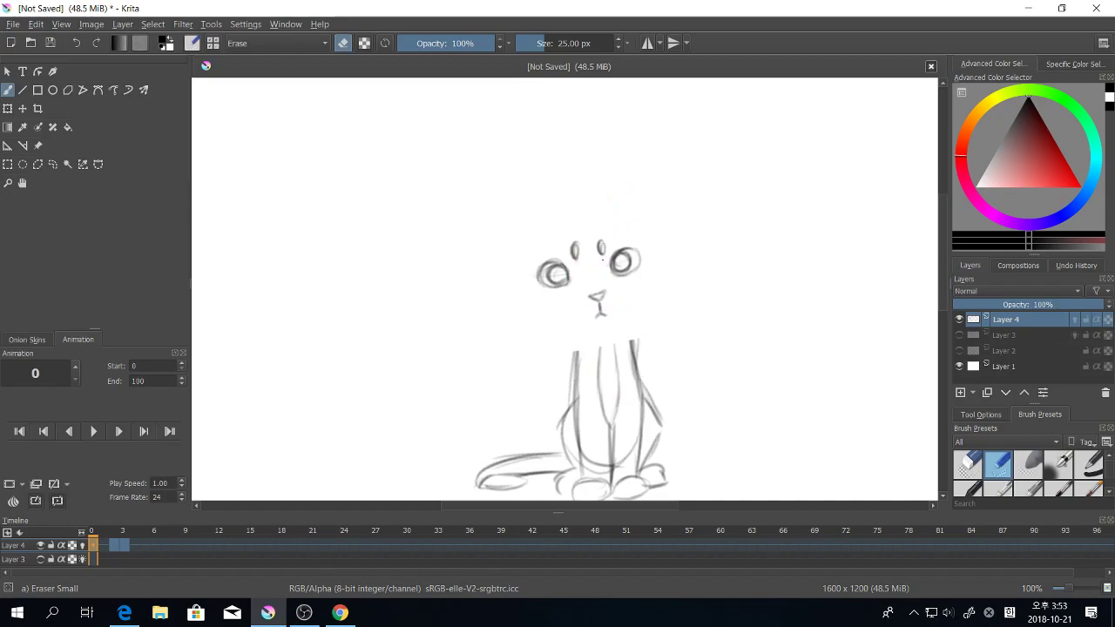
Step: Erase the body, legs, paws and tail from Layer 4's frame 0, keeping only the facial features
{"action": "mouse_move", "coordinate": [652, 384]}
{"action": "left_mouse_down"}
{"action": "mouse_move", "coordinate": [577, 357]}
{"action": "mouse_move", "coordinate": [575, 479]}
{"action": "mouse_move", "coordinate": [603, 499]}
{"action": "mouse_move", "coordinate": [625, 373]}
{"action": "mouse_move", "coordinate": [652, 381]}
{"action": "mouse_move", "coordinate": [663, 401]}
{"action": "mouse_move", "coordinate": [710, 280]}
{"action": "left_mouse_up"}
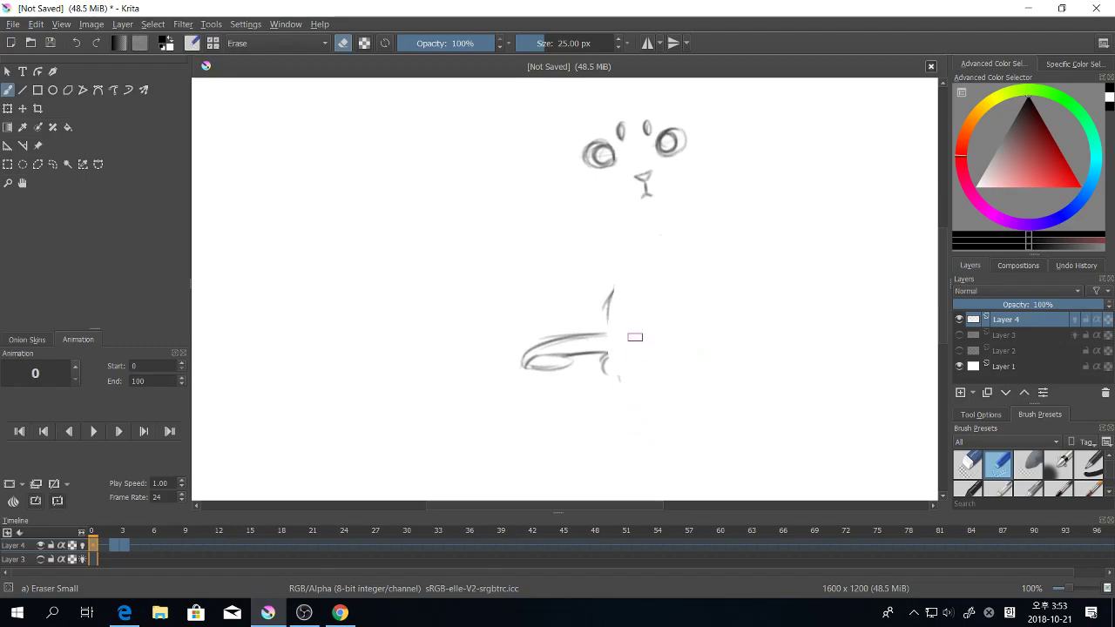
{"action": "mouse_move", "coordinate": [634, 332]}
{"action": "left_mouse_down"}
{"action": "mouse_move", "coordinate": [592, 425]}
{"action": "mouse_move", "coordinate": [600, 437]}
{"action": "mouse_move", "coordinate": [550, 420]}
{"action": "mouse_move", "coordinate": [530, 358]}
{"action": "mouse_move", "coordinate": [598, 331]}
{"action": "left_mouse_up"}
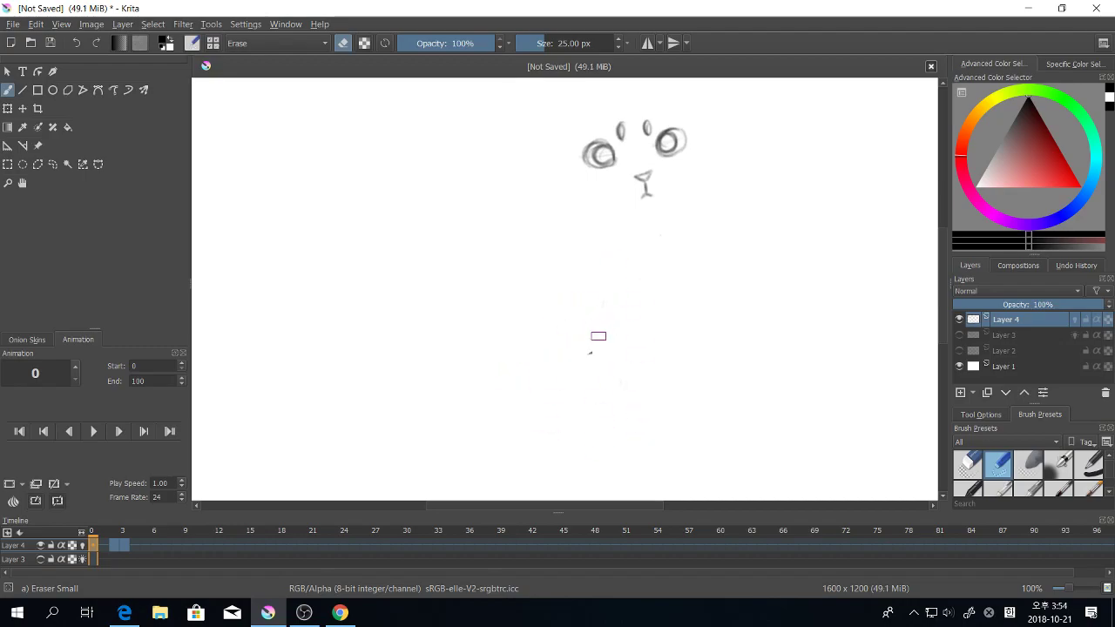
{"action": "left_click_drag", "start_coordinate": [799, 279], "coordinate": [779, 368]}
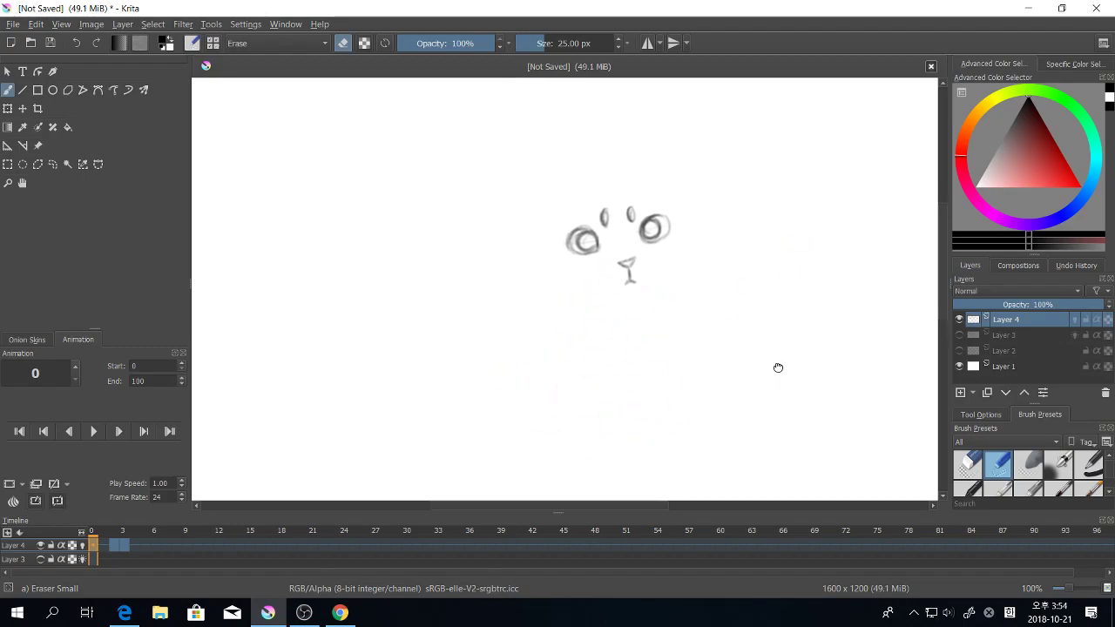
Step: Return to frame 0 of Layer 3 and make the layer visible again
{"action": "left_click", "coordinate": [102, 560]}
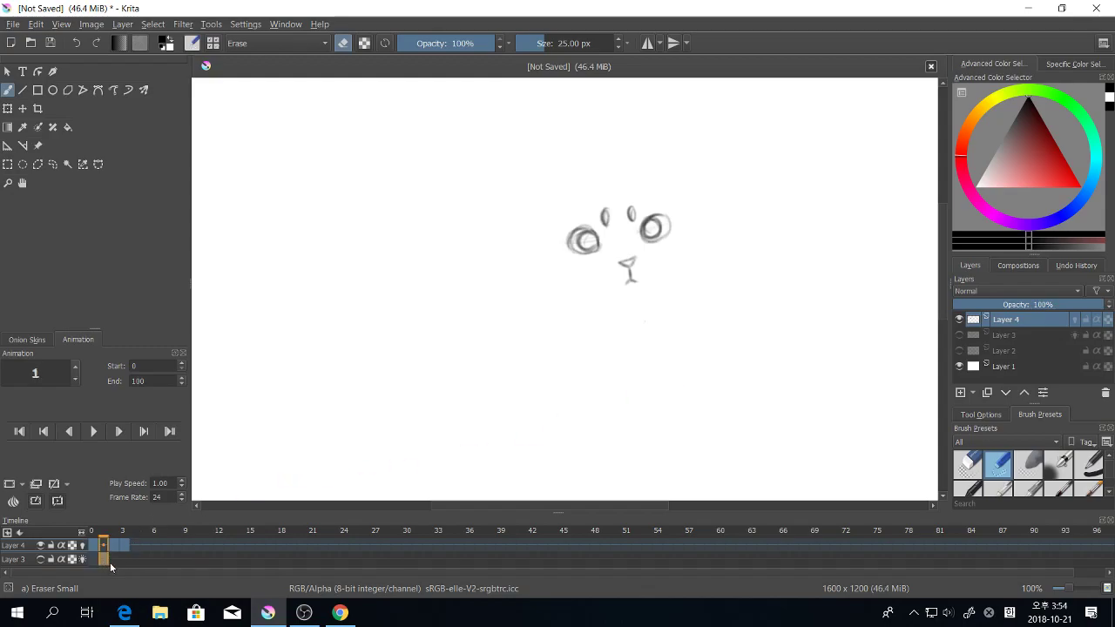
{"action": "left_click", "coordinate": [92, 560]}
{"action": "left_click", "coordinate": [39, 560]}
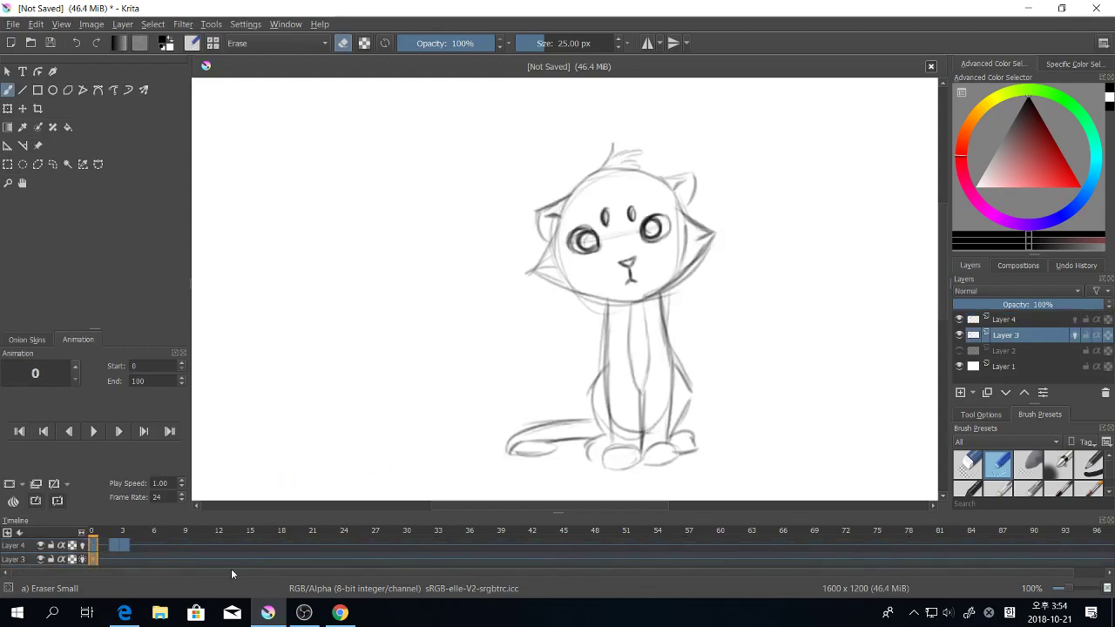
Step: Erase the duplicate facial features from Layer 3's frame 0, and switch the brush to Pencil-1 Hard
{"action": "mouse_move", "coordinate": [592, 241]}
{"action": "left_mouse_down"}
{"action": "mouse_move", "coordinate": [577, 237]}
{"action": "mouse_move", "coordinate": [617, 204]}
{"action": "mouse_move", "coordinate": [626, 241]}
{"action": "mouse_move", "coordinate": [642, 244]}
{"action": "mouse_move", "coordinate": [652, 214]}
{"action": "mouse_move", "coordinate": [630, 250]}
{"action": "left_mouse_up"}
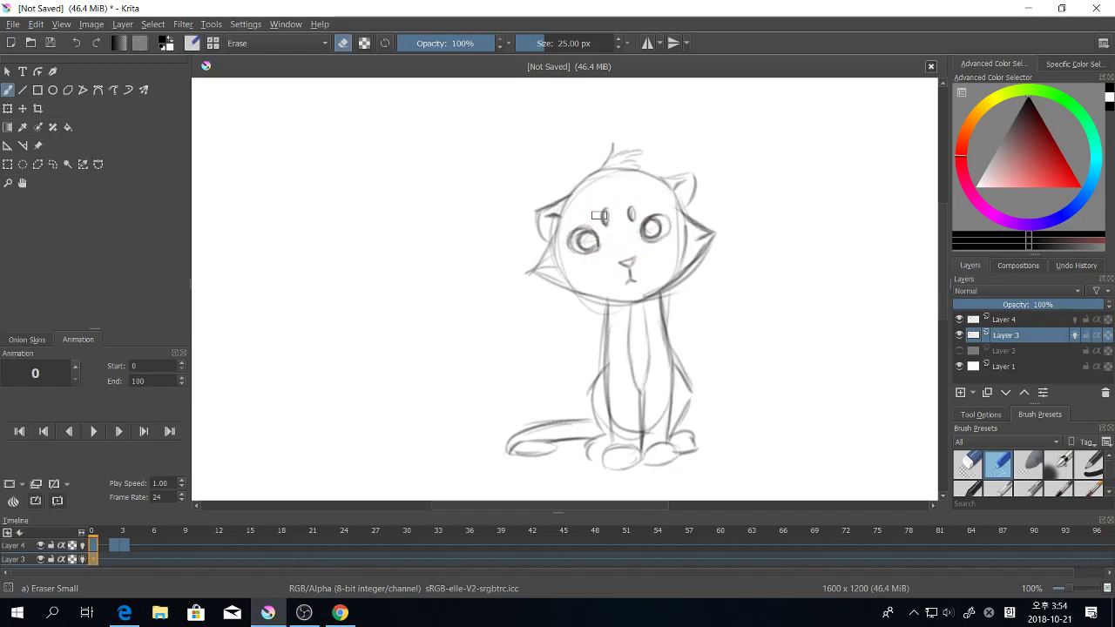
{"action": "right_click", "coordinate": [652, 301]}
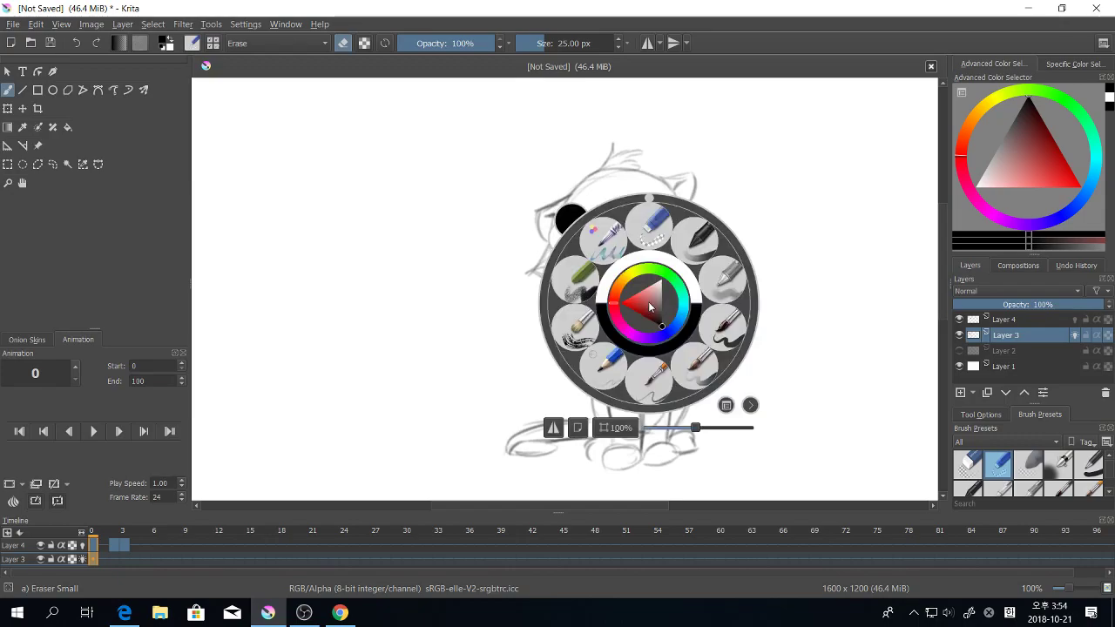
{"action": "left_click", "coordinate": [603, 367]}
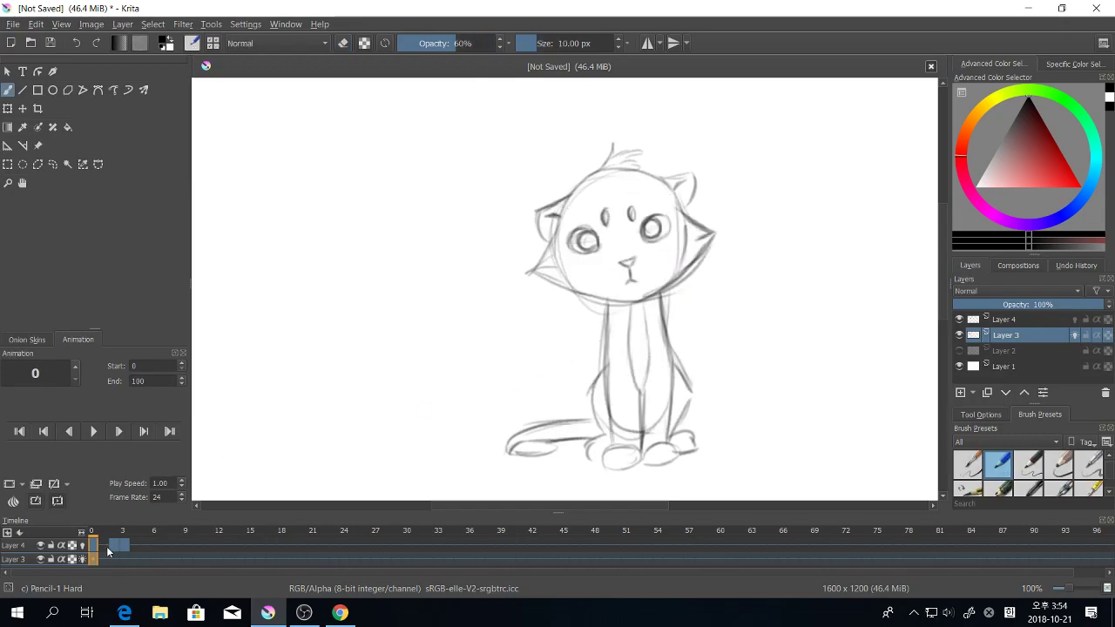
Step: Show onion skins and draw the missing mouth under the nose on Layer 4's frame 2, and check the face on frame 3
{"action": "left_click", "coordinate": [111, 552]}
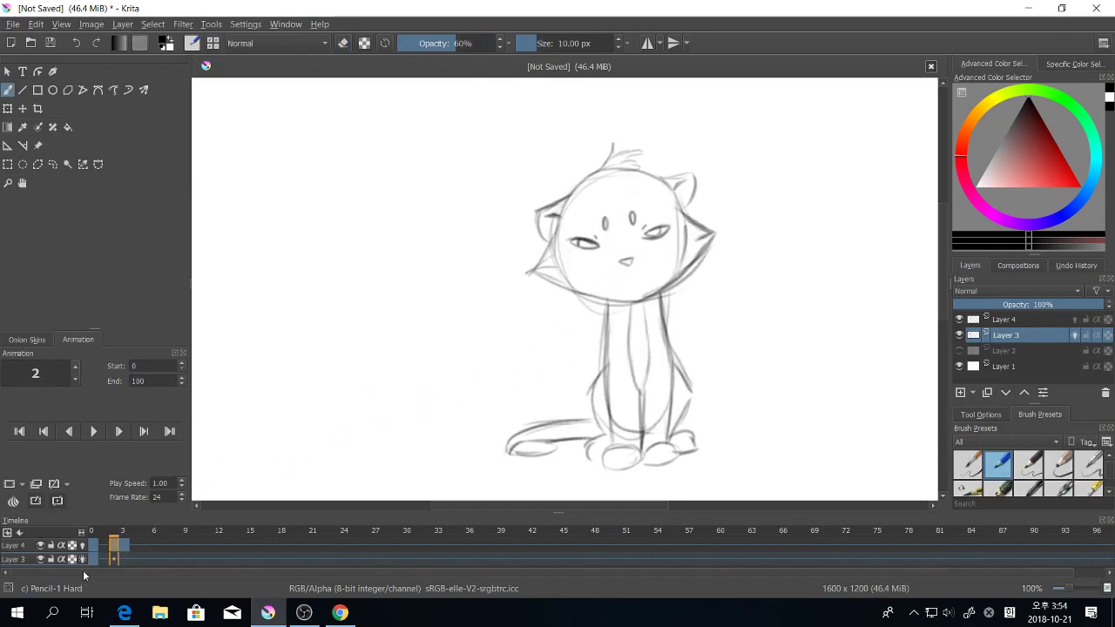
{"action": "left_click", "coordinate": [83, 546]}
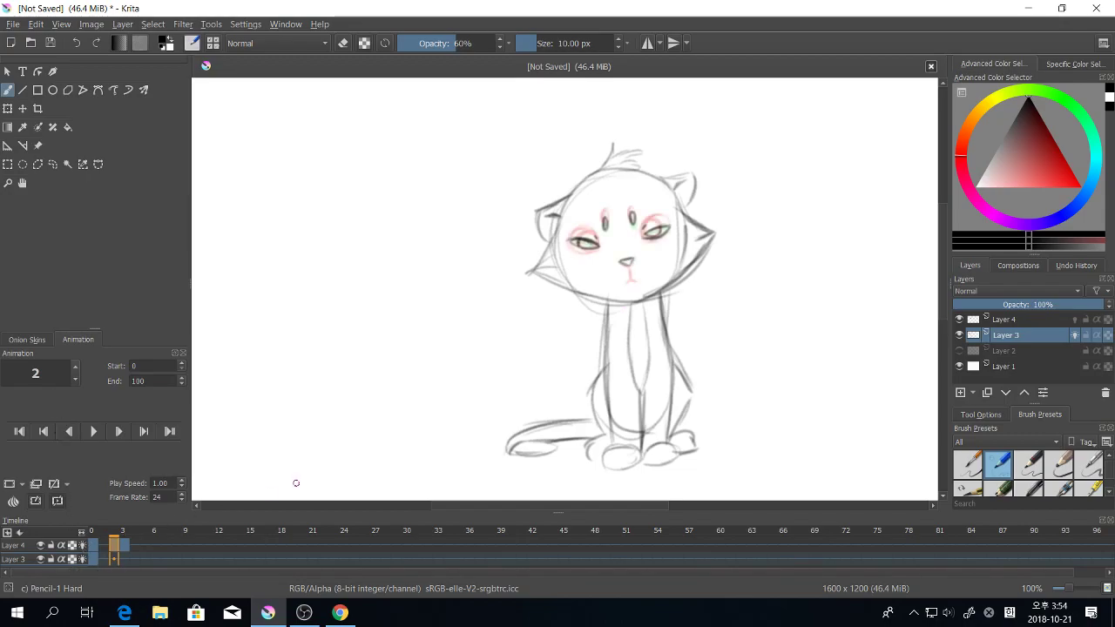
{"action": "scroll", "coordinate": [657, 287], "scroll_direction": "up", "scroll_amount": 3}
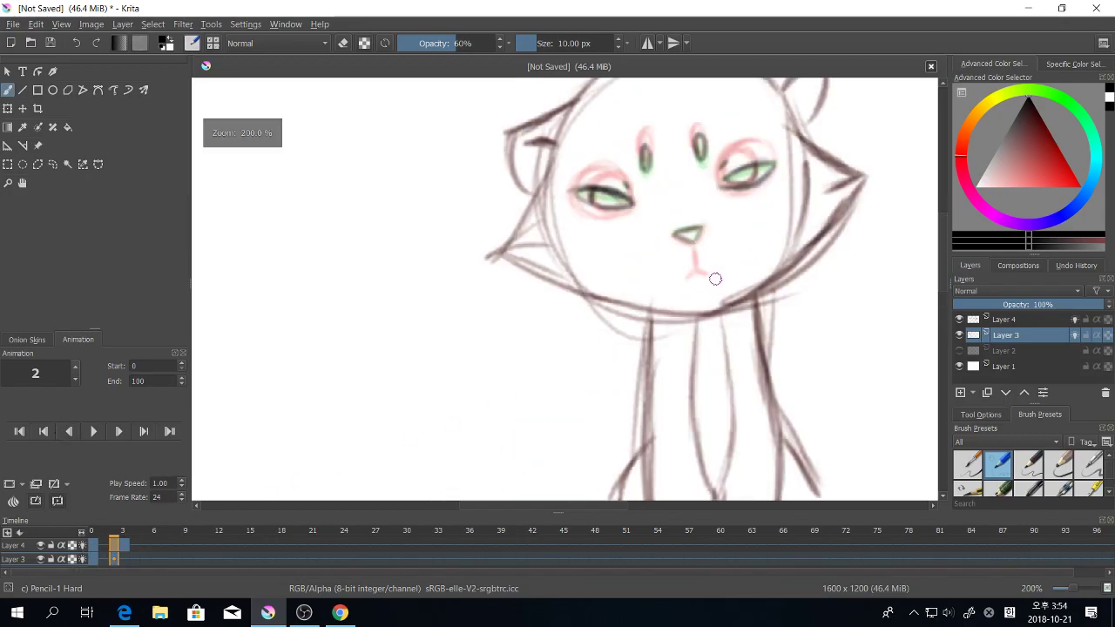
{"action": "scroll", "coordinate": [725, 278], "scroll_direction": "up", "scroll_amount": 3}
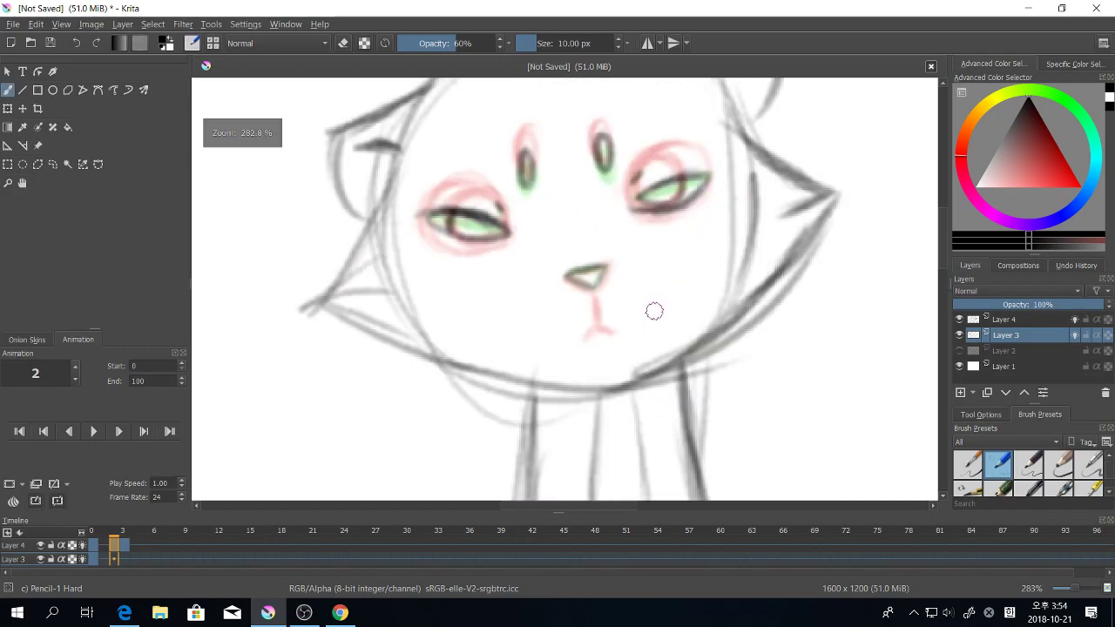
{"action": "left_click", "coordinate": [31, 549]}
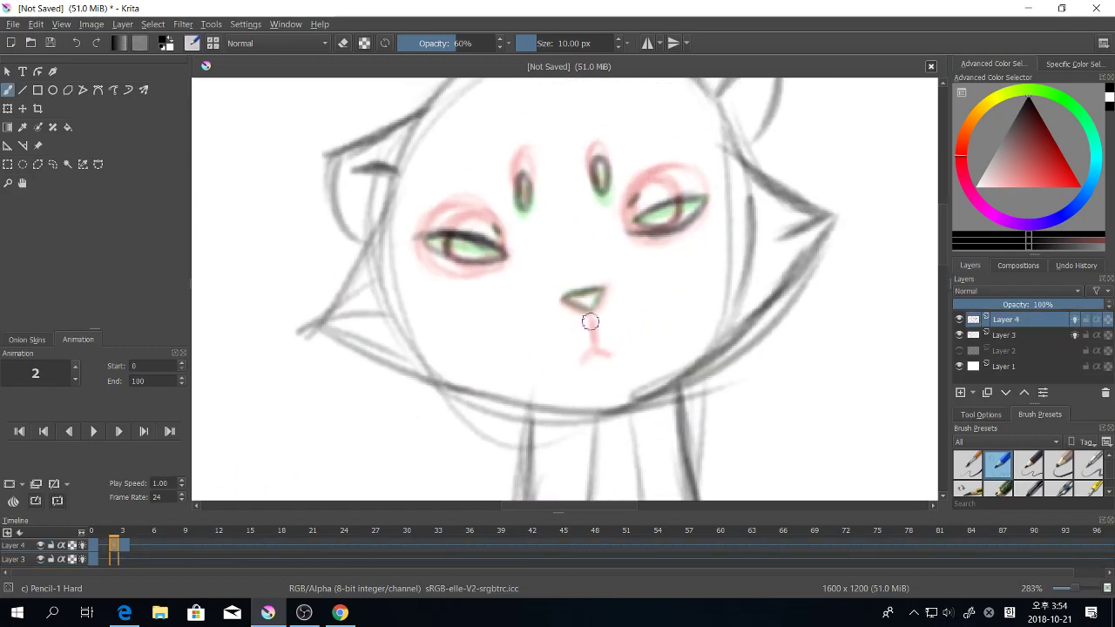
{"action": "mouse_move", "coordinate": [589, 310]}
{"action": "left_mouse_down"}
{"action": "mouse_move", "coordinate": [609, 356]}
{"action": "mouse_move", "coordinate": [585, 359]}
{"action": "mouse_move", "coordinate": [591, 311]}
{"action": "mouse_move", "coordinate": [593, 350]}
{"action": "mouse_move", "coordinate": [583, 358]}
{"action": "mouse_move", "coordinate": [610, 352]}
{"action": "left_mouse_up"}
{"action": "left_click", "coordinate": [123, 547]}
{"action": "key", "text": "minus"}
{"action": "key", "text": "minus"}
{"action": "key", "text": "minus"}
{"action": "key", "text": "minus"}
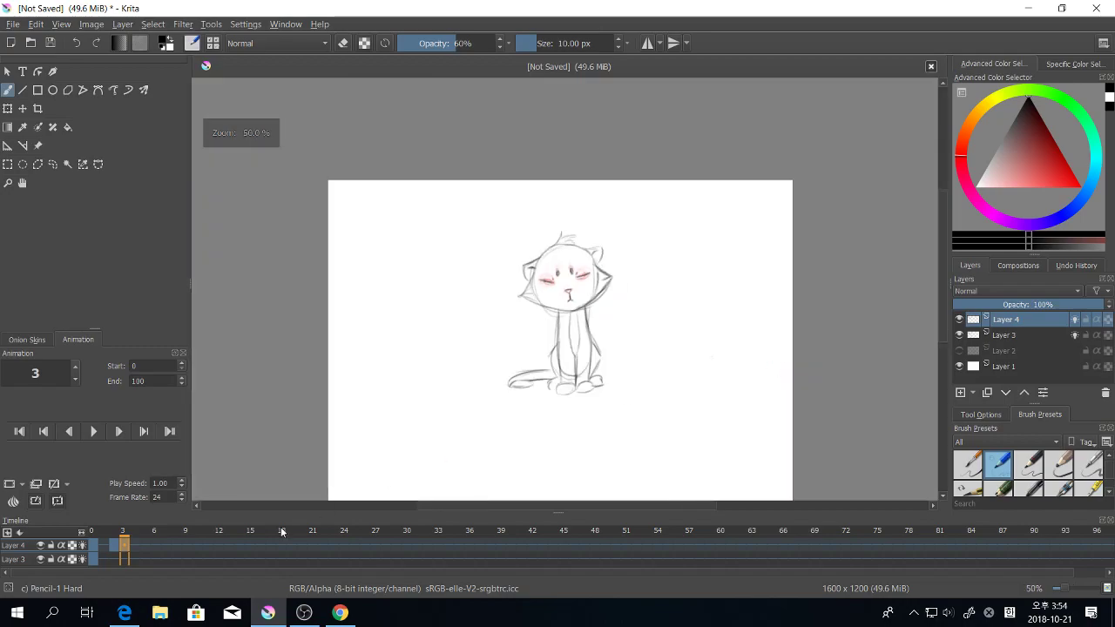
Step: Return to frame 0 of Layer 4 and raise the brush opacity to 100%, undoing the test stroke
{"action": "left_click", "coordinate": [92, 548]}
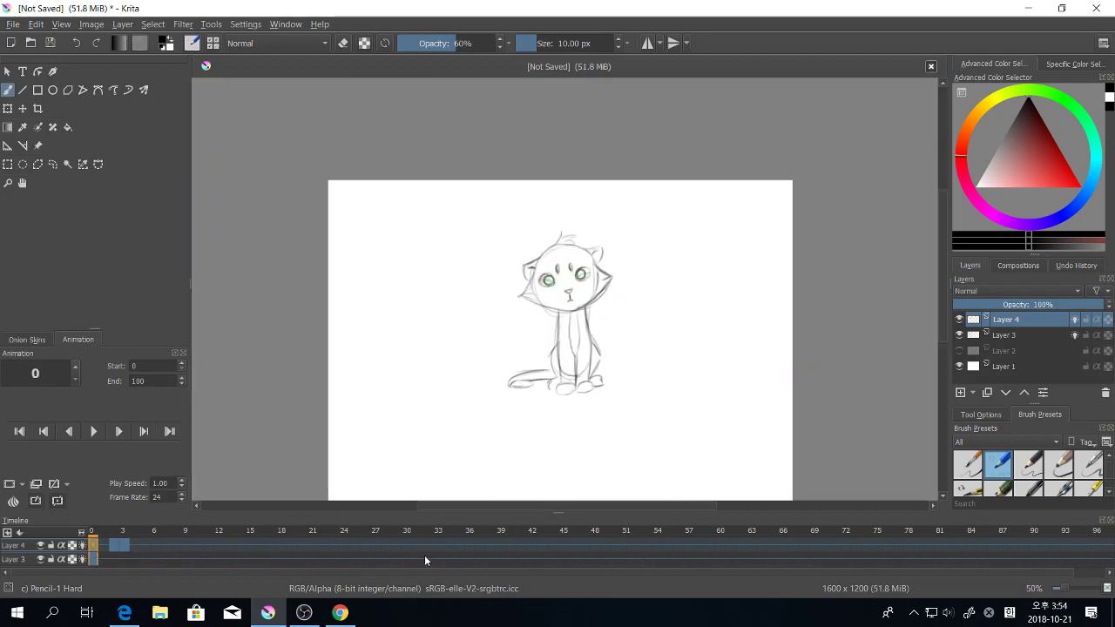
{"action": "key", "text": "o"}
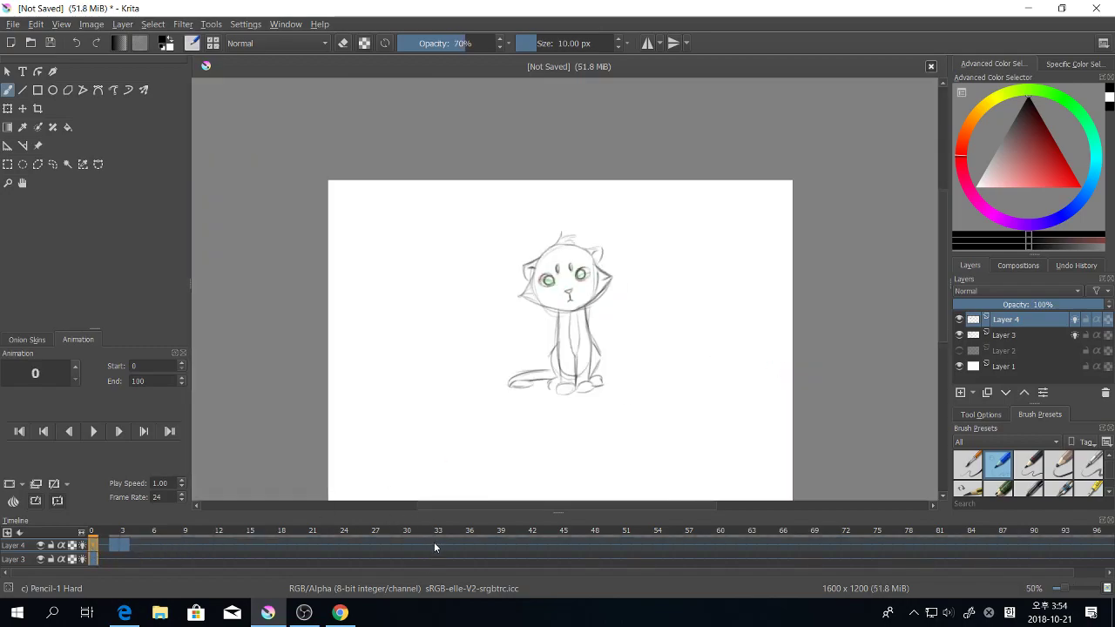
{"action": "key", "text": "o"}
{"action": "key", "text": "o"}
{"action": "key", "text": "o"}
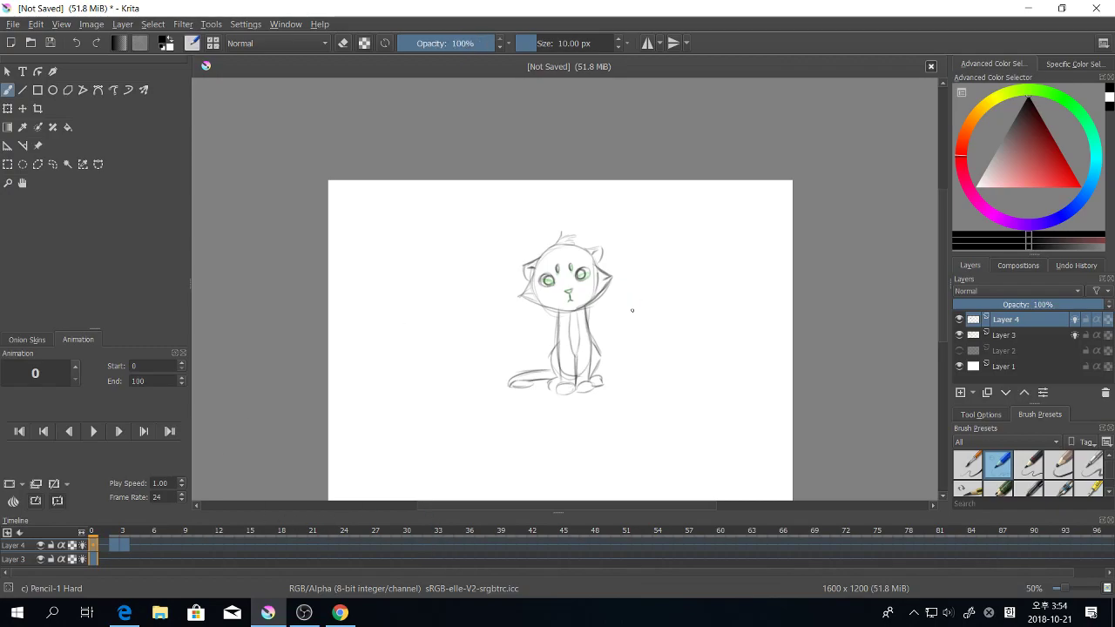
{"action": "mouse_move", "coordinate": [639, 327]}
{"action": "left_mouse_down"}
{"action": "mouse_move", "coordinate": [659, 367]}
{"action": "mouse_move", "coordinate": [708, 401]}
{"action": "left_mouse_up"}
{"action": "key", "text": "ctrl+z"}
Step: Turn off onion skins on Layers 3 and 4 and play back the blink animation
{"action": "left_click", "coordinate": [27, 339]}
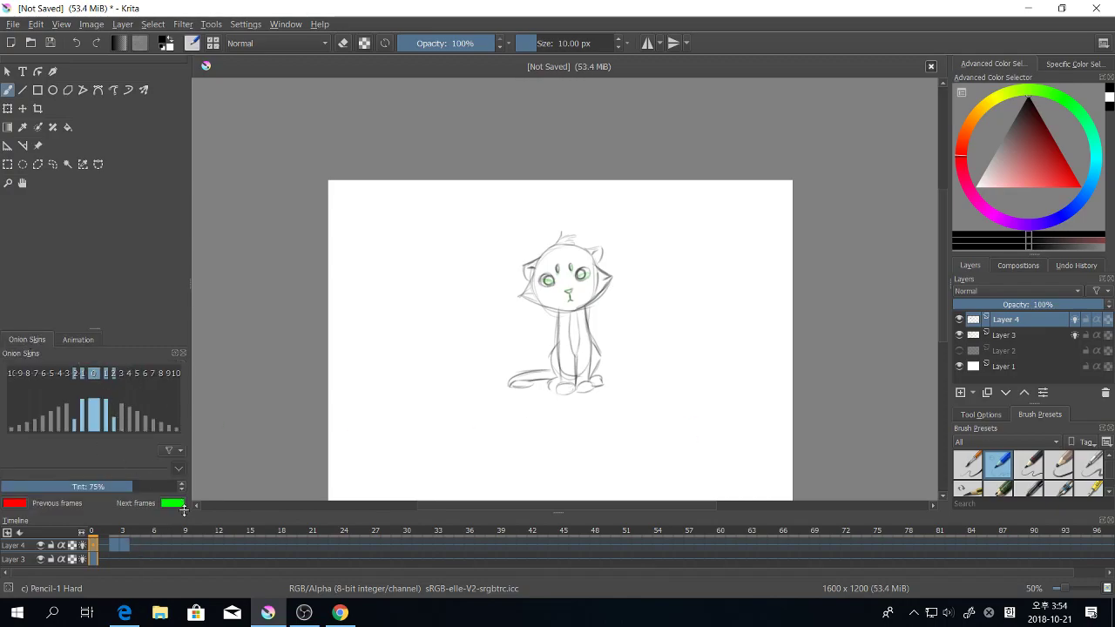
{"action": "left_click", "coordinate": [76, 340]}
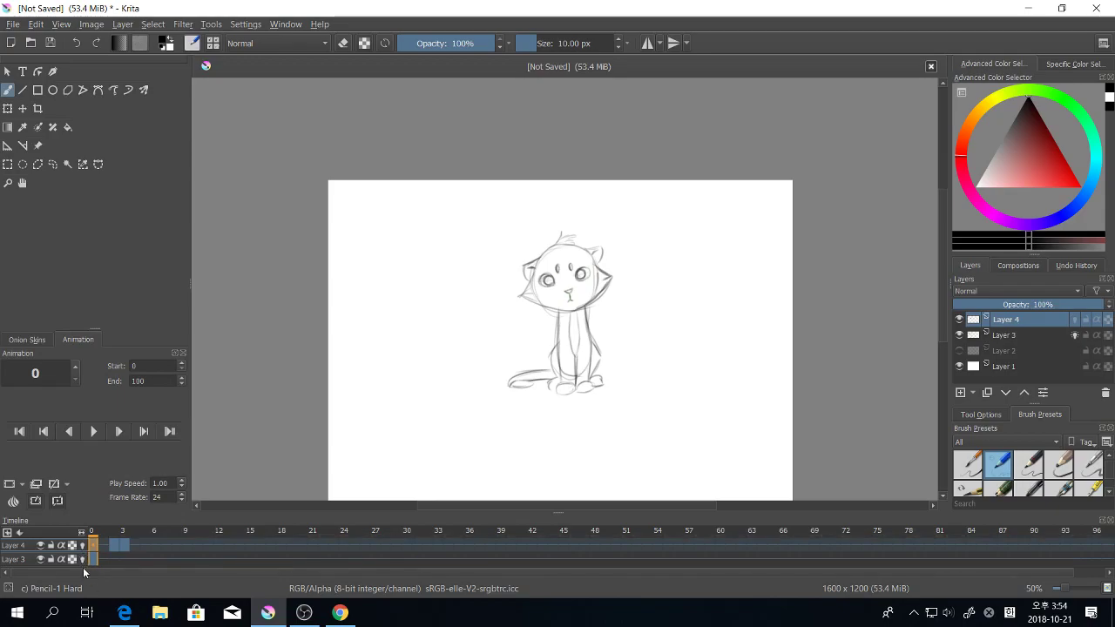
{"action": "left_click", "coordinate": [93, 433]}
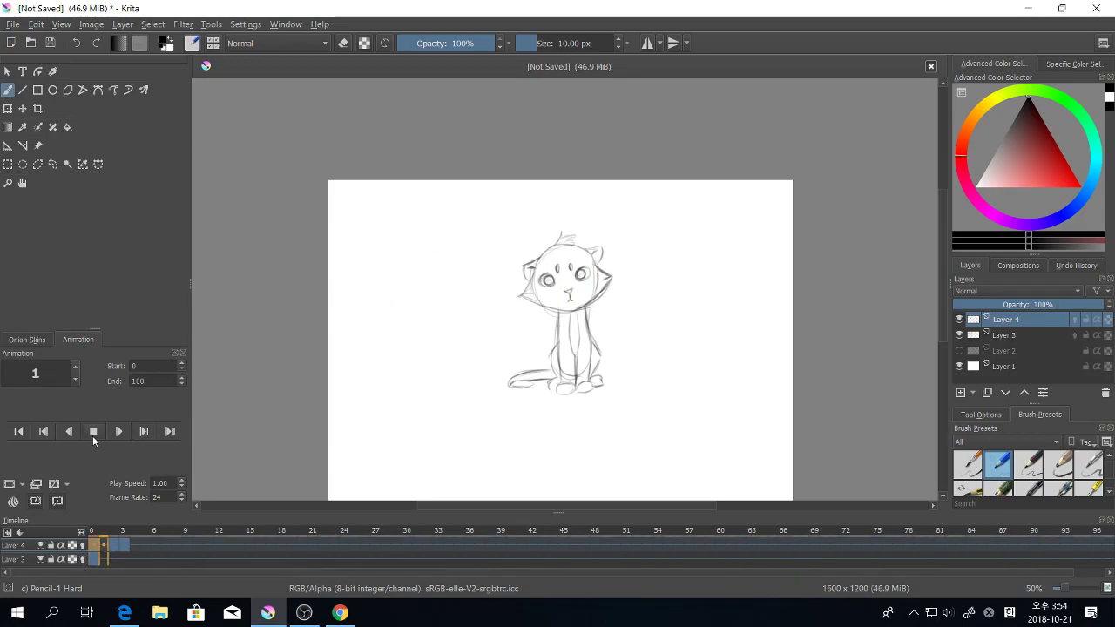
{"action": "left_click", "coordinate": [96, 432]}
{"action": "left_click", "coordinate": [95, 432]}
{"action": "left_click", "coordinate": [96, 432]}
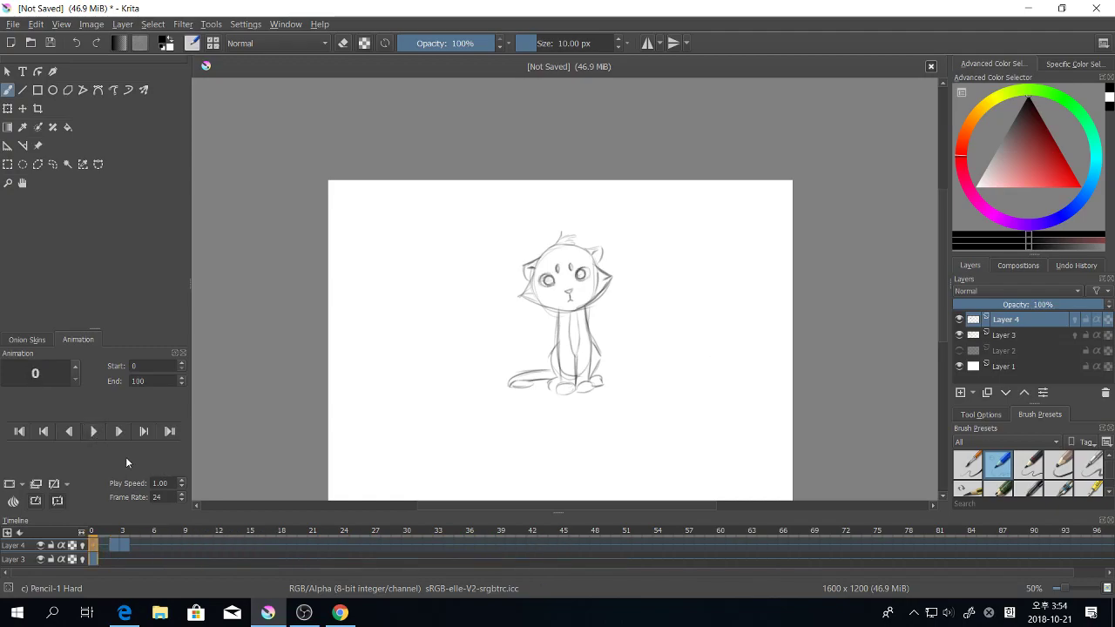
Step: Copy face keyframes to frames 5 and 6 of Layer 4, with the eyes open on frame 6, and play the animation from frame 0
{"action": "left_click", "coordinate": [124, 552]}
{"action": "mouse_move", "coordinate": [125, 551]}
{"action": "left_mouse_down"}
{"action": "mouse_move", "coordinate": [157, 548]}
{"action": "mouse_move", "coordinate": [122, 549]}
{"action": "mouse_move", "coordinate": [144, 552]}
{"action": "mouse_move", "coordinate": [139, 565]}
{"action": "mouse_move", "coordinate": [156, 550]}
{"action": "left_mouse_up"}
{"action": "left_click", "coordinate": [135, 549]}
{"action": "left_click", "coordinate": [154, 550]}
{"action": "left_click", "coordinate": [102, 548]}
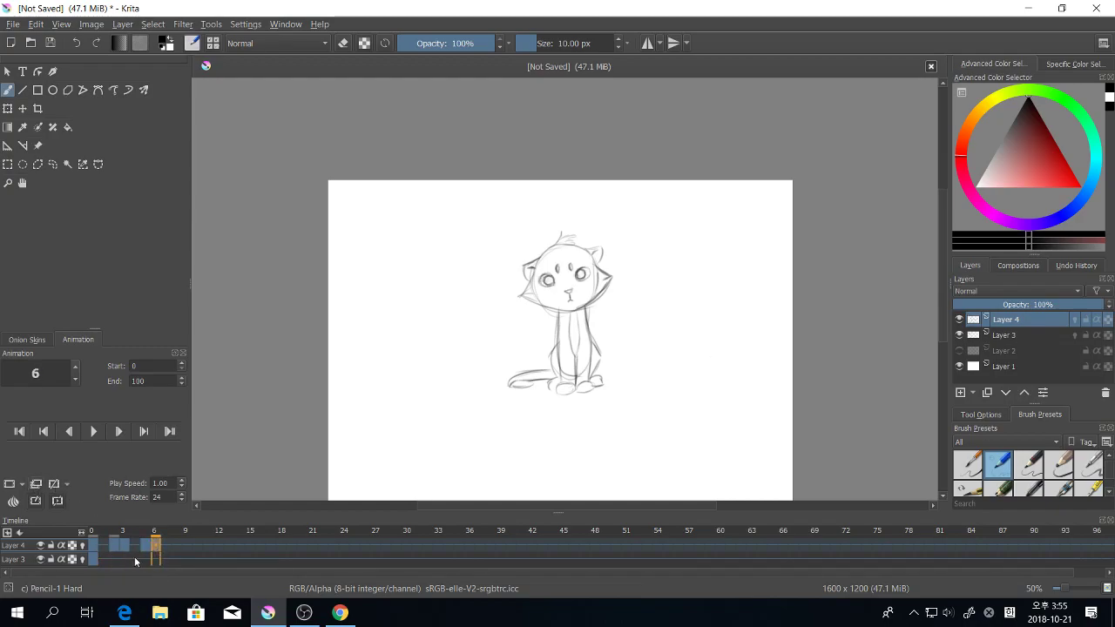
{"action": "left_click", "coordinate": [93, 547]}
{"action": "left_click", "coordinate": [91, 432]}
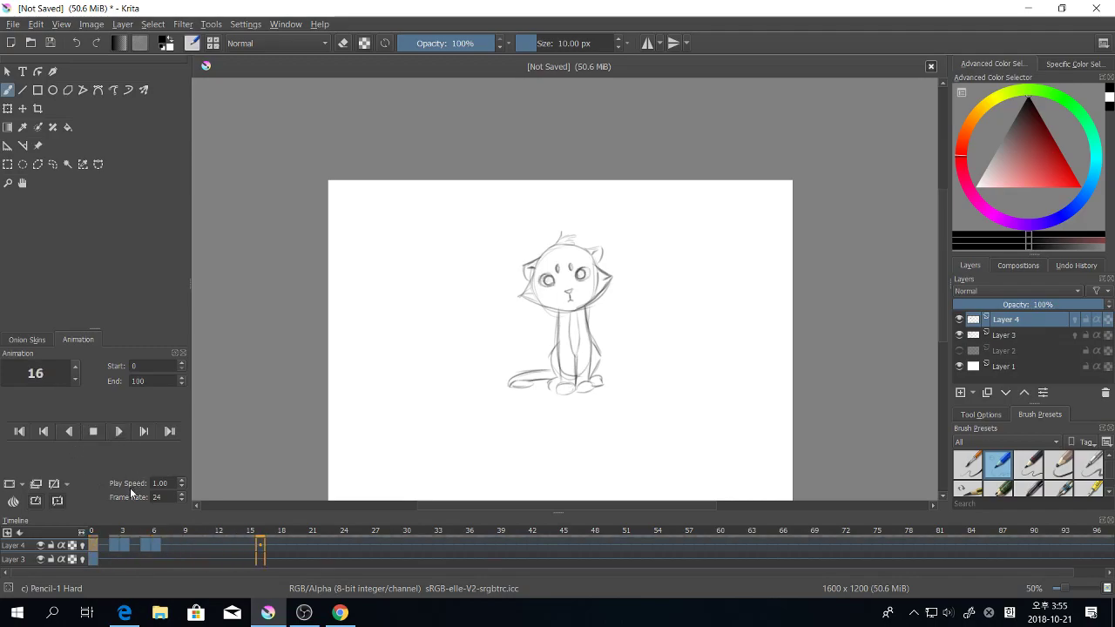
{"action": "left_click", "coordinate": [93, 431]}
Step: Set the frame rate to 12 and play back the blink at the slower speed
{"action": "left_click", "coordinate": [125, 546]}
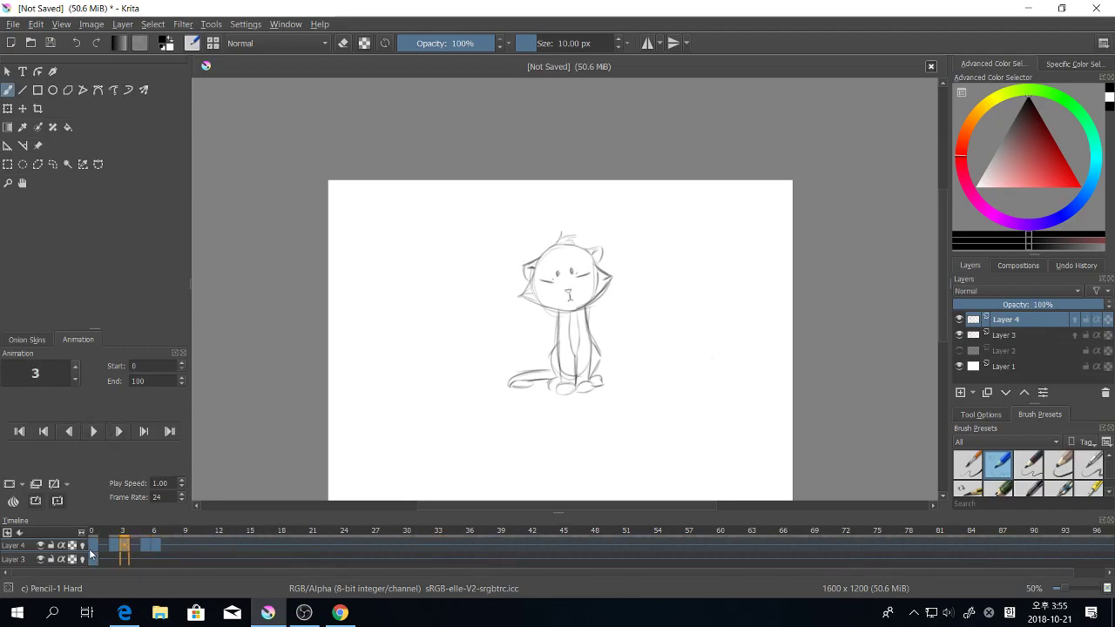
{"action": "left_click", "coordinate": [179, 501]}
{"action": "left_click", "coordinate": [182, 501]}
{"action": "left_click", "coordinate": [182, 501]}
{"action": "left_click", "coordinate": [182, 501]}
{"action": "left_click", "coordinate": [92, 432]}
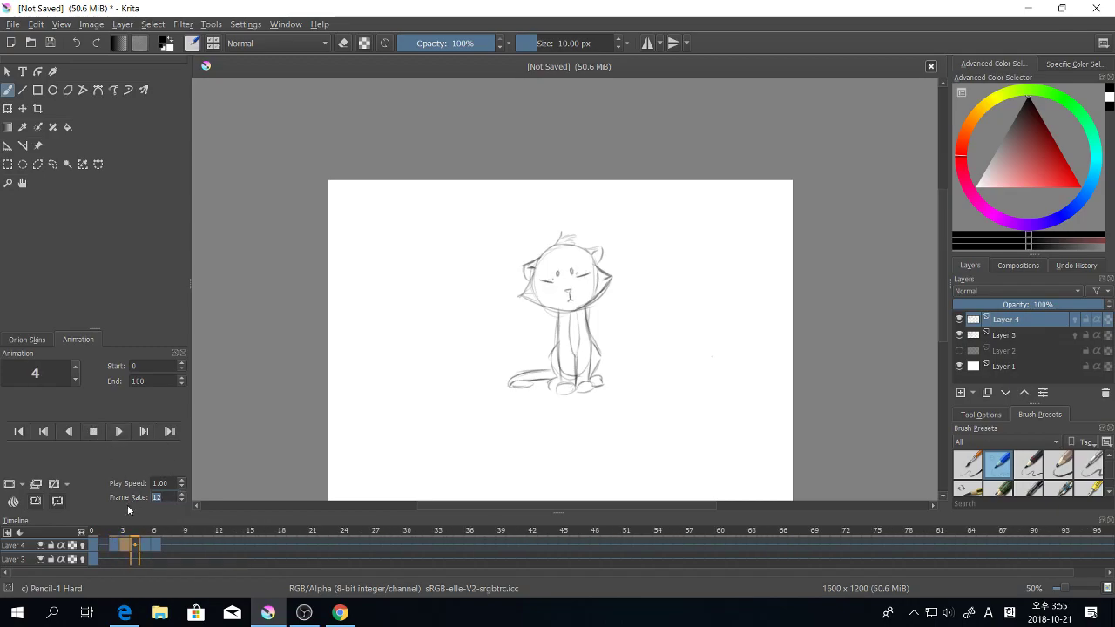
{"action": "left_click", "coordinate": [95, 435]}
{"action": "left_click", "coordinate": [95, 436]}
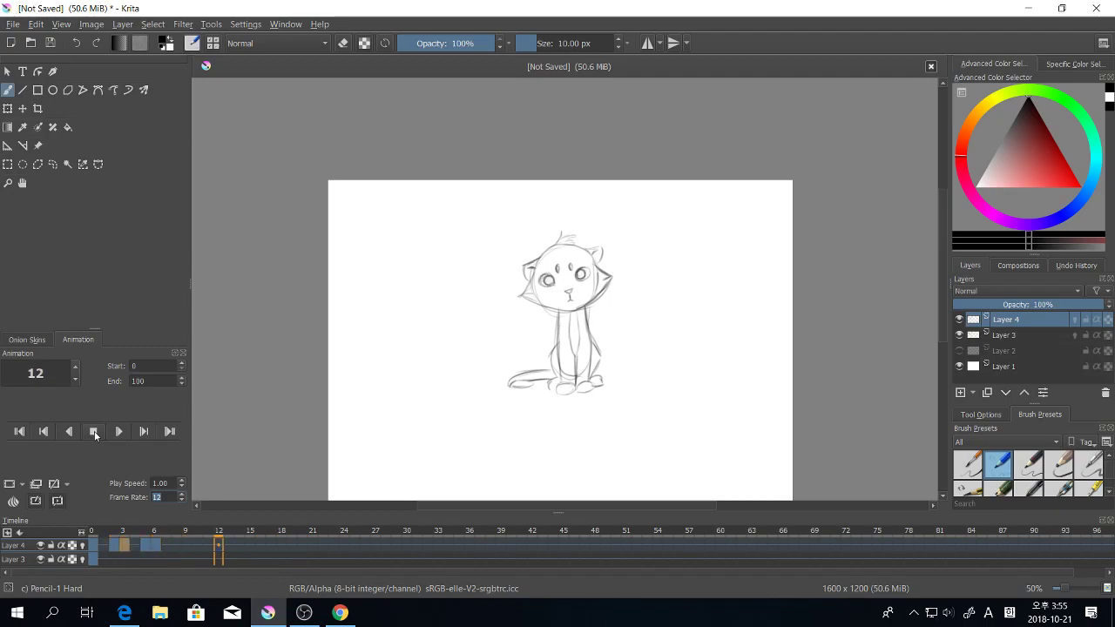
{"action": "left_click", "coordinate": [96, 433]}
{"action": "left_click", "coordinate": [96, 433]}
{"action": "left_click", "coordinate": [96, 433]}
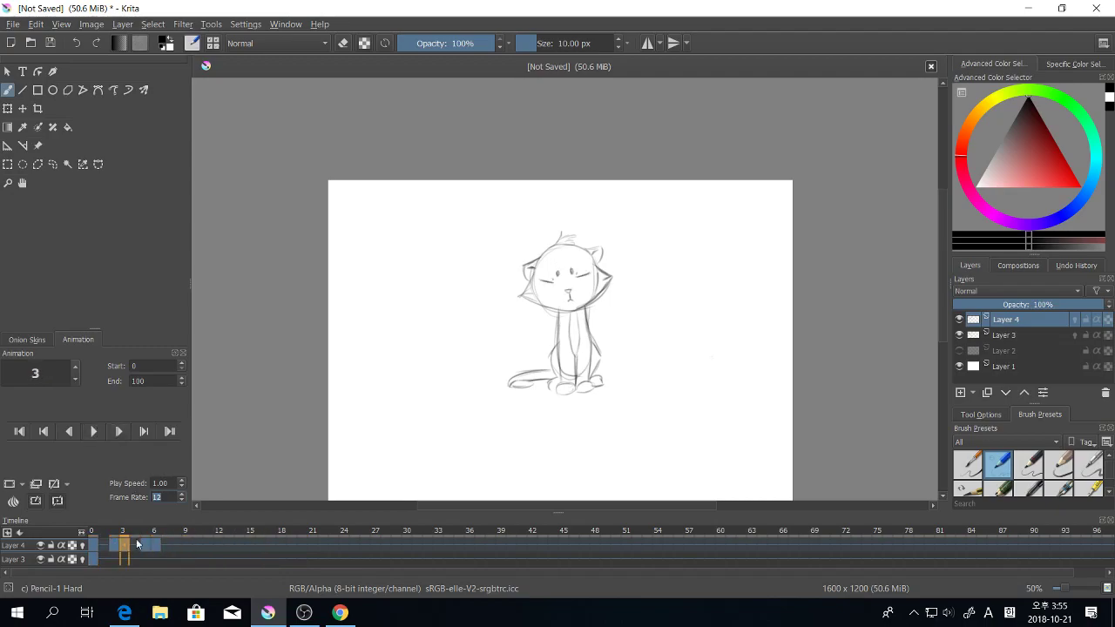
Step: Move Layer 4's four blink keyframes to frames 12, 13, 15 and 16, and play the animation from frame 0
{"action": "left_click", "coordinate": [103, 547]}
{"action": "left_click", "coordinate": [158, 547], "text": "shift"}
{"action": "left_click_drag", "start_coordinate": [160, 547], "coordinate": [263, 548]}
{"action": "left_click", "coordinate": [95, 556]}
{"action": "left_click", "coordinate": [94, 431]}
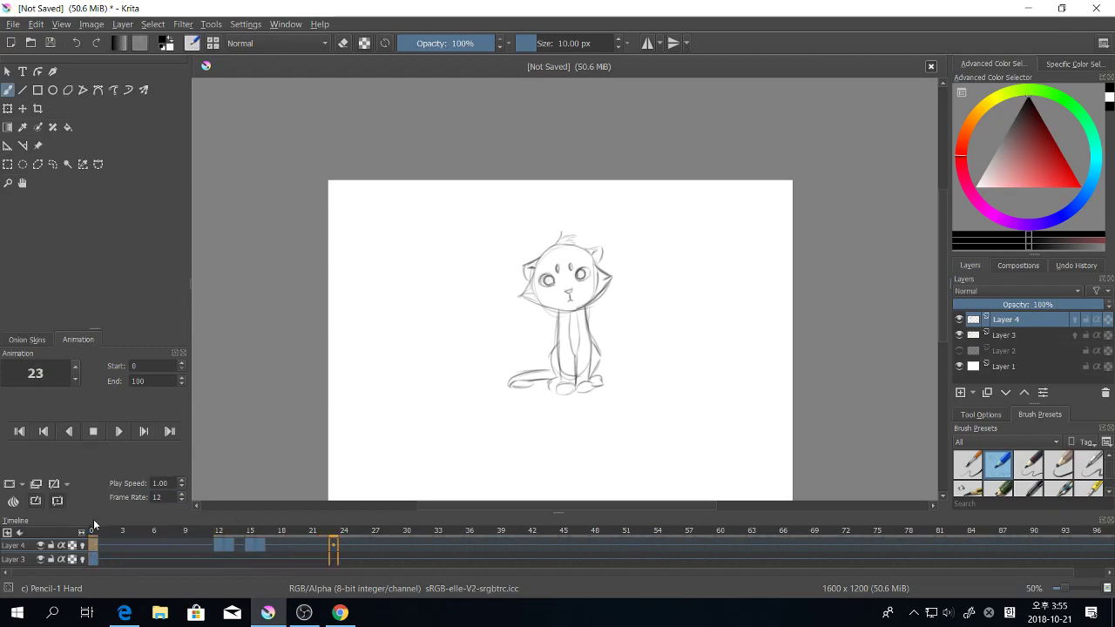
{"action": "key", "text": "space"}
{"action": "left_click", "coordinate": [93, 431]}
{"action": "left_click", "coordinate": [93, 432]}
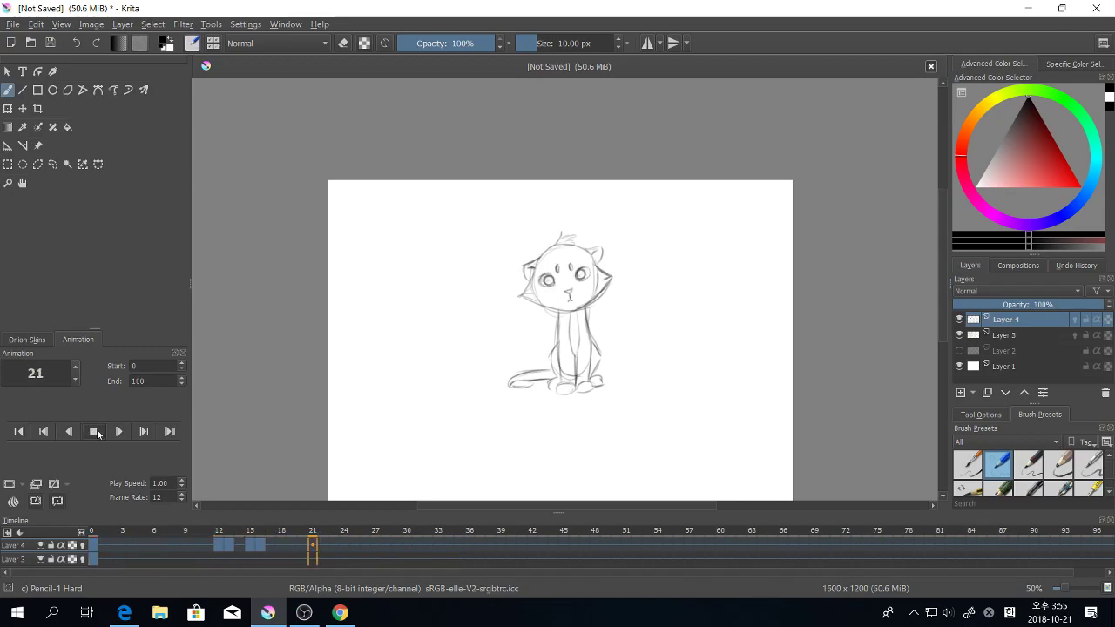
{"action": "left_click", "coordinate": [93, 432]}
Step: Set the animation's end frame to 27 and play the shortened loop
{"action": "left_click", "coordinate": [301, 546]}
{"action": "left_click", "coordinate": [490, 540]}
{"action": "left_click", "coordinate": [480, 549]}
{"action": "left_click", "coordinate": [459, 549]}
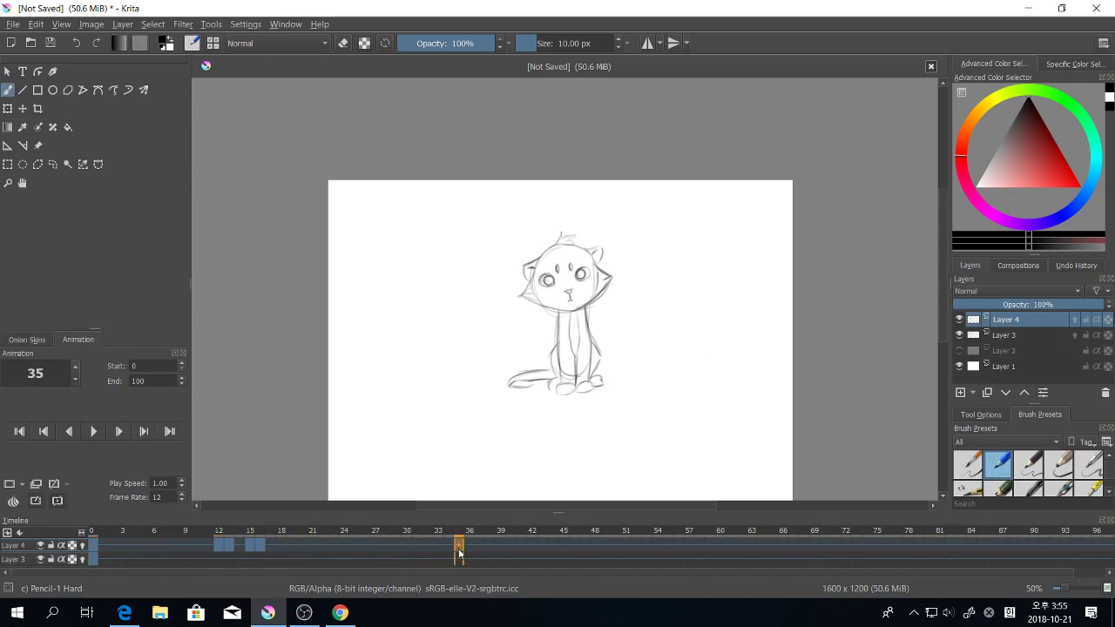
{"action": "left_click", "coordinate": [375, 546]}
{"action": "left_click_drag", "start_coordinate": [155, 381], "coordinate": [90, 461]}
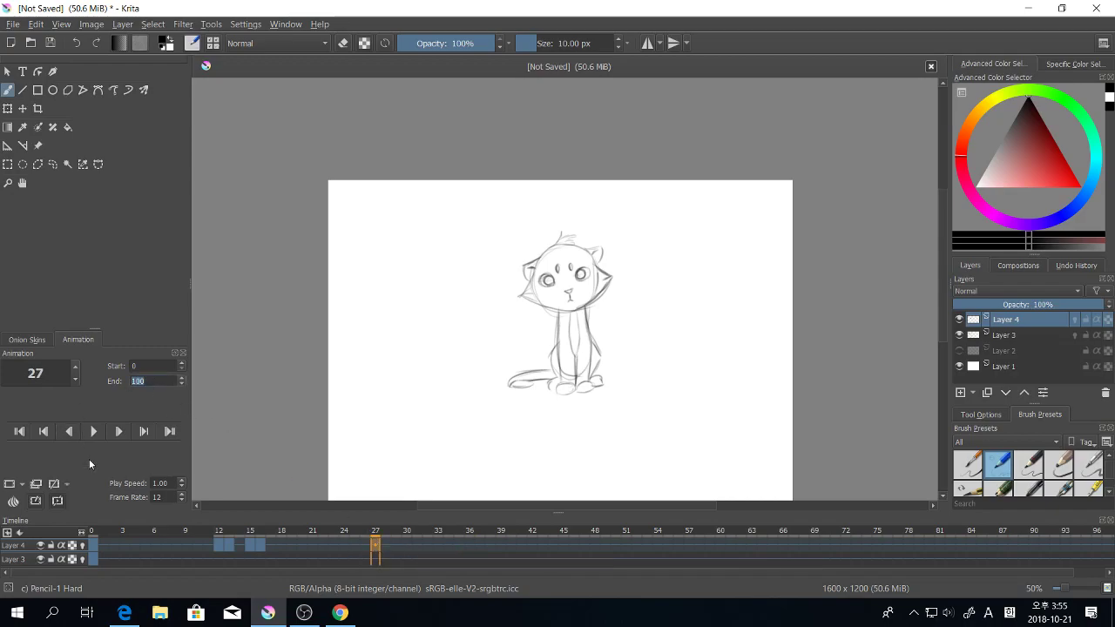
{"action": "type", "text": "27"}
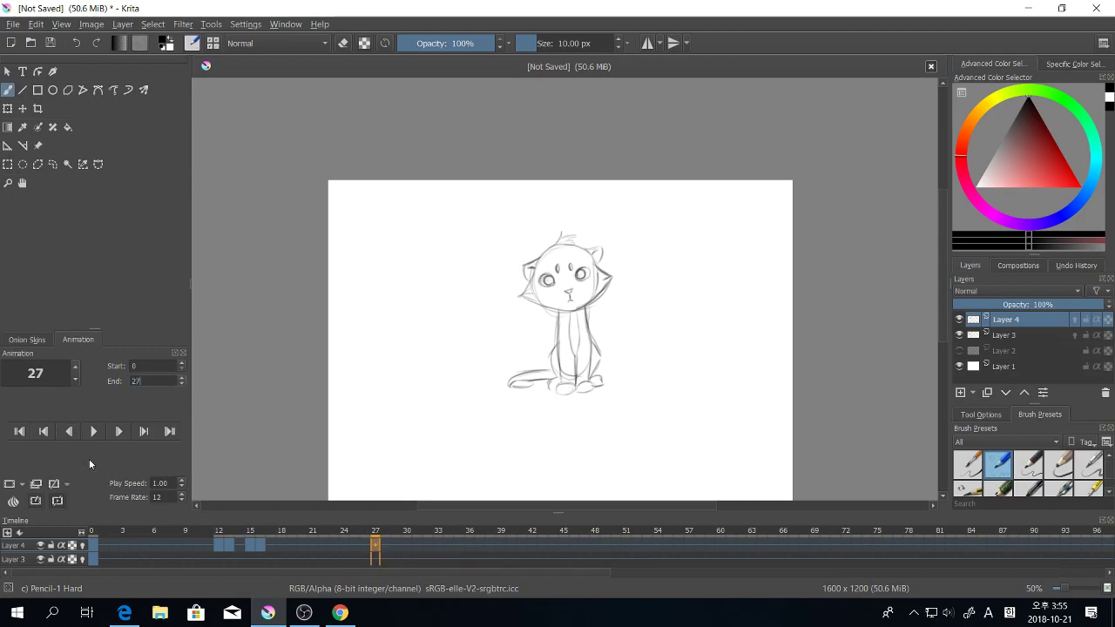
{"action": "key", "text": "Return"}
{"action": "left_click", "coordinate": [93, 431]}
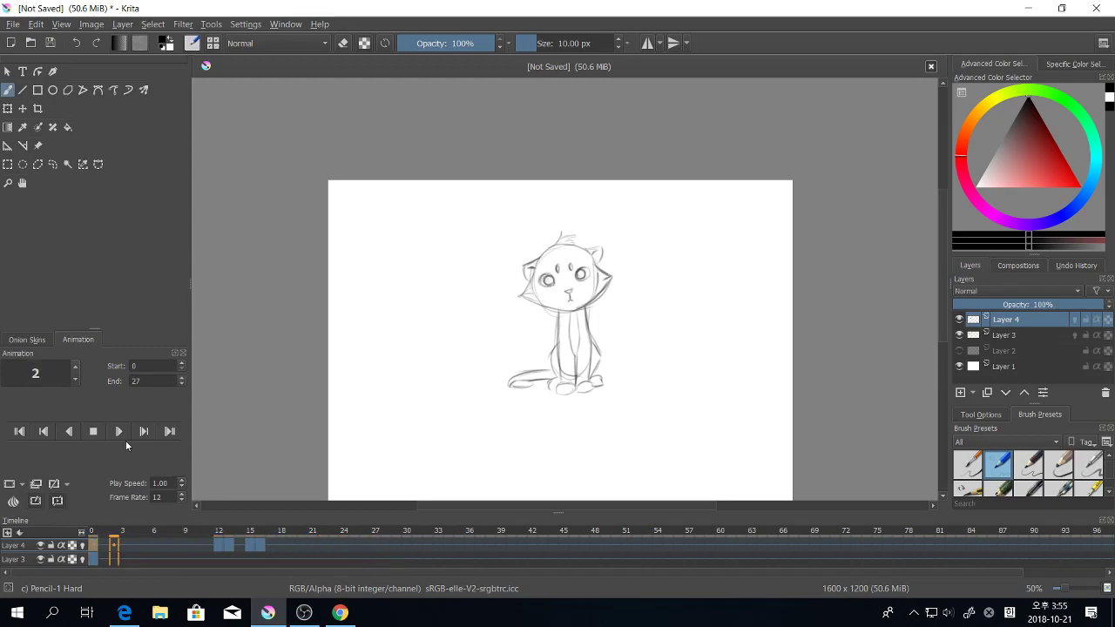
{"action": "key", "text": "minus"}
{"action": "left_click_drag", "start_coordinate": [713, 351], "coordinate": [716, 388]}
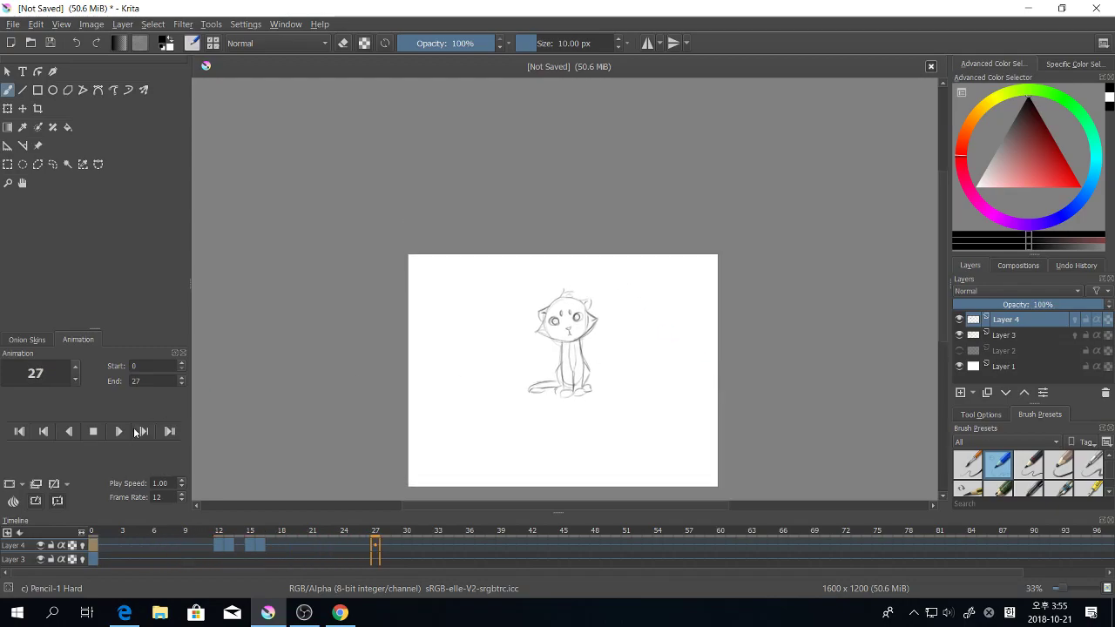
{"action": "left_click", "coordinate": [94, 432]}
{"action": "scroll", "coordinate": [701, 292], "scroll_direction": "up", "scroll_amount": 1}
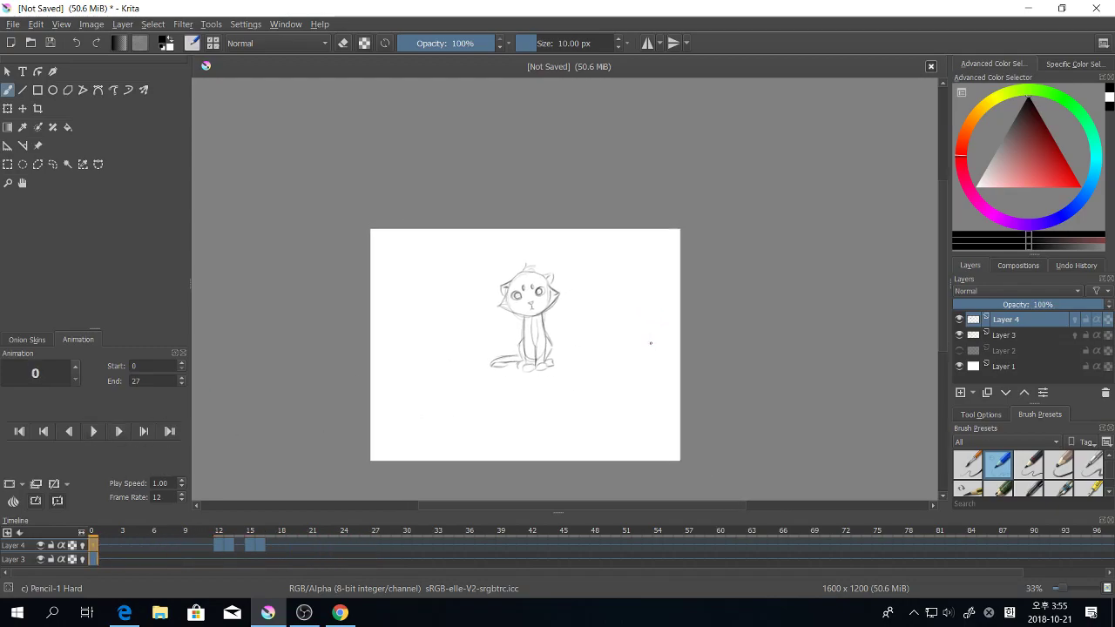
{"action": "left_click_drag", "start_coordinate": [630, 427], "coordinate": [637, 403]}
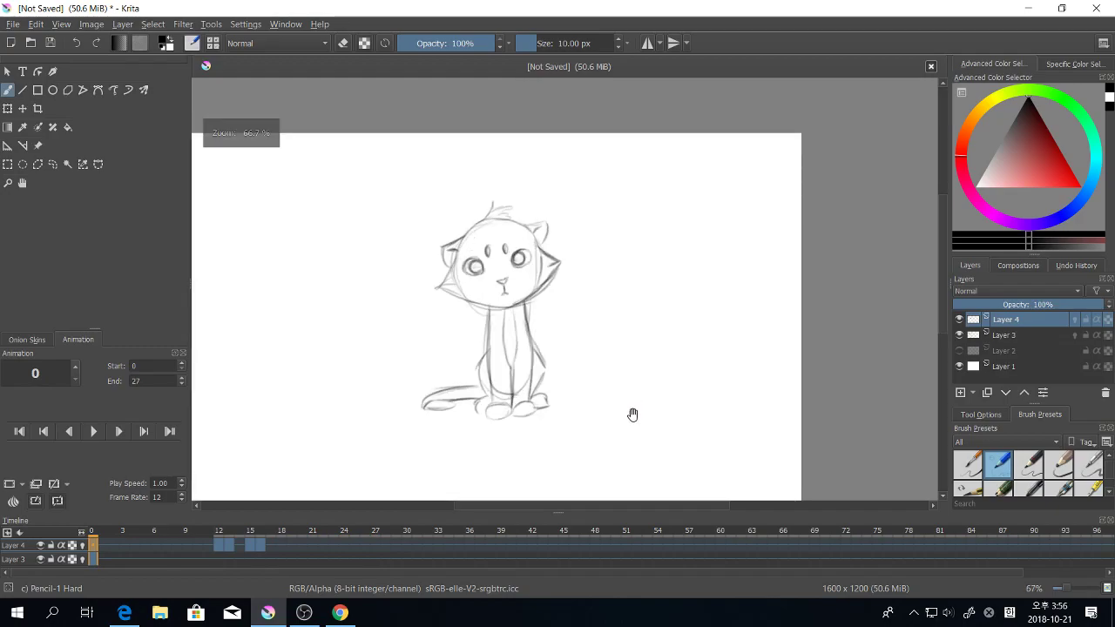
{"action": "scroll", "coordinate": [618, 396], "scroll_direction": "up", "scroll_amount": 1}
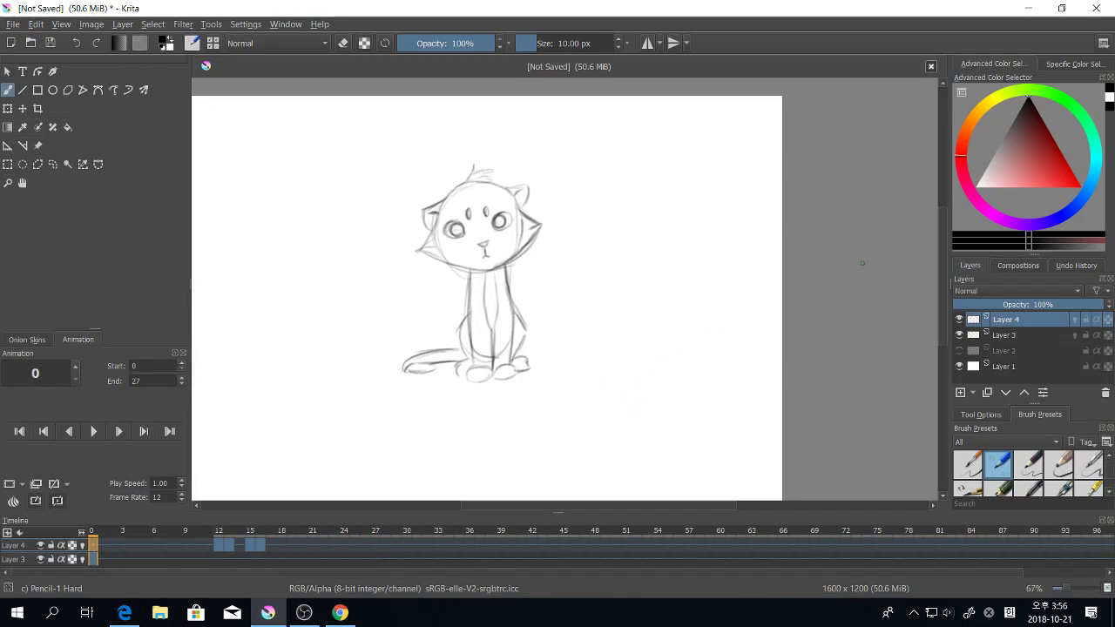
{"action": "left_click_drag", "start_coordinate": [590, 285], "coordinate": [567, 362]}
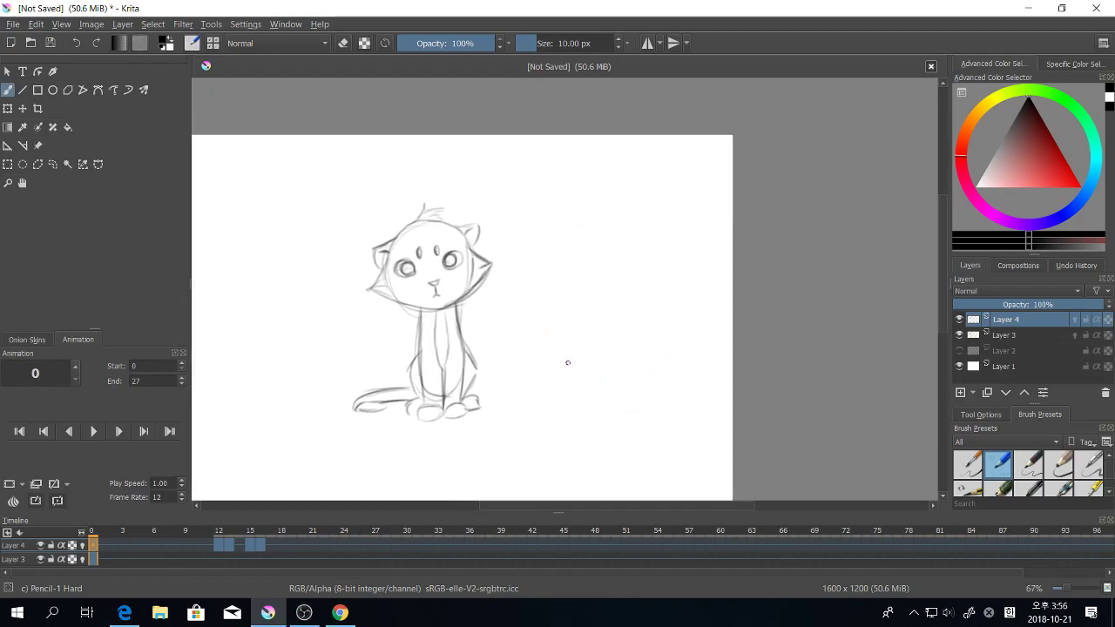
Step: Save the document as kitty.kra in a new Desktop folder named cats
{"action": "key", "text": "ctrl+s"}
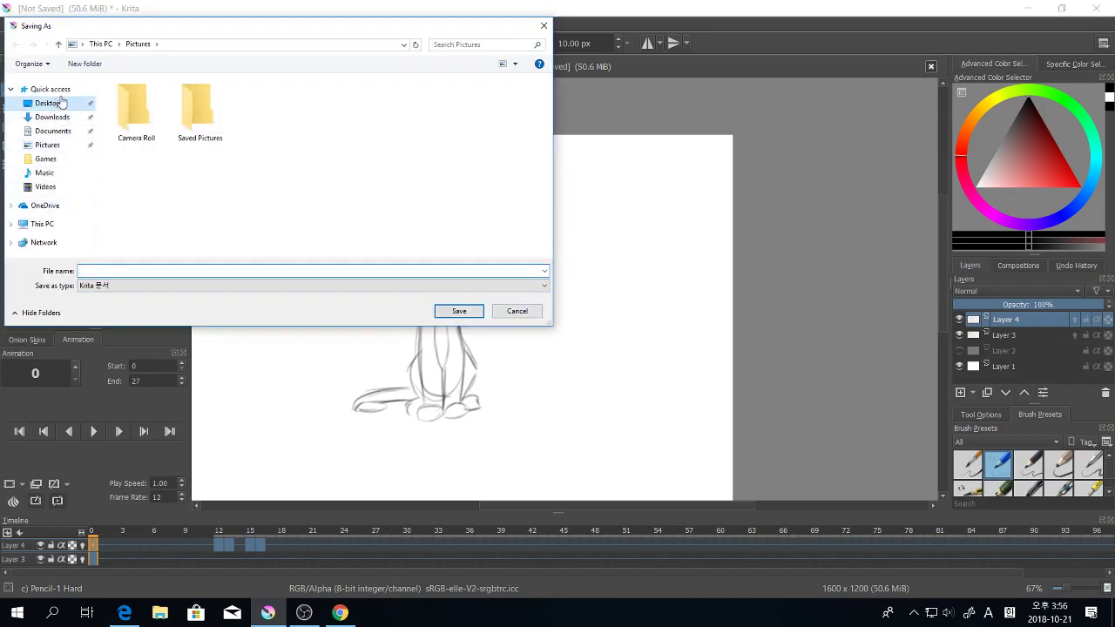
{"action": "left_click", "coordinate": [61, 102]}
{"action": "right_click", "coordinate": [273, 145]}
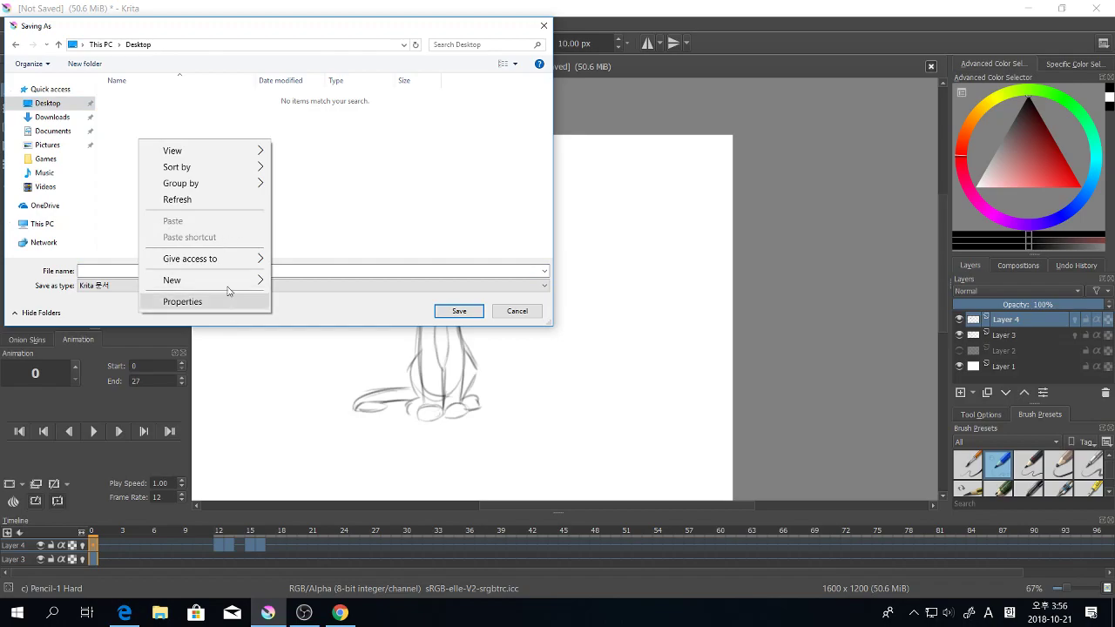
{"action": "mouse_move", "coordinate": [251, 279]}
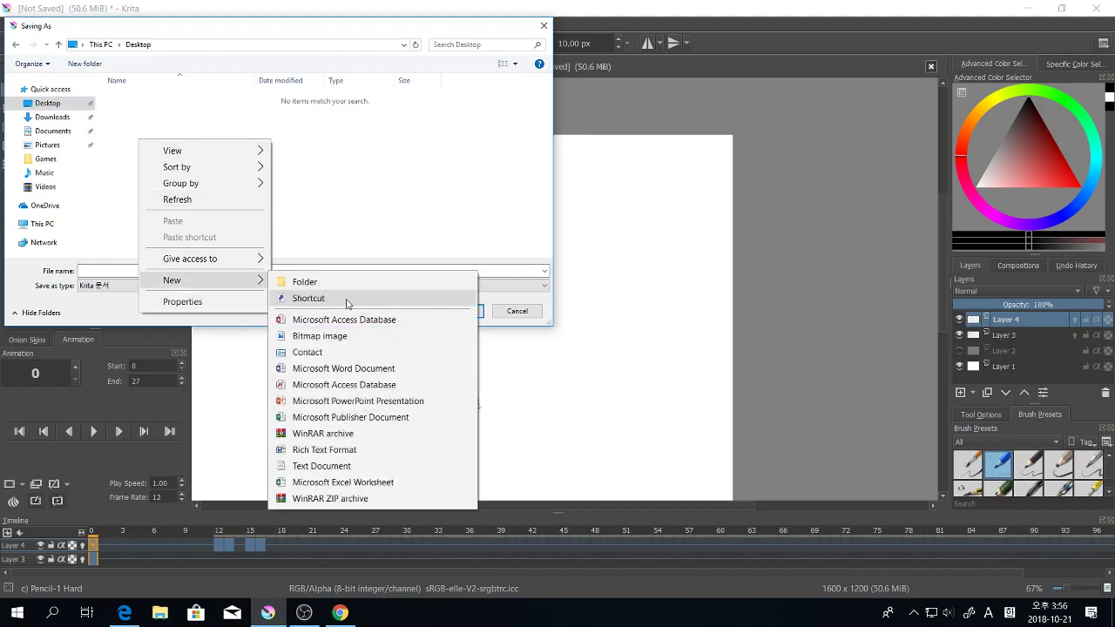
{"action": "left_click", "coordinate": [305, 282]}
{"action": "type", "text": "ca"}
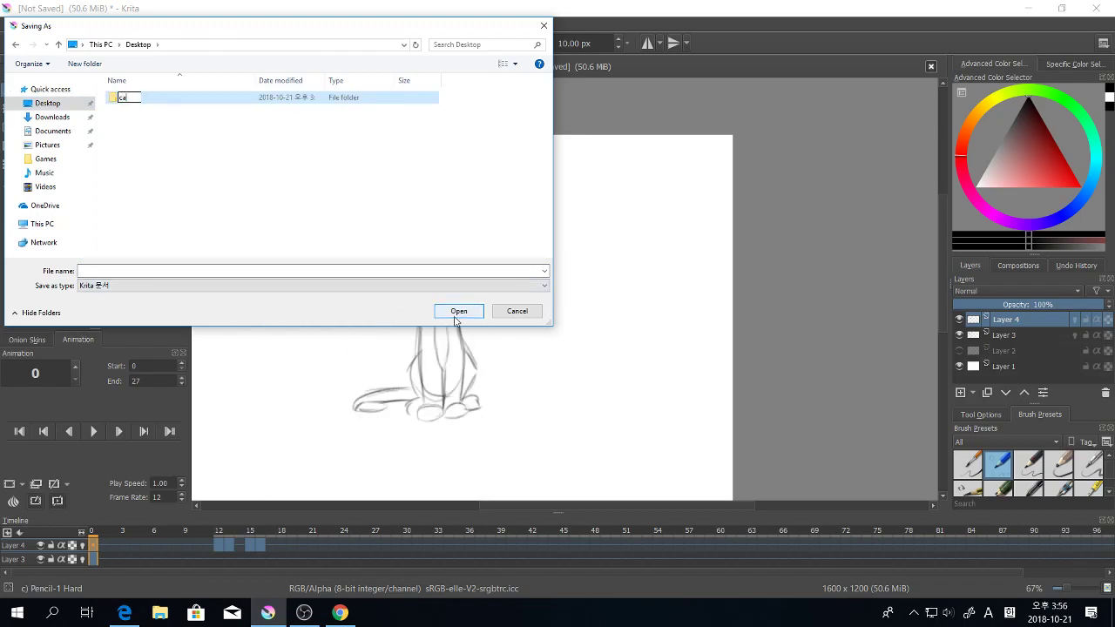
{"action": "type", "text": "ts!?"}
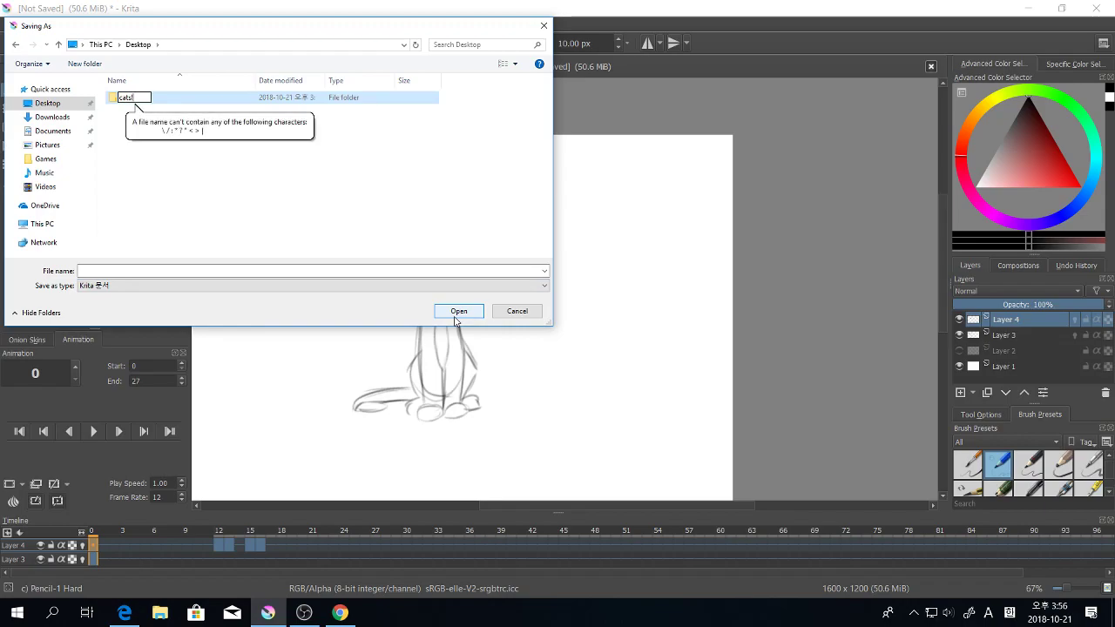
{"action": "key", "text": "BackSpace"}
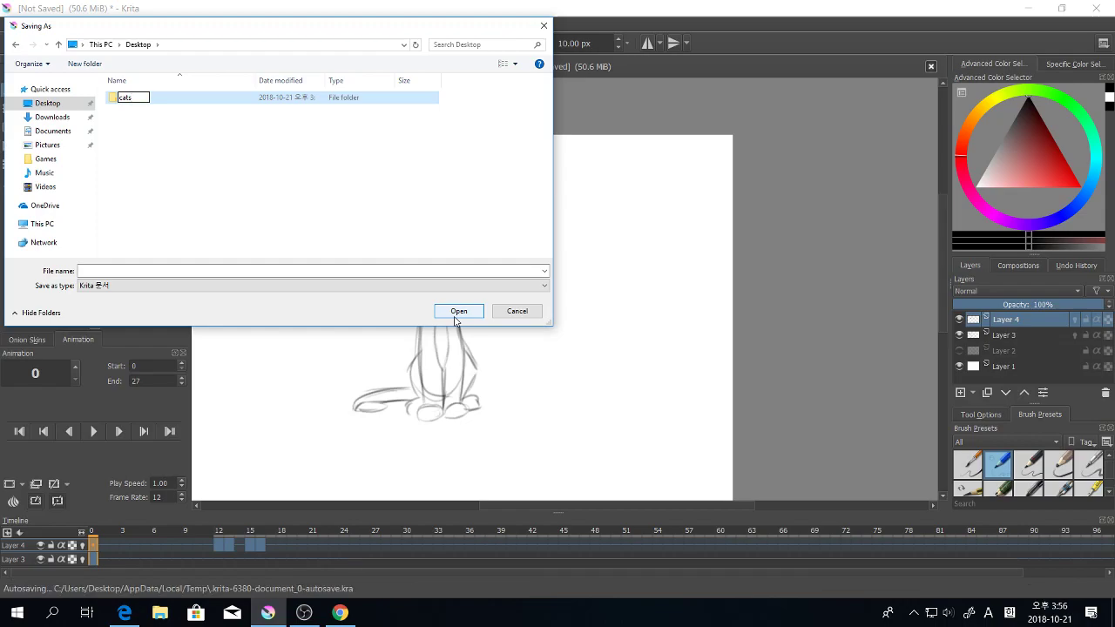
{"action": "key", "text": "Return"}
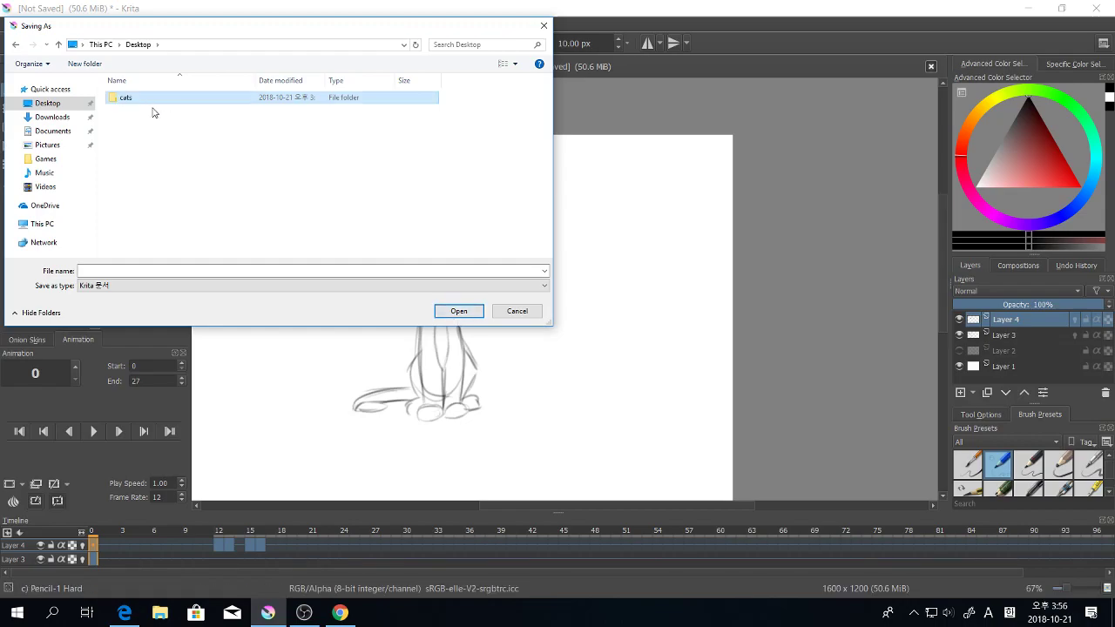
{"action": "double_click", "coordinate": [149, 98]}
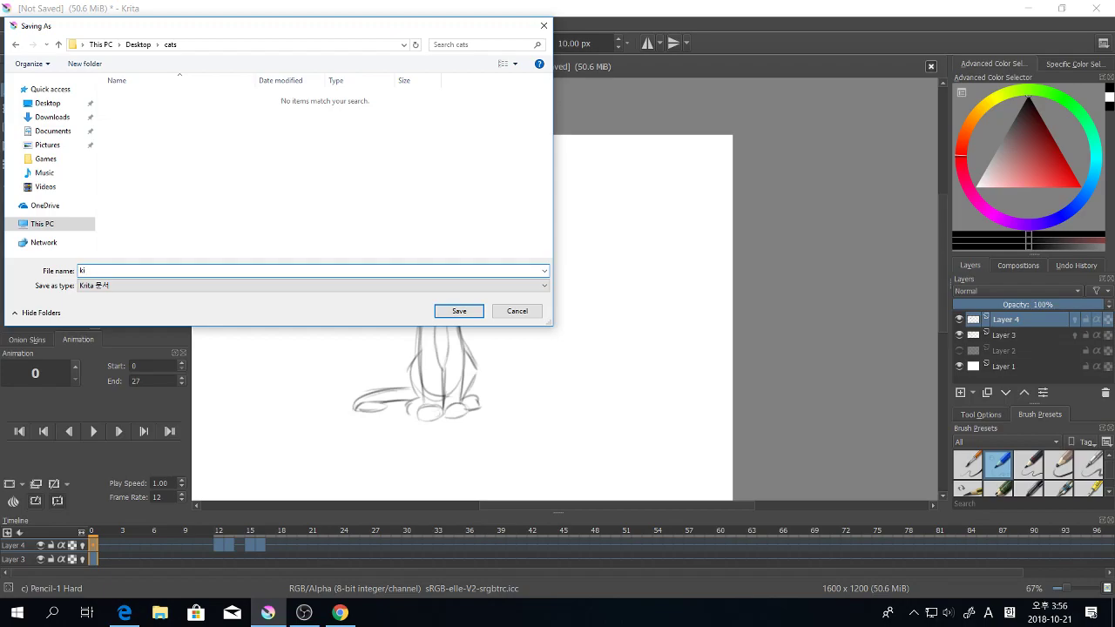
{"action": "key", "text": "Return"}
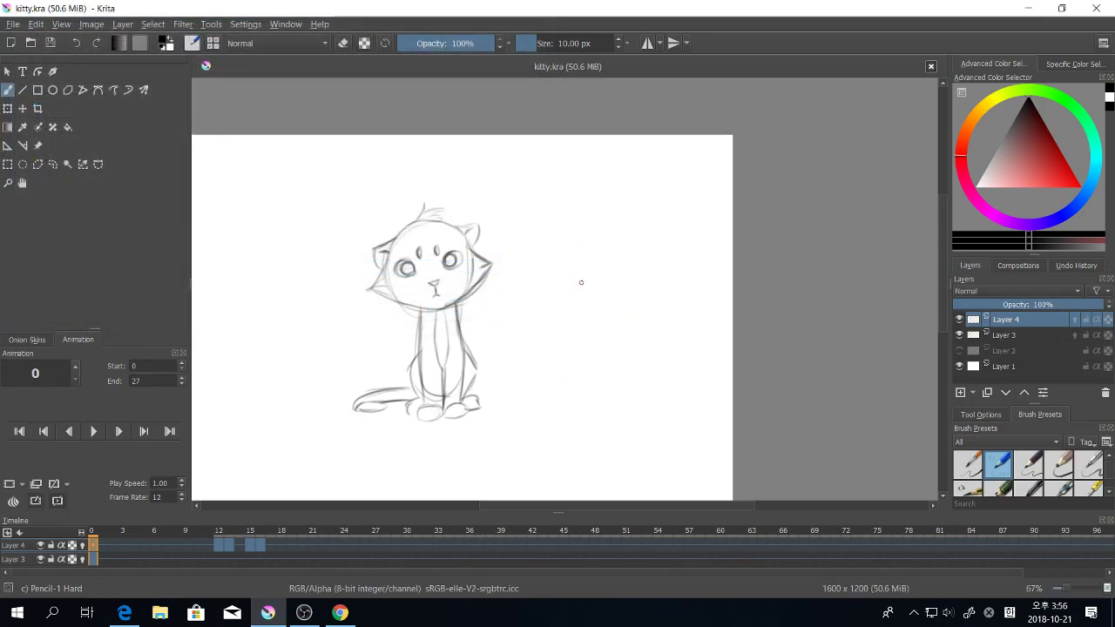
Step: Hide Layers 3 and 4, move Layer 4 below Layer 3, and add a new empty layer on top of the stack
{"action": "key", "text": "minus"}
{"action": "left_click_drag", "start_coordinate": [604, 329], "coordinate": [665, 308]}
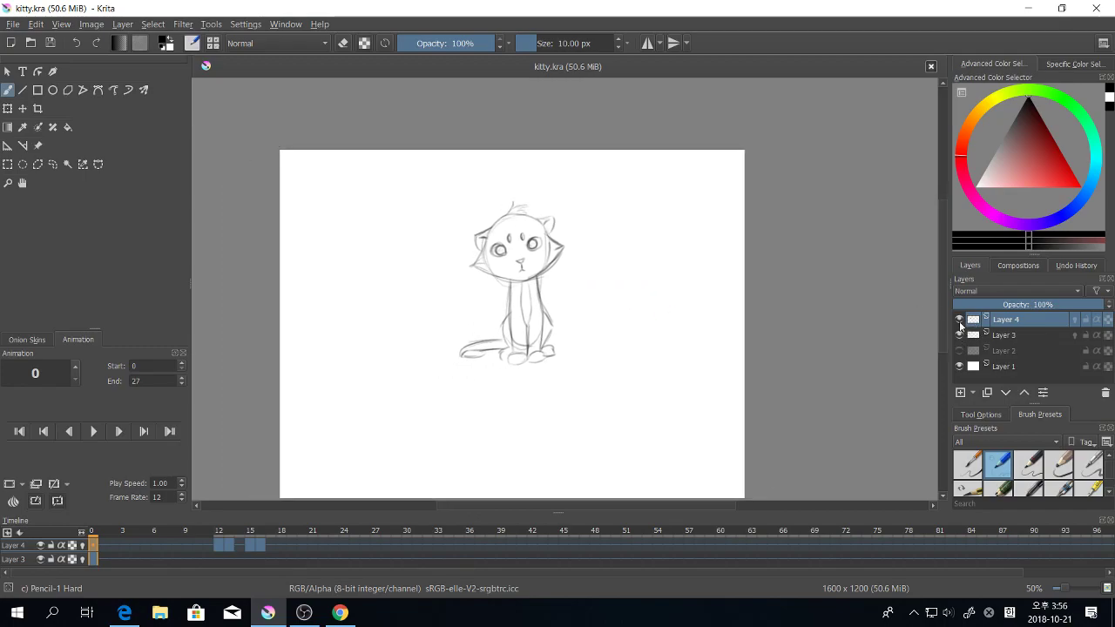
{"action": "left_click", "coordinate": [959, 320]}
{"action": "left_click", "coordinate": [1005, 393]}
{"action": "left_click", "coordinate": [960, 319]}
{"action": "left_click", "coordinate": [960, 392]}
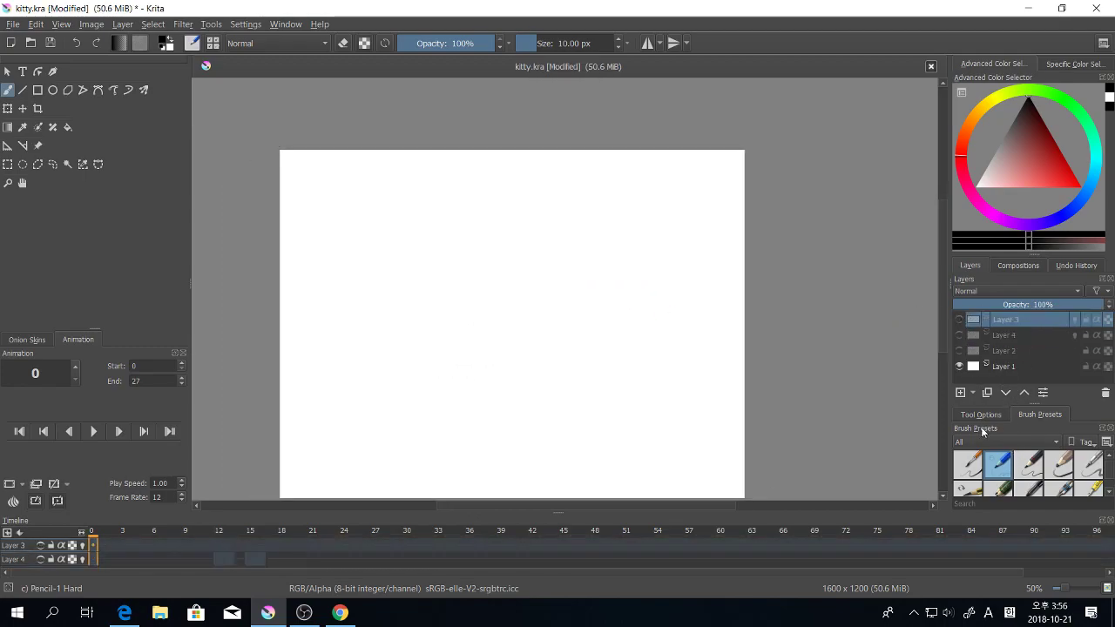
{"action": "mouse_move", "coordinate": [647, 319]}
{"action": "left_mouse_down"}
{"action": "mouse_move", "coordinate": [682, 327]}
{"action": "mouse_move", "coordinate": [653, 352]}
{"action": "mouse_move", "coordinate": [611, 331]}
{"action": "mouse_move", "coordinate": [638, 354]}
{"action": "mouse_move", "coordinate": [667, 350]}
{"action": "left_mouse_up"}
{"action": "key", "text": "ctrl+z"}
Step: Sketch the roughly square front face of a box in the lower middle of the canvas on Layer 5
{"action": "key", "text": "plus"}
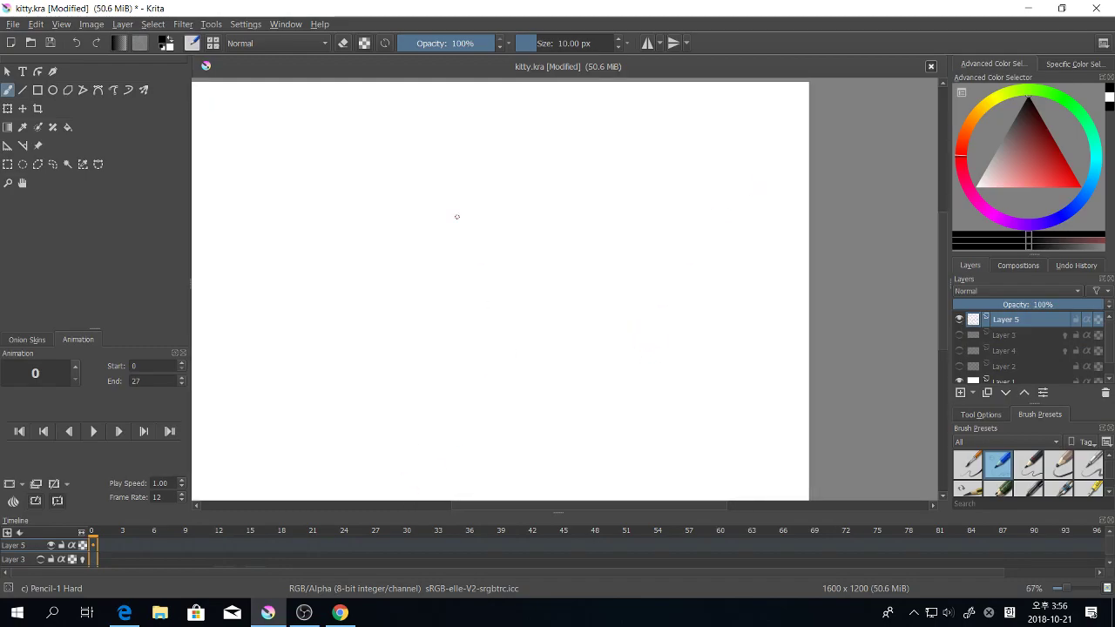
{"action": "left_click_drag", "start_coordinate": [518, 245], "coordinate": [660, 238]}
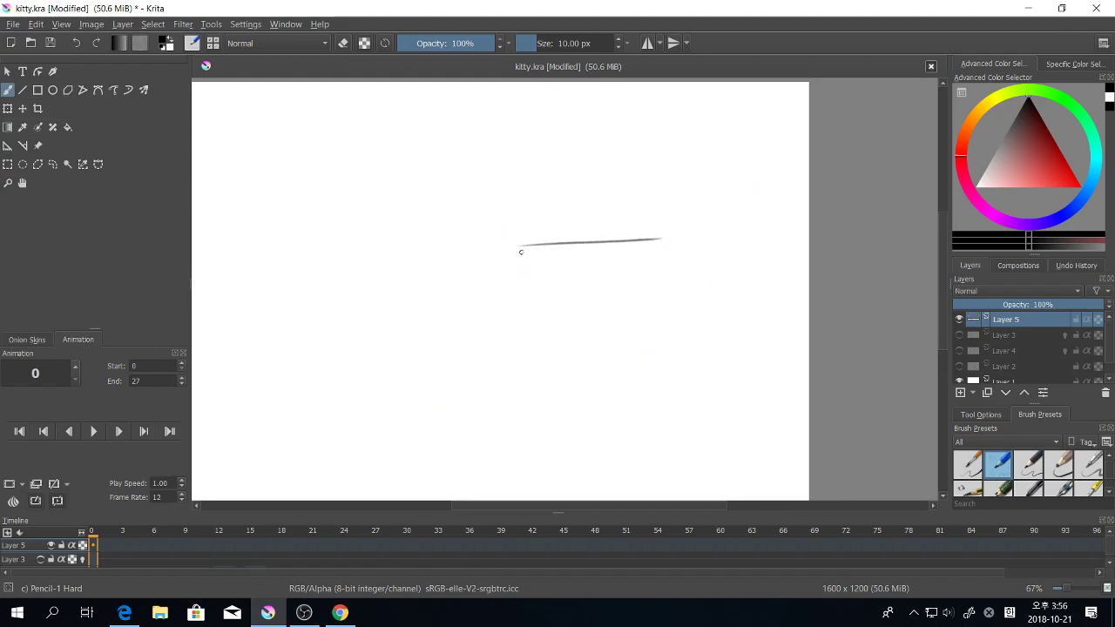
{"action": "left_click_drag", "start_coordinate": [518, 244], "coordinate": [523, 349]}
{"action": "left_click_drag", "start_coordinate": [661, 238], "coordinate": [658, 344]}
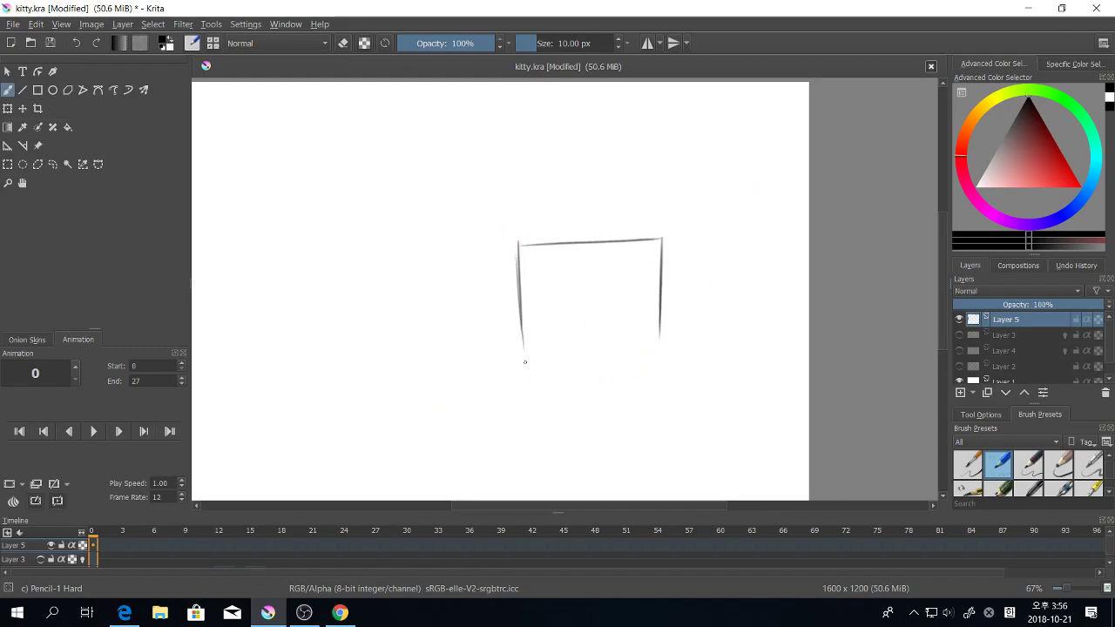
{"action": "left_click_drag", "start_coordinate": [524, 361], "coordinate": [641, 365]}
{"action": "left_click_drag", "start_coordinate": [658, 359], "coordinate": [616, 366]}
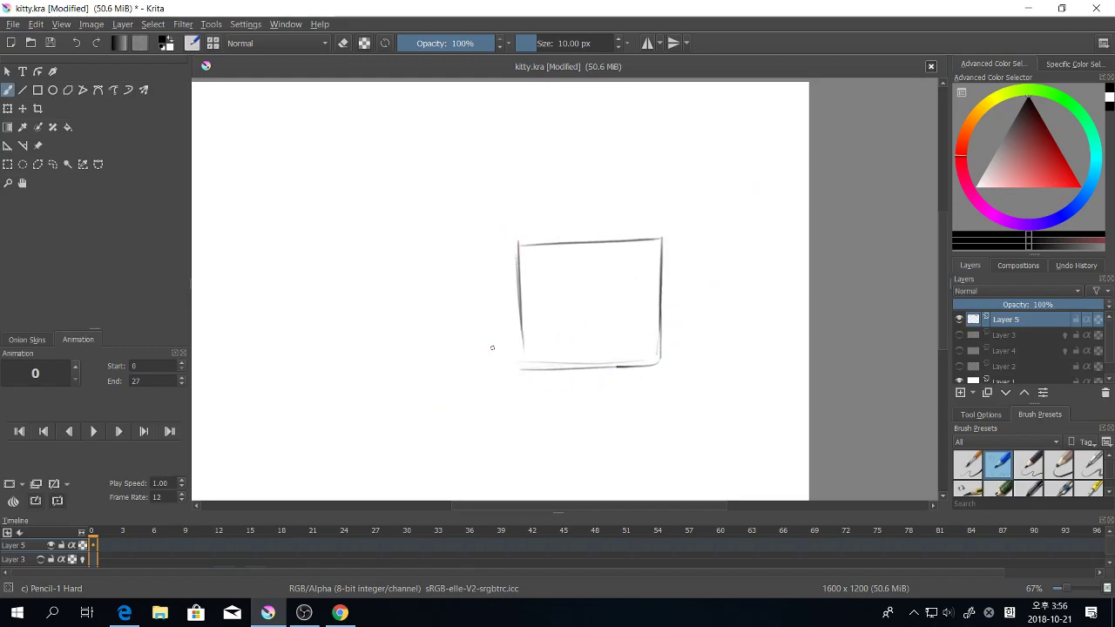
{"action": "left_click_drag", "start_coordinate": [518, 272], "coordinate": [519, 368]}
Step: Draw the box's narrow left side with short slanted edges receding from the front face's corners
{"action": "left_click_drag", "start_coordinate": [646, 375], "coordinate": [670, 406]}
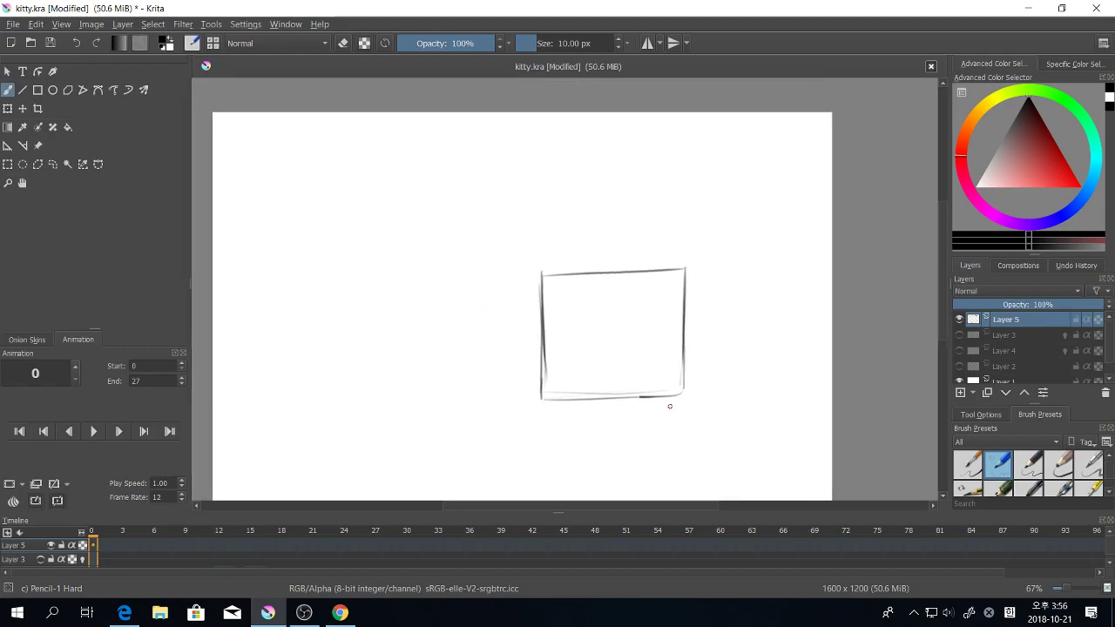
{"action": "mouse_move", "coordinate": [542, 274]}
{"action": "left_mouse_down"}
{"action": "mouse_move", "coordinate": [520, 291]}
{"action": "mouse_move", "coordinate": [517, 375]}
{"action": "left_mouse_up"}
{"action": "left_click_drag", "start_coordinate": [743, 368], "coordinate": [724, 364]}
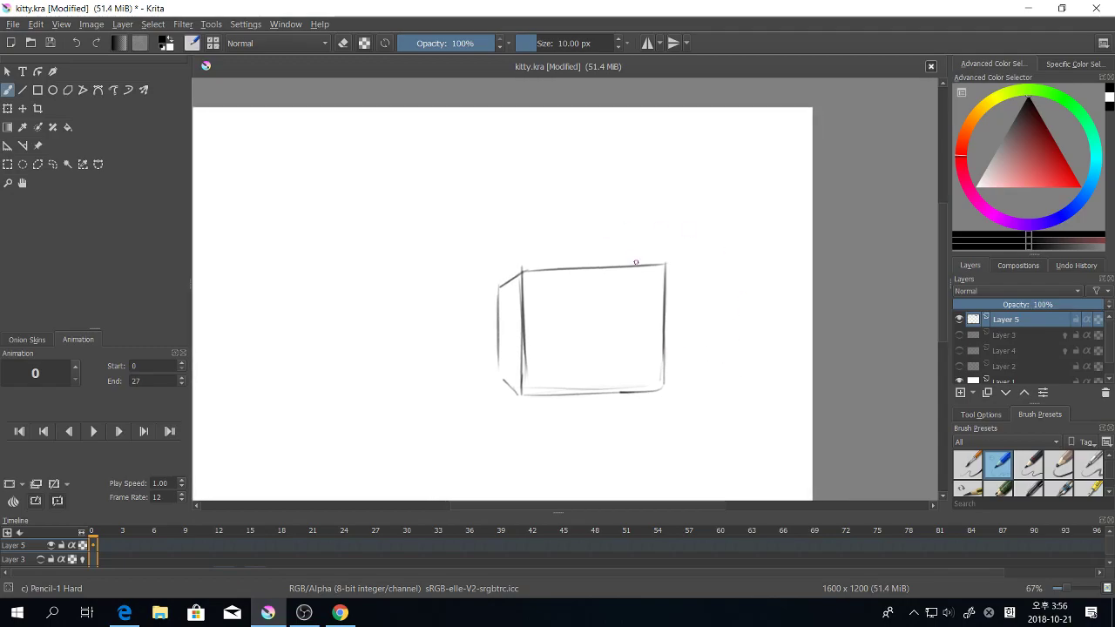
Step: Sketch the box's hidden back edges in perspective, including the rear vertical, the far top edge and the far bottom edge
{"action": "left_click_drag", "start_coordinate": [629, 280], "coordinate": [658, 266]}
{"action": "left_click_drag", "start_coordinate": [541, 286], "coordinate": [612, 286]}
{"action": "mouse_move", "coordinate": [620, 370]}
{"action": "left_mouse_down"}
{"action": "mouse_move", "coordinate": [658, 385]}
{"action": "mouse_move", "coordinate": [572, 373]}
{"action": "mouse_move", "coordinate": [493, 378]}
{"action": "left_mouse_up"}
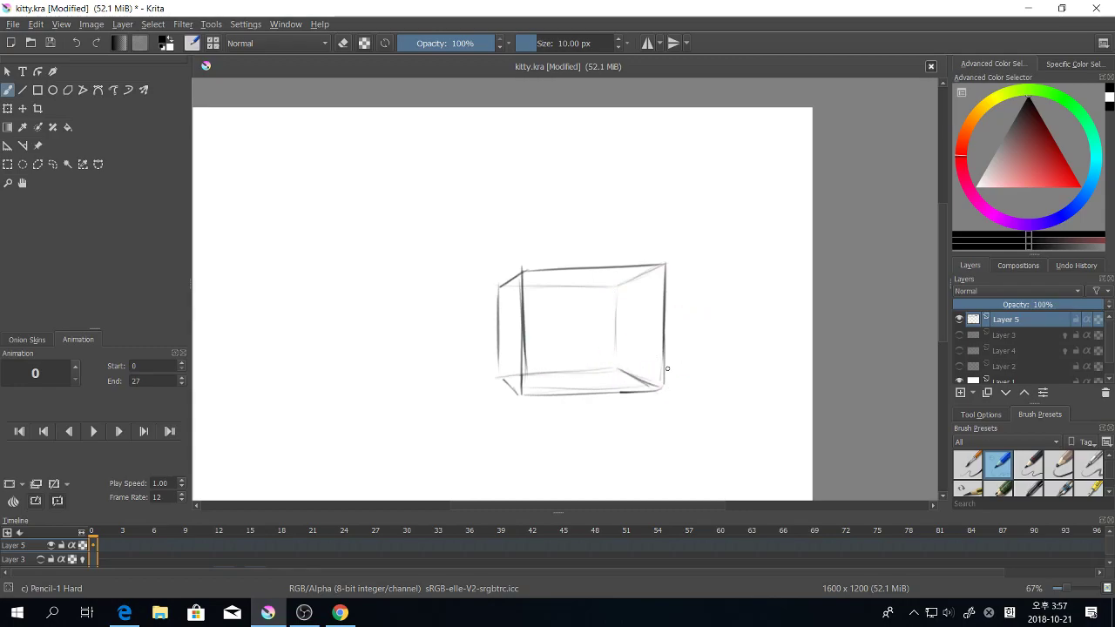
{"action": "left_click_drag", "start_coordinate": [778, 372], "coordinate": [802, 370]}
{"action": "left_click_drag", "start_coordinate": [521, 377], "coordinate": [667, 366]}
{"action": "left_click_drag", "start_coordinate": [642, 284], "coordinate": [641, 352]}
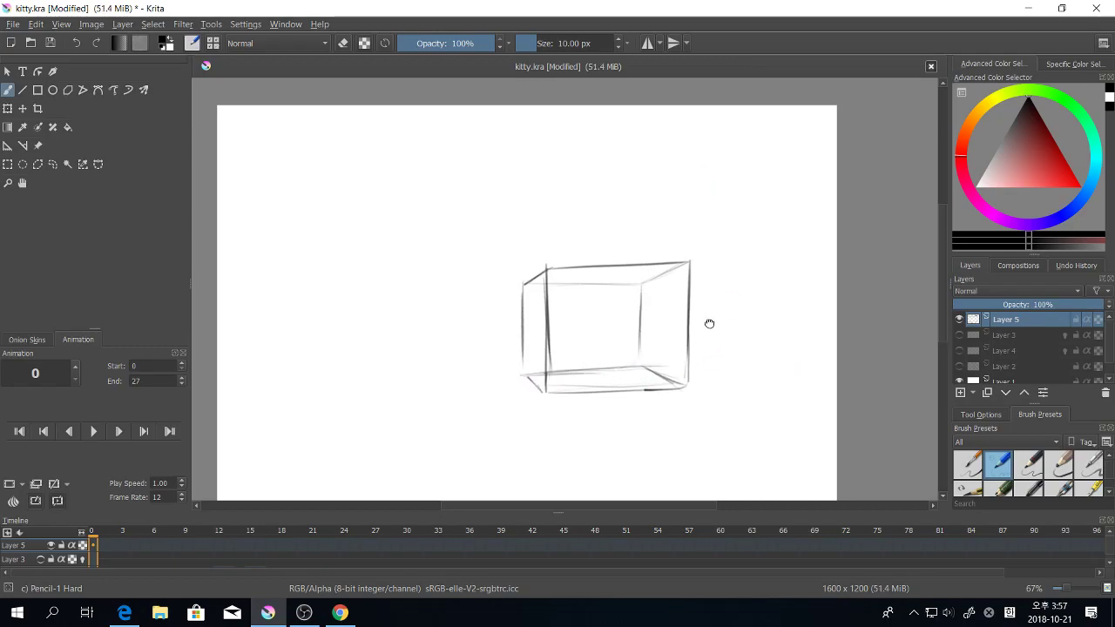
Step: Fade the box's hidden back edges with the eraser, ending at 26.83 px size and 54% opacity
{"action": "left_click_drag", "start_coordinate": [709, 324], "coordinate": [703, 361]}
{"action": "key", "text": "e"}
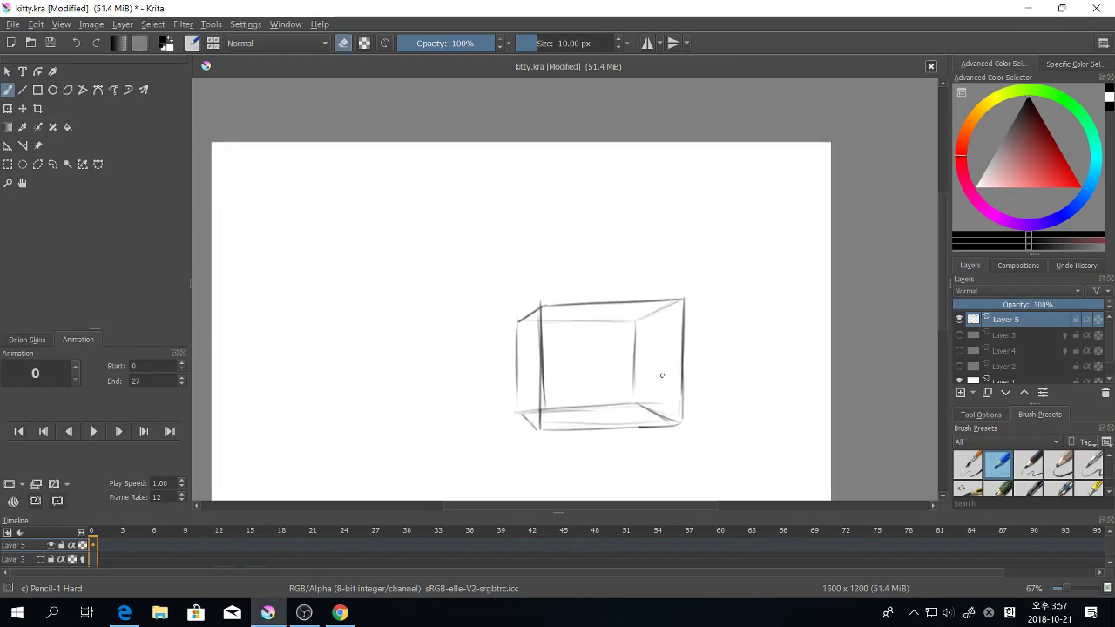
{"action": "left_click_drag", "start_coordinate": [562, 44], "coordinate": [561, 44]}
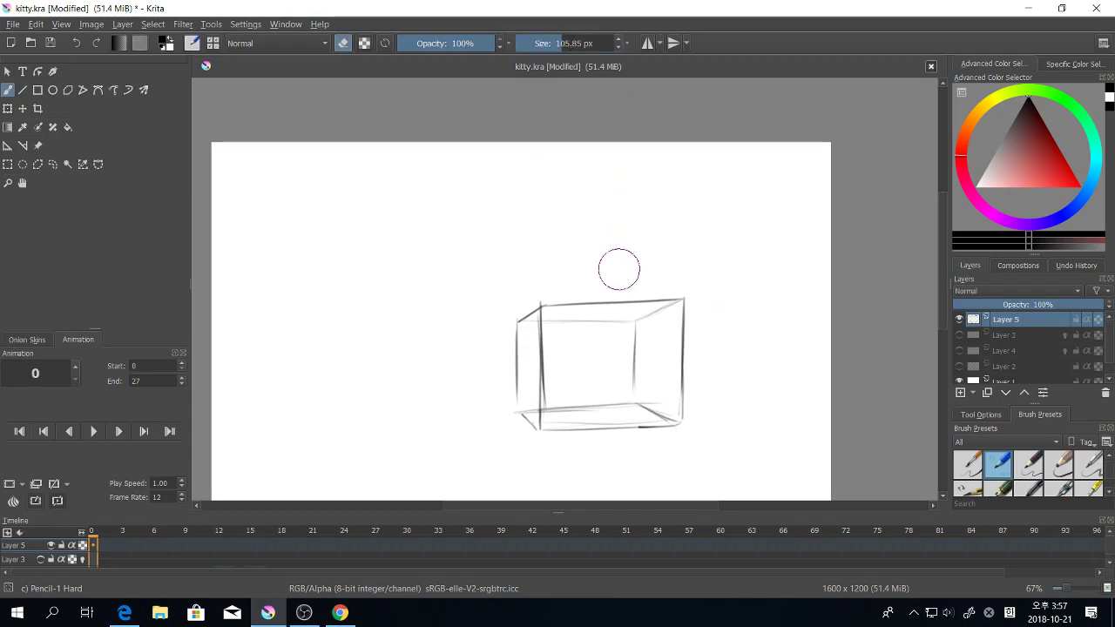
{"action": "left_click", "coordinate": [430, 44]}
{"action": "left_click_drag", "start_coordinate": [639, 363], "coordinate": [627, 393]}
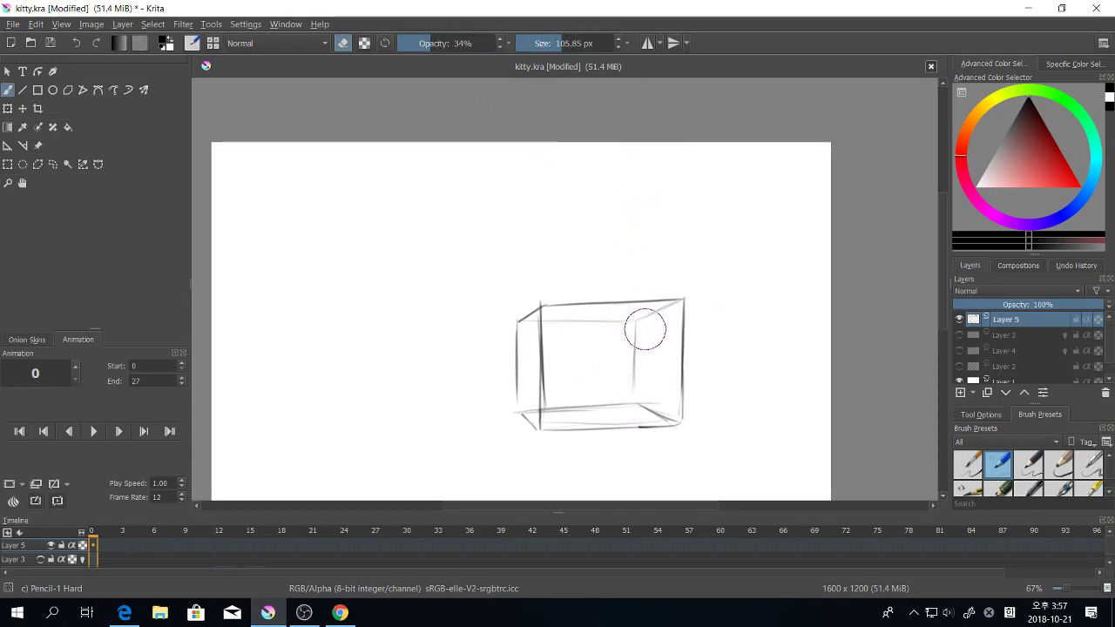
{"action": "left_click", "coordinate": [545, 43]}
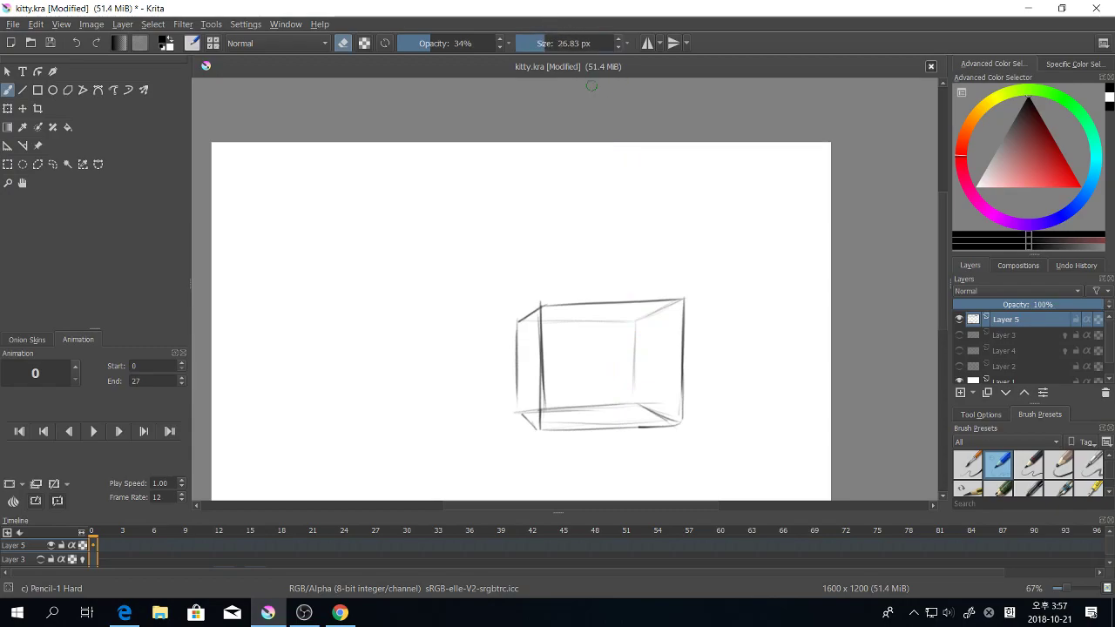
{"action": "left_click_drag", "start_coordinate": [424, 42], "coordinate": [455, 43]}
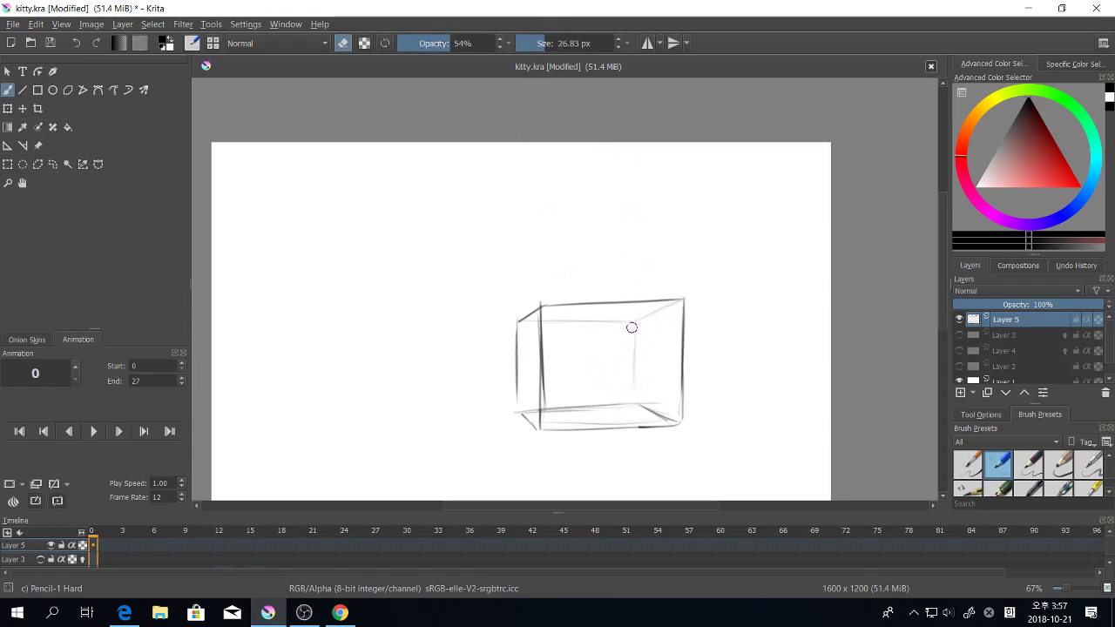
{"action": "mouse_move", "coordinate": [548, 406]}
{"action": "left_mouse_down"}
{"action": "mouse_move", "coordinate": [617, 411]}
{"action": "mouse_move", "coordinate": [523, 407]}
{"action": "left_mouse_up"}
{"action": "left_click_drag", "start_coordinate": [634, 400], "coordinate": [645, 411]}
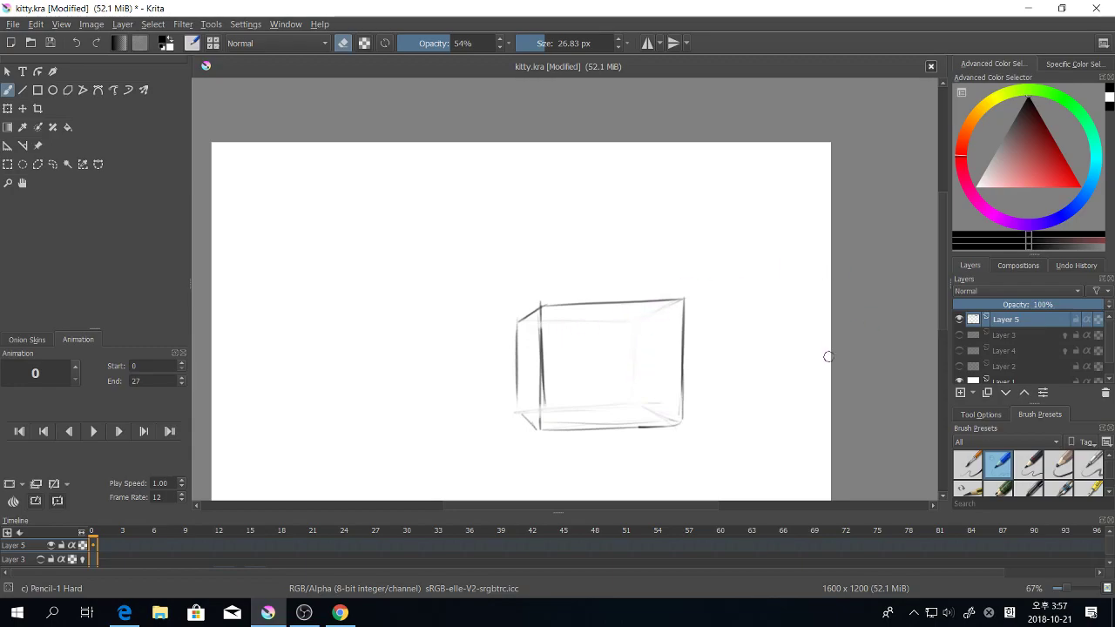
Step: Return to the 10 px pencil at 60% opacity and darken the box's front-left vertical edge and top front edge
{"action": "right_click", "coordinate": [610, 200]}
{"action": "left_click", "coordinate": [568, 262]}
{"action": "left_click_drag", "start_coordinate": [541, 307], "coordinate": [541, 384]}
{"action": "right_click", "coordinate": [576, 306]}
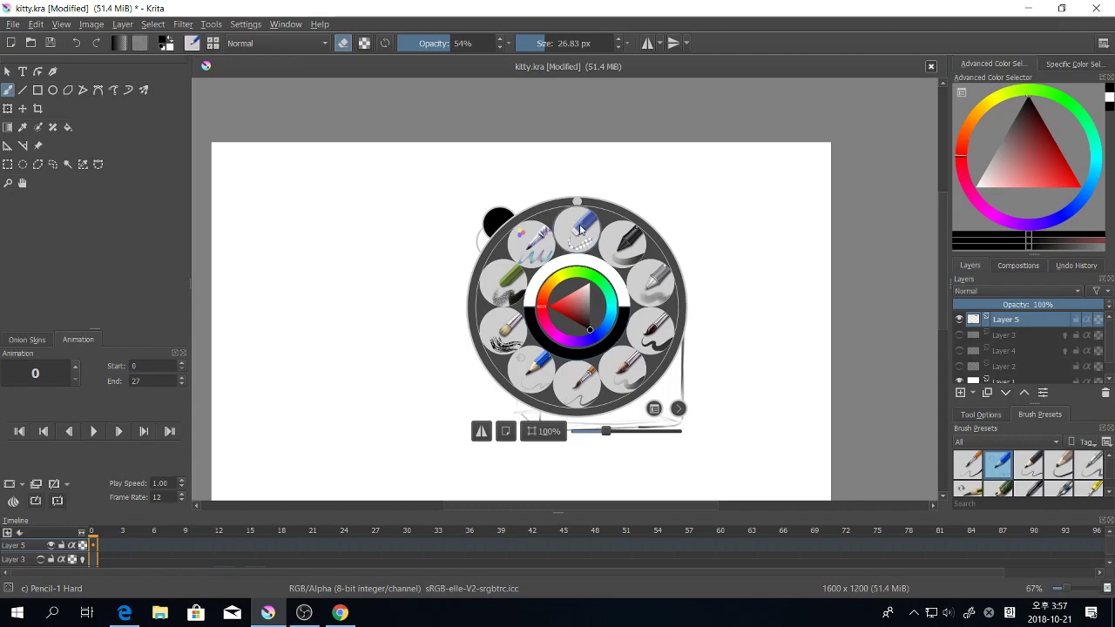
{"action": "left_click", "coordinate": [579, 252]}
{"action": "right_click", "coordinate": [530, 343]}
{"action": "left_click", "coordinate": [495, 408]}
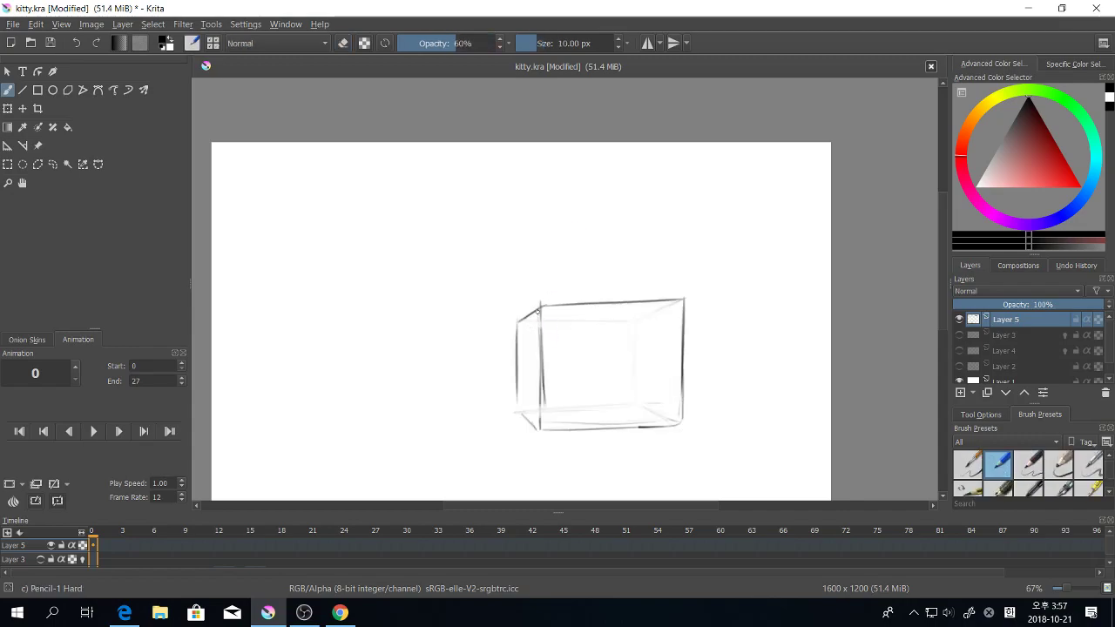
{"action": "left_click_drag", "start_coordinate": [539, 305], "coordinate": [540, 427]}
{"action": "left_click_drag", "start_coordinate": [539, 364], "coordinate": [536, 404]}
{"action": "left_click_drag", "start_coordinate": [537, 302], "coordinate": [613, 300]}
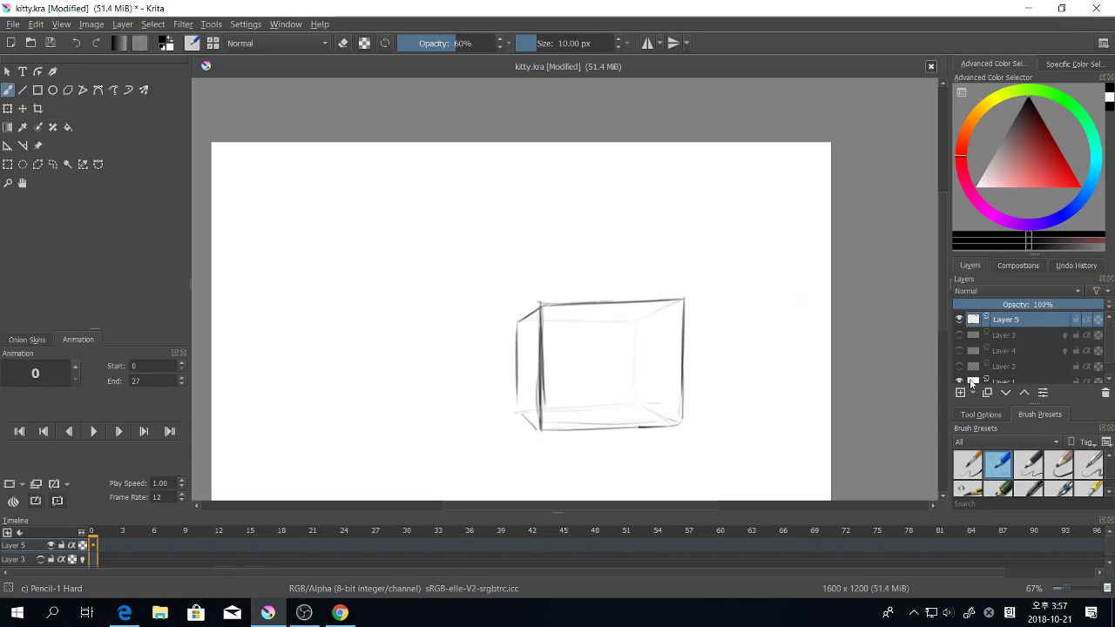
Step: Add a layer above the box's layer and sketch a lying cat's round head, chest, arched back and paws on the box
{"action": "left_click", "coordinate": [960, 392]}
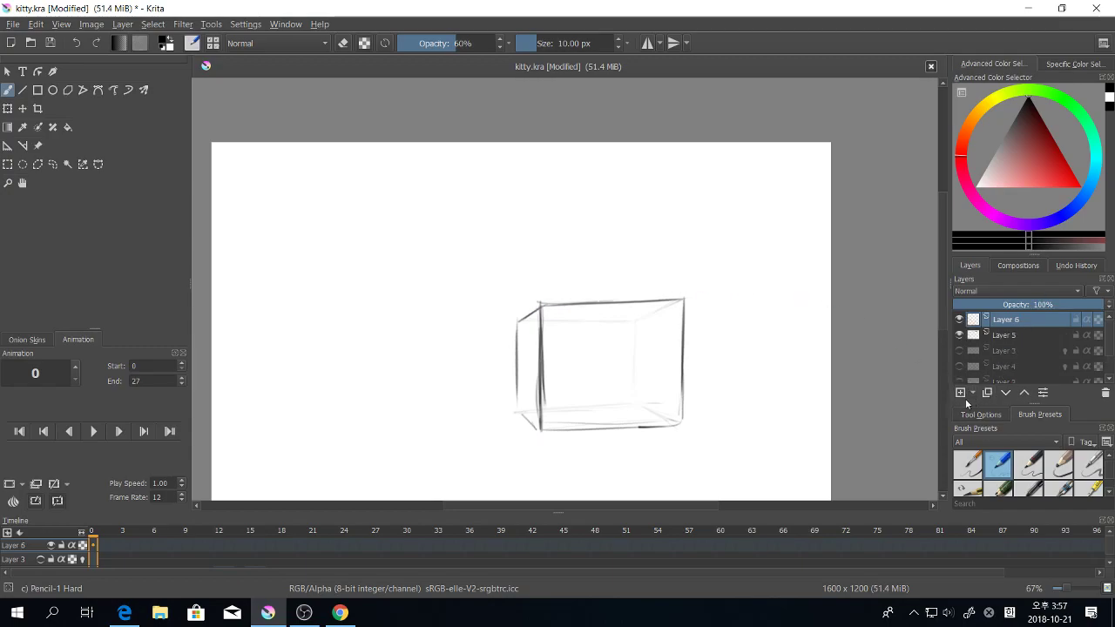
{"action": "left_click", "coordinate": [958, 335]}
{"action": "left_click", "coordinate": [959, 335]}
{"action": "left_click_drag", "start_coordinate": [630, 341], "coordinate": [606, 332]}
{"action": "key", "text": "ctrl+plus"}
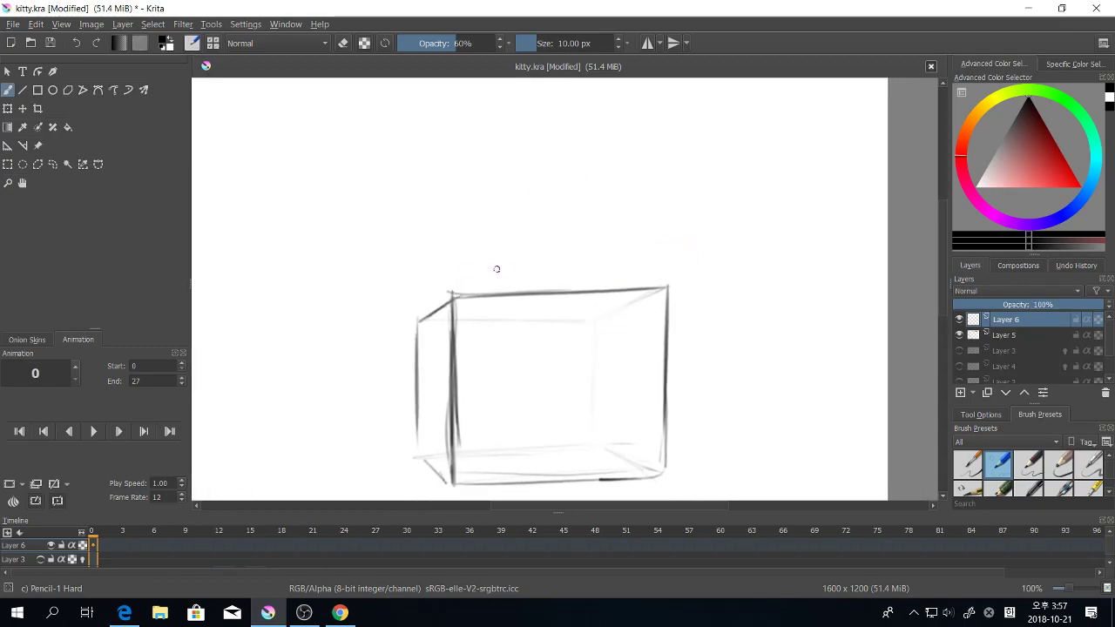
{"action": "mouse_move", "coordinate": [465, 277]}
{"action": "left_mouse_down"}
{"action": "mouse_move", "coordinate": [501, 260]}
{"action": "mouse_move", "coordinate": [461, 276]}
{"action": "mouse_move", "coordinate": [453, 237]}
{"action": "mouse_move", "coordinate": [465, 226]}
{"action": "mouse_move", "coordinate": [499, 234]}
{"action": "mouse_move", "coordinate": [517, 263]}
{"action": "mouse_move", "coordinate": [470, 295]}
{"action": "mouse_move", "coordinate": [502, 250]}
{"action": "mouse_move", "coordinate": [542, 240]}
{"action": "mouse_move", "coordinate": [530, 245]}
{"action": "mouse_move", "coordinate": [561, 241]}
{"action": "mouse_move", "coordinate": [563, 290]}
{"action": "left_mouse_up"}
{"action": "mouse_move", "coordinate": [519, 258]}
{"action": "left_mouse_down"}
{"action": "mouse_move", "coordinate": [578, 252]}
{"action": "mouse_move", "coordinate": [577, 265]}
{"action": "mouse_move", "coordinate": [577, 252]}
{"action": "left_mouse_up"}
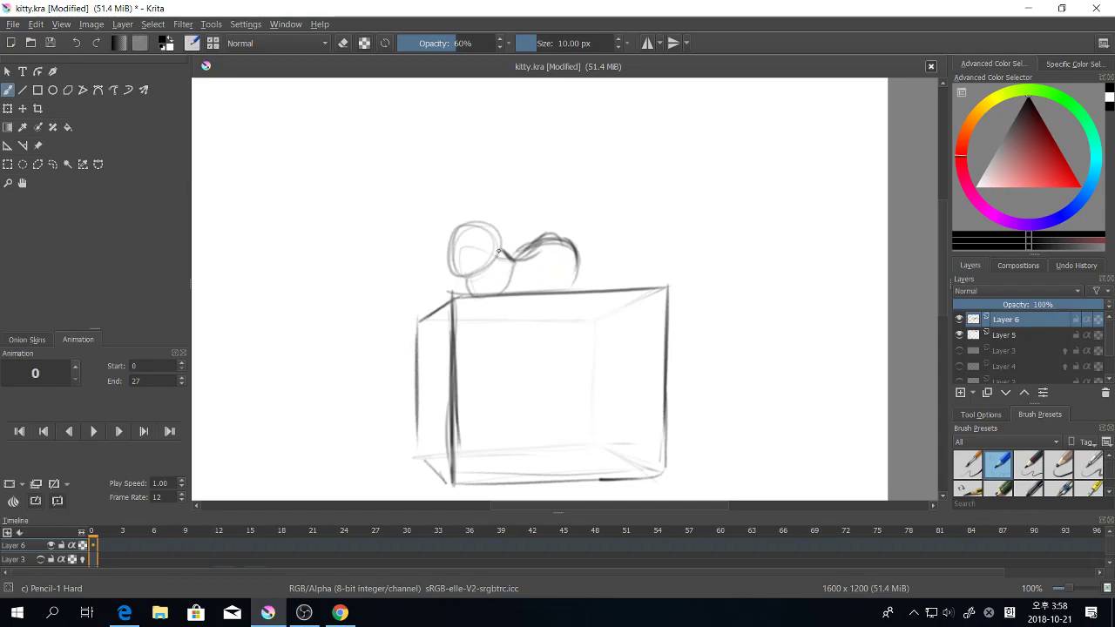
{"action": "mouse_move", "coordinate": [534, 291]}
{"action": "left_mouse_down"}
{"action": "mouse_move", "coordinate": [572, 285]}
{"action": "mouse_move", "coordinate": [490, 285]}
{"action": "left_mouse_up"}
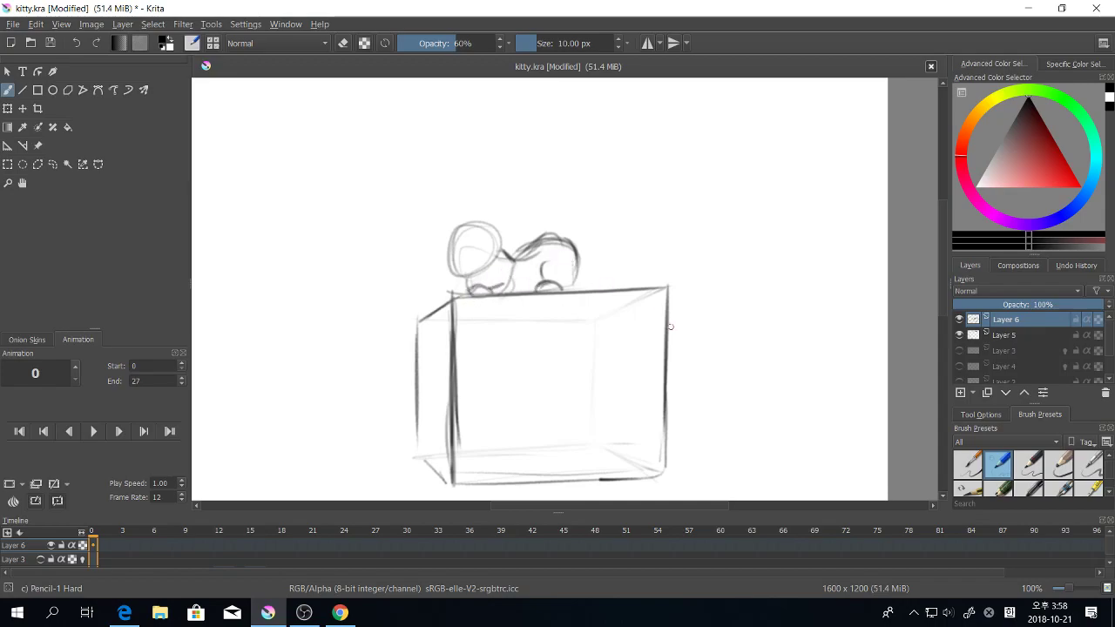
Step: Undo the last three strokes, draw the cat's tail hanging over the box's right edge, and redraw the hind paw
{"action": "key", "text": "ctrl+z"}
{"action": "key", "text": "ctrl+z"}
{"action": "key", "text": "ctrl+z"}
{"action": "mouse_move", "coordinate": [561, 289]}
{"action": "left_mouse_down"}
{"action": "mouse_move", "coordinate": [510, 259]}
{"action": "mouse_move", "coordinate": [576, 249]}
{"action": "mouse_move", "coordinate": [581, 272]}
{"action": "mouse_move", "coordinate": [576, 262]}
{"action": "mouse_move", "coordinate": [605, 285]}
{"action": "mouse_move", "coordinate": [567, 289]}
{"action": "mouse_move", "coordinate": [656, 286]}
{"action": "mouse_move", "coordinate": [574, 276]}
{"action": "mouse_move", "coordinate": [665, 288]}
{"action": "mouse_move", "coordinate": [669, 320]}
{"action": "mouse_move", "coordinate": [649, 285]}
{"action": "mouse_move", "coordinate": [673, 323]}
{"action": "left_mouse_up"}
{"action": "left_click_drag", "start_coordinate": [557, 285], "coordinate": [555, 281]}
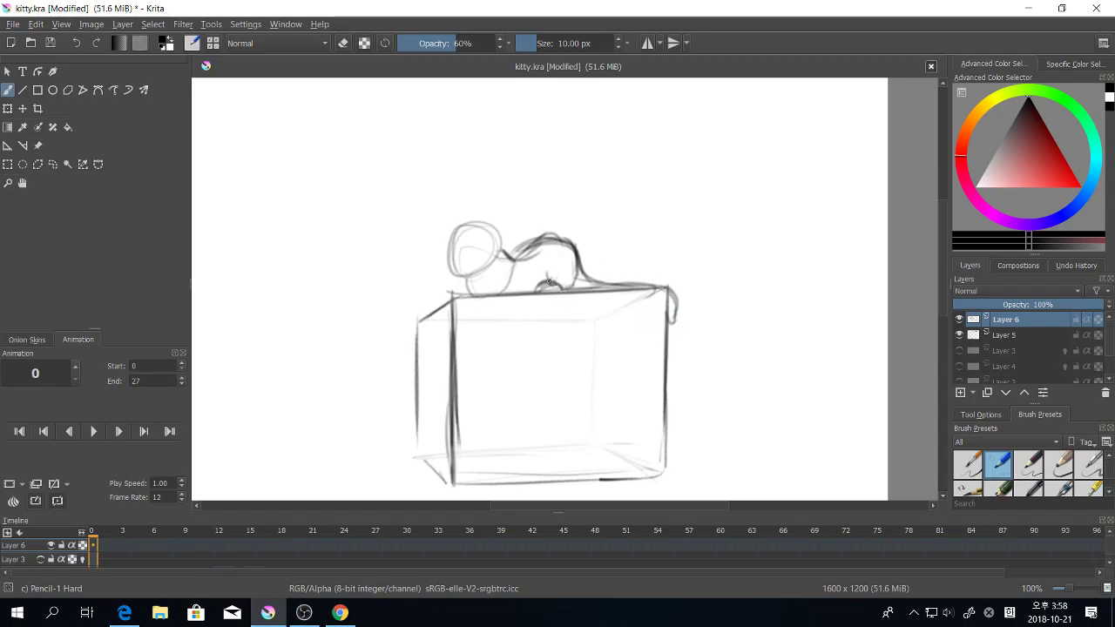
Step: Sketch the lying cat's front legs and paws and strengthen its round head outline
{"action": "mouse_move", "coordinate": [478, 291]}
{"action": "left_mouse_down"}
{"action": "mouse_move", "coordinate": [496, 286]}
{"action": "mouse_move", "coordinate": [492, 270]}
{"action": "mouse_move", "coordinate": [498, 294]}
{"action": "mouse_move", "coordinate": [463, 290]}
{"action": "left_mouse_up"}
{"action": "mouse_move", "coordinate": [453, 224]}
{"action": "left_mouse_down"}
{"action": "mouse_move", "coordinate": [489, 260]}
{"action": "mouse_move", "coordinate": [453, 274]}
{"action": "mouse_move", "coordinate": [454, 230]}
{"action": "mouse_move", "coordinate": [496, 245]}
{"action": "mouse_move", "coordinate": [462, 269]}
{"action": "mouse_move", "coordinate": [496, 245]}
{"action": "mouse_move", "coordinate": [587, 246]}
{"action": "mouse_move", "coordinate": [695, 132]}
{"action": "mouse_move", "coordinate": [575, 259]}
{"action": "mouse_move", "coordinate": [514, 259]}
{"action": "mouse_move", "coordinate": [567, 242]}
{"action": "left_mouse_up"}
{"action": "left_click_drag", "start_coordinate": [587, 289], "coordinate": [620, 291]}
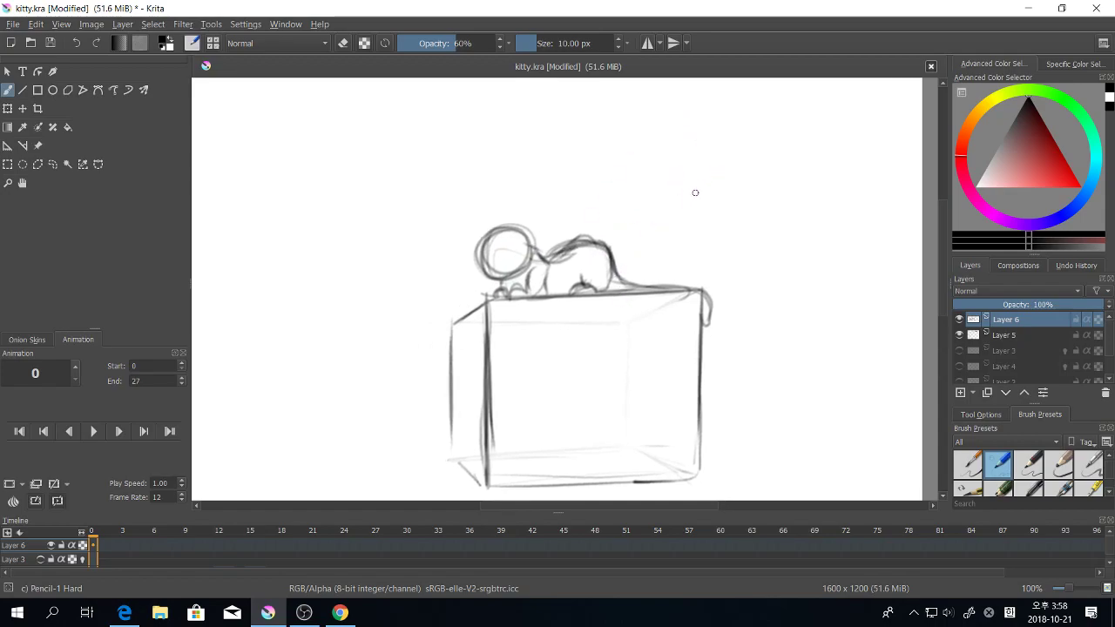
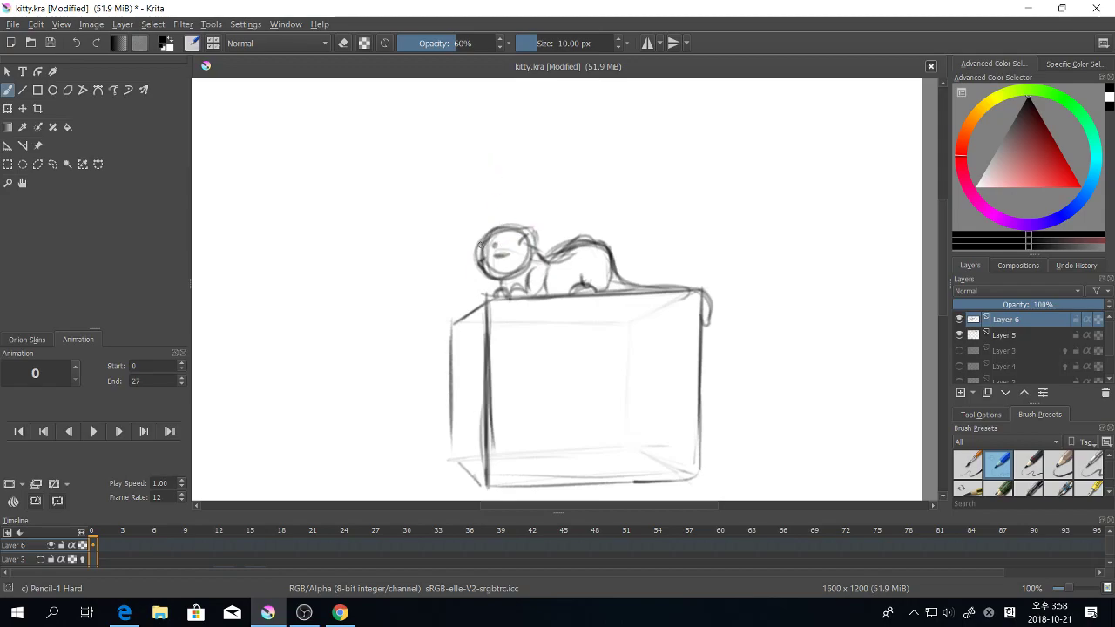
Step: Strengthen the lying cat's head outline and arched back, and darken its front legs and paws on the box
{"action": "left_click_drag", "start_coordinate": [480, 245], "coordinate": [528, 276]}
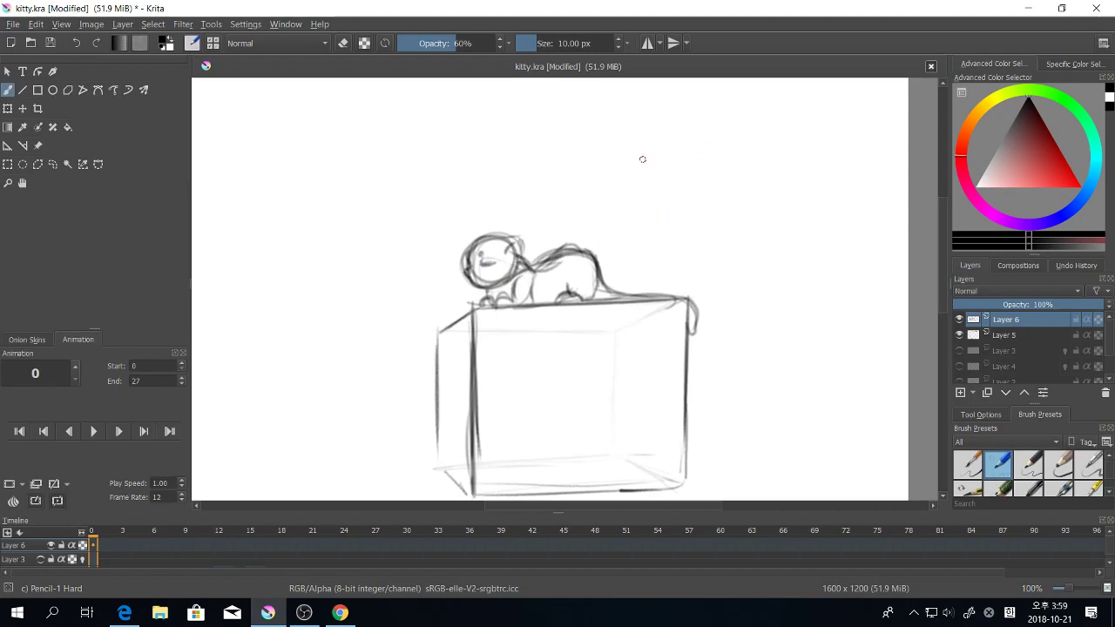
{"action": "mouse_move", "coordinate": [536, 263]}
{"action": "left_mouse_down"}
{"action": "mouse_move", "coordinate": [573, 250]}
{"action": "mouse_move", "coordinate": [610, 288]}
{"action": "left_mouse_up"}
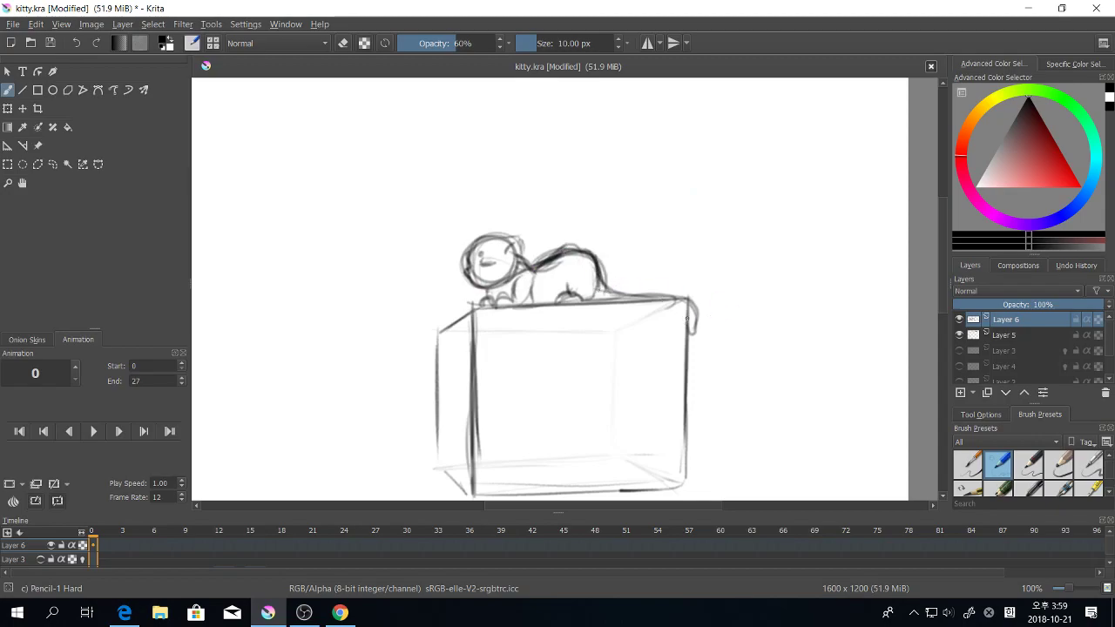
{"action": "left_click_drag", "start_coordinate": [661, 358], "coordinate": [676, 331]}
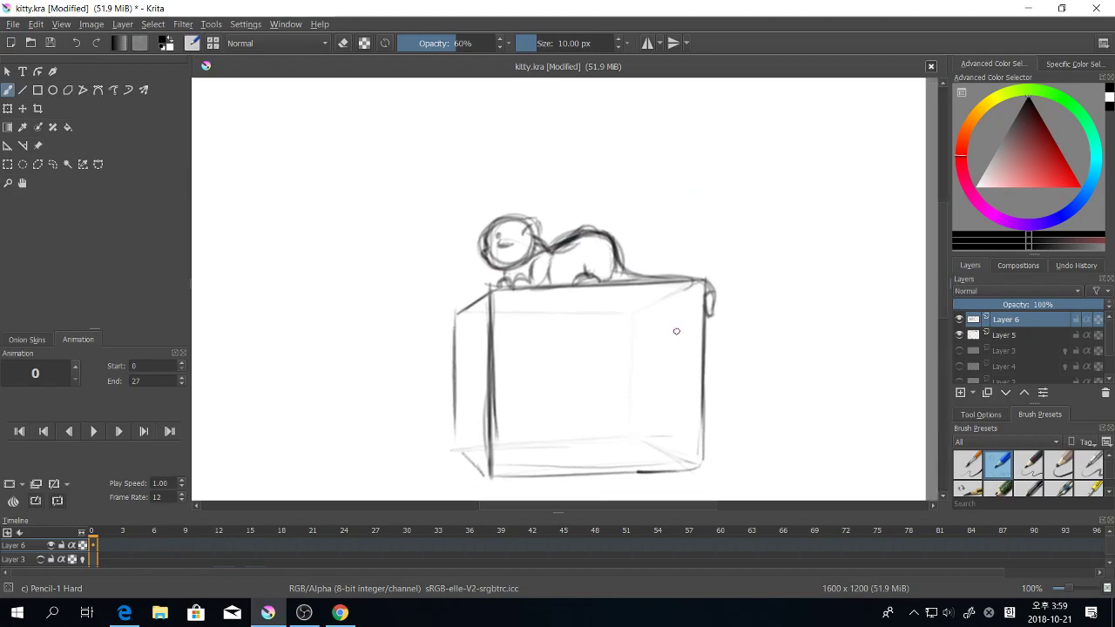
{"action": "left_click_drag", "start_coordinate": [604, 329], "coordinate": [636, 340]}
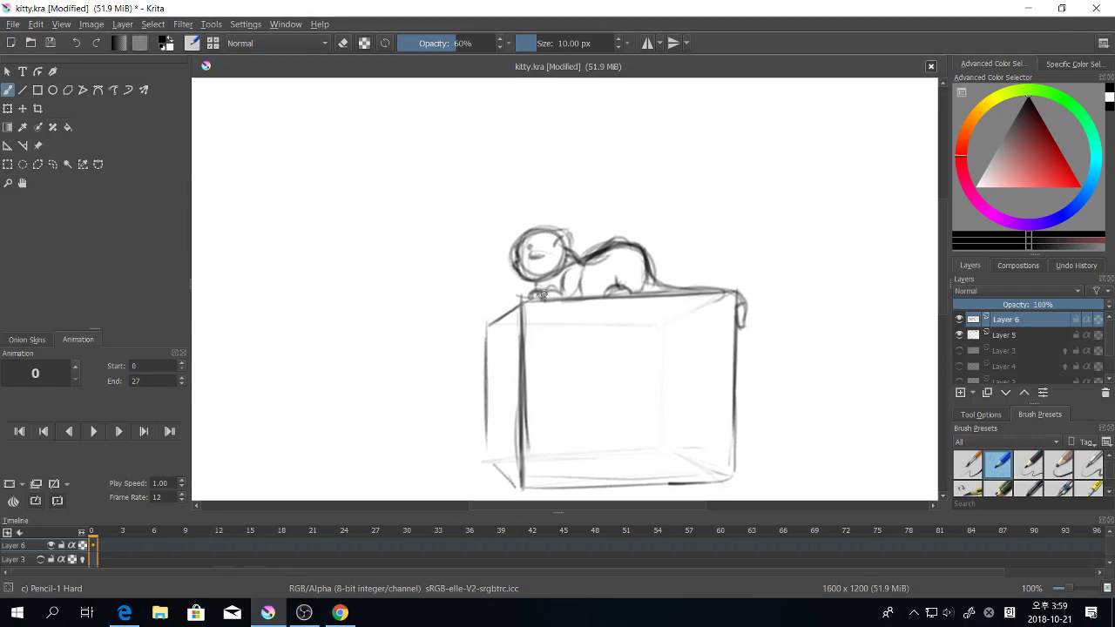
{"action": "left_click_drag", "start_coordinate": [541, 295], "coordinate": [549, 298]}
{"action": "mouse_move", "coordinate": [562, 282]}
{"action": "left_mouse_down"}
{"action": "mouse_move", "coordinate": [554, 293]}
{"action": "mouse_move", "coordinate": [578, 296]}
{"action": "left_mouse_up"}
{"action": "left_click_drag", "start_coordinate": [557, 302], "coordinate": [584, 302]}
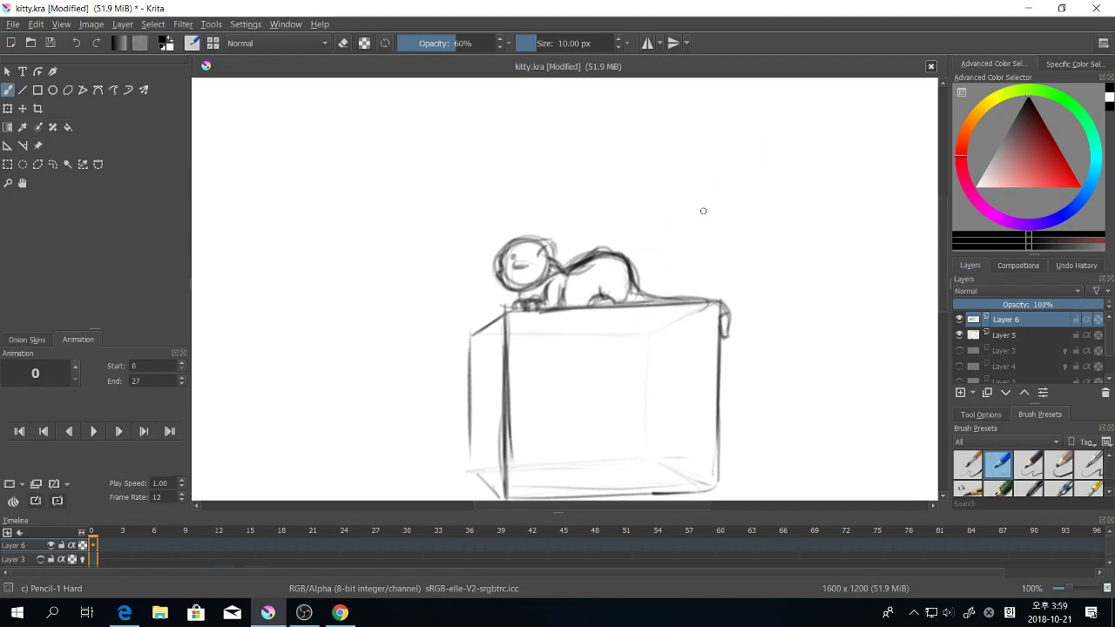
{"action": "left_click_drag", "start_coordinate": [667, 254], "coordinate": [679, 256]}
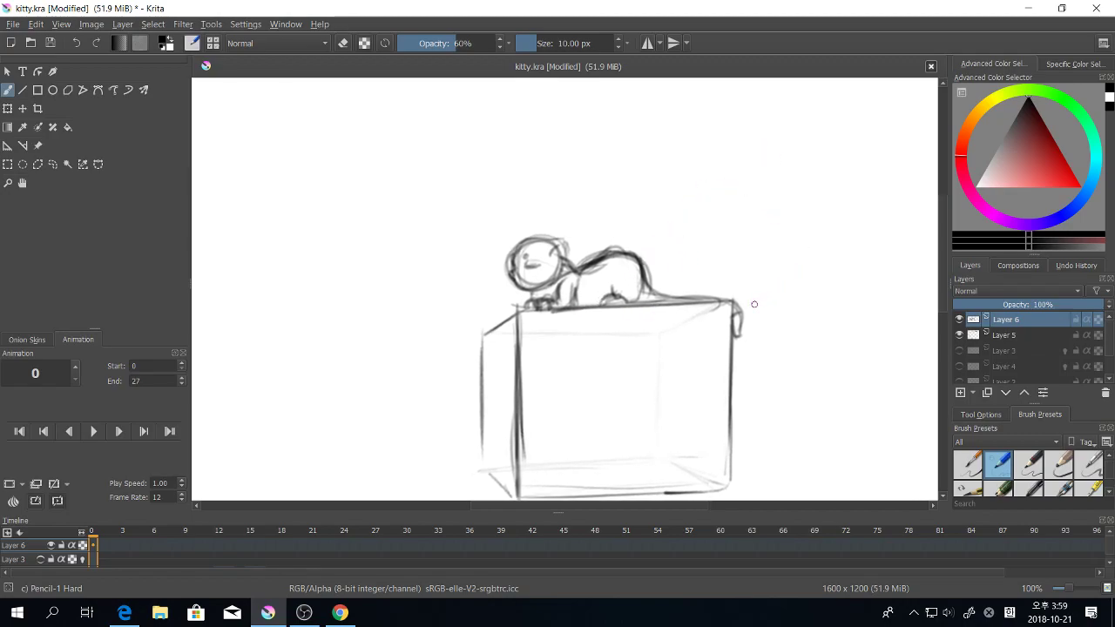
Step: Add a short mark near the chin inside the lying cat's head
{"action": "scroll", "coordinate": [754, 304], "scroll_direction": "up", "scroll_amount": 4}
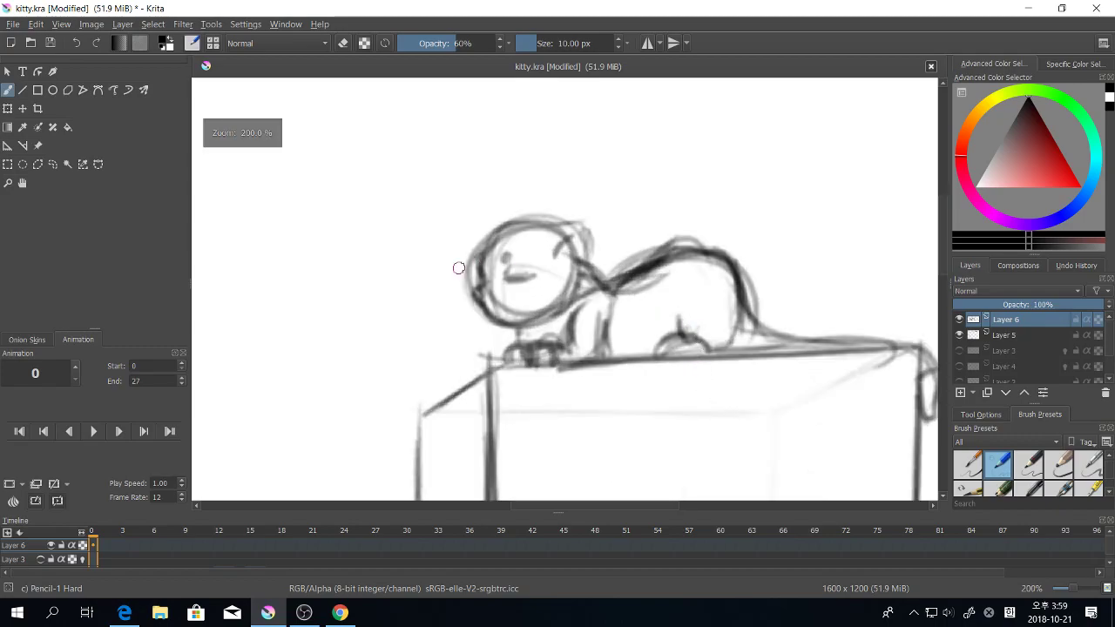
{"action": "left_click_drag", "start_coordinate": [488, 308], "coordinate": [513, 304]}
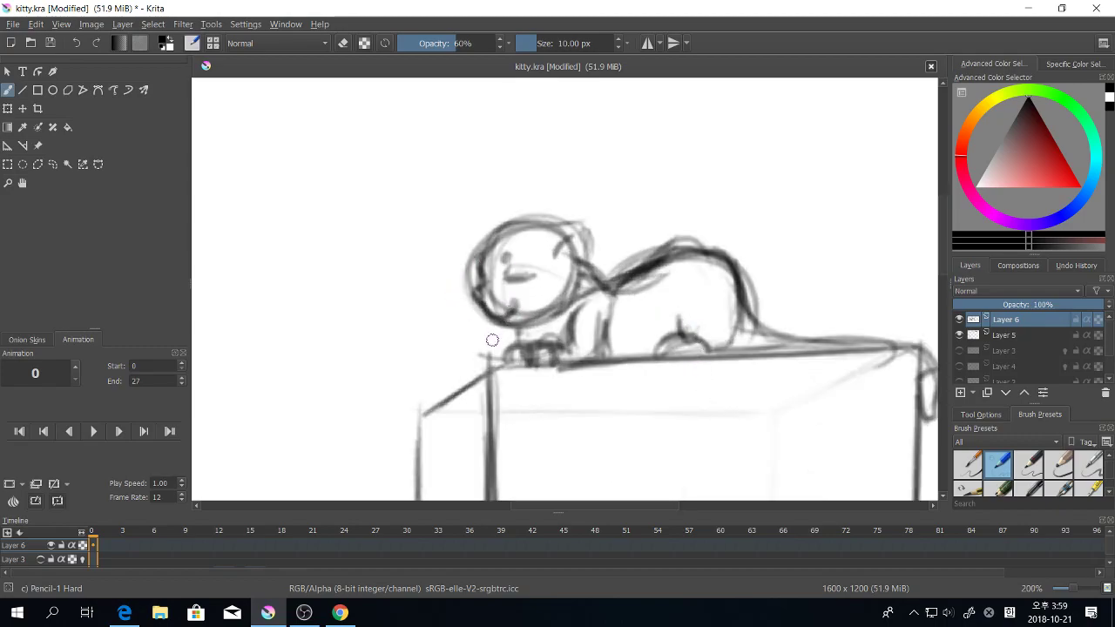
{"action": "scroll", "coordinate": [706, 383], "scroll_direction": "down", "scroll_amount": 4}
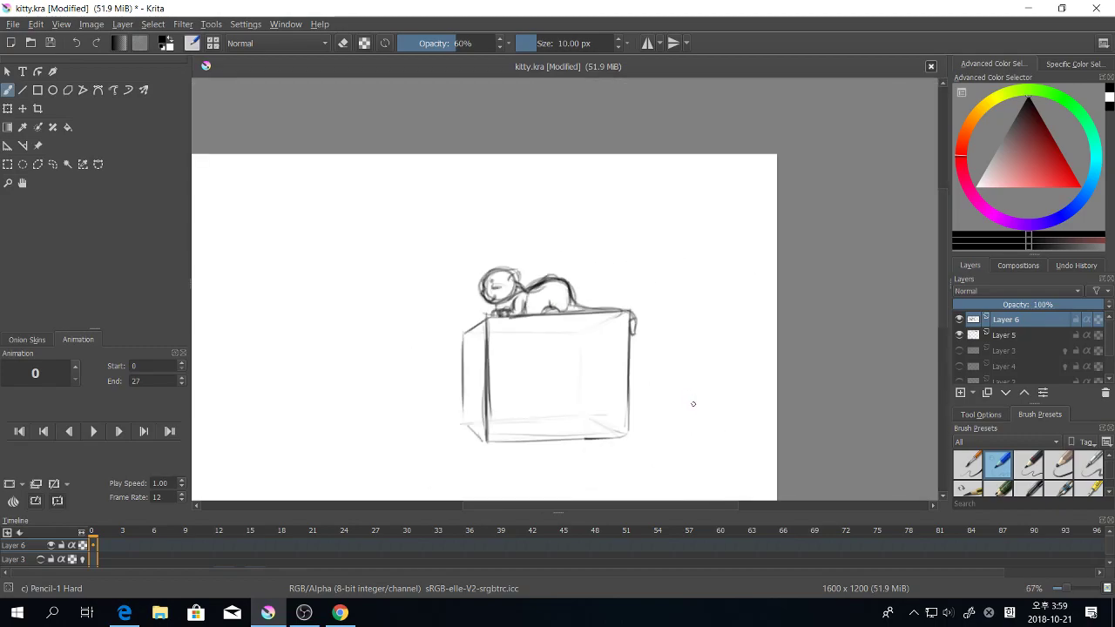
{"action": "scroll", "coordinate": [693, 403], "scroll_direction": "down", "scroll_amount": 1}
{"action": "scroll", "coordinate": [718, 410], "scroll_direction": "up", "scroll_amount": 1}
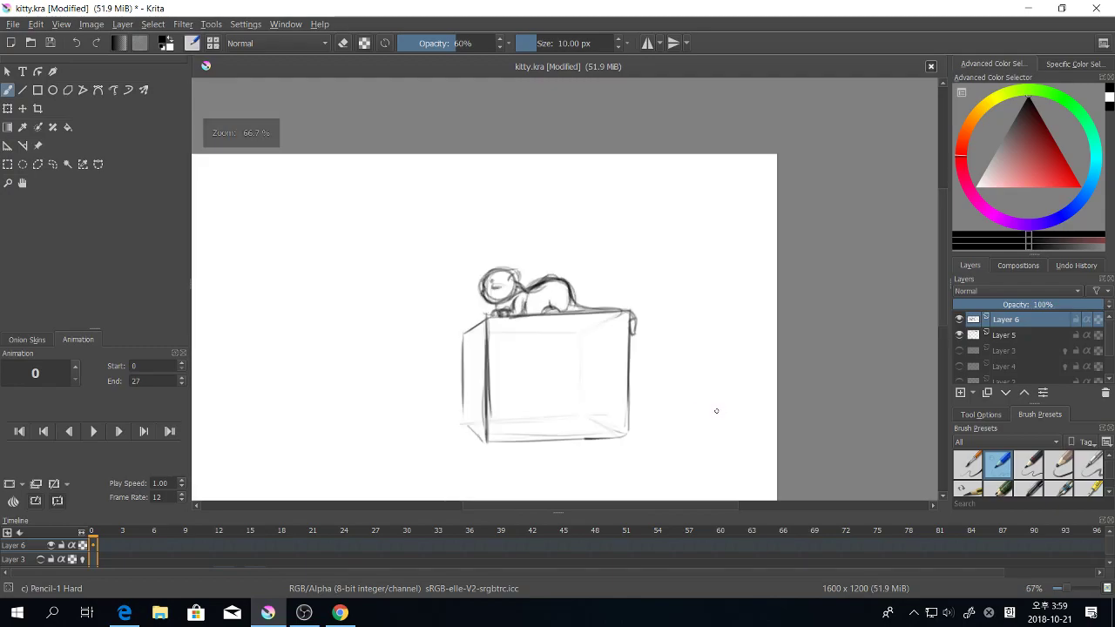
{"action": "scroll", "coordinate": [716, 410], "scroll_direction": "up", "scroll_amount": 3}
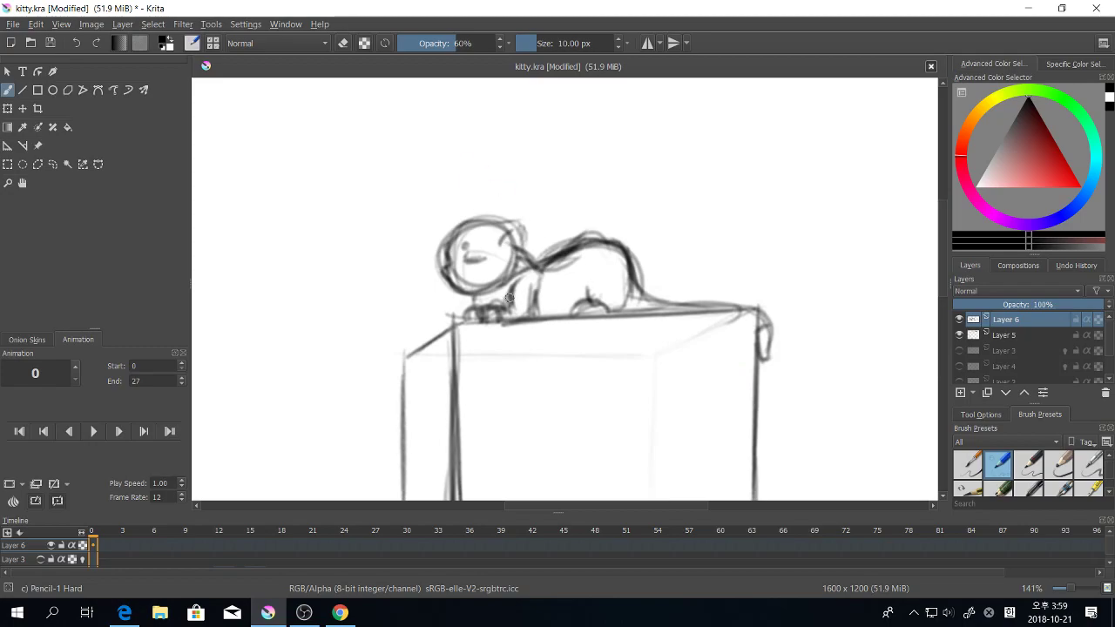
Step: Erase the whole lying cat from its layer with the 25 px Eraser Small preset, keeping the box
{"action": "key", "text": "e"}
{"action": "right_click", "coordinate": [515, 229]}
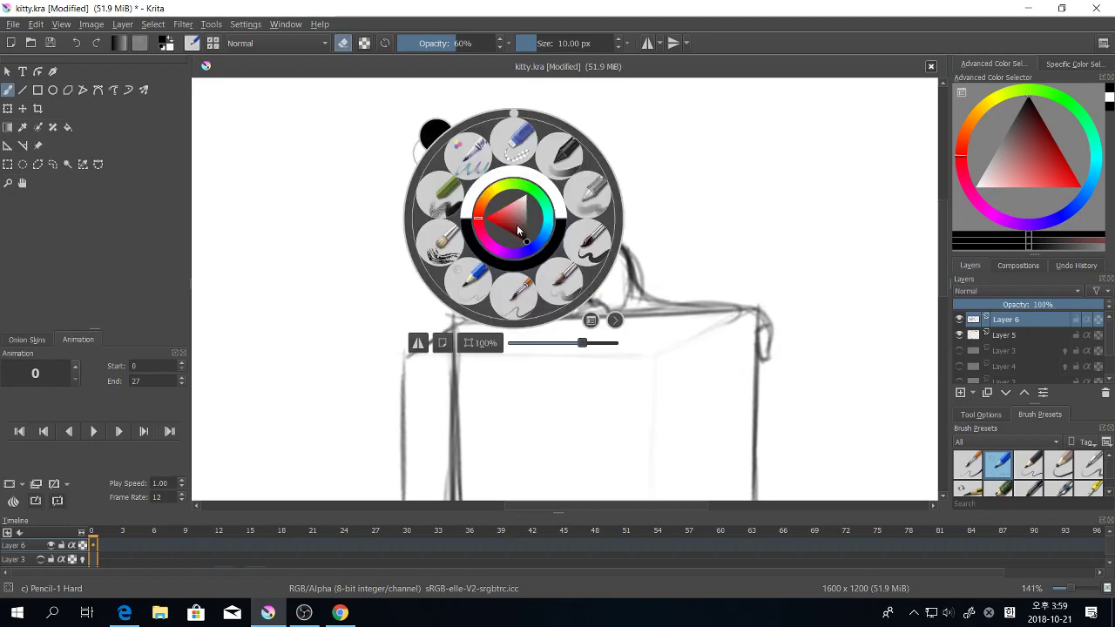
{"action": "left_click", "coordinate": [468, 153]}
{"action": "mouse_move", "coordinate": [477, 218]}
{"action": "left_mouse_down"}
{"action": "mouse_move", "coordinate": [469, 340]}
{"action": "mouse_move", "coordinate": [458, 212]}
{"action": "mouse_move", "coordinate": [508, 347]}
{"action": "mouse_move", "coordinate": [545, 235]}
{"action": "mouse_move", "coordinate": [568, 236]}
{"action": "mouse_move", "coordinate": [593, 300]}
{"action": "mouse_move", "coordinate": [629, 240]}
{"action": "mouse_move", "coordinate": [653, 264]}
{"action": "mouse_move", "coordinate": [595, 309]}
{"action": "mouse_move", "coordinate": [781, 322]}
{"action": "mouse_move", "coordinate": [770, 396]}
{"action": "mouse_move", "coordinate": [726, 302]}
{"action": "mouse_move", "coordinate": [729, 270]}
{"action": "left_mouse_up"}
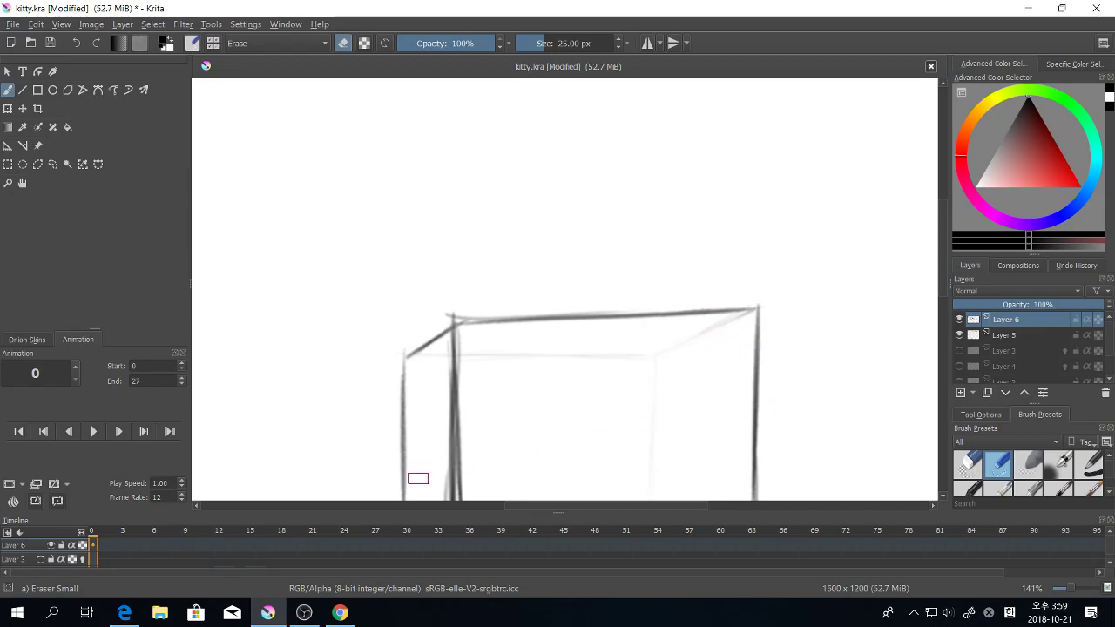
{"action": "left_click", "coordinate": [302, 614]}
{"action": "left_click", "coordinate": [303, 614]}
Step: Return to the 10 px pencil at 60% opacity and sketch a front-facing cat's round head, back arch and two front paws on the box
{"action": "right_click", "coordinate": [704, 310]}
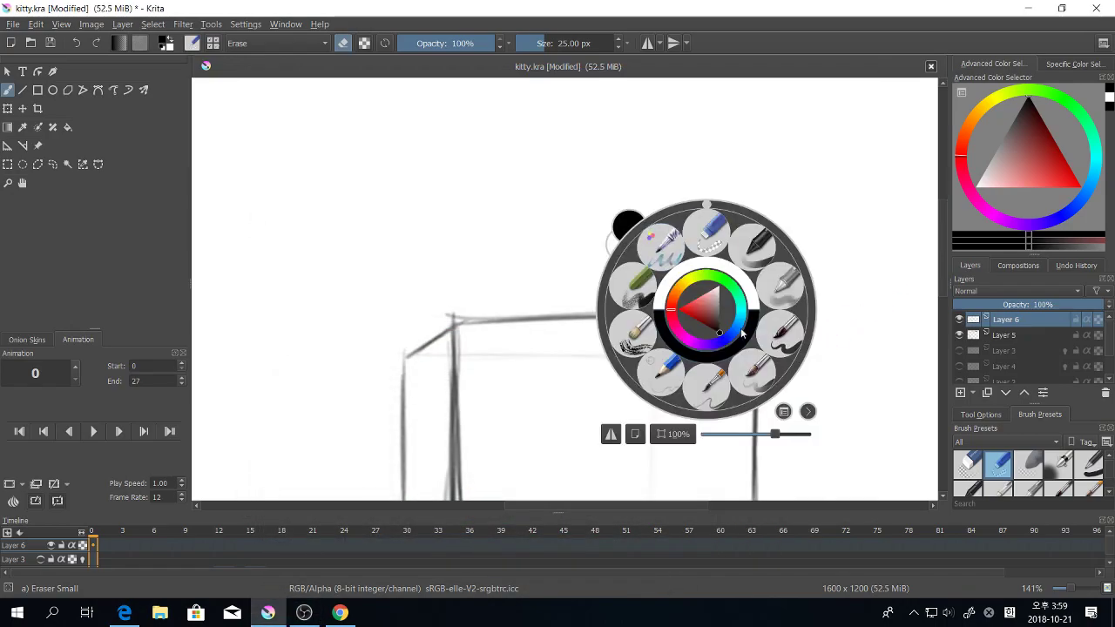
{"action": "left_click", "coordinate": [662, 371]}
{"action": "key", "text": "minus"}
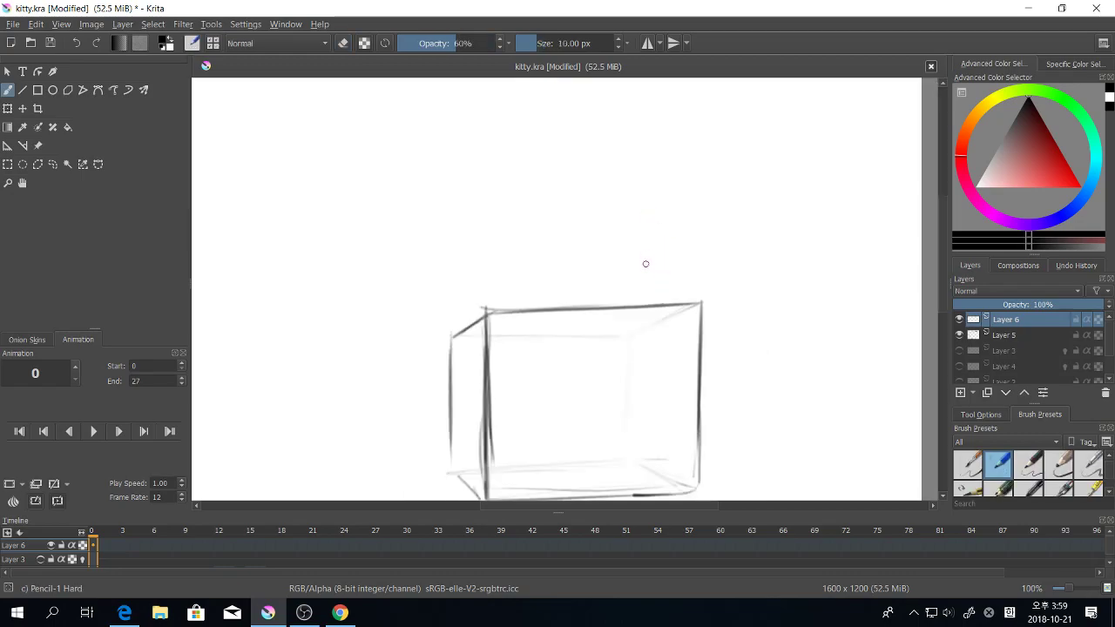
{"action": "key", "text": "plus"}
{"action": "left_click_drag", "start_coordinate": [643, 359], "coordinate": [611, 391]}
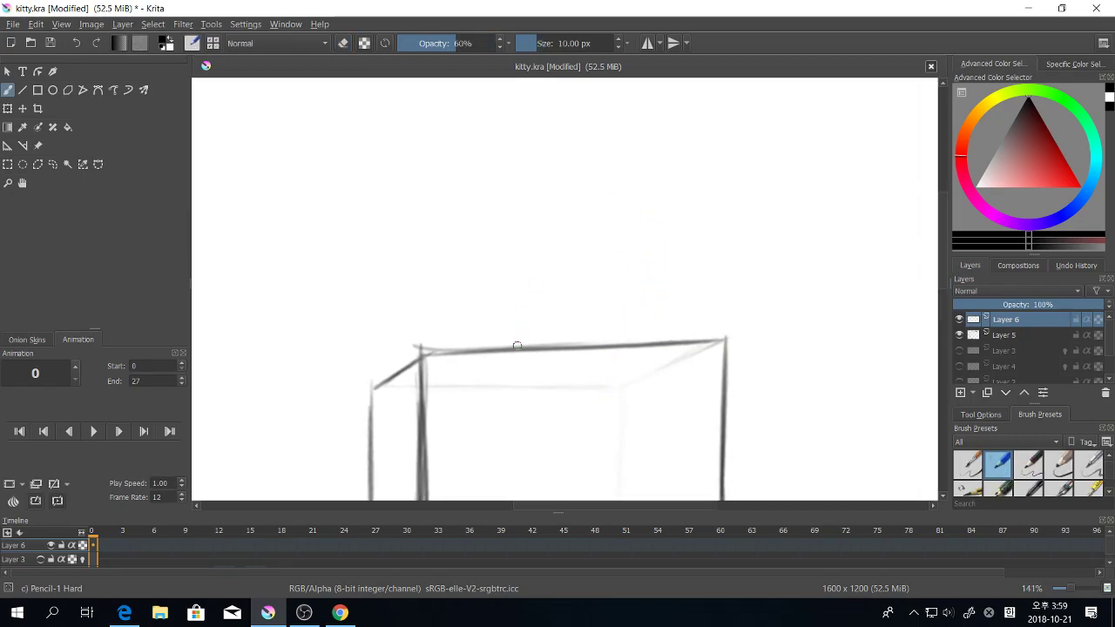
{"action": "mouse_move", "coordinate": [484, 353]}
{"action": "left_mouse_down"}
{"action": "mouse_move", "coordinate": [488, 308]}
{"action": "mouse_move", "coordinate": [580, 331]}
{"action": "mouse_move", "coordinate": [566, 295]}
{"action": "mouse_move", "coordinate": [592, 346]}
{"action": "mouse_move", "coordinate": [491, 305]}
{"action": "left_mouse_up"}
{"action": "mouse_move", "coordinate": [535, 263]}
{"action": "left_mouse_down"}
{"action": "mouse_move", "coordinate": [485, 329]}
{"action": "mouse_move", "coordinate": [577, 332]}
{"action": "mouse_move", "coordinate": [581, 310]}
{"action": "mouse_move", "coordinate": [549, 277]}
{"action": "mouse_move", "coordinate": [553, 352]}
{"action": "mouse_move", "coordinate": [534, 273]}
{"action": "mouse_move", "coordinate": [549, 349]}
{"action": "mouse_move", "coordinate": [577, 268]}
{"action": "mouse_move", "coordinate": [595, 316]}
{"action": "mouse_move", "coordinate": [577, 334]}
{"action": "mouse_move", "coordinate": [601, 340]}
{"action": "mouse_move", "coordinate": [577, 353]}
{"action": "left_mouse_up"}
{"action": "mouse_move", "coordinate": [475, 345]}
{"action": "left_mouse_down"}
{"action": "mouse_move", "coordinate": [488, 326]}
{"action": "mouse_move", "coordinate": [498, 338]}
{"action": "left_mouse_up"}
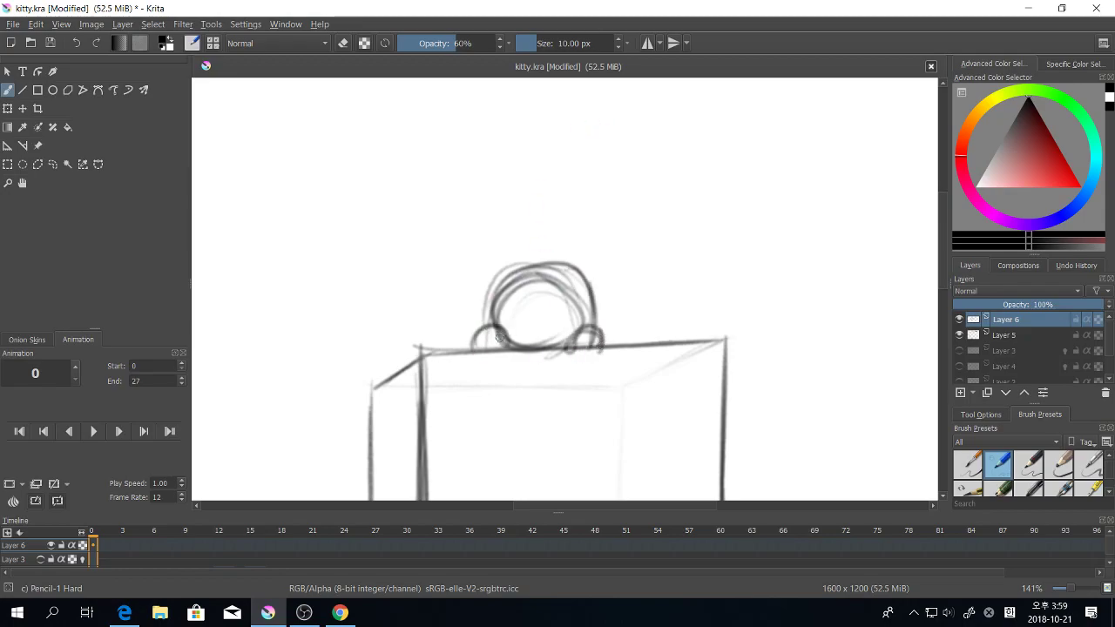
Step: Sketch the cat's tail stretched along the box's top edge with a curled end, and outline both sides of the body
{"action": "mouse_move", "coordinate": [596, 329]}
{"action": "left_mouse_down"}
{"action": "mouse_move", "coordinate": [607, 357]}
{"action": "mouse_move", "coordinate": [703, 307]}
{"action": "mouse_move", "coordinate": [699, 340]}
{"action": "mouse_move", "coordinate": [707, 335]}
{"action": "mouse_move", "coordinate": [688, 325]}
{"action": "mouse_move", "coordinate": [660, 341]}
{"action": "mouse_move", "coordinate": [678, 322]}
{"action": "mouse_move", "coordinate": [704, 348]}
{"action": "mouse_move", "coordinate": [695, 314]}
{"action": "mouse_move", "coordinate": [629, 335]}
{"action": "left_mouse_up"}
{"action": "mouse_move", "coordinate": [676, 324]}
{"action": "left_mouse_down"}
{"action": "mouse_move", "coordinate": [599, 330]}
{"action": "mouse_move", "coordinate": [633, 330]}
{"action": "left_mouse_up"}
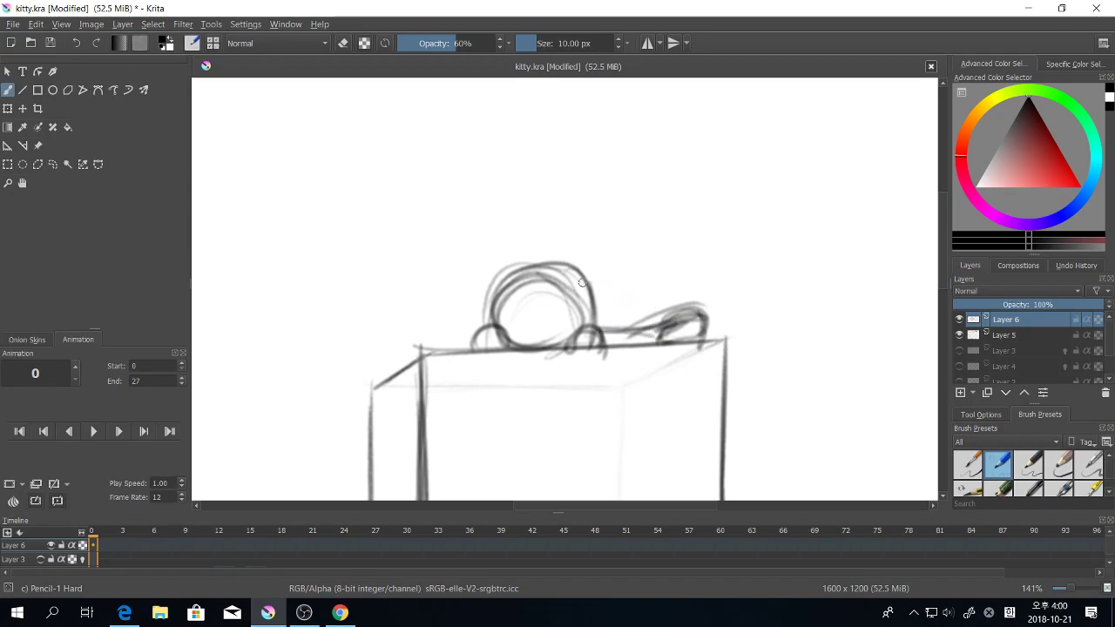
{"action": "left_click_drag", "start_coordinate": [604, 290], "coordinate": [601, 342]}
{"action": "left_click_drag", "start_coordinate": [488, 301], "coordinate": [482, 339]}
{"action": "left_click_drag", "start_coordinate": [680, 390], "coordinate": [678, 392]}
{"action": "mouse_move", "coordinate": [647, 385]}
{"action": "left_mouse_down"}
{"action": "mouse_move", "coordinate": [634, 350]}
{"action": "mouse_move", "coordinate": [676, 326]}
{"action": "left_mouse_up"}
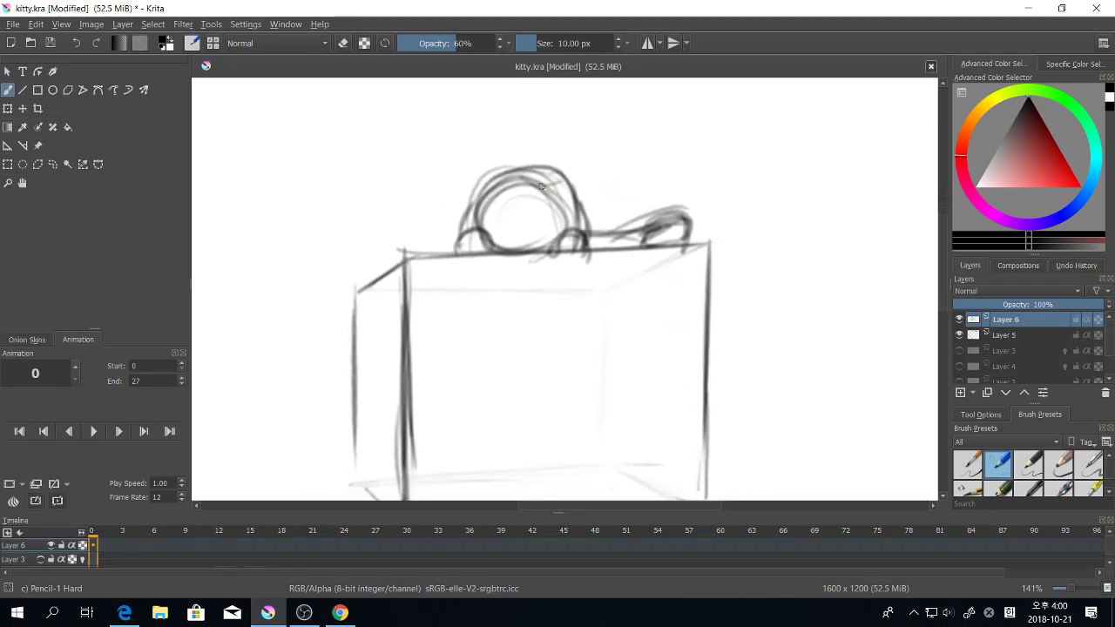
Step: Draw the cat's pointed ears, round eyes with pupils, small brow marks, nose and mouth, and reinforce its lower head outline
{"action": "mouse_move", "coordinate": [541, 187]}
{"action": "left_mouse_down"}
{"action": "mouse_move", "coordinate": [567, 180]}
{"action": "mouse_move", "coordinate": [561, 217]}
{"action": "left_mouse_up"}
{"action": "mouse_move", "coordinate": [502, 184]}
{"action": "left_mouse_down"}
{"action": "mouse_move", "coordinate": [473, 180]}
{"action": "mouse_move", "coordinate": [480, 189]}
{"action": "left_mouse_up"}
{"action": "mouse_move", "coordinate": [530, 211]}
{"action": "left_mouse_down"}
{"action": "mouse_move", "coordinate": [546, 214]}
{"action": "mouse_move", "coordinate": [542, 229]}
{"action": "mouse_move", "coordinate": [488, 216]}
{"action": "mouse_move", "coordinate": [510, 218]}
{"action": "mouse_move", "coordinate": [501, 203]}
{"action": "left_mouse_up"}
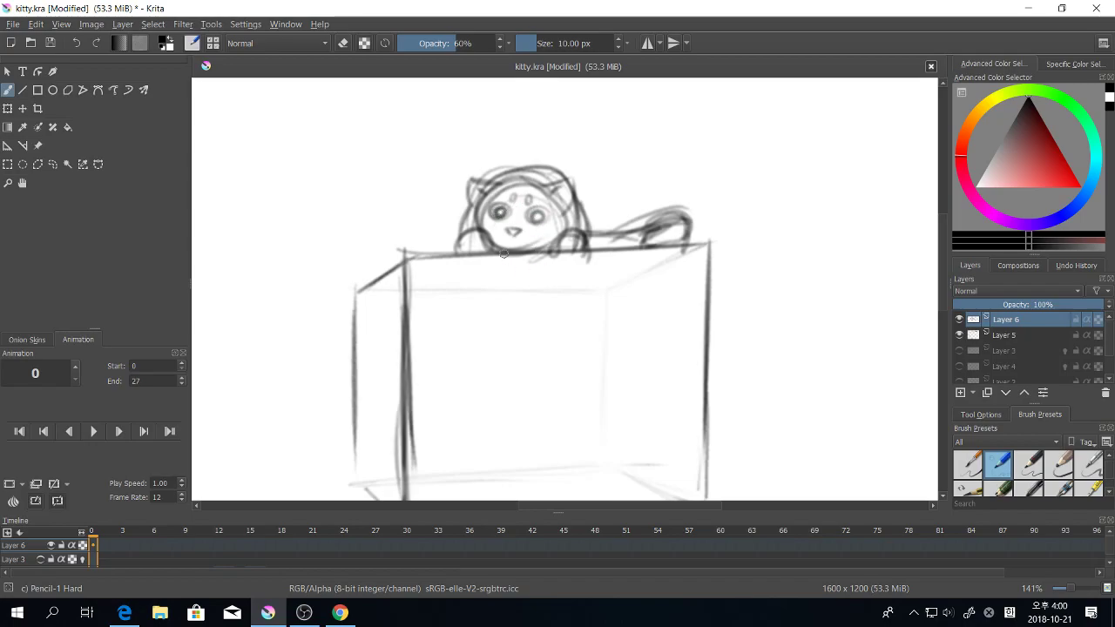
{"action": "mouse_move", "coordinate": [551, 250]}
{"action": "left_mouse_down"}
{"action": "mouse_move", "coordinate": [553, 273]}
{"action": "mouse_move", "coordinate": [574, 247]}
{"action": "left_mouse_up"}
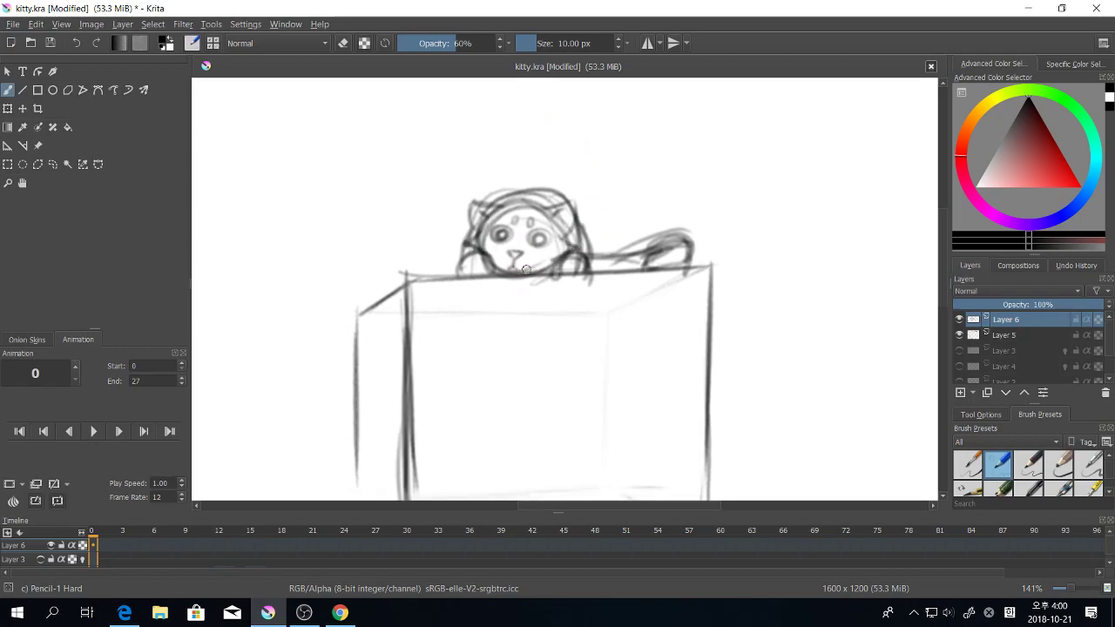
{"action": "left_click_drag", "start_coordinate": [548, 224], "coordinate": [571, 238]}
Step: Darken the inside of the tail's curled end and the body outline on the side nearest the tail
{"action": "key", "text": "plus"}
{"action": "key", "text": "plus"}
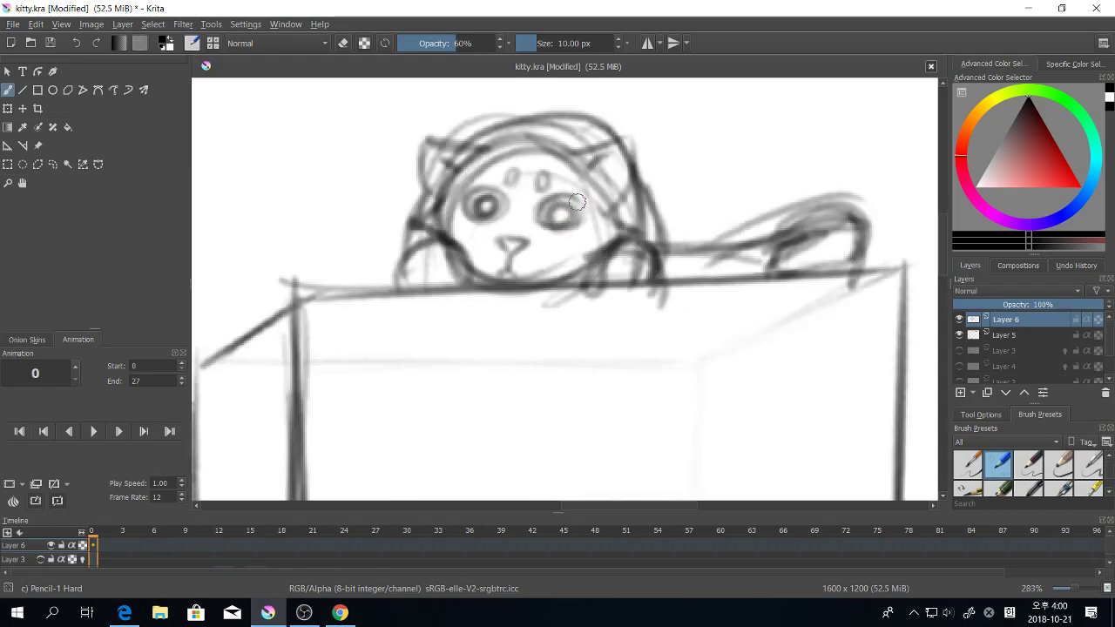
{"action": "key", "text": "minus"}
{"action": "key", "text": "minus"}
{"action": "key", "text": "minus"}
{"action": "key", "text": "minus"}
{"action": "key", "text": "minus"}
{"action": "key", "text": "plus"}
{"action": "key", "text": "plus"}
{"action": "key", "text": "plus"}
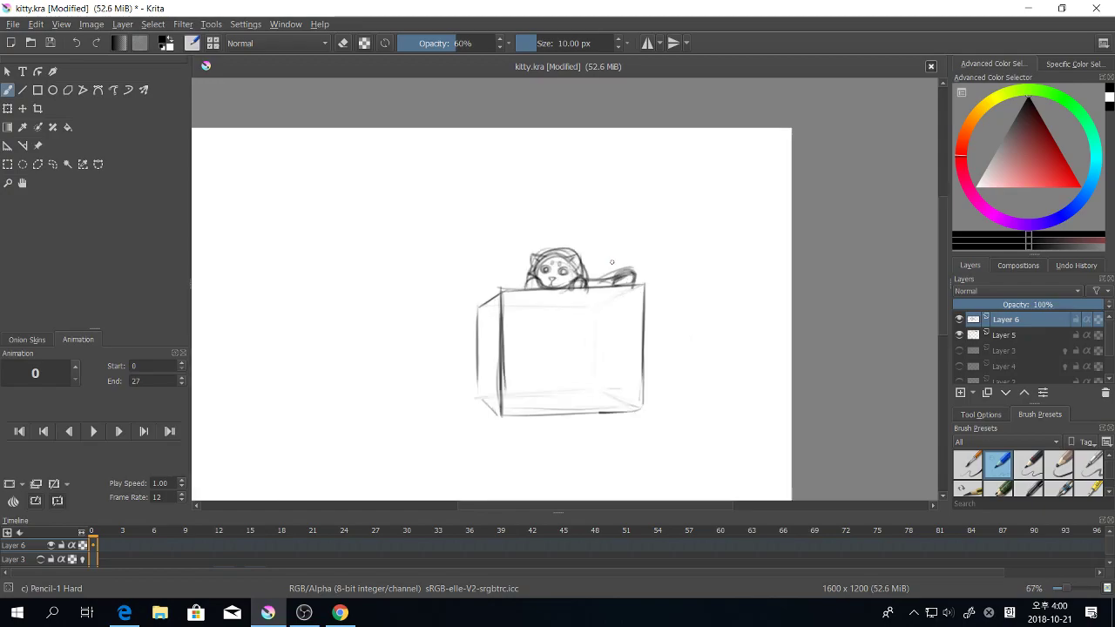
{"action": "key", "text": "plus"}
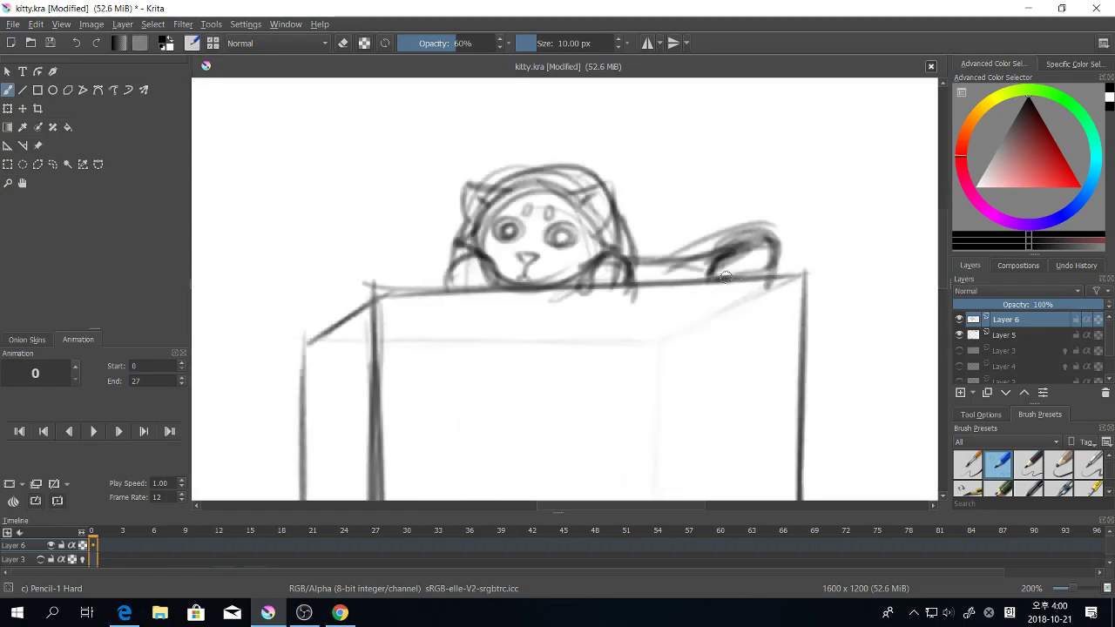
{"action": "mouse_move", "coordinate": [770, 247]}
{"action": "left_mouse_down"}
{"action": "mouse_move", "coordinate": [628, 261]}
{"action": "mouse_move", "coordinate": [710, 273]}
{"action": "mouse_move", "coordinate": [760, 302]}
{"action": "left_mouse_up"}
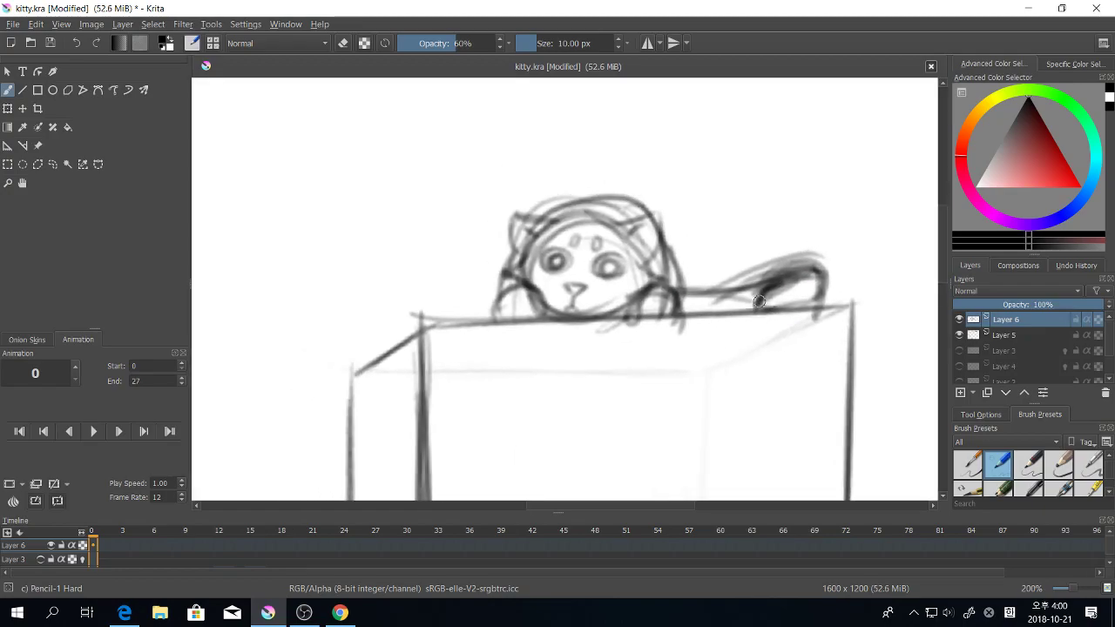
{"action": "left_click_drag", "start_coordinate": [659, 233], "coordinate": [682, 285]}
{"action": "left_click_drag", "start_coordinate": [699, 286], "coordinate": [734, 308]}
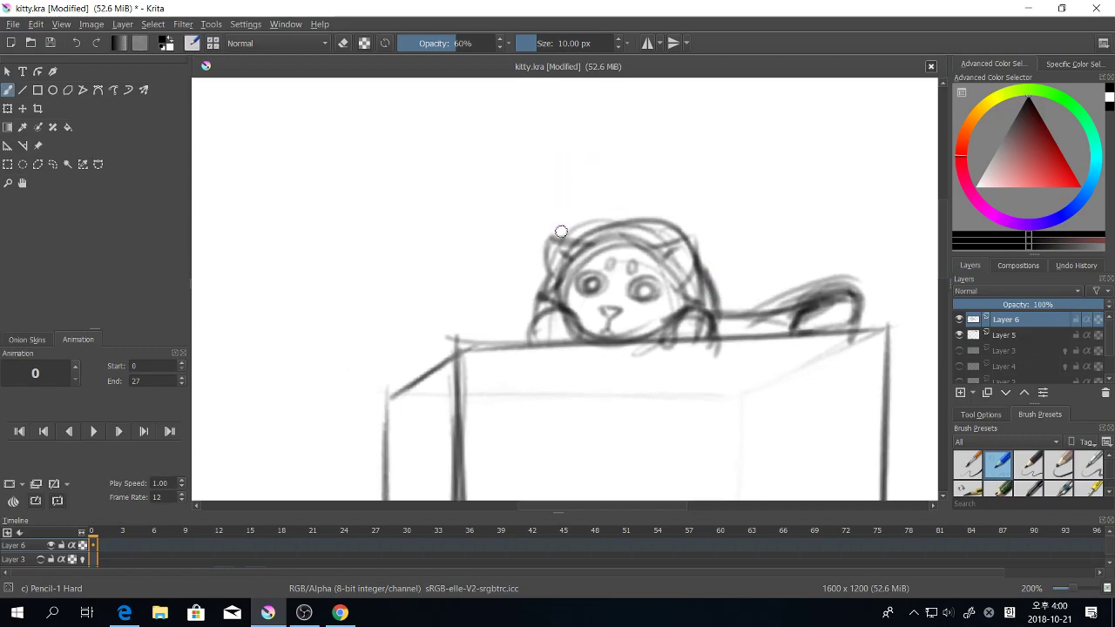
Step: Sharpen both pointed ears and add fur strokes on the cheek nearest the tail
{"action": "mouse_move", "coordinate": [547, 236]}
{"action": "left_mouse_down"}
{"action": "mouse_move", "coordinate": [582, 245]}
{"action": "mouse_move", "coordinate": [678, 231]}
{"action": "mouse_move", "coordinate": [668, 249]}
{"action": "mouse_move", "coordinate": [660, 245]}
{"action": "mouse_move", "coordinate": [695, 235]}
{"action": "left_mouse_up"}
{"action": "mouse_move", "coordinate": [695, 235]}
{"action": "left_mouse_down"}
{"action": "mouse_move", "coordinate": [698, 268]}
{"action": "mouse_move", "coordinate": [685, 286]}
{"action": "left_mouse_up"}
{"action": "left_click_drag", "start_coordinate": [670, 288], "coordinate": [659, 307]}
{"action": "mouse_move", "coordinate": [669, 268]}
{"action": "left_mouse_down"}
{"action": "mouse_move", "coordinate": [657, 280]}
{"action": "mouse_move", "coordinate": [671, 269]}
{"action": "left_mouse_up"}
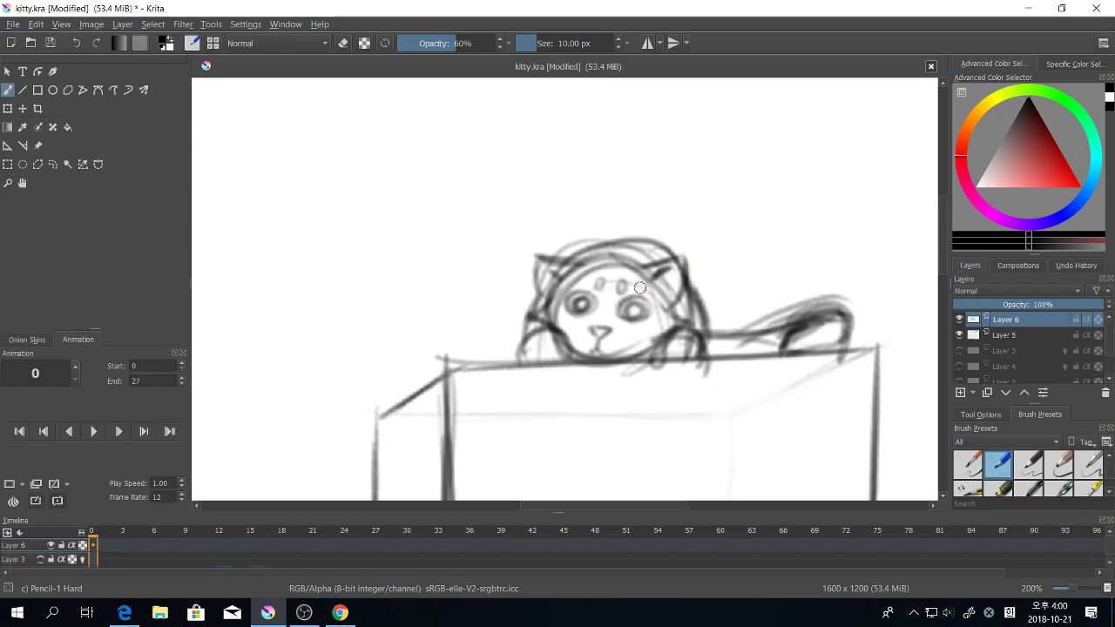
Step: Darken the top of the head between the ears and the outline below the ear nearest the tail
{"action": "mouse_move", "coordinate": [544, 271]}
{"action": "left_mouse_down"}
{"action": "mouse_move", "coordinate": [562, 279]}
{"action": "mouse_move", "coordinate": [645, 263]}
{"action": "left_mouse_up"}
{"action": "left_click_drag", "start_coordinate": [577, 265], "coordinate": [636, 268]}
{"action": "left_click_drag", "start_coordinate": [729, 364], "coordinate": [672, 337]}
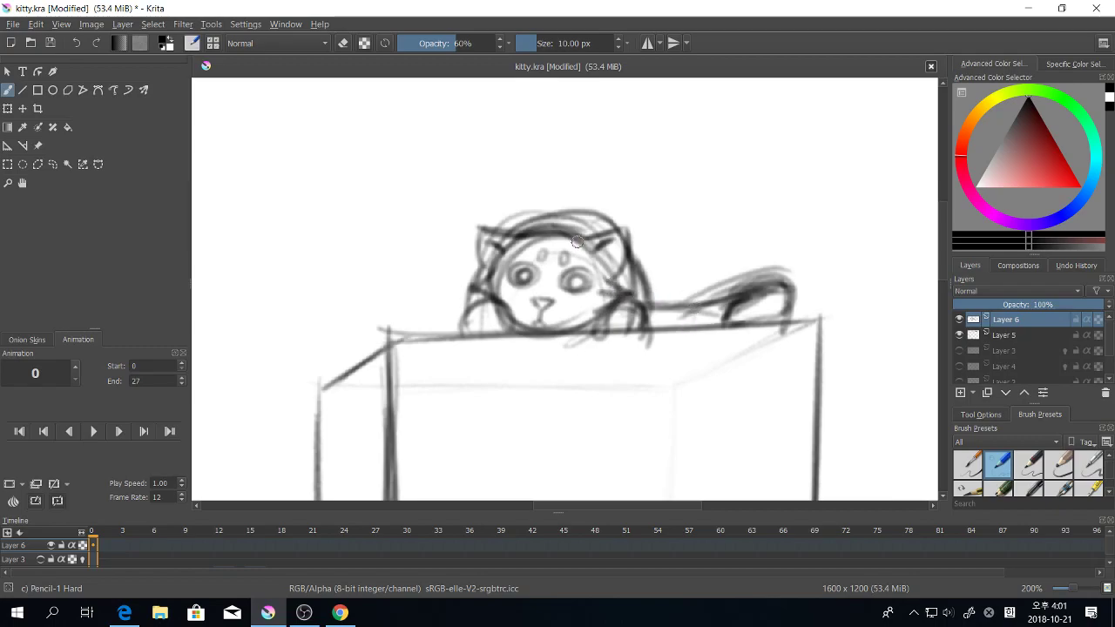
{"action": "left_click_drag", "start_coordinate": [596, 252], "coordinate": [616, 281]}
{"action": "left_click_drag", "start_coordinate": [700, 278], "coordinate": [762, 259]}
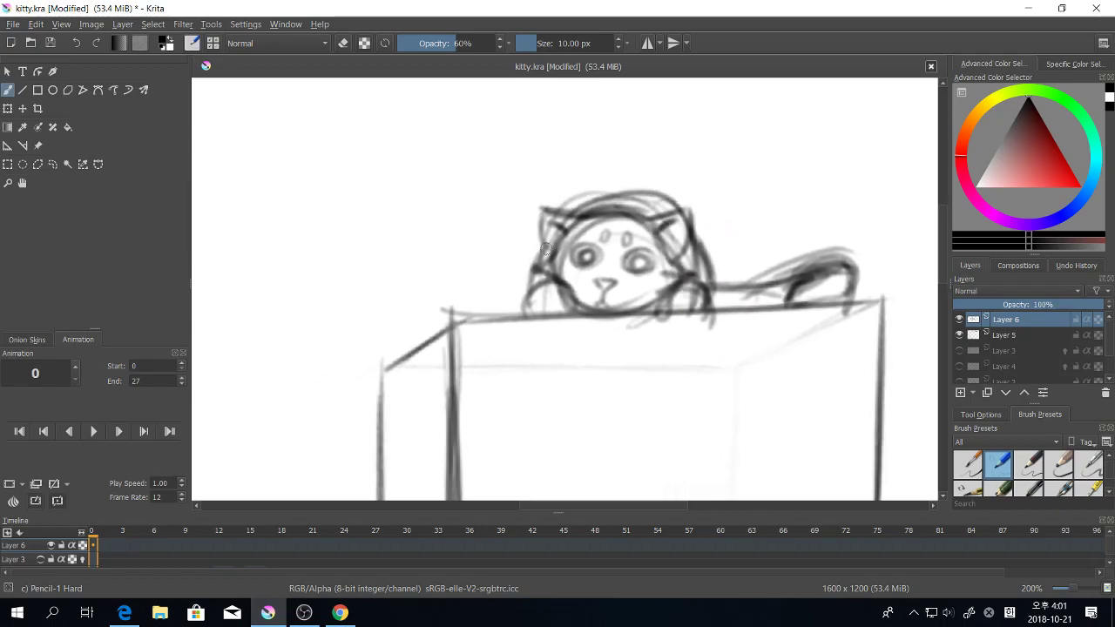
Step: Add dark fur strokes on the cheek farther from the tail and draw toe lines on both front paws
{"action": "mouse_move", "coordinate": [565, 238]}
{"action": "left_mouse_down"}
{"action": "mouse_move", "coordinate": [544, 264]}
{"action": "mouse_move", "coordinate": [547, 283]}
{"action": "left_mouse_up"}
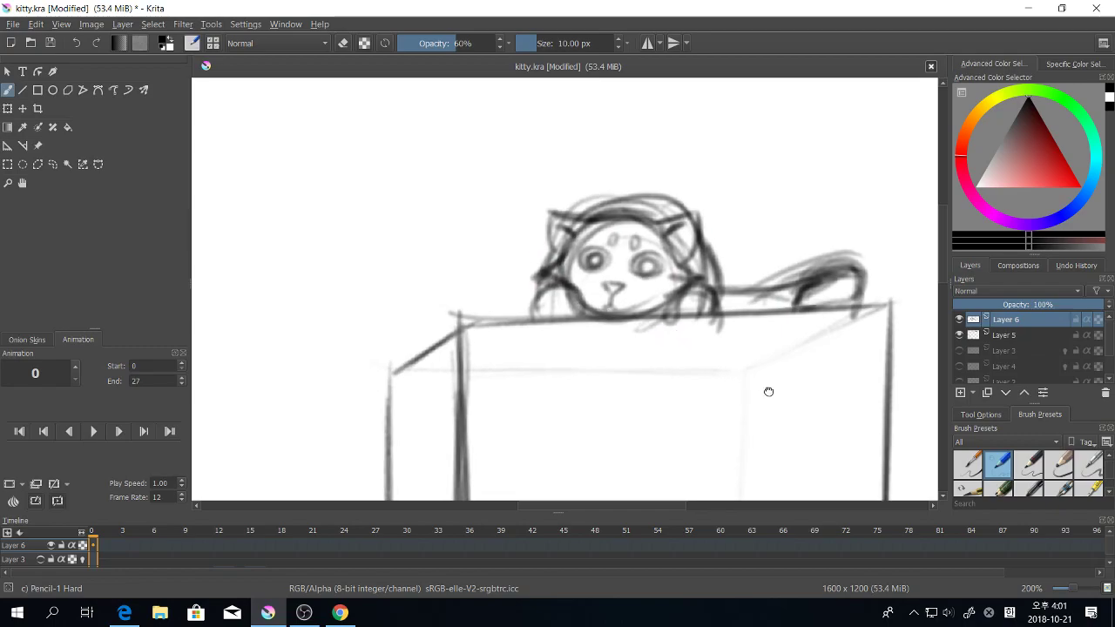
{"action": "left_click_drag", "start_coordinate": [767, 391], "coordinate": [632, 372]}
{"action": "mouse_move", "coordinate": [565, 293]}
{"action": "left_mouse_down"}
{"action": "mouse_move", "coordinate": [575, 279]}
{"action": "mouse_move", "coordinate": [582, 291]}
{"action": "mouse_move", "coordinate": [562, 293]}
{"action": "mouse_move", "coordinate": [591, 295]}
{"action": "mouse_move", "coordinate": [555, 294]}
{"action": "left_mouse_up"}
{"action": "left_click_drag", "start_coordinate": [572, 334], "coordinate": [648, 344]}
{"action": "mouse_move", "coordinate": [499, 305]}
{"action": "left_mouse_down"}
{"action": "mouse_move", "coordinate": [518, 292]}
{"action": "mouse_move", "coordinate": [523, 313]}
{"action": "mouse_move", "coordinate": [504, 294]}
{"action": "mouse_move", "coordinate": [530, 313]}
{"action": "mouse_move", "coordinate": [490, 311]}
{"action": "left_mouse_up"}
{"action": "scroll", "coordinate": [849, 378], "scroll_direction": "down", "scroll_amount": 2}
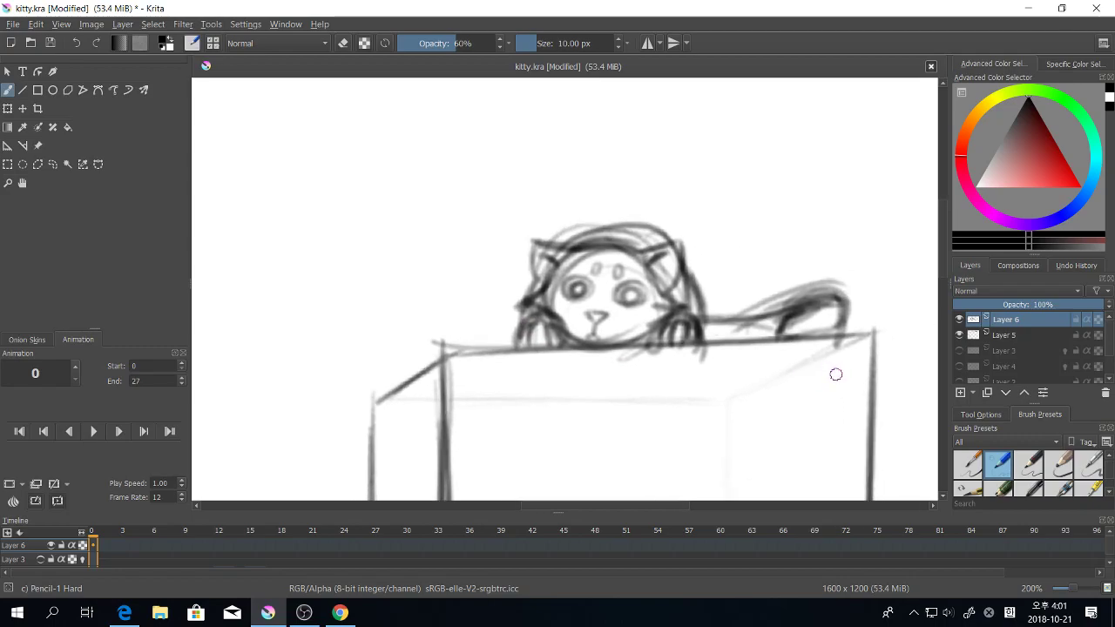
{"action": "scroll", "coordinate": [697, 244], "scroll_direction": "up", "scroll_amount": 2}
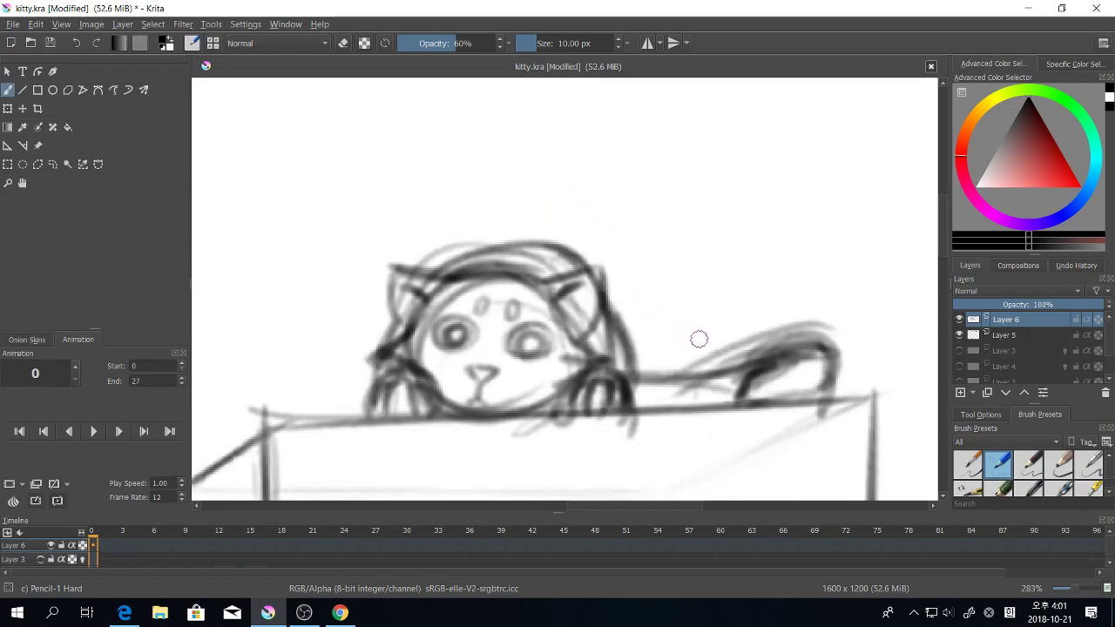
{"action": "scroll", "coordinate": [827, 353], "scroll_direction": "down", "scroll_amount": 2}
{"action": "scroll", "coordinate": [762, 365], "scroll_direction": "up", "scroll_amount": 4}
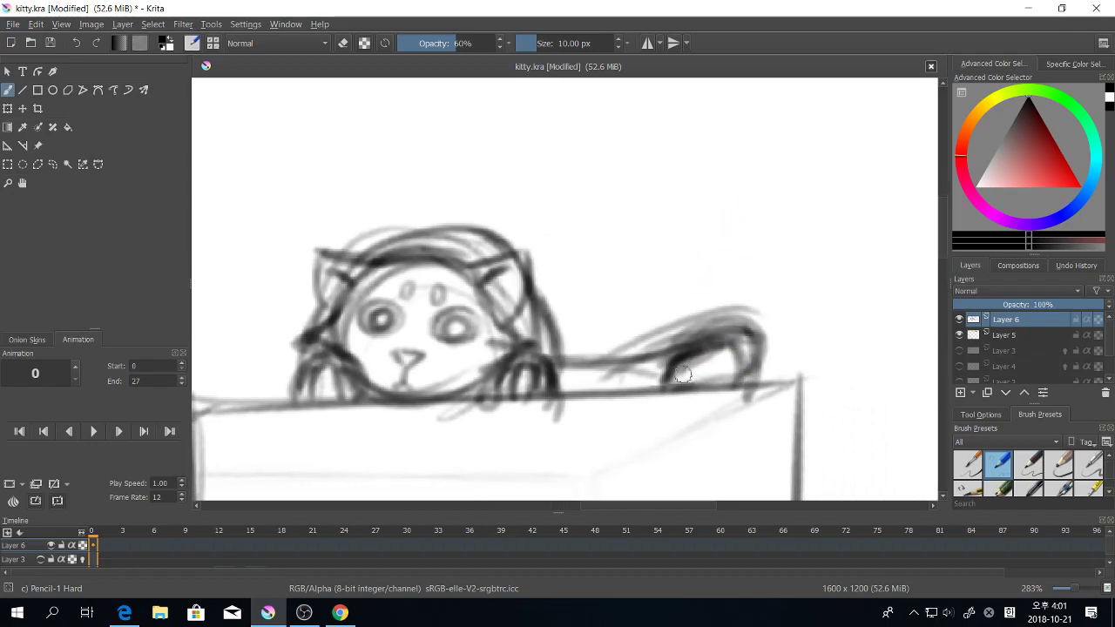
{"action": "scroll", "coordinate": [818, 395], "scroll_direction": "down", "scroll_amount": 2}
{"action": "scroll", "coordinate": [819, 395], "scroll_direction": "down", "scroll_amount": 3}
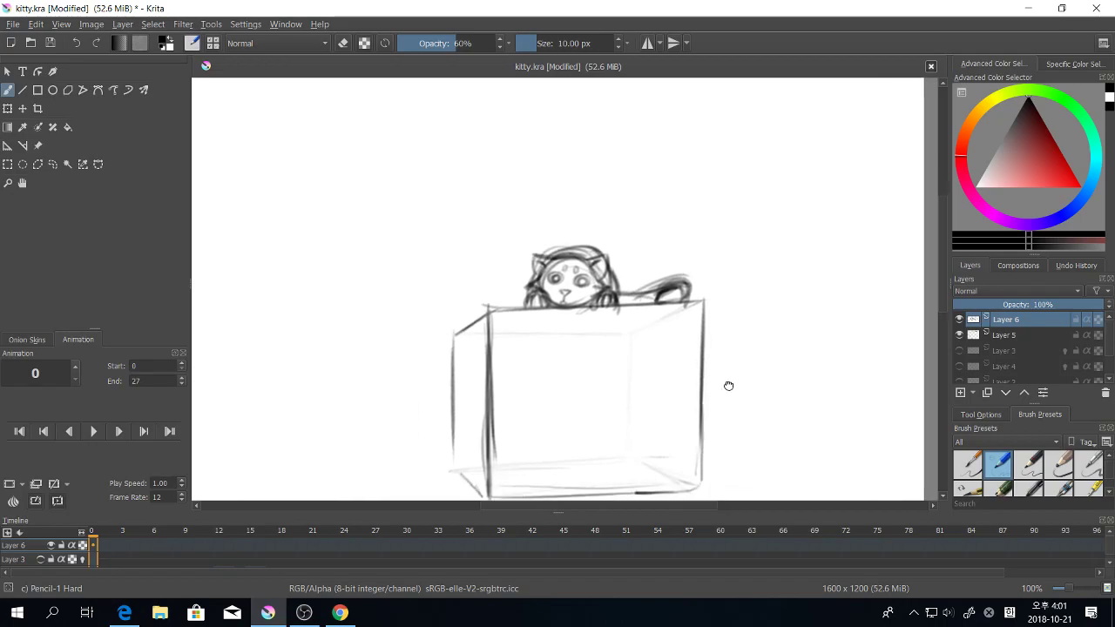
{"action": "scroll", "coordinate": [794, 370], "scroll_direction": "up", "scroll_amount": 4}
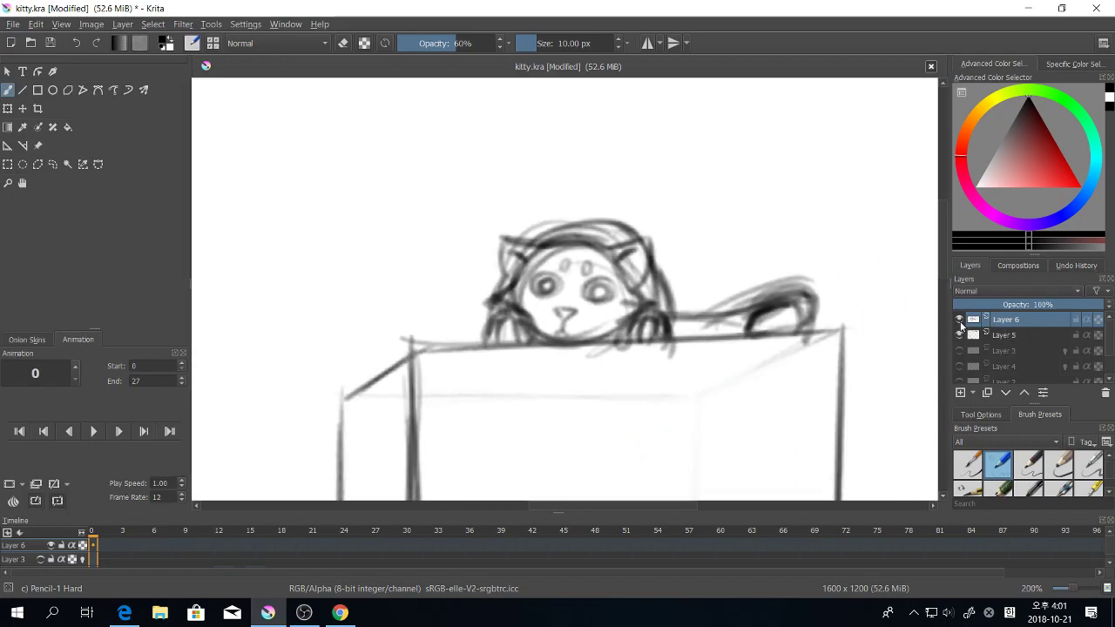
Step: Go to the empty frame 1 of Layer 6 and turn on the layer's onion skin to see the crouching cat of frame 0
{"action": "left_click", "coordinate": [961, 321]}
{"action": "left_click", "coordinate": [961, 322]}
{"action": "left_click", "coordinate": [103, 538]}
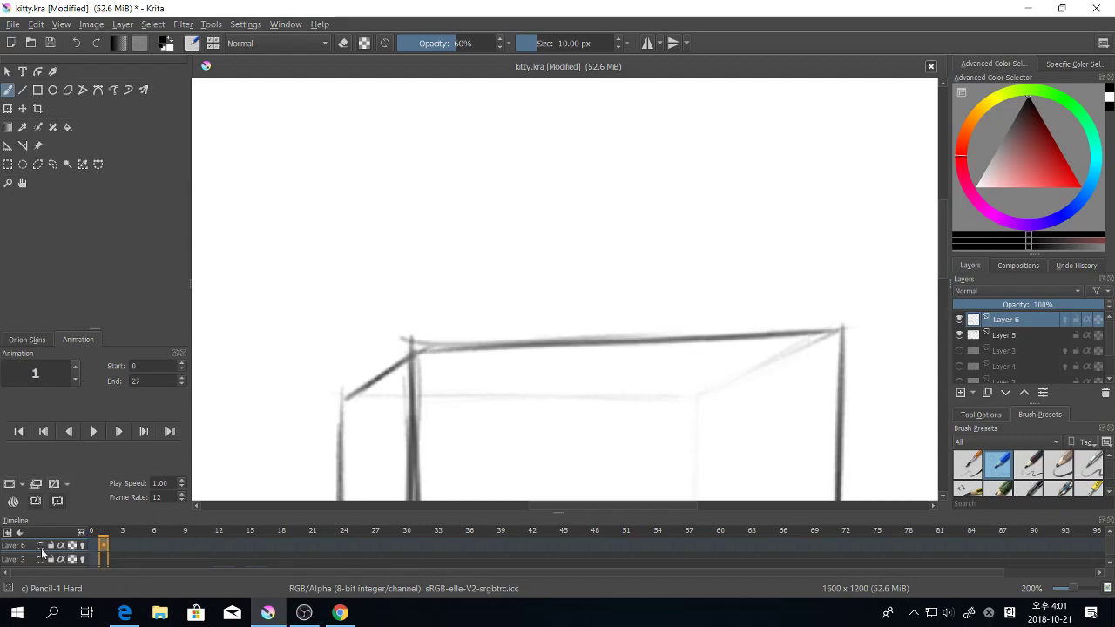
{"action": "left_click", "coordinate": [92, 547]}
{"action": "left_click", "coordinate": [41, 546]}
{"action": "left_click", "coordinate": [93, 546]}
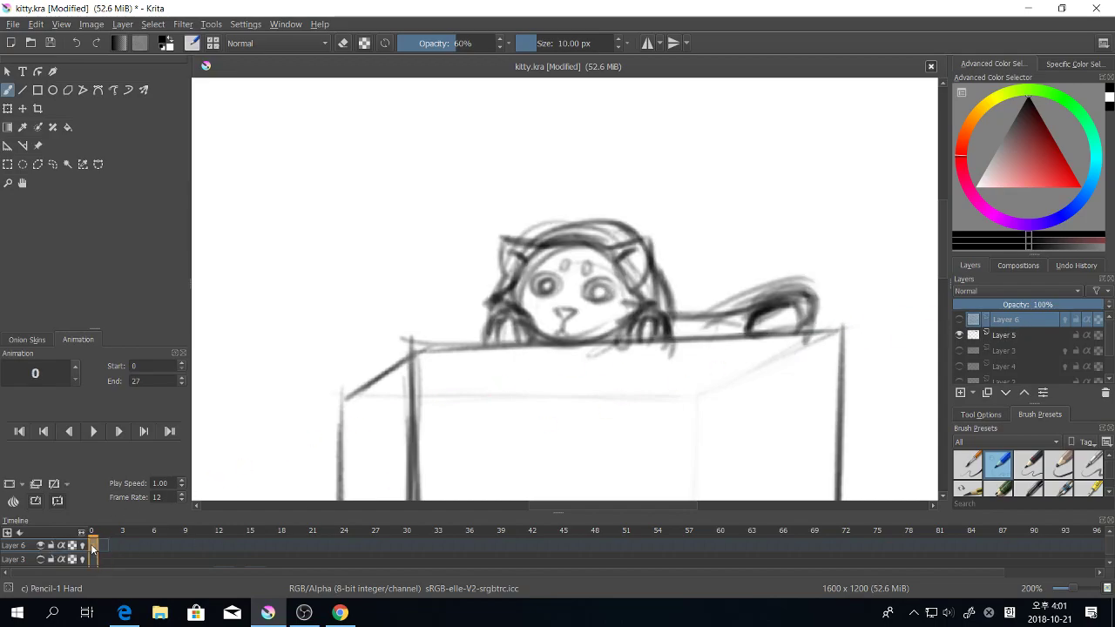
{"action": "left_click", "coordinate": [105, 548]}
{"action": "left_click", "coordinate": [94, 548]}
{"action": "left_click", "coordinate": [106, 549]}
{"action": "left_click", "coordinate": [106, 549]}
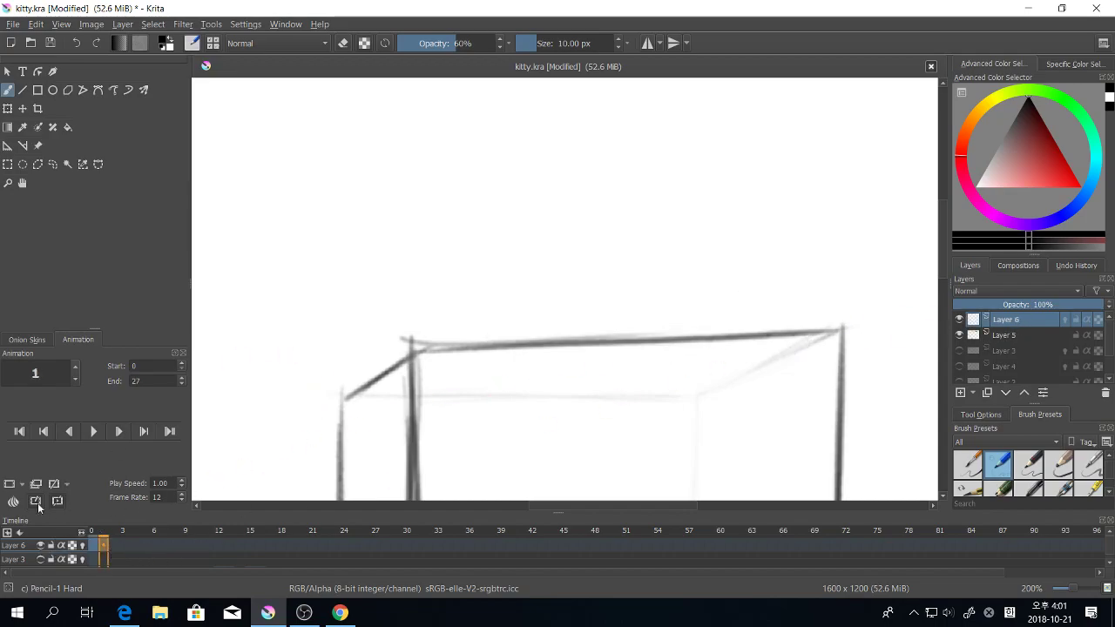
{"action": "left_click", "coordinate": [71, 545]}
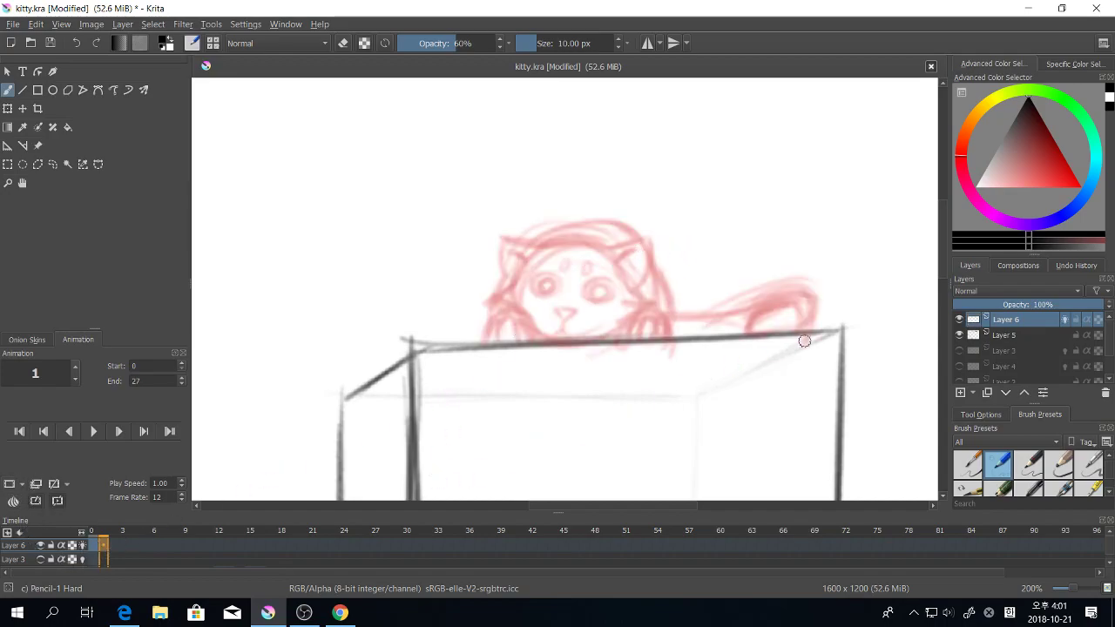
Step: Sketch a round head well above the onion-skinned crouching cat, with a short body line running down from it
{"action": "key", "text": "ctrl+plus"}
{"action": "left_click_drag", "start_coordinate": [759, 313], "coordinate": [667, 331]}
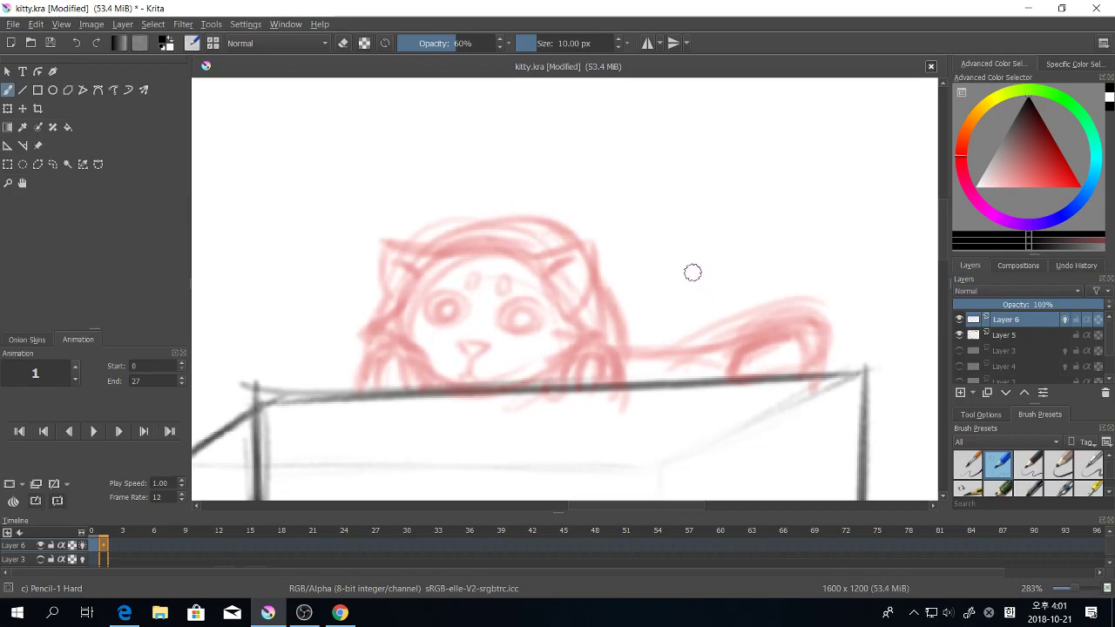
{"action": "scroll", "coordinate": [693, 273], "scroll_direction": "down", "scroll_amount": 2}
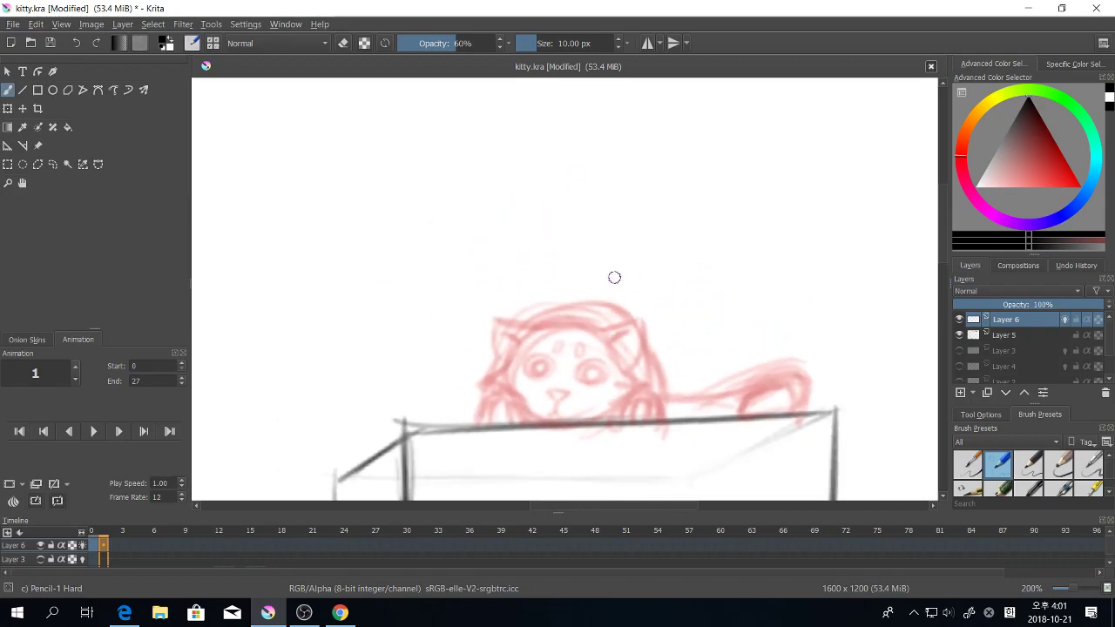
{"action": "mouse_move", "coordinate": [595, 137]}
{"action": "left_mouse_down"}
{"action": "mouse_move", "coordinate": [595, 231]}
{"action": "mouse_move", "coordinate": [599, 112]}
{"action": "left_mouse_up"}
{"action": "key", "text": "ctrl+z"}
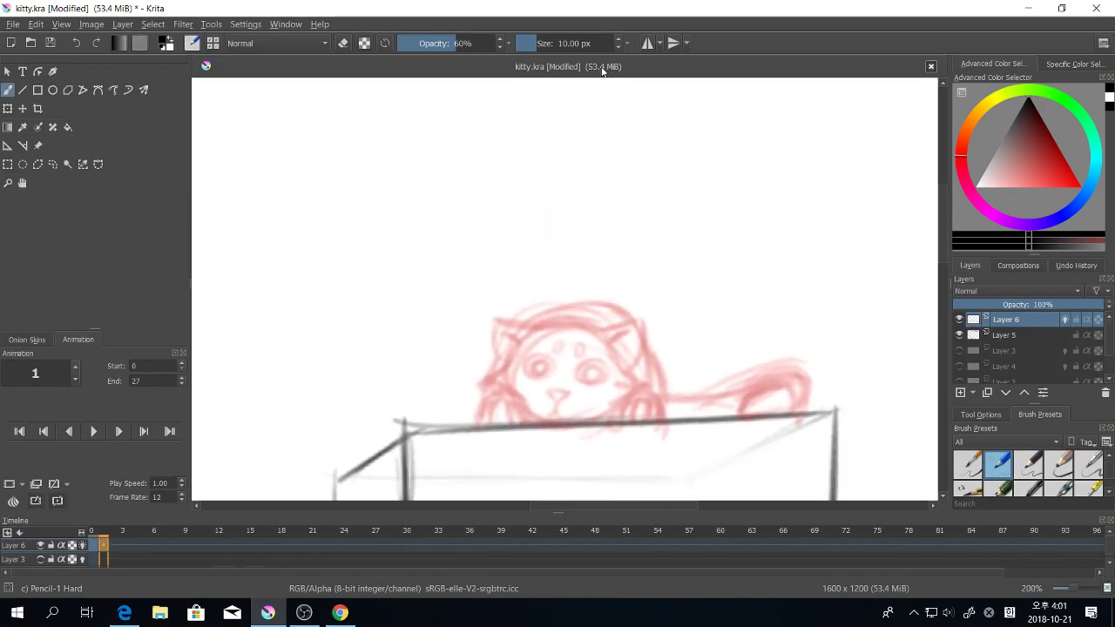
{"action": "mouse_move", "coordinate": [552, 173]}
{"action": "left_mouse_down"}
{"action": "mouse_move", "coordinate": [564, 135]}
{"action": "mouse_move", "coordinate": [601, 117]}
{"action": "left_mouse_up"}
{"action": "left_click_drag", "start_coordinate": [601, 219], "coordinate": [616, 292]}
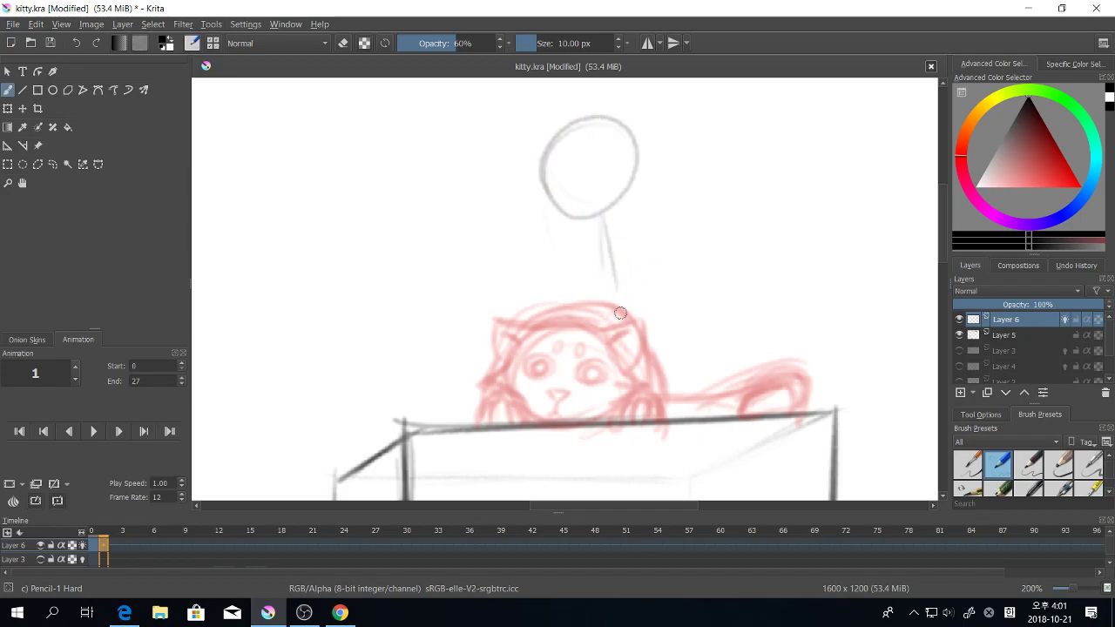
Step: Sketch the sitting cat's long front legs down to the box, ending in two rounded front paws
{"action": "mouse_move", "coordinate": [581, 350]}
{"action": "left_mouse_down"}
{"action": "mouse_move", "coordinate": [613, 376]}
{"action": "mouse_move", "coordinate": [544, 412]}
{"action": "mouse_move", "coordinate": [611, 352]}
{"action": "left_mouse_up"}
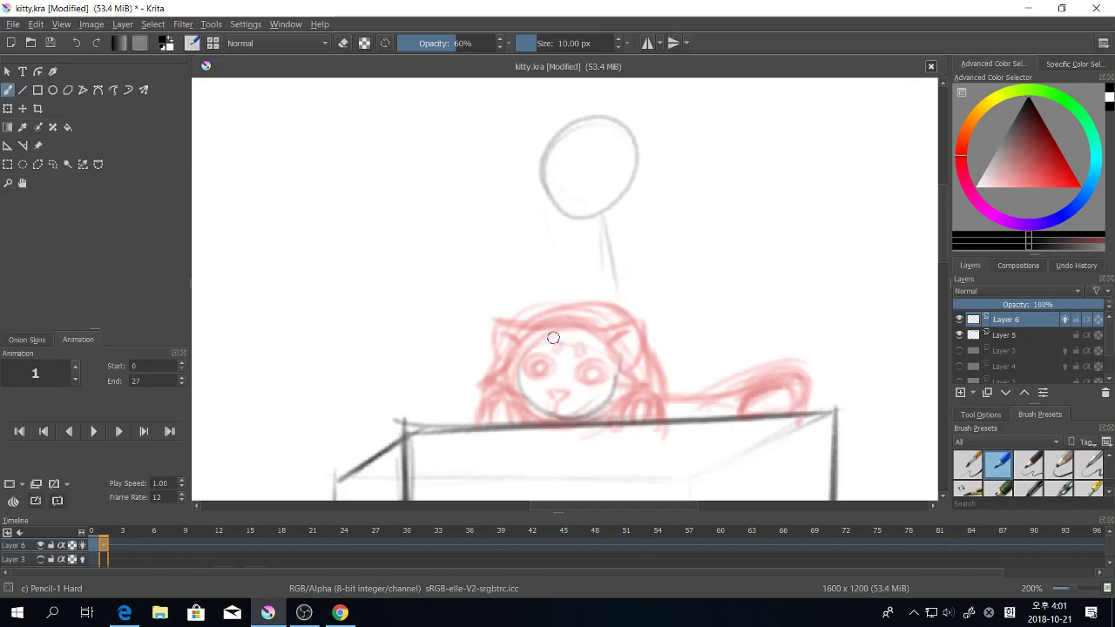
{"action": "left_click_drag", "start_coordinate": [545, 259], "coordinate": [534, 366]}
{"action": "mouse_move", "coordinate": [537, 290]}
{"action": "left_mouse_down"}
{"action": "mouse_move", "coordinate": [536, 392]}
{"action": "mouse_move", "coordinate": [559, 421]}
{"action": "mouse_move", "coordinate": [547, 420]}
{"action": "mouse_move", "coordinate": [638, 414]}
{"action": "mouse_move", "coordinate": [592, 419]}
{"action": "left_mouse_up"}
{"action": "mouse_move", "coordinate": [529, 401]}
{"action": "left_mouse_down"}
{"action": "mouse_move", "coordinate": [549, 421]}
{"action": "mouse_move", "coordinate": [514, 421]}
{"action": "mouse_move", "coordinate": [530, 396]}
{"action": "mouse_move", "coordinate": [558, 419]}
{"action": "mouse_move", "coordinate": [617, 399]}
{"action": "mouse_move", "coordinate": [636, 413]}
{"action": "mouse_move", "coordinate": [600, 421]}
{"action": "left_mouse_up"}
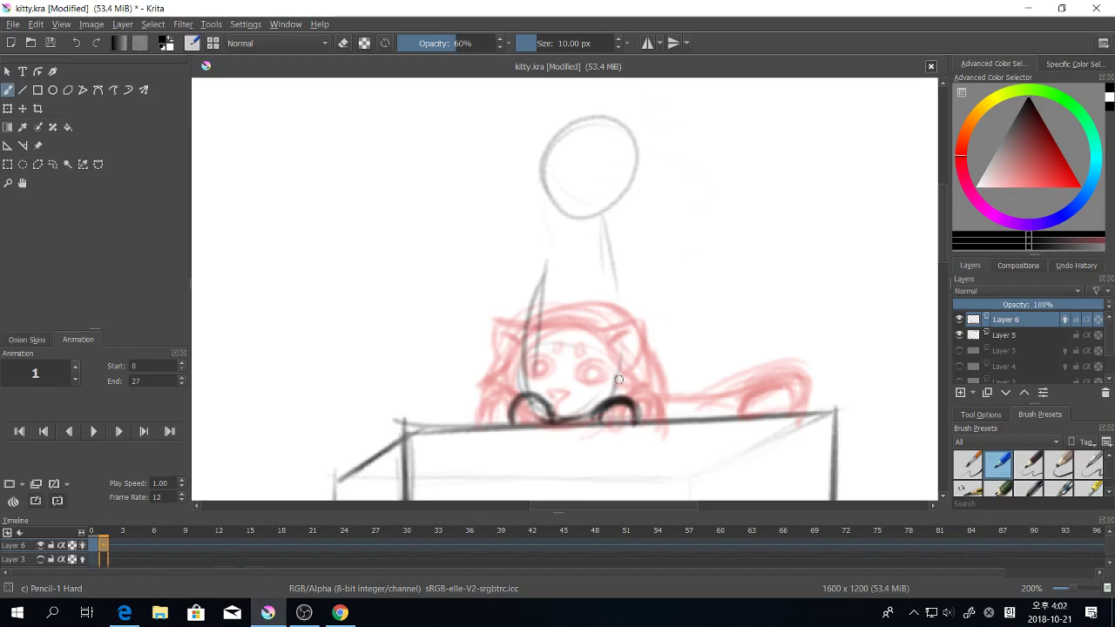
{"action": "left_click_drag", "start_coordinate": [619, 379], "coordinate": [615, 399]}
{"action": "mouse_move", "coordinate": [623, 315]}
{"action": "left_mouse_down"}
{"action": "mouse_move", "coordinate": [627, 397]}
{"action": "mouse_move", "coordinate": [615, 398]}
{"action": "left_mouse_up"}
{"action": "left_click_drag", "start_coordinate": [599, 348], "coordinate": [598, 408]}
Step: Redraw the head circle larger and slightly lower, and erase the original circle with the Eraser Small brush
{"action": "mouse_move", "coordinate": [599, 331]}
{"action": "left_mouse_down"}
{"action": "mouse_move", "coordinate": [596, 396]}
{"action": "mouse_move", "coordinate": [551, 329]}
{"action": "mouse_move", "coordinate": [547, 388]}
{"action": "mouse_move", "coordinate": [521, 344]}
{"action": "mouse_move", "coordinate": [547, 215]}
{"action": "mouse_move", "coordinate": [587, 274]}
{"action": "mouse_move", "coordinate": [645, 189]}
{"action": "mouse_move", "coordinate": [653, 215]}
{"action": "left_mouse_up"}
{"action": "key", "text": "ctrl+z"}
{"action": "mouse_move", "coordinate": [610, 165]}
{"action": "left_mouse_down"}
{"action": "mouse_move", "coordinate": [628, 225]}
{"action": "mouse_move", "coordinate": [531, 209]}
{"action": "mouse_move", "coordinate": [622, 175]}
{"action": "mouse_move", "coordinate": [562, 258]}
{"action": "mouse_move", "coordinate": [589, 161]}
{"action": "left_mouse_up"}
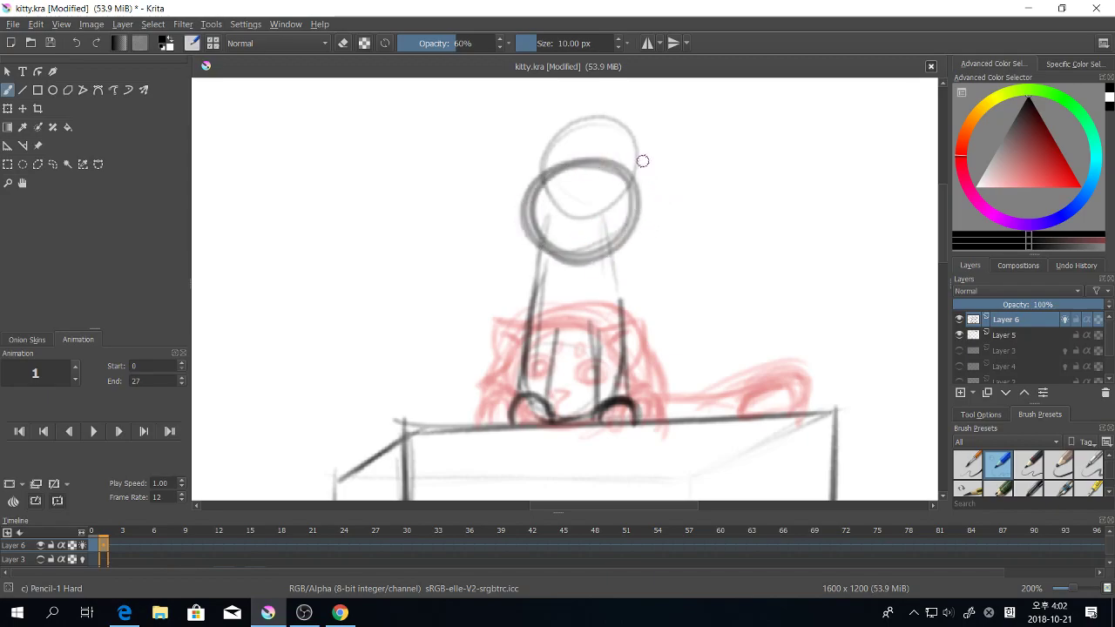
{"action": "key", "text": "e"}
{"action": "right_click", "coordinate": [596, 166]}
{"action": "left_click", "coordinate": [596, 115]}
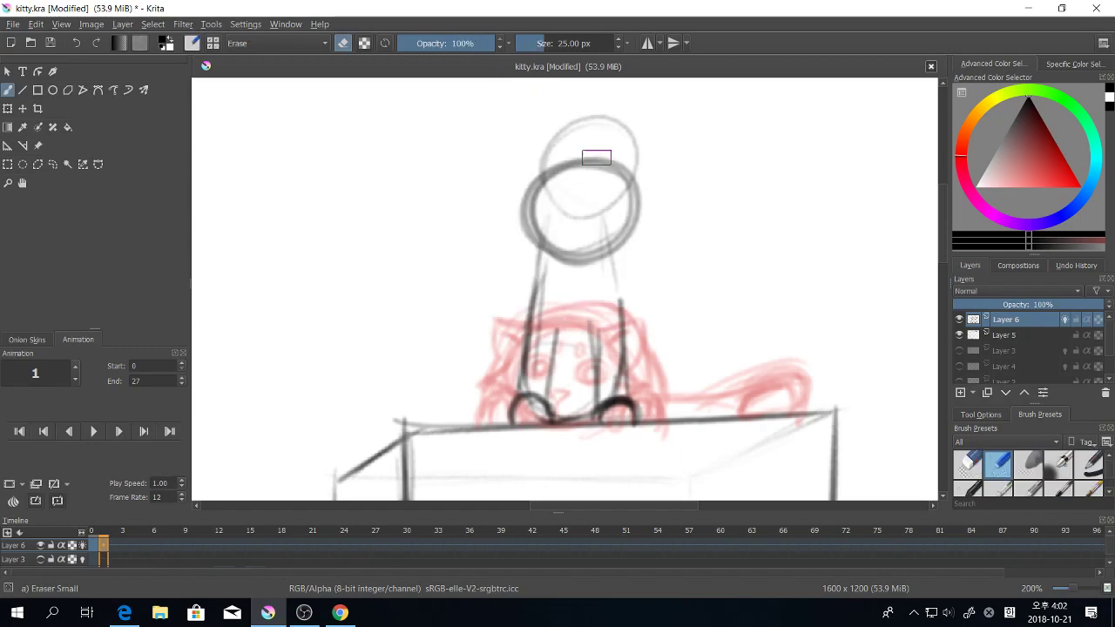
{"action": "mouse_move", "coordinate": [595, 157]}
{"action": "left_mouse_down"}
{"action": "mouse_move", "coordinate": [557, 235]}
{"action": "mouse_move", "coordinate": [607, 214]}
{"action": "mouse_move", "coordinate": [629, 173]}
{"action": "mouse_move", "coordinate": [570, 126]}
{"action": "mouse_move", "coordinate": [543, 140]}
{"action": "mouse_move", "coordinate": [604, 121]}
{"action": "mouse_move", "coordinate": [654, 172]}
{"action": "left_mouse_up"}
Step: Darken the head circle with the Pencil-1 Hard brush and draw a horizontal eye guideline across it
{"action": "right_click", "coordinate": [632, 200]}
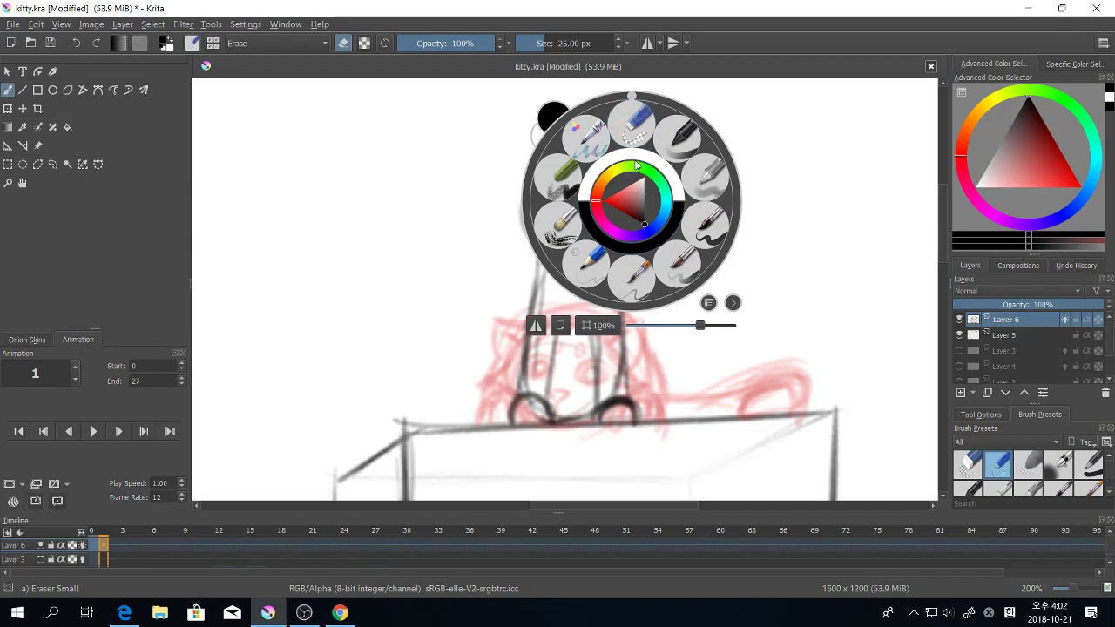
{"action": "left_click", "coordinate": [646, 275]}
{"action": "mouse_move", "coordinate": [566, 175]}
{"action": "left_mouse_down"}
{"action": "mouse_move", "coordinate": [620, 194]}
{"action": "mouse_move", "coordinate": [553, 231]}
{"action": "mouse_move", "coordinate": [587, 154]}
{"action": "mouse_move", "coordinate": [630, 203]}
{"action": "mouse_move", "coordinate": [558, 257]}
{"action": "left_mouse_up"}
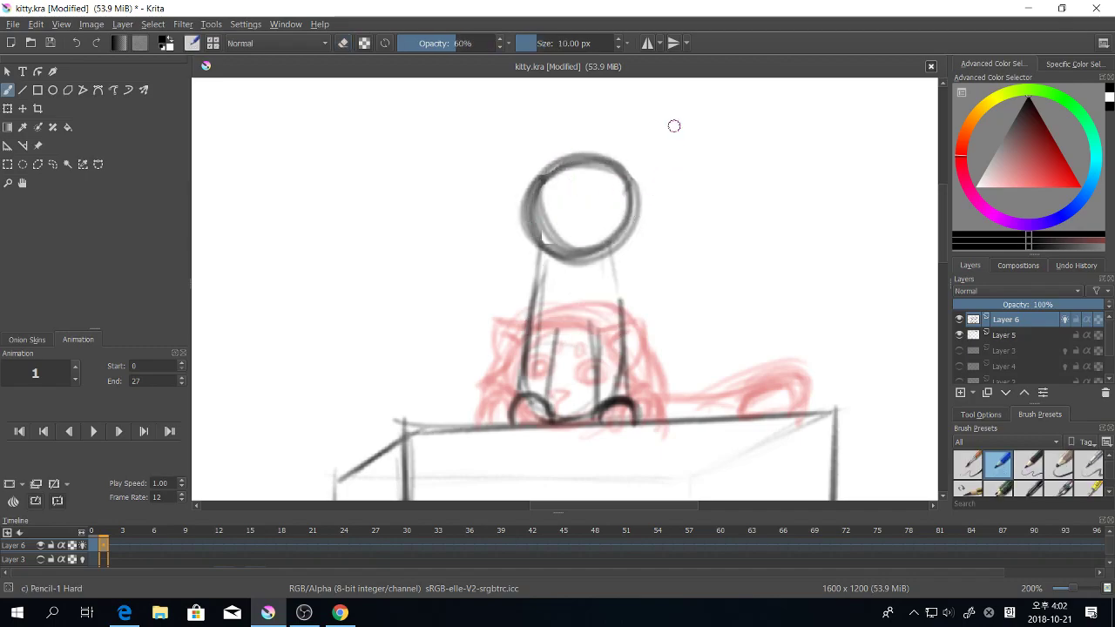
{"action": "mouse_move", "coordinate": [551, 209]}
{"action": "left_mouse_down"}
{"action": "mouse_move", "coordinate": [670, 209]}
{"action": "mouse_move", "coordinate": [626, 209]}
{"action": "left_mouse_up"}
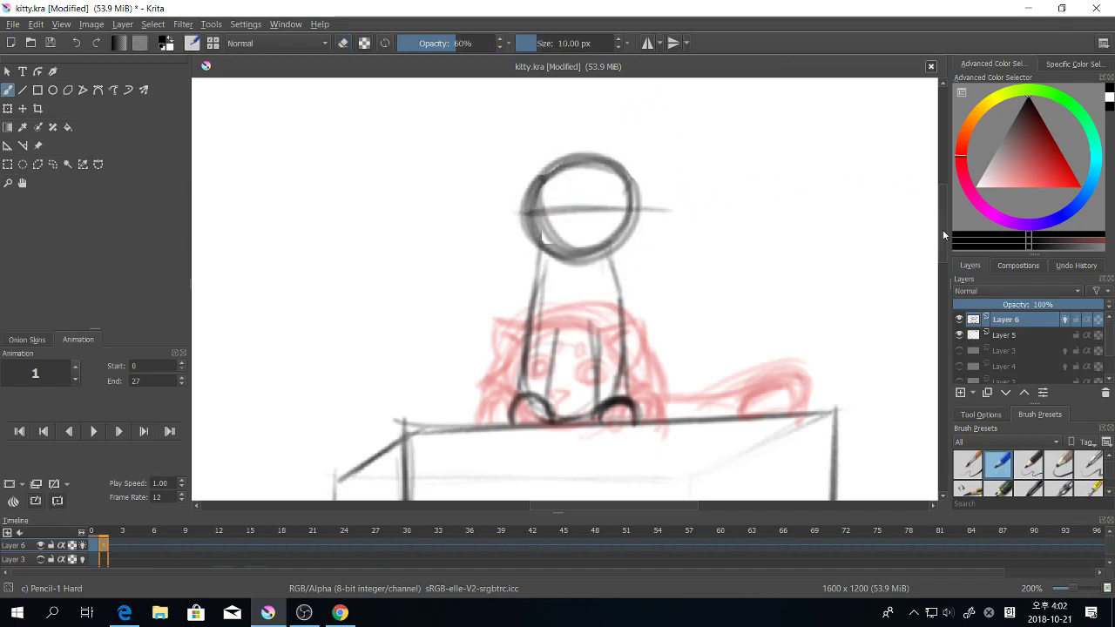
Step: Draw the tail lying along the box's top edge with a looped tip, and darken the gap between the front legs
{"action": "mouse_move", "coordinate": [756, 402]}
{"action": "left_mouse_down"}
{"action": "mouse_move", "coordinate": [741, 410]}
{"action": "mouse_move", "coordinate": [780, 415]}
{"action": "mouse_move", "coordinate": [810, 385]}
{"action": "mouse_move", "coordinate": [631, 396]}
{"action": "left_mouse_up"}
{"action": "left_click_drag", "start_coordinate": [634, 394], "coordinate": [809, 383]}
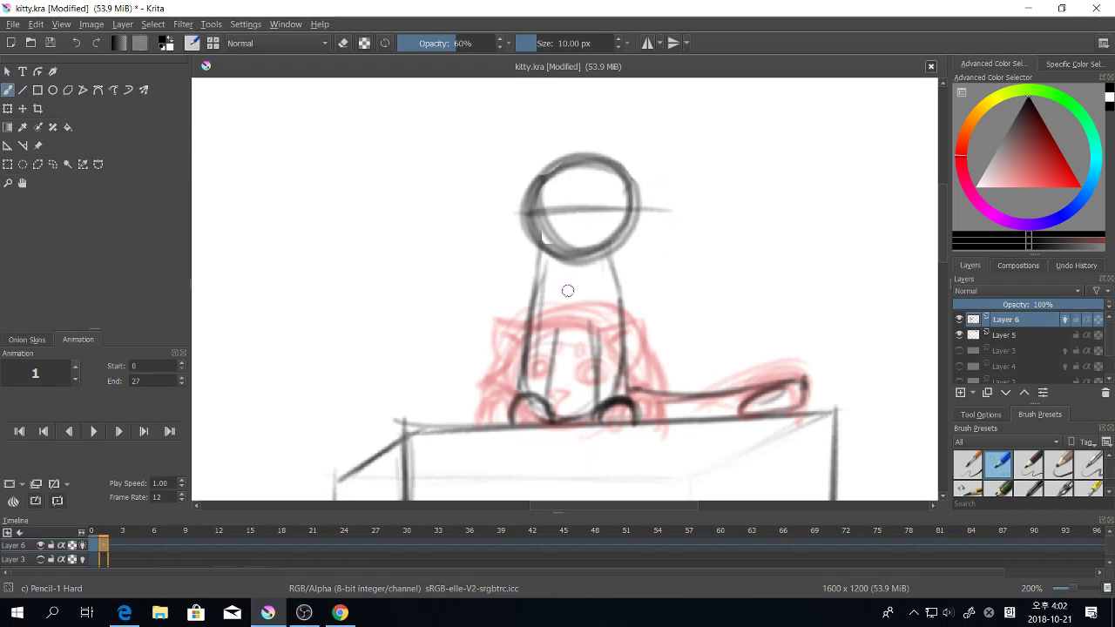
{"action": "mouse_move", "coordinate": [591, 397]}
{"action": "left_mouse_down"}
{"action": "mouse_move", "coordinate": [589, 328]}
{"action": "mouse_move", "coordinate": [553, 342]}
{"action": "mouse_move", "coordinate": [580, 324]}
{"action": "mouse_move", "coordinate": [567, 325]}
{"action": "mouse_move", "coordinate": [552, 422]}
{"action": "left_mouse_up"}
{"action": "left_click_drag", "start_coordinate": [553, 341], "coordinate": [553, 418]}
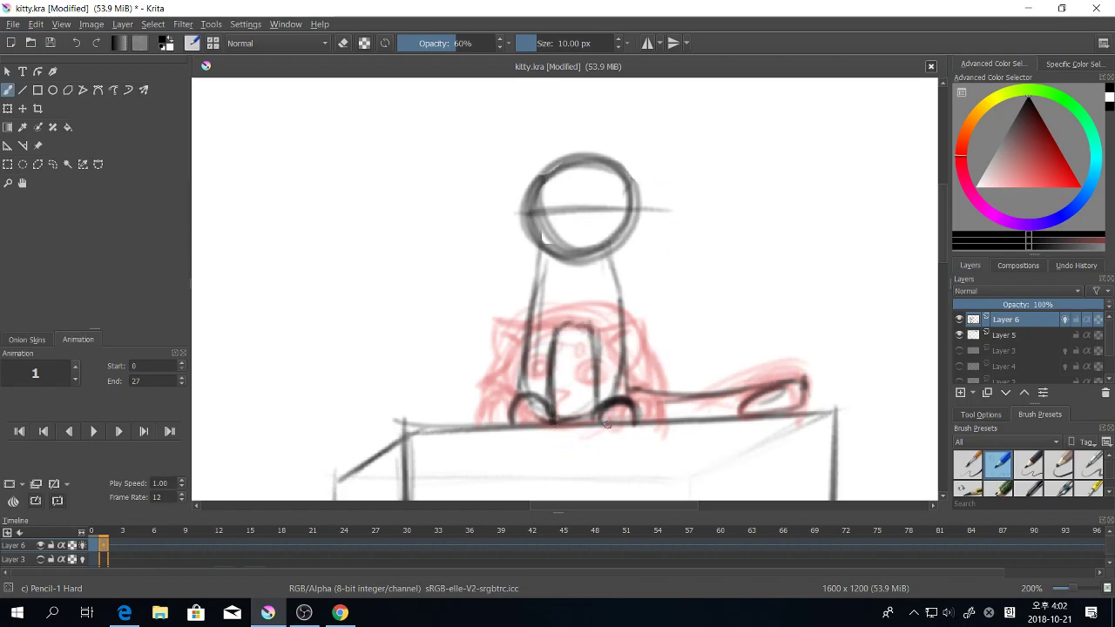
Step: Draw the hind legs and paws on both sides of the front legs and strengthen the body outline nearest the tail
{"action": "mouse_move", "coordinate": [526, 340]}
{"action": "left_mouse_down"}
{"action": "mouse_move", "coordinate": [503, 381]}
{"action": "mouse_move", "coordinate": [510, 423]}
{"action": "mouse_move", "coordinate": [494, 426]}
{"action": "left_mouse_up"}
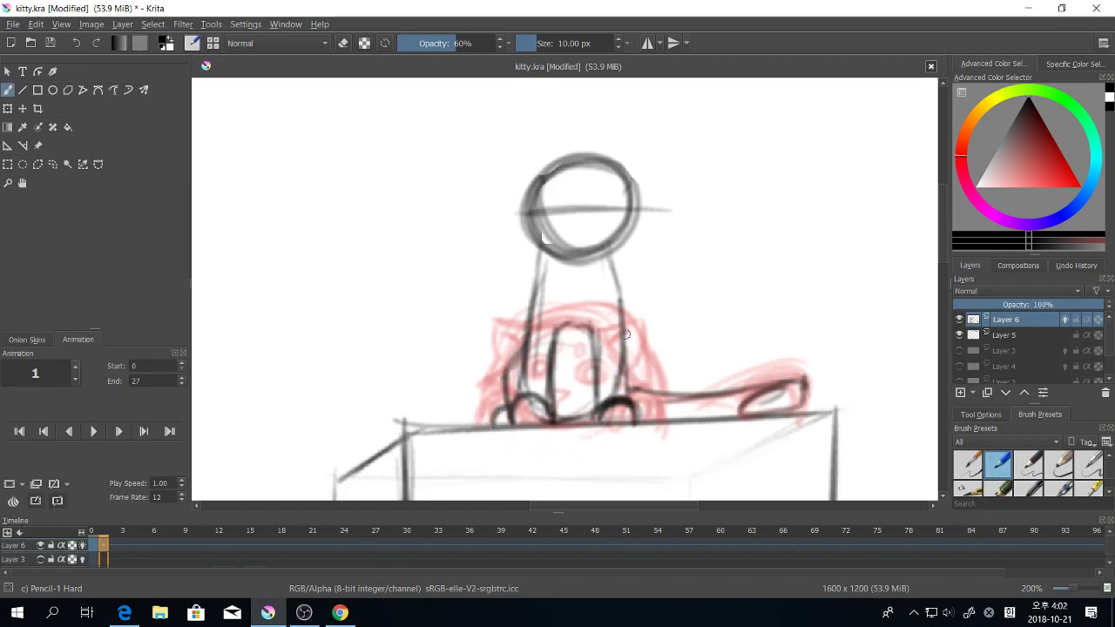
{"action": "mouse_move", "coordinate": [626, 334]}
{"action": "left_mouse_down"}
{"action": "mouse_move", "coordinate": [638, 426]}
{"action": "mouse_move", "coordinate": [653, 401]}
{"action": "mouse_move", "coordinate": [649, 409]}
{"action": "left_mouse_up"}
{"action": "mouse_move", "coordinate": [625, 348]}
{"action": "left_mouse_down"}
{"action": "mouse_move", "coordinate": [614, 262]}
{"action": "mouse_move", "coordinate": [522, 200]}
{"action": "mouse_move", "coordinate": [596, 259]}
{"action": "left_mouse_up"}
Step: Draw two pointed ears on top of the sitting cat's head
{"action": "mouse_move", "coordinate": [610, 155]}
{"action": "left_mouse_down"}
{"action": "mouse_move", "coordinate": [640, 146]}
{"action": "mouse_move", "coordinate": [652, 179]}
{"action": "mouse_move", "coordinate": [639, 190]}
{"action": "left_mouse_up"}
{"action": "mouse_move", "coordinate": [552, 162]}
{"action": "left_mouse_down"}
{"action": "mouse_move", "coordinate": [514, 155]}
{"action": "mouse_move", "coordinate": [516, 199]}
{"action": "mouse_move", "coordinate": [528, 192]}
{"action": "left_mouse_up"}
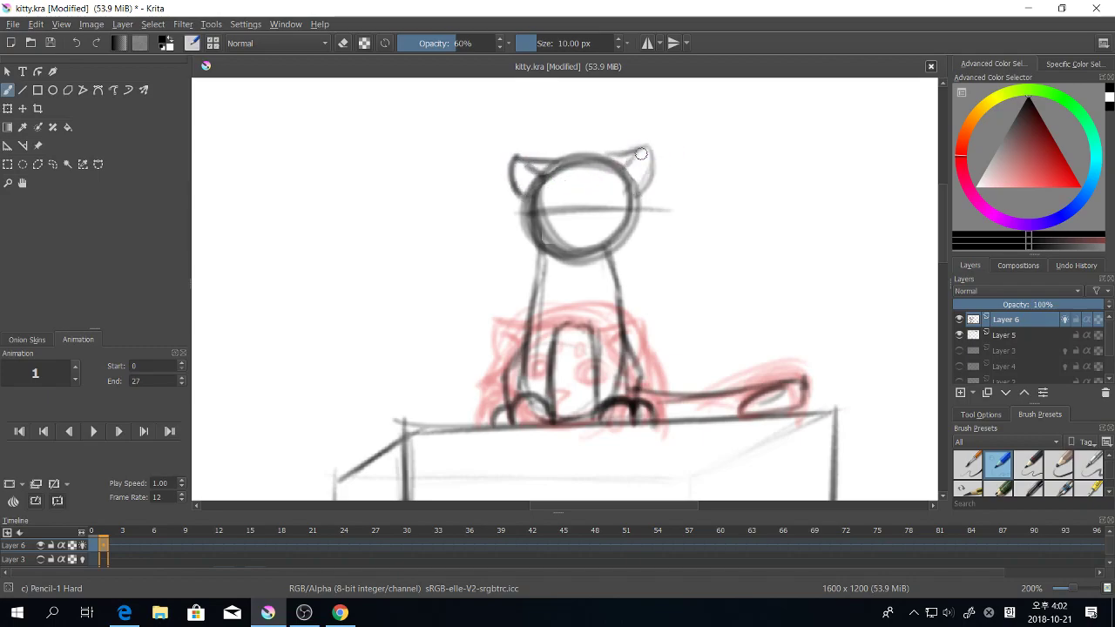
{"action": "mouse_move", "coordinate": [624, 170]}
{"action": "left_mouse_down"}
{"action": "mouse_move", "coordinate": [652, 153]}
{"action": "mouse_move", "coordinate": [619, 154]}
{"action": "left_mouse_up"}
Step: Draw the eyes, forehead spots, nose and smiling mouth on the face, and add pointed fur tufts to both cheeks
{"action": "mouse_move", "coordinate": [601, 201]}
{"action": "left_mouse_down"}
{"action": "mouse_move", "coordinate": [601, 219]}
{"action": "mouse_move", "coordinate": [629, 202]}
{"action": "left_mouse_up"}
{"action": "mouse_move", "coordinate": [551, 197]}
{"action": "left_mouse_down"}
{"action": "mouse_move", "coordinate": [542, 218]}
{"action": "mouse_move", "coordinate": [575, 183]}
{"action": "mouse_move", "coordinate": [592, 182]}
{"action": "mouse_move", "coordinate": [577, 235]}
{"action": "mouse_move", "coordinate": [591, 234]}
{"action": "left_mouse_up"}
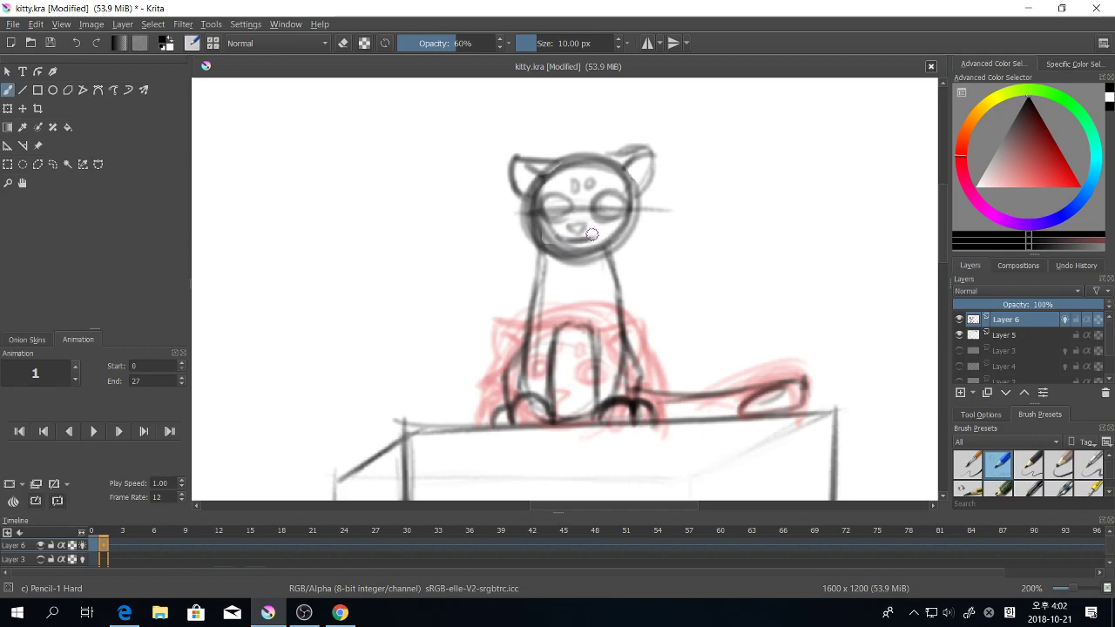
{"action": "key", "text": "ctrl+z"}
{"action": "key", "text": "ctrl+z"}
{"action": "left_click_drag", "start_coordinate": [562, 236], "coordinate": [597, 237]}
{"action": "mouse_move", "coordinate": [633, 202]}
{"action": "left_mouse_down"}
{"action": "mouse_move", "coordinate": [647, 222]}
{"action": "mouse_move", "coordinate": [601, 251]}
{"action": "mouse_move", "coordinate": [649, 225]}
{"action": "mouse_move", "coordinate": [633, 204]}
{"action": "left_mouse_up"}
{"action": "mouse_move", "coordinate": [527, 200]}
{"action": "left_mouse_down"}
{"action": "mouse_move", "coordinate": [512, 228]}
{"action": "mouse_move", "coordinate": [566, 256]}
{"action": "mouse_move", "coordinate": [655, 217]}
{"action": "left_mouse_up"}
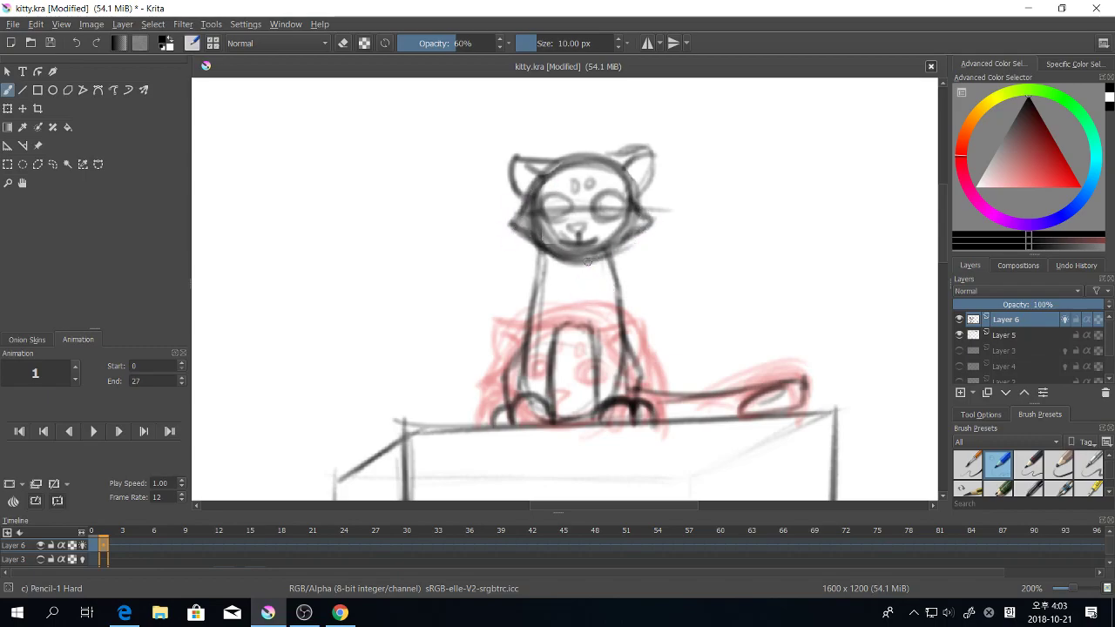
Step: Extend the inner leg lines up to the chin and darken the outer body lines below the head
{"action": "left_click_drag", "start_coordinate": [588, 261], "coordinate": [596, 336]}
{"action": "left_click_drag", "start_coordinate": [563, 259], "coordinate": [552, 366]}
{"action": "left_click_drag", "start_coordinate": [554, 288], "coordinate": [554, 378]}
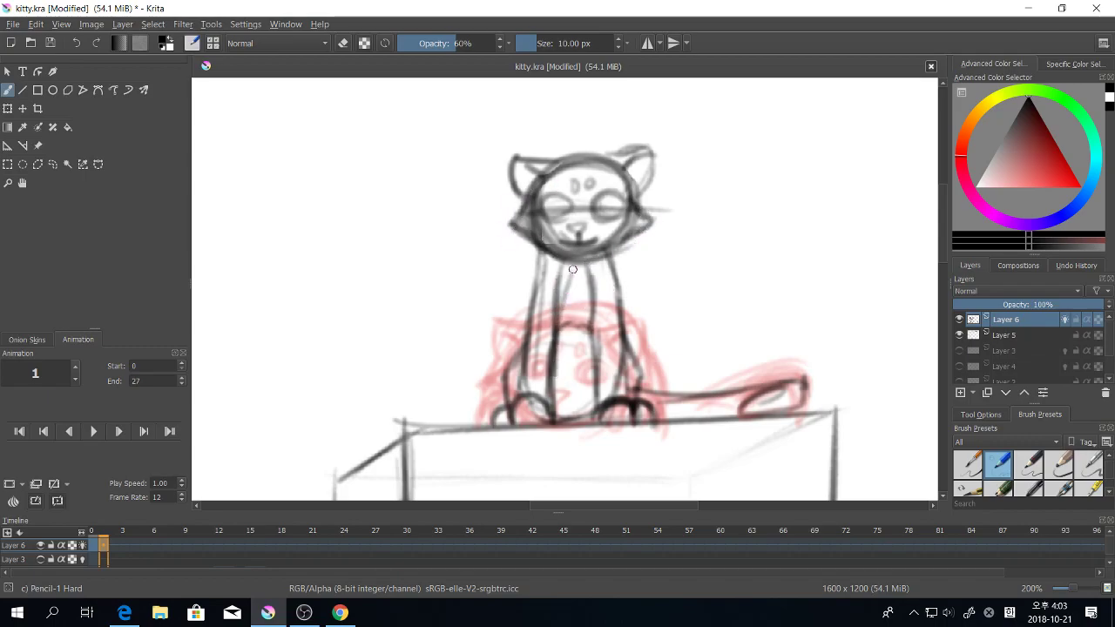
{"action": "left_click_drag", "start_coordinate": [589, 261], "coordinate": [594, 316]}
{"action": "left_click_drag", "start_coordinate": [542, 251], "coordinate": [526, 378]}
{"action": "left_click_drag", "start_coordinate": [611, 260], "coordinate": [623, 324]}
Step: Erase the stray strokes on the chest and redraw the two inner leg lines darker up to the chin in pencil
{"action": "left_click_drag", "start_coordinate": [658, 378], "coordinate": [691, 369]}
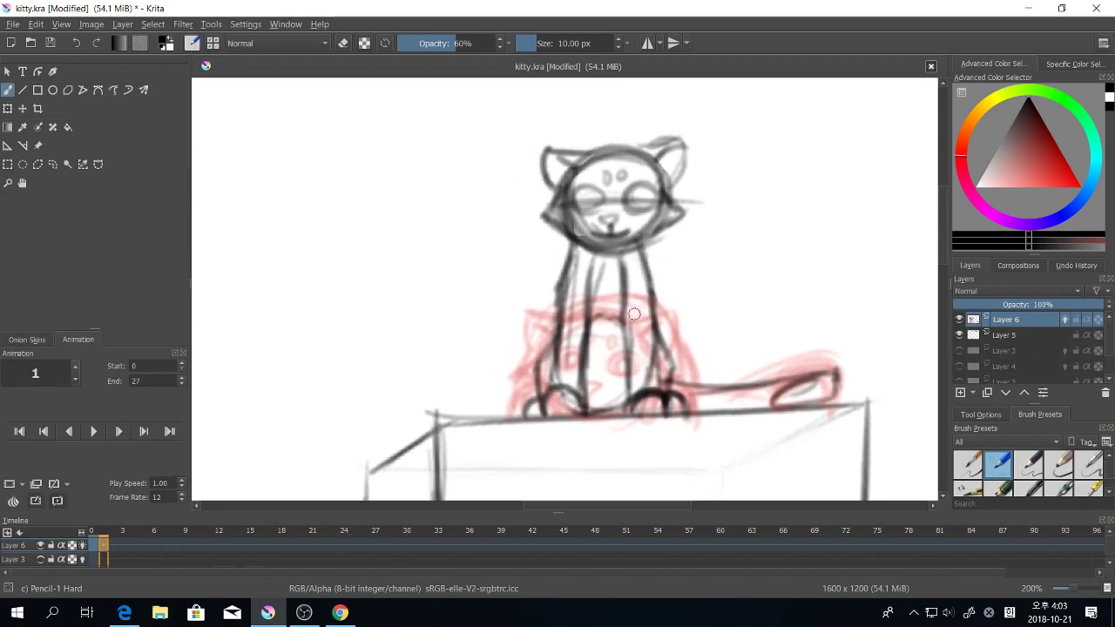
{"action": "key", "text": "e"}
{"action": "right_click", "coordinate": [603, 300]}
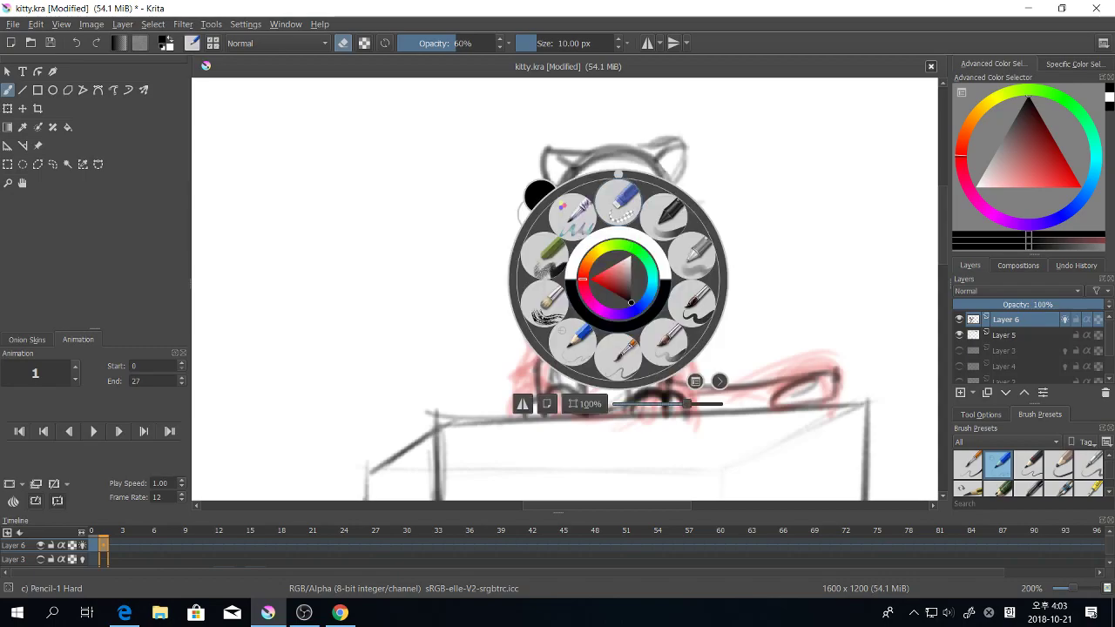
{"action": "left_click", "coordinate": [626, 219]}
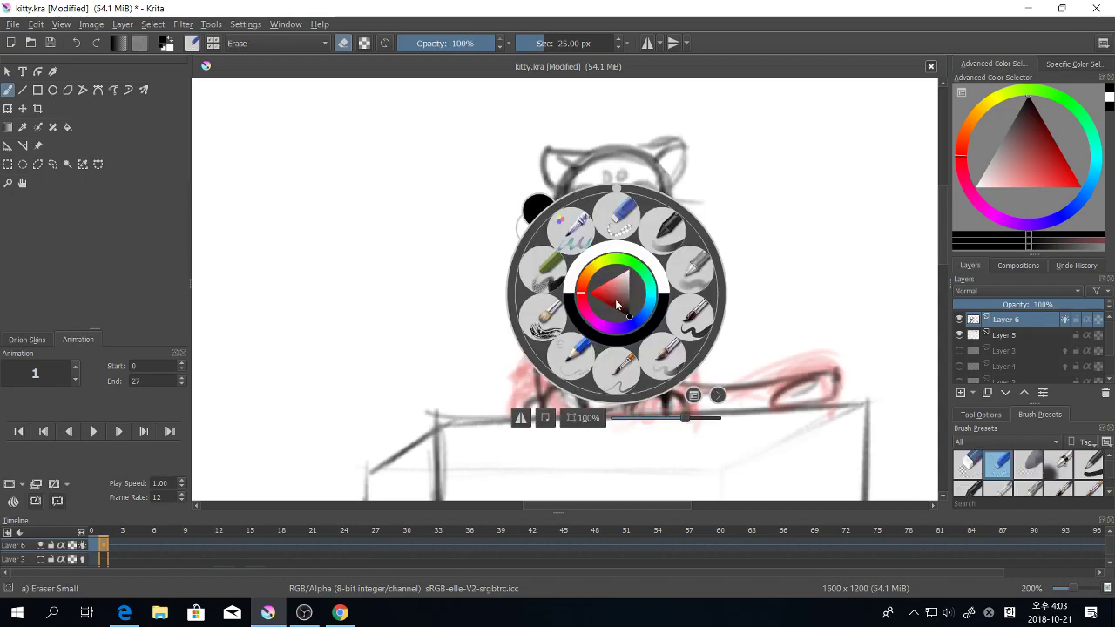
{"action": "right_click", "coordinate": [615, 292]}
{"action": "left_click", "coordinate": [574, 358]}
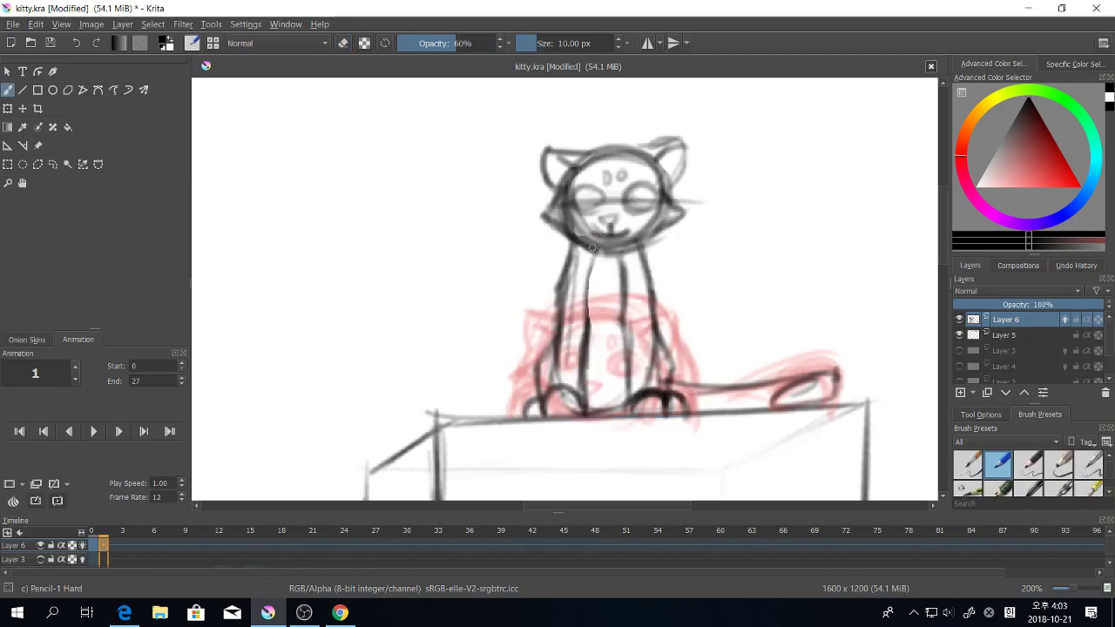
{"action": "left_click_drag", "start_coordinate": [593, 250], "coordinate": [588, 343]}
{"action": "left_click_drag", "start_coordinate": [621, 259], "coordinate": [627, 340]}
{"action": "left_click_drag", "start_coordinate": [624, 286], "coordinate": [628, 371]}
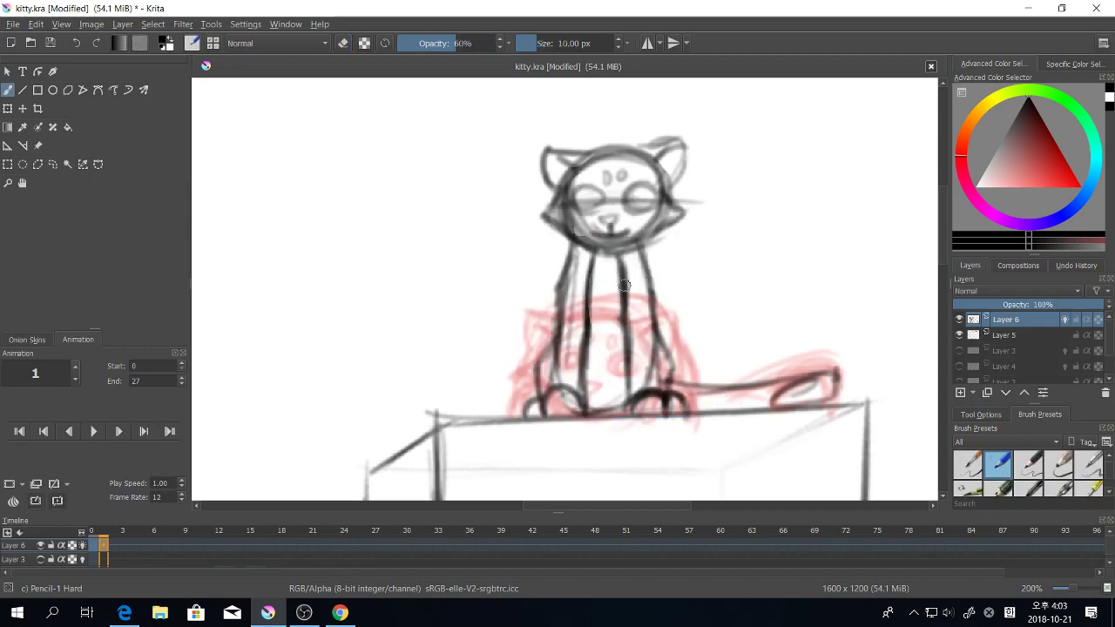
Step: Darken the tail along the box's top edge and turn off Layer 6's onion skin
{"action": "mouse_move", "coordinate": [762, 422]}
{"action": "left_mouse_down"}
{"action": "mouse_move", "coordinate": [672, 371]}
{"action": "mouse_move", "coordinate": [718, 355]}
{"action": "left_mouse_up"}
{"action": "mouse_move", "coordinate": [615, 339]}
{"action": "left_mouse_down"}
{"action": "mouse_move", "coordinate": [765, 323]}
{"action": "mouse_move", "coordinate": [777, 330]}
{"action": "mouse_move", "coordinate": [751, 330]}
{"action": "mouse_move", "coordinate": [761, 353]}
{"action": "mouse_move", "coordinate": [759, 334]}
{"action": "mouse_move", "coordinate": [718, 344]}
{"action": "mouse_move", "coordinate": [733, 335]}
{"action": "mouse_move", "coordinate": [744, 357]}
{"action": "mouse_move", "coordinate": [761, 352]}
{"action": "mouse_move", "coordinate": [772, 328]}
{"action": "mouse_move", "coordinate": [772, 337]}
{"action": "mouse_move", "coordinate": [749, 331]}
{"action": "mouse_move", "coordinate": [770, 347]}
{"action": "left_mouse_up"}
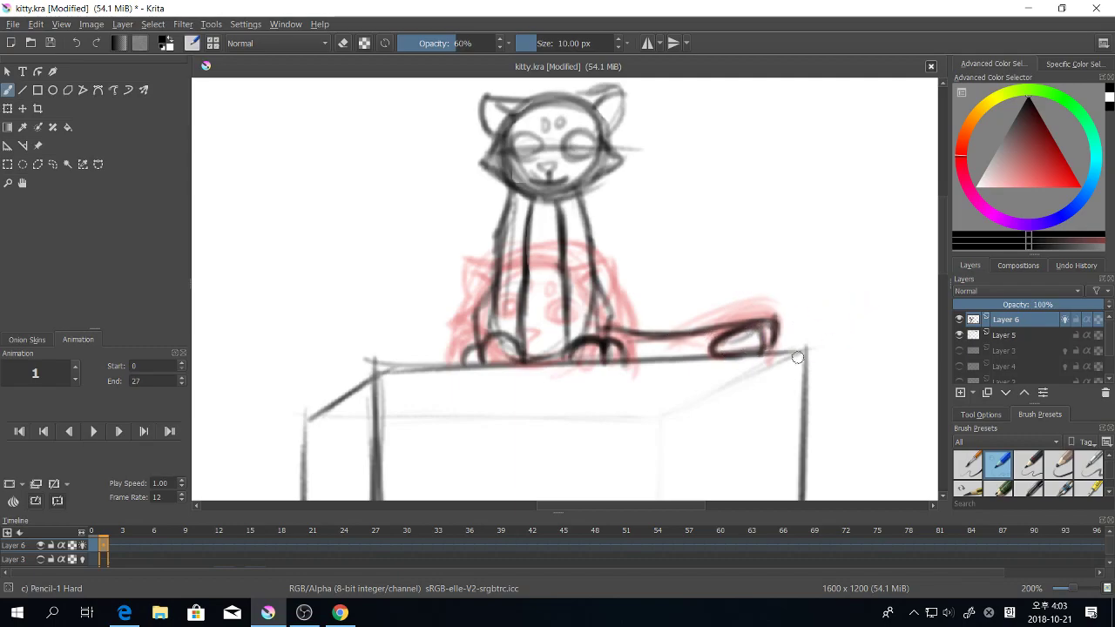
{"action": "key", "text": "minus"}
{"action": "key", "text": "minus"}
{"action": "left_click_drag", "start_coordinate": [686, 341], "coordinate": [735, 375]}
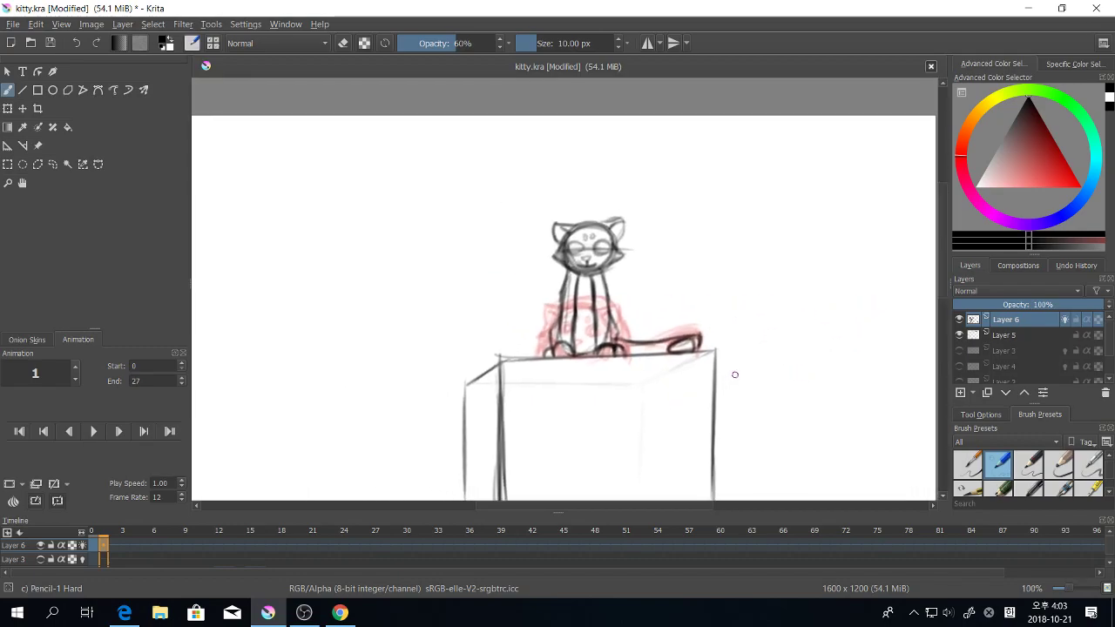
{"action": "left_click", "coordinate": [72, 546]}
Step: Flip back and forth between frames 0 and 1 to compare the crouching and sitting poses
{"action": "mouse_move", "coordinate": [116, 550]}
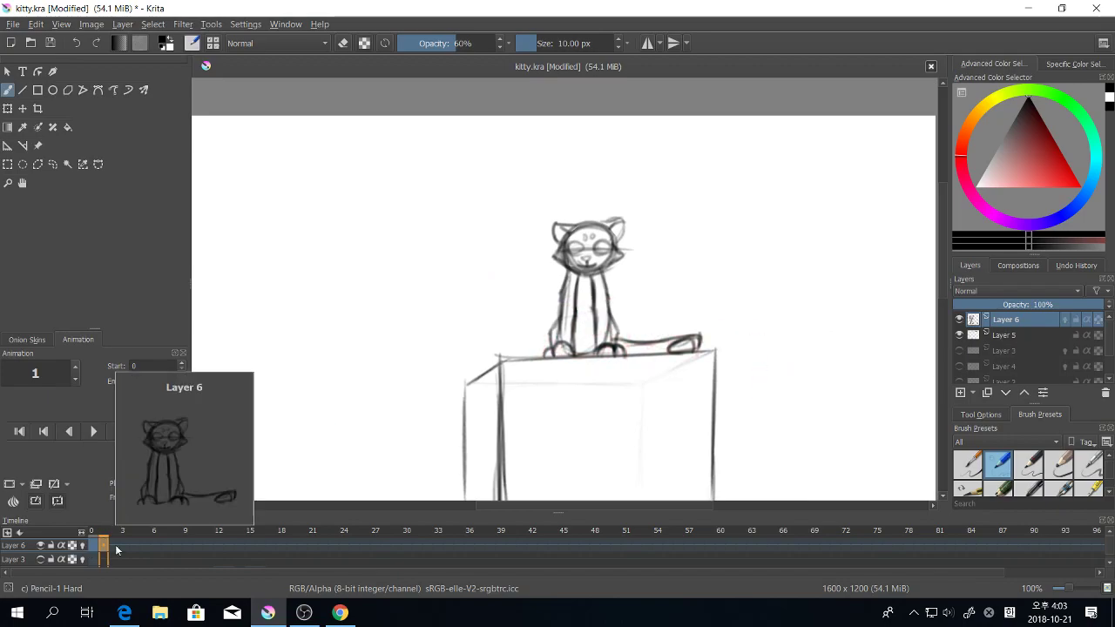
{"action": "key", "text": "Left"}
{"action": "key", "text": "Right"}
{"action": "key", "text": "Left"}
{"action": "key", "text": "Right"}
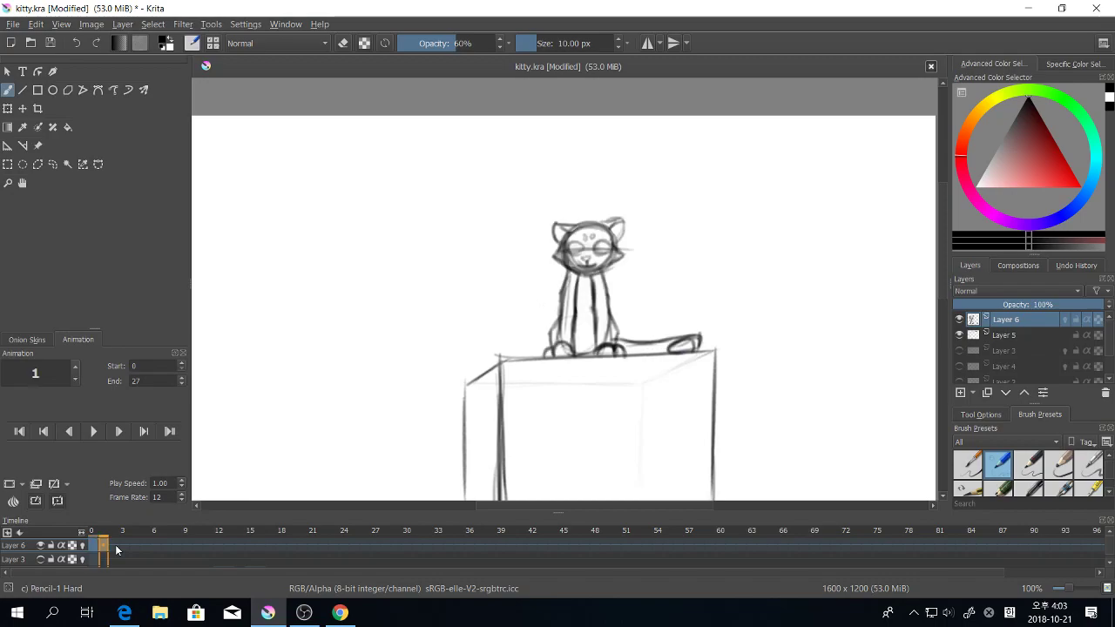
{"action": "key", "text": "Left"}
{"action": "key", "text": "Right"}
{"action": "key", "text": "Left"}
{"action": "key", "text": "Right"}
{"action": "key", "text": "Left"}
{"action": "key", "text": "Right"}
{"action": "key", "text": "Left"}
{"action": "key", "text": "Right"}
{"action": "key", "text": "Left"}
{"action": "key", "text": "Right"}
{"action": "key", "text": "Left"}
{"action": "key", "text": "Right"}
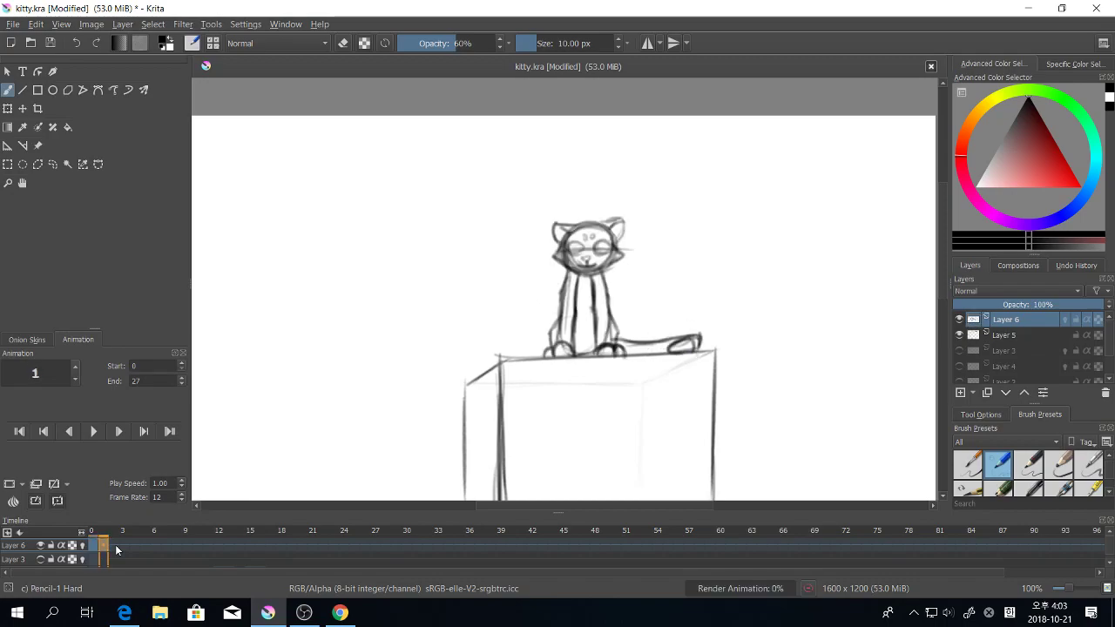
{"action": "key", "text": "Left"}
{"action": "key", "text": "Right"}
{"action": "key", "text": "Left"}
{"action": "key", "text": "Right"}
{"action": "key", "text": "Left"}
{"action": "key", "text": "Right"}
{"action": "key", "text": "Left"}
{"action": "key", "text": "Right"}
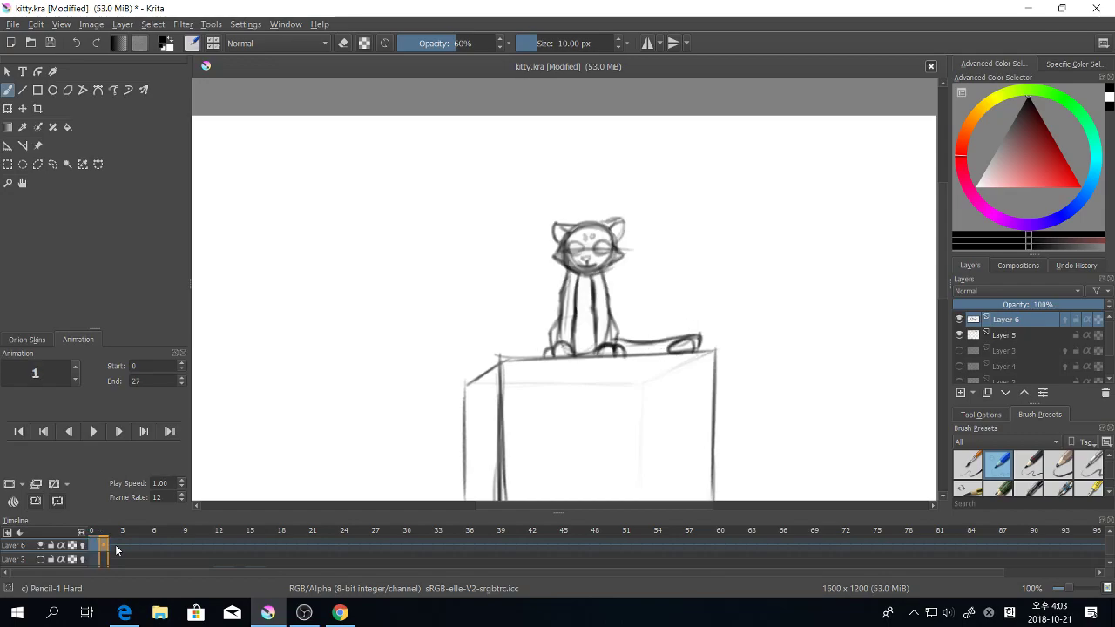
Step: Switch to the freehand selection tool and save kitty.kra
{"action": "left_click", "coordinate": [54, 166]}
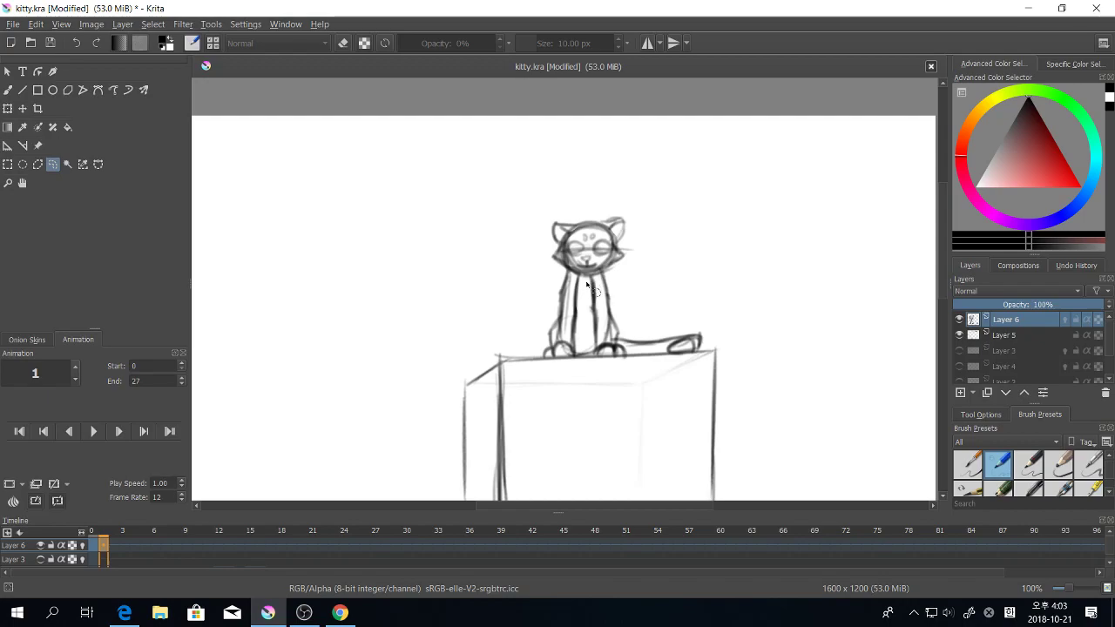
{"action": "key", "text": "ctrl+s"}
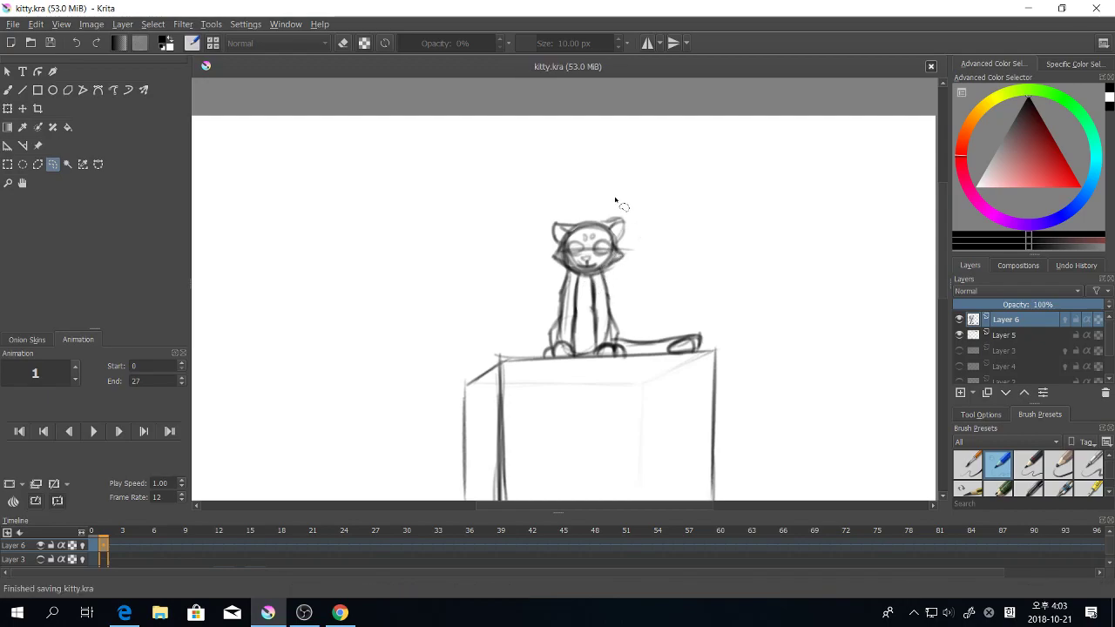
Step: Select the sitting cat's head on frame 1 with a freehand outline, enlarge it slightly with Transform, and clear the selection
{"action": "left_click_drag", "start_coordinate": [615, 200], "coordinate": [587, 206]}
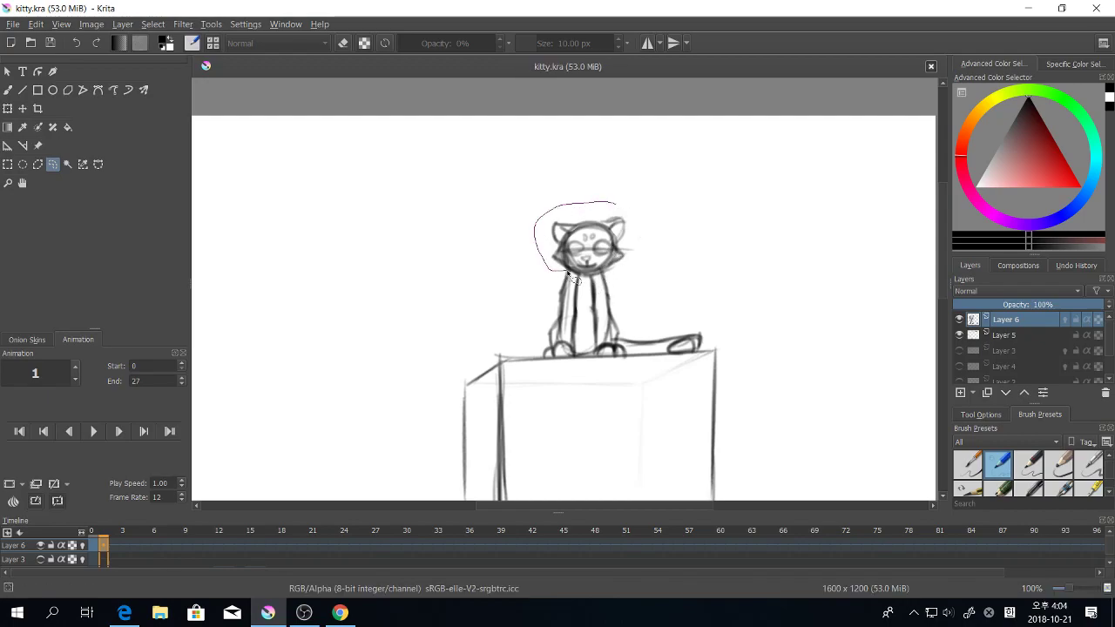
{"action": "left_click_drag", "start_coordinate": [641, 209], "coordinate": [643, 211]}
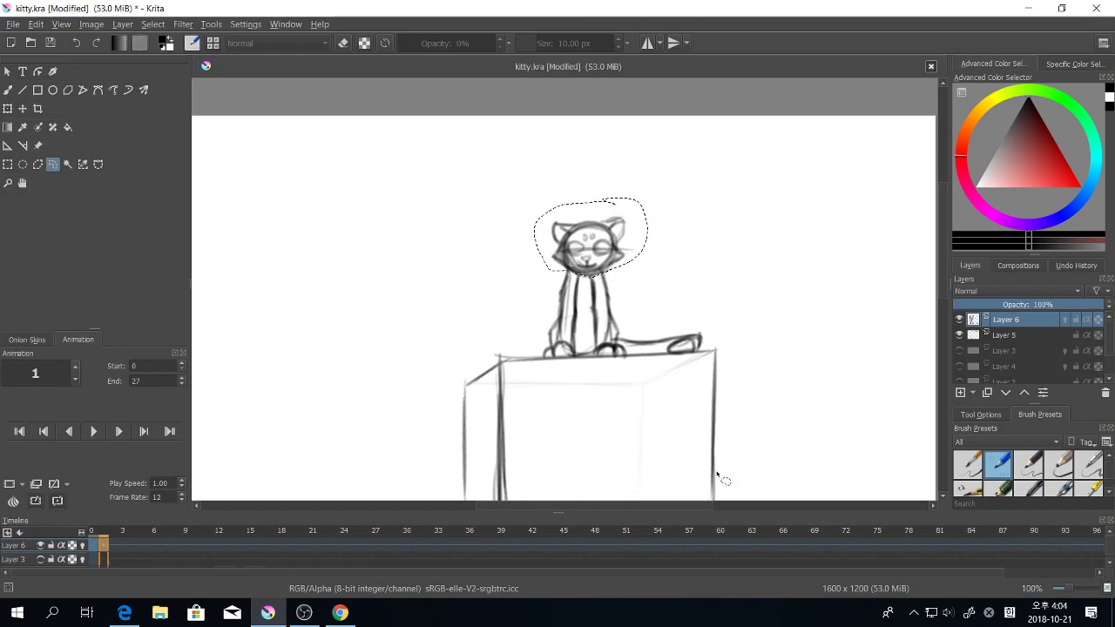
{"action": "key", "text": "ctrl+t"}
{"action": "left_click_drag", "start_coordinate": [648, 280], "coordinate": [616, 259]}
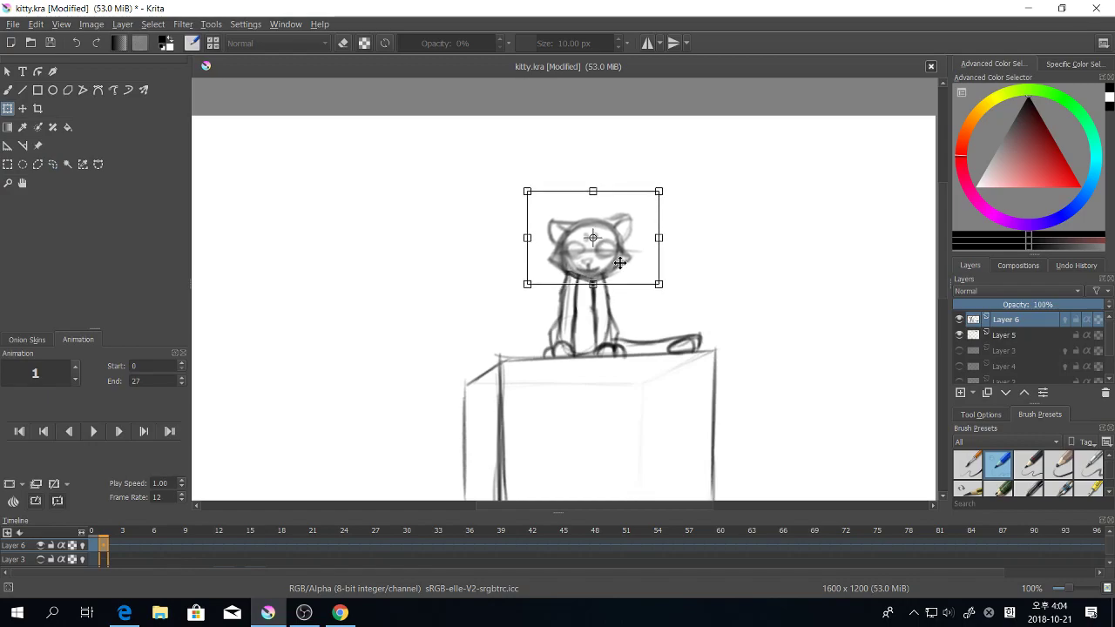
{"action": "key", "text": "Return"}
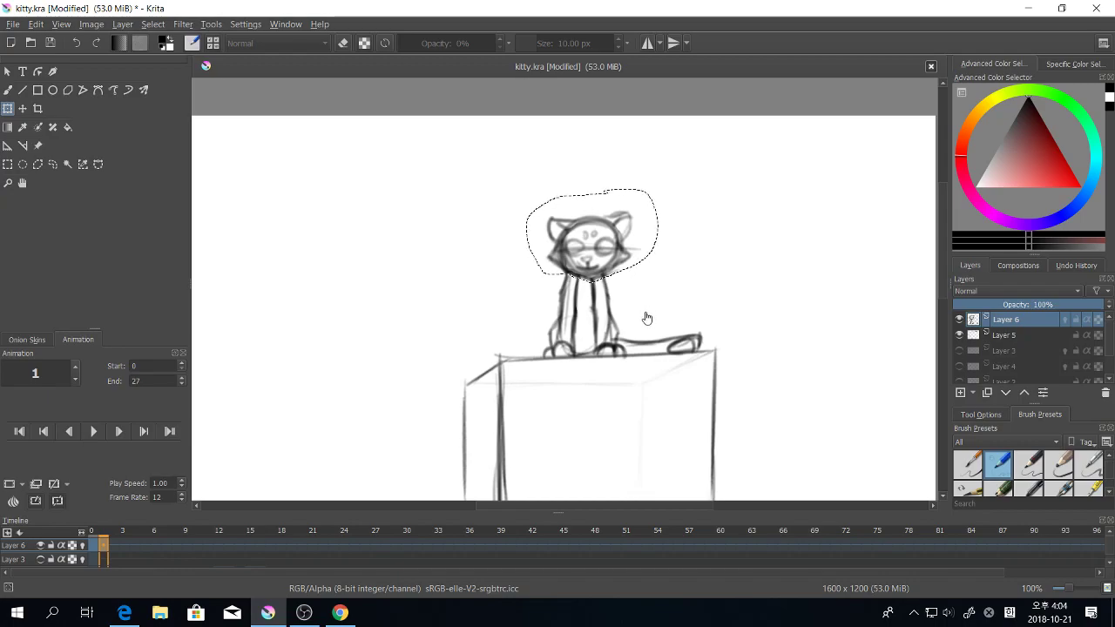
{"action": "key", "text": "ctrl+a"}
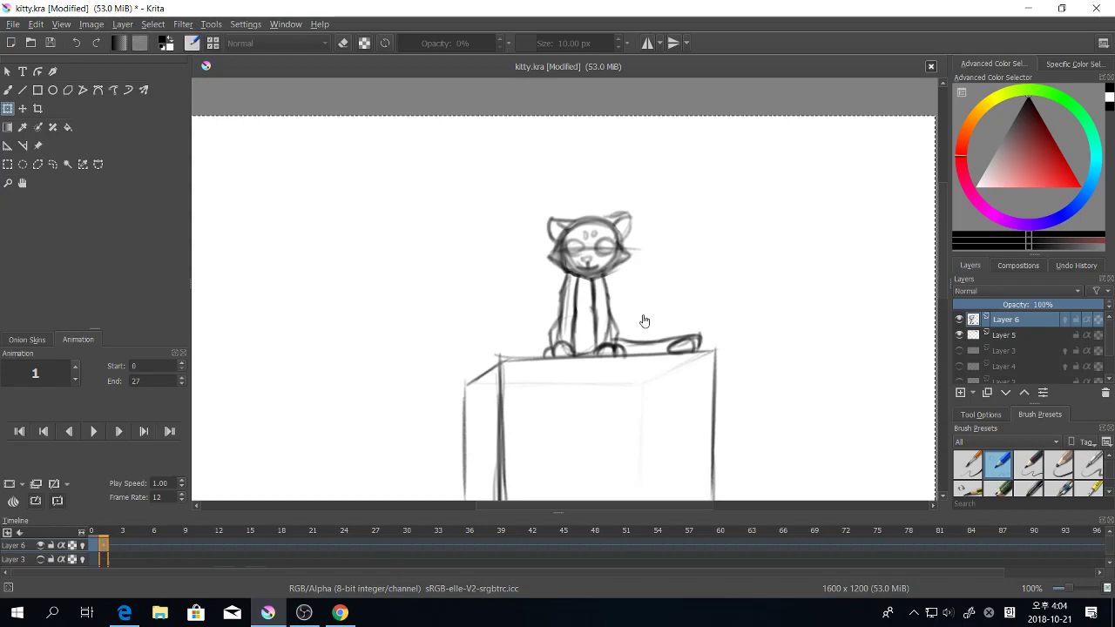
{"action": "key", "text": "ctrl+shift+a"}
Step: Flip back and forth between frames 0 and 1 to check the enlarged head against the crouching pose
{"action": "key", "text": "Left"}
{"action": "key", "text": "Right"}
{"action": "key", "text": "Left"}
{"action": "key", "text": "Right"}
{"action": "key", "text": "Left"}
{"action": "key", "text": "Right"}
{"action": "key", "text": "Left"}
{"action": "key", "text": "Right"}
{"action": "key", "text": "Left"}
{"action": "key", "text": "Right"}
{"action": "key", "text": "Left"}
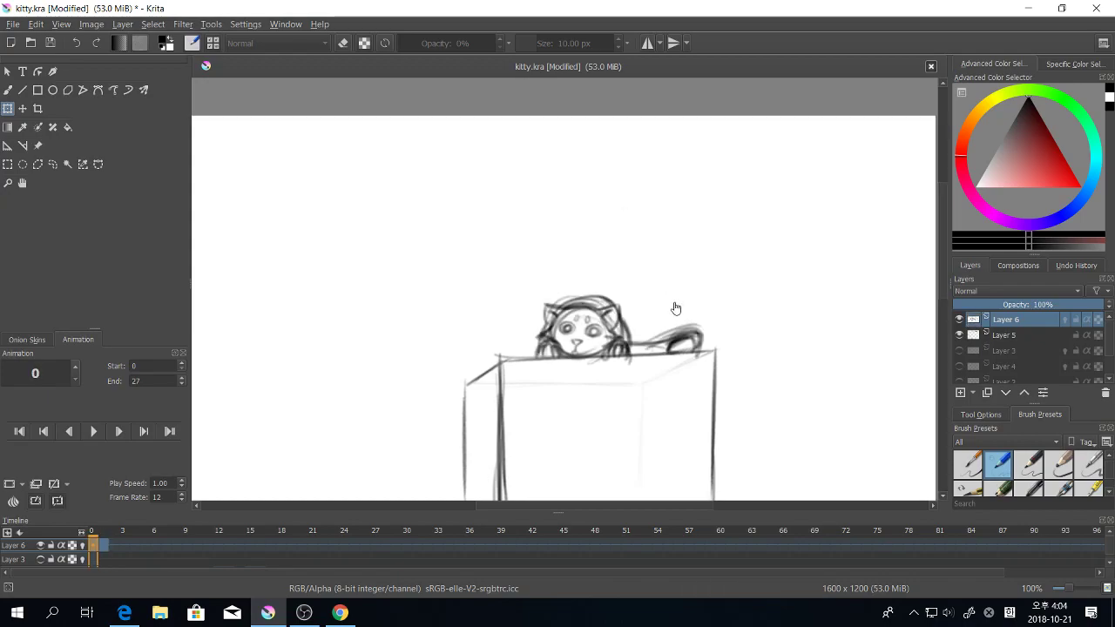
{"action": "key", "text": "Right"}
{"action": "key", "text": "Left"}
{"action": "key", "text": "Right"}
{"action": "key", "text": "Left"}
{"action": "key", "text": "Right"}
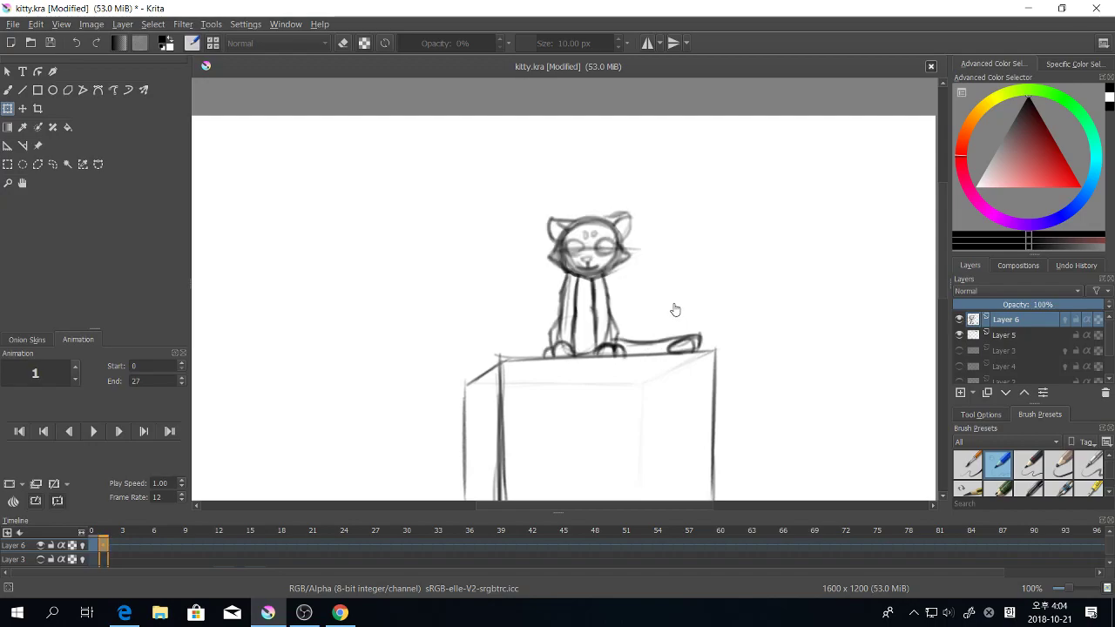
{"action": "key", "text": "Left"}
{"action": "key", "text": "Right"}
{"action": "key", "text": "Left"}
{"action": "key", "text": "Right"}
{"action": "key", "text": "Left"}
{"action": "key", "text": "Right"}
{"action": "key", "text": "Left"}
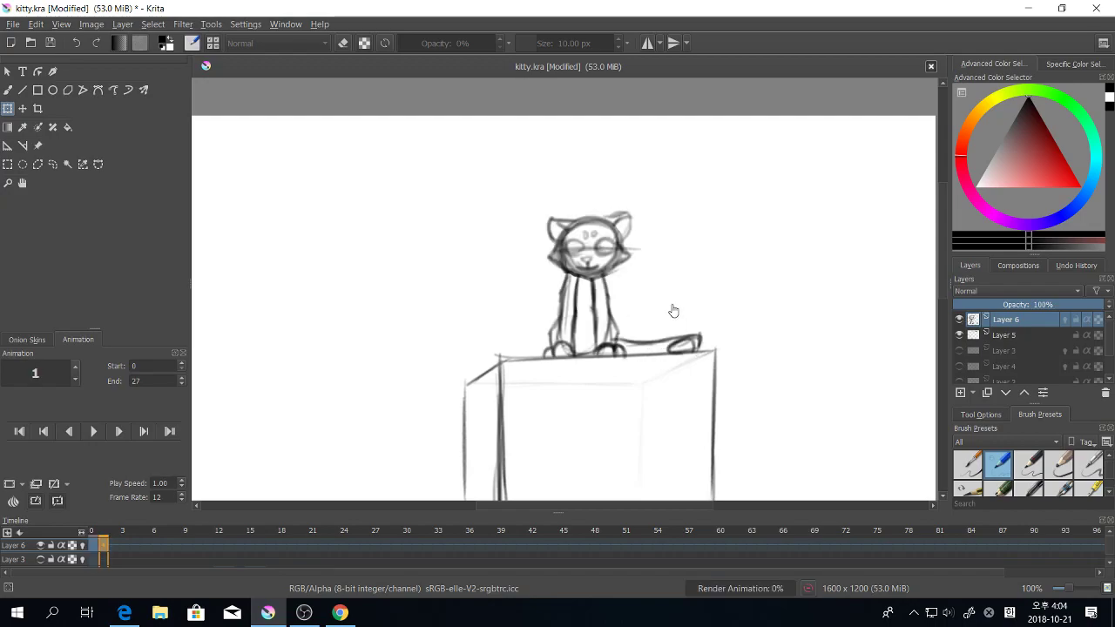
{"action": "key", "text": "Right"}
{"action": "key", "text": "Right"}
{"action": "key", "text": "Left"}
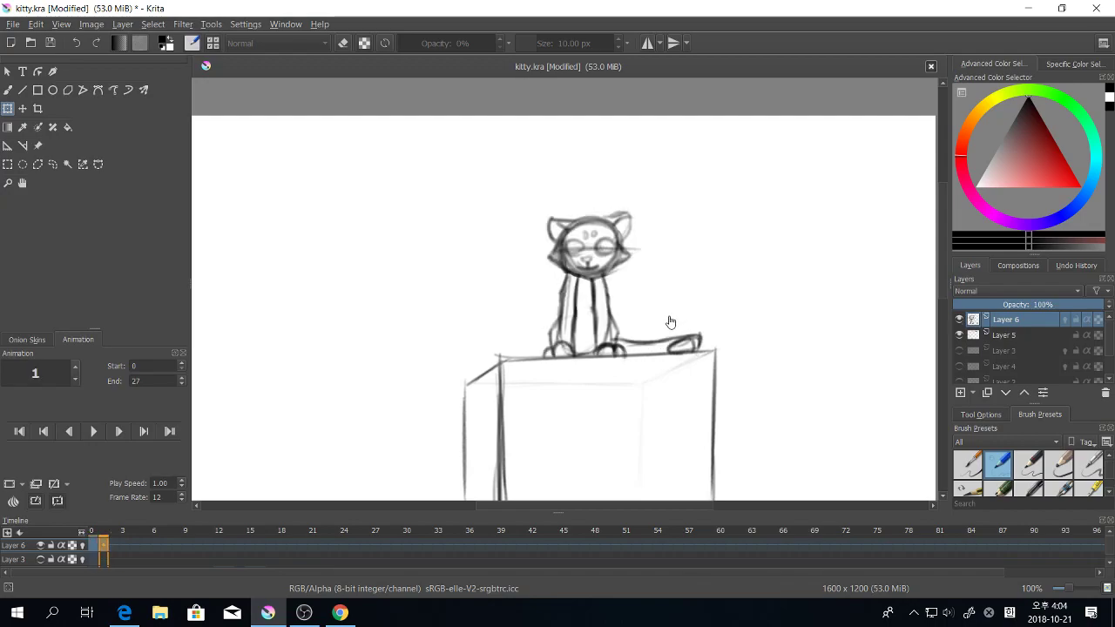
{"action": "key", "text": "Left"}
{"action": "key", "text": "Right"}
{"action": "key", "text": "Left"}
{"action": "key", "text": "Right"}
{"action": "key", "text": "Left"}
Step: Move the sitting pose's keyframe on Layer 6 to frame 2 and turn on the layer's onion skin
{"action": "left_click", "coordinate": [116, 545]}
{"action": "key", "text": "Left"}
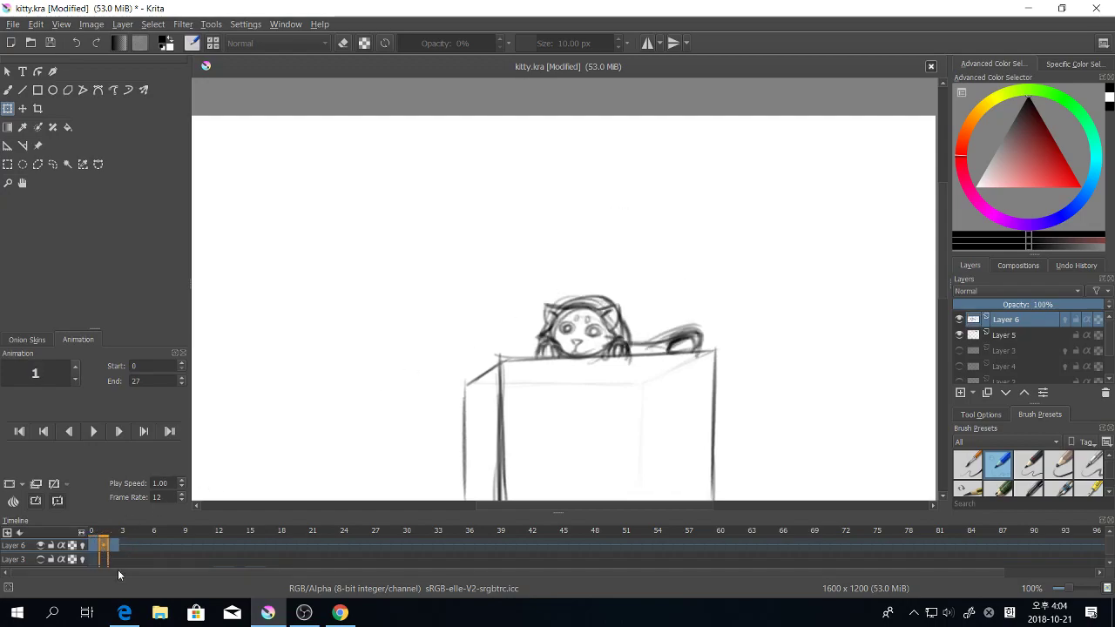
{"action": "key", "text": "Right"}
{"action": "key", "text": "Left"}
{"action": "left_click", "coordinate": [81, 545]}
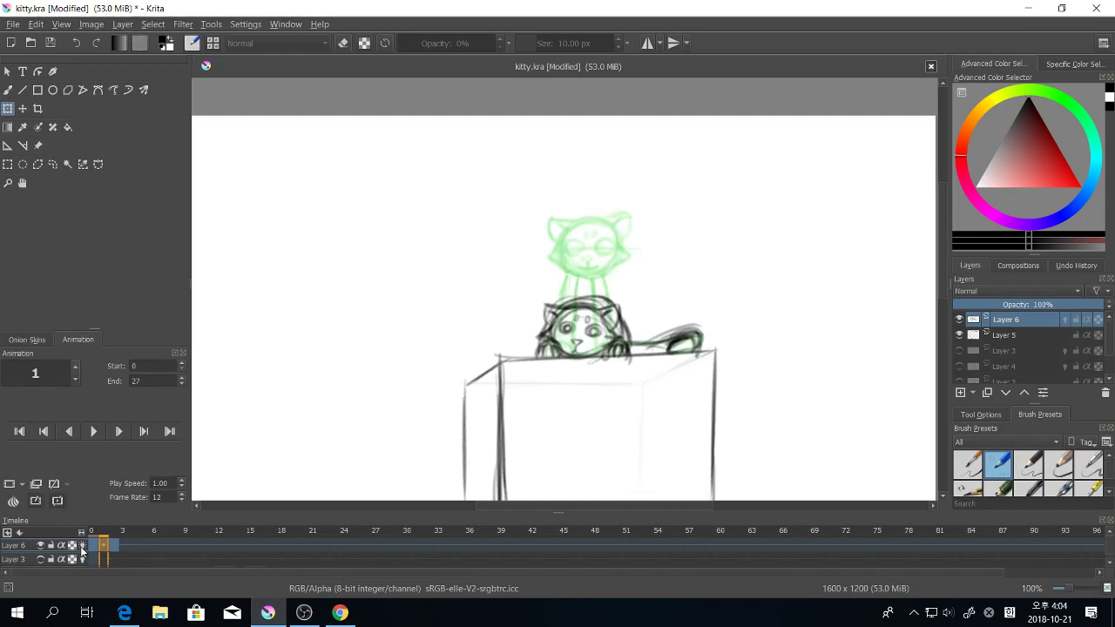
Step: Add a blank keyframe at frame 1 of Layer 6 and sketch a head circle in pencil between the two onion-skinned poses
{"action": "key", "text": "ctrl+plus"}
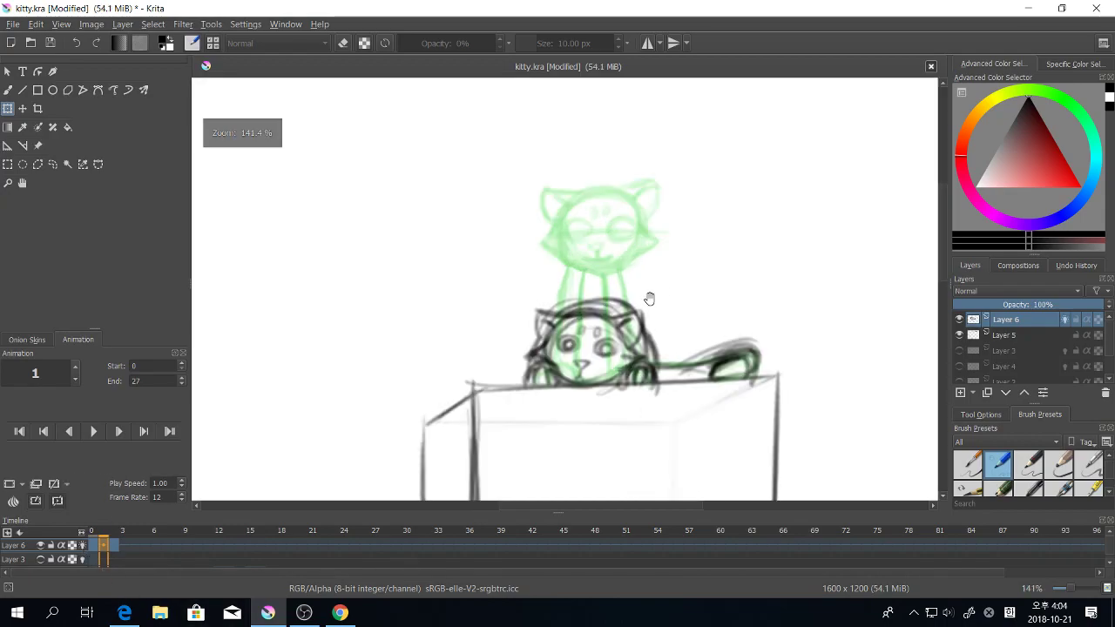
{"action": "key", "text": "b"}
{"action": "mouse_move", "coordinate": [650, 299]}
{"action": "left_mouse_down"}
{"action": "mouse_move", "coordinate": [614, 354]}
{"action": "mouse_move", "coordinate": [642, 298]}
{"action": "left_mouse_up"}
{"action": "key", "text": "ctrl+plus"}
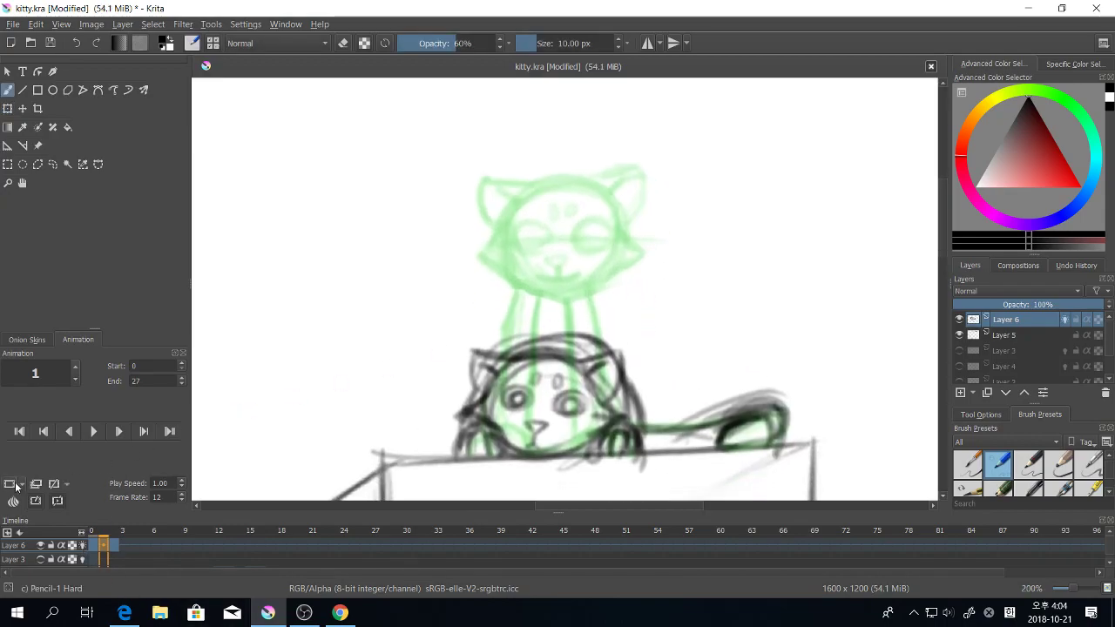
{"action": "left_click", "coordinate": [12, 484]}
{"action": "mouse_move", "coordinate": [530, 318]}
{"action": "left_mouse_down"}
{"action": "mouse_move", "coordinate": [594, 335]}
{"action": "mouse_move", "coordinate": [527, 398]}
{"action": "mouse_move", "coordinate": [516, 323]}
{"action": "mouse_move", "coordinate": [603, 345]}
{"action": "mouse_move", "coordinate": [502, 361]}
{"action": "mouse_move", "coordinate": [595, 403]}
{"action": "left_mouse_up"}
{"action": "mouse_move", "coordinate": [594, 342]}
{"action": "left_mouse_down"}
{"action": "mouse_move", "coordinate": [587, 380]}
{"action": "mouse_move", "coordinate": [597, 338]}
{"action": "mouse_move", "coordinate": [558, 377]}
{"action": "mouse_move", "coordinate": [587, 372]}
{"action": "left_mouse_up"}
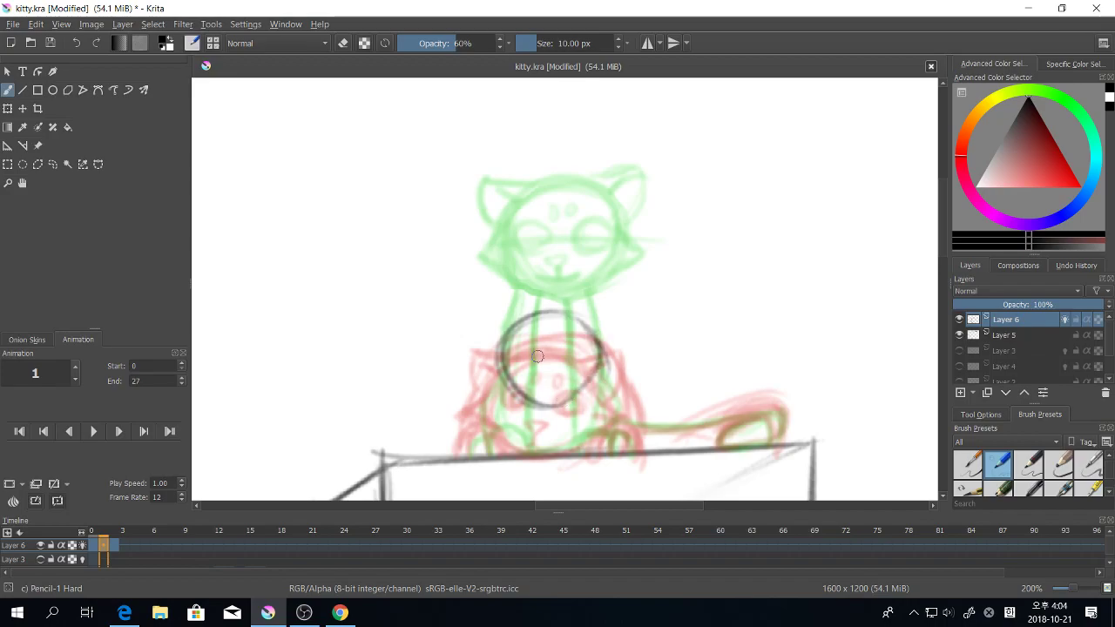
Step: Sketch a curved face guideline and two outward-pointing ears on the head circle, then darken its outline
{"action": "mouse_move", "coordinate": [502, 379]}
{"action": "left_mouse_down"}
{"action": "mouse_move", "coordinate": [566, 381]}
{"action": "mouse_move", "coordinate": [607, 361]}
{"action": "mouse_move", "coordinate": [582, 385]}
{"action": "left_mouse_up"}
{"action": "mouse_move", "coordinate": [590, 329]}
{"action": "left_mouse_down"}
{"action": "mouse_move", "coordinate": [631, 343]}
{"action": "mouse_move", "coordinate": [591, 349]}
{"action": "mouse_move", "coordinate": [634, 353]}
{"action": "mouse_move", "coordinate": [599, 358]}
{"action": "left_mouse_up"}
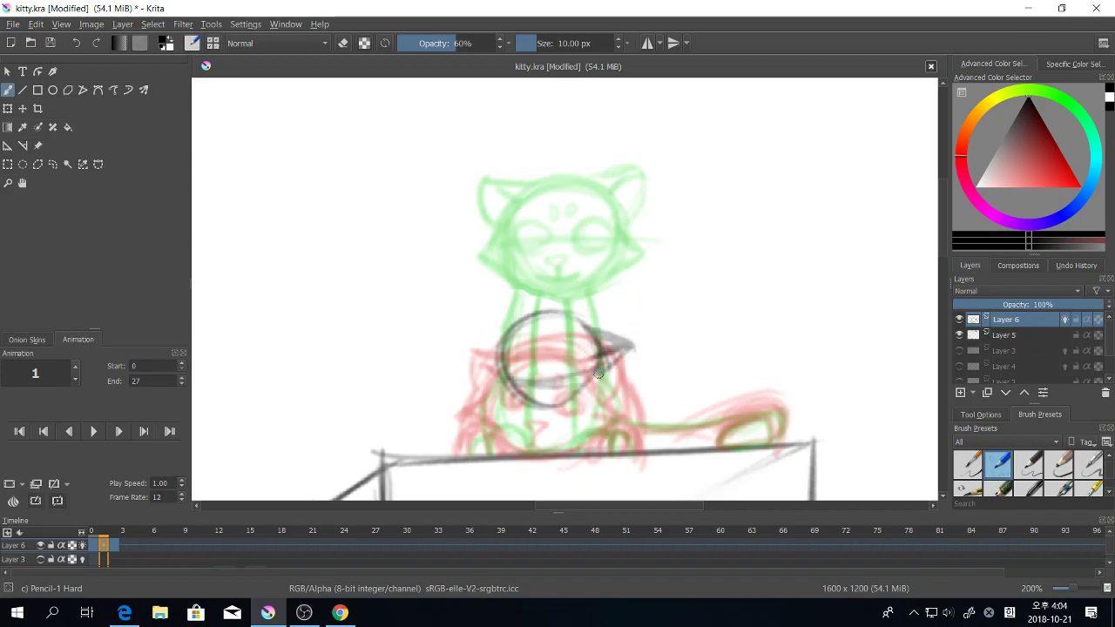
{"action": "mouse_move", "coordinate": [518, 321]}
{"action": "left_mouse_down"}
{"action": "mouse_move", "coordinate": [473, 359]}
{"action": "mouse_move", "coordinate": [488, 356]}
{"action": "mouse_move", "coordinate": [469, 357]}
{"action": "mouse_move", "coordinate": [480, 364]}
{"action": "mouse_move", "coordinate": [492, 344]}
{"action": "mouse_move", "coordinate": [560, 311]}
{"action": "mouse_move", "coordinate": [530, 313]}
{"action": "mouse_move", "coordinate": [562, 314]}
{"action": "mouse_move", "coordinate": [524, 409]}
{"action": "mouse_move", "coordinate": [505, 386]}
{"action": "mouse_move", "coordinate": [599, 375]}
{"action": "mouse_move", "coordinate": [514, 399]}
{"action": "left_mouse_up"}
{"action": "left_click_drag", "start_coordinate": [514, 399], "coordinate": [594, 385]}
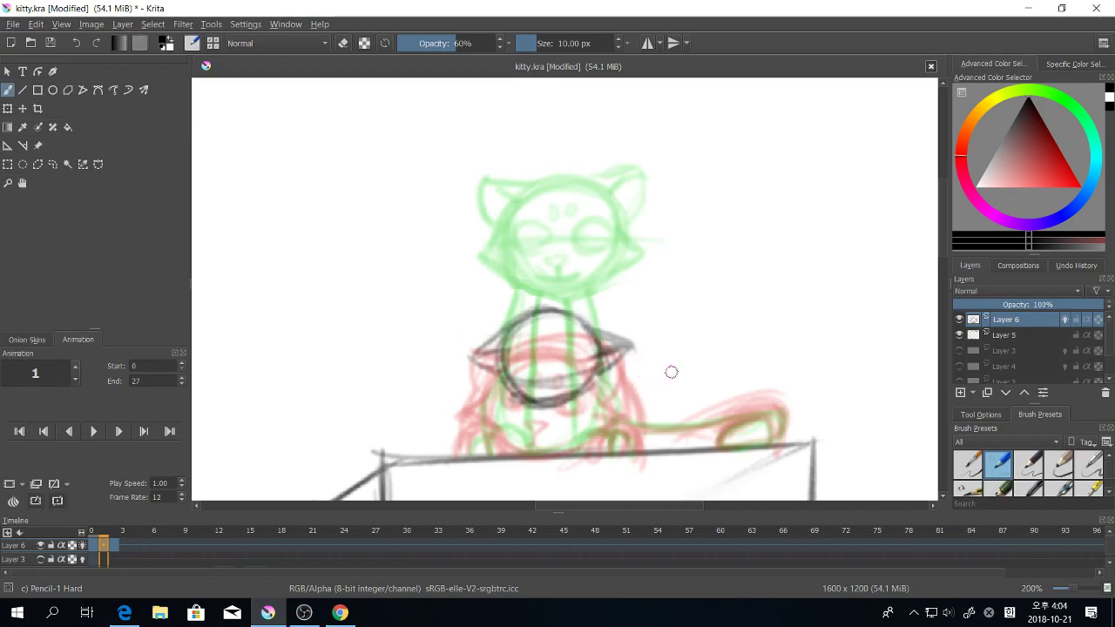
Step: Enlarge the in-between head sketch slightly with Transform and shift it a little down toward the box
{"action": "key", "text": "super"}
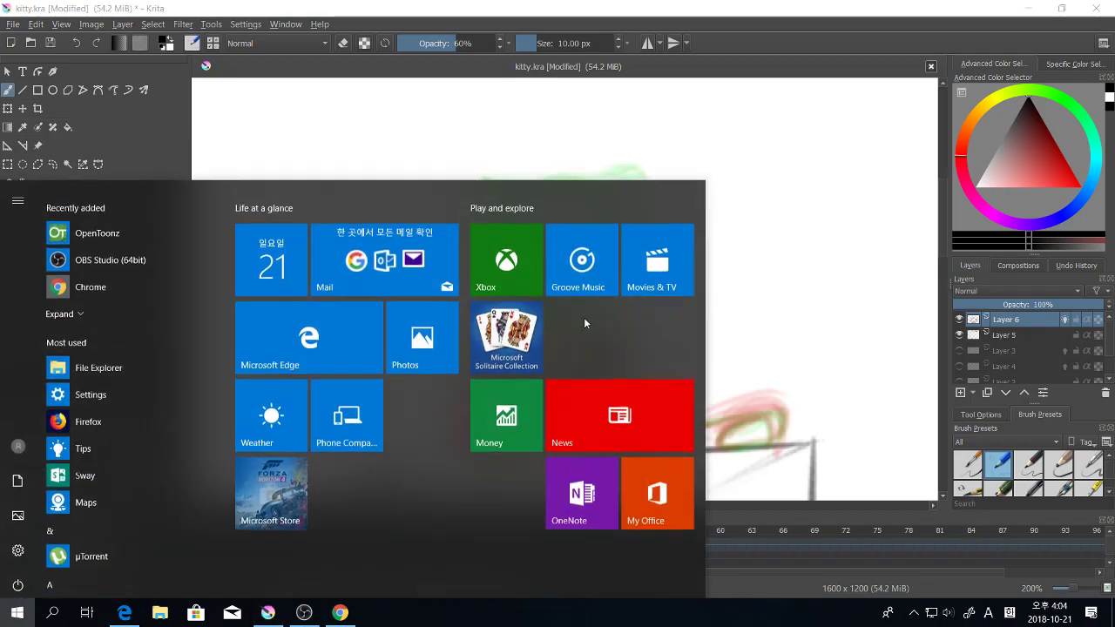
{"action": "key", "text": "super"}
{"action": "key", "text": "ctrl+t"}
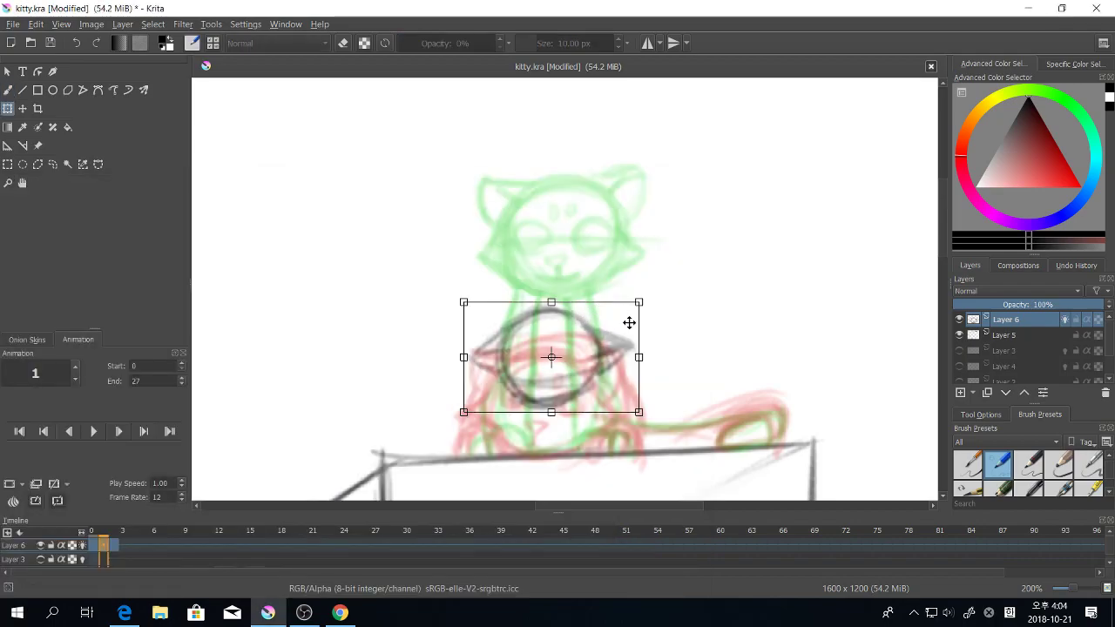
{"action": "left_click_drag", "start_coordinate": [640, 301], "coordinate": [664, 284]}
{"action": "left_click_drag", "start_coordinate": [609, 359], "coordinate": [596, 369]}
{"action": "key", "text": "Return"}
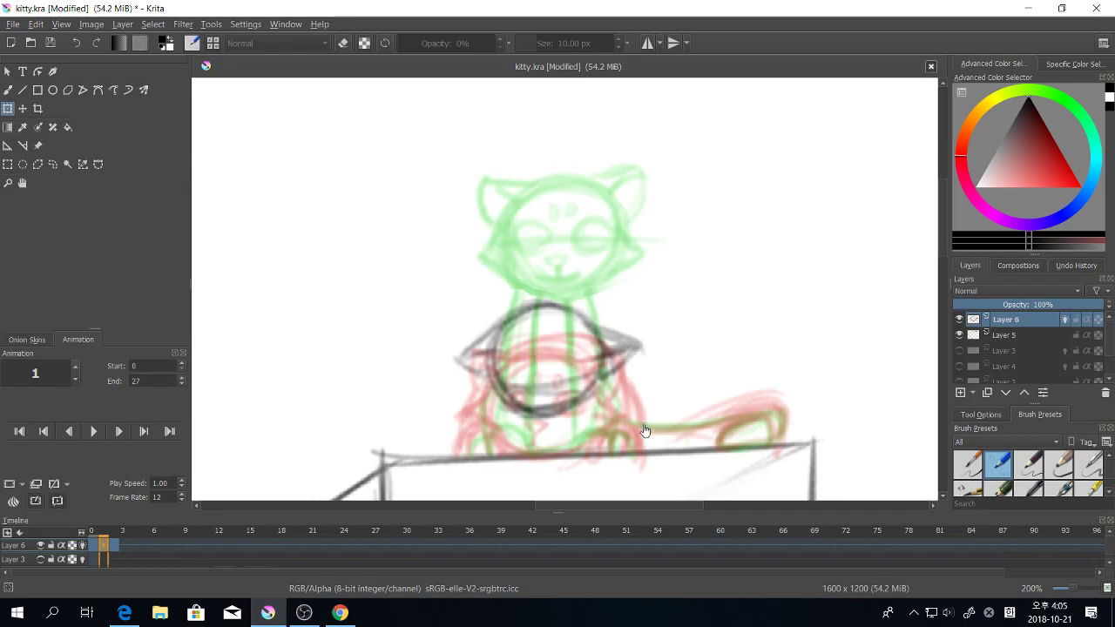
Step: Pencil in dark cheek lines on both sides of the in-between head and strengthen its chin curve
{"action": "key", "text": "b"}
{"action": "mouse_move", "coordinate": [615, 350]}
{"action": "left_mouse_down"}
{"action": "mouse_move", "coordinate": [607, 399]}
{"action": "mouse_move", "coordinate": [596, 396]}
{"action": "left_mouse_up"}
{"action": "mouse_move", "coordinate": [493, 353]}
{"action": "left_mouse_down"}
{"action": "mouse_move", "coordinate": [483, 378]}
{"action": "mouse_move", "coordinate": [500, 402]}
{"action": "mouse_move", "coordinate": [473, 389]}
{"action": "mouse_move", "coordinate": [498, 404]}
{"action": "mouse_move", "coordinate": [472, 393]}
{"action": "mouse_move", "coordinate": [493, 351]}
{"action": "left_mouse_up"}
{"action": "mouse_move", "coordinate": [489, 404]}
{"action": "left_mouse_down"}
{"action": "mouse_move", "coordinate": [562, 415]}
{"action": "mouse_move", "coordinate": [601, 407]}
{"action": "left_mouse_up"}
{"action": "left_click_drag", "start_coordinate": [566, 414], "coordinate": [615, 394]}
{"action": "left_click_drag", "start_coordinate": [651, 388], "coordinate": [607, 365]}
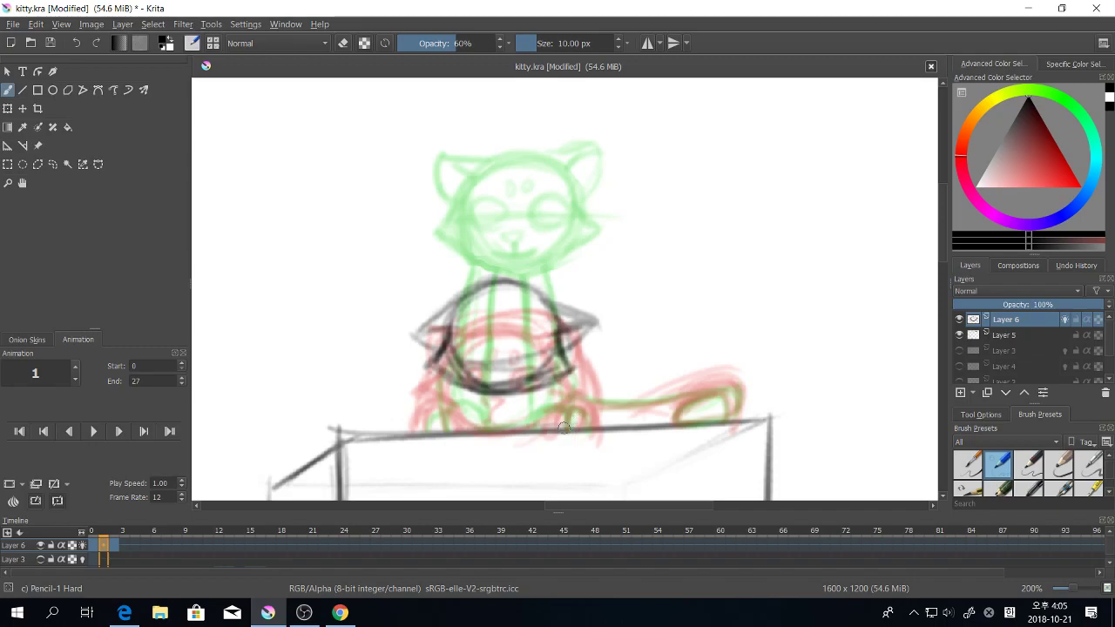
Step: Draw the paw on the tail side and the tail with its rounded tip lying along the box's top edge
{"action": "mouse_move", "coordinate": [545, 426]}
{"action": "left_mouse_down"}
{"action": "mouse_move", "coordinate": [562, 406]}
{"action": "mouse_move", "coordinate": [581, 410]}
{"action": "mouse_move", "coordinate": [575, 394]}
{"action": "mouse_move", "coordinate": [554, 416]}
{"action": "mouse_move", "coordinate": [575, 412]}
{"action": "left_mouse_up"}
{"action": "mouse_move", "coordinate": [676, 411]}
{"action": "left_mouse_down"}
{"action": "mouse_move", "coordinate": [692, 434]}
{"action": "mouse_move", "coordinate": [729, 432]}
{"action": "mouse_move", "coordinate": [750, 400]}
{"action": "mouse_move", "coordinate": [694, 407]}
{"action": "left_mouse_up"}
{"action": "mouse_move", "coordinate": [598, 412]}
{"action": "left_mouse_down"}
{"action": "mouse_move", "coordinate": [696, 400]}
{"action": "mouse_move", "coordinate": [736, 403]}
{"action": "left_mouse_up"}
{"action": "left_click_drag", "start_coordinate": [750, 451], "coordinate": [725, 415]}
{"action": "mouse_move", "coordinate": [638, 396]}
{"action": "left_mouse_down"}
{"action": "mouse_move", "coordinate": [682, 409]}
{"action": "mouse_move", "coordinate": [679, 421]}
{"action": "left_mouse_up"}
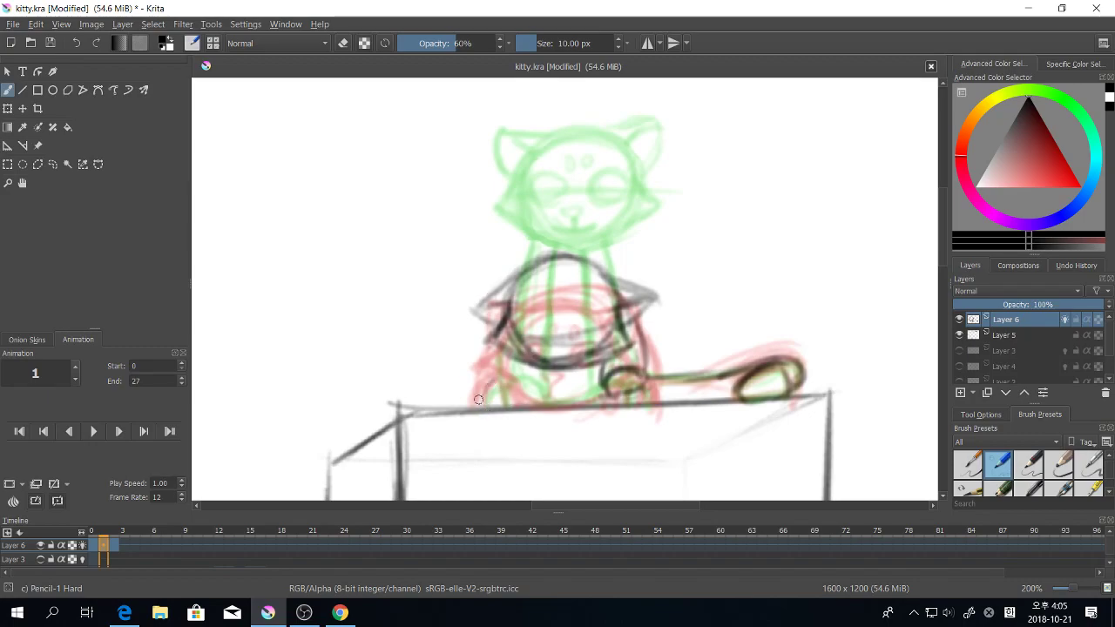
Step: Draw the front paw on the side away from the tail and the leg line rising from it to the cheek
{"action": "mouse_move", "coordinate": [478, 399]}
{"action": "left_mouse_down"}
{"action": "mouse_move", "coordinate": [511, 398]}
{"action": "mouse_move", "coordinate": [512, 386]}
{"action": "mouse_move", "coordinate": [476, 406]}
{"action": "mouse_move", "coordinate": [524, 417]}
{"action": "left_mouse_up"}
{"action": "left_click_drag", "start_coordinate": [486, 381], "coordinate": [499, 341]}
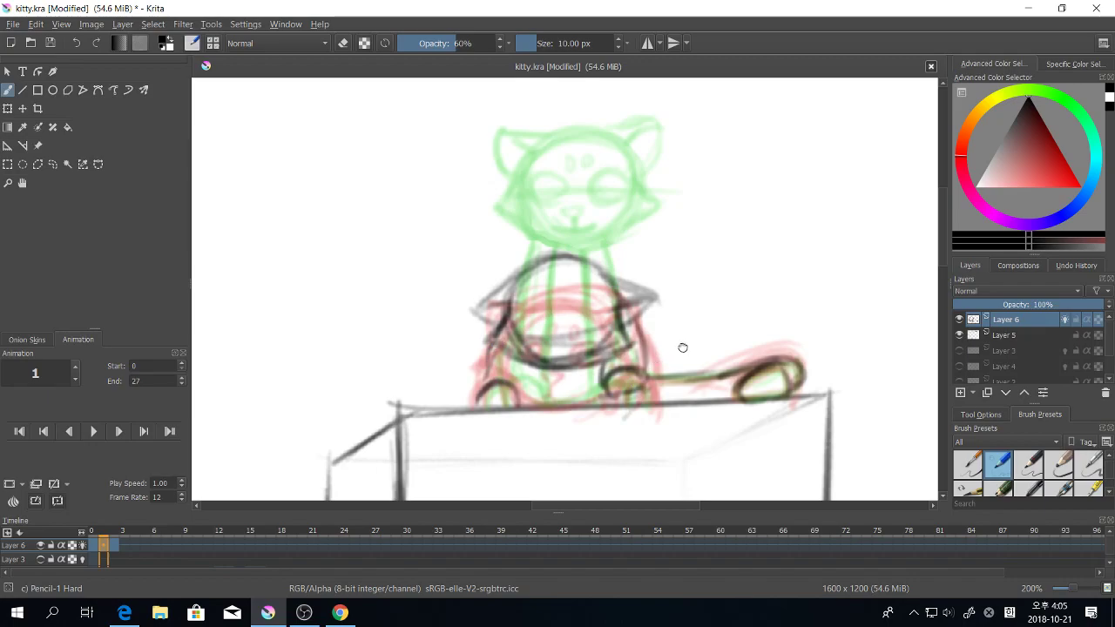
{"action": "left_click_drag", "start_coordinate": [683, 348], "coordinate": [629, 382]}
Step: Darken the curved face line and head outline, and add two small marks above the line
{"action": "left_click_drag", "start_coordinate": [455, 373], "coordinate": [554, 359]}
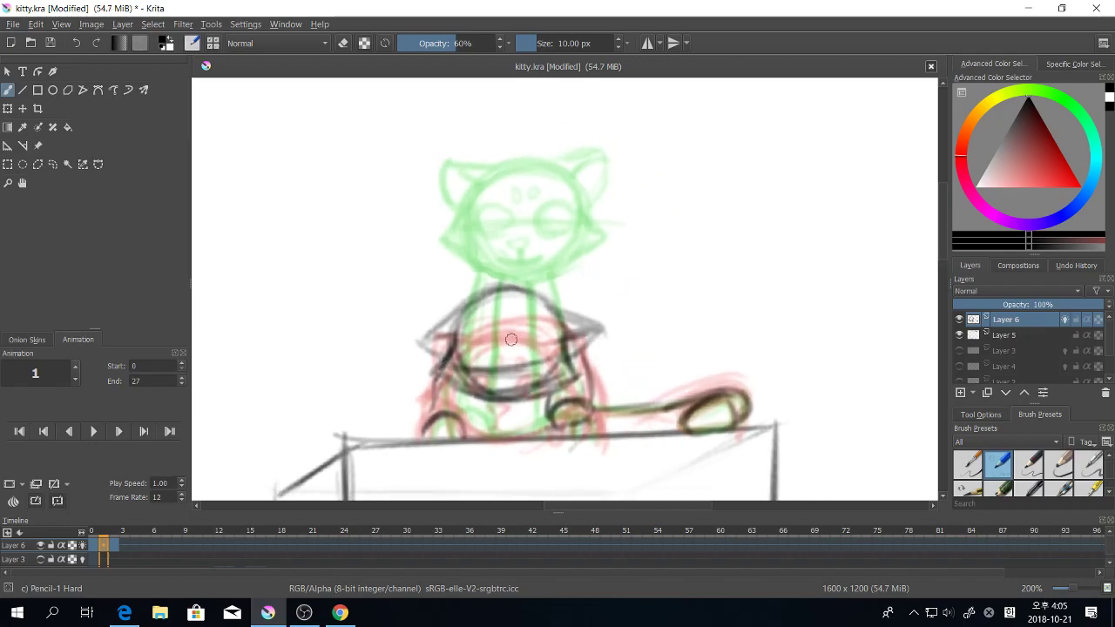
{"action": "left_click_drag", "start_coordinate": [557, 305], "coordinate": [466, 295]}
{"action": "mouse_move", "coordinate": [453, 371]}
{"action": "left_mouse_down"}
{"action": "mouse_move", "coordinate": [455, 328]}
{"action": "mouse_move", "coordinate": [431, 368]}
{"action": "mouse_move", "coordinate": [566, 392]}
{"action": "mouse_move", "coordinate": [461, 392]}
{"action": "mouse_move", "coordinate": [580, 371]}
{"action": "mouse_move", "coordinate": [568, 342]}
{"action": "mouse_move", "coordinate": [589, 374]}
{"action": "left_mouse_up"}
{"action": "left_click_drag", "start_coordinate": [748, 349], "coordinate": [735, 351]}
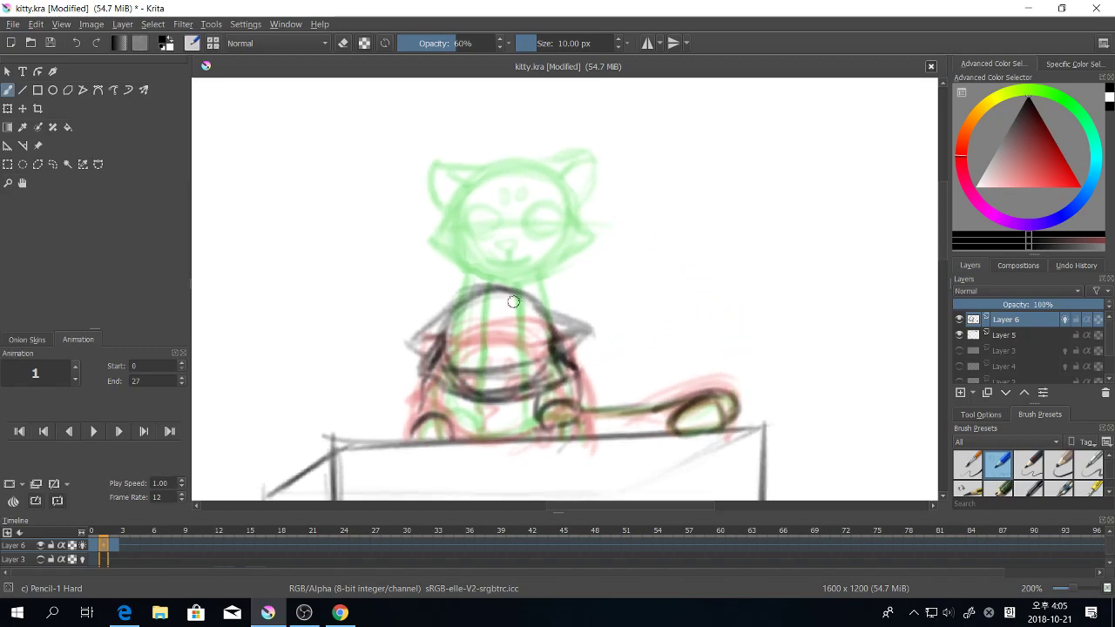
{"action": "mouse_move", "coordinate": [536, 365]}
{"action": "left_mouse_down"}
{"action": "mouse_move", "coordinate": [507, 350]}
{"action": "mouse_move", "coordinate": [491, 326]}
{"action": "mouse_move", "coordinate": [477, 371]}
{"action": "left_mouse_up"}
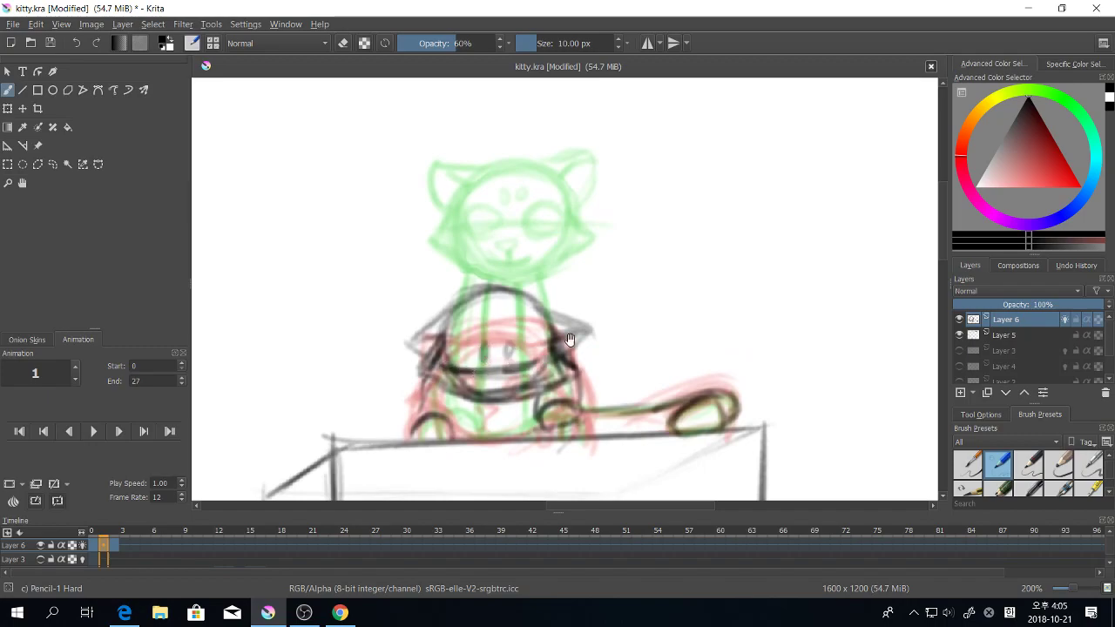
Step: Rework the head's upper outline and the ear on the tail side with pencil strokes
{"action": "left_click_drag", "start_coordinate": [581, 300], "coordinate": [565, 309]}
{"action": "left_click_drag", "start_coordinate": [612, 345], "coordinate": [579, 342]}
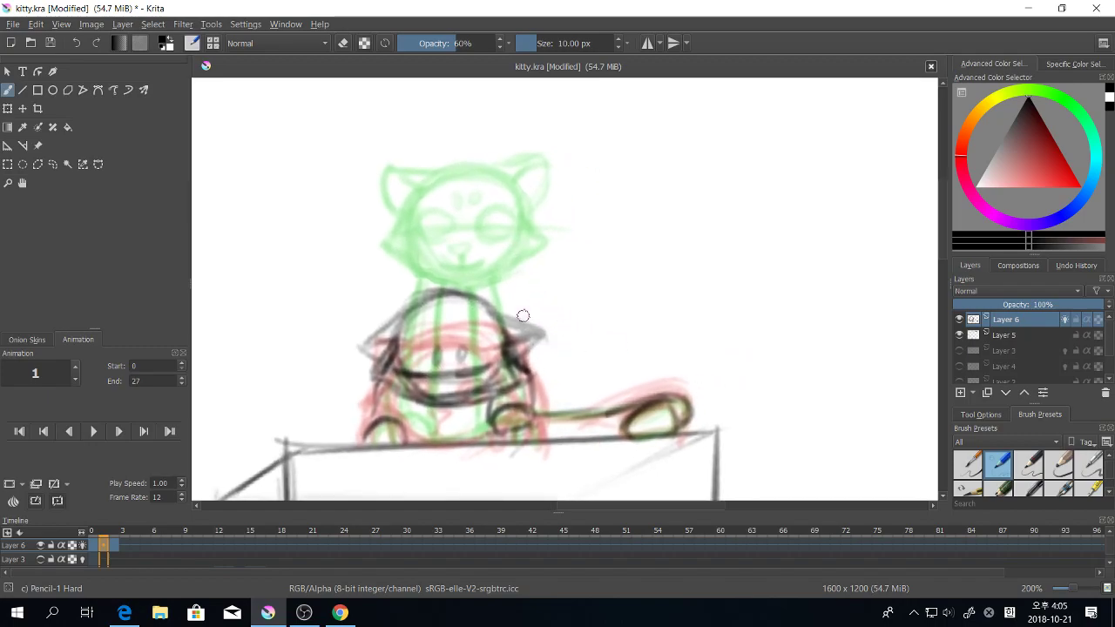
{"action": "mouse_move", "coordinate": [486, 311]}
{"action": "left_mouse_down"}
{"action": "mouse_move", "coordinate": [523, 326]}
{"action": "mouse_move", "coordinate": [516, 318]}
{"action": "left_mouse_up"}
{"action": "left_click_drag", "start_coordinate": [684, 349], "coordinate": [648, 348]}
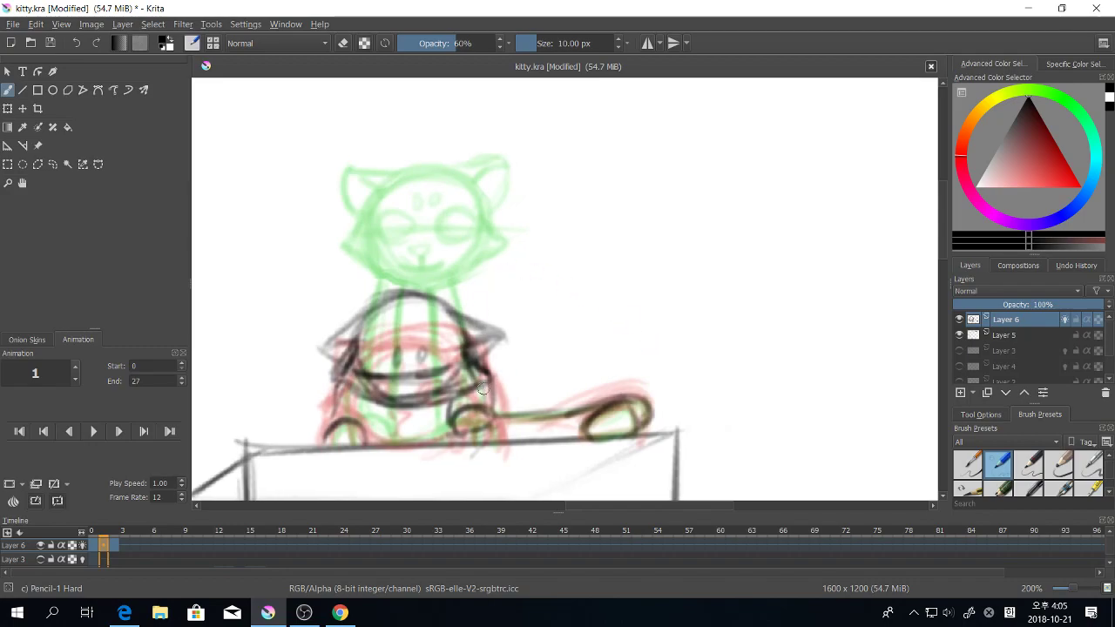
Step: Draw the front paw below the tail's base and darken the body's bottom line along the box edge
{"action": "mouse_move", "coordinate": [486, 442]}
{"action": "left_mouse_down"}
{"action": "mouse_move", "coordinate": [525, 410]}
{"action": "mouse_move", "coordinate": [586, 418]}
{"action": "left_mouse_up"}
{"action": "mouse_move", "coordinate": [459, 413]}
{"action": "left_mouse_down"}
{"action": "mouse_move", "coordinate": [559, 404]}
{"action": "mouse_move", "coordinate": [604, 382]}
{"action": "mouse_move", "coordinate": [581, 373]}
{"action": "mouse_move", "coordinate": [559, 407]}
{"action": "mouse_move", "coordinate": [587, 393]}
{"action": "mouse_move", "coordinate": [544, 403]}
{"action": "left_mouse_up"}
{"action": "left_click_drag", "start_coordinate": [607, 354], "coordinate": [586, 352]}
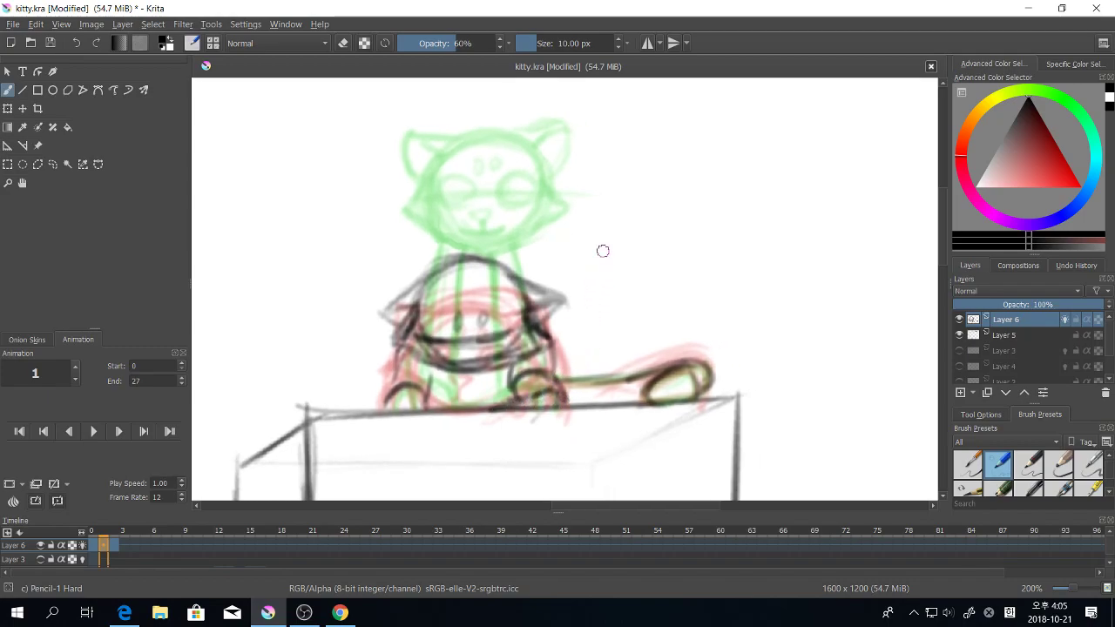
{"action": "left_click_drag", "start_coordinate": [717, 291], "coordinate": [706, 266]}
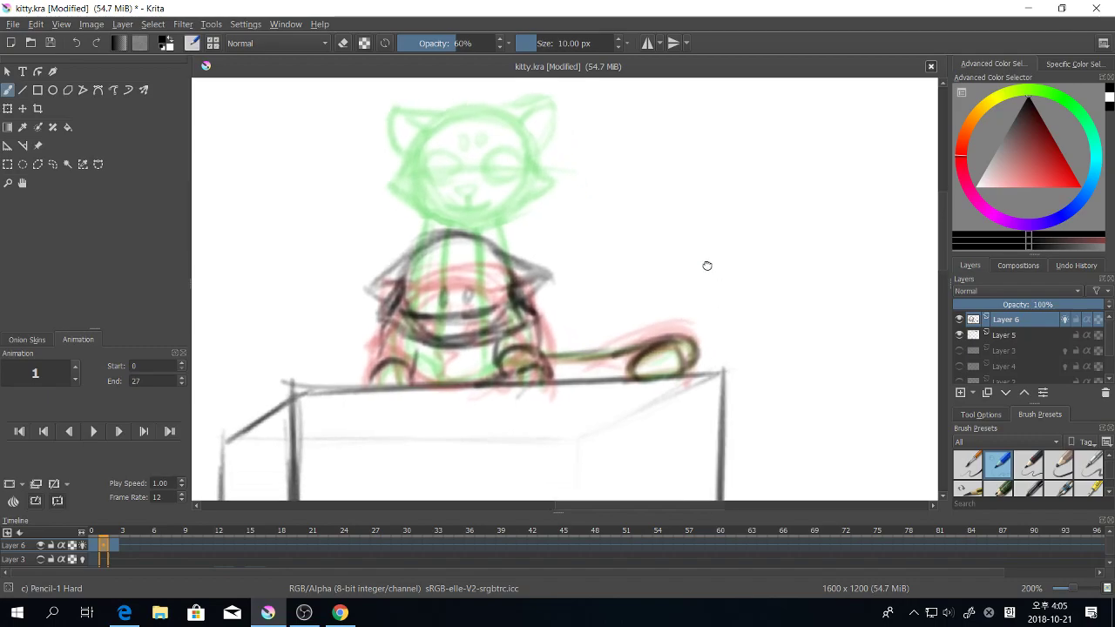
{"action": "key", "text": "ctrl+s"}
Step: Redraw the top of the in-between head with a small tuft and darken the outlines of both ears
{"action": "scroll", "coordinate": [724, 299], "scroll_direction": "up", "scroll_amount": 3}
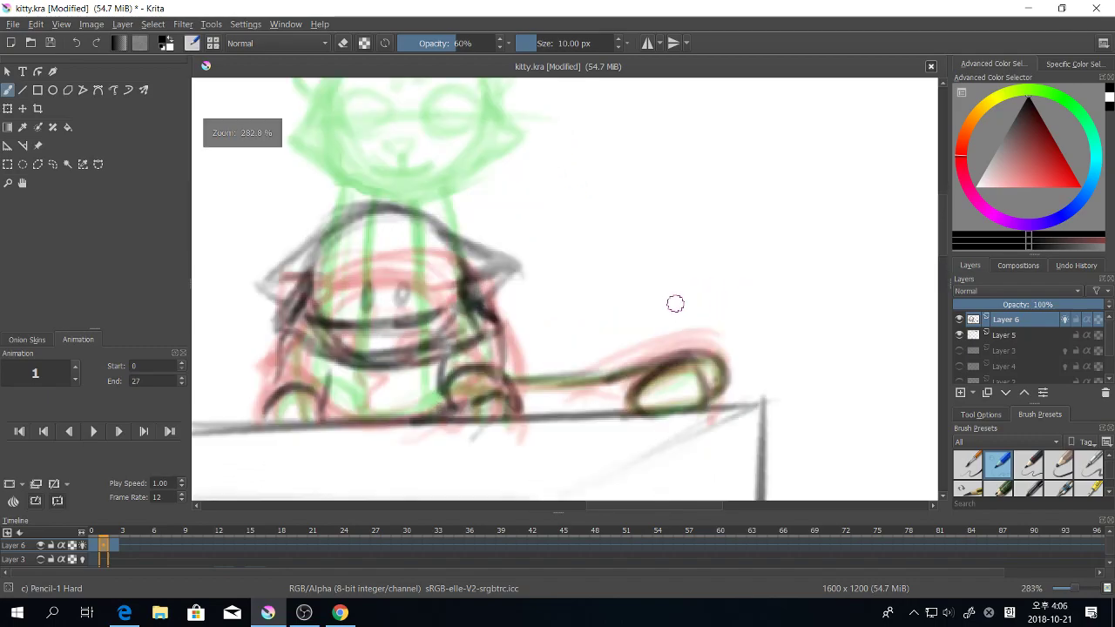
{"action": "scroll", "coordinate": [671, 301], "scroll_direction": "down", "scroll_amount": 1}
{"action": "mouse_move", "coordinate": [534, 254]}
{"action": "left_mouse_down"}
{"action": "mouse_move", "coordinate": [490, 239]}
{"action": "mouse_move", "coordinate": [466, 267]}
{"action": "left_mouse_up"}
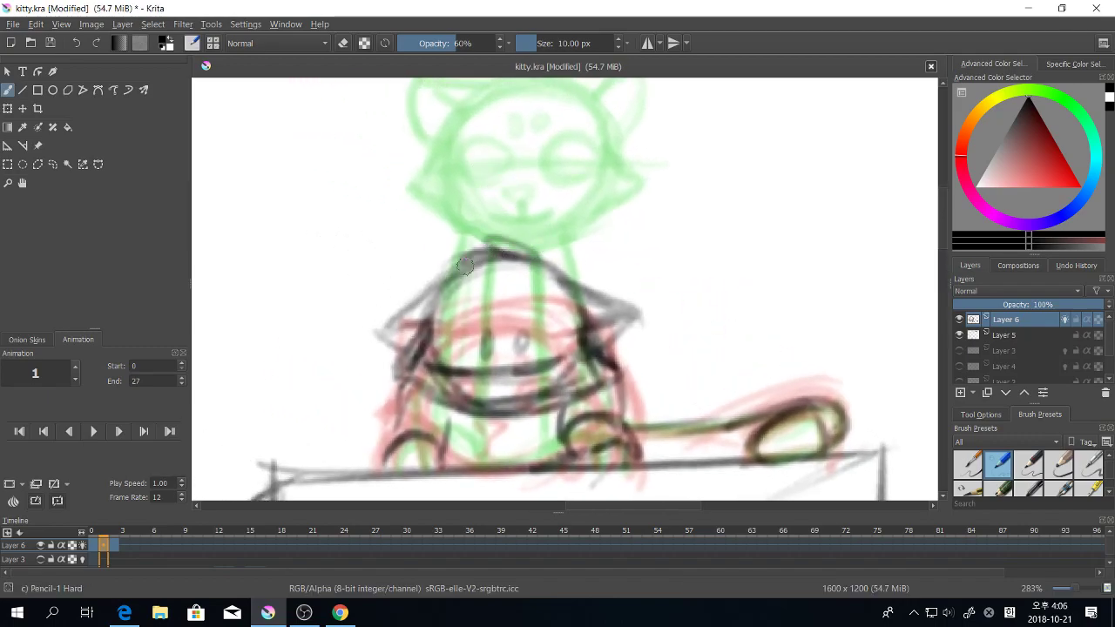
{"action": "left_click_drag", "start_coordinate": [546, 296], "coordinate": [507, 282]}
{"action": "key", "text": "ctrl+z"}
{"action": "left_click_drag", "start_coordinate": [499, 242], "coordinate": [460, 228]}
{"action": "left_click_drag", "start_coordinate": [479, 239], "coordinate": [428, 246]}
{"action": "left_click_drag", "start_coordinate": [492, 263], "coordinate": [501, 242]}
{"action": "mouse_move", "coordinate": [420, 237]}
{"action": "left_mouse_down"}
{"action": "mouse_move", "coordinate": [342, 301]}
{"action": "mouse_move", "coordinate": [396, 292]}
{"action": "left_mouse_up"}
{"action": "mouse_move", "coordinate": [555, 249]}
{"action": "left_mouse_down"}
{"action": "mouse_move", "coordinate": [510, 227]}
{"action": "mouse_move", "coordinate": [600, 264]}
{"action": "mouse_move", "coordinate": [601, 278]}
{"action": "mouse_move", "coordinate": [572, 281]}
{"action": "left_mouse_up"}
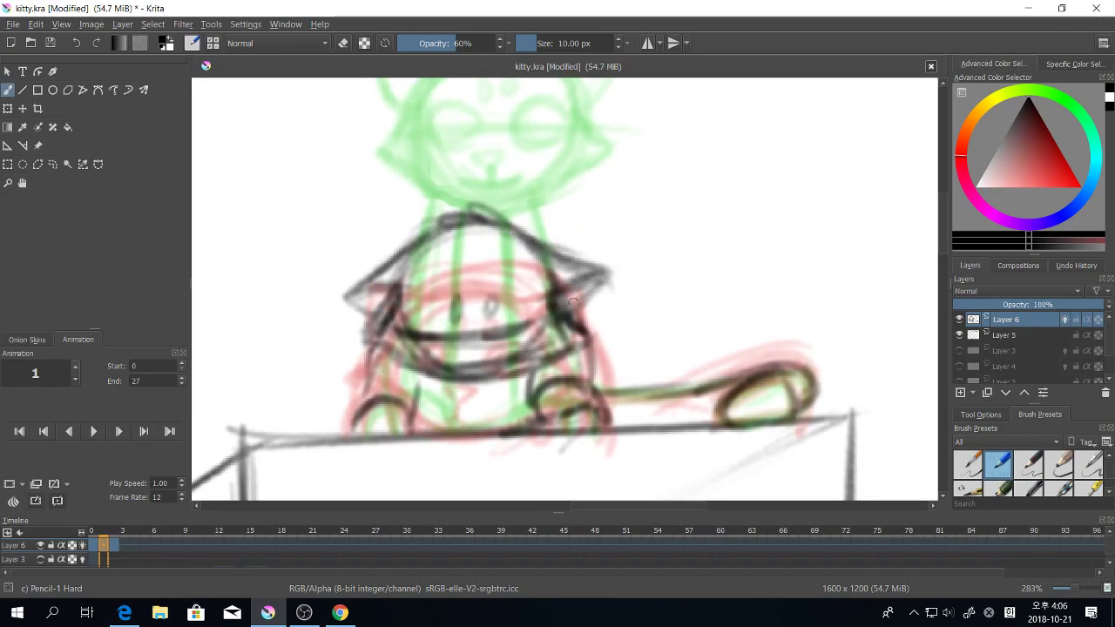
Step: Draw a small dark nose mark at the lower edge of the in-between cat's face
{"action": "scroll", "coordinate": [683, 253], "scroll_direction": "down", "scroll_amount": 2}
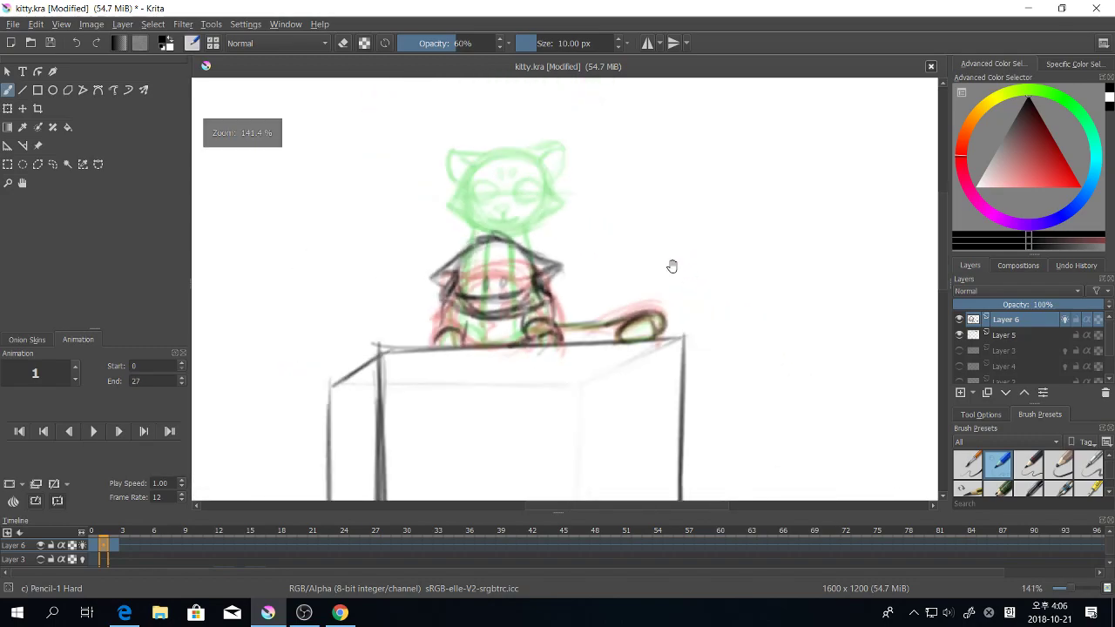
{"action": "scroll", "coordinate": [480, 286], "scroll_direction": "up", "scroll_amount": 2}
{"action": "mouse_move", "coordinate": [460, 379]}
{"action": "left_mouse_down"}
{"action": "mouse_move", "coordinate": [458, 389]}
{"action": "mouse_move", "coordinate": [463, 377]}
{"action": "mouse_move", "coordinate": [439, 377]}
{"action": "left_mouse_up"}
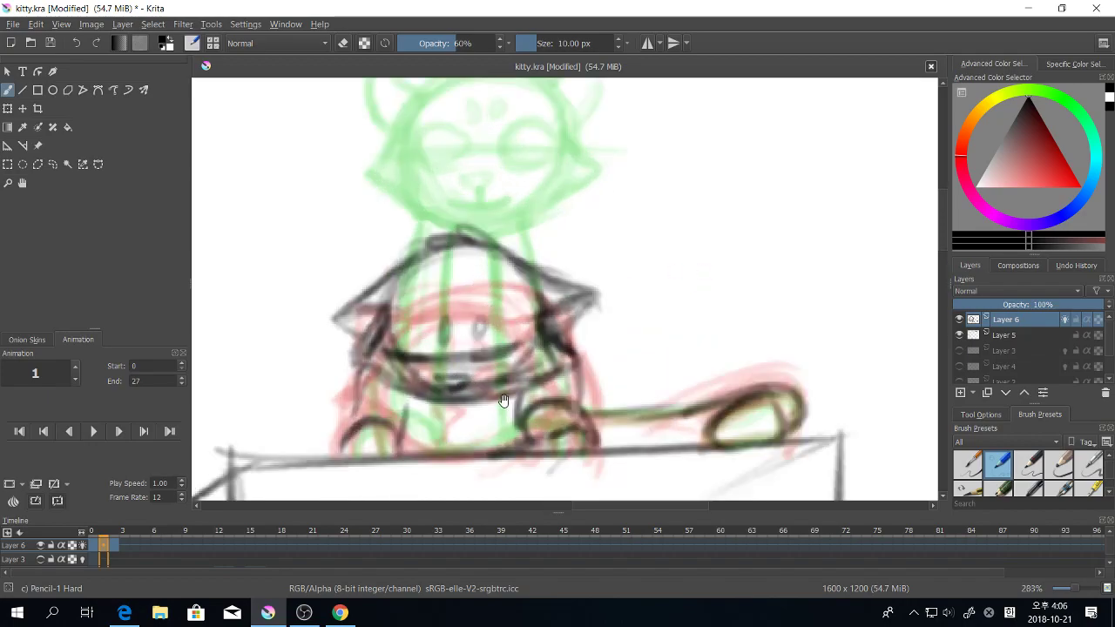
{"action": "left_click_drag", "start_coordinate": [509, 405], "coordinate": [491, 398]}
{"action": "left_click_drag", "start_coordinate": [687, 302], "coordinate": [752, 319]}
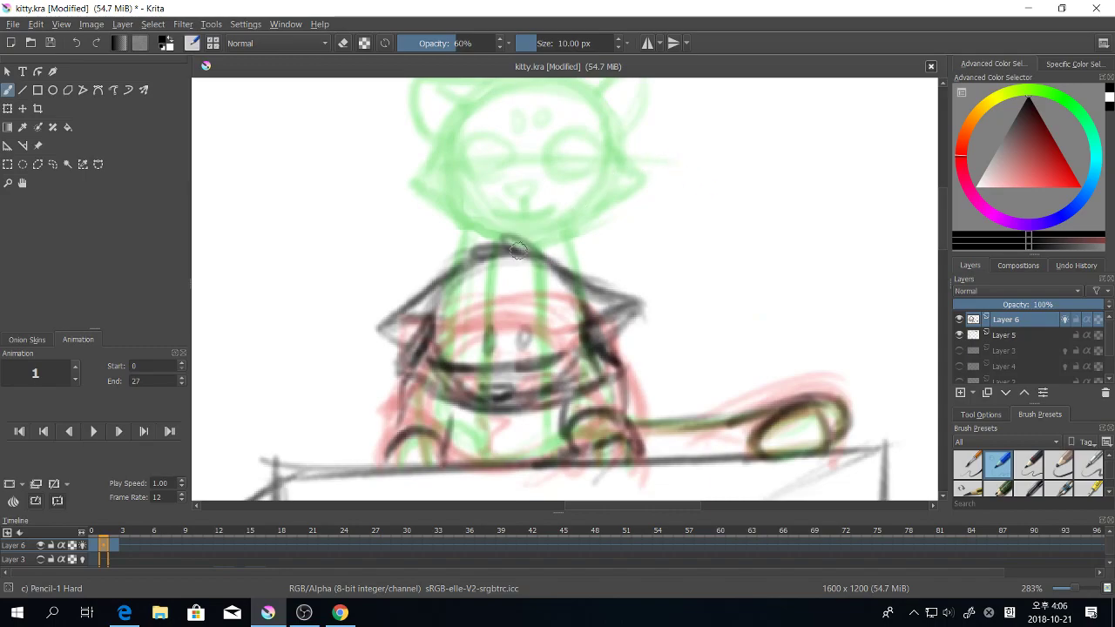
Step: Round off the top of the in-between cat's head with darker pencil strokes between the ears
{"action": "scroll", "coordinate": [618, 357], "scroll_direction": "down", "scroll_amount": 2}
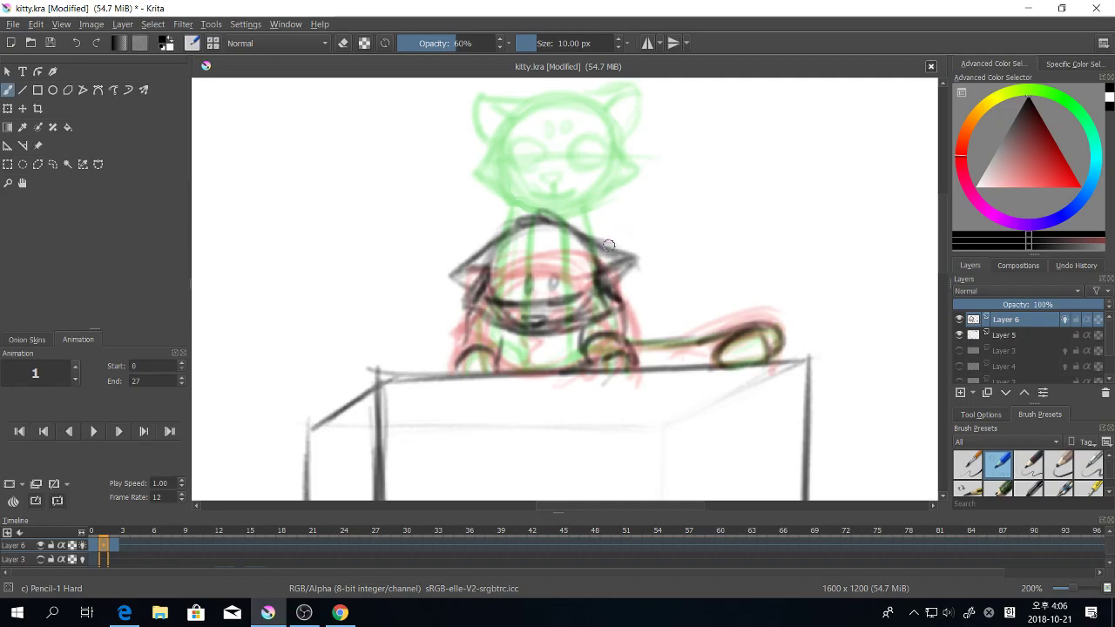
{"action": "mouse_move", "coordinate": [585, 229]}
{"action": "left_mouse_down"}
{"action": "mouse_move", "coordinate": [599, 233]}
{"action": "mouse_move", "coordinate": [566, 213]}
{"action": "mouse_move", "coordinate": [493, 228]}
{"action": "mouse_move", "coordinate": [575, 214]}
{"action": "left_mouse_up"}
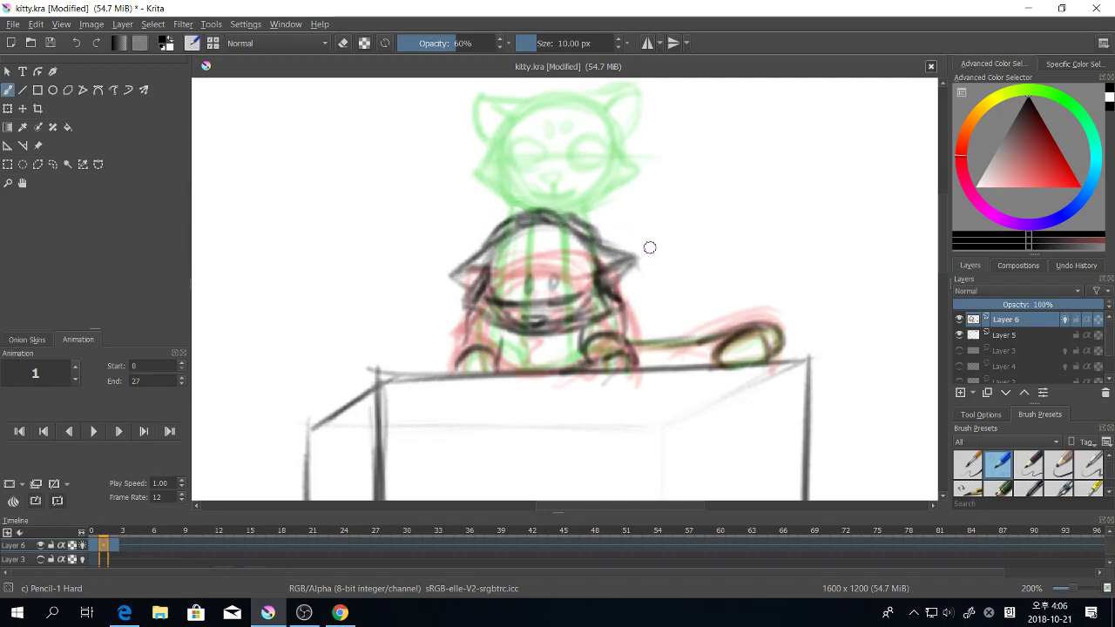
{"action": "left_click_drag", "start_coordinate": [671, 250], "coordinate": [655, 285]}
{"action": "left_click_drag", "start_coordinate": [505, 253], "coordinate": [575, 269]}
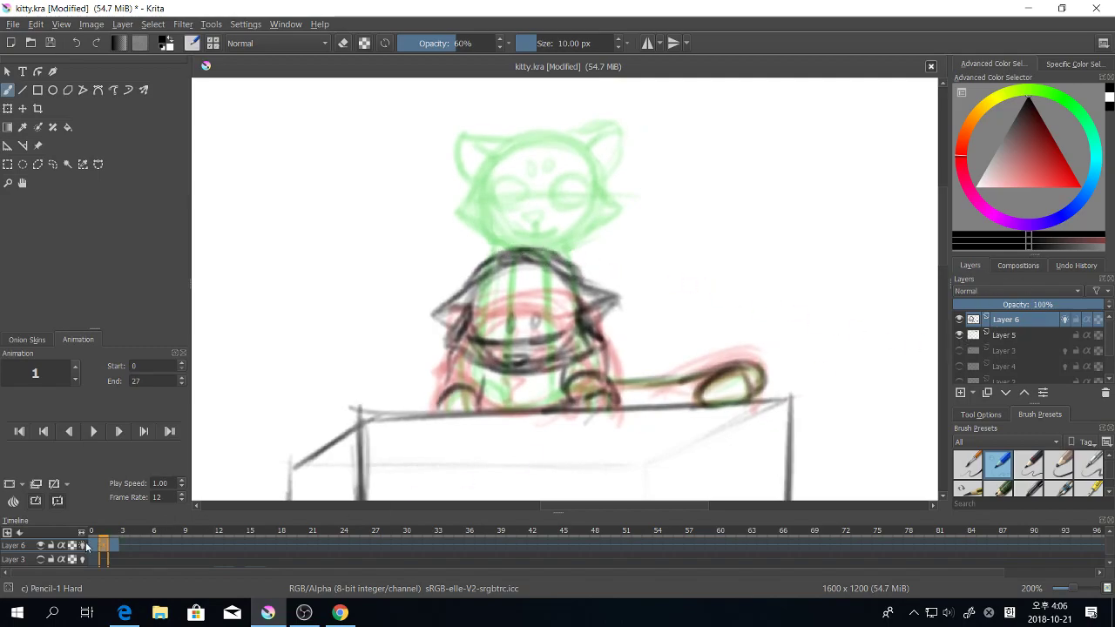
Step: Flip back and forth through frames 0, 1 and 2 with onion skins on to check the cat's rising motion
{"action": "left_click", "coordinate": [91, 545]}
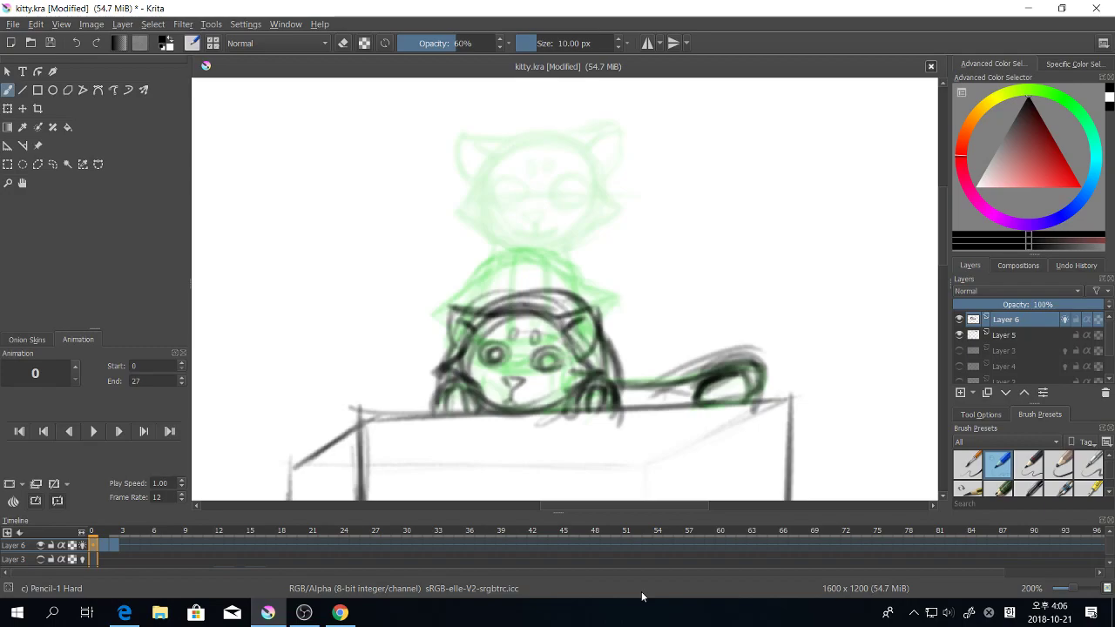
{"action": "scroll", "coordinate": [643, 596], "scroll_direction": "down", "scroll_amount": 1}
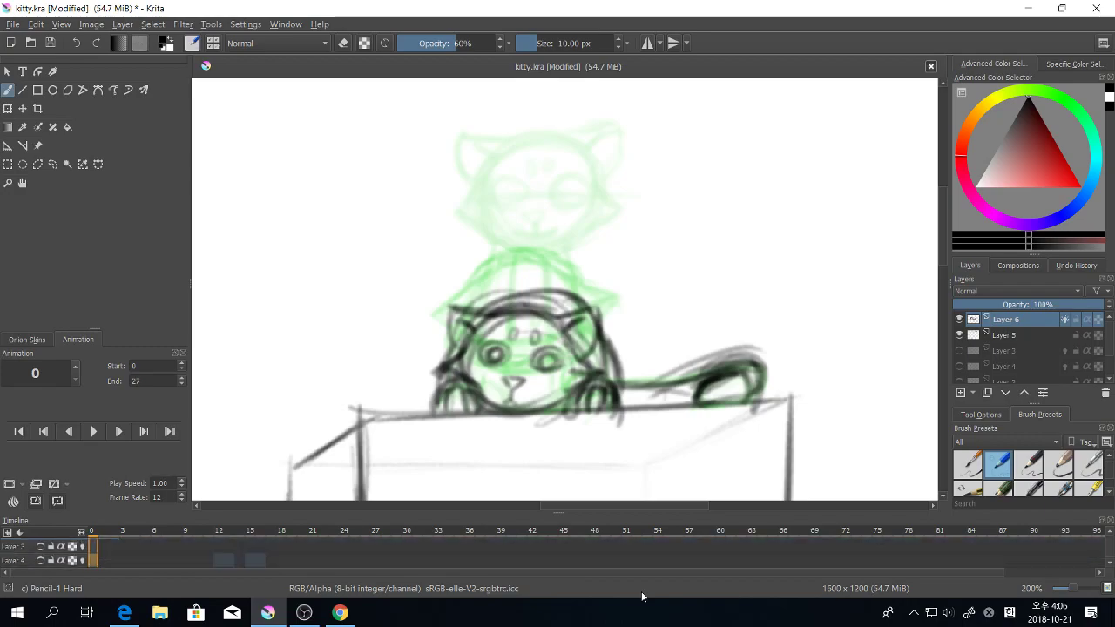
{"action": "key", "text": "space"}
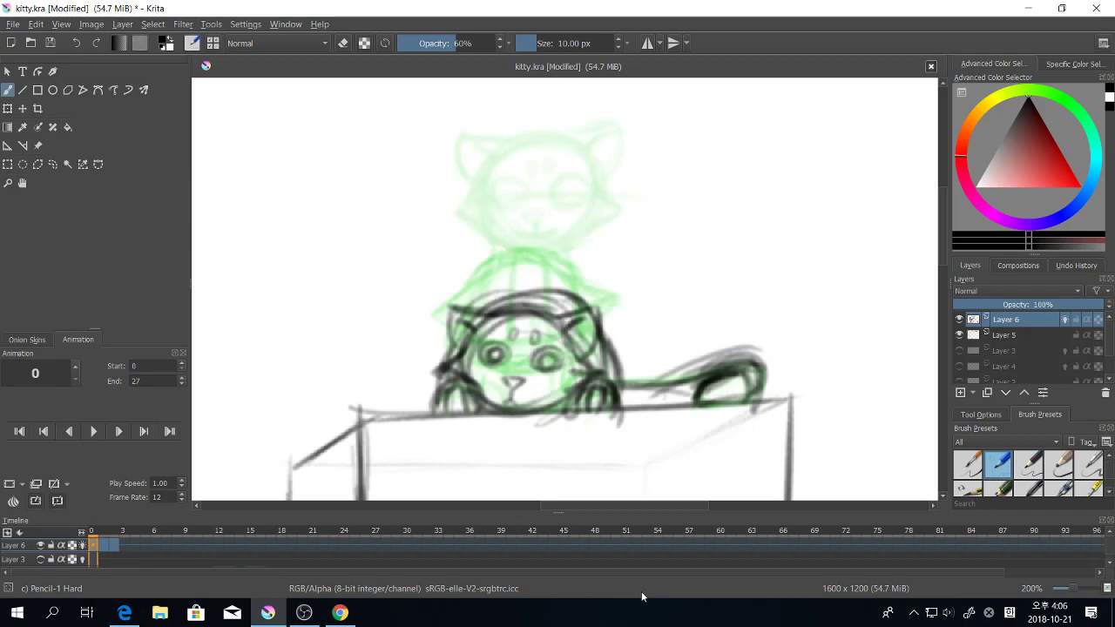
{"action": "key", "text": "Left"}
{"action": "key", "text": "Left"}
{"action": "key", "text": "Right"}
{"action": "key", "text": "Right"}
{"action": "key", "text": "Left"}
{"action": "key", "text": "Right"}
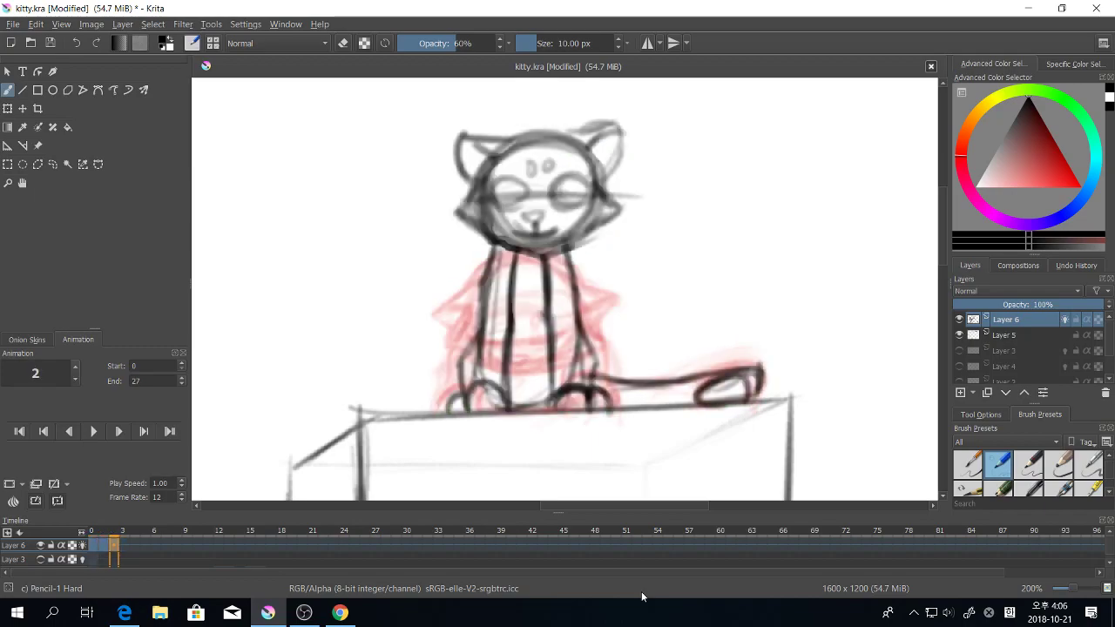
{"action": "key", "text": "Left"}
{"action": "key", "text": "Left"}
{"action": "key", "text": "Right"}
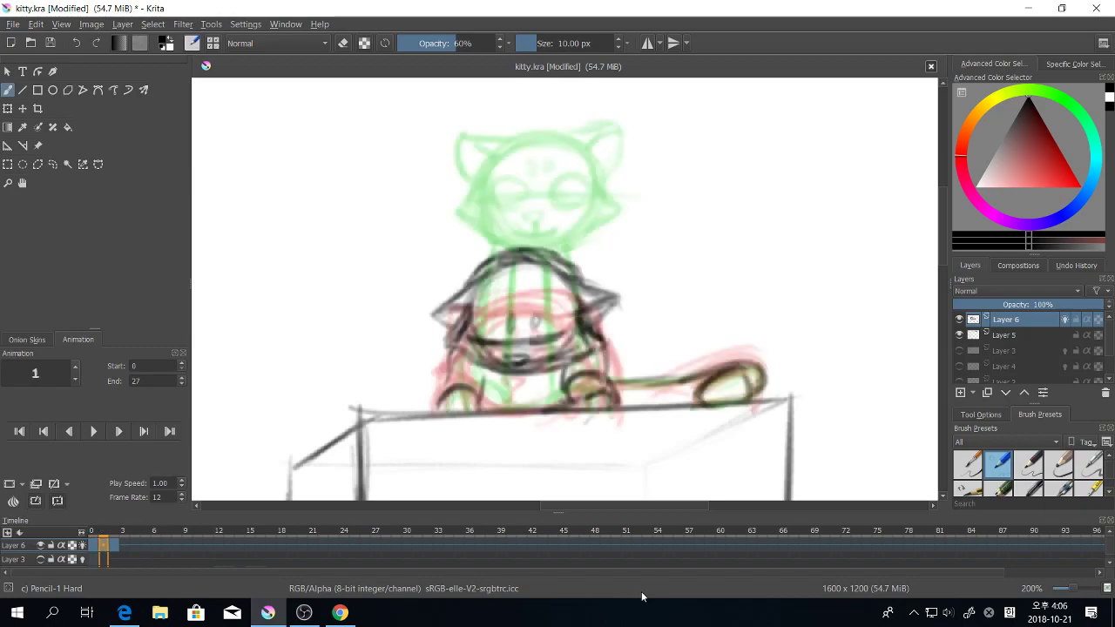
{"action": "key", "text": "Right"}
{"action": "key", "text": "Left"}
{"action": "key", "text": "Left"}
{"action": "key", "text": "Right"}
{"action": "key", "text": "Right"}
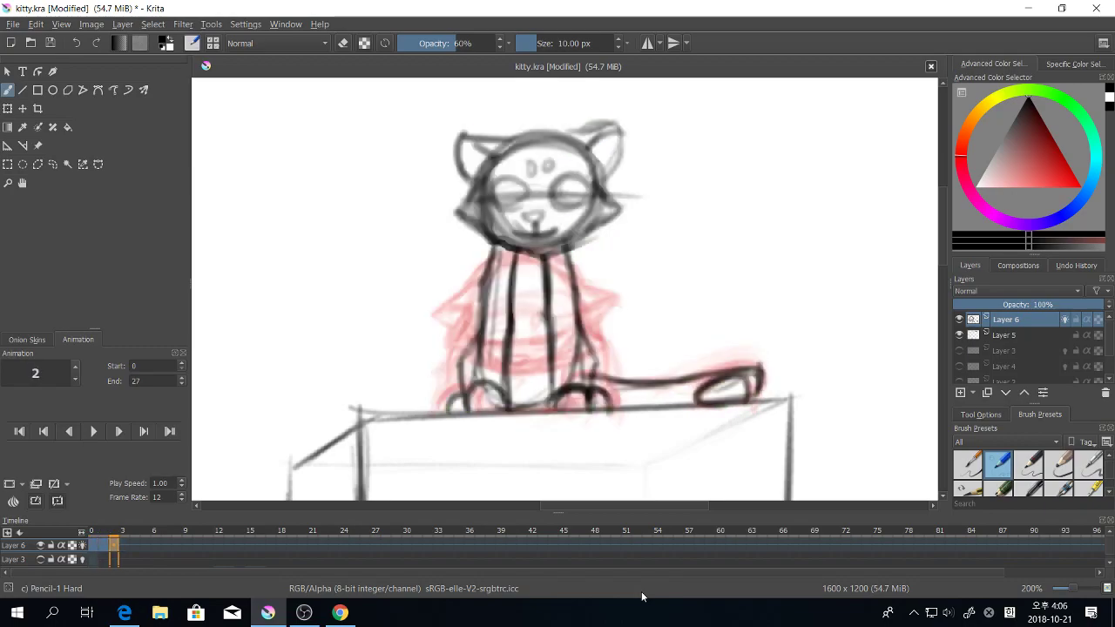
{"action": "key", "text": "Left"}
{"action": "key", "text": "Right"}
{"action": "key", "text": "Left"}
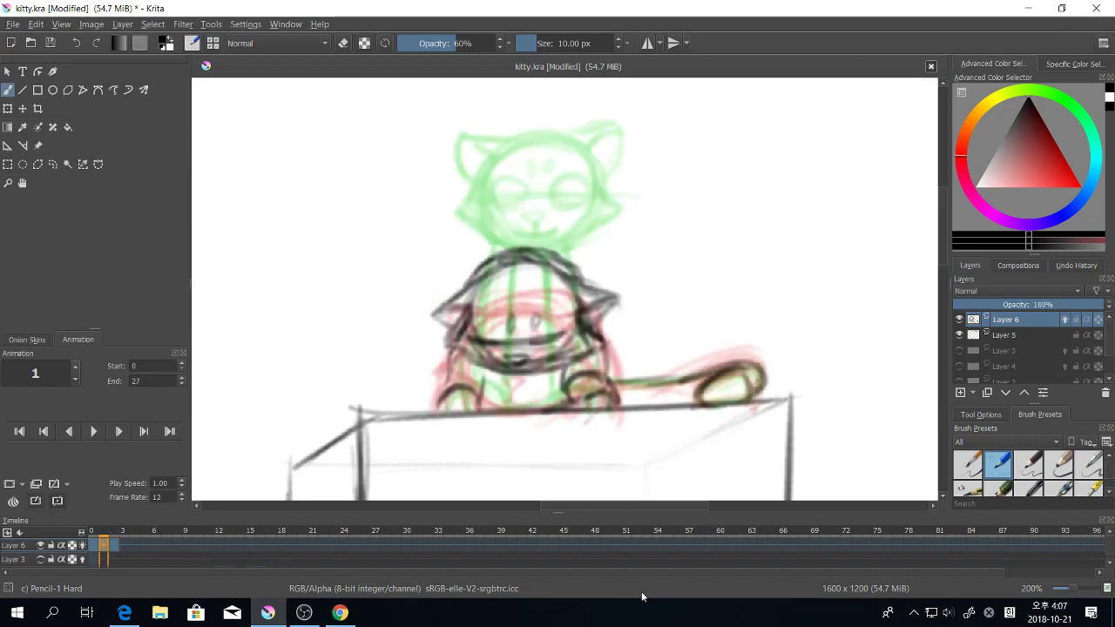
{"action": "key", "text": "Left"}
{"action": "key", "text": "Right"}
{"action": "key", "text": "Right"}
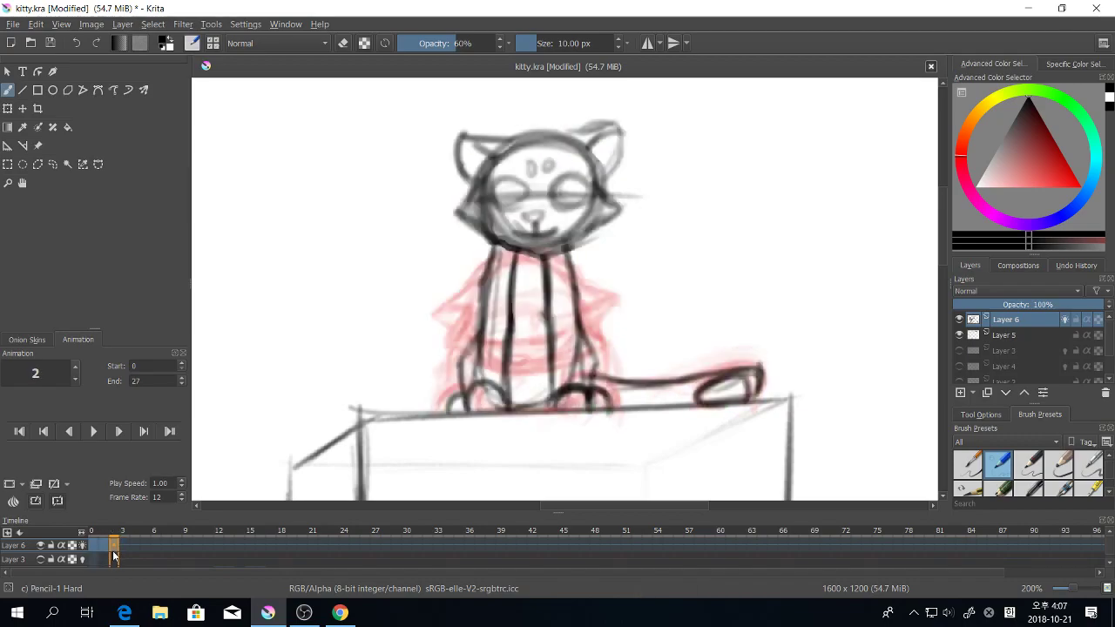
Step: Move Layer 6's sitting-pose keyframe from frame 2 to frame 3 and insert a blank keyframe at frame 2
{"action": "left_click_drag", "start_coordinate": [128, 548], "coordinate": [127, 550]}
{"action": "key", "text": "Left"}
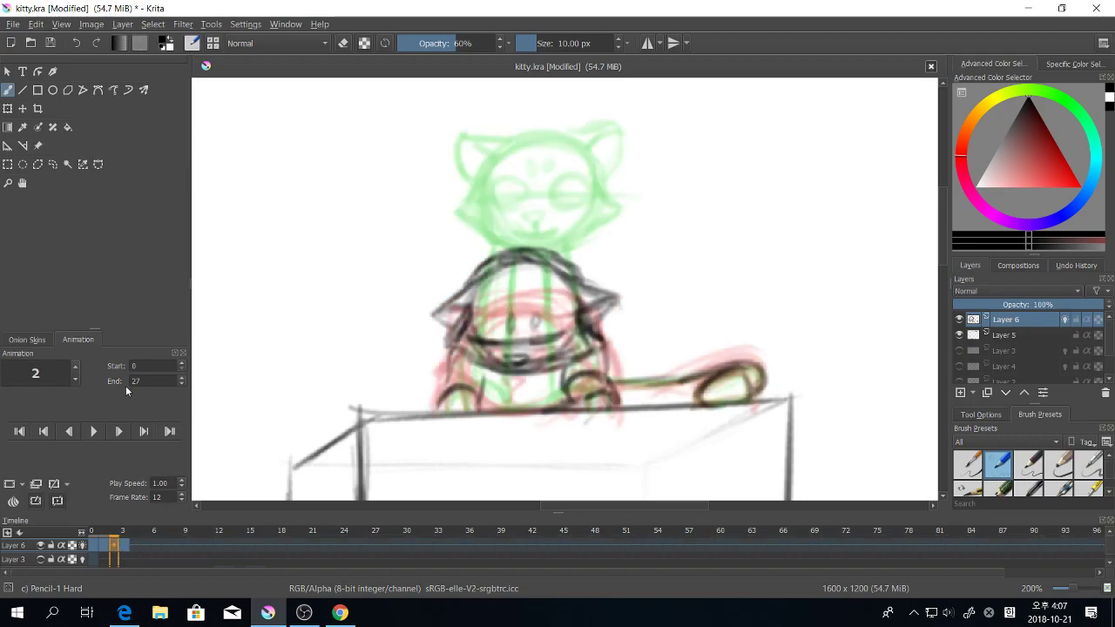
{"action": "left_click", "coordinate": [10, 484]}
Step: Draw frame 2's head as a circle with pointed cheeks, two small forehead spots and closed, drooping eyes
{"action": "left_click_drag", "start_coordinate": [608, 253], "coordinate": [590, 317]}
{"action": "key", "text": "ctrl+z"}
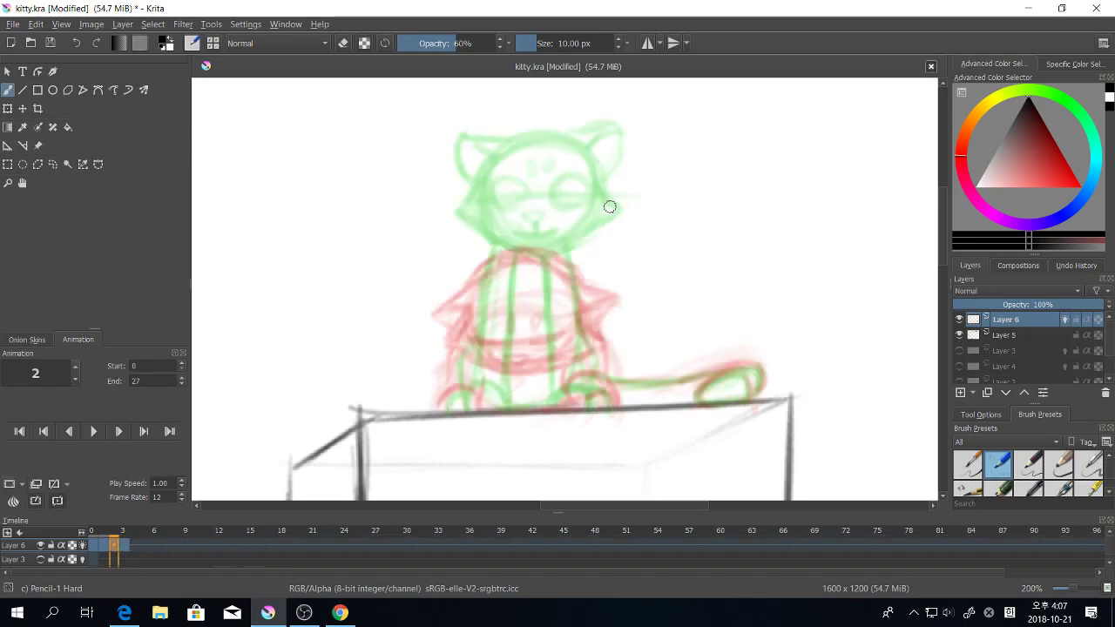
{"action": "mouse_move", "coordinate": [524, 151]}
{"action": "left_mouse_down"}
{"action": "mouse_move", "coordinate": [544, 247]}
{"action": "mouse_move", "coordinate": [491, 186]}
{"action": "mouse_move", "coordinate": [564, 154]}
{"action": "mouse_move", "coordinate": [575, 232]}
{"action": "mouse_move", "coordinate": [494, 231]}
{"action": "mouse_move", "coordinate": [539, 167]}
{"action": "mouse_move", "coordinate": [484, 223]}
{"action": "left_mouse_up"}
{"action": "mouse_move", "coordinate": [588, 182]}
{"action": "left_mouse_down"}
{"action": "mouse_move", "coordinate": [618, 204]}
{"action": "mouse_move", "coordinate": [576, 244]}
{"action": "mouse_move", "coordinate": [540, 252]}
{"action": "left_mouse_up"}
{"action": "mouse_move", "coordinate": [472, 202]}
{"action": "left_mouse_down"}
{"action": "mouse_move", "coordinate": [479, 232]}
{"action": "mouse_move", "coordinate": [514, 245]}
{"action": "mouse_move", "coordinate": [567, 209]}
{"action": "mouse_move", "coordinate": [548, 226]}
{"action": "mouse_move", "coordinate": [567, 218]}
{"action": "mouse_move", "coordinate": [497, 224]}
{"action": "mouse_move", "coordinate": [526, 215]}
{"action": "left_mouse_up"}
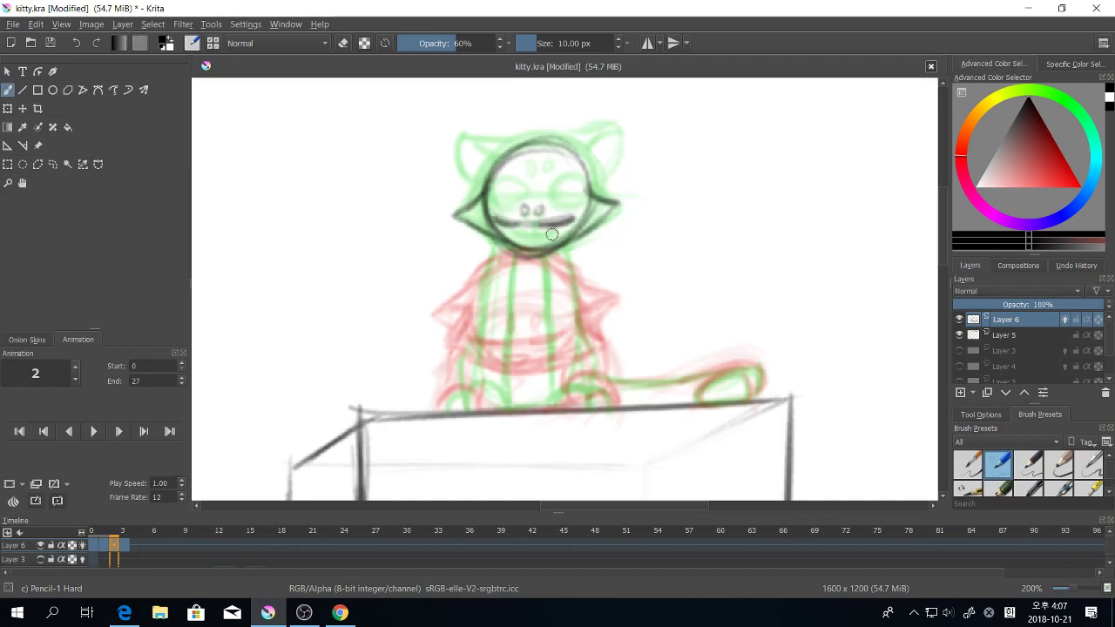
Step: Sketch a small mouth, a short line beside the neck and a flattened, sideways-pointing ear on each side of the head
{"action": "left_click_drag", "start_coordinate": [579, 244], "coordinate": [589, 271]}
{"action": "mouse_move", "coordinate": [587, 162]}
{"action": "left_mouse_down"}
{"action": "mouse_move", "coordinate": [614, 196]}
{"action": "mouse_move", "coordinate": [627, 179]}
{"action": "left_mouse_up"}
{"action": "mouse_move", "coordinate": [492, 161]}
{"action": "left_mouse_down"}
{"action": "mouse_move", "coordinate": [462, 178]}
{"action": "mouse_move", "coordinate": [499, 190]}
{"action": "left_mouse_up"}
Step: Draw the body sides, front legs and rounded paws of the frame 2 cat down to the box edge
{"action": "left_click_drag", "start_coordinate": [694, 241], "coordinate": [731, 252]}
{"action": "left_click_drag", "start_coordinate": [611, 249], "coordinate": [619, 317]}
{"action": "mouse_move", "coordinate": [612, 259]}
{"action": "left_mouse_down"}
{"action": "mouse_move", "coordinate": [620, 400]}
{"action": "mouse_move", "coordinate": [591, 426]}
{"action": "left_mouse_up"}
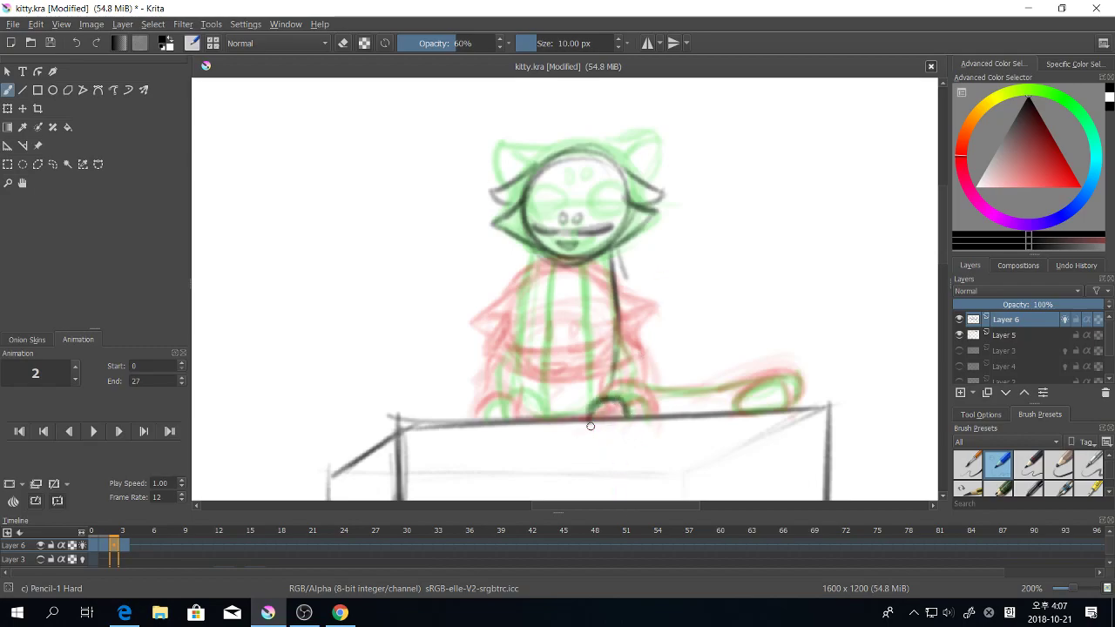
{"action": "left_click_drag", "start_coordinate": [593, 264], "coordinate": [587, 399]}
{"action": "mouse_move", "coordinate": [556, 263]}
{"action": "left_mouse_down"}
{"action": "mouse_move", "coordinate": [543, 402]}
{"action": "mouse_move", "coordinate": [494, 412]}
{"action": "mouse_move", "coordinate": [498, 366]}
{"action": "mouse_move", "coordinate": [523, 327]}
{"action": "left_mouse_up"}
{"action": "left_click_drag", "start_coordinate": [523, 388], "coordinate": [527, 251]}
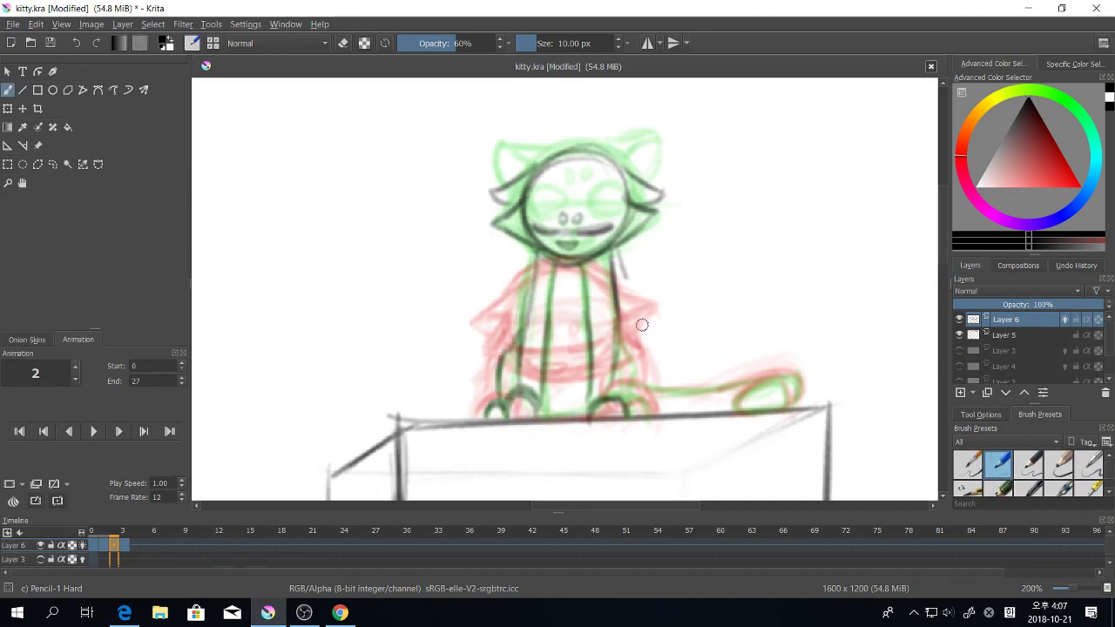
{"action": "left_click_drag", "start_coordinate": [619, 338], "coordinate": [641, 407]}
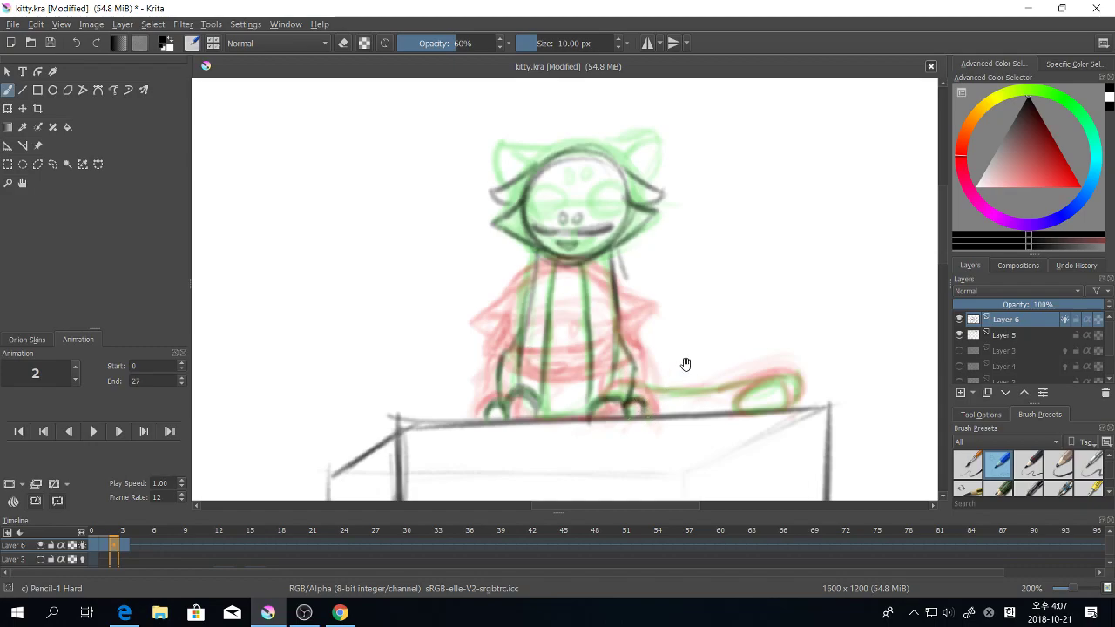
{"action": "left_click_drag", "start_coordinate": [685, 365], "coordinate": [624, 381]}
{"action": "left_click_drag", "start_coordinate": [583, 431], "coordinate": [587, 348]}
{"action": "left_click_drag", "start_coordinate": [681, 357], "coordinate": [642, 361]}
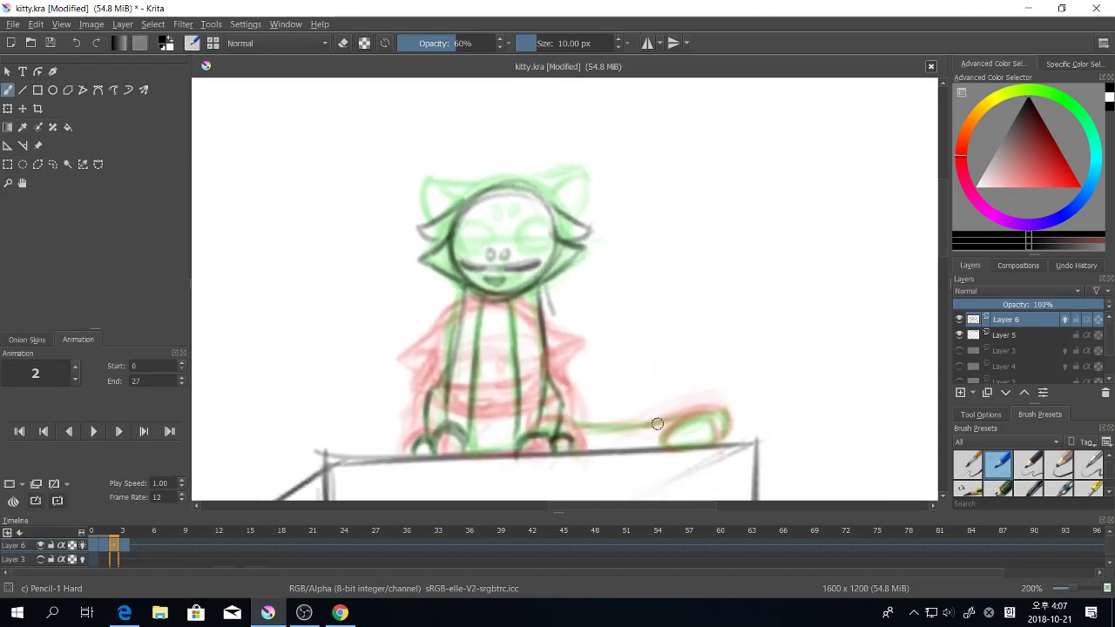
{"action": "key", "text": "o"}
{"action": "key", "text": "o"}
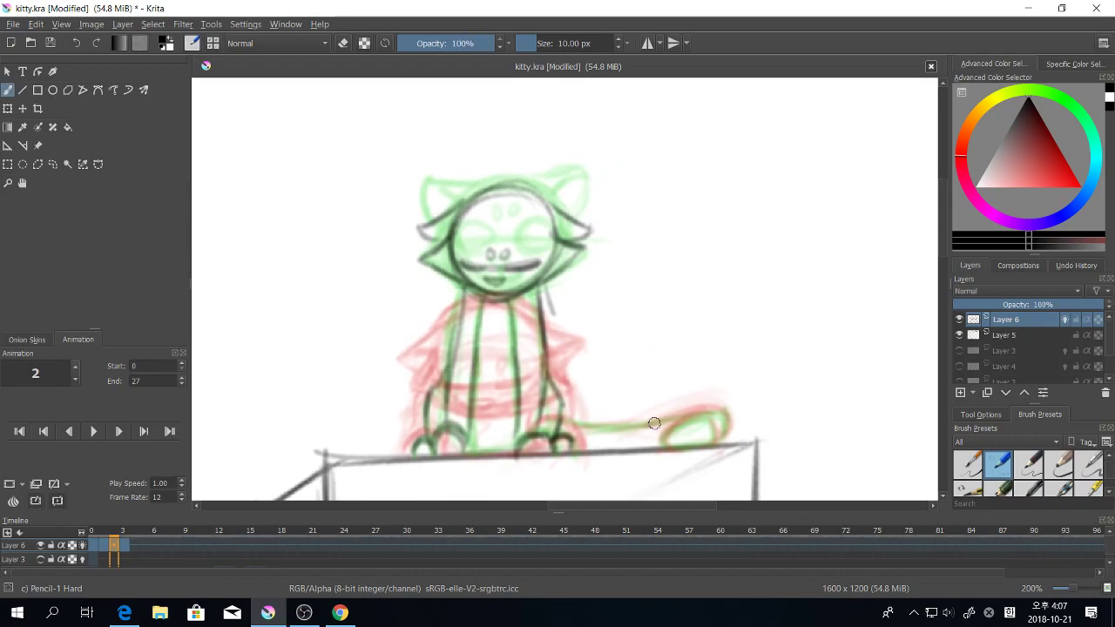
{"action": "right_click", "coordinate": [638, 348]}
{"action": "left_click", "coordinate": [648, 417]}
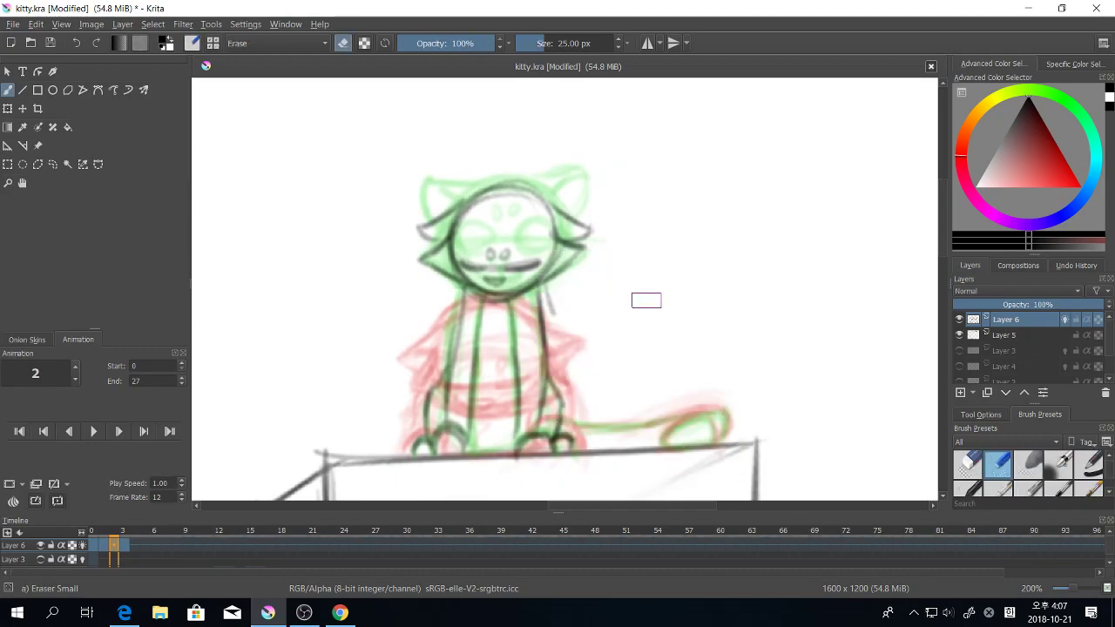
{"action": "right_click", "coordinate": [642, 299]}
{"action": "left_click", "coordinate": [611, 370]}
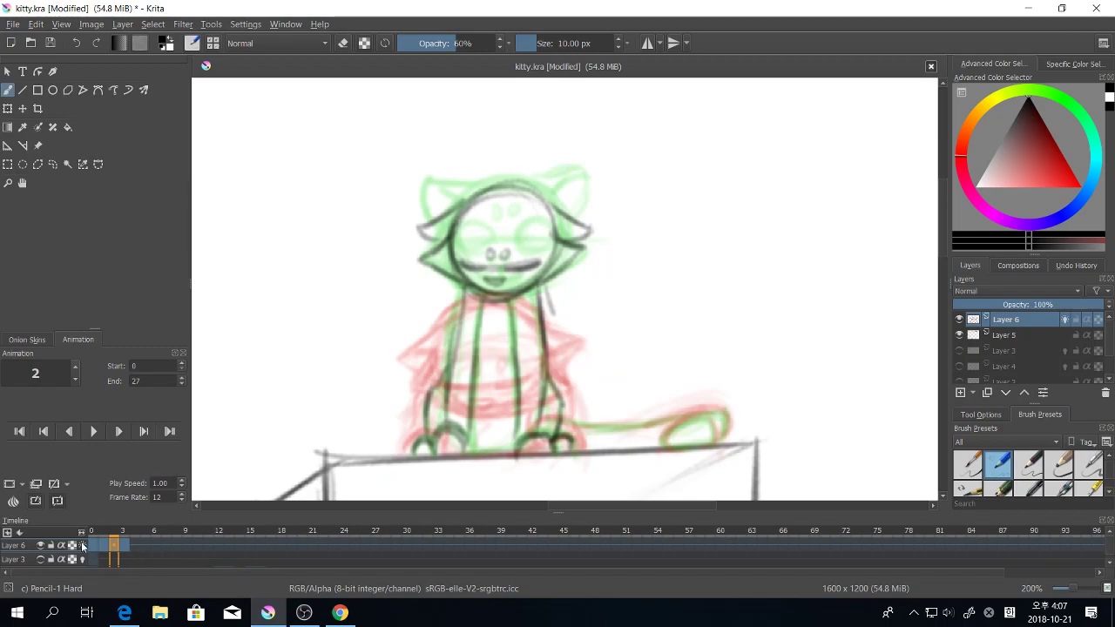
Step: Turn off Layer 6's onion skins and flip repeatedly through frames 0 to 3 to check the sitting-up motion
{"action": "left_click", "coordinate": [82, 546]}
{"action": "key", "text": "Left"}
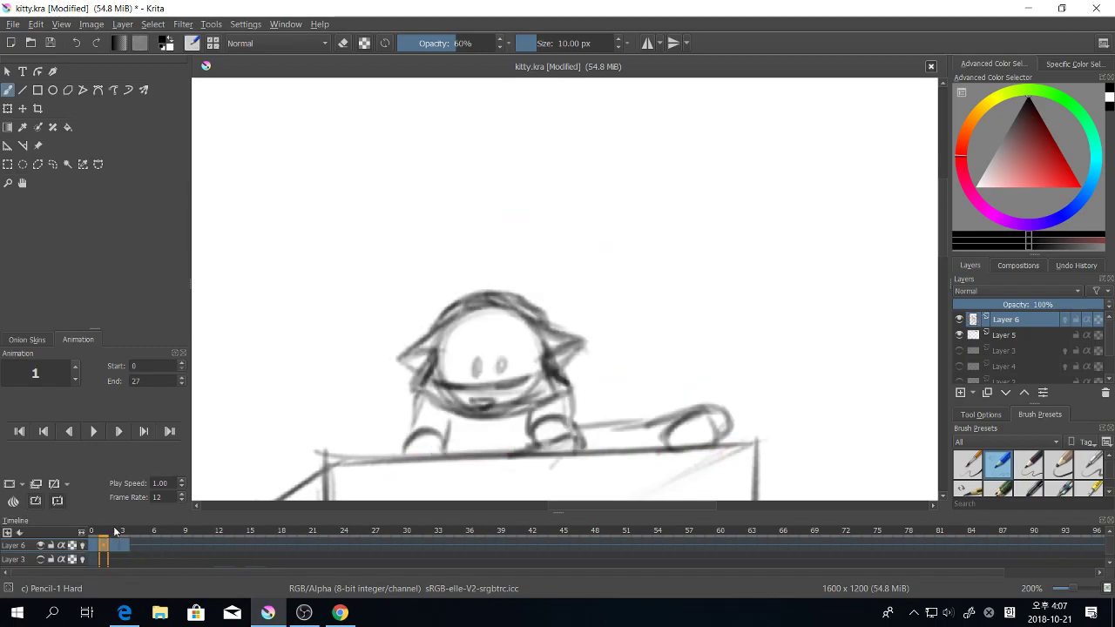
{"action": "key", "text": "Left"}
{"action": "key", "text": "Right"}
{"action": "key", "text": "Right"}
{"action": "key", "text": "Right"}
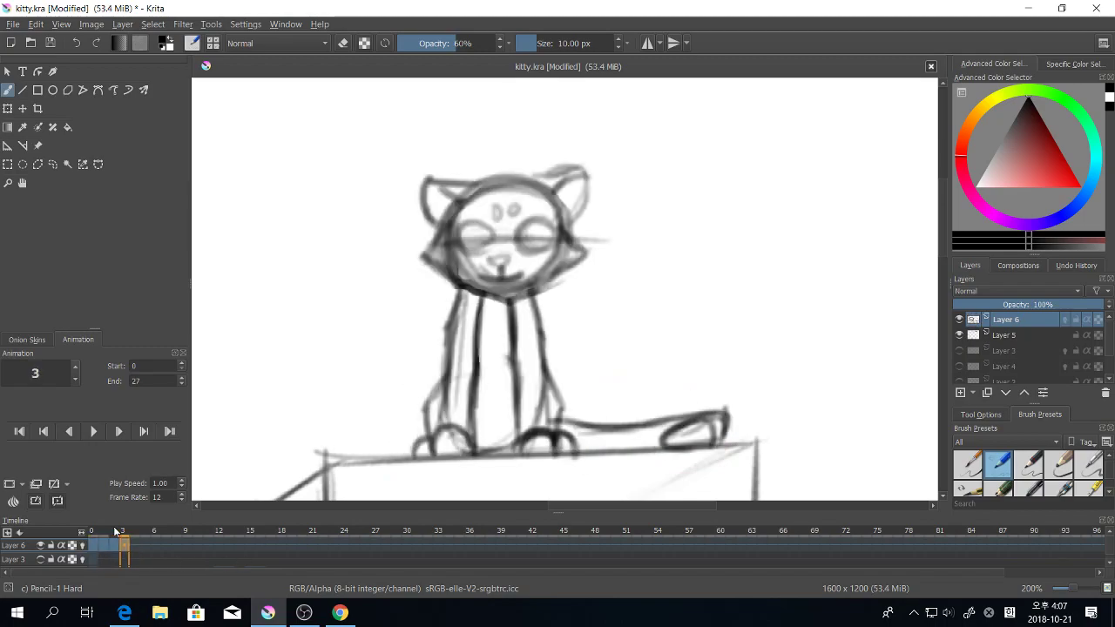
{"action": "key", "text": "Left"}
{"action": "key", "text": "Left"}
{"action": "key", "text": "Left"}
{"action": "key", "text": "Right"}
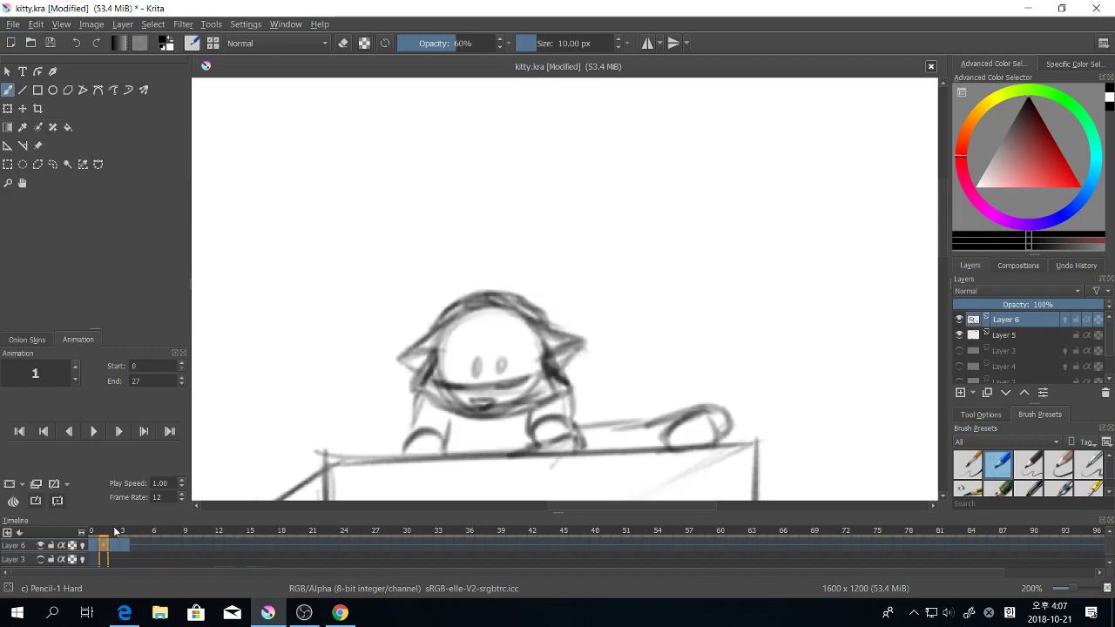
{"action": "key", "text": "Right"}
{"action": "key", "text": "Right"}
{"action": "key", "text": "Left"}
{"action": "key", "text": "Left"}
{"action": "key", "text": "Left"}
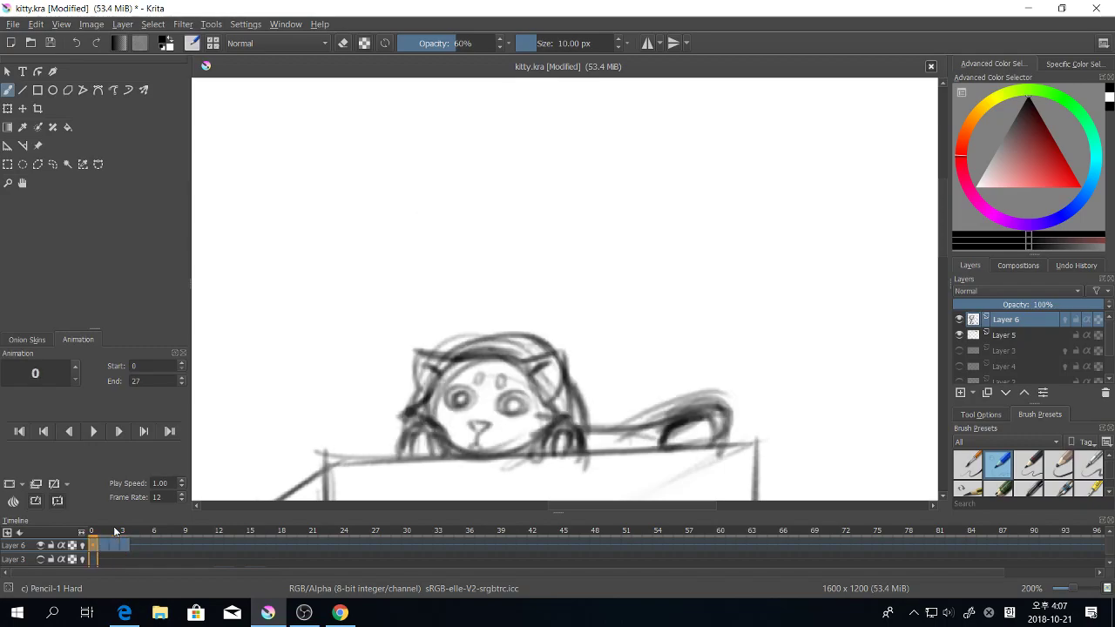
{"action": "key", "text": "Right"}
{"action": "key", "text": "Right"}
{"action": "key", "text": "Right"}
{"action": "key", "text": "Left"}
{"action": "key", "text": "Left"}
{"action": "key", "text": "Left"}
{"action": "key", "text": "Right"}
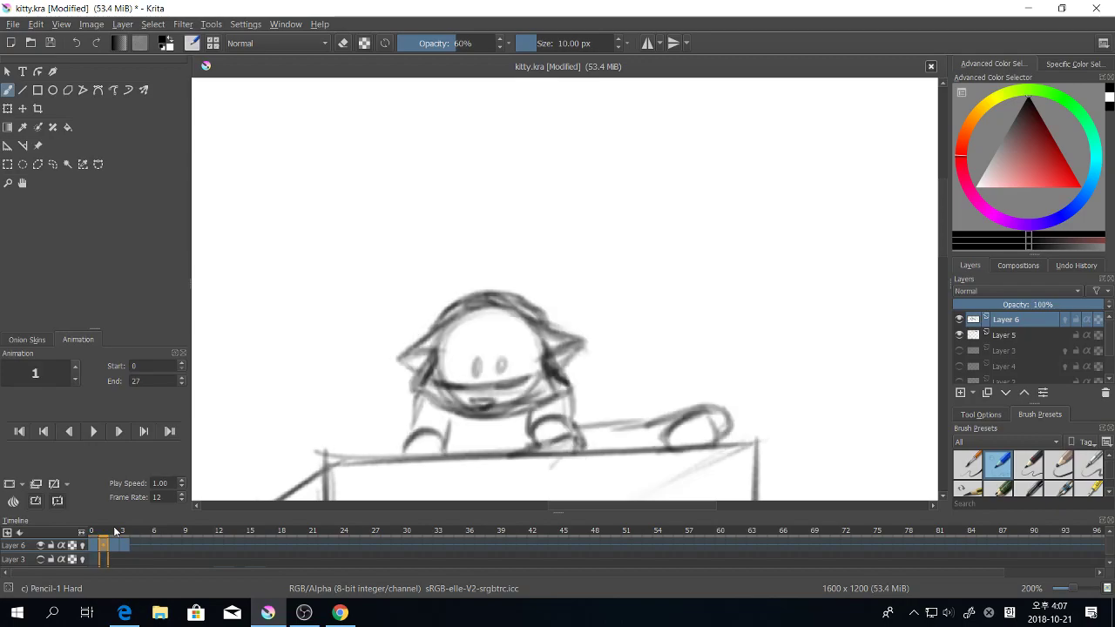
{"action": "key", "text": "Right"}
{"action": "key", "text": "Right"}
{"action": "key", "text": "Left"}
{"action": "key", "text": "Left"}
{"action": "key", "text": "Left"}
{"action": "key", "text": "Right"}
{"action": "key", "text": "Right"}
{"action": "key", "text": "Right"}
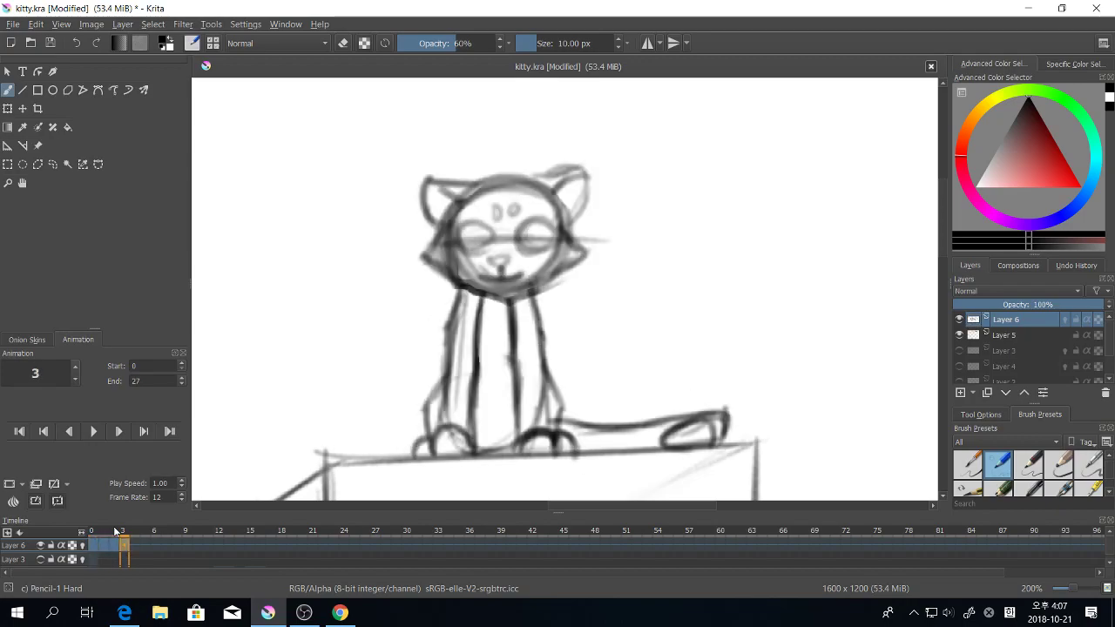
Step: Move the sitting-pose keyframe from frame 3 to frame 4, insert a blank keyframe at frame 3 and turn Layer 6's onion skins on
{"action": "left_click_drag", "start_coordinate": [126, 547], "coordinate": [136, 550]}
{"action": "left_click", "coordinate": [125, 549]}
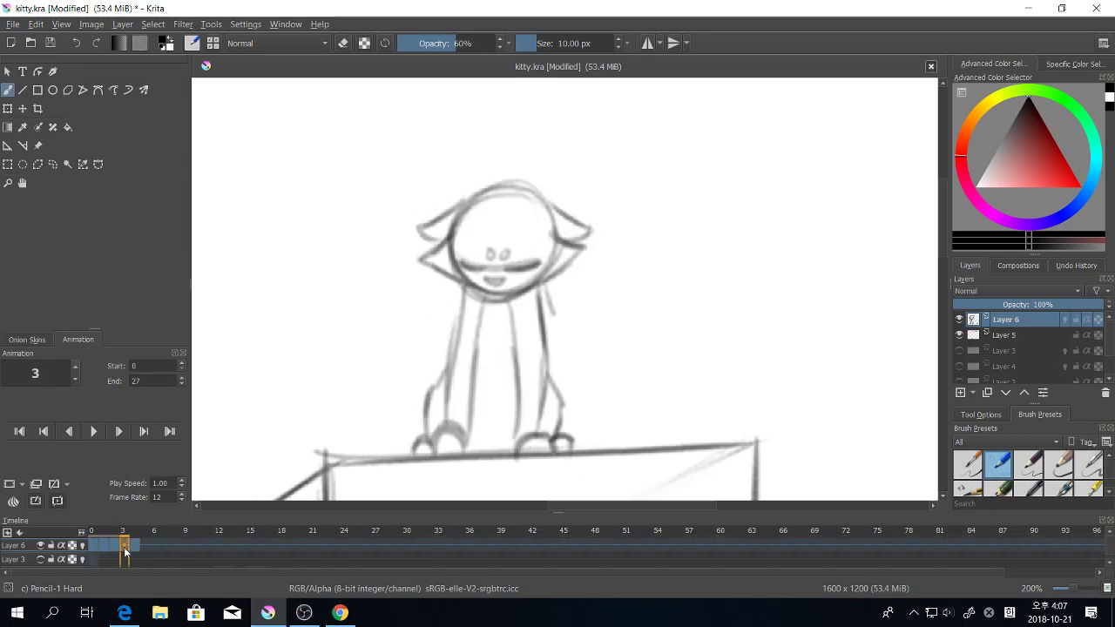
{"action": "left_click", "coordinate": [10, 488]}
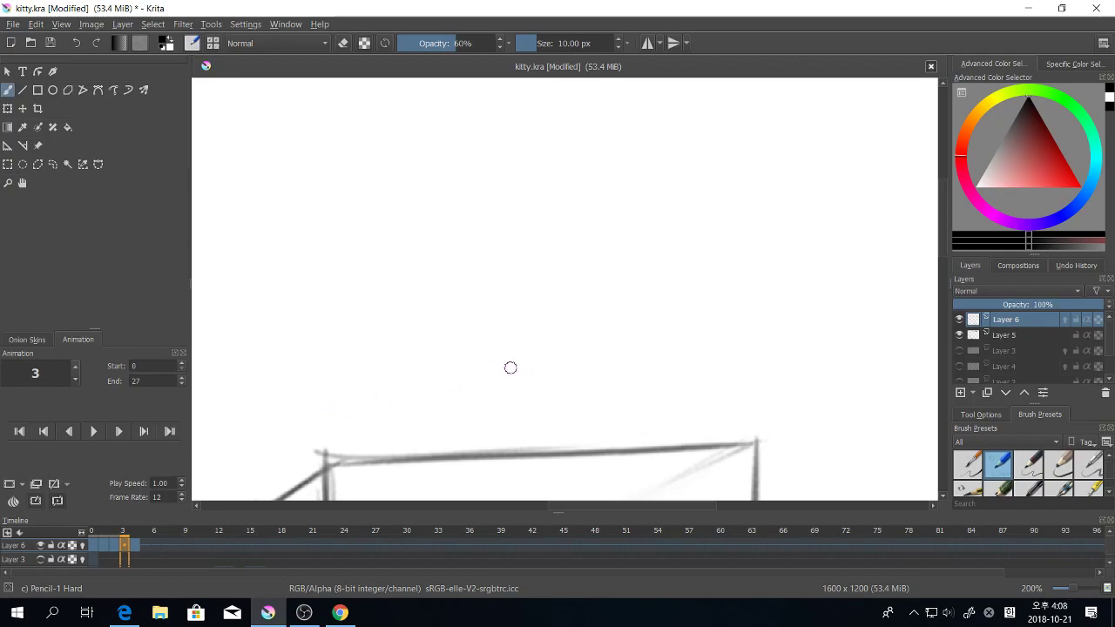
{"action": "left_click", "coordinate": [85, 559]}
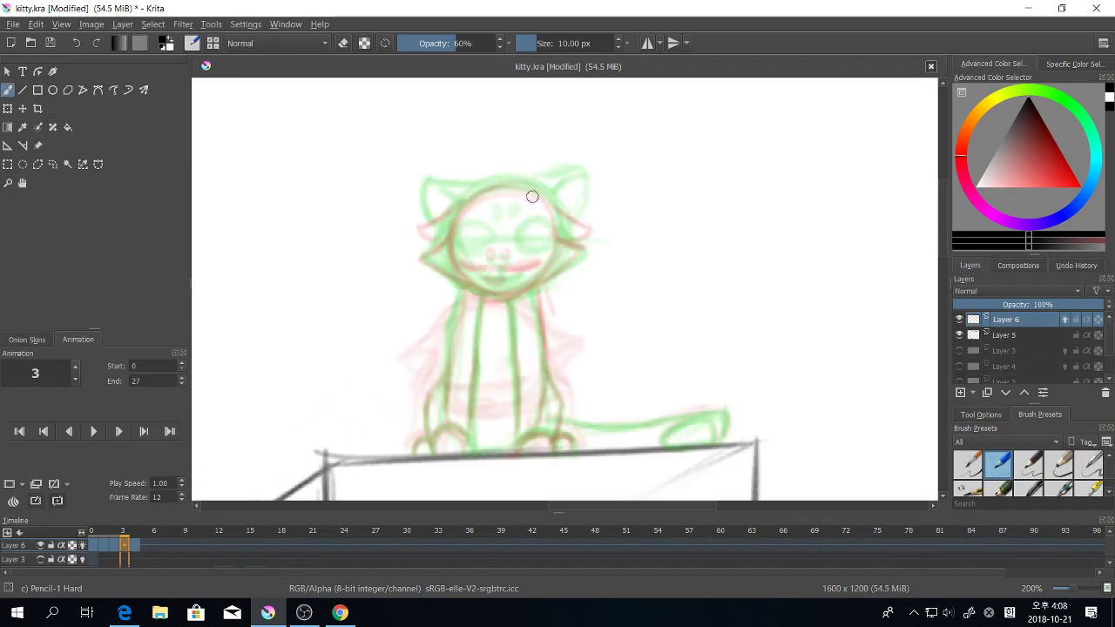
Step: Draw frame 3's round head outline with a pointed cheek on each side, following the onion-skinned heads
{"action": "mouse_move", "coordinate": [532, 197]}
{"action": "left_mouse_down"}
{"action": "mouse_move", "coordinate": [460, 208]}
{"action": "mouse_move", "coordinate": [525, 188]}
{"action": "mouse_move", "coordinate": [549, 202]}
{"action": "mouse_move", "coordinate": [487, 296]}
{"action": "mouse_move", "coordinate": [521, 287]}
{"action": "mouse_move", "coordinate": [594, 226]}
{"action": "mouse_move", "coordinate": [555, 227]}
{"action": "mouse_move", "coordinate": [582, 257]}
{"action": "left_mouse_up"}
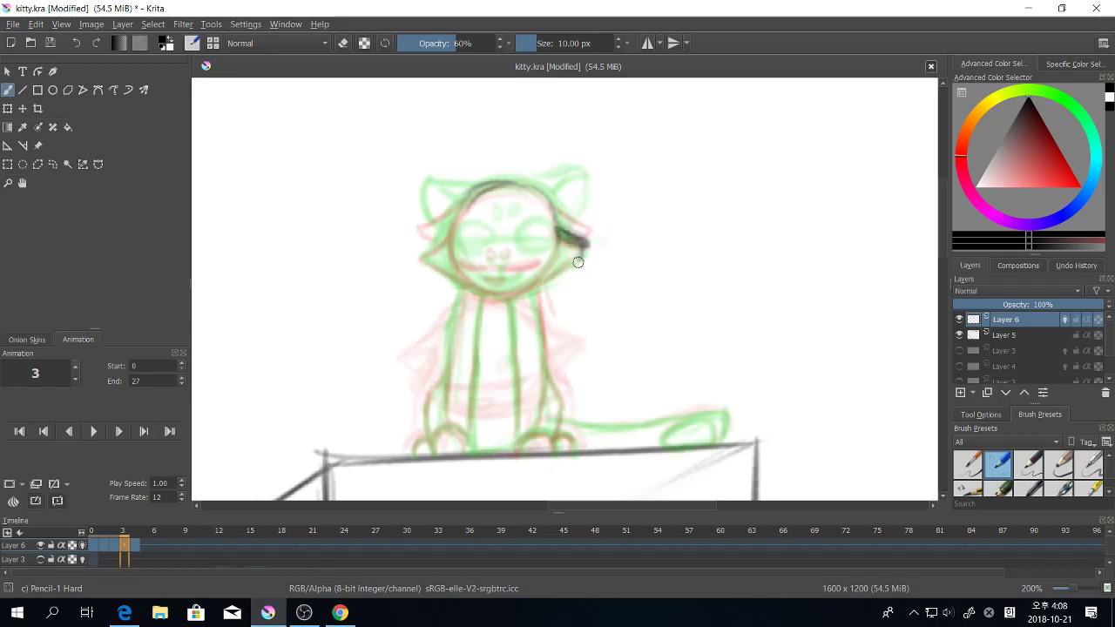
{"action": "mouse_move", "coordinate": [438, 240]}
{"action": "left_mouse_down"}
{"action": "mouse_move", "coordinate": [476, 187]}
{"action": "mouse_move", "coordinate": [515, 192]}
{"action": "mouse_move", "coordinate": [563, 221]}
{"action": "left_mouse_up"}
{"action": "mouse_move", "coordinate": [496, 177]}
{"action": "left_mouse_down"}
{"action": "mouse_move", "coordinate": [578, 262]}
{"action": "mouse_move", "coordinate": [540, 284]}
{"action": "left_mouse_up"}
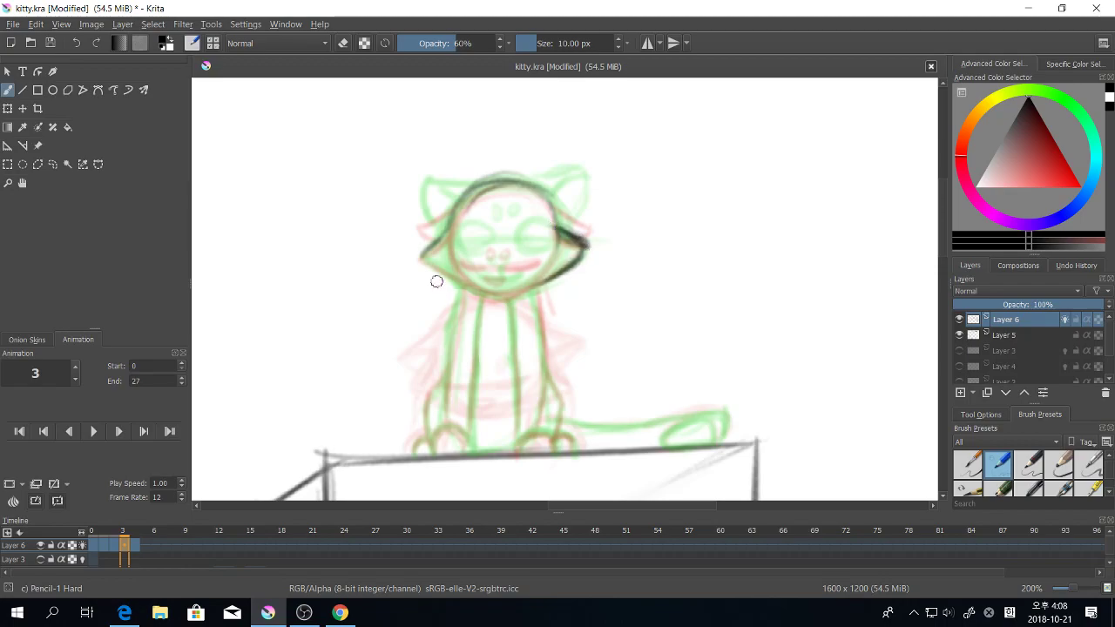
{"action": "left_click_drag", "start_coordinate": [437, 281], "coordinate": [511, 293]}
Step: Complete the chin line and add half-closed eyes, a dark nose, two forehead spots and both half-raised ears in frame 3
{"action": "left_click_drag", "start_coordinate": [424, 258], "coordinate": [542, 286]}
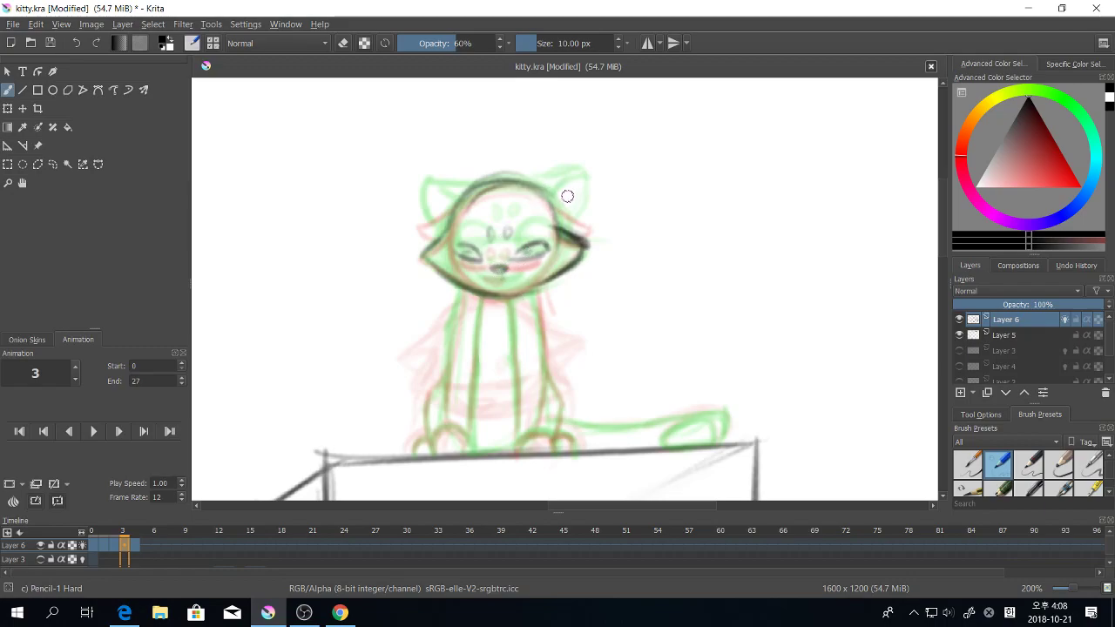
{"action": "mouse_move", "coordinate": [549, 196]}
{"action": "left_mouse_down"}
{"action": "mouse_move", "coordinate": [563, 226]}
{"action": "mouse_move", "coordinate": [581, 210]}
{"action": "mouse_move", "coordinate": [425, 202]}
{"action": "mouse_move", "coordinate": [429, 222]}
{"action": "mouse_move", "coordinate": [458, 226]}
{"action": "left_mouse_up"}
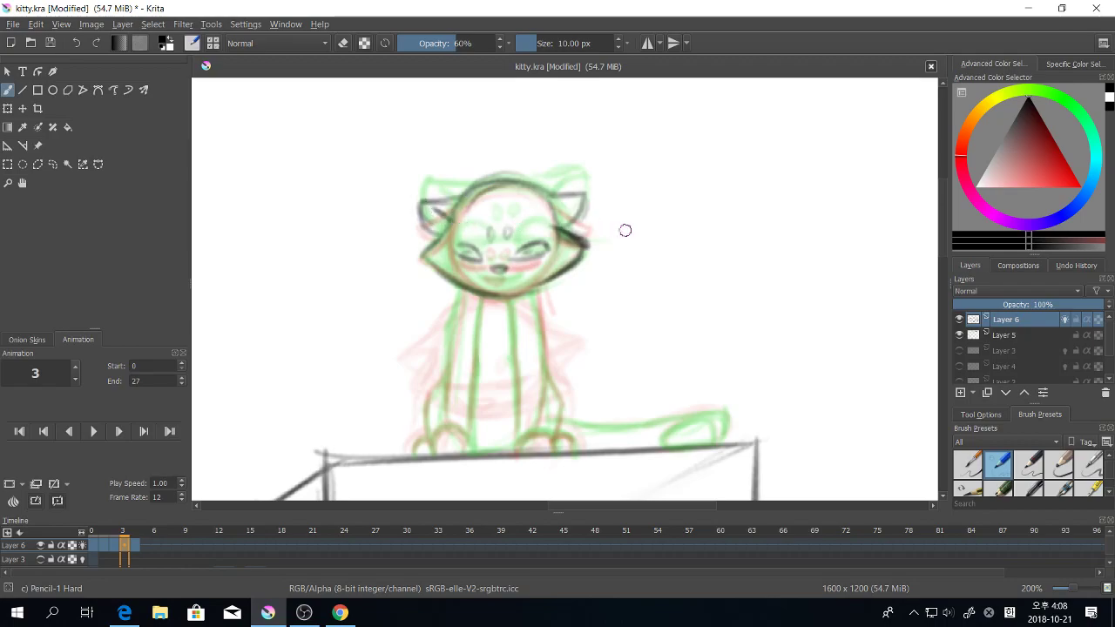
{"action": "left_click_drag", "start_coordinate": [656, 251], "coordinate": [647, 269]}
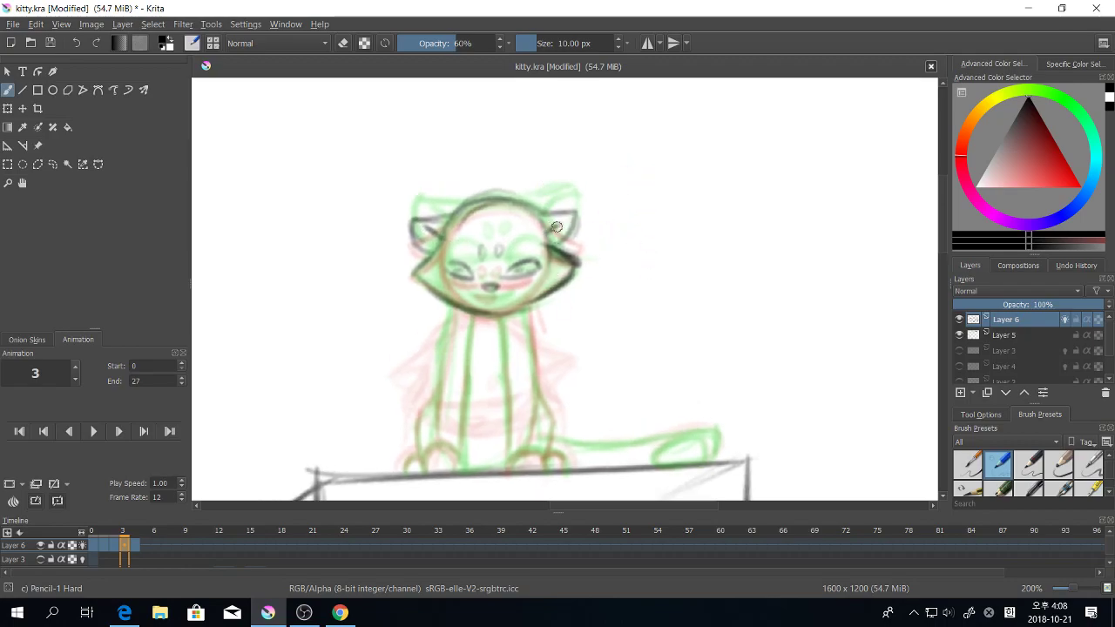
Step: Check the face in frame 4, and add a short mouth line and dark pupils to the cat's face in frame 3
{"action": "left_click_drag", "start_coordinate": [583, 332], "coordinate": [557, 330]}
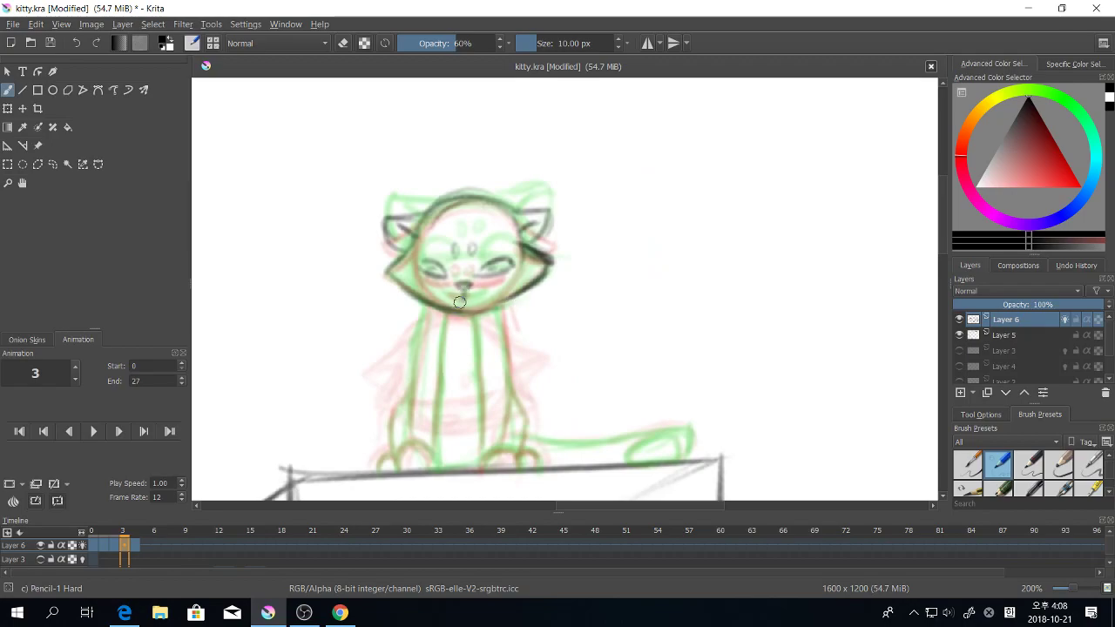
{"action": "key", "text": "Right"}
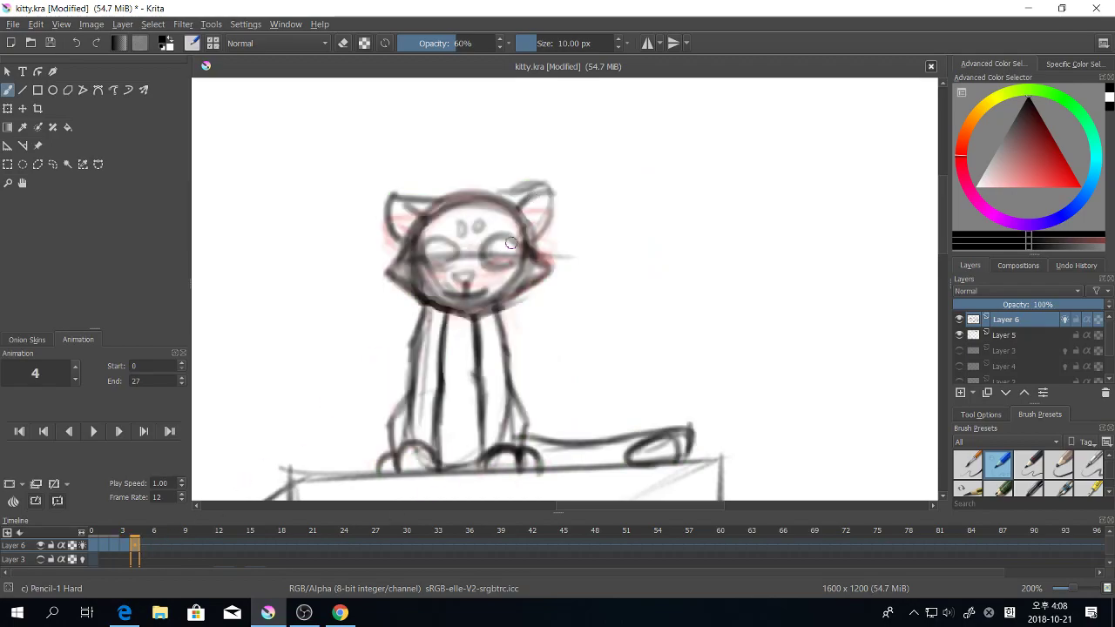
{"action": "mouse_move", "coordinate": [502, 252]}
{"action": "left_mouse_down"}
{"action": "mouse_move", "coordinate": [532, 253]}
{"action": "mouse_move", "coordinate": [437, 244]}
{"action": "left_mouse_up"}
{"action": "key", "text": "Left"}
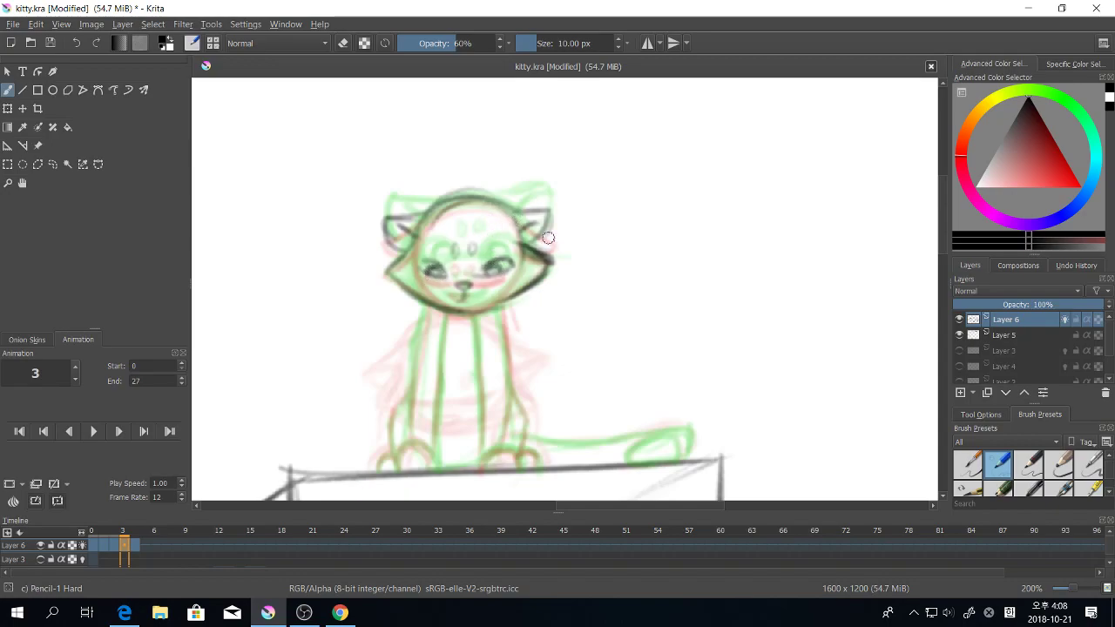
Step: Flip back and forth through frames 0 to 3 to examine how the new head in-between fits the rising motion
{"action": "key", "text": "Left"}
{"action": "key", "text": "Left"}
{"action": "key", "text": "Left"}
{"action": "key", "text": "Right"}
{"action": "key", "text": "Right"}
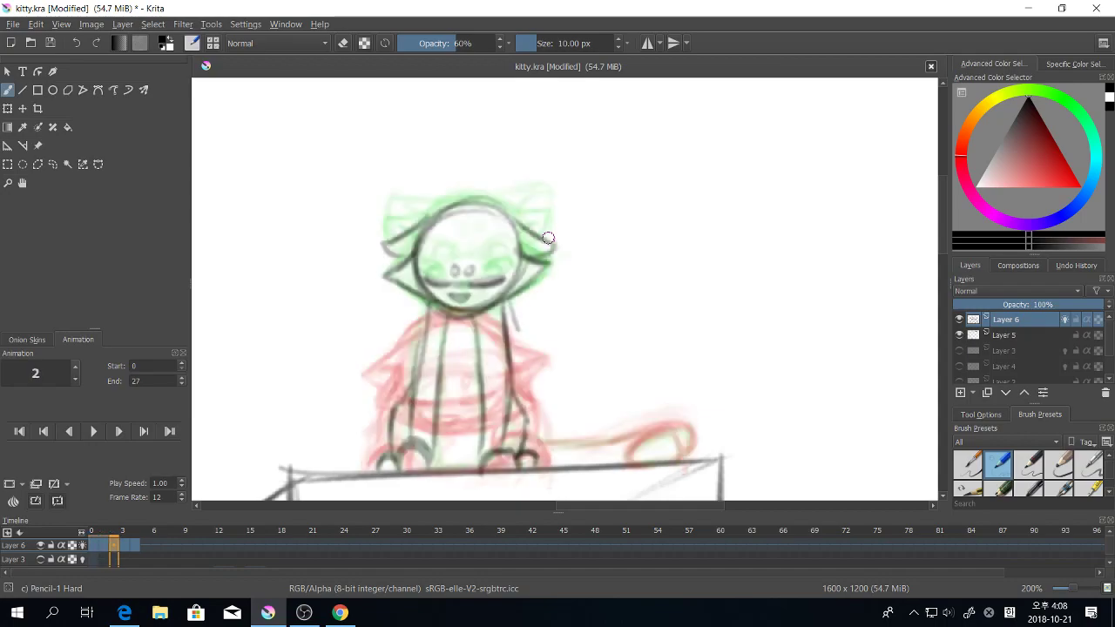
{"action": "key", "text": "Right"}
{"action": "key", "text": "Left"}
{"action": "key", "text": "Left"}
{"action": "key", "text": "Left"}
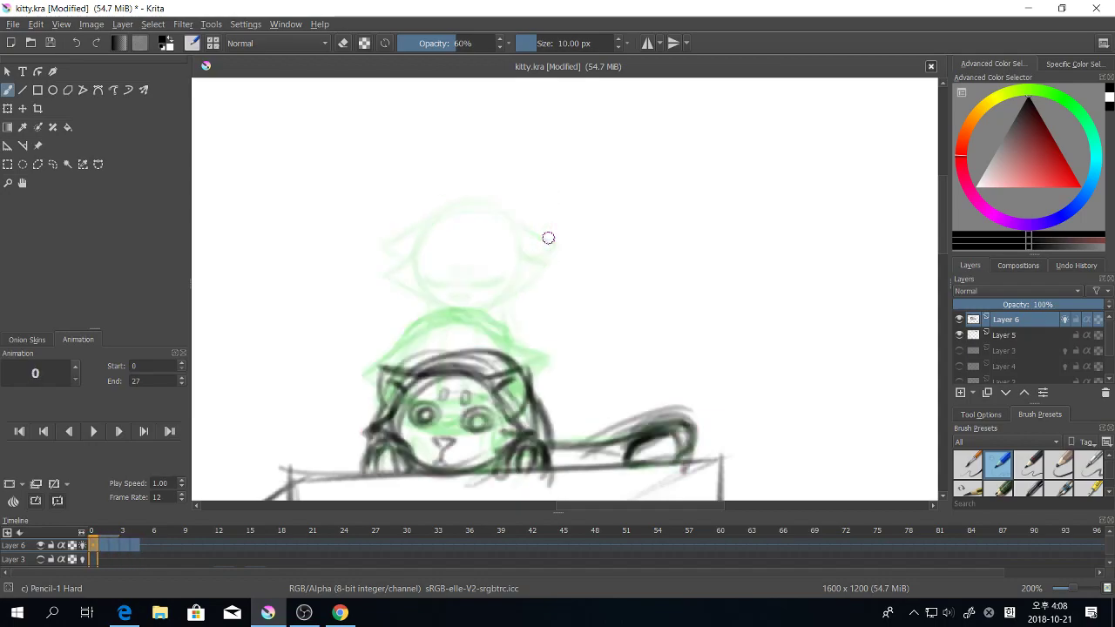
{"action": "key", "text": "Right"}
{"action": "key", "text": "Right"}
{"action": "key", "text": "Right"}
{"action": "key", "text": "Left"}
{"action": "key", "text": "Left"}
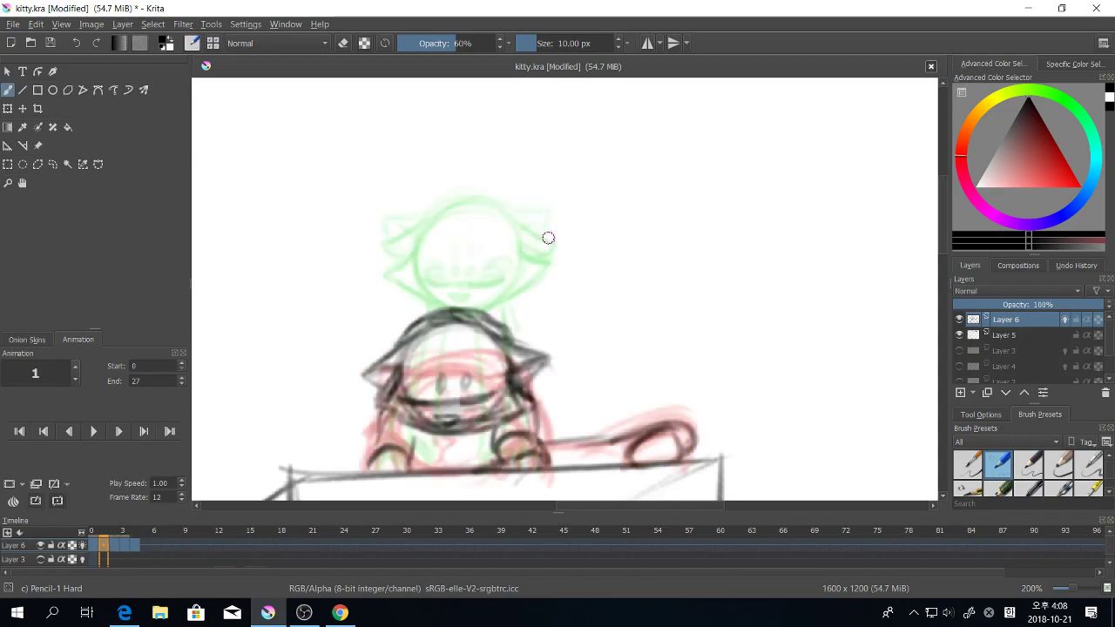
Step: Step back and forth through frames 0 to 4 to check the cat's motion between drawings
{"action": "key", "text": "Left"}
{"action": "key", "text": "Right"}
{"action": "key", "text": "Right"}
{"action": "key", "text": "Right"}
{"action": "key", "text": "Right"}
{"action": "key", "text": "Right"}
{"action": "key", "text": "Left"}
{"action": "key", "text": "Left"}
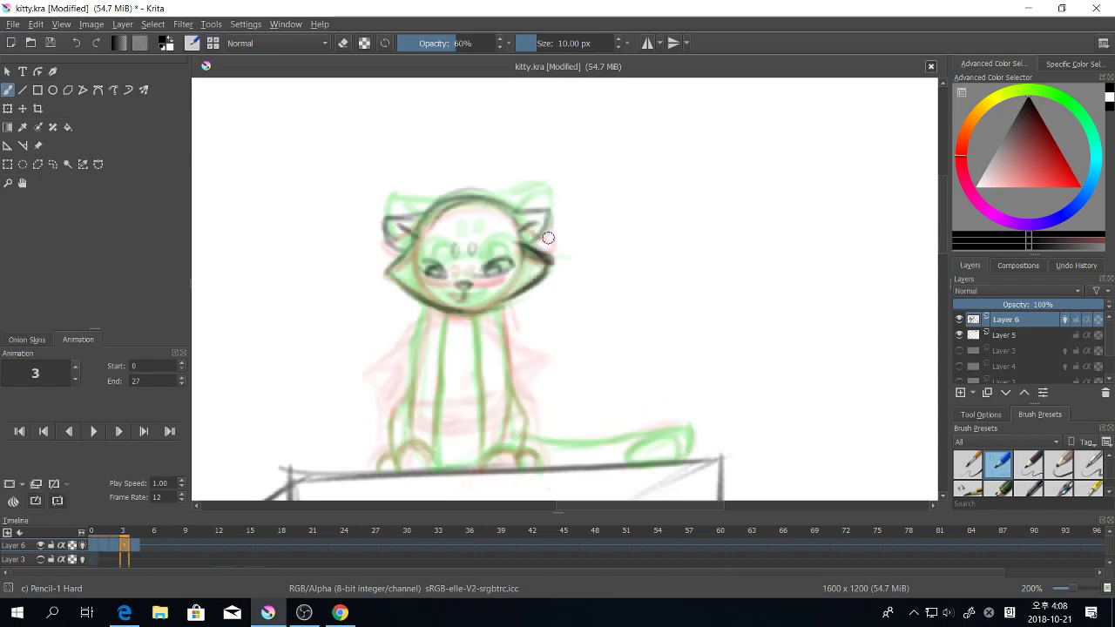
{"action": "key", "text": "Left"}
{"action": "key", "text": "Left"}
{"action": "key", "text": "Left"}
{"action": "key", "text": "Right"}
{"action": "key", "text": "Right"}
{"action": "key", "text": "Right"}
{"action": "key", "text": "Right"}
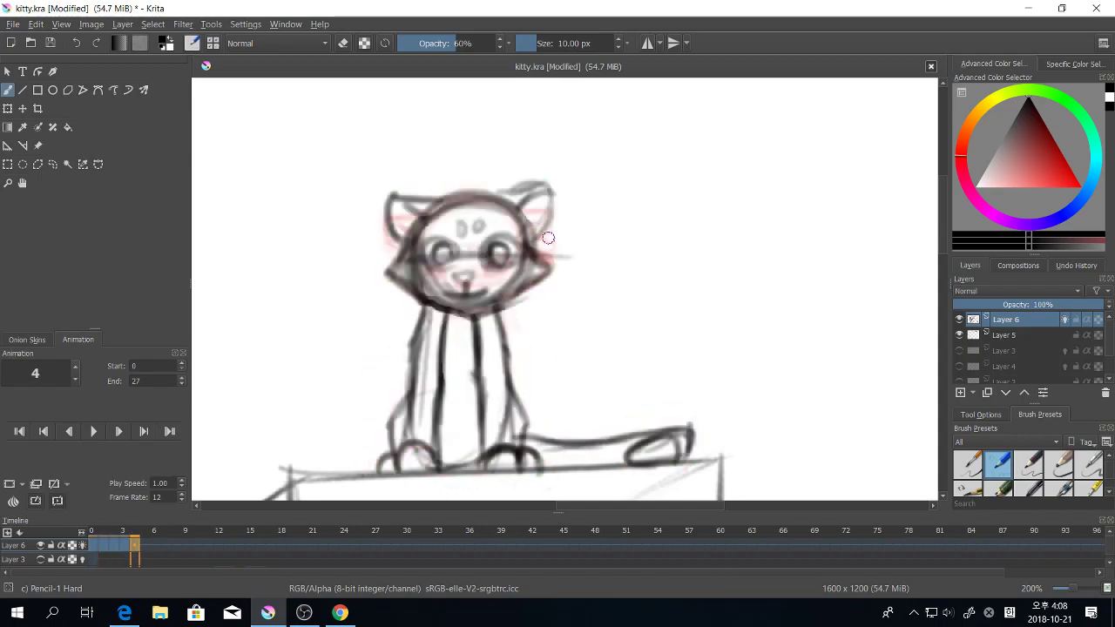
{"action": "key", "text": "Left"}
{"action": "key", "text": "Right"}
{"action": "key", "text": "Left"}
{"action": "key", "text": "Right"}
{"action": "key", "text": "Left"}
{"action": "key", "text": "Right"}
{"action": "key", "text": "Left"}
{"action": "key", "text": "Right"}
{"action": "key", "text": "Left"}
{"action": "key", "text": "Left"}
{"action": "key", "text": "Left"}
{"action": "key", "text": "Right"}
{"action": "key", "text": "Right"}
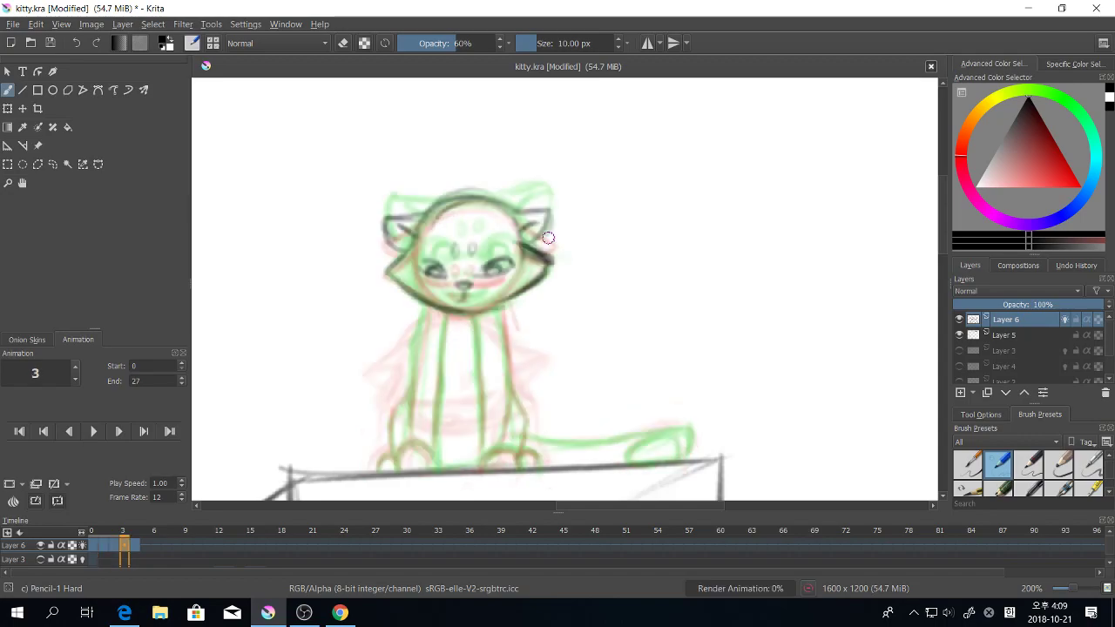
{"action": "key", "text": "Right"}
{"action": "key", "text": "Right"}
{"action": "key", "text": "Left"}
{"action": "key", "text": "Left"}
{"action": "key", "text": "Left"}
{"action": "key", "text": "Right"}
{"action": "key", "text": "Right"}
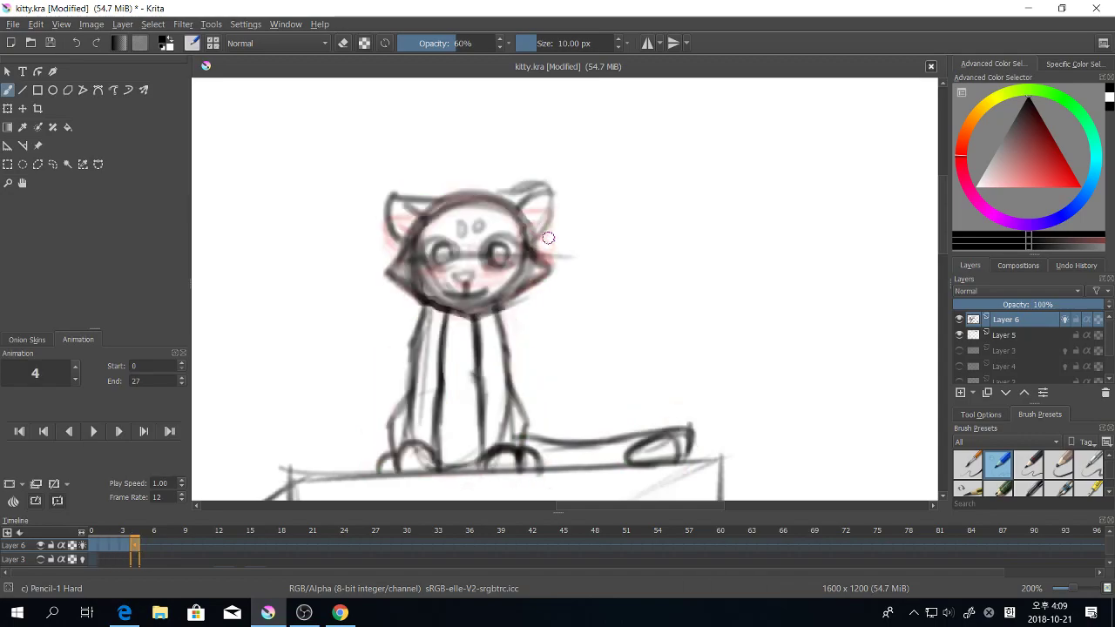
{"action": "key", "text": "Right"}
{"action": "key", "text": "Left"}
{"action": "key", "text": "Left"}
{"action": "key", "text": "Right"}
{"action": "key", "text": "Left"}
{"action": "key", "text": "Left"}
{"action": "key", "text": "Left"}
{"action": "key", "text": "Right"}
{"action": "key", "text": "Right"}
{"action": "key", "text": "Right"}
{"action": "key", "text": "Right"}
{"action": "key", "text": "Left"}
{"action": "key", "text": "Left"}
{"action": "key", "text": "Right"}
{"action": "key", "text": "Right"}
Step: Move Layer 6's last keyframe from frame 4 to frame 5 and add a blank frame at 4
{"action": "left_click", "coordinate": [138, 553]}
{"action": "left_click_drag", "start_coordinate": [139, 551], "coordinate": [147, 548]}
{"action": "key", "text": "Left"}
{"action": "left_click", "coordinate": [13, 481]}
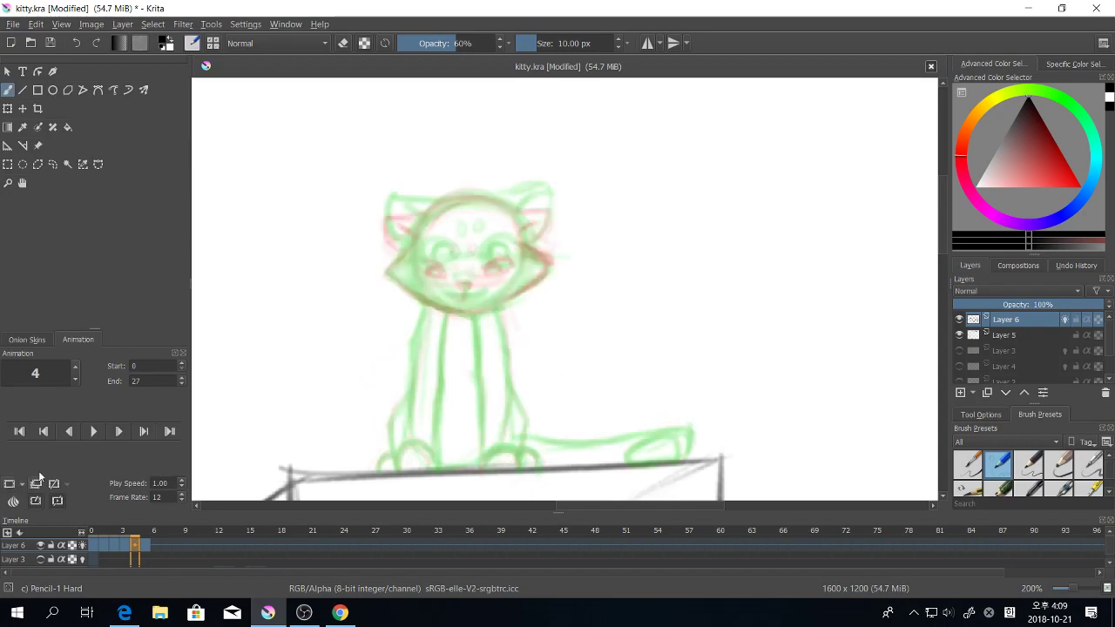
Step: On frame 4, draw the cat's two round eyes and the two oval forehead spots over the onion skins
{"action": "key", "text": "ctrl+plus"}
{"action": "key", "text": "ctrl+plus"}
{"action": "left_click_drag", "start_coordinate": [560, 267], "coordinate": [609, 308]}
{"action": "mouse_move", "coordinate": [475, 302]}
{"action": "left_mouse_down"}
{"action": "mouse_move", "coordinate": [533, 261]}
{"action": "mouse_move", "coordinate": [528, 286]}
{"action": "mouse_move", "coordinate": [497, 306]}
{"action": "mouse_move", "coordinate": [503, 275]}
{"action": "mouse_move", "coordinate": [536, 275]}
{"action": "mouse_move", "coordinate": [537, 298]}
{"action": "mouse_move", "coordinate": [485, 312]}
{"action": "left_mouse_up"}
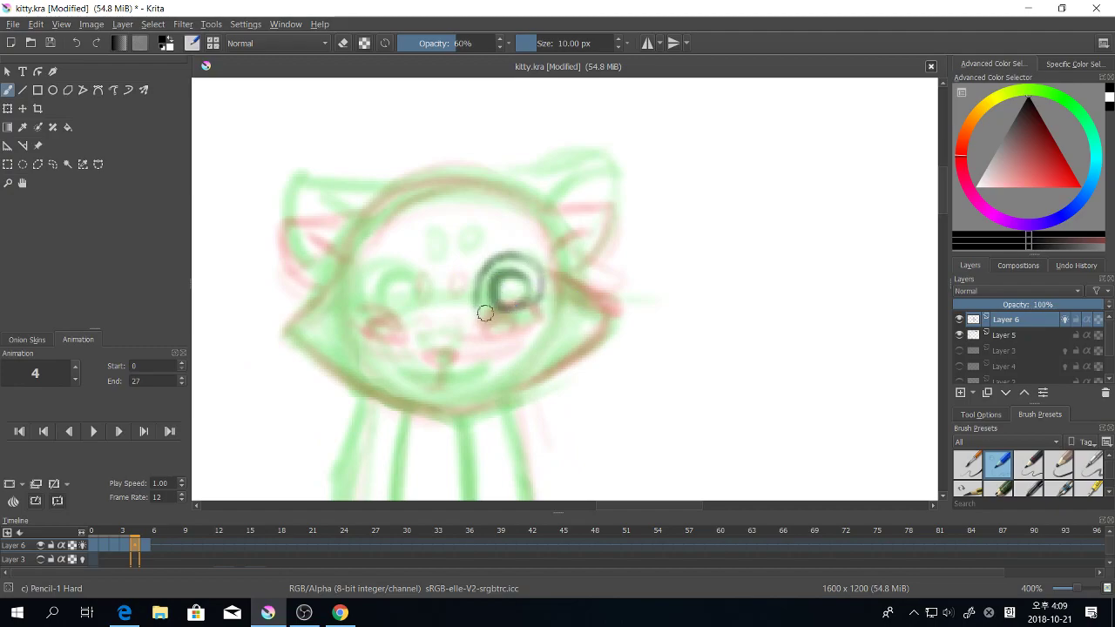
{"action": "mouse_move", "coordinate": [416, 276]}
{"action": "left_mouse_down"}
{"action": "mouse_move", "coordinate": [358, 273]}
{"action": "mouse_move", "coordinate": [374, 266]}
{"action": "mouse_move", "coordinate": [403, 301]}
{"action": "mouse_move", "coordinate": [382, 282]}
{"action": "mouse_move", "coordinate": [420, 289]}
{"action": "mouse_move", "coordinate": [395, 314]}
{"action": "mouse_move", "coordinate": [406, 275]}
{"action": "mouse_move", "coordinate": [394, 317]}
{"action": "left_mouse_up"}
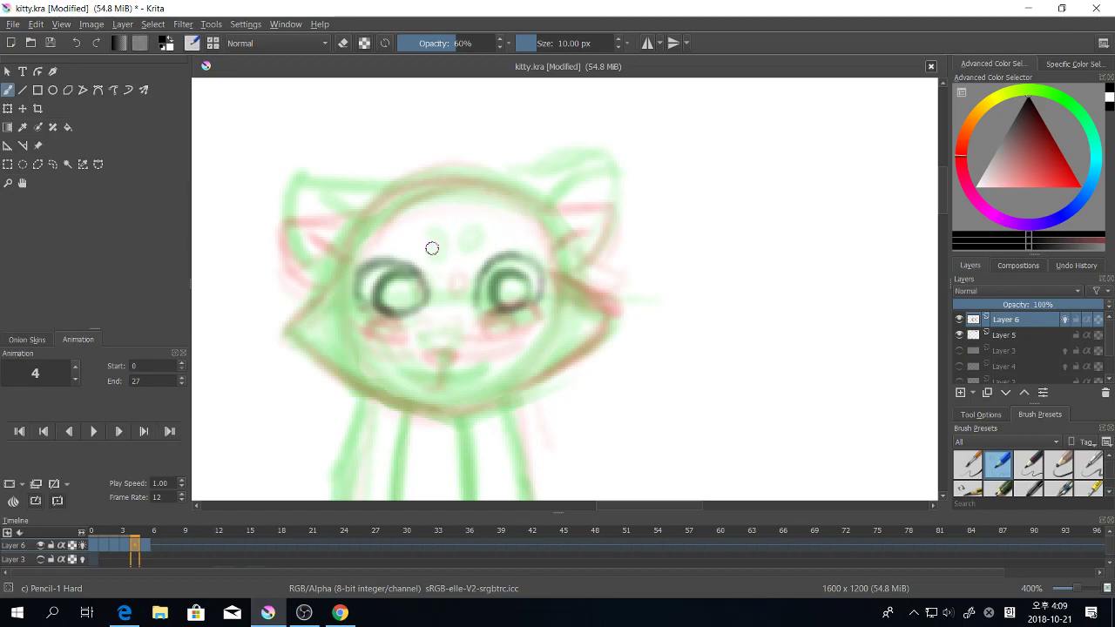
{"action": "mouse_move", "coordinate": [430, 246]}
{"action": "left_mouse_down"}
{"action": "mouse_move", "coordinate": [428, 236]}
{"action": "mouse_move", "coordinate": [477, 251]}
{"action": "mouse_move", "coordinate": [468, 229]}
{"action": "left_mouse_up"}
Step: Outline the cat's head on frame 4, including the pointed cheeks and the chin curve
{"action": "left_click_drag", "start_coordinate": [575, 300], "coordinate": [593, 335]}
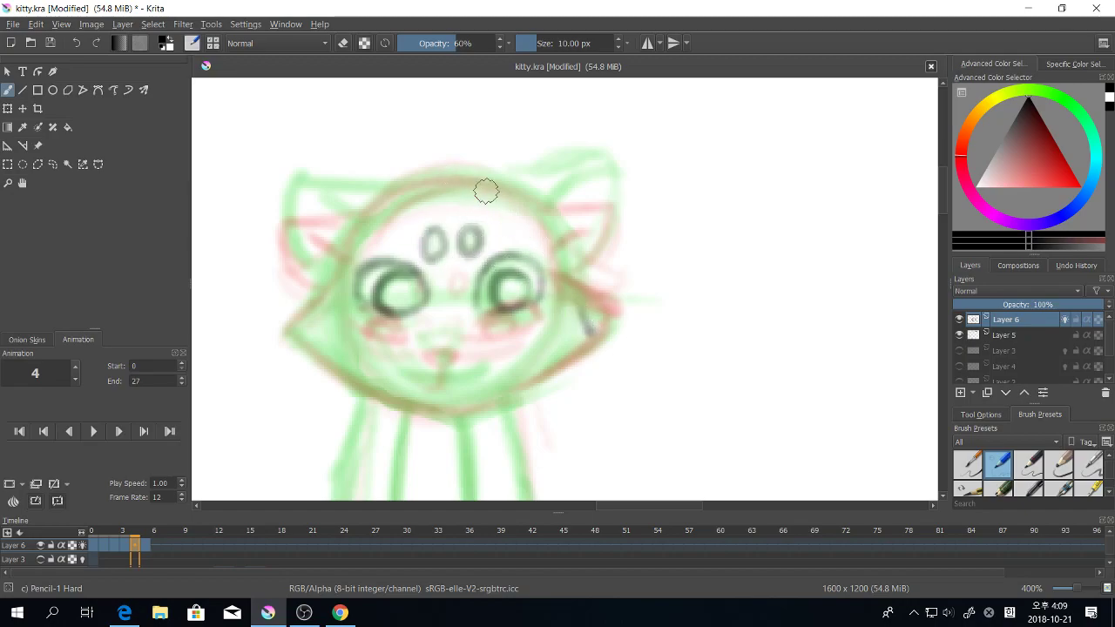
{"action": "mouse_move", "coordinate": [488, 183]}
{"action": "left_mouse_down"}
{"action": "mouse_move", "coordinate": [369, 220]}
{"action": "mouse_move", "coordinate": [392, 191]}
{"action": "mouse_move", "coordinate": [285, 321]}
{"action": "mouse_move", "coordinate": [399, 398]}
{"action": "mouse_move", "coordinate": [354, 375]}
{"action": "mouse_move", "coordinate": [549, 397]}
{"action": "mouse_move", "coordinate": [493, 411]}
{"action": "mouse_move", "coordinate": [577, 362]}
{"action": "mouse_move", "coordinate": [614, 314]}
{"action": "mouse_move", "coordinate": [566, 279]}
{"action": "mouse_move", "coordinate": [550, 218]}
{"action": "mouse_move", "coordinate": [442, 174]}
{"action": "left_mouse_up"}
{"action": "left_click_drag", "start_coordinate": [616, 310], "coordinate": [637, 279]}
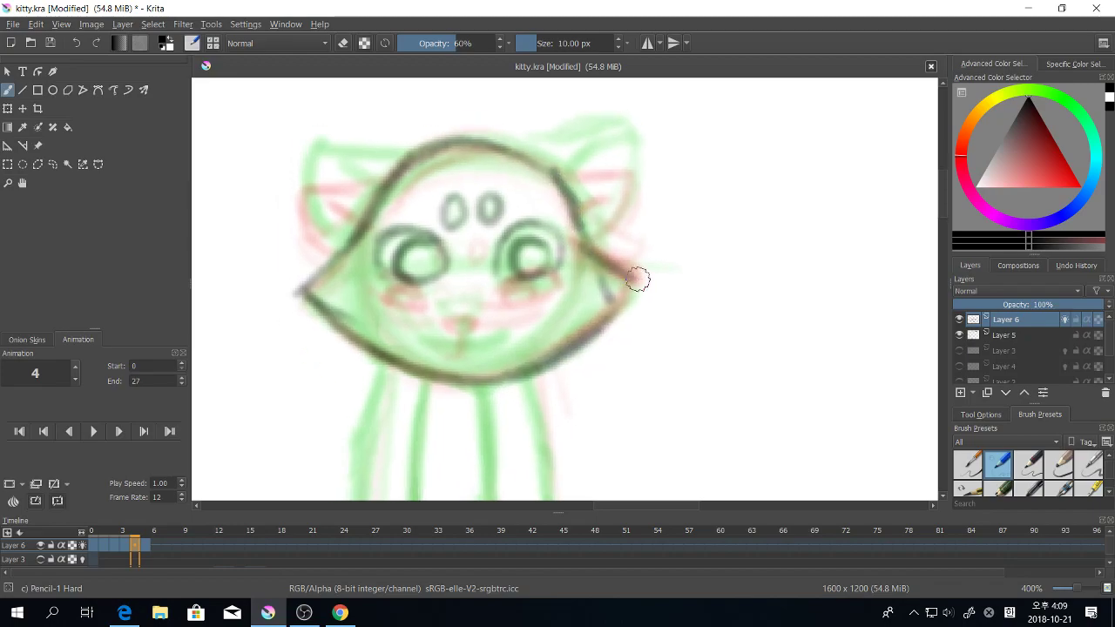
Step: Select the Pencil-1 Hard brush again and close the gap in the upper-right part of the head outline
{"action": "right_click", "coordinate": [550, 205]}
{"action": "left_click", "coordinate": [558, 281]}
{"action": "right_click", "coordinate": [538, 265]}
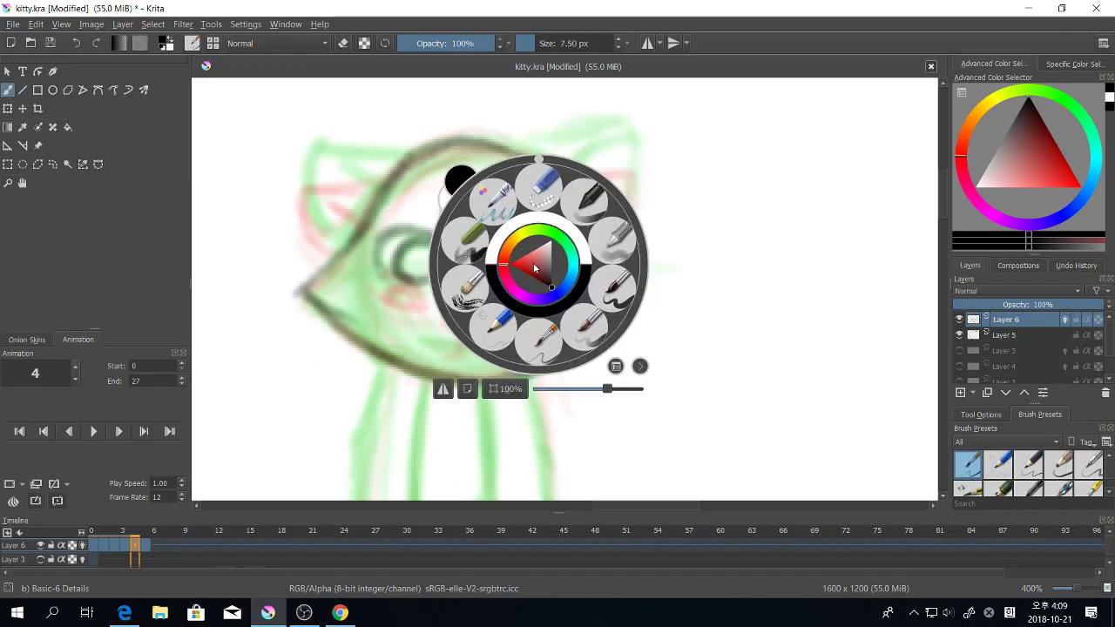
{"action": "left_click", "coordinate": [495, 326]}
{"action": "left_click_drag", "start_coordinate": [521, 154], "coordinate": [558, 180]}
{"action": "left_click_drag", "start_coordinate": [502, 137], "coordinate": [559, 184]}
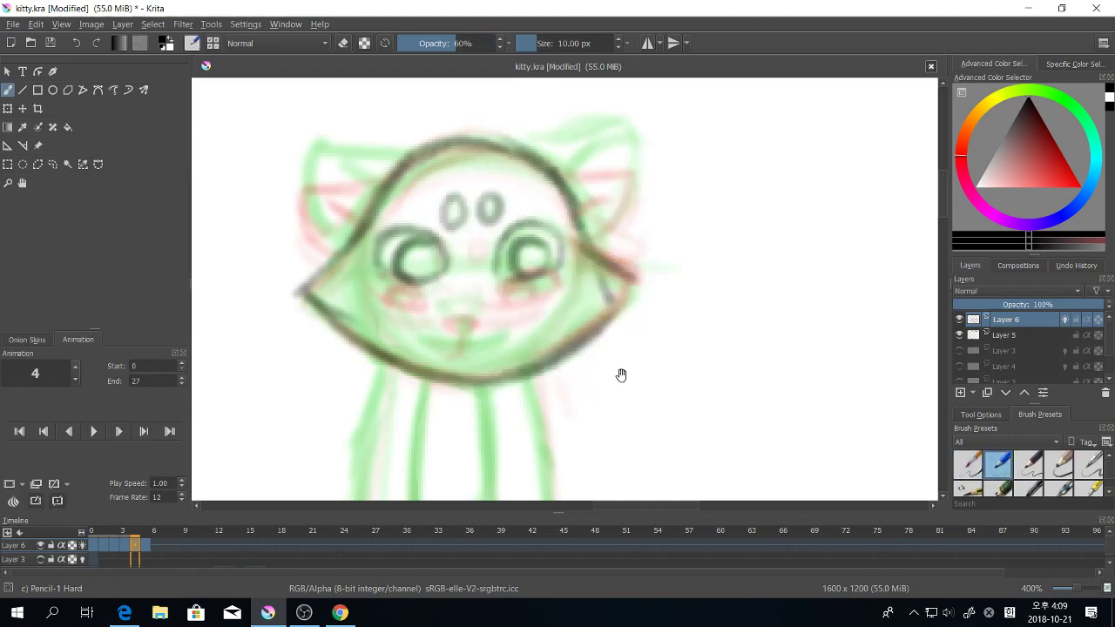
Step: Draw the cat's triangular nose and smiling mouth on frame 4
{"action": "left_click_drag", "start_coordinate": [622, 376], "coordinate": [654, 194]}
{"action": "key", "text": "minus"}
{"action": "key", "text": "plus"}
{"action": "key", "text": "plus"}
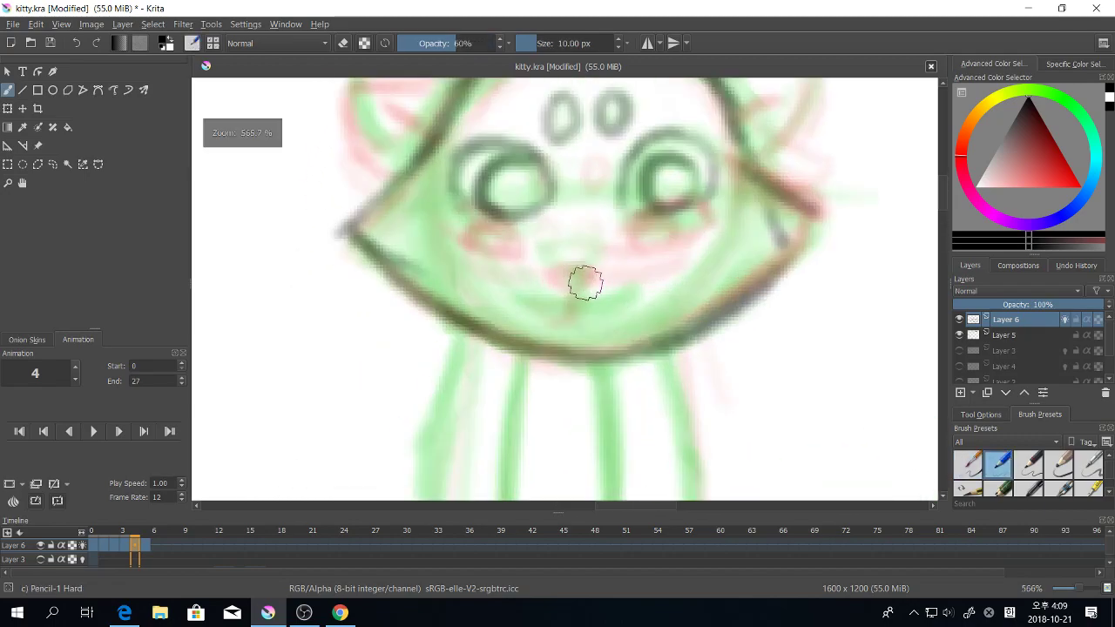
{"action": "mouse_move", "coordinate": [562, 272]}
{"action": "left_mouse_down"}
{"action": "mouse_move", "coordinate": [570, 317]}
{"action": "mouse_move", "coordinate": [567, 307]}
{"action": "mouse_move", "coordinate": [629, 299]}
{"action": "left_mouse_up"}
{"action": "left_click_drag", "start_coordinate": [520, 300], "coordinate": [572, 307]}
Step: Draw the inner and outer lines of both front legs on frame 4, from the head down to the box
{"action": "left_click_drag", "start_coordinate": [645, 373], "coordinate": [622, 199]}
{"action": "key", "text": "minus"}
{"action": "key", "text": "minus"}
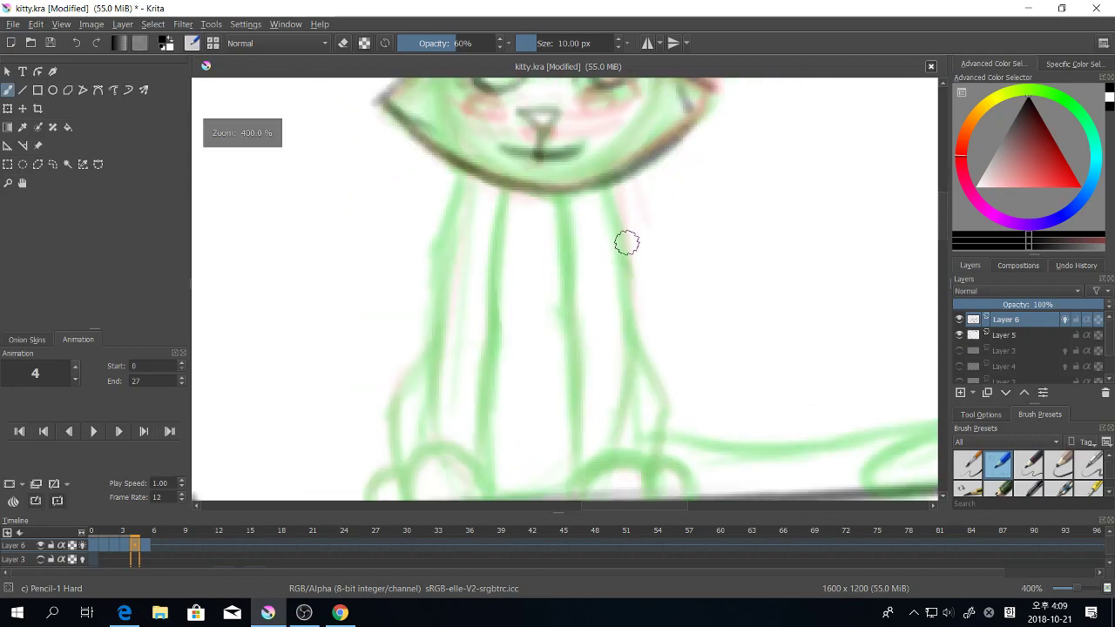
{"action": "left_click_drag", "start_coordinate": [557, 221], "coordinate": [572, 368]}
{"action": "left_click_drag", "start_coordinate": [561, 287], "coordinate": [571, 427]}
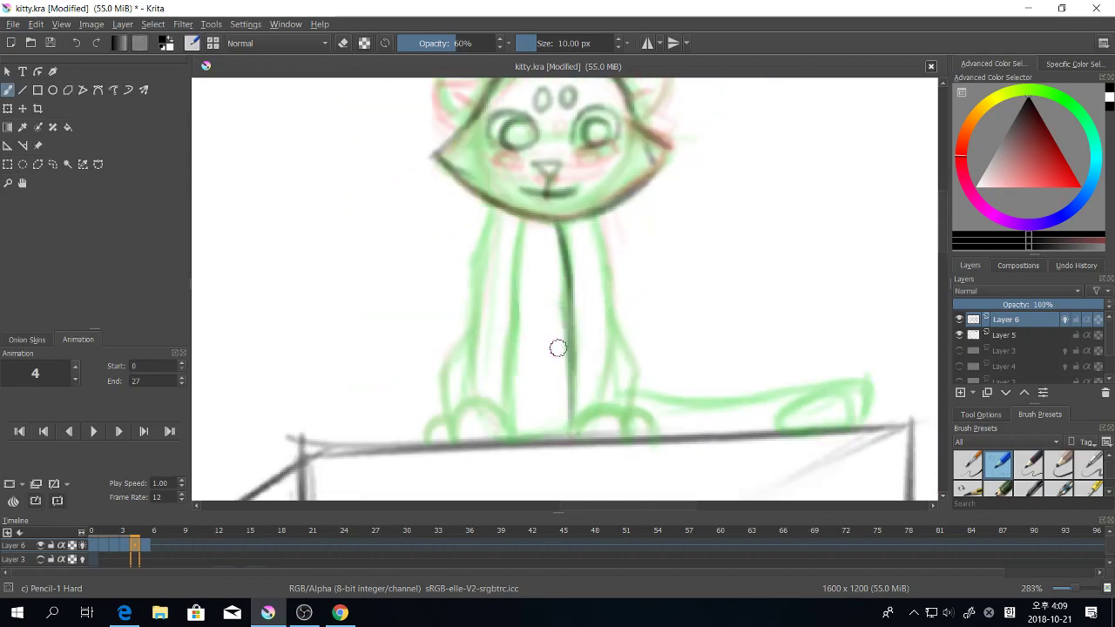
{"action": "mouse_move", "coordinate": [519, 213]}
{"action": "left_mouse_down"}
{"action": "mouse_move", "coordinate": [508, 337]}
{"action": "mouse_move", "coordinate": [515, 431]}
{"action": "left_mouse_up"}
{"action": "mouse_move", "coordinate": [473, 397]}
{"action": "left_mouse_down"}
{"action": "mouse_move", "coordinate": [466, 349]}
{"action": "mouse_move", "coordinate": [487, 209]}
{"action": "left_mouse_up"}
{"action": "mouse_move", "coordinate": [599, 229]}
{"action": "left_mouse_down"}
{"action": "mouse_move", "coordinate": [598, 422]}
{"action": "mouse_move", "coordinate": [620, 423]}
{"action": "mouse_move", "coordinate": [581, 433]}
{"action": "left_mouse_up"}
Step: Add the paws and both haunches at the base of the cat's legs on frame 4
{"action": "mouse_move", "coordinate": [504, 421]}
{"action": "left_mouse_down"}
{"action": "mouse_move", "coordinate": [473, 405]}
{"action": "mouse_move", "coordinate": [453, 435]}
{"action": "mouse_move", "coordinate": [509, 440]}
{"action": "left_mouse_up"}
{"action": "mouse_move", "coordinate": [463, 336]}
{"action": "left_mouse_down"}
{"action": "mouse_move", "coordinate": [435, 424]}
{"action": "mouse_move", "coordinate": [449, 431]}
{"action": "left_mouse_up"}
{"action": "mouse_move", "coordinate": [613, 321]}
{"action": "left_mouse_down"}
{"action": "mouse_move", "coordinate": [629, 413]}
{"action": "mouse_move", "coordinate": [651, 434]}
{"action": "left_mouse_up"}
{"action": "left_click_drag", "start_coordinate": [622, 419], "coordinate": [622, 437]}
Step: Draw the cat's tail on frame 4, resting along the top of the box
{"action": "left_click_drag", "start_coordinate": [808, 368], "coordinate": [699, 358]}
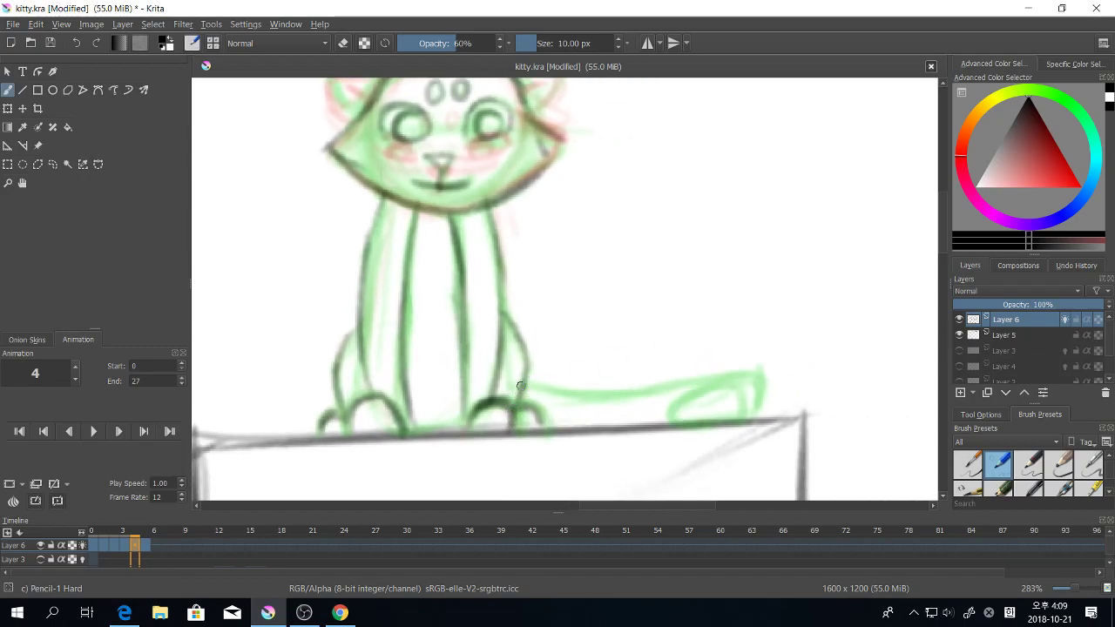
{"action": "mouse_move", "coordinate": [520, 385]}
{"action": "left_mouse_down"}
{"action": "mouse_move", "coordinate": [633, 391]}
{"action": "mouse_move", "coordinate": [772, 371]}
{"action": "mouse_move", "coordinate": [675, 405]}
{"action": "mouse_move", "coordinate": [748, 418]}
{"action": "left_mouse_up"}
{"action": "left_click_drag", "start_coordinate": [709, 349], "coordinate": [724, 418]}
Step: Draw both ears with their inner lines on the cat's head in frame 4
{"action": "left_click_drag", "start_coordinate": [622, 303], "coordinate": [721, 371]}
{"action": "left_click_drag", "start_coordinate": [620, 191], "coordinate": [675, 182]}
{"action": "mouse_move", "coordinate": [677, 182]}
{"action": "left_mouse_down"}
{"action": "mouse_move", "coordinate": [644, 251]}
{"action": "mouse_move", "coordinate": [666, 203]}
{"action": "left_mouse_up"}
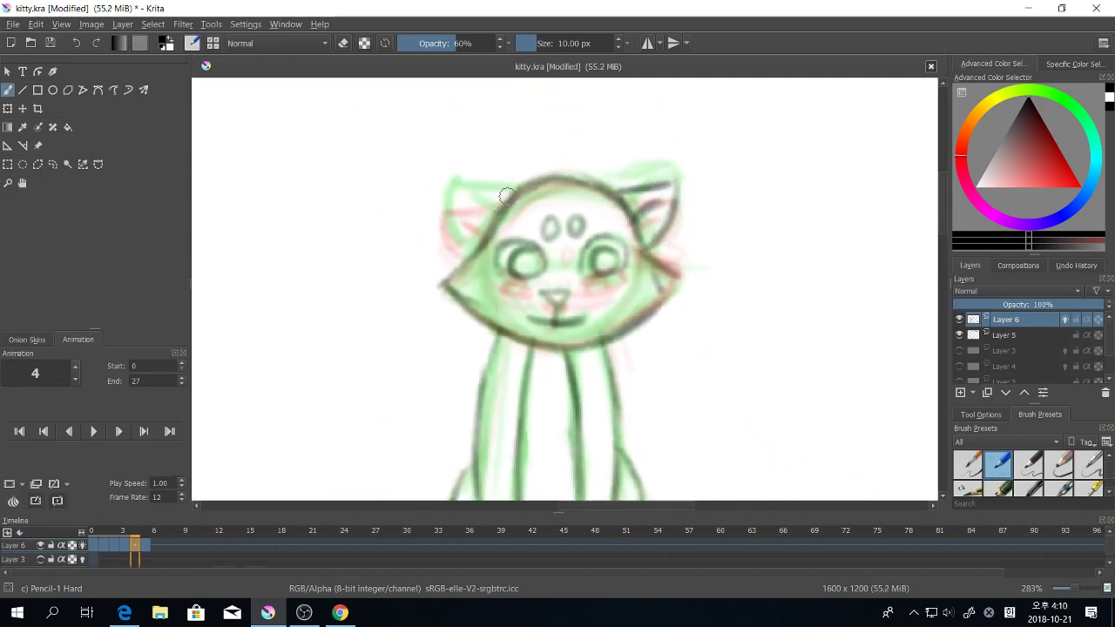
{"action": "mouse_move", "coordinate": [505, 199]}
{"action": "left_mouse_down"}
{"action": "mouse_move", "coordinate": [453, 198]}
{"action": "mouse_move", "coordinate": [446, 214]}
{"action": "mouse_move", "coordinate": [466, 254]}
{"action": "mouse_move", "coordinate": [448, 209]}
{"action": "mouse_move", "coordinate": [482, 231]}
{"action": "left_mouse_up"}
{"action": "left_click_drag", "start_coordinate": [457, 220], "coordinate": [472, 227]}
{"action": "mouse_move", "coordinate": [683, 289]}
{"action": "left_mouse_down"}
{"action": "mouse_move", "coordinate": [680, 314]}
{"action": "mouse_move", "coordinate": [657, 330]}
{"action": "left_mouse_up"}
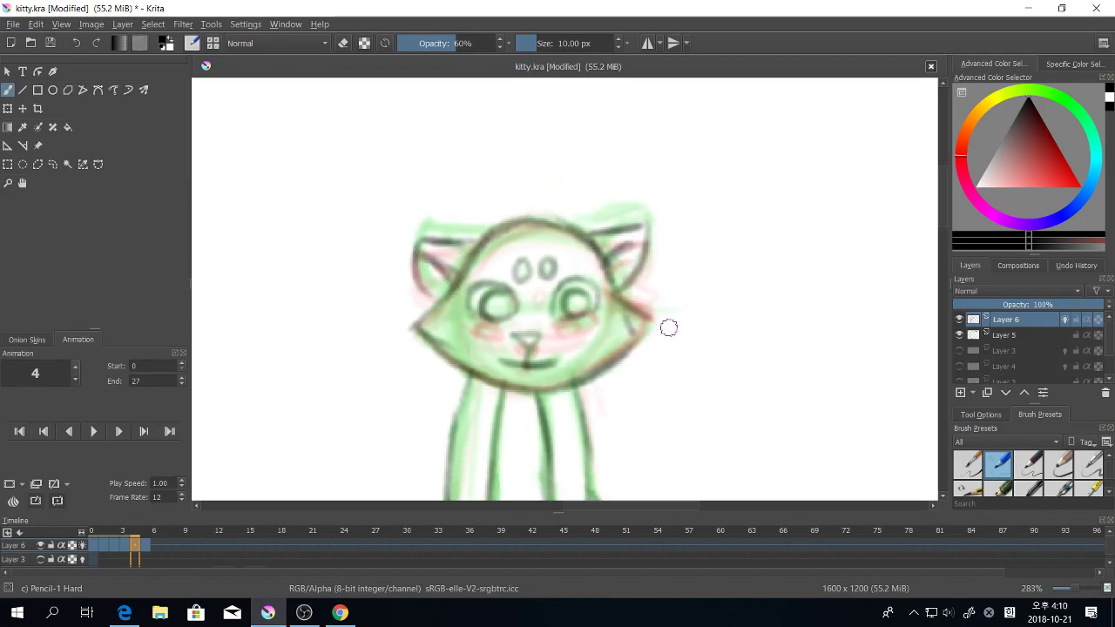
{"action": "key", "text": "1"}
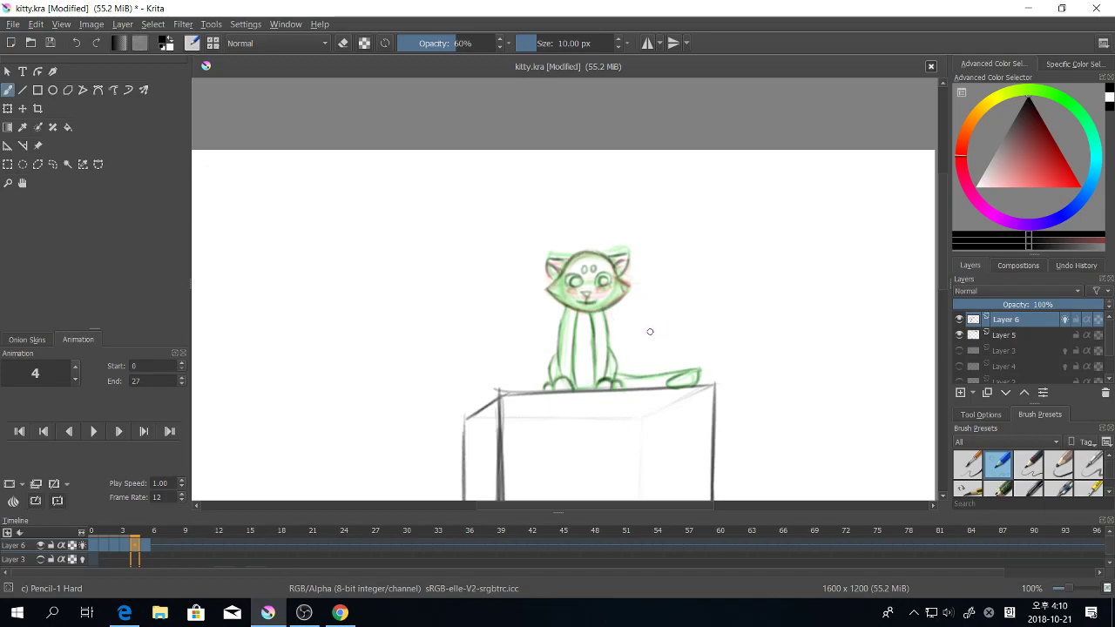
Step: Hide Layer 6's onion skins and compare the drawings on frames 3 and 4
{"action": "left_click", "coordinate": [82, 546]}
{"action": "left_click", "coordinate": [123, 545]}
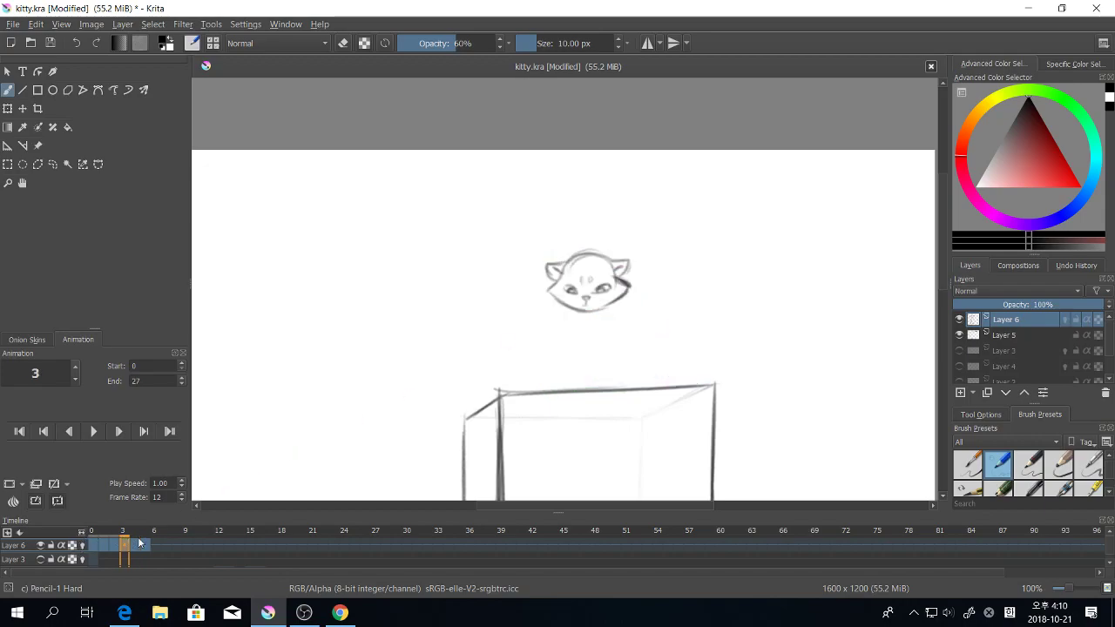
{"action": "left_click", "coordinate": [139, 543]}
{"action": "mouse_move", "coordinate": [139, 543]}
{"action": "left_mouse_down"}
{"action": "mouse_move", "coordinate": [90, 544]}
{"action": "mouse_move", "coordinate": [150, 544]}
{"action": "mouse_move", "coordinate": [139, 542]}
{"action": "left_mouse_up"}
{"action": "key", "text": "Left"}
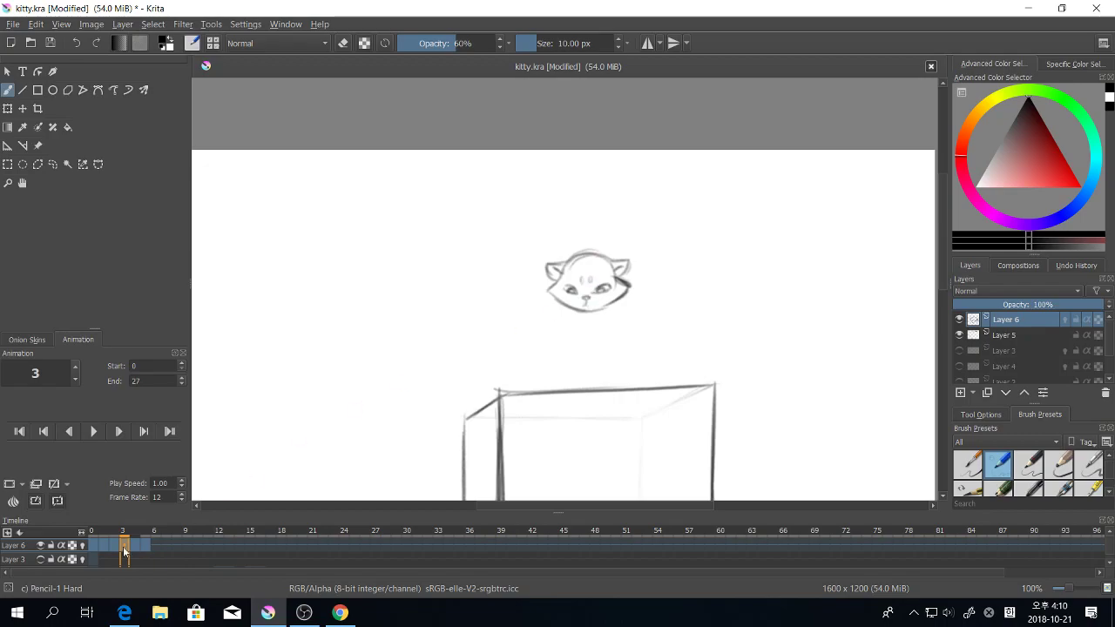
Step: Show Layer 6's onion skins and draw the cat's front leg lines below the head on frame 3
{"action": "left_click", "coordinate": [83, 546]}
{"action": "scroll", "coordinate": [671, 323], "scroll_direction": "up", "scroll_amount": 3, "text": "ctrl"}
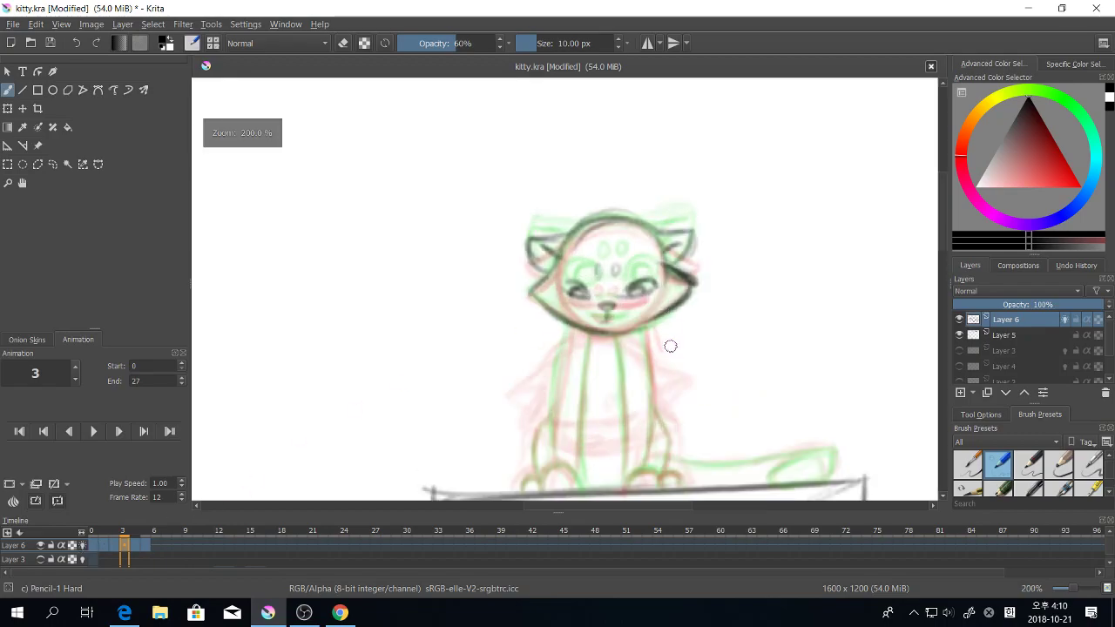
{"action": "left_click_drag", "start_coordinate": [525, 230], "coordinate": [503, 396]}
{"action": "mouse_move", "coordinate": [542, 448]}
{"action": "left_mouse_down"}
{"action": "mouse_move", "coordinate": [565, 239]}
{"action": "mouse_move", "coordinate": [602, 349]}
{"action": "mouse_move", "coordinate": [605, 446]}
{"action": "mouse_move", "coordinate": [635, 224]}
{"action": "mouse_move", "coordinate": [646, 348]}
{"action": "left_mouse_up"}
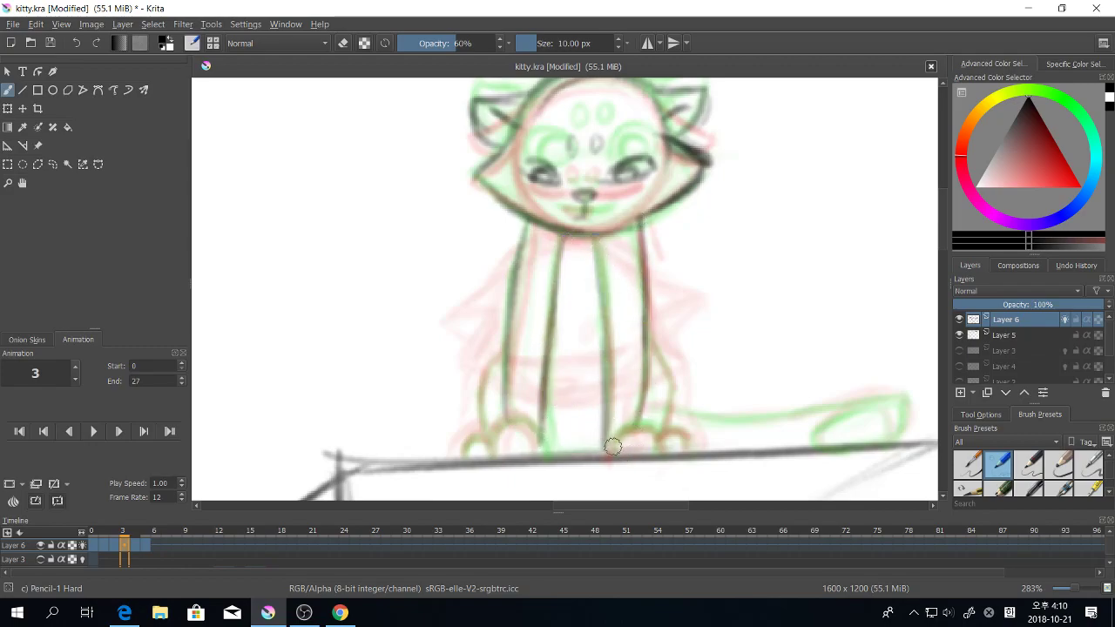
Step: Draw the front paws, both haunches and the outer paws on frame 3
{"action": "left_click_drag", "start_coordinate": [610, 448], "coordinate": [663, 454]}
{"action": "mouse_move", "coordinate": [527, 452]}
{"action": "left_mouse_down"}
{"action": "mouse_move", "coordinate": [490, 445]}
{"action": "mouse_move", "coordinate": [532, 434]}
{"action": "mouse_move", "coordinate": [513, 421]}
{"action": "mouse_move", "coordinate": [505, 455]}
{"action": "left_mouse_up"}
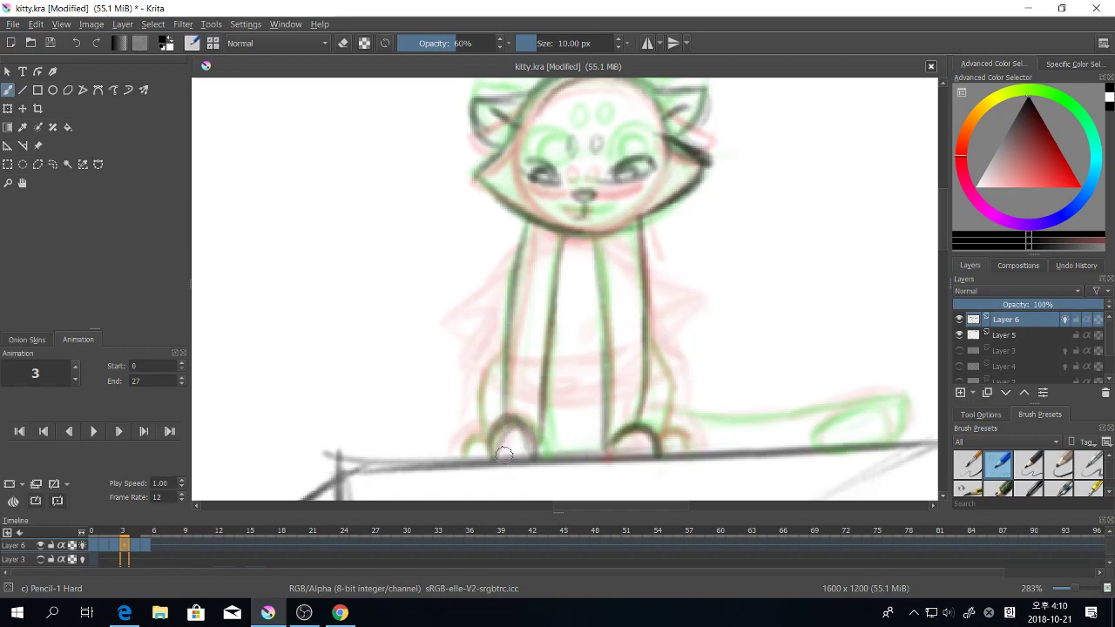
{"action": "mouse_move", "coordinate": [506, 347]}
{"action": "left_mouse_down"}
{"action": "mouse_move", "coordinate": [479, 376]}
{"action": "mouse_move", "coordinate": [485, 416]}
{"action": "mouse_move", "coordinate": [466, 460]}
{"action": "left_mouse_up"}
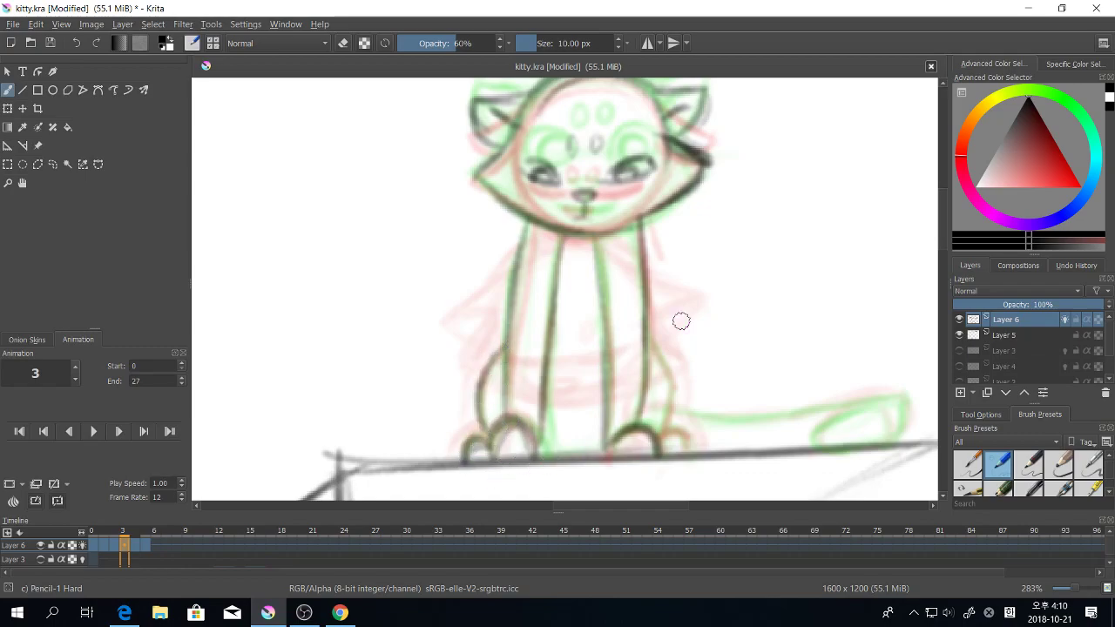
{"action": "mouse_move", "coordinate": [647, 344]}
{"action": "left_mouse_down"}
{"action": "mouse_move", "coordinate": [671, 392]}
{"action": "mouse_move", "coordinate": [653, 444]}
{"action": "mouse_move", "coordinate": [668, 431]}
{"action": "mouse_move", "coordinate": [687, 453]}
{"action": "left_mouse_up"}
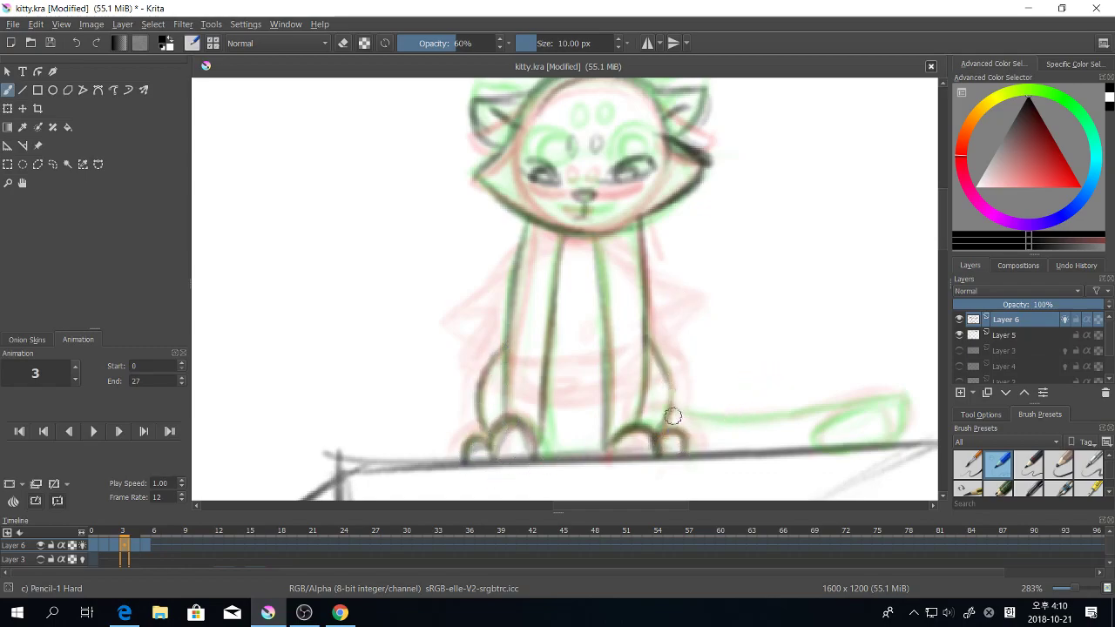
Step: Draw the cat's tail with its curled tip along the box on frame 3
{"action": "left_click_drag", "start_coordinate": [673, 415], "coordinate": [756, 419]}
{"action": "mouse_move", "coordinate": [803, 437]}
{"action": "left_mouse_down"}
{"action": "mouse_move", "coordinate": [682, 425]}
{"action": "mouse_move", "coordinate": [757, 389]}
{"action": "mouse_move", "coordinate": [689, 429]}
{"action": "mouse_move", "coordinate": [700, 439]}
{"action": "left_mouse_up"}
{"action": "mouse_move", "coordinate": [778, 389]}
{"action": "left_mouse_down"}
{"action": "mouse_move", "coordinate": [774, 436]}
{"action": "mouse_move", "coordinate": [761, 390]}
{"action": "left_mouse_up"}
{"action": "left_click_drag", "start_coordinate": [765, 396], "coordinate": [775, 433]}
{"action": "key", "text": "ctrl+minus"}
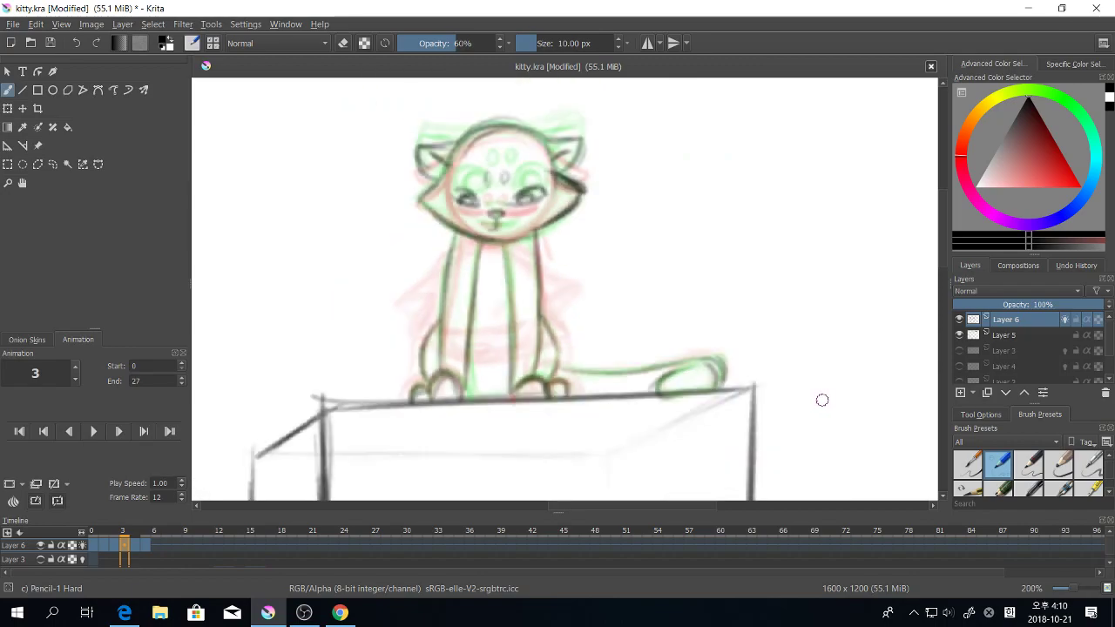
{"action": "scroll", "coordinate": [823, 400], "scroll_direction": "down", "scroll_amount": 2}
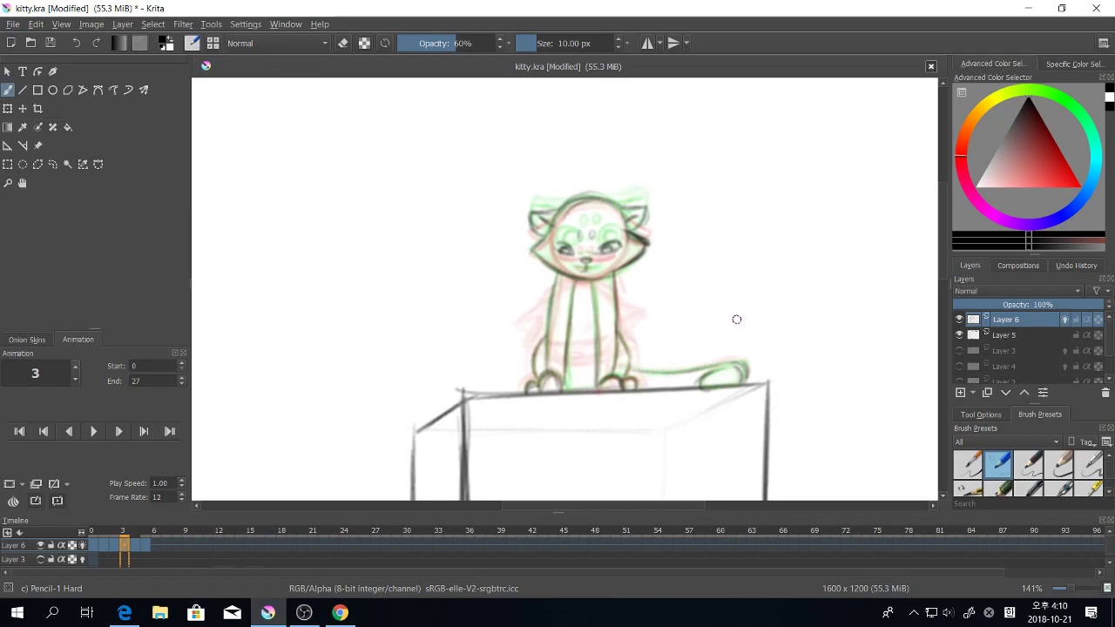
Step: Hide Layer 6's onion skins and step back and forth through frames 1 to 6 to check the animation
{"action": "left_click", "coordinate": [75, 545]}
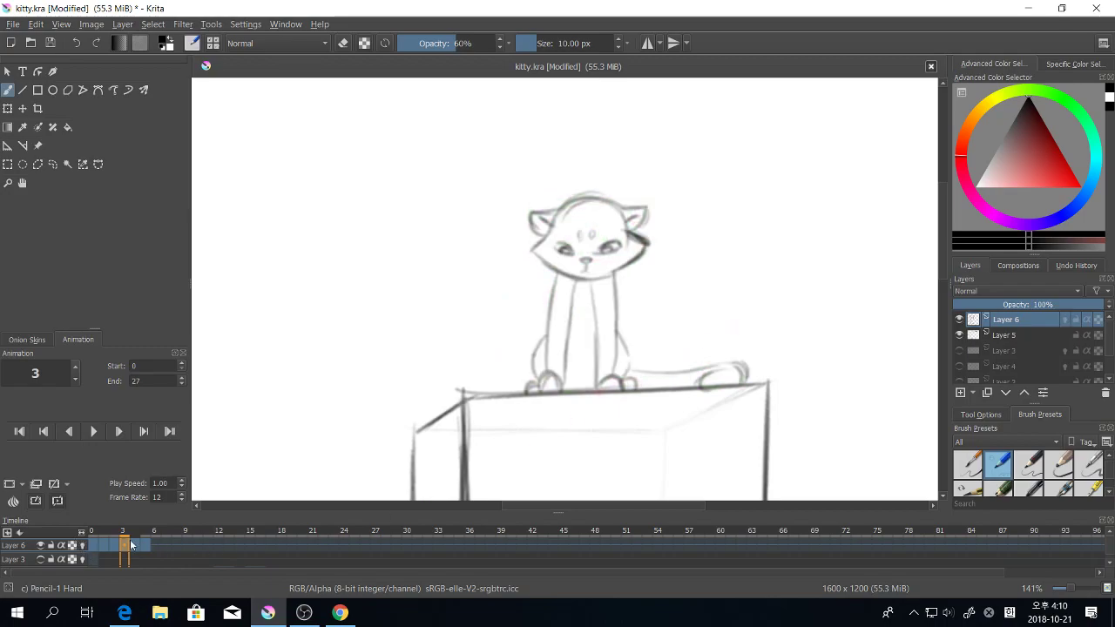
{"action": "key", "text": "Left"}
{"action": "key", "text": "Left"}
{"action": "key", "text": "Left"}
{"action": "key", "text": "Right"}
{"action": "key", "text": "Right"}
{"action": "key", "text": "Right"}
{"action": "key", "text": "Right"}
{"action": "key", "text": "Right"}
{"action": "key", "text": "Left"}
{"action": "key", "text": "Left"}
{"action": "key", "text": "Left"}
{"action": "key", "text": "Left"}
{"action": "key", "text": "Left"}
{"action": "key", "text": "Right"}
{"action": "key", "text": "Right"}
{"action": "key", "text": "Right"}
{"action": "key", "text": "Right"}
{"action": "key", "text": "Right"}
{"action": "key", "text": "Right"}
{"action": "key", "text": "Right"}
{"action": "key", "text": "Left"}
{"action": "key", "text": "Left"}
{"action": "key", "text": "Left"}
{"action": "key", "text": "Left"}
{"action": "key", "text": "Left"}
{"action": "key", "text": "Left"}
{"action": "key", "text": "Left"}
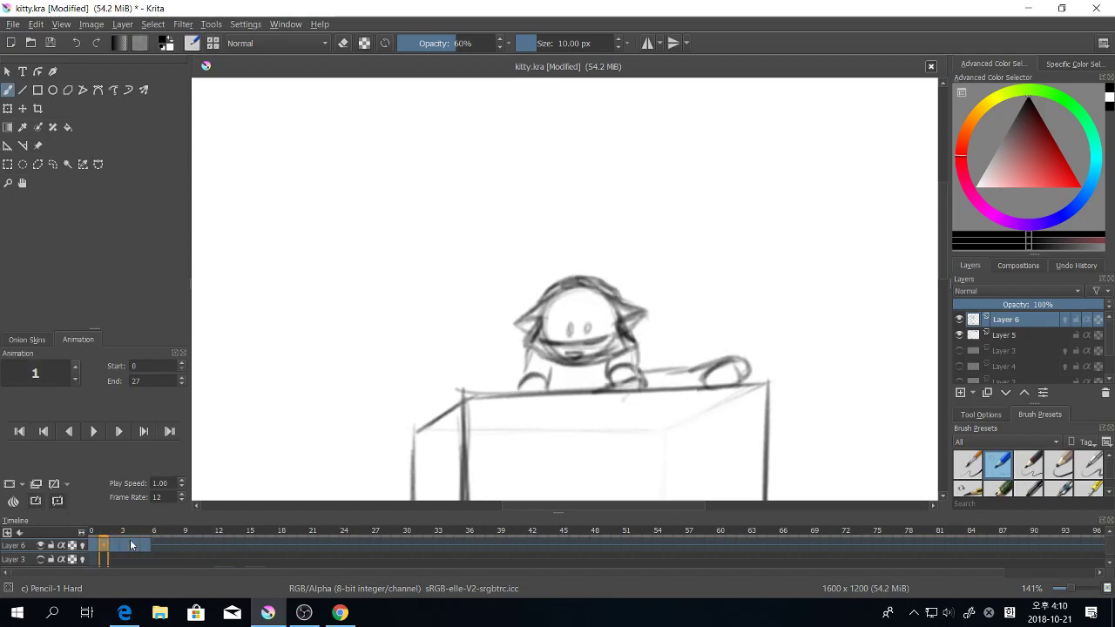
{"action": "key", "text": "Right"}
{"action": "key", "text": "Right"}
{"action": "key", "text": "Right"}
{"action": "key", "text": "Right"}
{"action": "key", "text": "Right"}
{"action": "key", "text": "Right"}
{"action": "key", "text": "Left"}
{"action": "key", "text": "Left"}
{"action": "key", "text": "Left"}
{"action": "key", "text": "Left"}
{"action": "key", "text": "Left"}
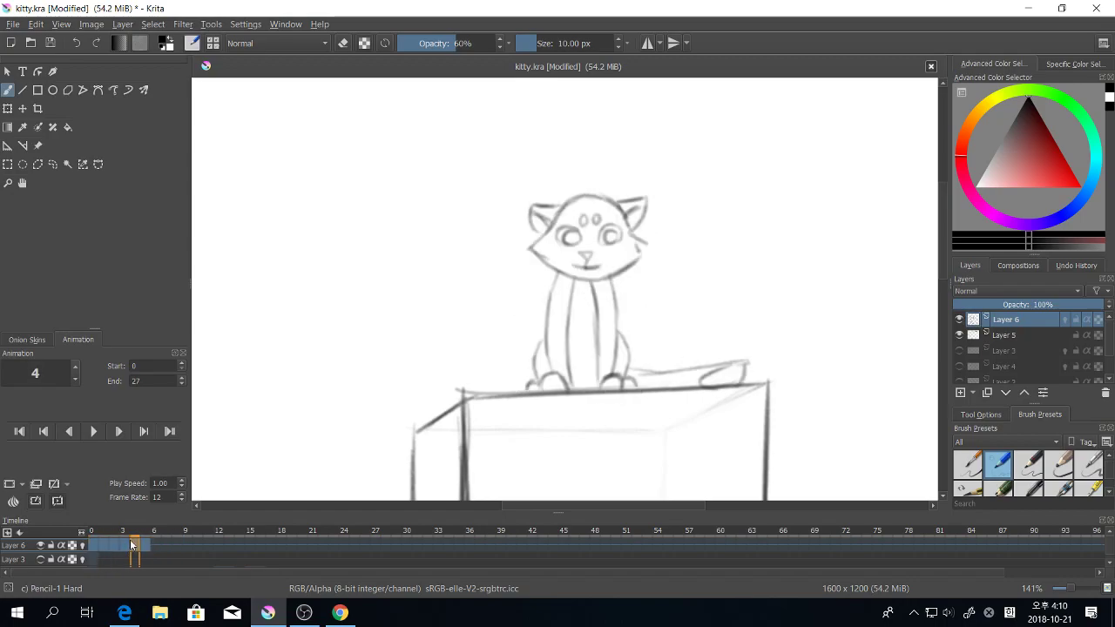
{"action": "key", "text": "Right"}
{"action": "key", "text": "Right"}
{"action": "key", "text": "Right"}
{"action": "key", "text": "Right"}
{"action": "key", "text": "Right"}
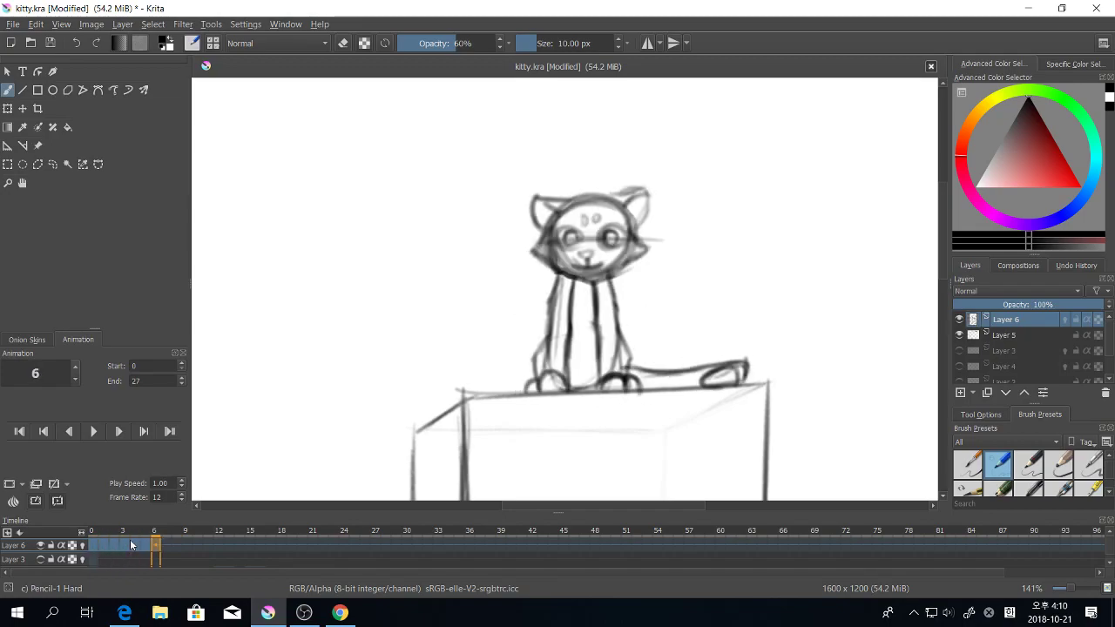
Step: Show Layer 6's onion skins and draw the cat's tail line from the haunch along the box on frame 2
{"action": "key", "text": "Left"}
{"action": "key", "text": "Left"}
{"action": "key", "text": "Left"}
{"action": "key", "text": "Left"}
{"action": "key", "text": "Left"}
{"action": "key", "text": "Right"}
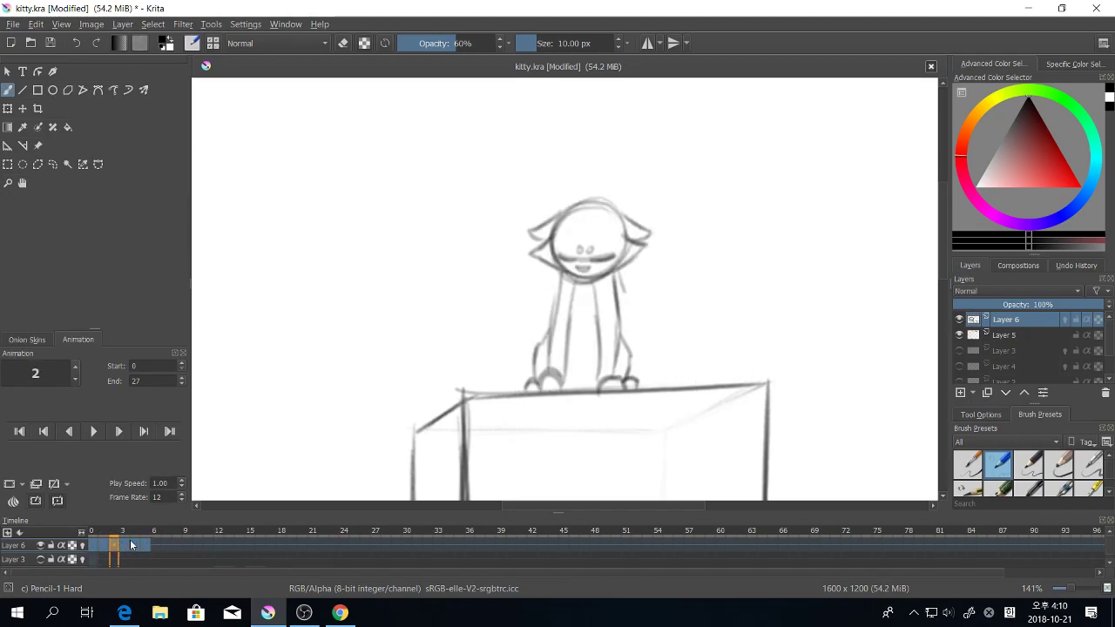
{"action": "left_click", "coordinate": [71, 545]}
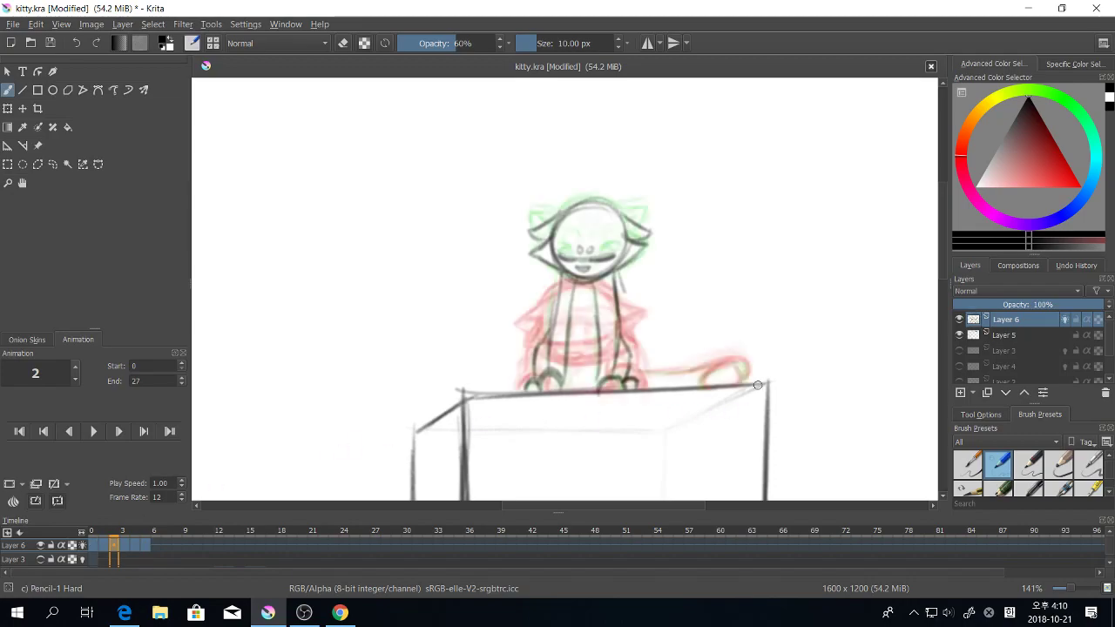
{"action": "key", "text": "plus"}
{"action": "key", "text": "plus"}
{"action": "key", "text": "plus"}
{"action": "left_click_drag", "start_coordinate": [845, 389], "coordinate": [701, 195]}
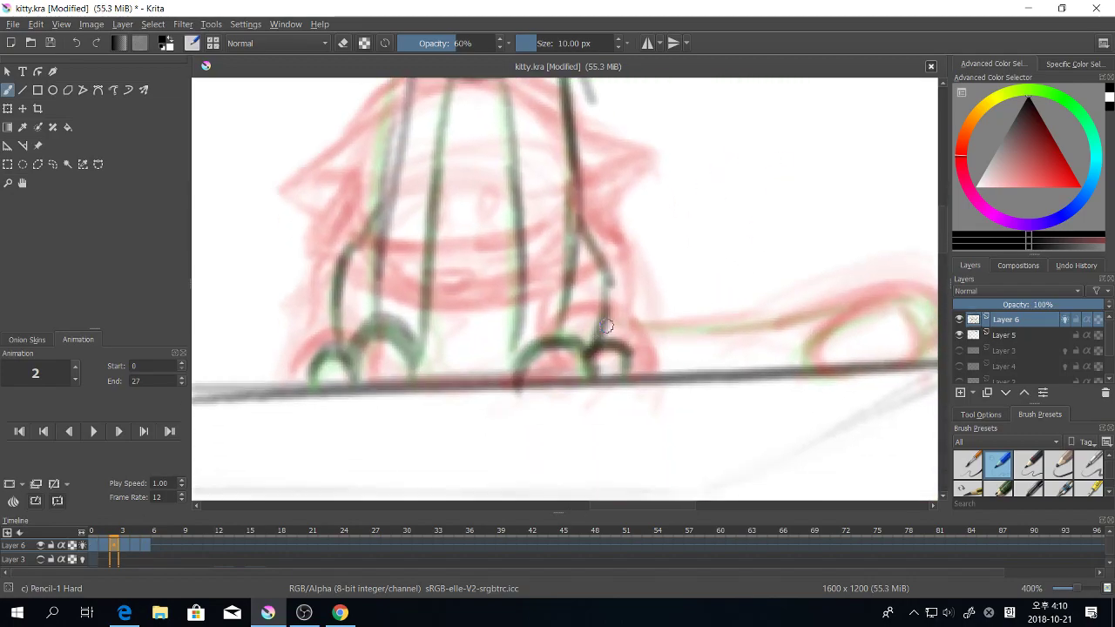
{"action": "mouse_move", "coordinate": [629, 323]}
{"action": "left_mouse_down"}
{"action": "mouse_move", "coordinate": [779, 323]}
{"action": "mouse_move", "coordinate": [767, 319]}
{"action": "left_mouse_up"}
{"action": "left_click_drag", "start_coordinate": [624, 323], "coordinate": [736, 319]}
{"action": "left_click_drag", "start_coordinate": [840, 318], "coordinate": [719, 298]}
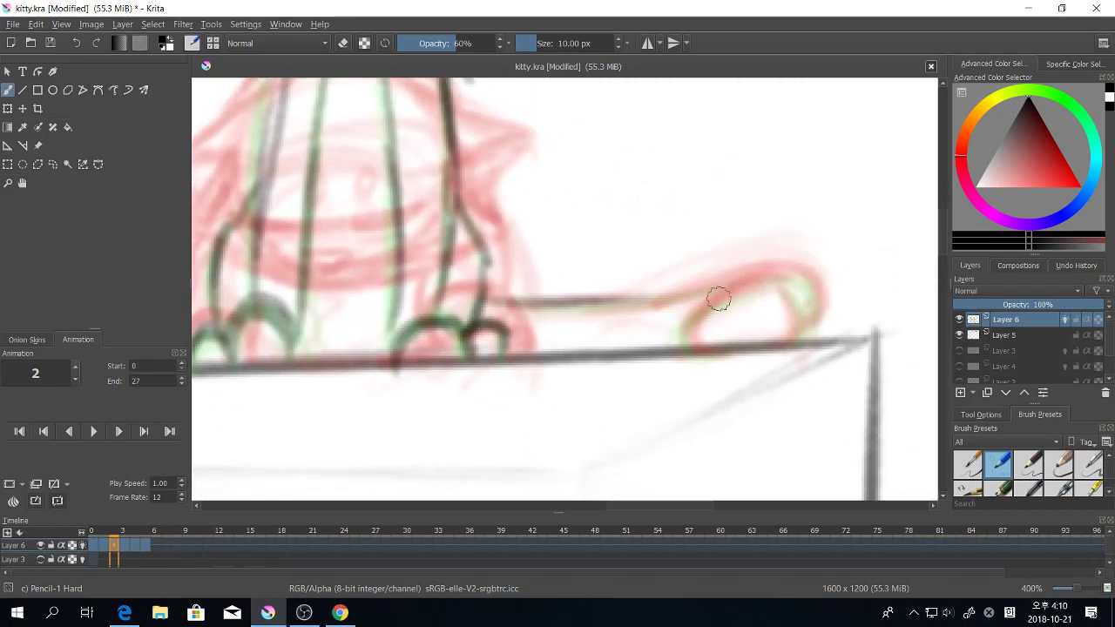
Step: Draw the tail's curled tip on frame 2 and hide Layer 6's onion skins
{"action": "mouse_move", "coordinate": [608, 301]}
{"action": "left_mouse_down"}
{"action": "mouse_move", "coordinate": [784, 268]}
{"action": "mouse_move", "coordinate": [816, 306]}
{"action": "mouse_move", "coordinate": [797, 347]}
{"action": "mouse_move", "coordinate": [777, 338]}
{"action": "left_mouse_up"}
{"action": "mouse_move", "coordinate": [768, 276]}
{"action": "left_mouse_down"}
{"action": "mouse_move", "coordinate": [691, 332]}
{"action": "mouse_move", "coordinate": [719, 350]}
{"action": "mouse_move", "coordinate": [794, 327]}
{"action": "mouse_move", "coordinate": [790, 337]}
{"action": "left_mouse_up"}
{"action": "key", "text": "minus"}
{"action": "key", "text": "minus"}
{"action": "left_click_drag", "start_coordinate": [609, 361], "coordinate": [686, 425]}
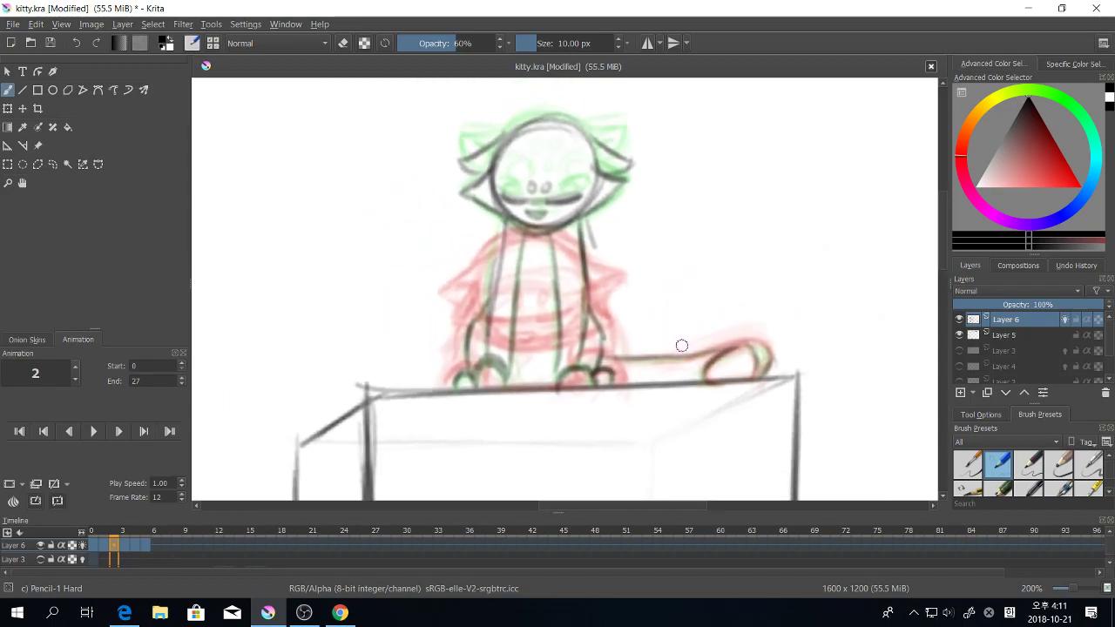
{"action": "left_click", "coordinate": [83, 546]}
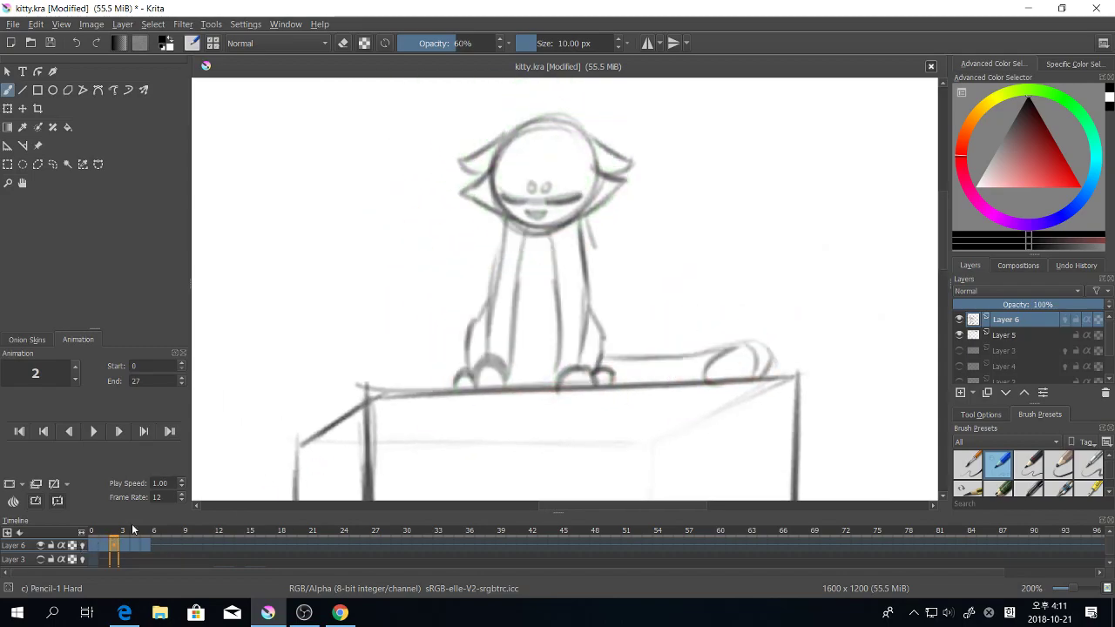
Step: Step back and forth through frames 0 to 5 to check the cat's motion
{"action": "key", "text": "Left"}
{"action": "key", "text": "Left"}
{"action": "key", "text": "Right"}
{"action": "key", "text": "Right"}
{"action": "key", "text": "Right"}
{"action": "key", "text": "Right"}
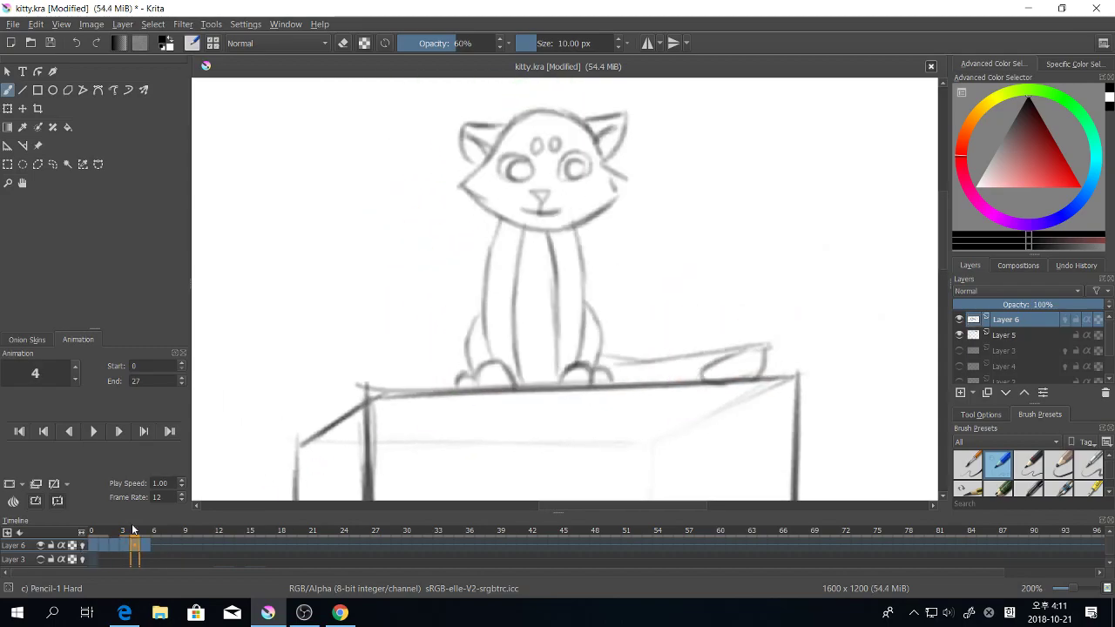
{"action": "key", "text": "Right"}
{"action": "key", "text": "Left"}
{"action": "key", "text": "Left"}
{"action": "key", "text": "Left"}
{"action": "key", "text": "Left"}
{"action": "key", "text": "Left"}
{"action": "key", "text": "Right"}
{"action": "key", "text": "Right"}
{"action": "key", "text": "Right"}
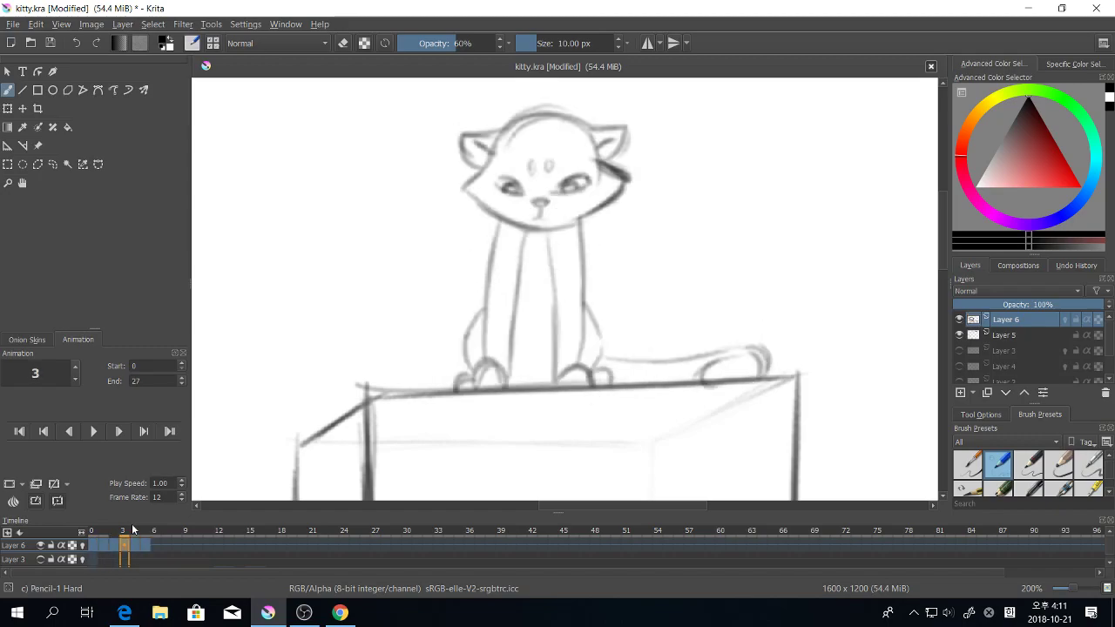
{"action": "key", "text": "Right"}
{"action": "key", "text": "Right"}
{"action": "key", "text": "Left"}
{"action": "key", "text": "Left"}
{"action": "key", "text": "Left"}
{"action": "key", "text": "Left"}
{"action": "key", "text": "Left"}
{"action": "key", "text": "Right"}
{"action": "key", "text": "Right"}
{"action": "key", "text": "Right"}
Step: Set the frame rate to 6 and play the animation from the first frame
{"action": "scroll", "coordinate": [179, 500], "scroll_direction": "down", "scroll_amount": 7}
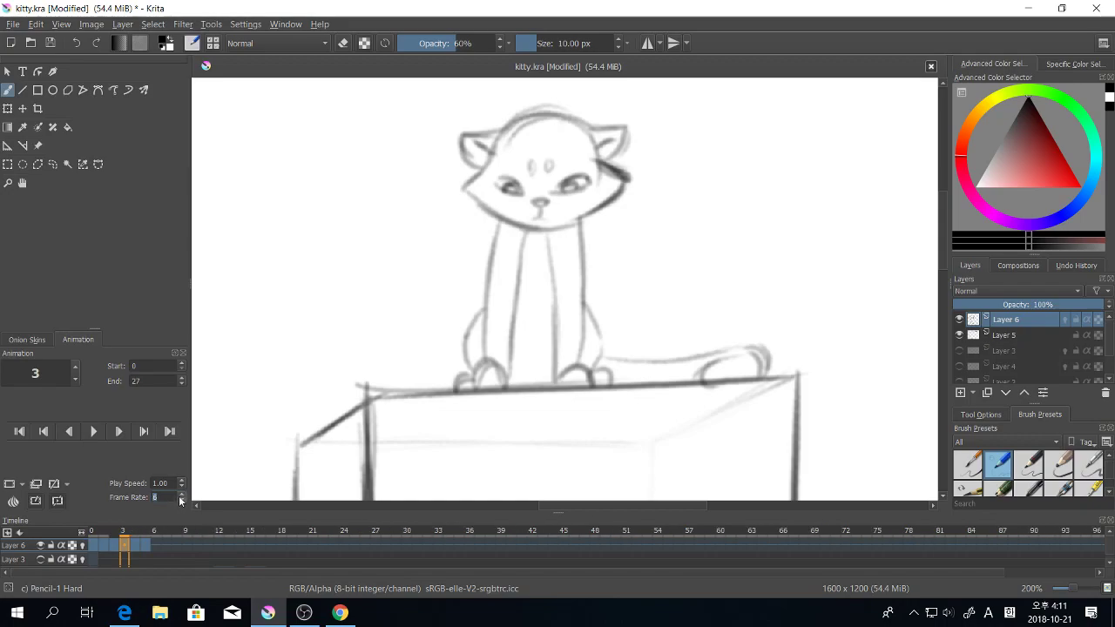
{"action": "scroll", "coordinate": [181, 493], "scroll_direction": "up", "scroll_amount": 3}
{"action": "left_click", "coordinate": [93, 431]}
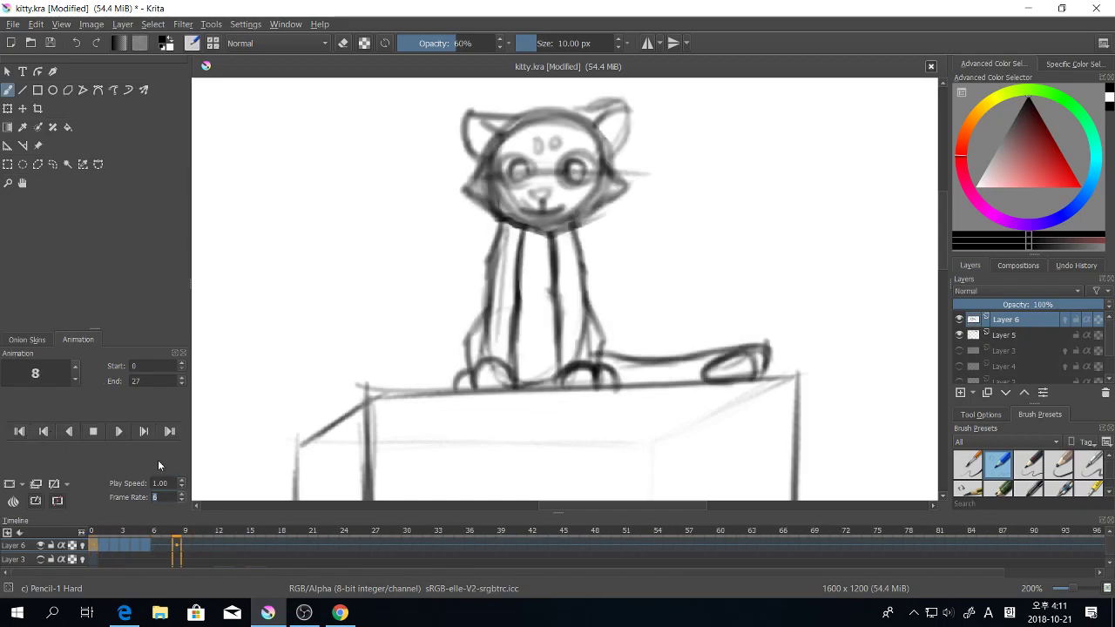
{"action": "left_click", "coordinate": [94, 434]}
{"action": "left_click", "coordinate": [94, 434]}
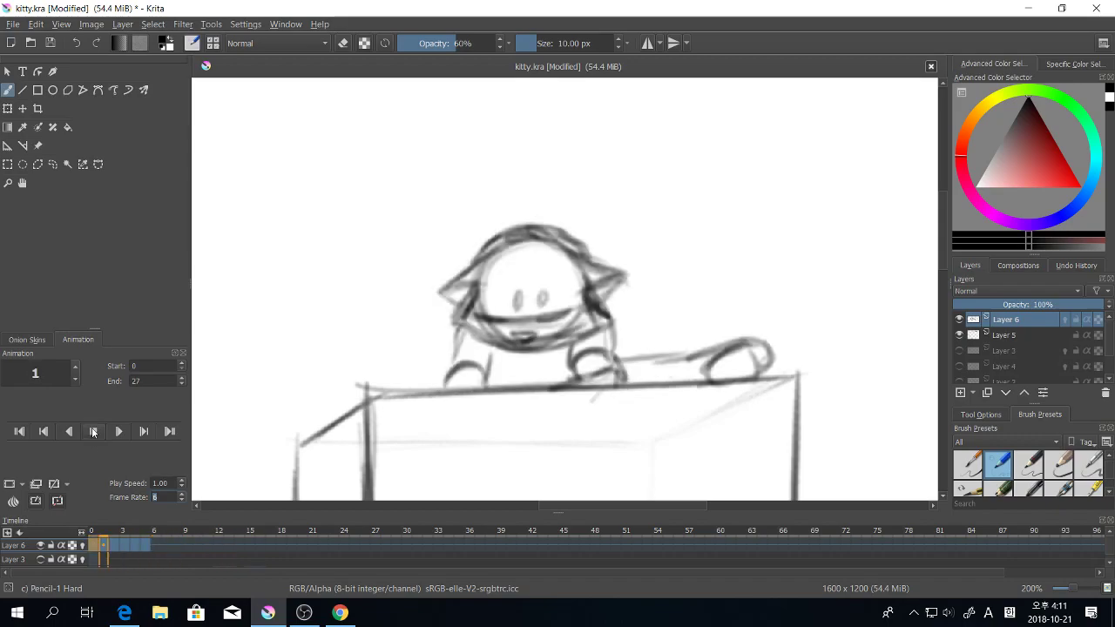
{"action": "left_click", "coordinate": [95, 431]}
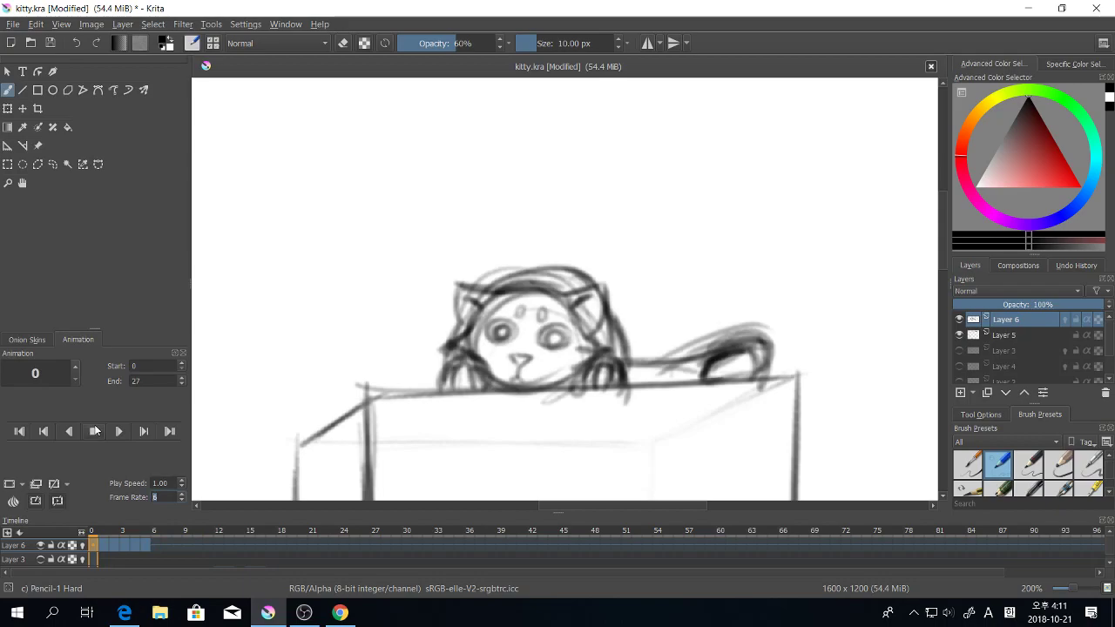
{"action": "left_click", "coordinate": [95, 431]}
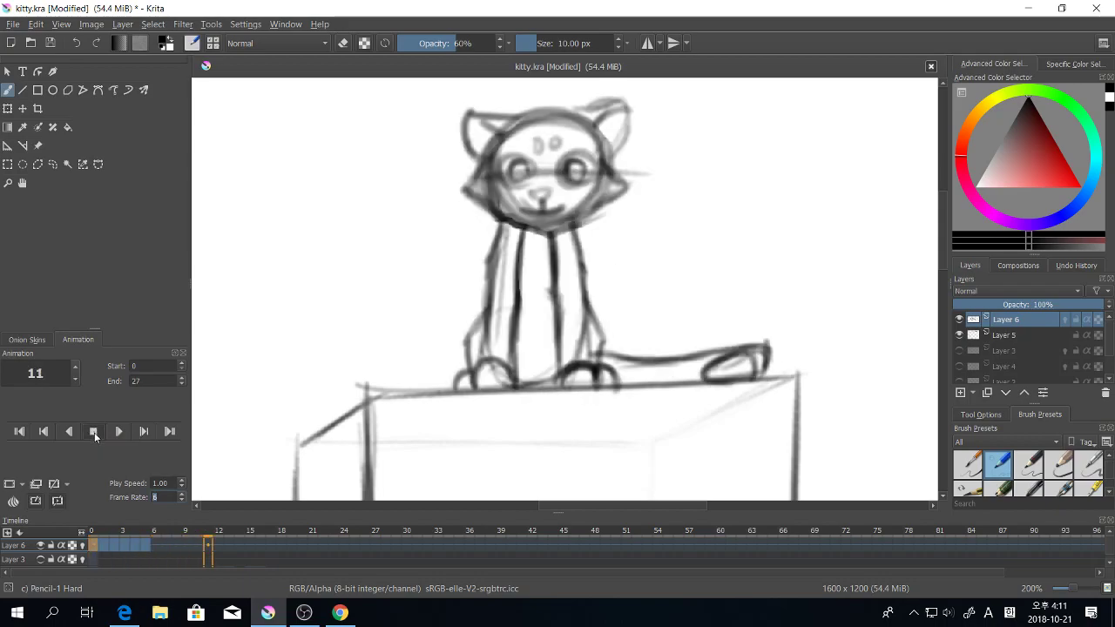
{"action": "left_click", "coordinate": [94, 431]}
Step: Try the animation without frame 3 by moving its drawing to Layer 3, shifting frames 4 and 5 one frame earlier and playing it
{"action": "mouse_move", "coordinate": [97, 554]}
{"action": "left_mouse_down"}
{"action": "mouse_move", "coordinate": [141, 551]}
{"action": "mouse_move", "coordinate": [124, 544]}
{"action": "left_mouse_up"}
{"action": "left_click", "coordinate": [145, 546], "text": "shift"}
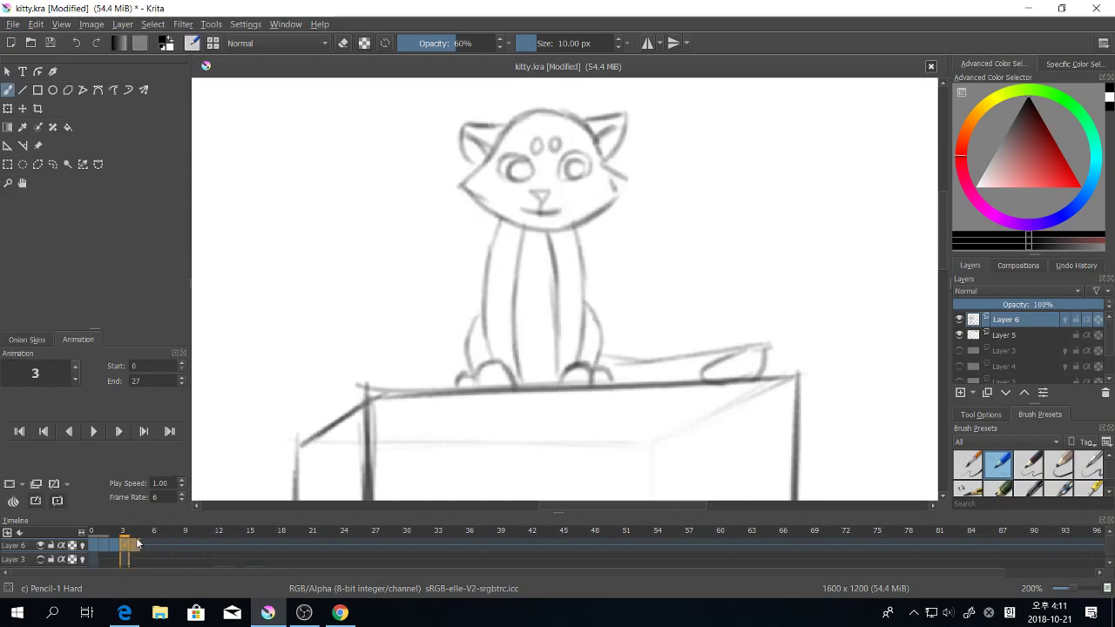
{"action": "left_click", "coordinate": [93, 545]}
{"action": "left_click", "coordinate": [93, 431]}
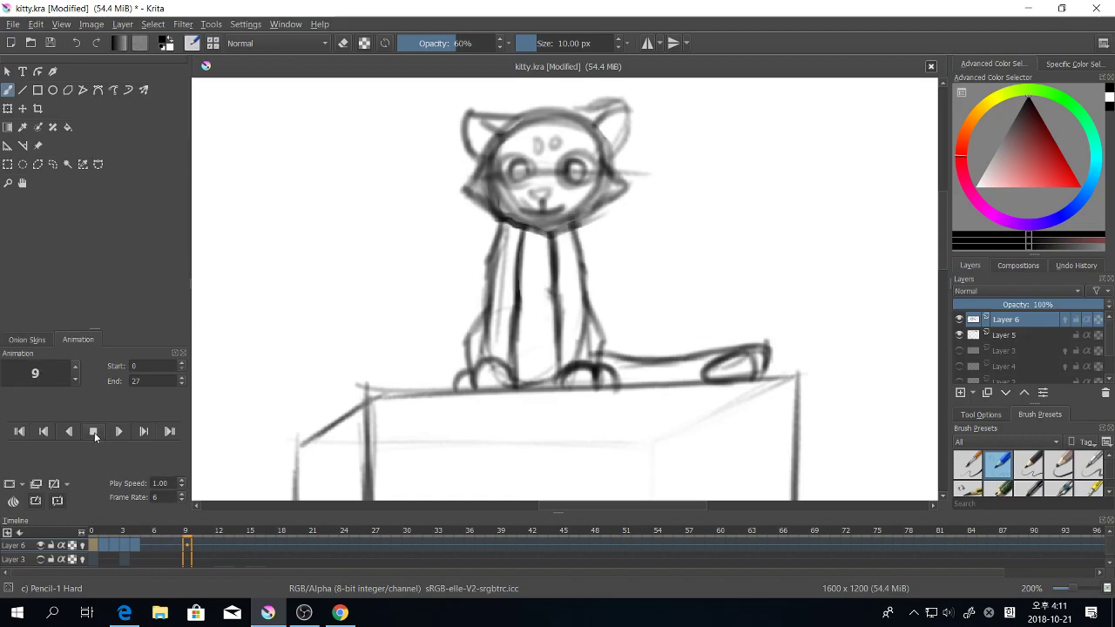
{"action": "left_click", "coordinate": [94, 432]}
Step: Restore frames 4 and 5, show Layers 3 and 4, and return the frame 3 drawing to Layer 6
{"action": "left_click", "coordinate": [130, 555]}
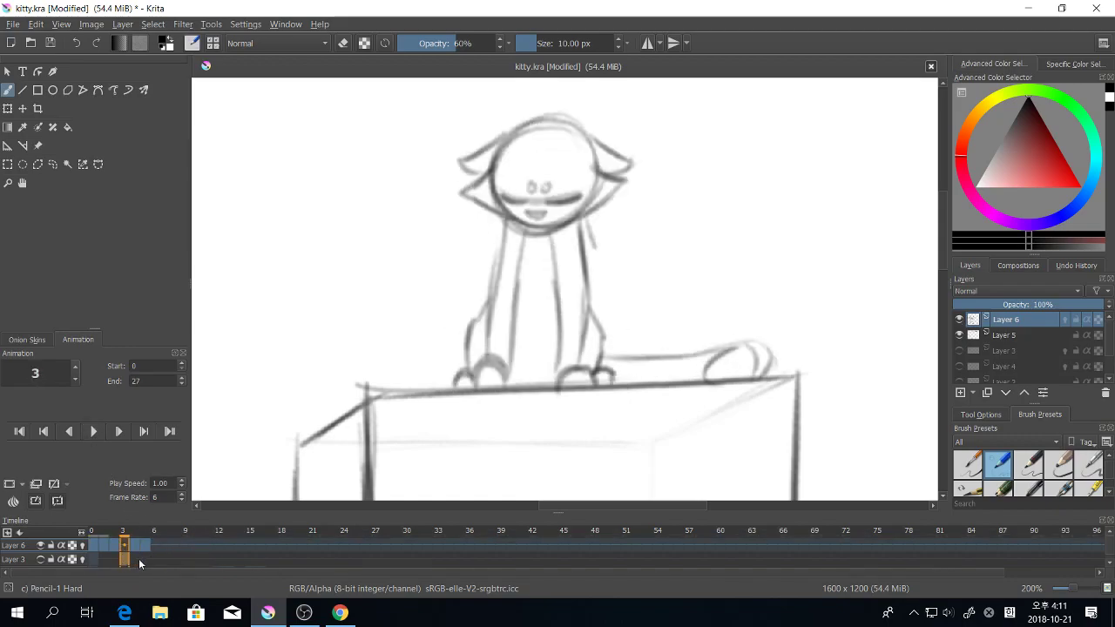
{"action": "left_click", "coordinate": [40, 560]}
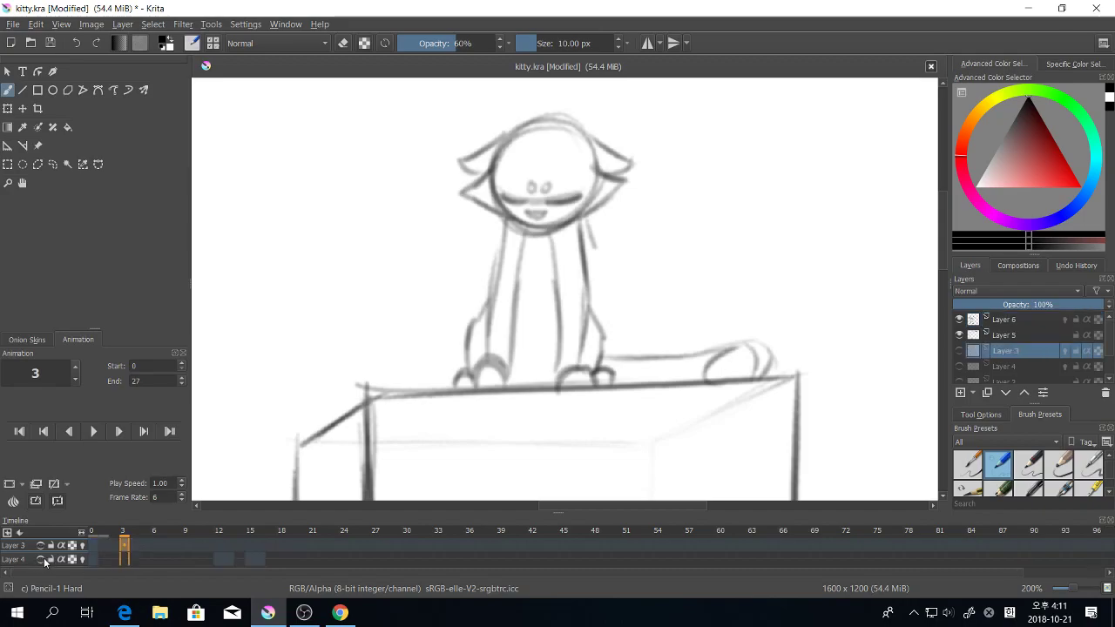
{"action": "left_click", "coordinate": [41, 559]}
{"action": "left_click_drag", "start_coordinate": [145, 535], "coordinate": [216, 534]}
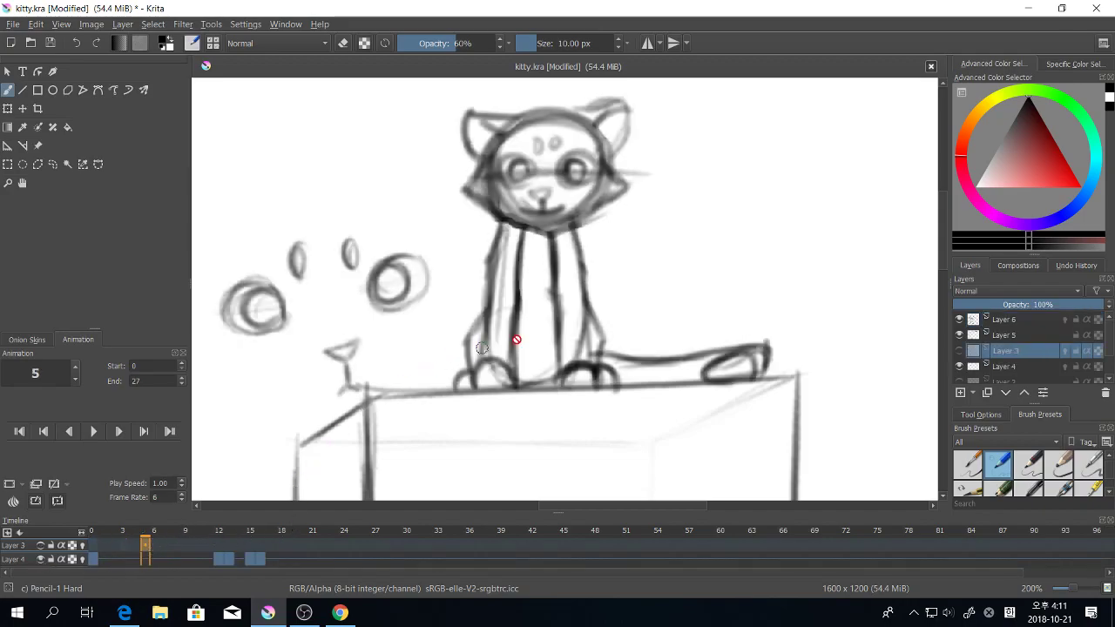
{"action": "left_click", "coordinate": [1047, 318]}
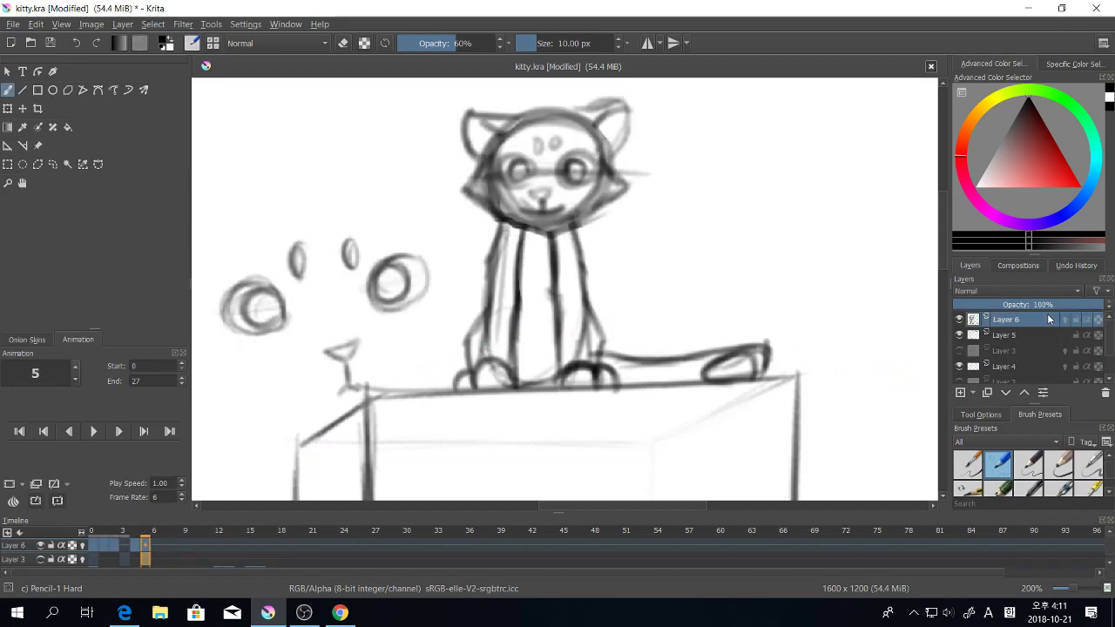
{"action": "left_click", "coordinate": [20, 533]}
{"action": "left_click", "coordinate": [68, 596]}
{"action": "key", "text": "comma"}
{"action": "left_click", "coordinate": [41, 559]}
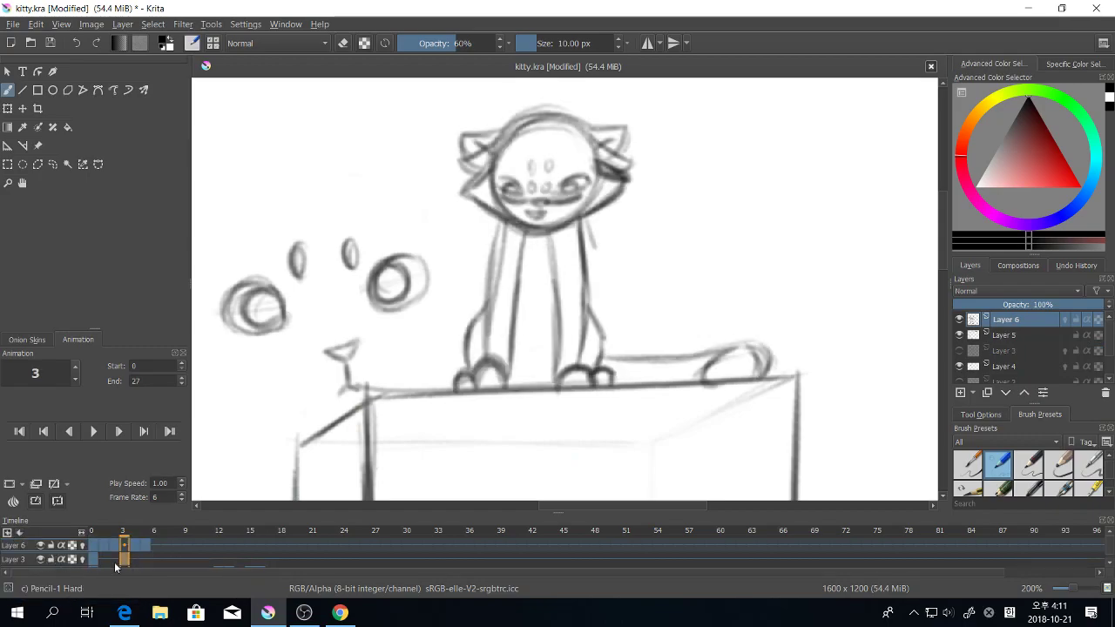
{"action": "left_click_drag", "start_coordinate": [124, 544], "coordinate": [124, 545]}
Step: Try moving Layer 6's frame 2 drawing to Layer 3, undo the move, and step through the neighbouring frames
{"action": "left_click", "coordinate": [110, 547]}
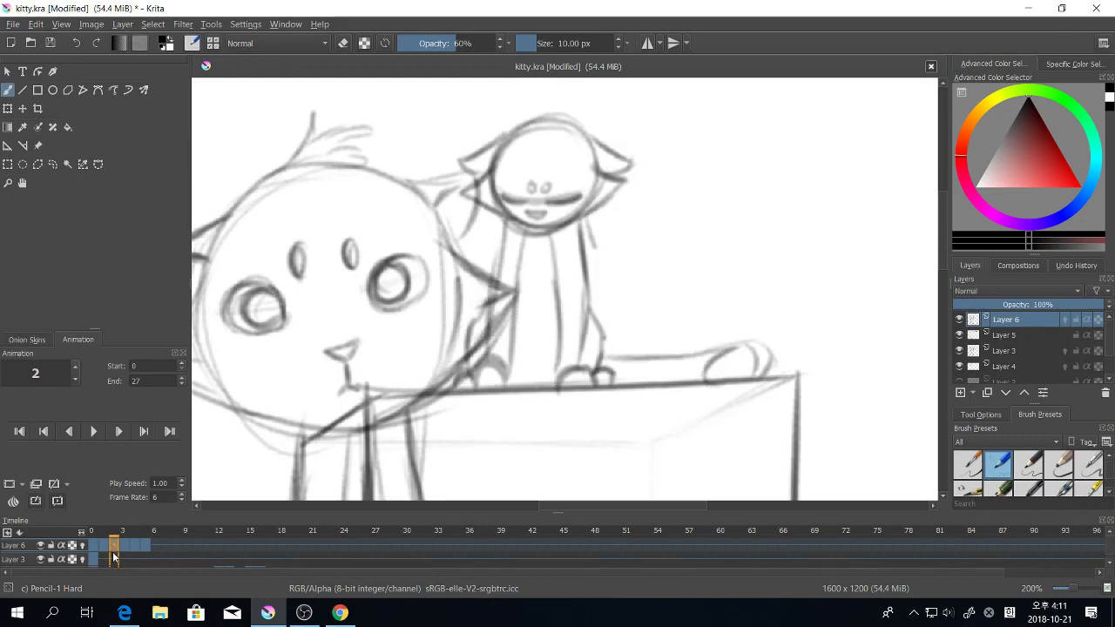
{"action": "left_click", "coordinate": [112, 561]}
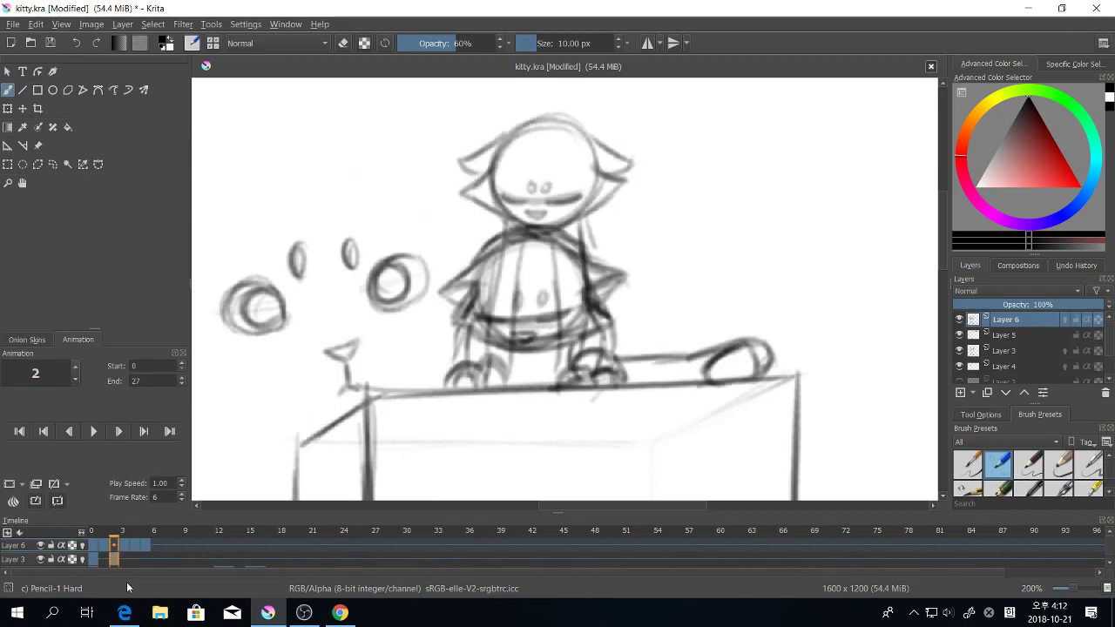
{"action": "left_click_drag", "start_coordinate": [119, 547], "coordinate": [118, 547]}
{"action": "key", "text": "Right"}
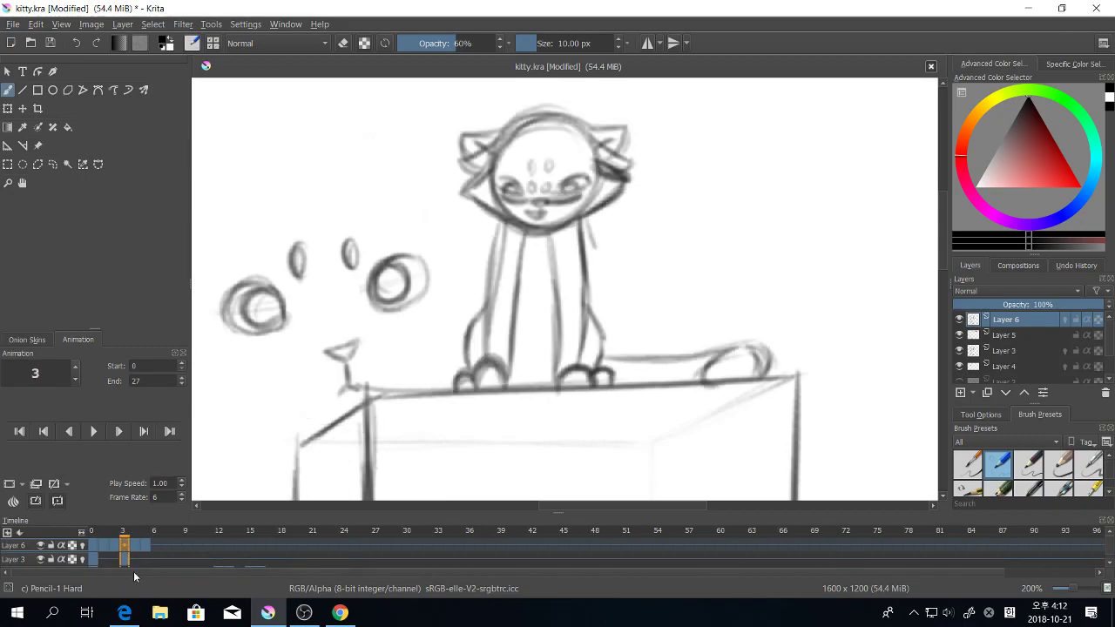
{"action": "key", "text": "Left"}
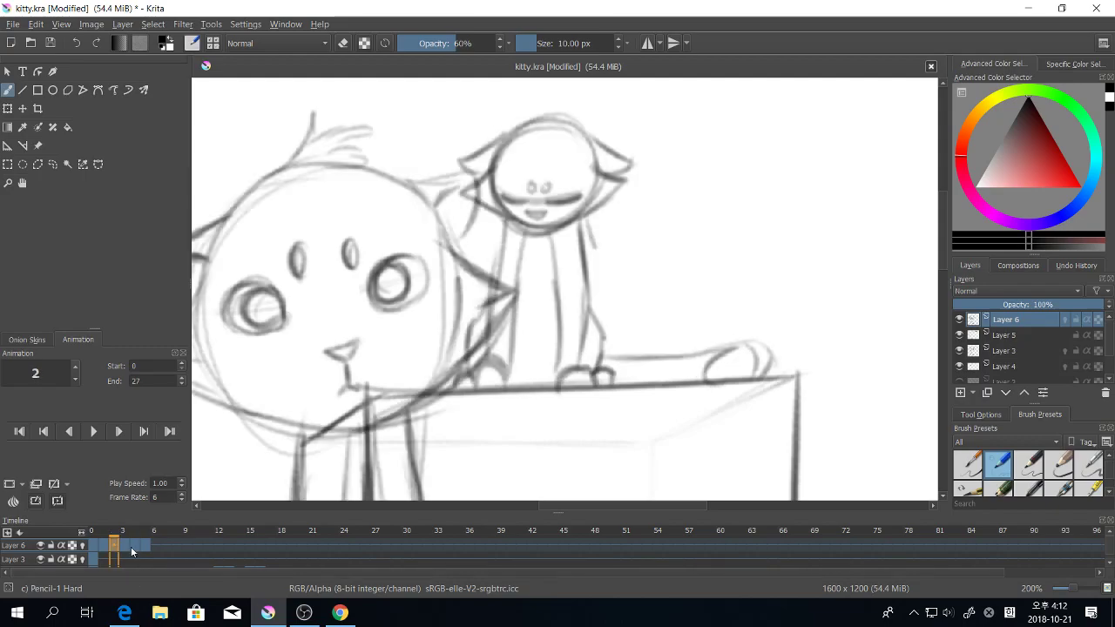
{"action": "key", "text": "Right"}
{"action": "key", "text": "Right"}
{"action": "key", "text": "Left"}
{"action": "key", "text": "Left"}
Step: Add a new layer above Layer 6 and hide Layers 3 and 4
{"action": "right_click", "coordinate": [19, 547]}
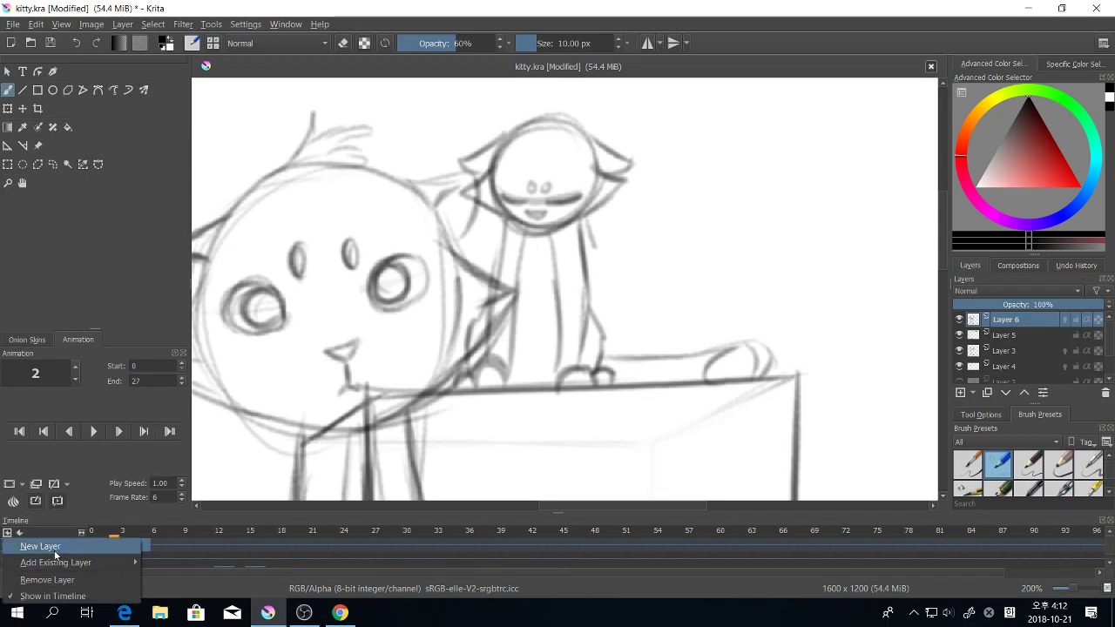
{"action": "left_click", "coordinate": [41, 546]}
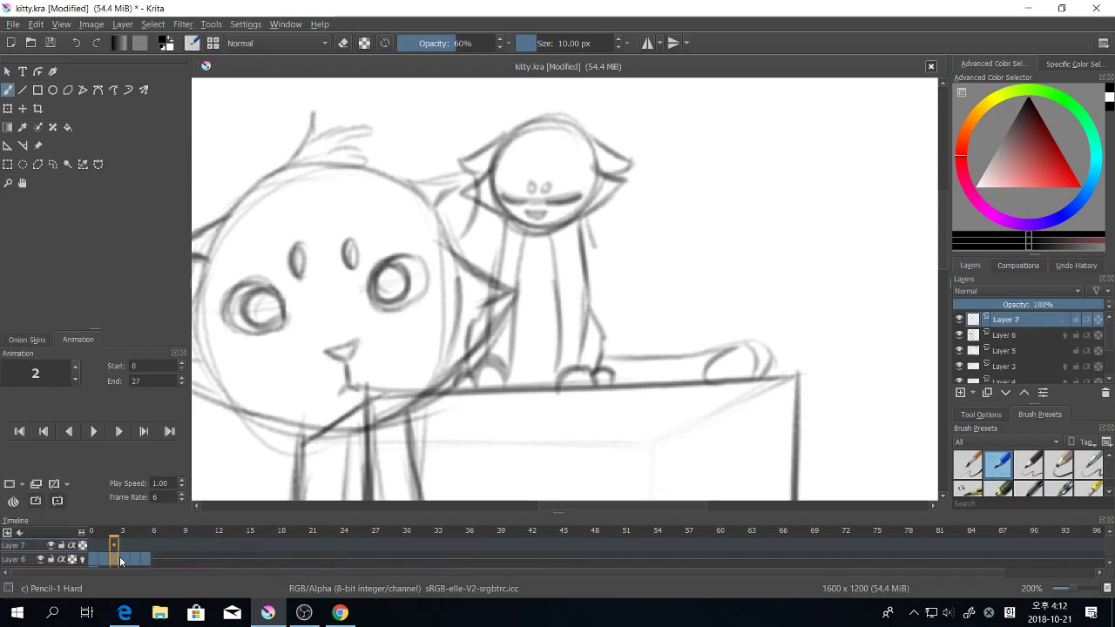
{"action": "left_click", "coordinate": [959, 366]}
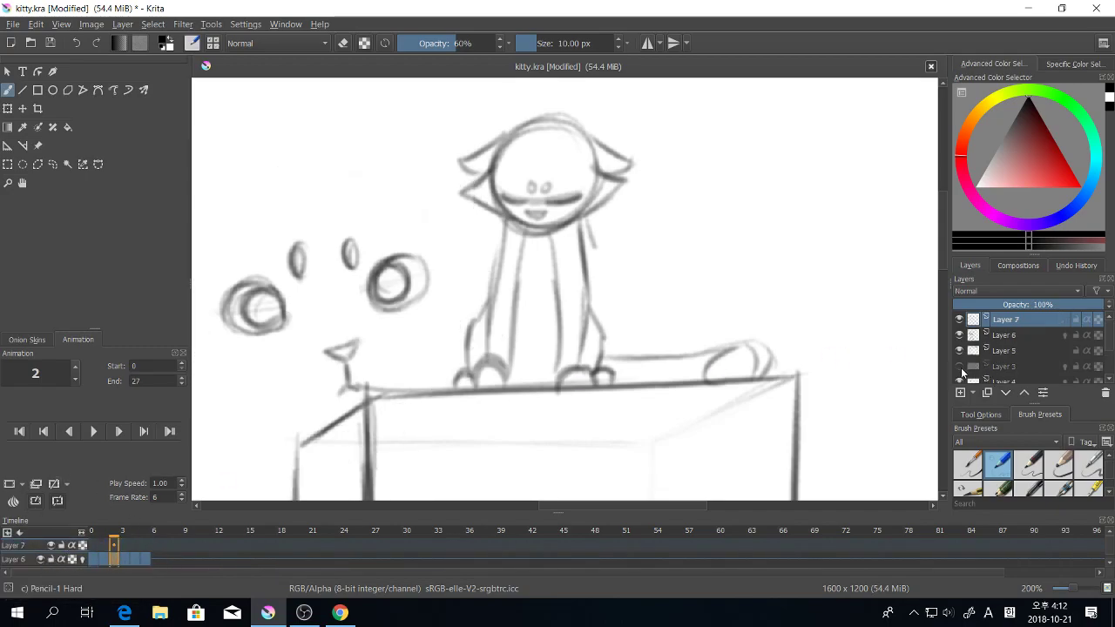
{"action": "left_click", "coordinate": [960, 381]}
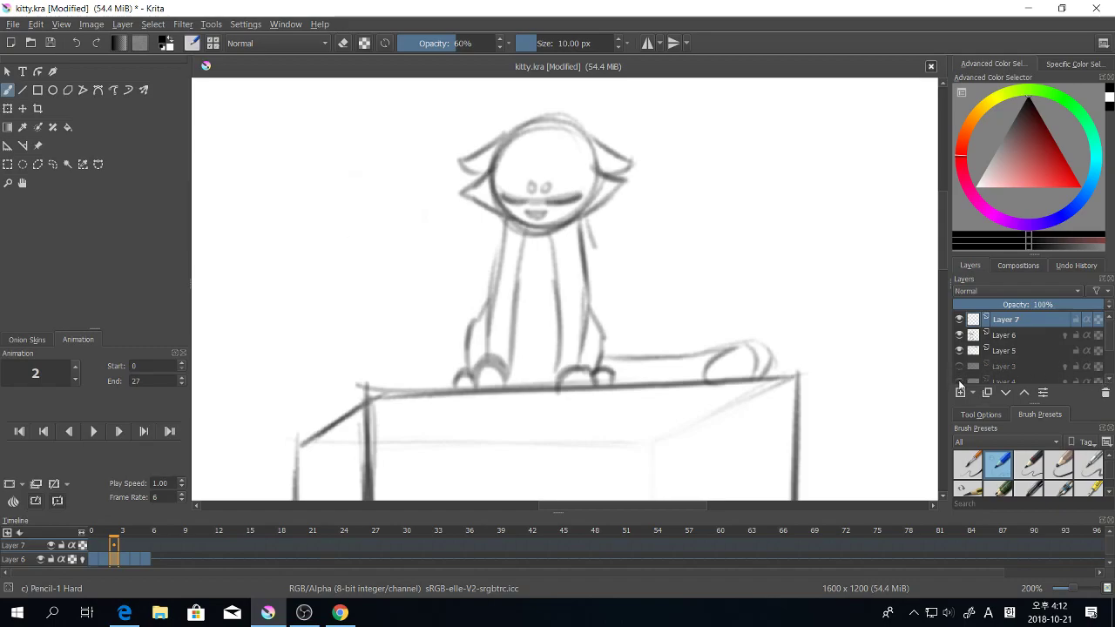
Step: Move Layer 6's frame 2 drawing to frame 2 of Layer 7
{"action": "left_click", "coordinate": [125, 558]}
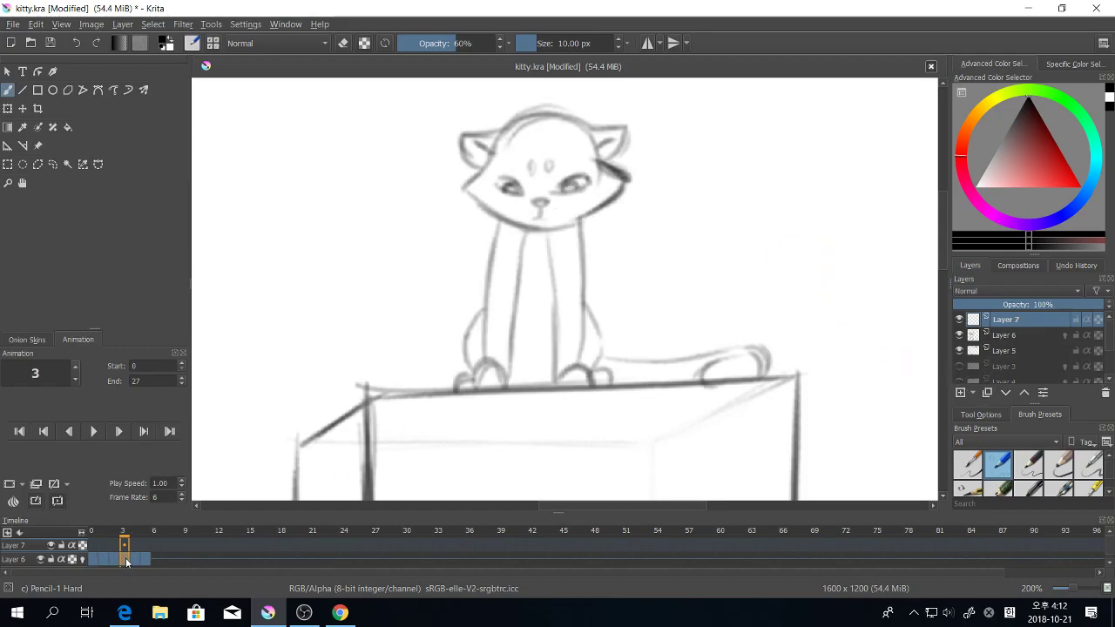
{"action": "left_click", "coordinate": [40, 558]}
{"action": "left_click", "coordinate": [39, 557]}
{"action": "left_click", "coordinate": [115, 556]}
{"action": "left_click", "coordinate": [118, 546]}
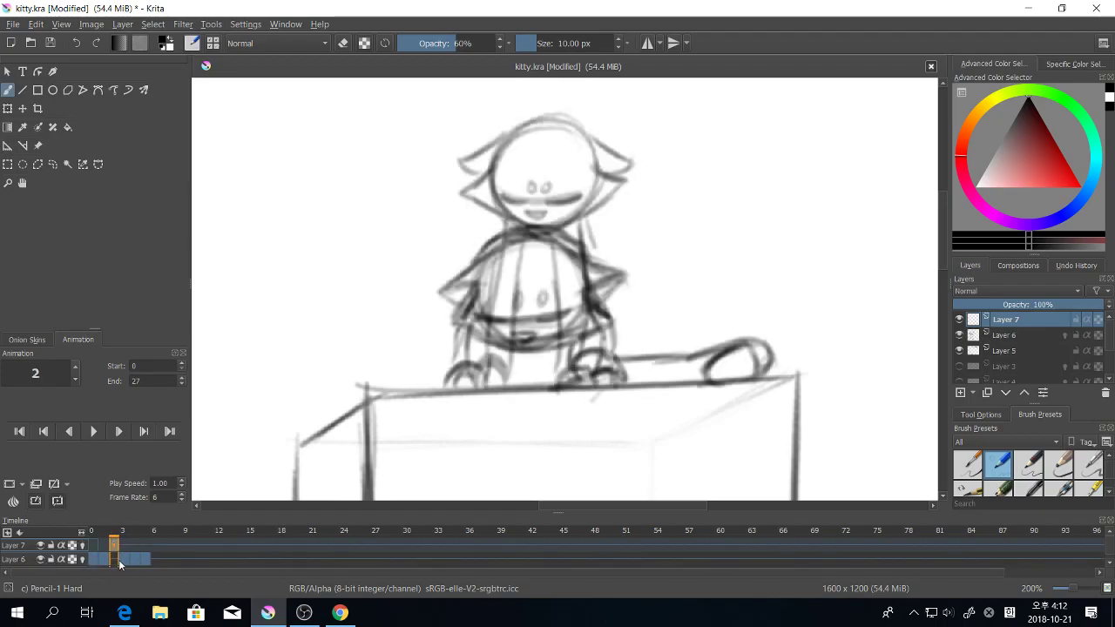
Step: Shift Layer 6's frames 3 to 5 one frame earlier and hide Layer 7
{"action": "left_click", "coordinate": [123, 559]}
{"action": "left_click", "coordinate": [146, 561], "text": "shift"}
{"action": "left_click_drag", "start_coordinate": [123, 561], "coordinate": [114, 566]}
{"action": "left_click", "coordinate": [91, 561]}
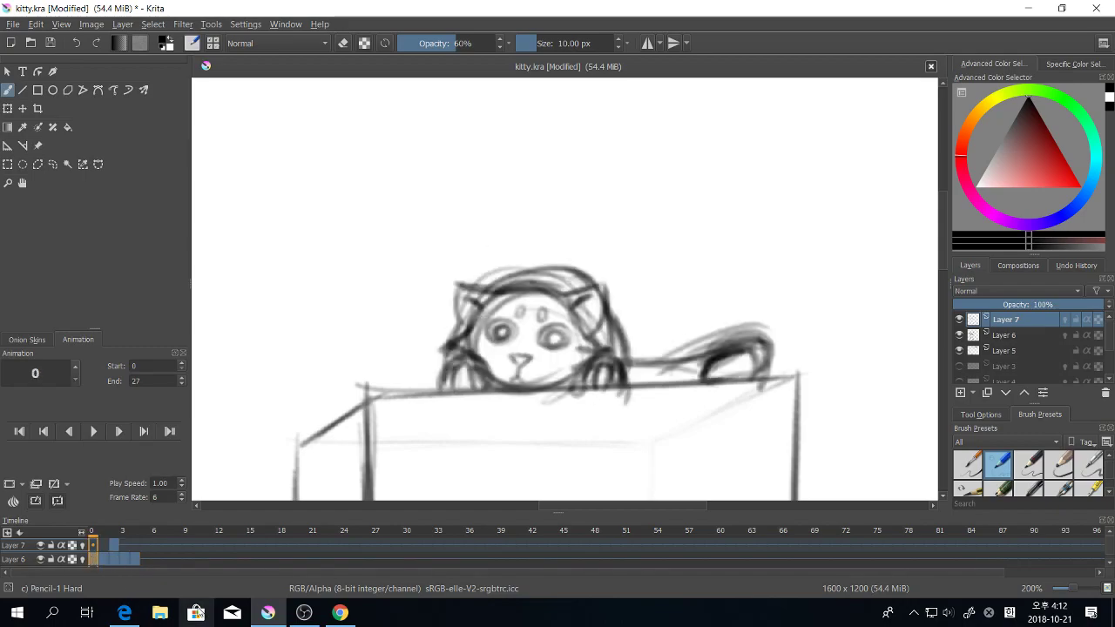
{"action": "left_click", "coordinate": [111, 559]}
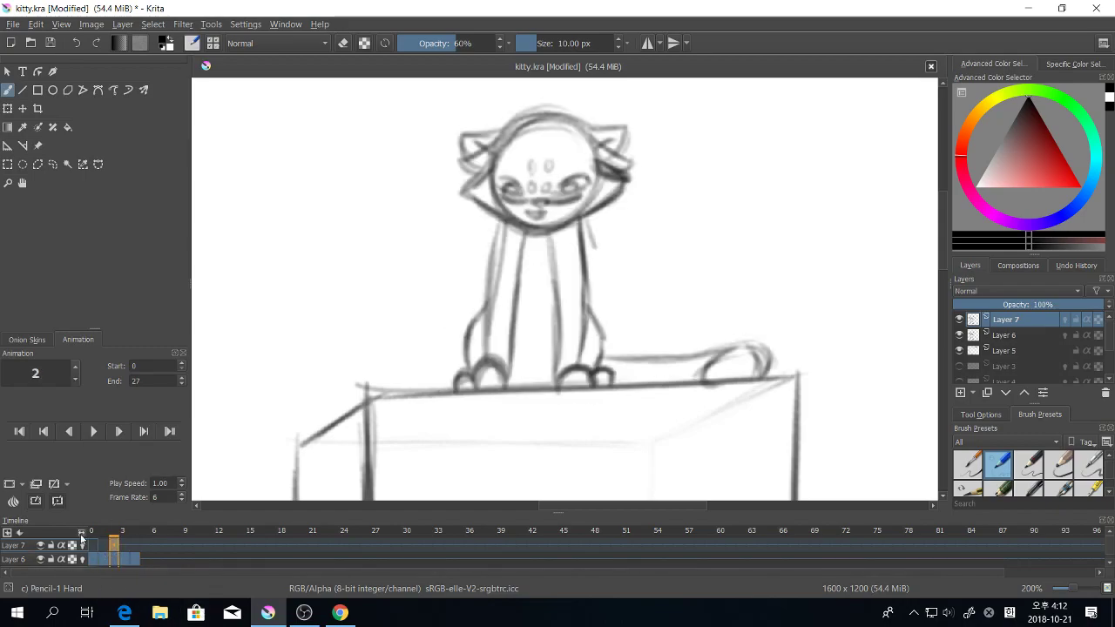
{"action": "left_click", "coordinate": [40, 547]}
{"action": "left_click", "coordinate": [90, 561]}
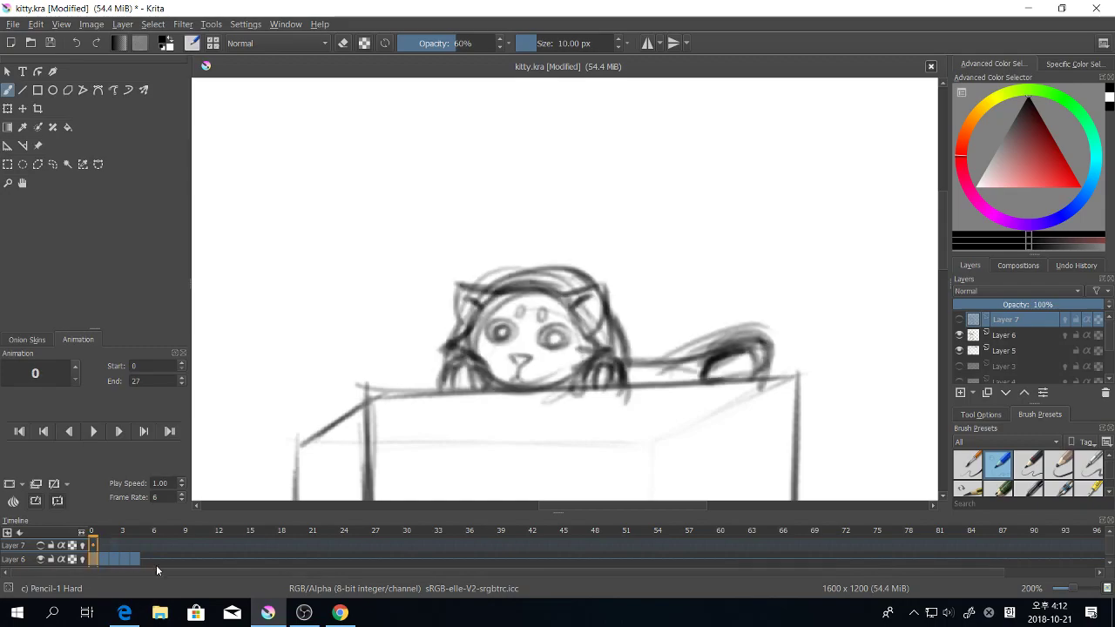
Step: Step back and forth through frames 0 to 4 to check the motion without the removed drawing
{"action": "key", "text": "Right"}
{"action": "key", "text": "Right"}
{"action": "key", "text": "Right"}
{"action": "key", "text": "Right"}
{"action": "key", "text": "Left"}
{"action": "key", "text": "Left"}
{"action": "key", "text": "Left"}
{"action": "key", "text": "Left"}
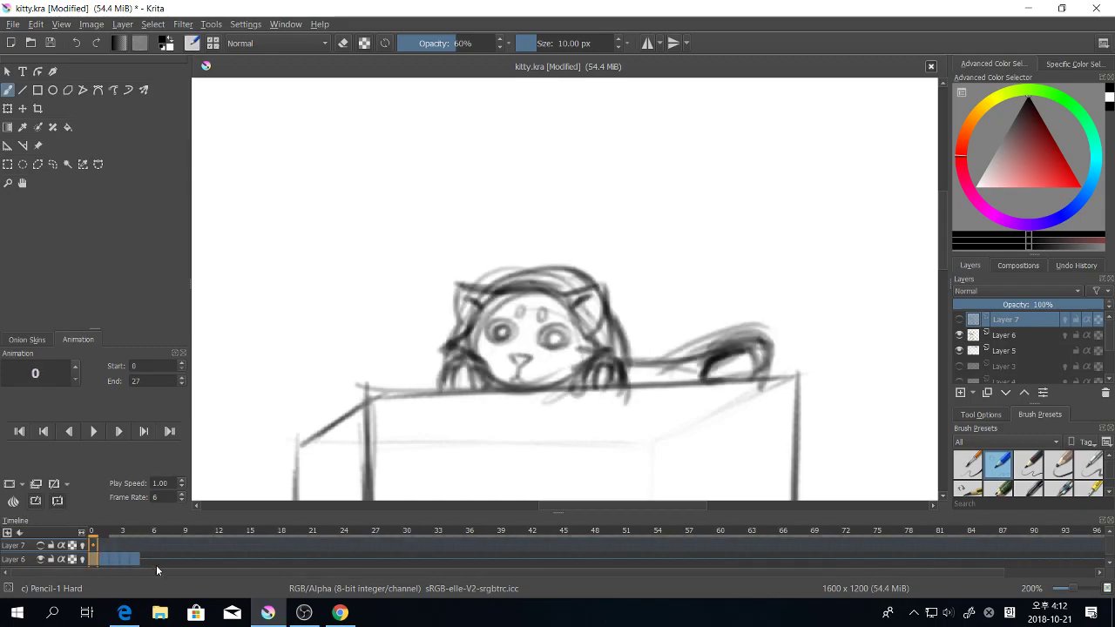
{"action": "key", "text": "Right"}
{"action": "key", "text": "Right"}
{"action": "key", "text": "Right"}
{"action": "key", "text": "Right"}
{"action": "key", "text": "Left"}
{"action": "key", "text": "Left"}
{"action": "key", "text": "Left"}
{"action": "key", "text": "Left"}
{"action": "key", "text": "Right"}
{"action": "key", "text": "Right"}
{"action": "key", "text": "Right"}
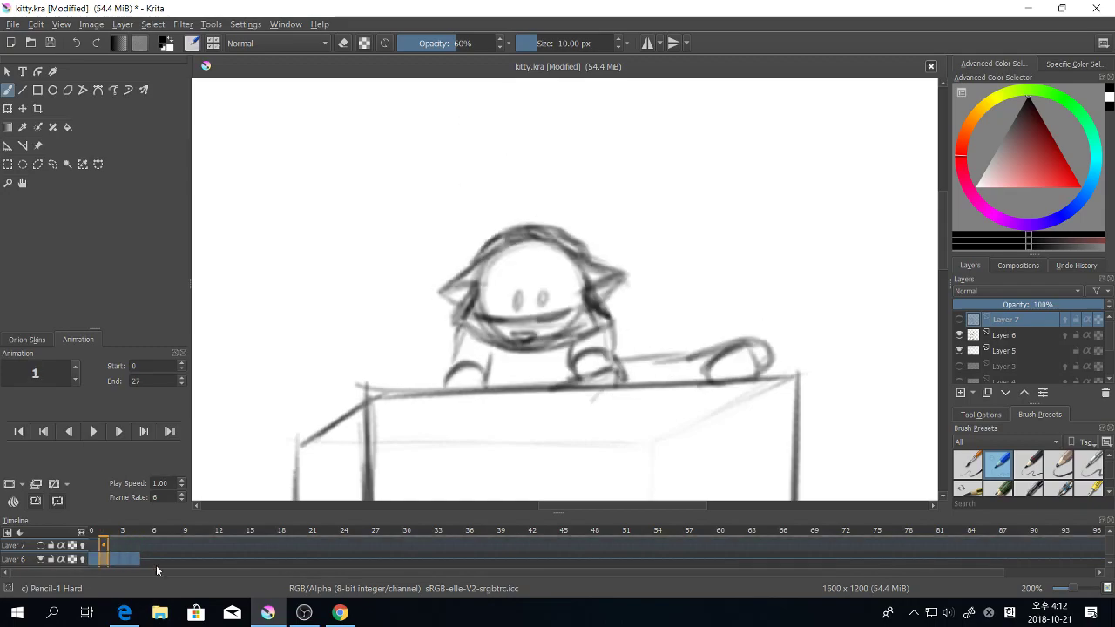
Step: Flip repeatedly between frames 0 and 3 of Layer 6 to compare the cat's rising poses
{"action": "key", "text": "Left"}
{"action": "key", "text": "Left"}
{"action": "key", "text": "Left"}
{"action": "key", "text": "Right"}
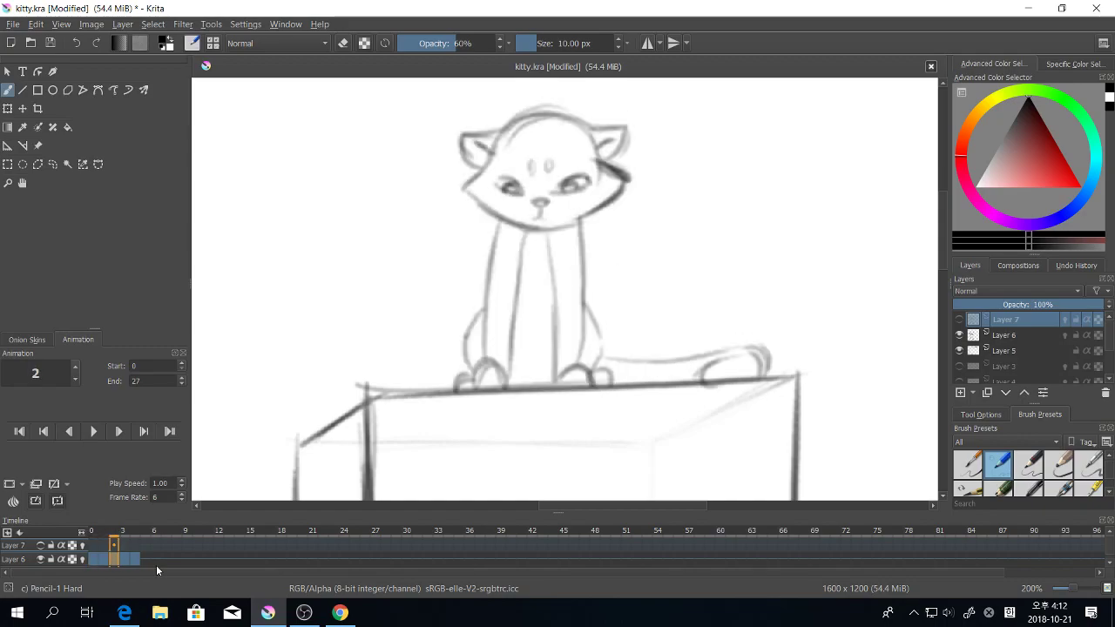
{"action": "key", "text": "Right"}
{"action": "key", "text": "Right"}
{"action": "key", "text": "Left"}
{"action": "key", "text": "Left"}
{"action": "key", "text": "Left"}
{"action": "key", "text": "Right"}
{"action": "key", "text": "Right"}
{"action": "key", "text": "Right"}
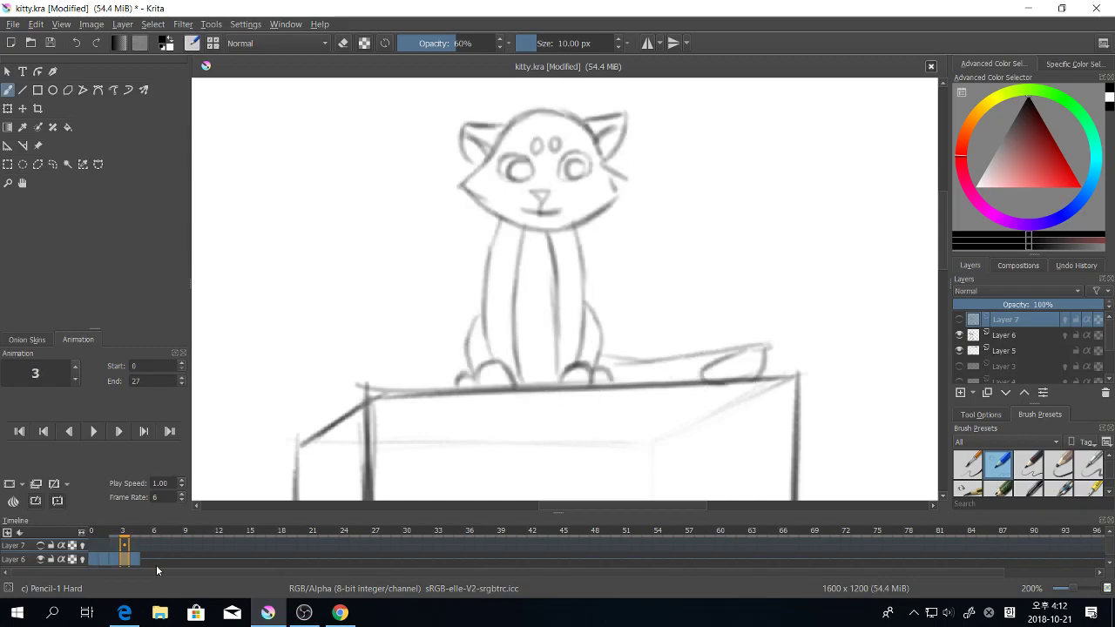
{"action": "key", "text": "Left"}
{"action": "key", "text": "Left"}
{"action": "key", "text": "Left"}
{"action": "key", "text": "Right"}
{"action": "key", "text": "Right"}
{"action": "key", "text": "Right"}
{"action": "key", "text": "Left"}
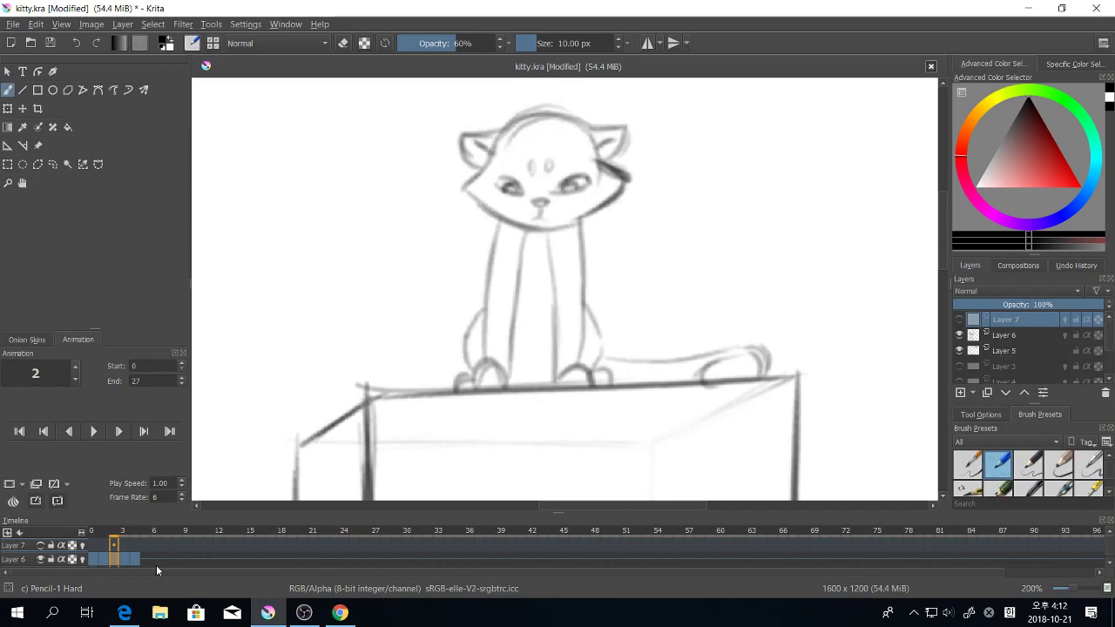
{"action": "key", "text": "Left"}
{"action": "key", "text": "Left"}
{"action": "key", "text": "Right"}
{"action": "key", "text": "Right"}
{"action": "key", "text": "Right"}
{"action": "key", "text": "Left"}
{"action": "key", "text": "Left"}
{"action": "key", "text": "Left"}
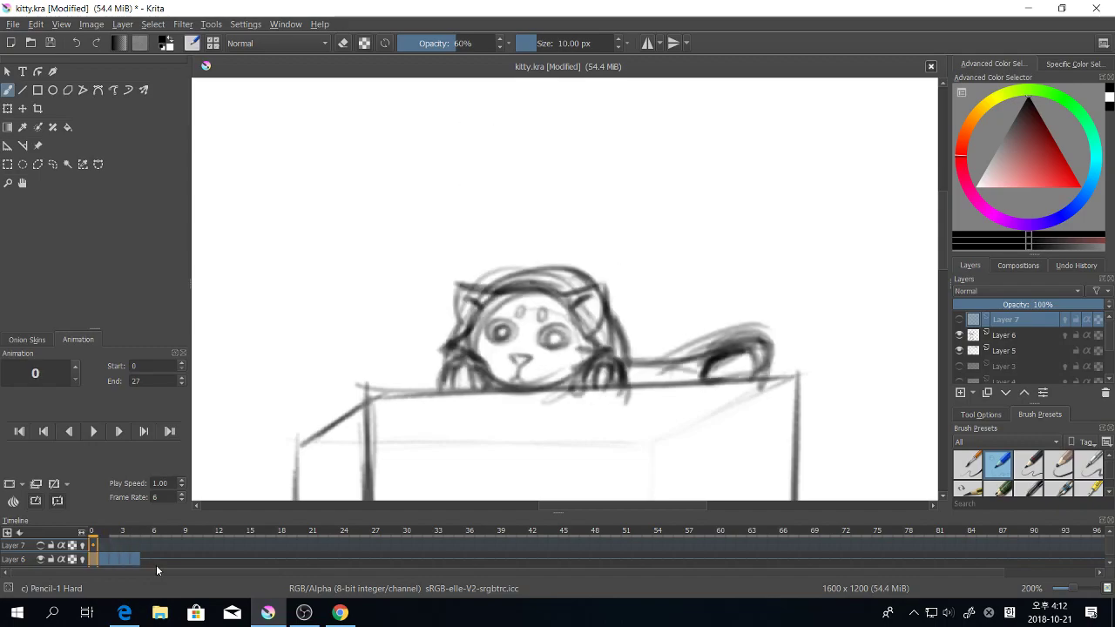
{"action": "key", "text": "Right"}
{"action": "key", "text": "Right"}
{"action": "key", "text": "Right"}
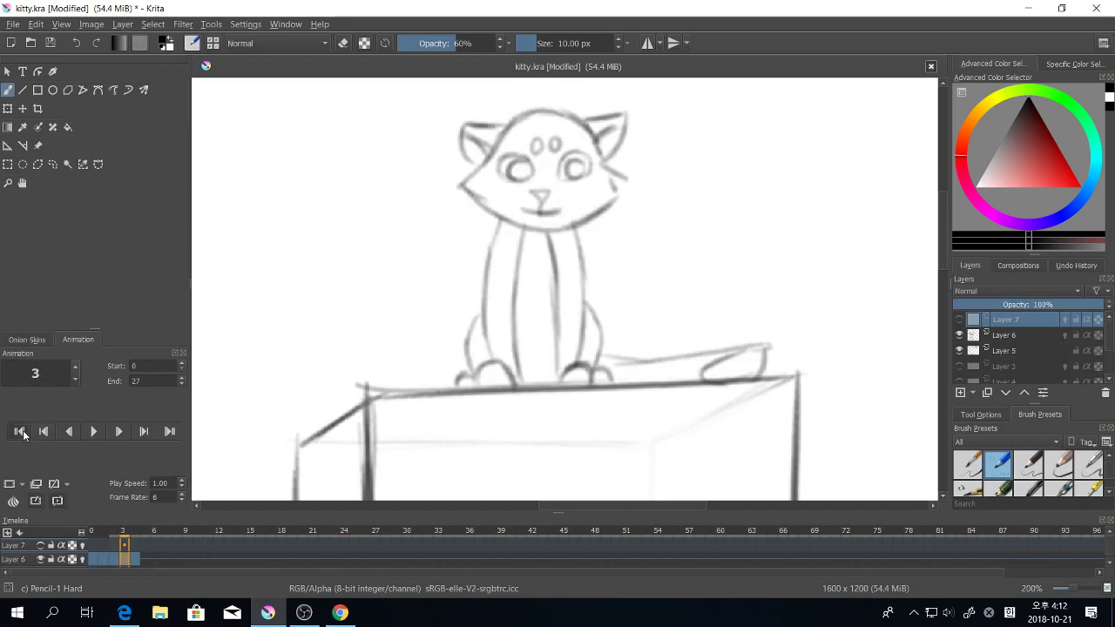
{"action": "key", "text": "Left"}
{"action": "key", "text": "Left"}
{"action": "key", "text": "Left"}
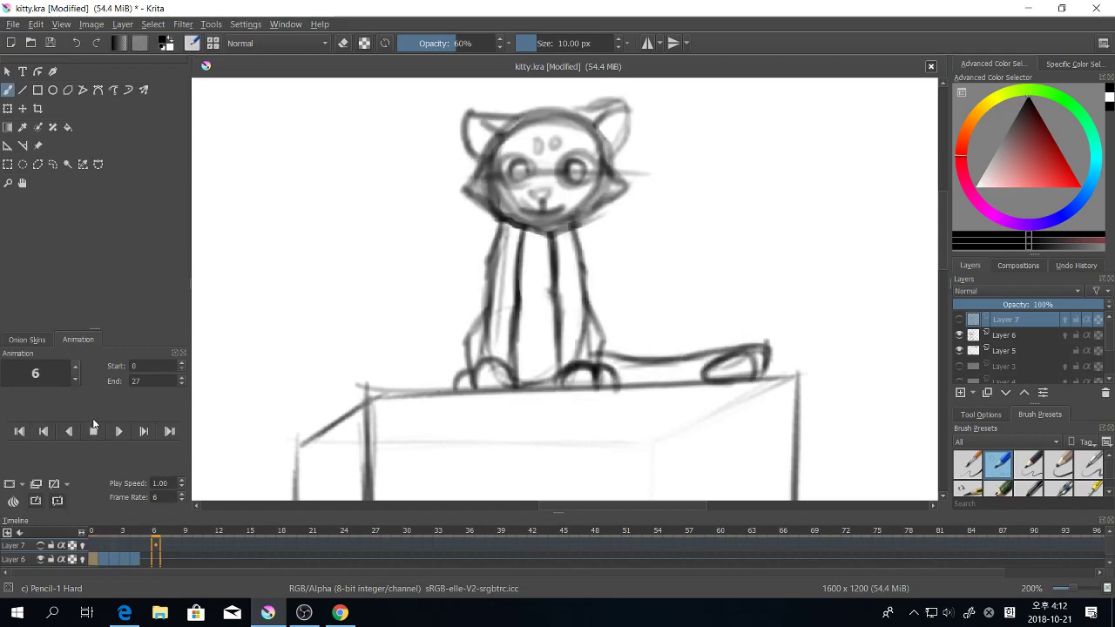
Step: Set the animation's frame rate to 3, preview the playback and stop it
{"action": "left_click", "coordinate": [93, 431]}
{"action": "left_click", "coordinate": [182, 499]}
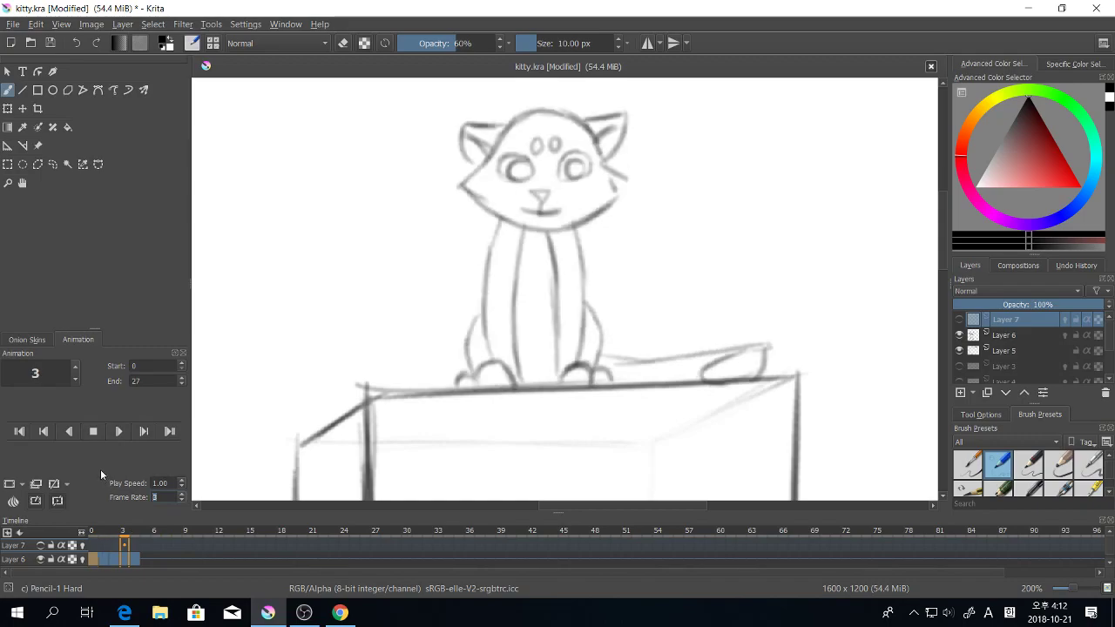
{"action": "key", "text": "space"}
Step: Space out Layer 6's drawings after frame 0 to frames 2, 4, 6 and 8, leaving a gap between each
{"action": "left_click", "coordinate": [104, 559]}
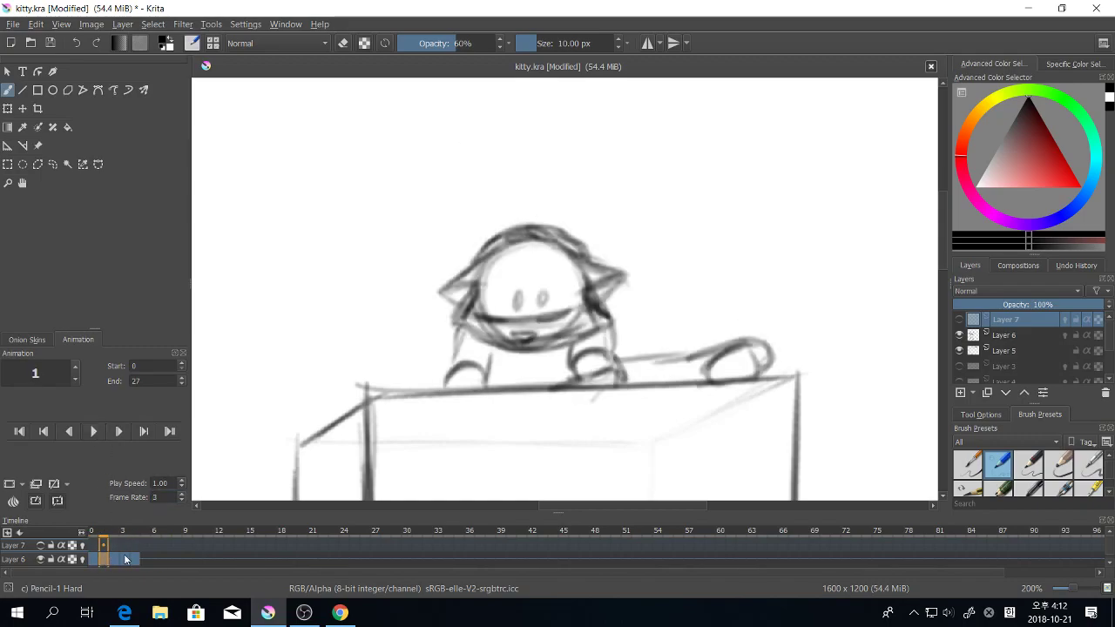
{"action": "left_click_drag", "start_coordinate": [119, 563], "coordinate": [148, 563]}
{"action": "left_click", "coordinate": [126, 562]}
{"action": "left_click", "coordinate": [148, 563], "text": "shift"}
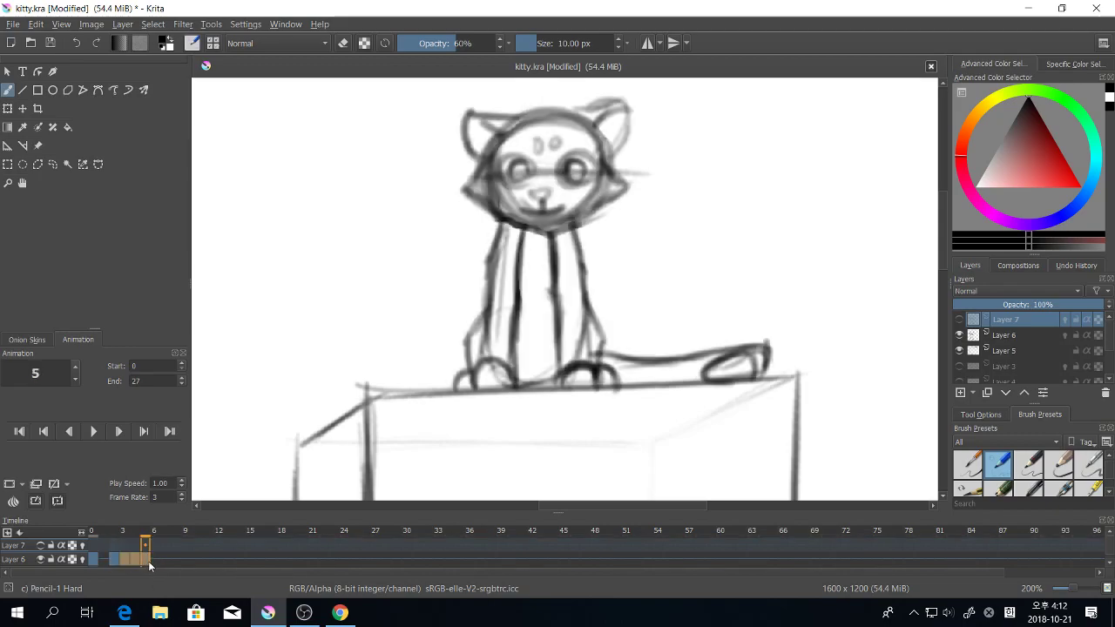
{"action": "left_click", "coordinate": [148, 564]}
{"action": "left_click", "coordinate": [155, 564], "text": "shift"}
{"action": "left_click_drag", "start_coordinate": [149, 562], "coordinate": [169, 568]}
{"action": "left_click", "coordinate": [103, 563]}
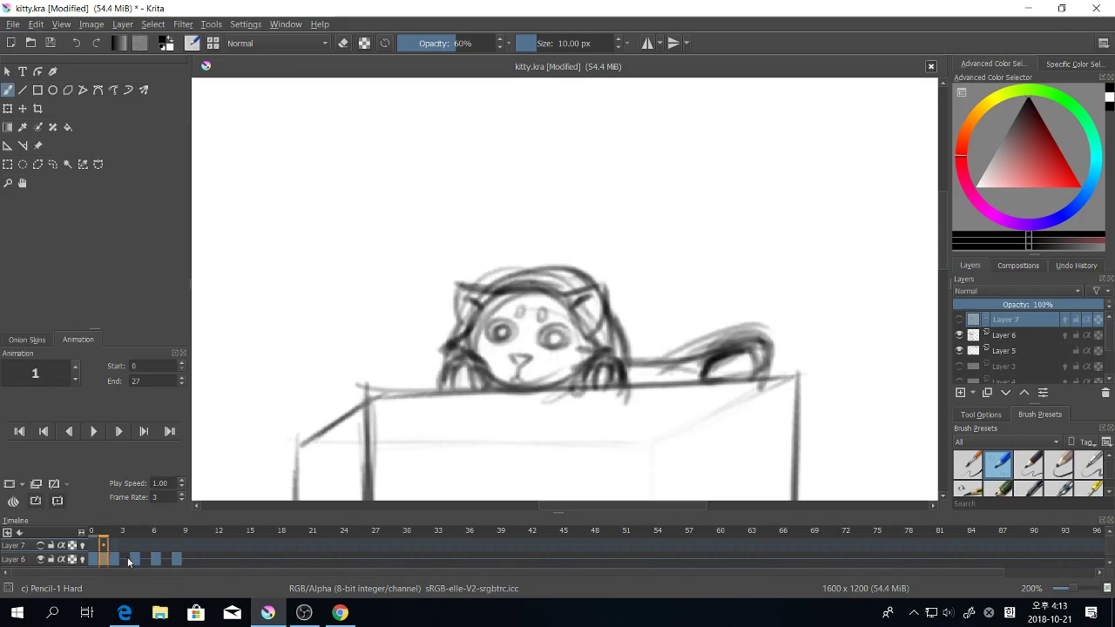
Step: Insert a blank frame at frame 1 of Layer 6 and turn on the layer's onion skins
{"action": "left_click", "coordinate": [128, 560]}
{"action": "left_click", "coordinate": [136, 561]}
{"action": "left_click", "coordinate": [156, 561]}
{"action": "left_click", "coordinate": [102, 559]}
{"action": "left_click", "coordinate": [11, 490]}
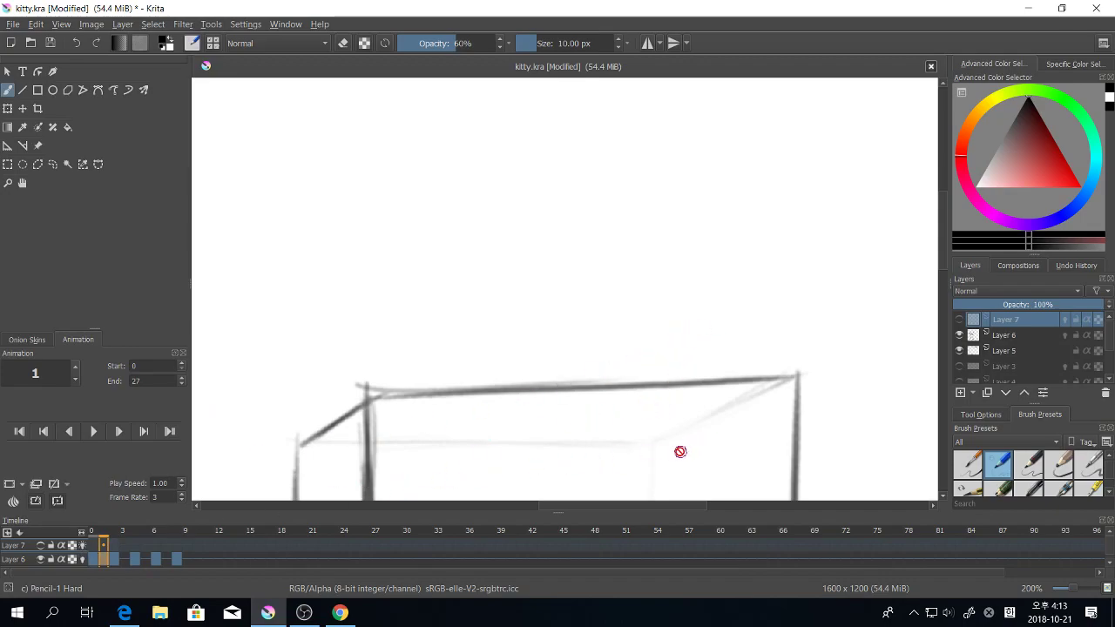
{"action": "left_click", "coordinate": [94, 560]}
{"action": "left_click", "coordinate": [106, 560]}
{"action": "left_click", "coordinate": [83, 559]}
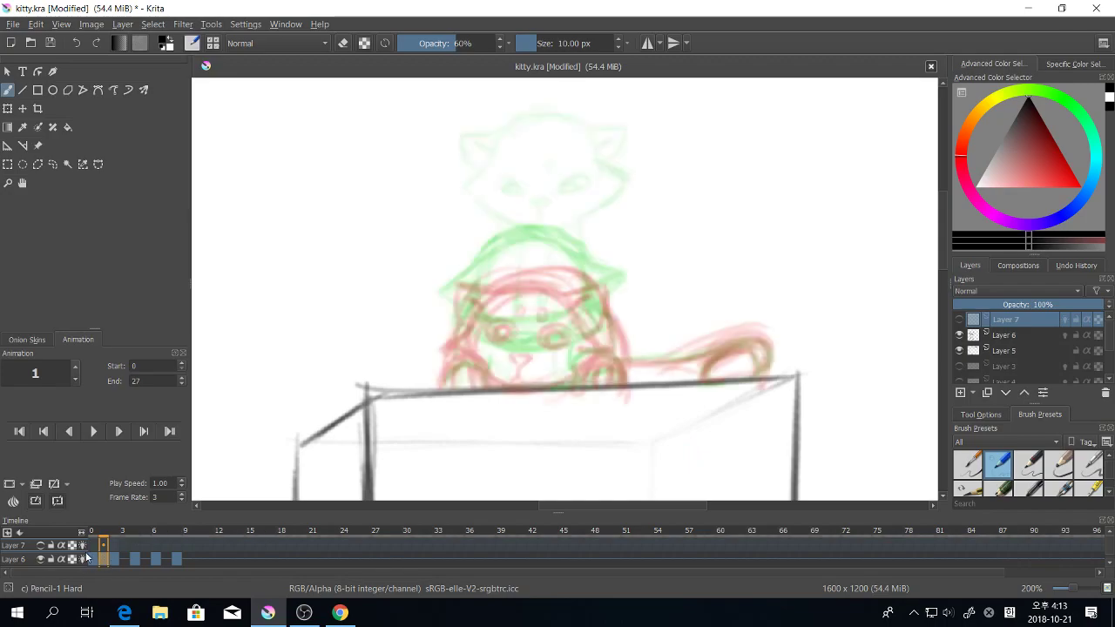
Step: Sketch the cat's round head with pointed cheeks on Layer 6's frame 1, between the two onion-skinned poses
{"action": "scroll", "coordinate": [625, 359], "scroll_direction": "up", "scroll_amount": 2}
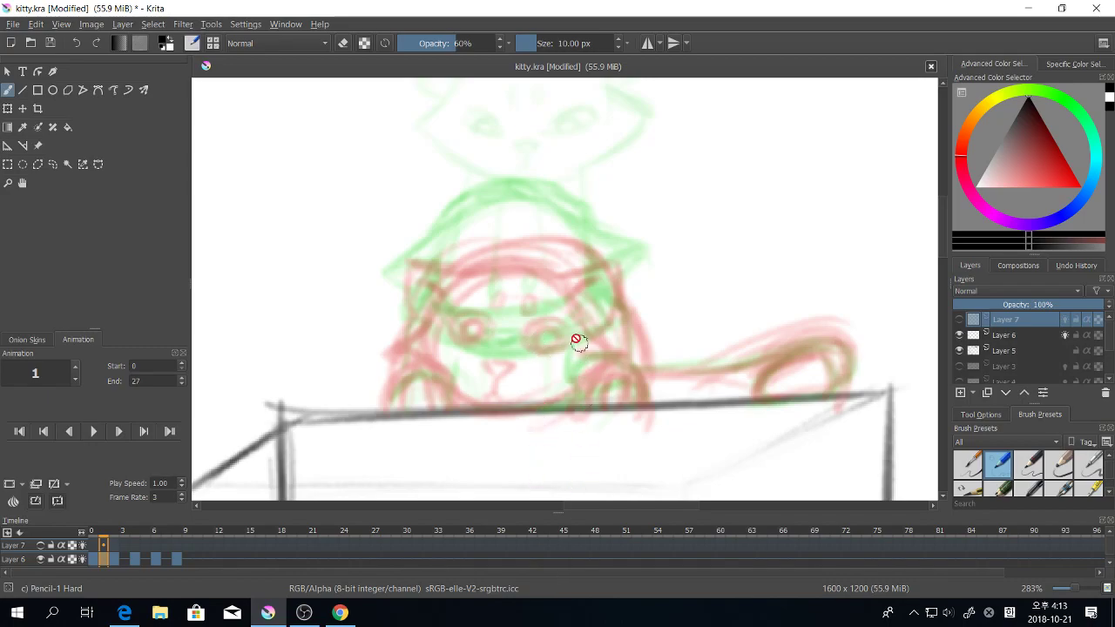
{"action": "left_click", "coordinate": [21, 563]}
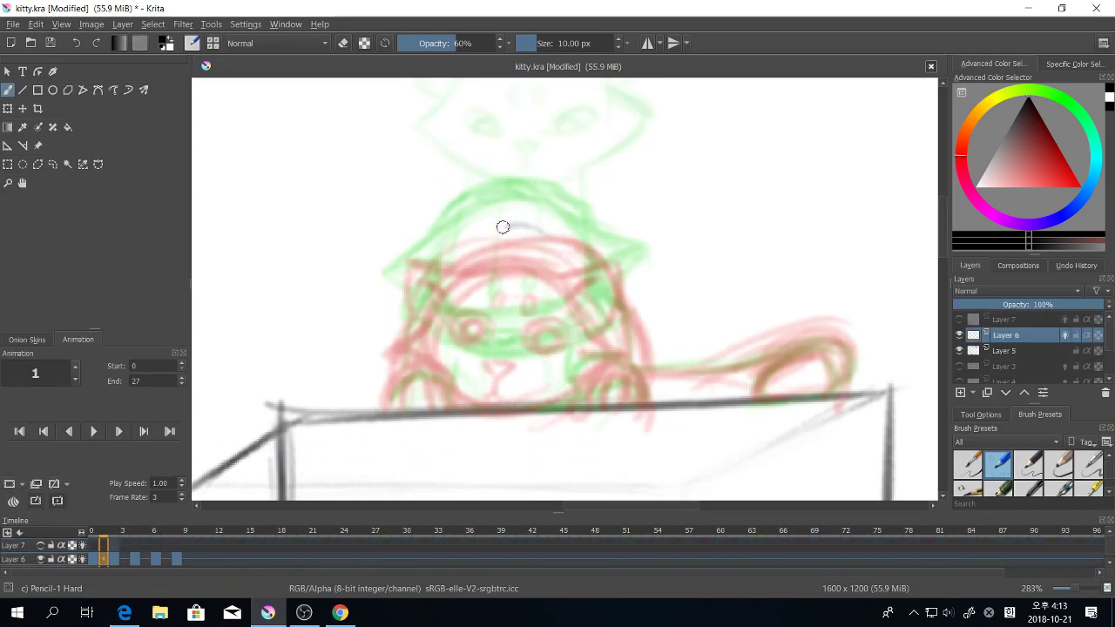
{"action": "mouse_move", "coordinate": [500, 227]}
{"action": "left_mouse_down"}
{"action": "mouse_move", "coordinate": [457, 252]}
{"action": "mouse_move", "coordinate": [435, 284]}
{"action": "mouse_move", "coordinate": [475, 366]}
{"action": "left_mouse_up"}
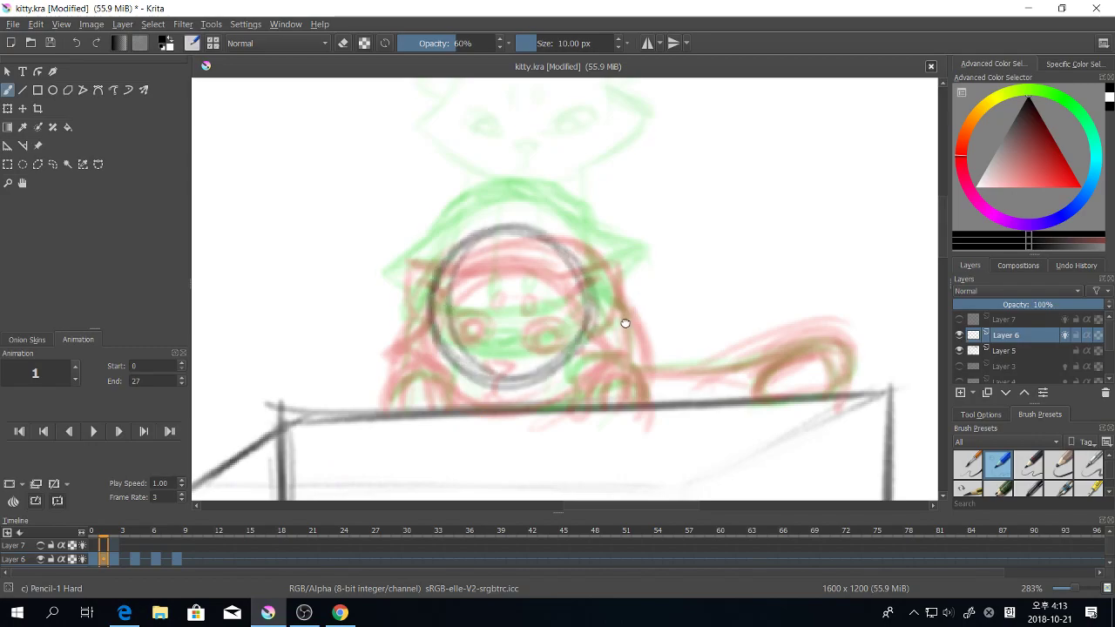
{"action": "left_click_drag", "start_coordinate": [622, 322], "coordinate": [591, 333]}
{"action": "left_click_drag", "start_coordinate": [550, 291], "coordinate": [589, 350]}
{"action": "left_click_drag", "start_coordinate": [458, 378], "coordinate": [540, 375]}
{"action": "left_click_drag", "start_coordinate": [467, 392], "coordinate": [579, 362]}
{"action": "mouse_move", "coordinate": [418, 277]}
{"action": "left_mouse_down"}
{"action": "mouse_move", "coordinate": [378, 319]}
{"action": "mouse_move", "coordinate": [401, 370]}
{"action": "mouse_move", "coordinate": [461, 390]}
{"action": "left_mouse_up"}
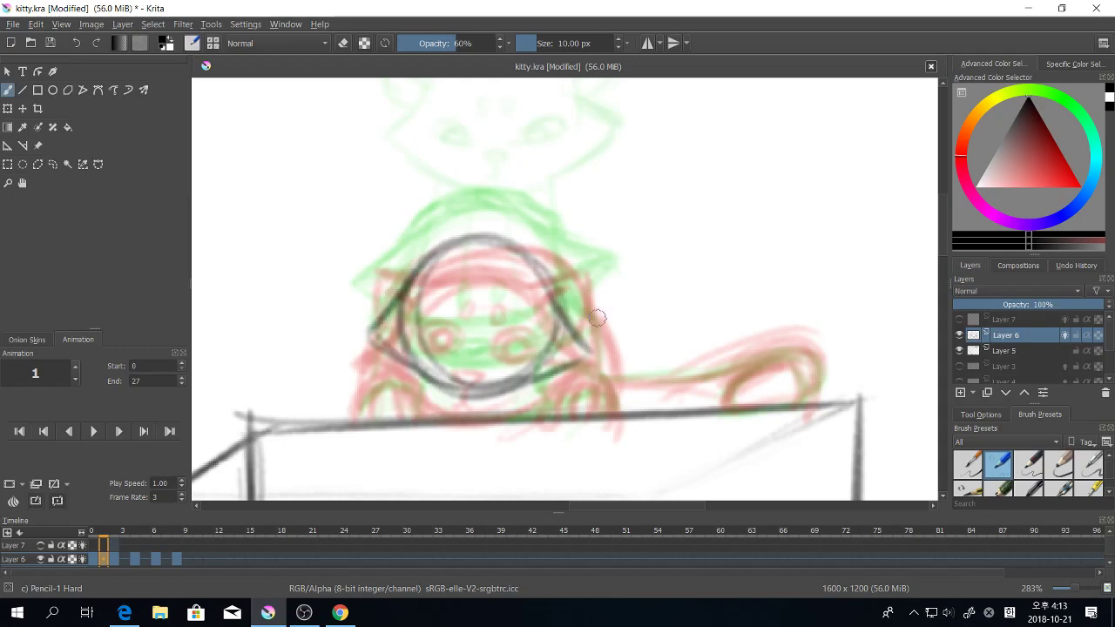
Step: Draw the narrowed eyes, the two forehead marks and both ears on the frame 1 head
{"action": "mouse_move", "coordinate": [486, 338]}
{"action": "left_mouse_down"}
{"action": "mouse_move", "coordinate": [533, 329]}
{"action": "mouse_move", "coordinate": [527, 316]}
{"action": "left_mouse_up"}
{"action": "left_click_drag", "start_coordinate": [424, 320], "coordinate": [508, 336]}
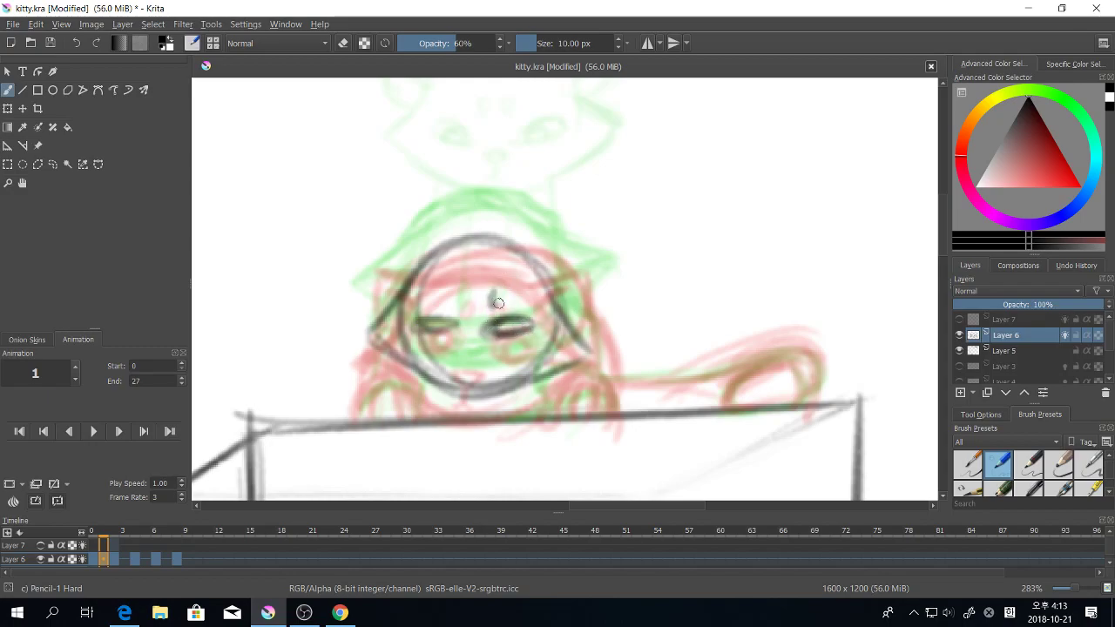
{"action": "left_click_drag", "start_coordinate": [463, 294], "coordinate": [463, 312]}
{"action": "left_click_drag", "start_coordinate": [644, 295], "coordinate": [674, 306]}
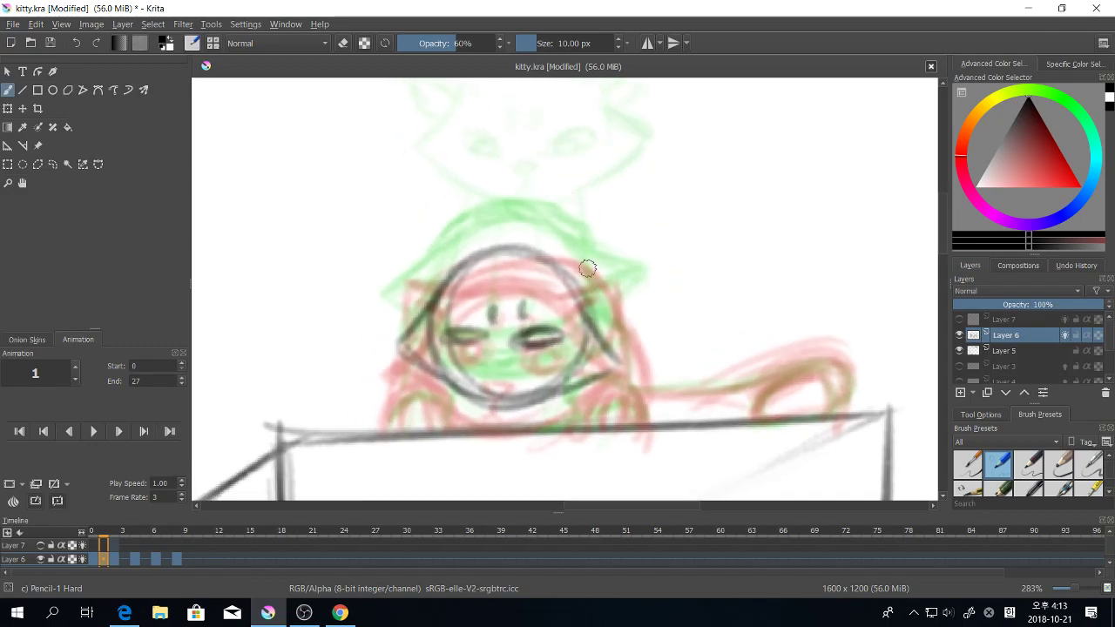
{"action": "mouse_move", "coordinate": [587, 269]}
{"action": "left_mouse_down"}
{"action": "mouse_move", "coordinate": [624, 277]}
{"action": "mouse_move", "coordinate": [578, 276]}
{"action": "mouse_move", "coordinate": [635, 283]}
{"action": "mouse_move", "coordinate": [597, 325]}
{"action": "mouse_move", "coordinate": [622, 304]}
{"action": "mouse_move", "coordinate": [586, 308]}
{"action": "mouse_move", "coordinate": [632, 287]}
{"action": "left_mouse_up"}
{"action": "mouse_move", "coordinate": [426, 297]}
{"action": "left_mouse_down"}
{"action": "mouse_move", "coordinate": [463, 274]}
{"action": "mouse_move", "coordinate": [411, 278]}
{"action": "mouse_move", "coordinate": [404, 315]}
{"action": "left_mouse_up"}
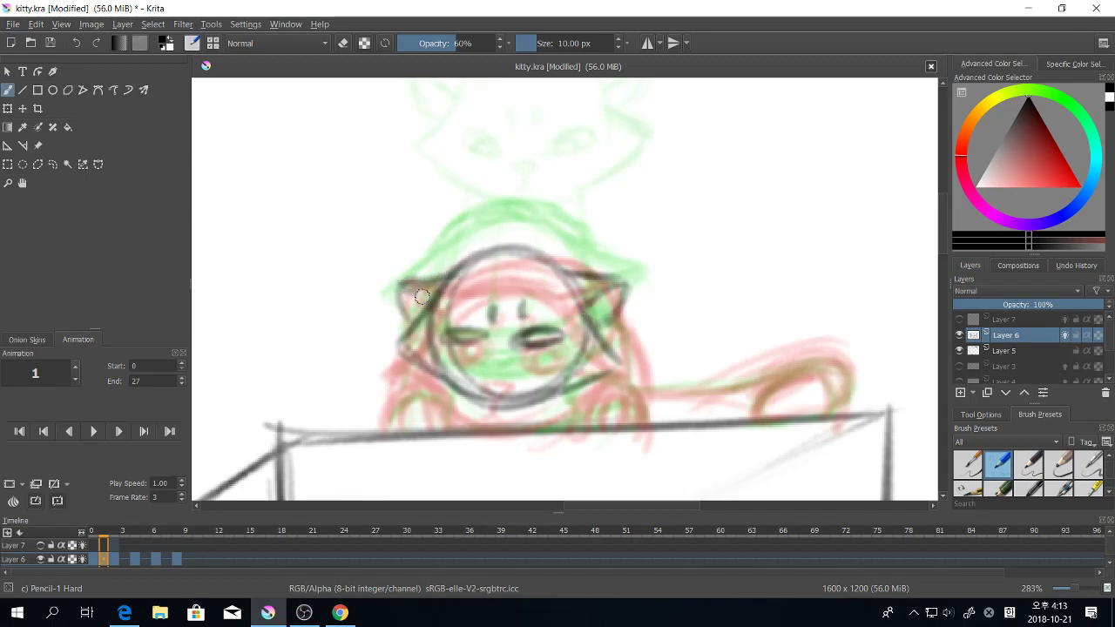
{"action": "left_click_drag", "start_coordinate": [644, 302], "coordinate": [637, 321]}
{"action": "left_click_drag", "start_coordinate": [649, 398], "coordinate": [608, 364]}
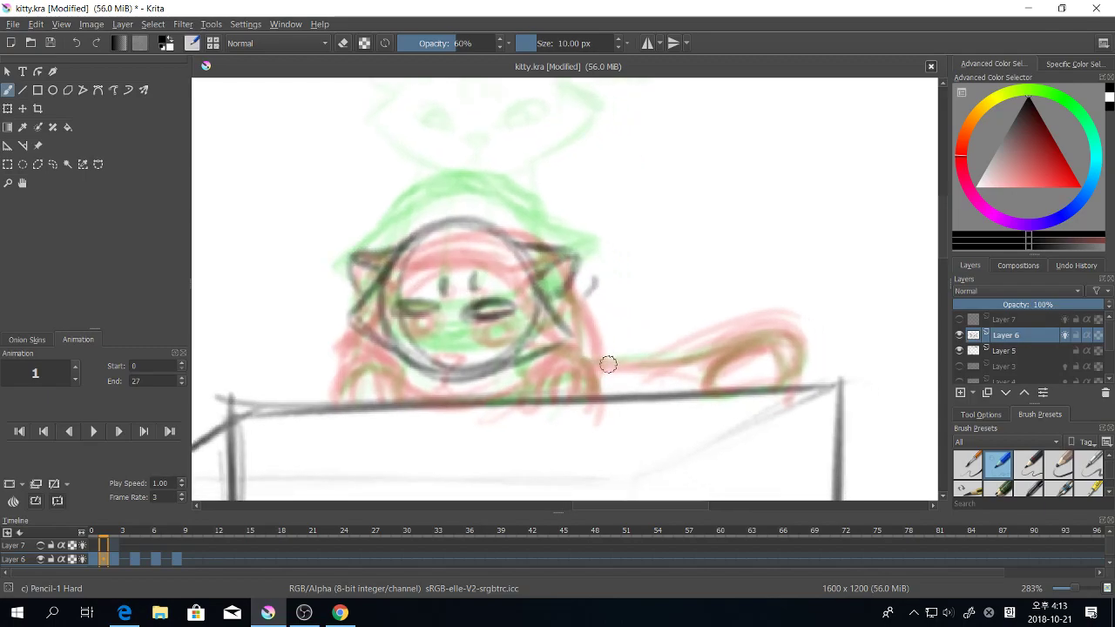
Step: Flip between Layer 6's frame 1 and its neighbouring frames to compare the new head with the adjacent poses
{"action": "left_click", "coordinate": [116, 558]}
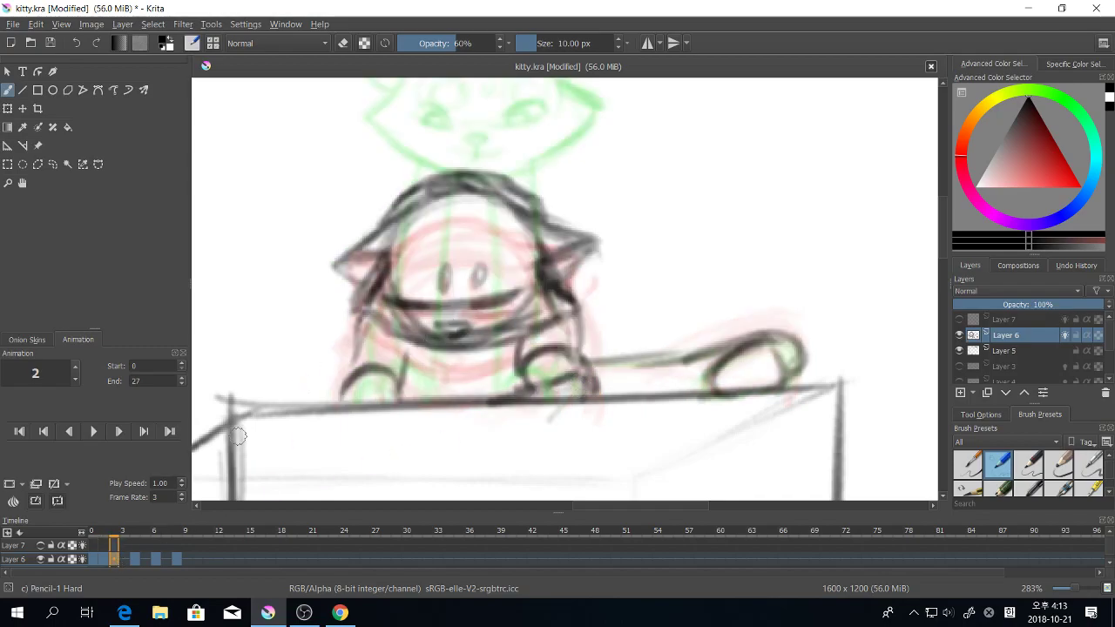
{"action": "left_click", "coordinate": [103, 559]}
{"action": "left_click", "coordinate": [118, 560]}
{"action": "left_click", "coordinate": [104, 559]}
{"action": "left_click", "coordinate": [114, 560]}
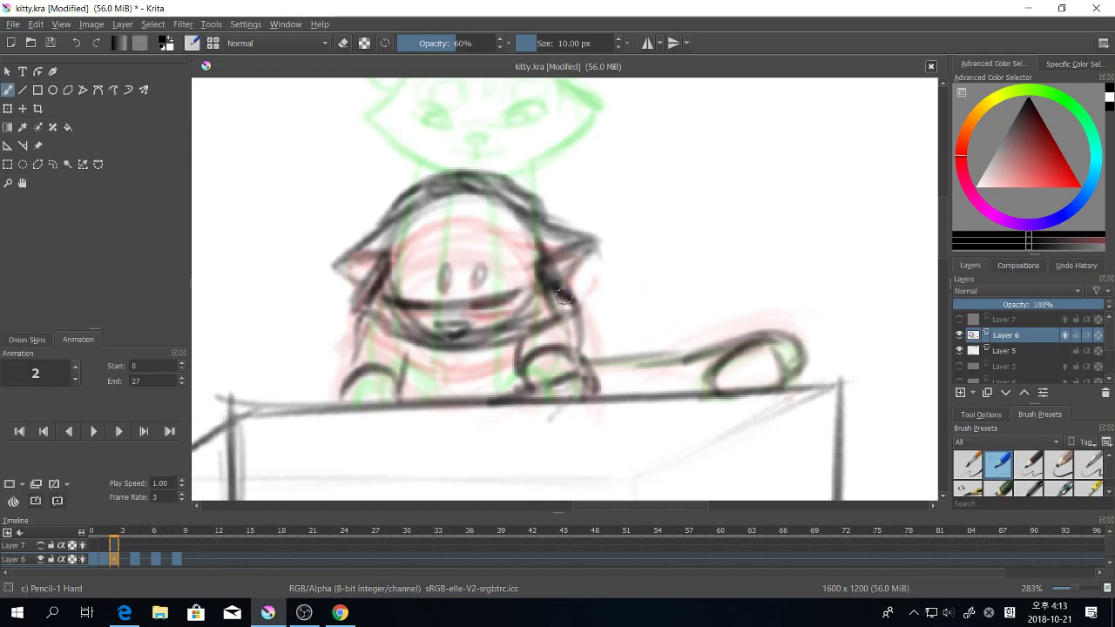
{"action": "left_click", "coordinate": [104, 559]}
{"action": "left_click", "coordinate": [115, 559]}
{"action": "left_click", "coordinate": [105, 560]}
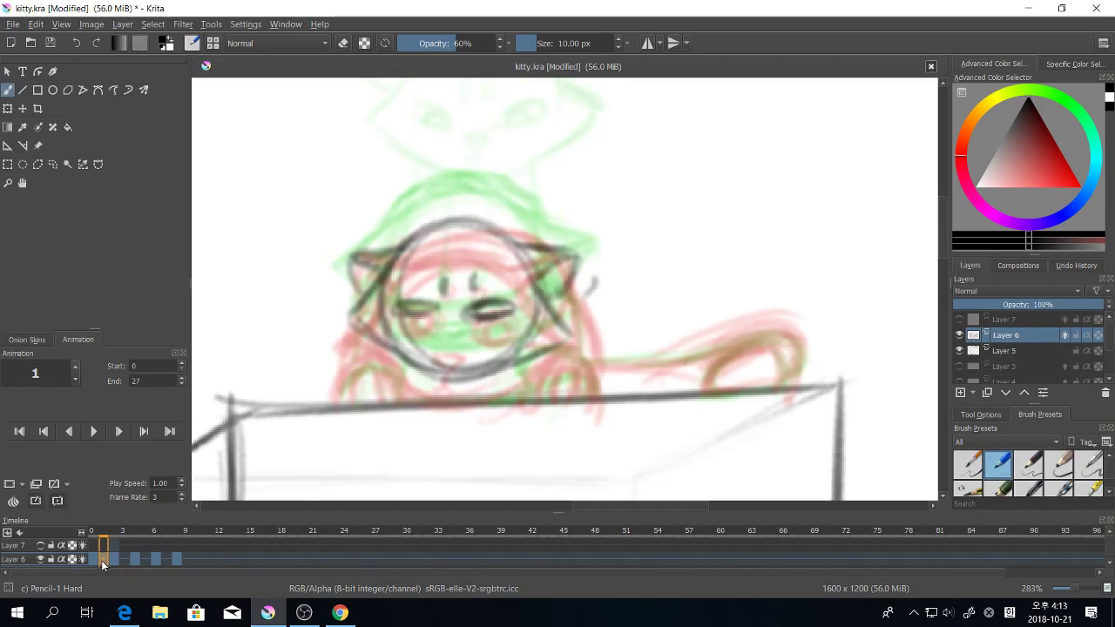
{"action": "left_click", "coordinate": [94, 559]}
{"action": "left_click", "coordinate": [103, 559]}
Step: Draw the two front paws on the box edge and the body's side lines on frame 1
{"action": "mouse_move", "coordinate": [529, 394]}
{"action": "left_mouse_down"}
{"action": "mouse_move", "coordinate": [567, 371]}
{"action": "mouse_move", "coordinate": [585, 391]}
{"action": "mouse_move", "coordinate": [572, 380]}
{"action": "left_mouse_up"}
{"action": "mouse_move", "coordinate": [358, 384]}
{"action": "left_mouse_down"}
{"action": "mouse_move", "coordinate": [373, 373]}
{"action": "mouse_move", "coordinate": [386, 396]}
{"action": "left_mouse_up"}
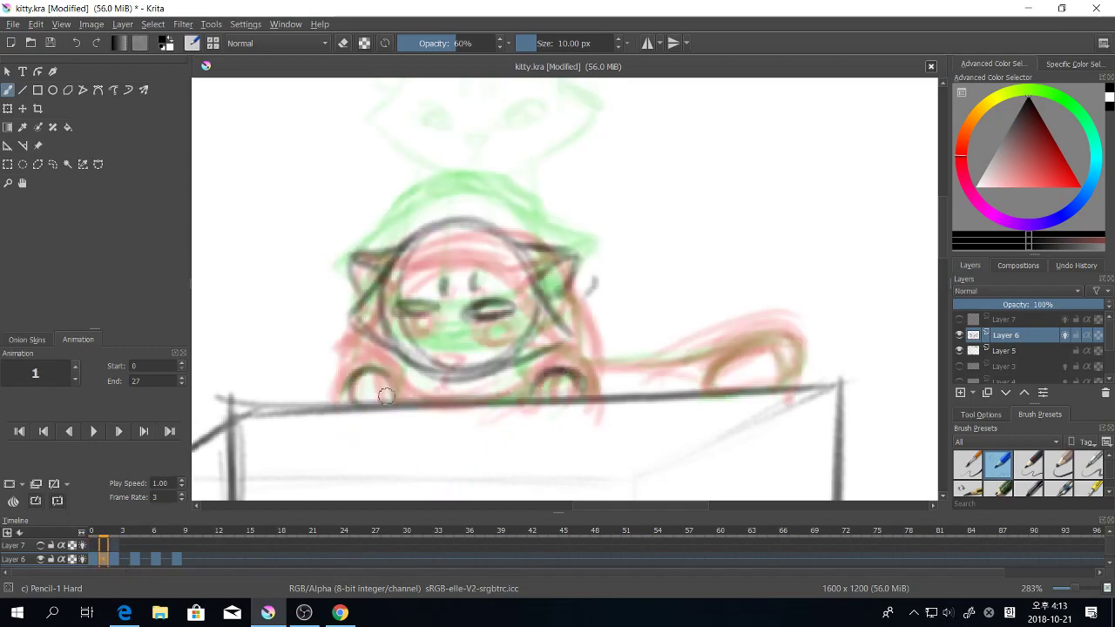
{"action": "left_click_drag", "start_coordinate": [368, 338], "coordinate": [340, 387]}
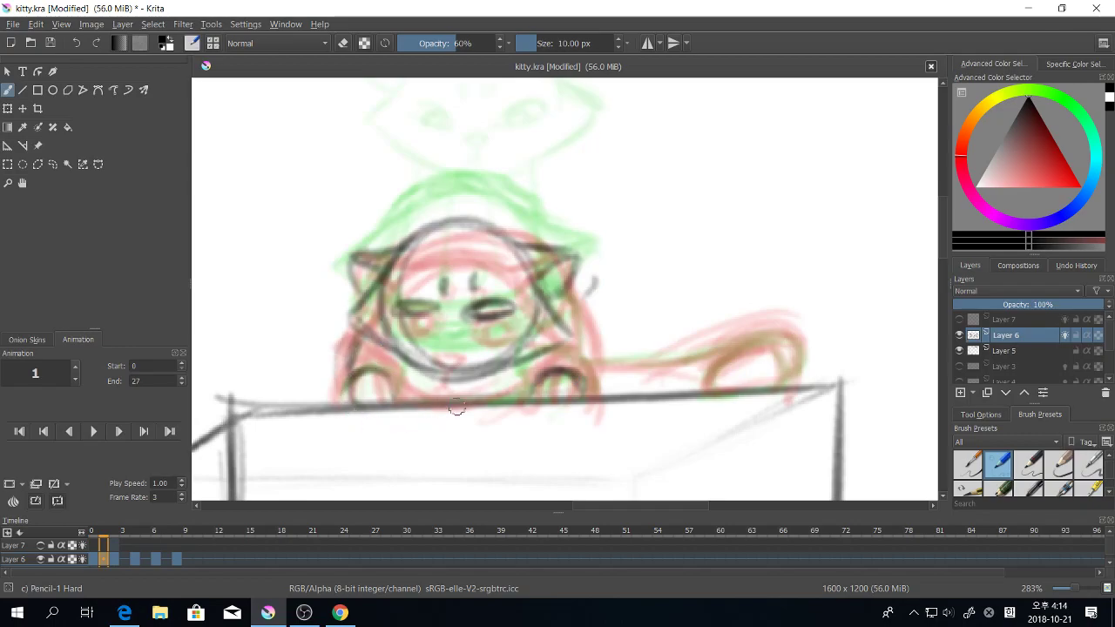
{"action": "left_click_drag", "start_coordinate": [566, 322], "coordinate": [587, 387]}
Step: Draw the tail with its curled tip along the box and add the cat's nose on frame 1
{"action": "left_click_drag", "start_coordinate": [716, 402], "coordinate": [686, 376]}
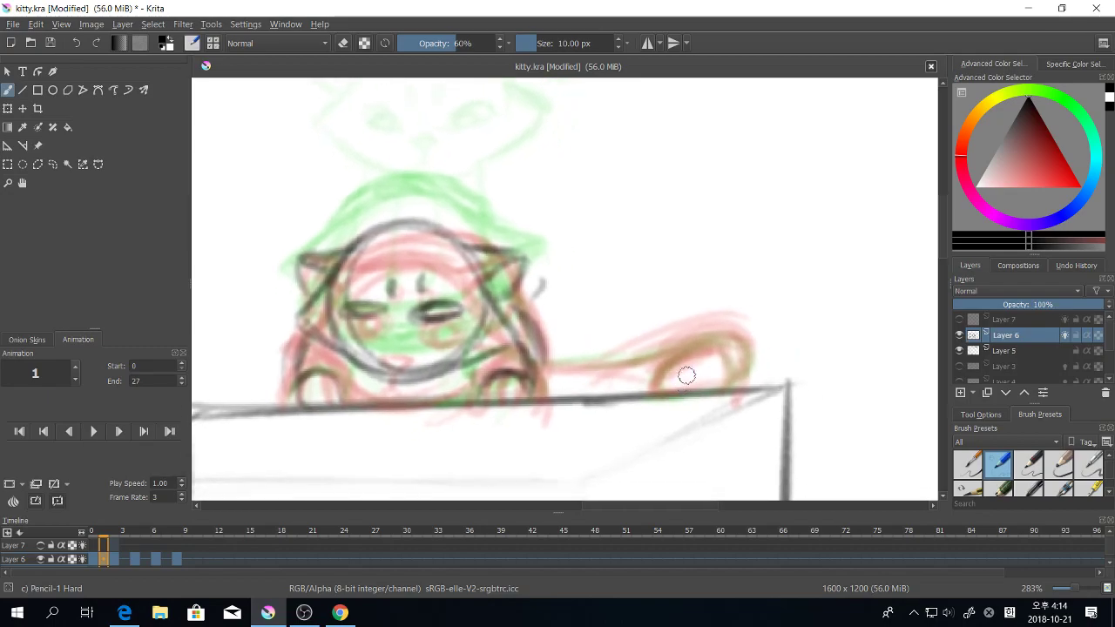
{"action": "mouse_move", "coordinate": [530, 365]}
{"action": "left_mouse_down"}
{"action": "mouse_move", "coordinate": [742, 337]}
{"action": "mouse_move", "coordinate": [668, 376]}
{"action": "mouse_move", "coordinate": [715, 351]}
{"action": "mouse_move", "coordinate": [675, 401]}
{"action": "left_mouse_up"}
{"action": "left_click_drag", "start_coordinate": [721, 350], "coordinate": [738, 389]}
{"action": "mouse_move", "coordinate": [619, 428]}
{"action": "left_mouse_down"}
{"action": "mouse_move", "coordinate": [741, 383]}
{"action": "mouse_move", "coordinate": [717, 463]}
{"action": "left_mouse_up"}
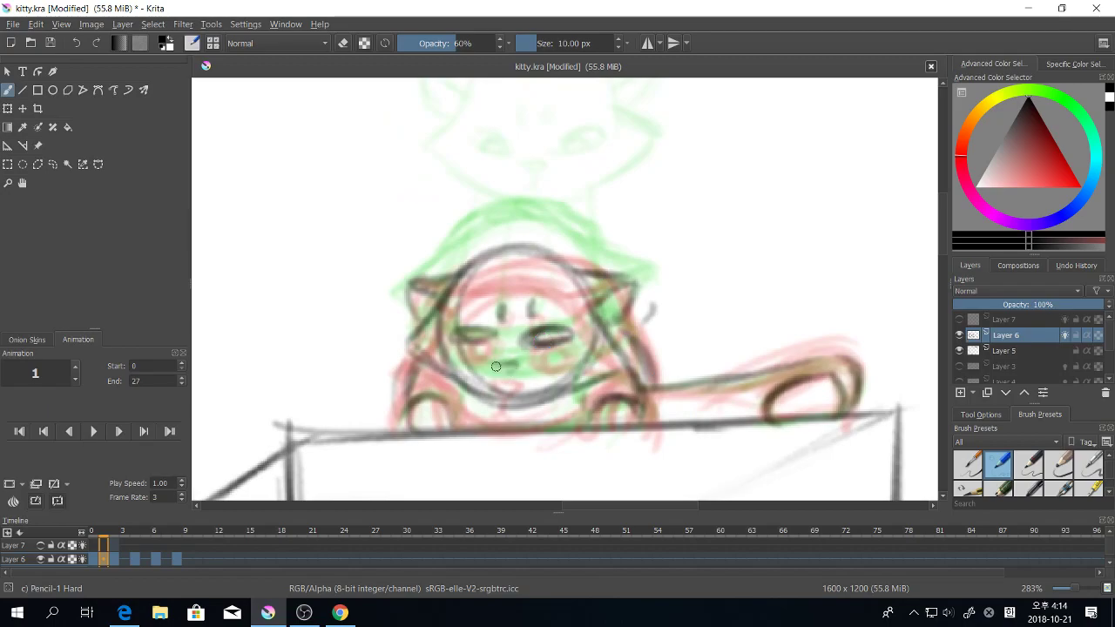
{"action": "left_click_drag", "start_coordinate": [499, 373], "coordinate": [488, 389]}
{"action": "left_click_drag", "start_coordinate": [569, 438], "coordinate": [539, 427]}
Step: Insert a blank frame at frame 3 of Layer 6
{"action": "left_click", "coordinate": [127, 558]}
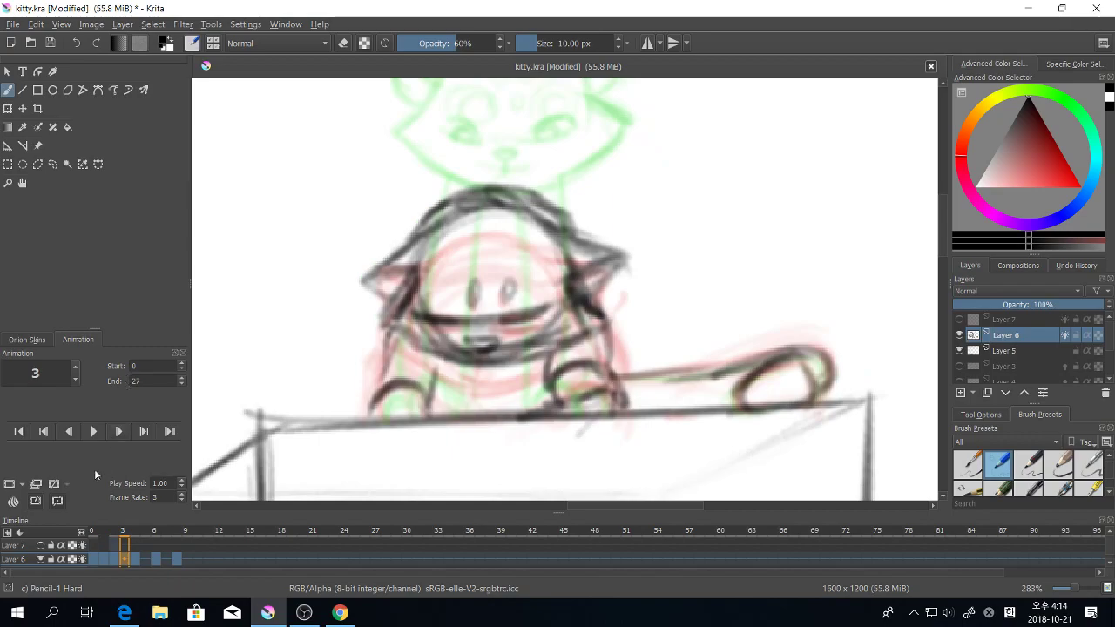
{"action": "left_click", "coordinate": [21, 485]}
{"action": "scroll", "coordinate": [665, 273], "scroll_direction": "up", "scroll_amount": 3}
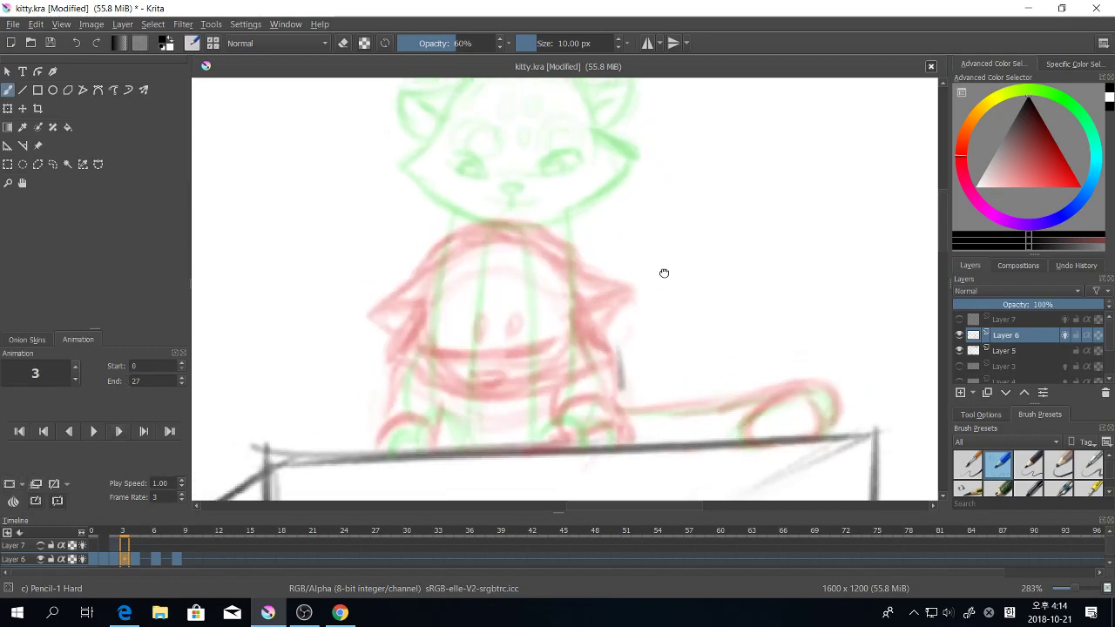
Step: Move Layer 7's frame 2 drawing to frame 3 as a visible reference at 42% opacity
{"action": "left_click", "coordinate": [112, 551]}
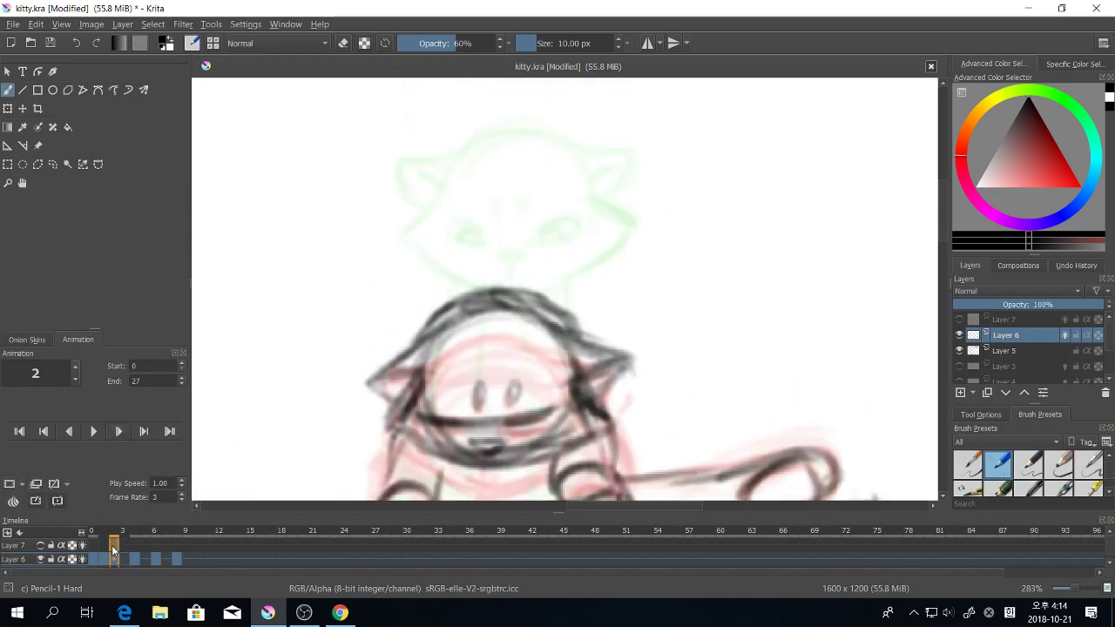
{"action": "left_click", "coordinate": [41, 546]}
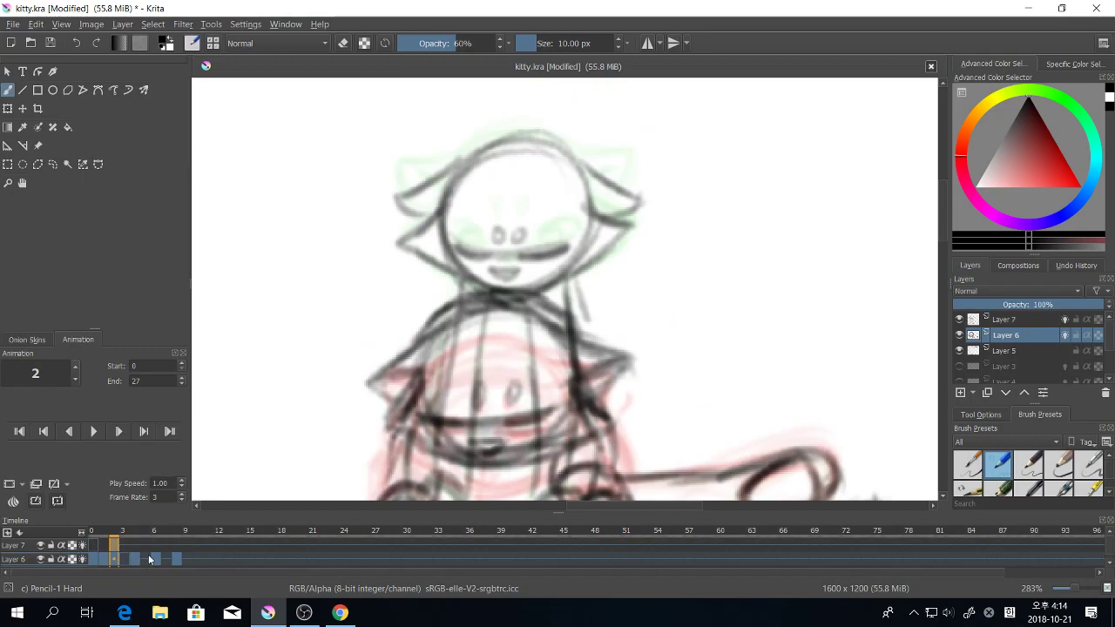
{"action": "mouse_move", "coordinate": [110, 562]}
{"action": "left_mouse_down"}
{"action": "mouse_move", "coordinate": [98, 562]}
{"action": "mouse_move", "coordinate": [140, 561]}
{"action": "mouse_move", "coordinate": [123, 552]}
{"action": "left_mouse_up"}
{"action": "left_click", "coordinate": [34, 551]}
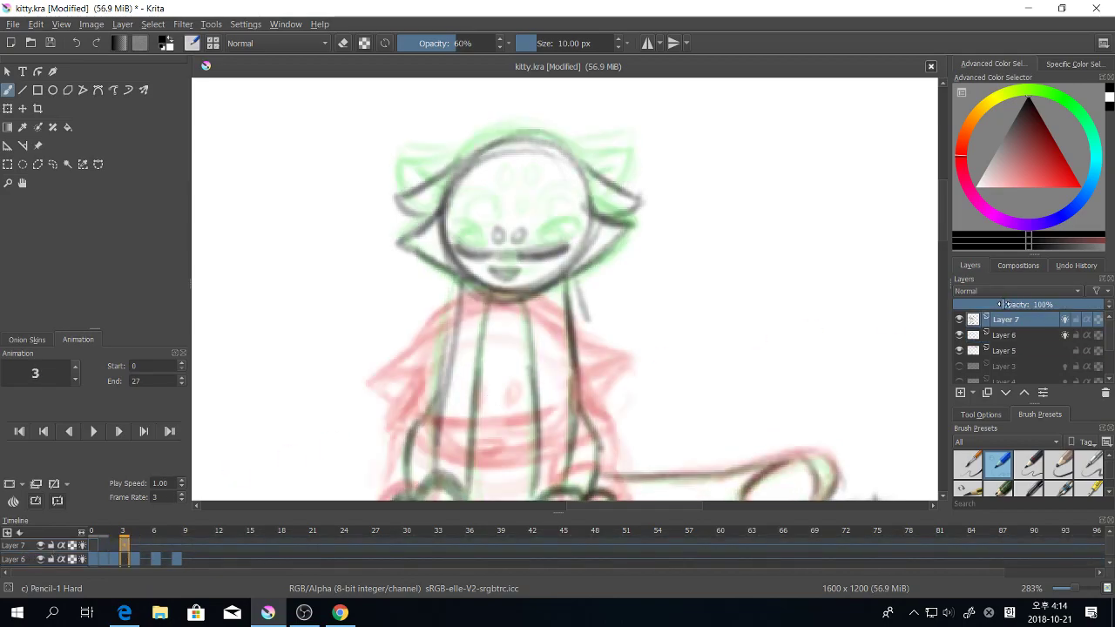
{"action": "left_click", "coordinate": [1002, 304]}
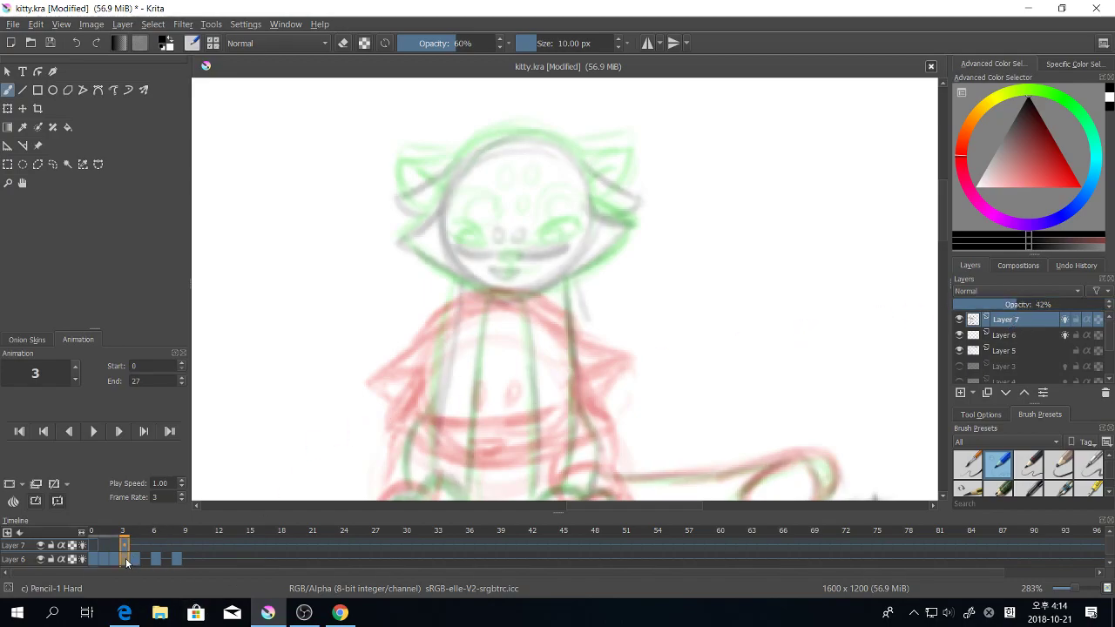
Step: Sketch the cat's head with pointed cheeks on Layer 6's frame 3, slightly below the faded reference head
{"action": "left_click", "coordinate": [25, 559]}
{"action": "left_click_drag", "start_coordinate": [634, 237], "coordinate": [662, 230]}
{"action": "mouse_move", "coordinate": [500, 210]}
{"action": "left_mouse_down"}
{"action": "mouse_move", "coordinate": [547, 343]}
{"action": "mouse_move", "coordinate": [599, 319]}
{"action": "mouse_move", "coordinate": [592, 287]}
{"action": "mouse_move", "coordinate": [610, 254]}
{"action": "mouse_move", "coordinate": [569, 205]}
{"action": "mouse_move", "coordinate": [476, 234]}
{"action": "mouse_move", "coordinate": [549, 334]}
{"action": "left_mouse_up"}
{"action": "key", "text": "ctrl+z"}
{"action": "mouse_move", "coordinate": [612, 253]}
{"action": "left_mouse_down"}
{"action": "mouse_move", "coordinate": [619, 291]}
{"action": "mouse_move", "coordinate": [640, 306]}
{"action": "left_mouse_up"}
{"action": "left_click_drag", "start_coordinate": [540, 337], "coordinate": [636, 321]}
{"action": "left_click_drag", "start_coordinate": [613, 250], "coordinate": [655, 310]}
{"action": "mouse_move", "coordinate": [476, 242]}
{"action": "left_mouse_down"}
{"action": "mouse_move", "coordinate": [438, 301]}
{"action": "mouse_move", "coordinate": [507, 326]}
{"action": "mouse_move", "coordinate": [464, 324]}
{"action": "mouse_move", "coordinate": [569, 348]}
{"action": "mouse_move", "coordinate": [529, 348]}
{"action": "mouse_move", "coordinate": [554, 341]}
{"action": "mouse_move", "coordinate": [574, 302]}
{"action": "mouse_move", "coordinate": [547, 306]}
{"action": "mouse_move", "coordinate": [588, 306]}
{"action": "left_mouse_up"}
Step: Add the nose and both ears to the cat's head on Layer 6's frame 3
{"action": "mouse_move", "coordinate": [480, 298]}
{"action": "left_mouse_down"}
{"action": "mouse_move", "coordinate": [521, 296]}
{"action": "mouse_move", "coordinate": [485, 300]}
{"action": "mouse_move", "coordinate": [527, 279]}
{"action": "left_mouse_up"}
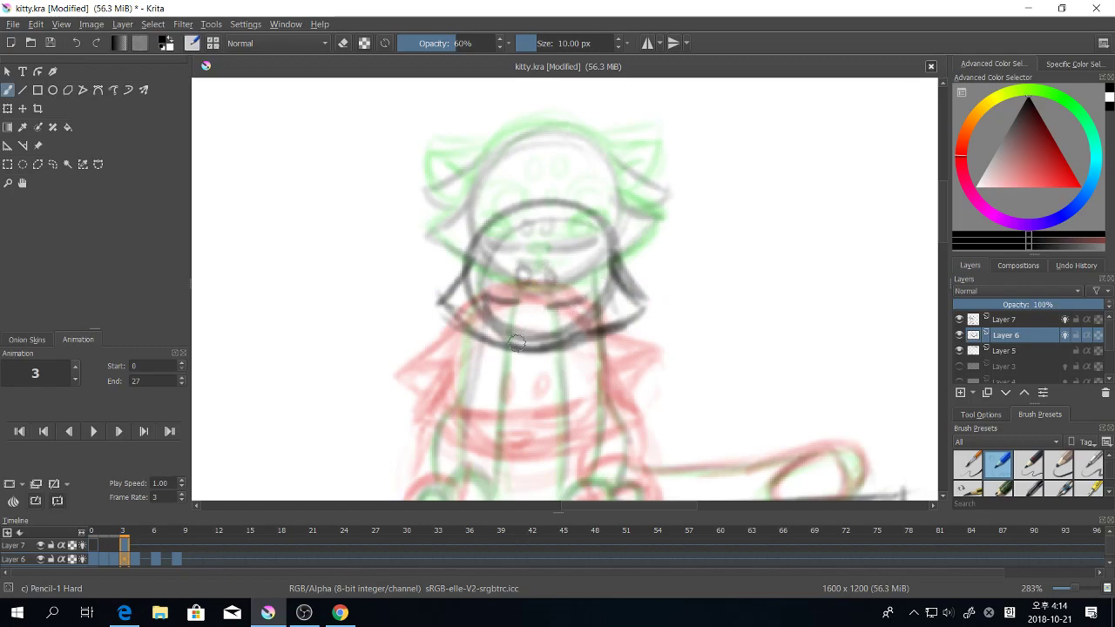
{"action": "left_click_drag", "start_coordinate": [520, 319], "coordinate": [543, 319]}
{"action": "left_click_drag", "start_coordinate": [473, 233], "coordinate": [426, 260]}
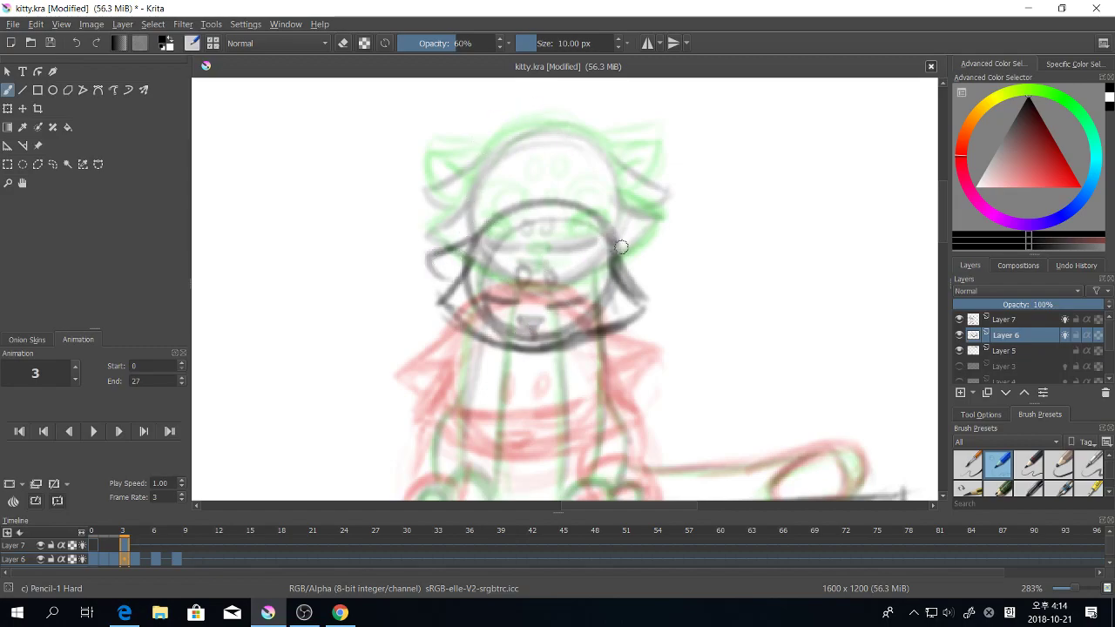
{"action": "mouse_move", "coordinate": [621, 246]}
{"action": "left_mouse_down"}
{"action": "mouse_move", "coordinate": [647, 251]}
{"action": "mouse_move", "coordinate": [620, 284]}
{"action": "mouse_move", "coordinate": [649, 262]}
{"action": "mouse_move", "coordinate": [655, 292]}
{"action": "left_mouse_up"}
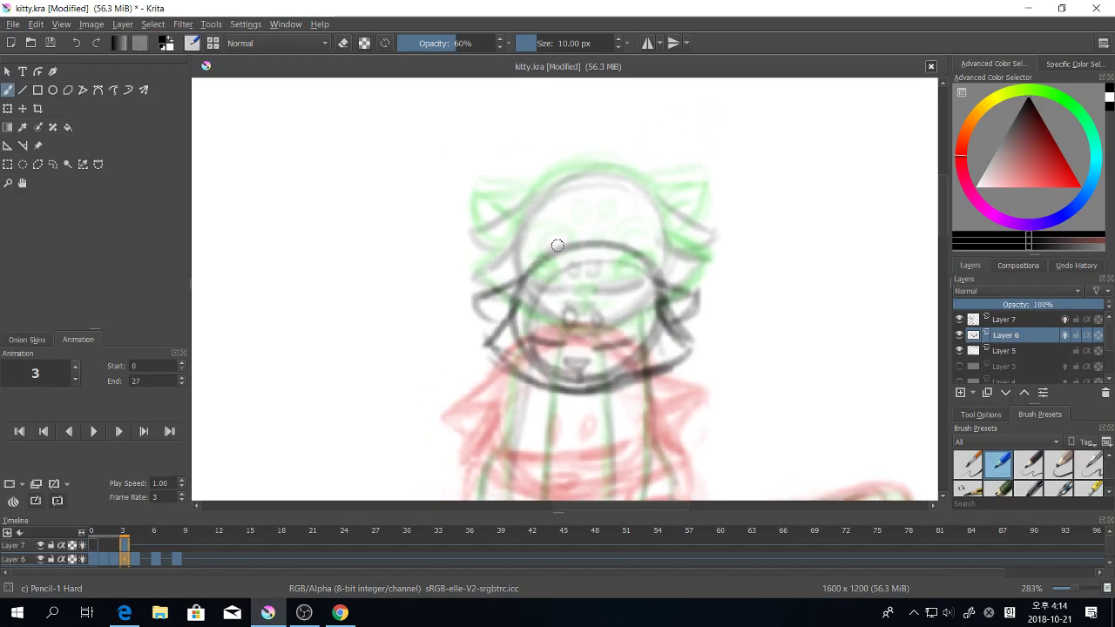
Step: Sketch the left side of the cat's body on frame 3 with the raised left front paw, and the right front paw on the box
{"action": "scroll", "coordinate": [575, 261], "scroll_direction": "down", "scroll_amount": 5}
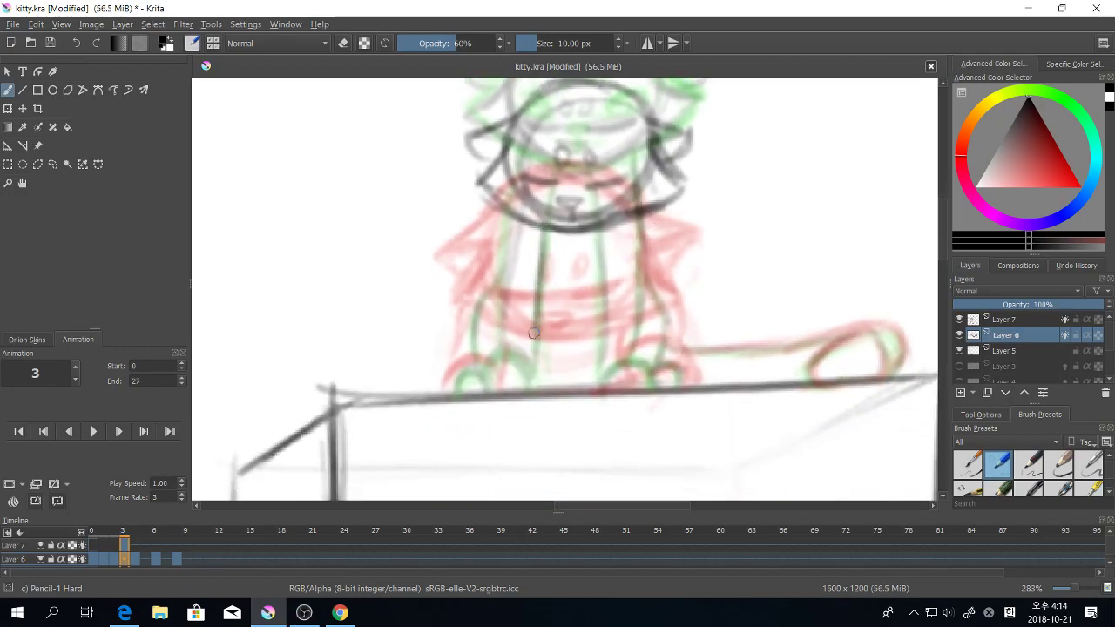
{"action": "left_click_drag", "start_coordinate": [538, 242], "coordinate": [535, 366]}
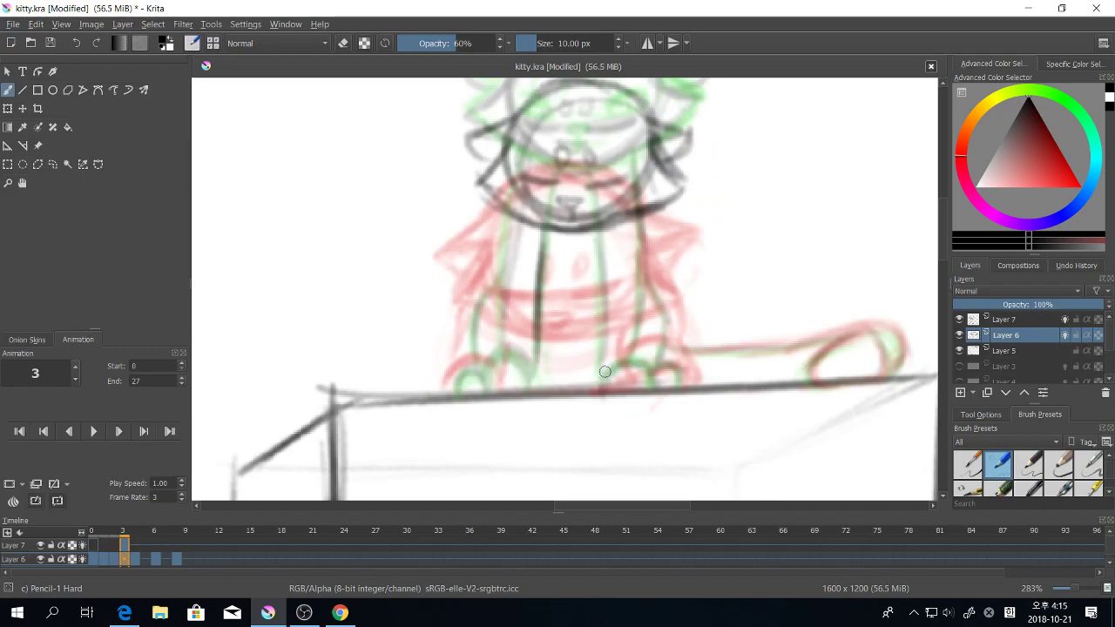
{"action": "mouse_move", "coordinate": [604, 378]}
{"action": "left_mouse_down"}
{"action": "mouse_move", "coordinate": [643, 367]}
{"action": "mouse_move", "coordinate": [651, 391]}
{"action": "left_mouse_up"}
{"action": "left_click_drag", "start_coordinate": [631, 361], "coordinate": [604, 383]}
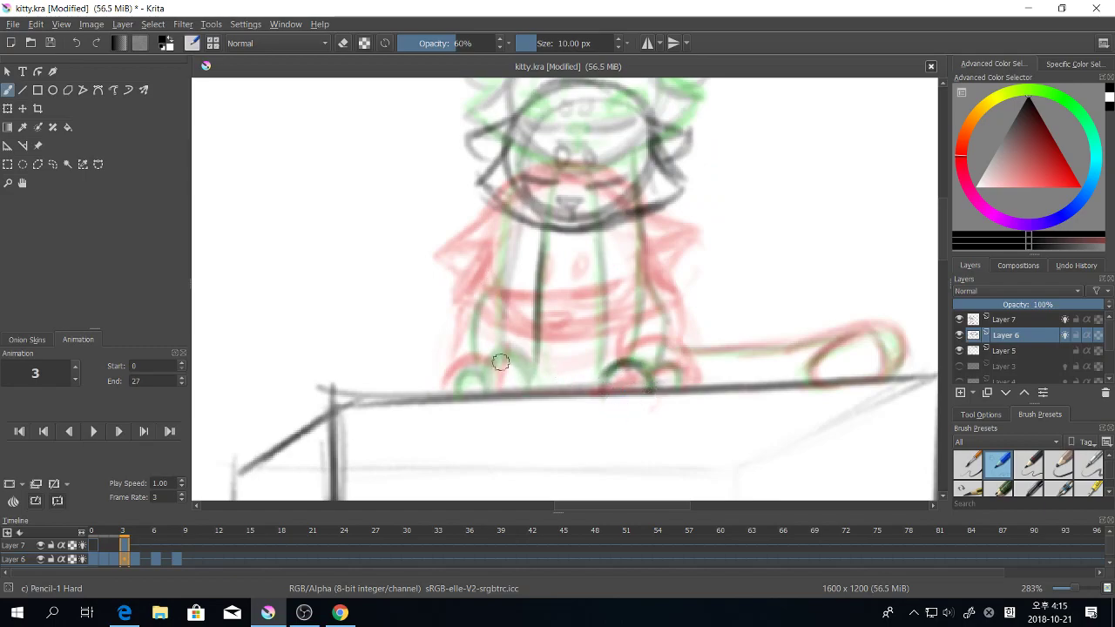
{"action": "mouse_move", "coordinate": [476, 342]}
{"action": "left_mouse_down"}
{"action": "mouse_move", "coordinate": [492, 322]}
{"action": "mouse_move", "coordinate": [475, 348]}
{"action": "mouse_move", "coordinate": [520, 341]}
{"action": "left_mouse_up"}
{"action": "mouse_move", "coordinate": [508, 225]}
{"action": "left_mouse_down"}
{"action": "mouse_move", "coordinate": [506, 274]}
{"action": "mouse_move", "coordinate": [474, 326]}
{"action": "left_mouse_up"}
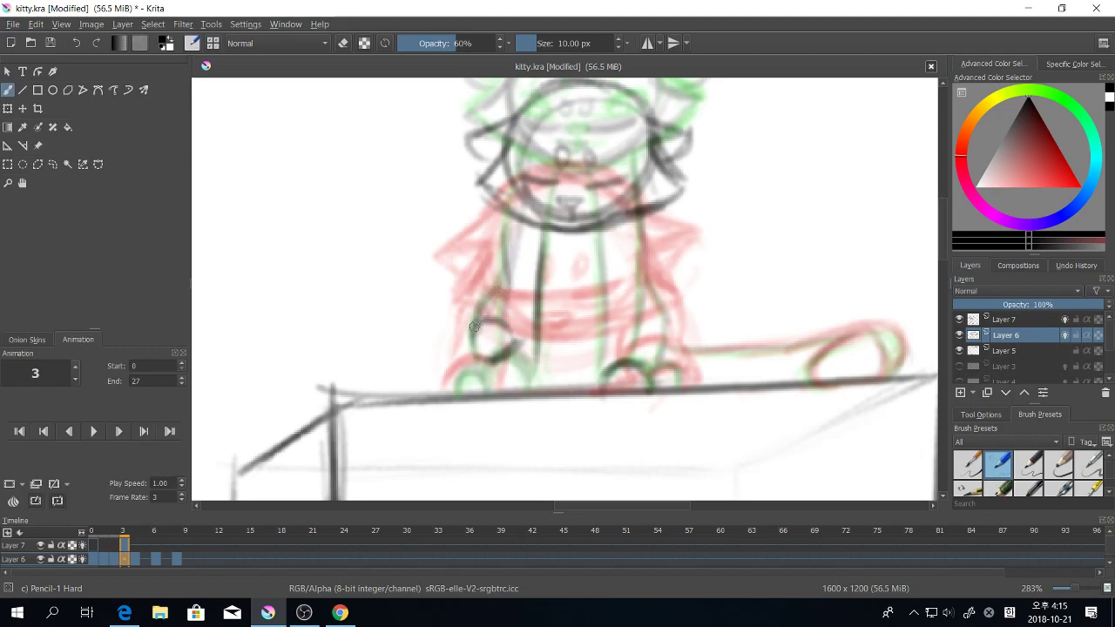
{"action": "mouse_move", "coordinate": [504, 287]}
{"action": "left_mouse_down"}
{"action": "mouse_move", "coordinate": [501, 332]}
{"action": "mouse_move", "coordinate": [518, 308]}
{"action": "mouse_move", "coordinate": [521, 266]}
{"action": "left_mouse_up"}
Step: Draw the right side of the body, the right front leg lines and both hind paws on frame 3
{"action": "left_click_drag", "start_coordinate": [642, 219], "coordinate": [641, 345]}
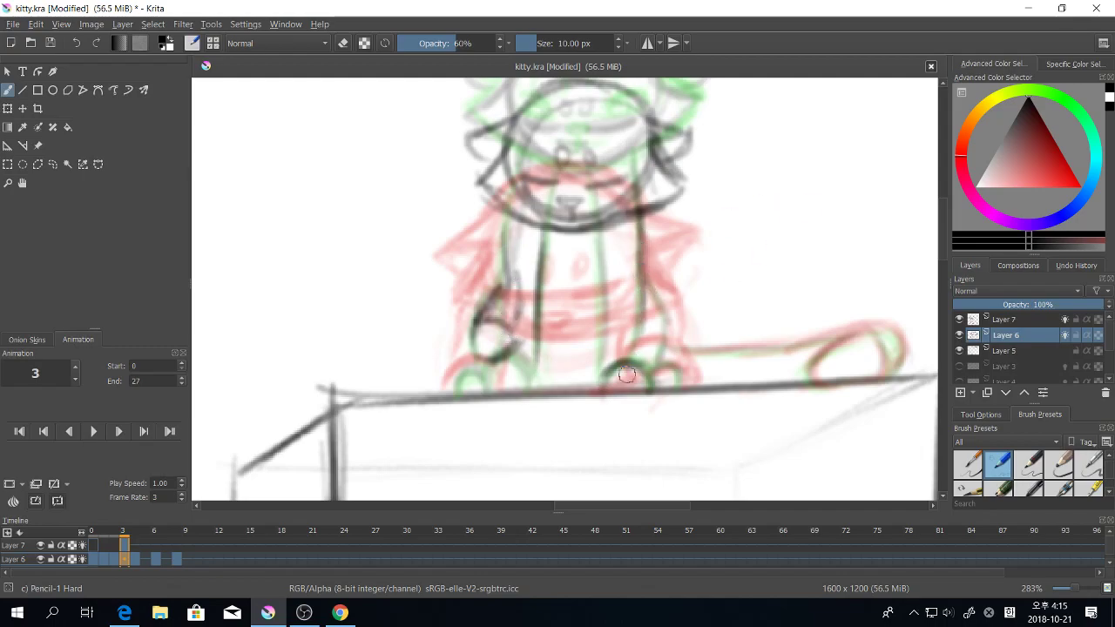
{"action": "left_click_drag", "start_coordinate": [636, 252], "coordinate": [634, 345]}
{"action": "left_click_drag", "start_coordinate": [590, 243], "coordinate": [597, 346]}
{"action": "left_click_drag", "start_coordinate": [596, 265], "coordinate": [595, 345]}
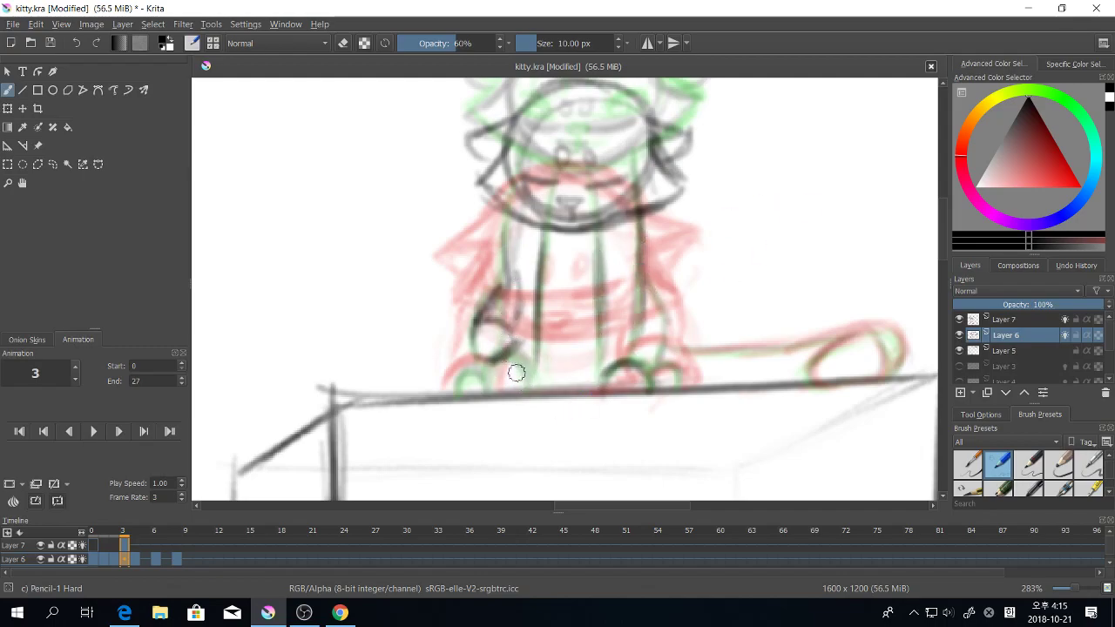
{"action": "mouse_move", "coordinate": [517, 373]}
{"action": "left_mouse_down"}
{"action": "mouse_move", "coordinate": [482, 392]}
{"action": "mouse_move", "coordinate": [480, 375]}
{"action": "mouse_move", "coordinate": [469, 397]}
{"action": "mouse_move", "coordinate": [488, 376]}
{"action": "left_mouse_up"}
{"action": "mouse_move", "coordinate": [662, 309]}
{"action": "left_mouse_down"}
{"action": "mouse_move", "coordinate": [658, 355]}
{"action": "mouse_move", "coordinate": [677, 387]}
{"action": "left_mouse_up"}
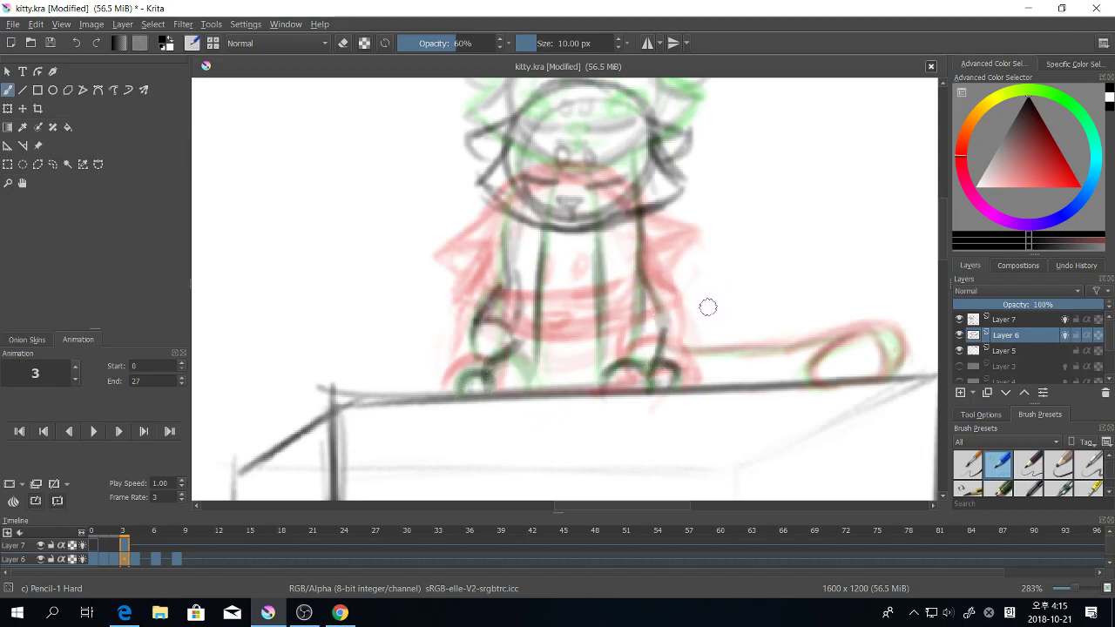
Step: Draw the tail with its curled tip along the top of the box on frame 3
{"action": "left_click_drag", "start_coordinate": [766, 316], "coordinate": [682, 320]}
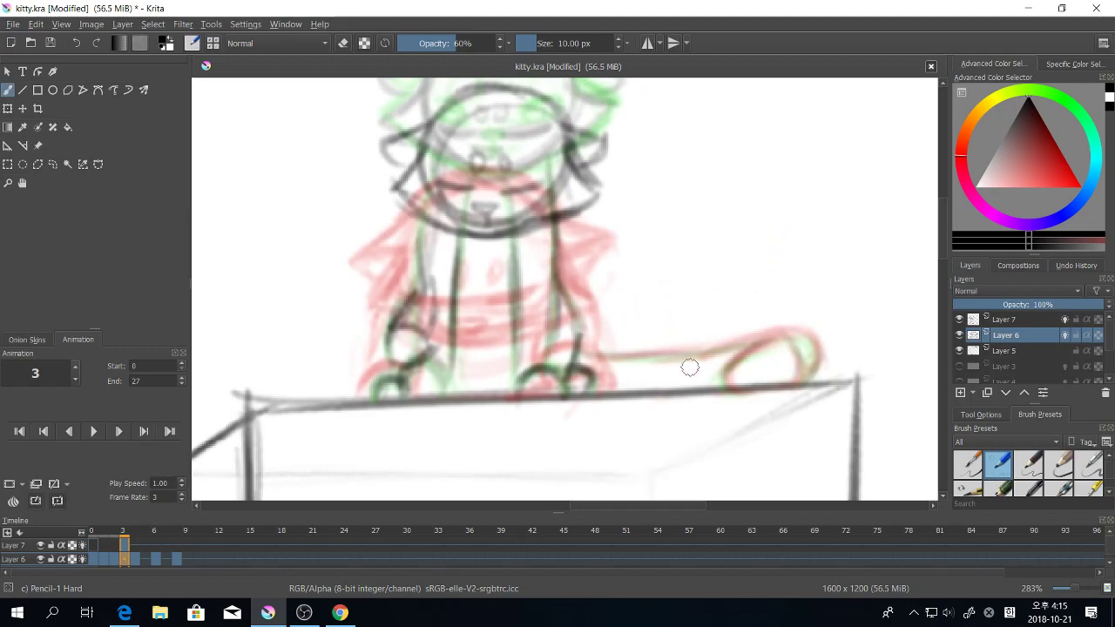
{"action": "mouse_move", "coordinate": [581, 359]}
{"action": "left_mouse_down"}
{"action": "mouse_move", "coordinate": [695, 352]}
{"action": "mouse_move", "coordinate": [795, 328]}
{"action": "mouse_move", "coordinate": [819, 345]}
{"action": "mouse_move", "coordinate": [817, 373]}
{"action": "left_mouse_up"}
{"action": "mouse_move", "coordinate": [780, 336]}
{"action": "left_mouse_down"}
{"action": "mouse_move", "coordinate": [803, 382]}
{"action": "mouse_move", "coordinate": [725, 390]}
{"action": "mouse_move", "coordinate": [790, 411]}
{"action": "mouse_move", "coordinate": [793, 430]}
{"action": "left_mouse_up"}
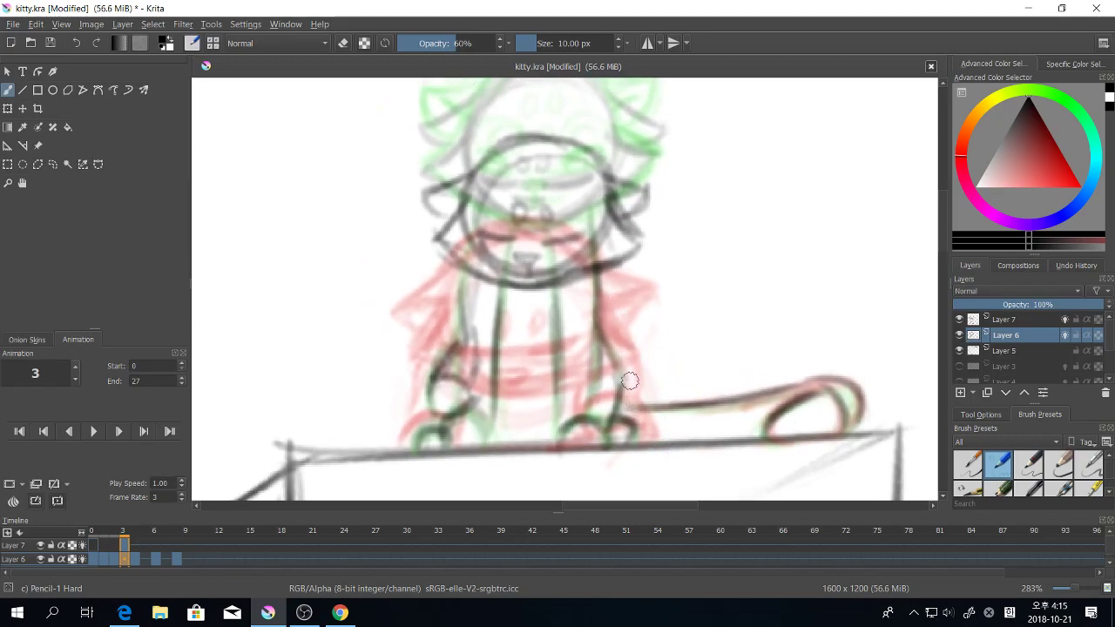
Step: Strengthen the left body outline on frame 3 and extend the inner leg line down to the box
{"action": "mouse_move", "coordinate": [639, 278]}
{"action": "left_mouse_down"}
{"action": "mouse_move", "coordinate": [650, 347]}
{"action": "mouse_move", "coordinate": [651, 315]}
{"action": "mouse_move", "coordinate": [629, 302]}
{"action": "left_mouse_up"}
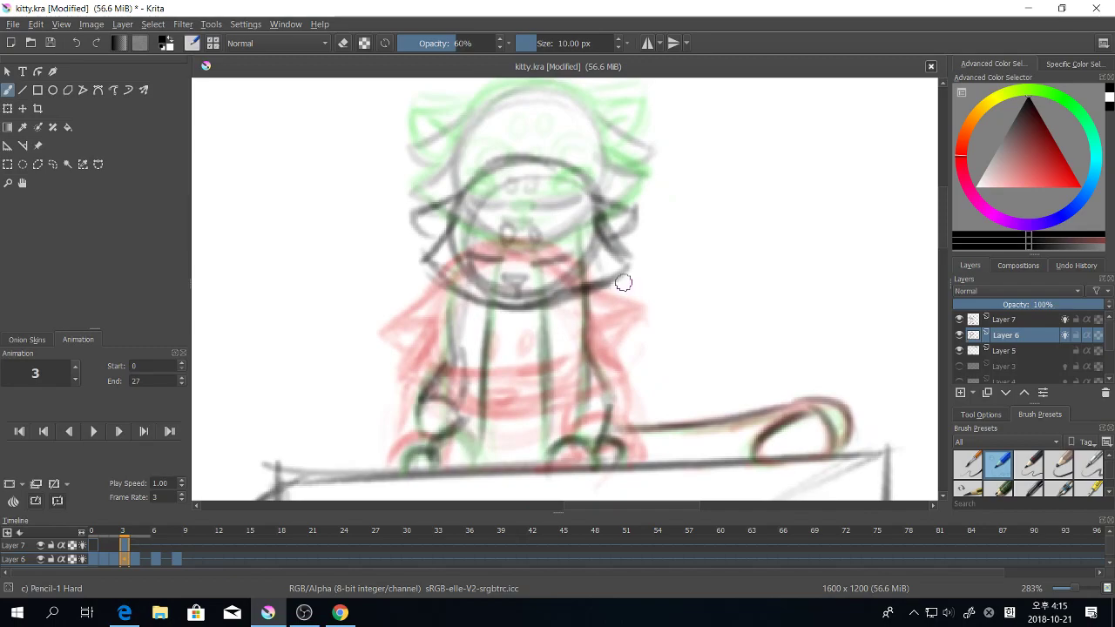
{"action": "mouse_move", "coordinate": [450, 293]}
{"action": "left_mouse_down"}
{"action": "mouse_move", "coordinate": [449, 349]}
{"action": "mouse_move", "coordinate": [433, 379]}
{"action": "left_mouse_up"}
{"action": "left_click_drag", "start_coordinate": [457, 351], "coordinate": [459, 403]}
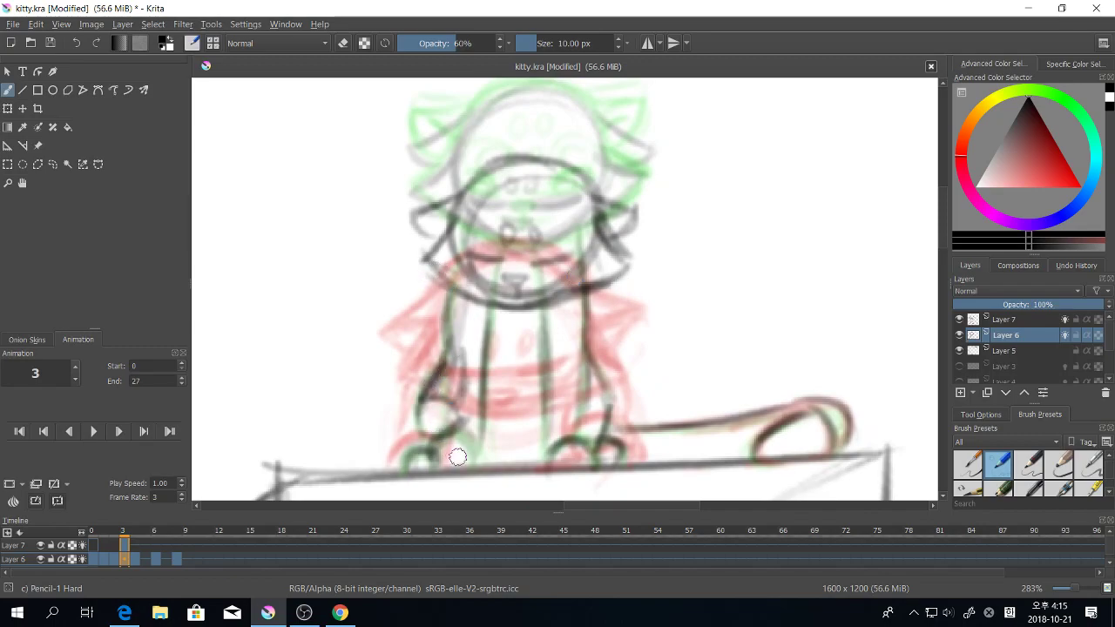
{"action": "left_click_drag", "start_coordinate": [475, 482], "coordinate": [510, 410]}
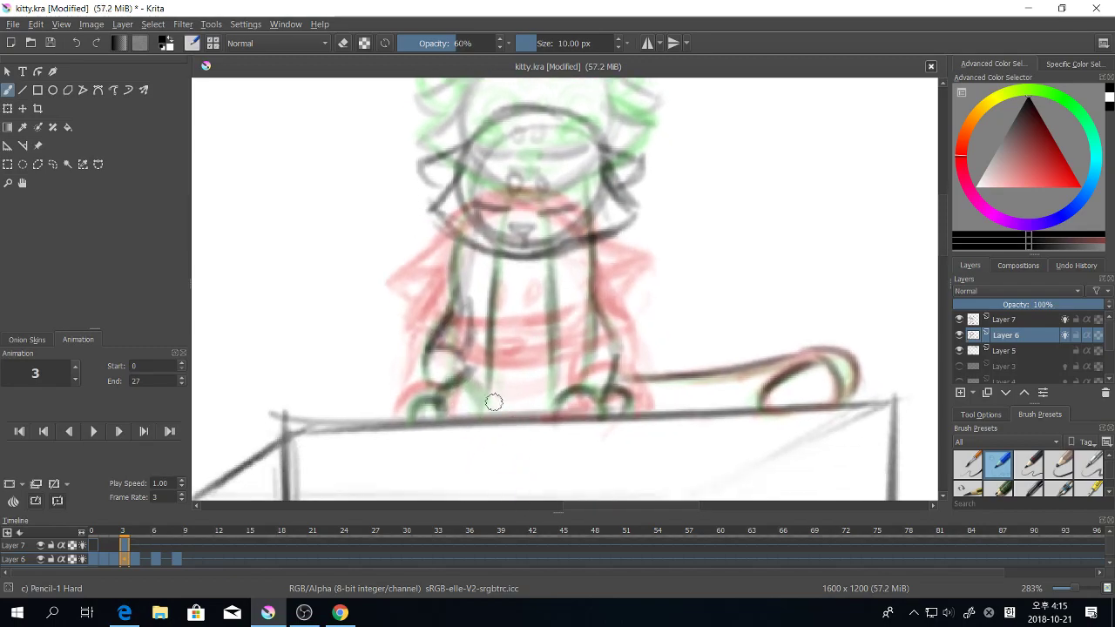
{"action": "left_click_drag", "start_coordinate": [489, 373], "coordinate": [488, 415]}
{"action": "mouse_move", "coordinate": [551, 357]}
{"action": "left_mouse_down"}
{"action": "mouse_move", "coordinate": [553, 401]}
{"action": "mouse_move", "coordinate": [496, 446]}
{"action": "left_mouse_up"}
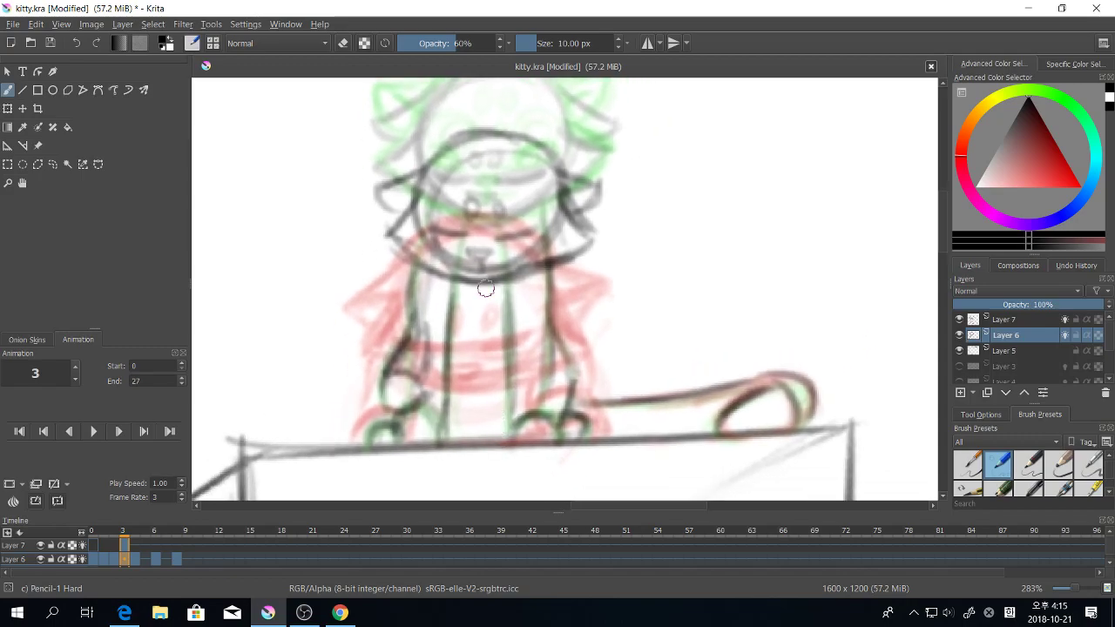
Step: Hide the Layer 7 reference and check the neighbouring drawings on frames 3 and 4 of Layer 6
{"action": "left_click", "coordinate": [136, 559]}
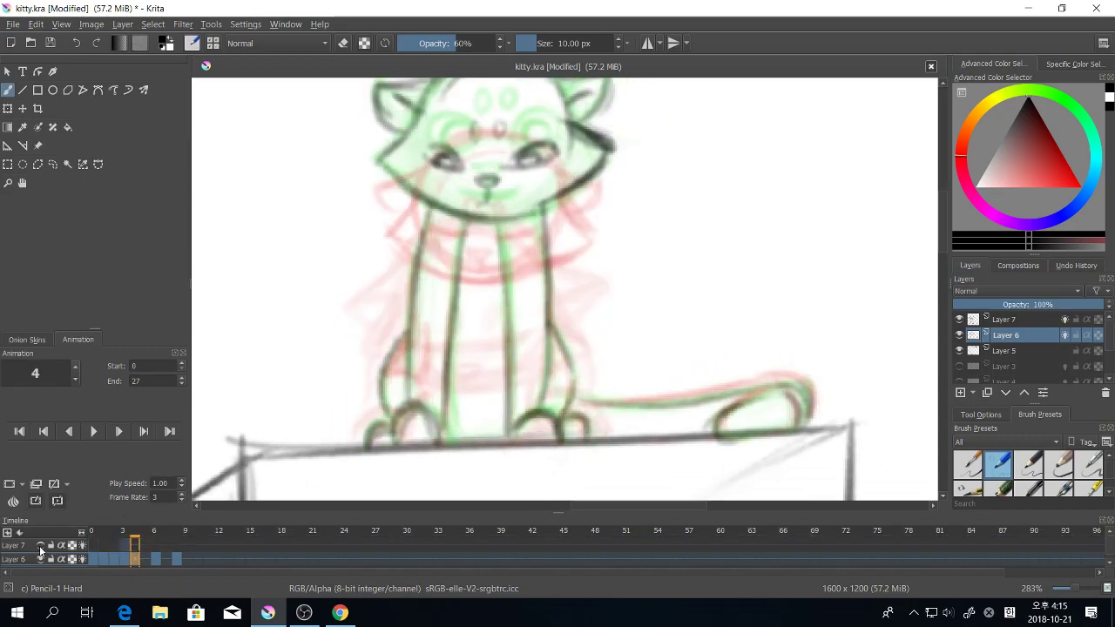
{"action": "left_click", "coordinate": [128, 559]}
{"action": "left_click", "coordinate": [134, 560]}
{"action": "scroll", "coordinate": [623, 316], "scroll_direction": "down", "scroll_amount": 1}
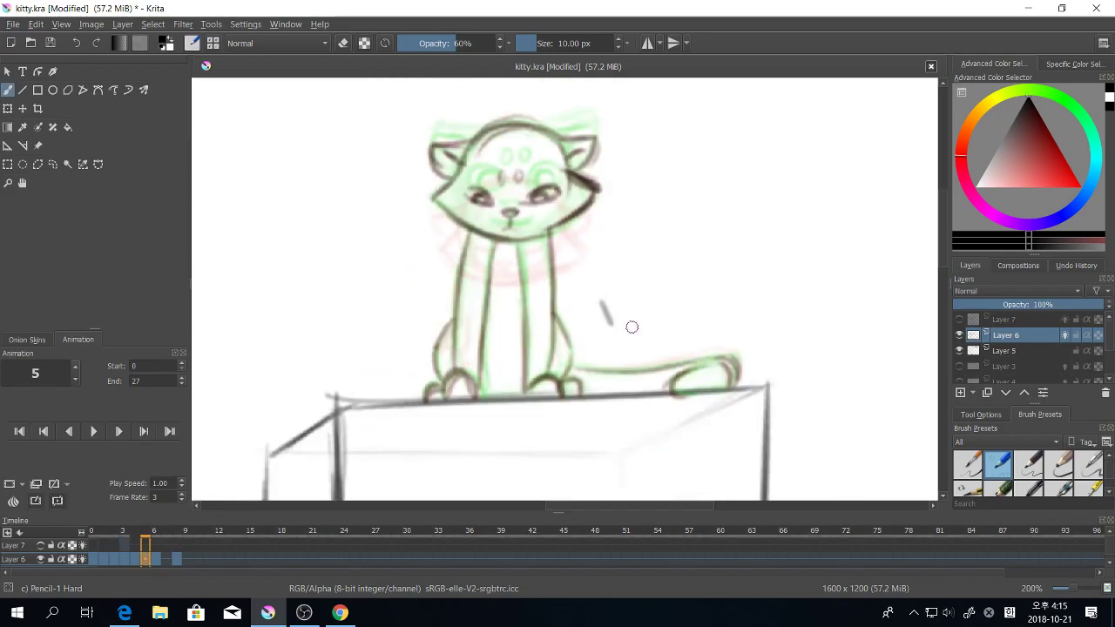
Step: Insert a blank frame at frame 5 of Layer 6 after comparing it with the surrounding frames
{"action": "left_click", "coordinate": [128, 559]}
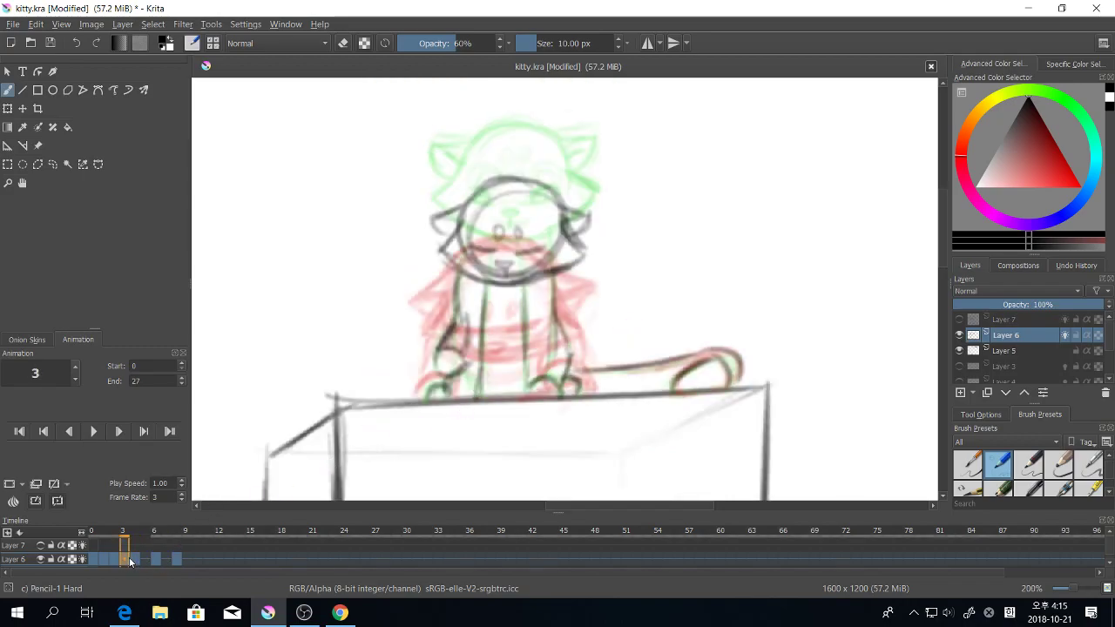
{"action": "left_click", "coordinate": [143, 559]}
{"action": "left_click", "coordinate": [153, 557]}
{"action": "left_click", "coordinate": [147, 560]}
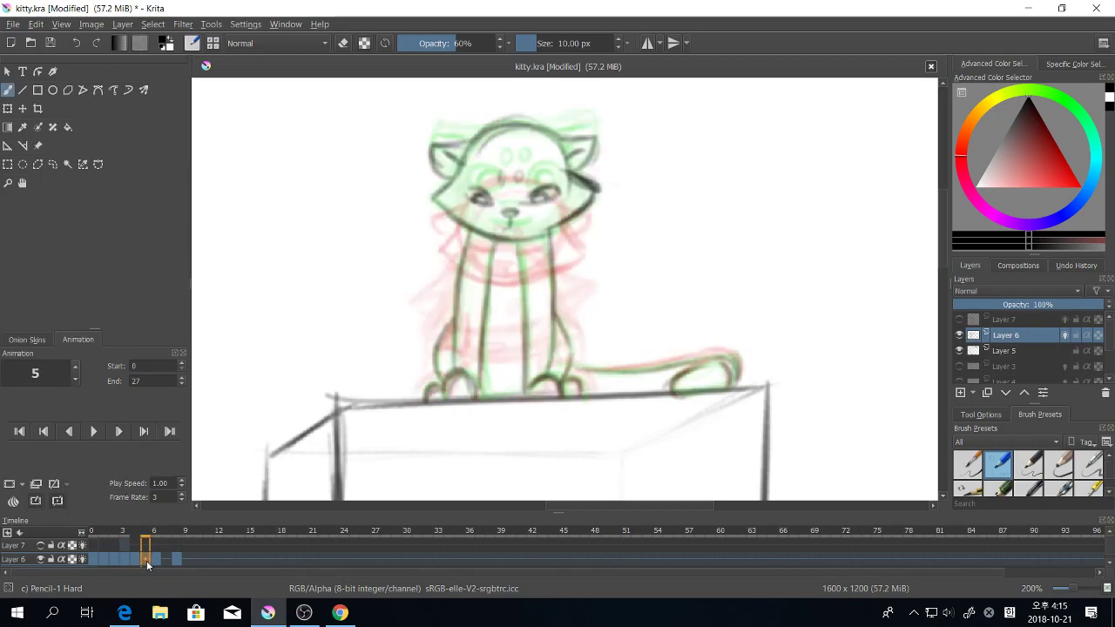
{"action": "left_click", "coordinate": [12, 483]}
{"action": "scroll", "coordinate": [627, 309], "scroll_direction": "up", "scroll_amount": 4}
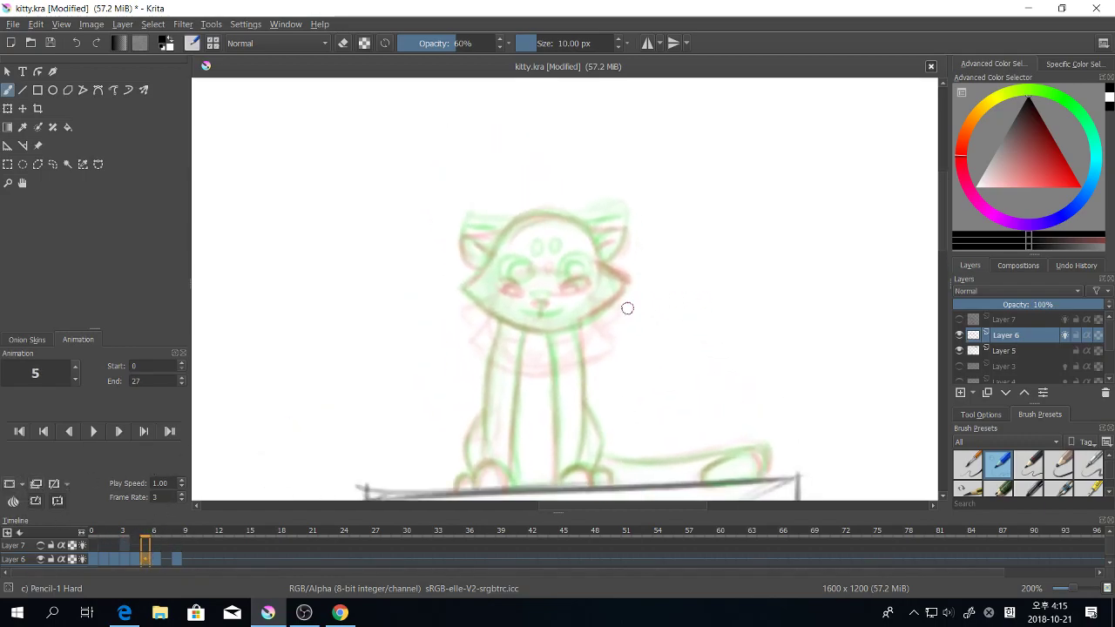
{"action": "left_click", "coordinate": [304, 614]}
{"action": "left_click", "coordinate": [302, 614]}
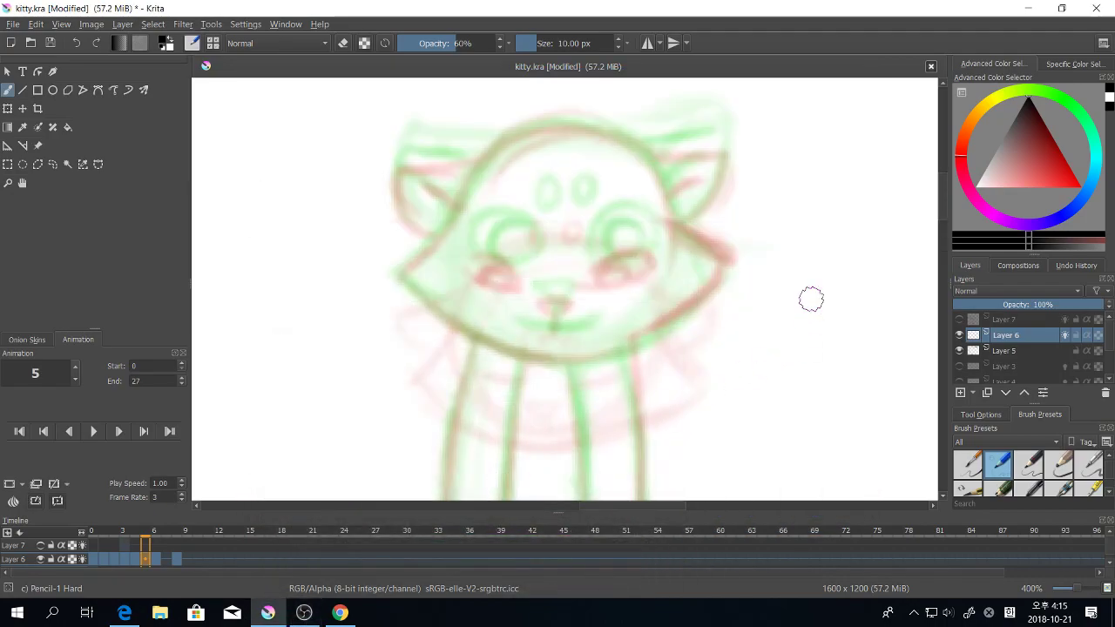
Step: Draw both open eyes with dark shading on frame 5, placed between the onion-skinned eye positions
{"action": "left_click_drag", "start_coordinate": [583, 281], "coordinate": [640, 277]}
{"action": "left_click_drag", "start_coordinate": [578, 301], "coordinate": [637, 290]}
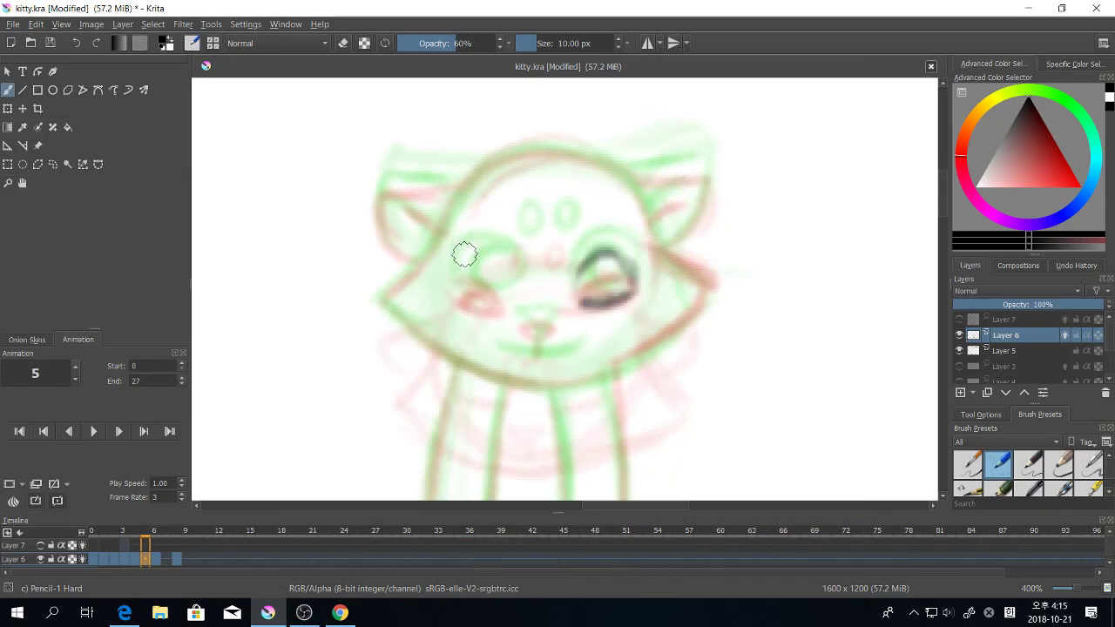
{"action": "mouse_move", "coordinate": [464, 254]}
{"action": "left_mouse_down"}
{"action": "mouse_move", "coordinate": [497, 294]}
{"action": "mouse_move", "coordinate": [505, 274]}
{"action": "mouse_move", "coordinate": [456, 259]}
{"action": "mouse_move", "coordinate": [498, 294]}
{"action": "mouse_move", "coordinate": [504, 275]}
{"action": "mouse_move", "coordinate": [475, 280]}
{"action": "left_mouse_up"}
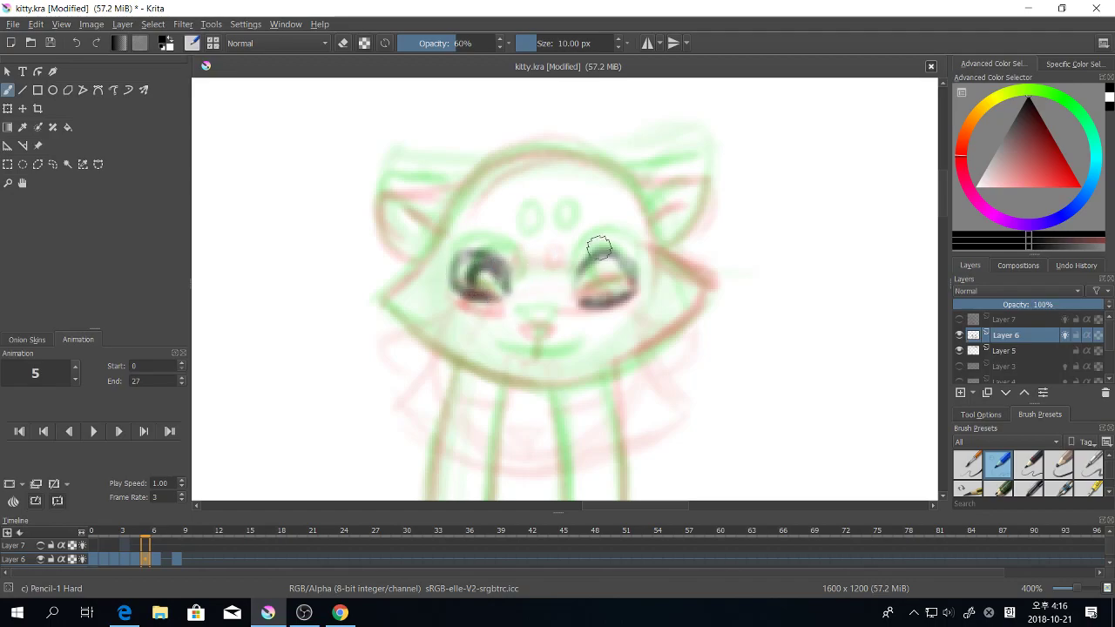
{"action": "mouse_move", "coordinate": [599, 248]}
{"action": "left_mouse_down"}
{"action": "mouse_move", "coordinate": [610, 287]}
{"action": "mouse_move", "coordinate": [588, 270]}
{"action": "mouse_move", "coordinate": [582, 283]}
{"action": "left_mouse_up"}
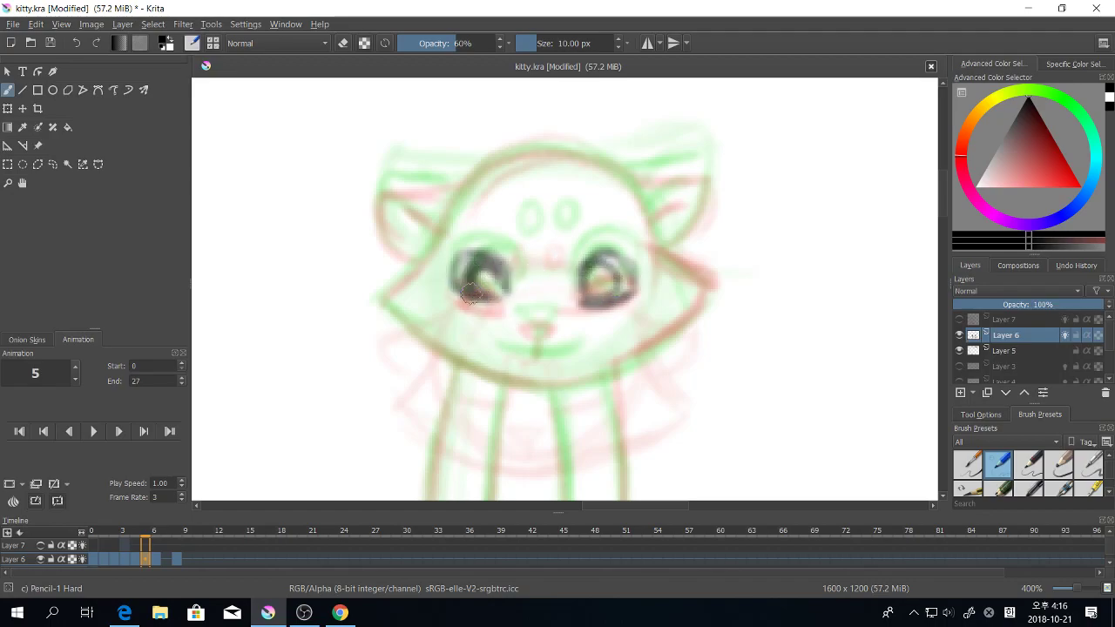
{"action": "mouse_move", "coordinate": [470, 295]}
{"action": "left_mouse_down"}
{"action": "mouse_move", "coordinate": [503, 266]}
{"action": "mouse_move", "coordinate": [471, 261]}
{"action": "mouse_move", "coordinate": [523, 295]}
{"action": "left_mouse_up"}
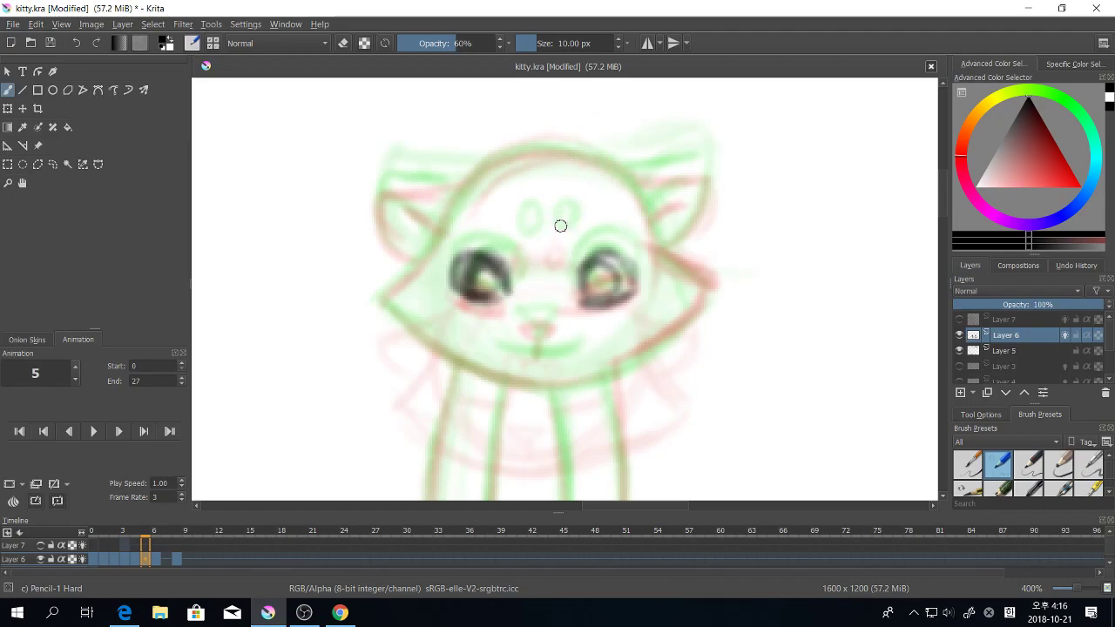
Step: Add the two forehead spots, the nose and the mouth to the face on frame 5
{"action": "left_click_drag", "start_coordinate": [560, 225], "coordinate": [533, 239]}
{"action": "left_click_drag", "start_coordinate": [590, 283], "coordinate": [607, 275]}
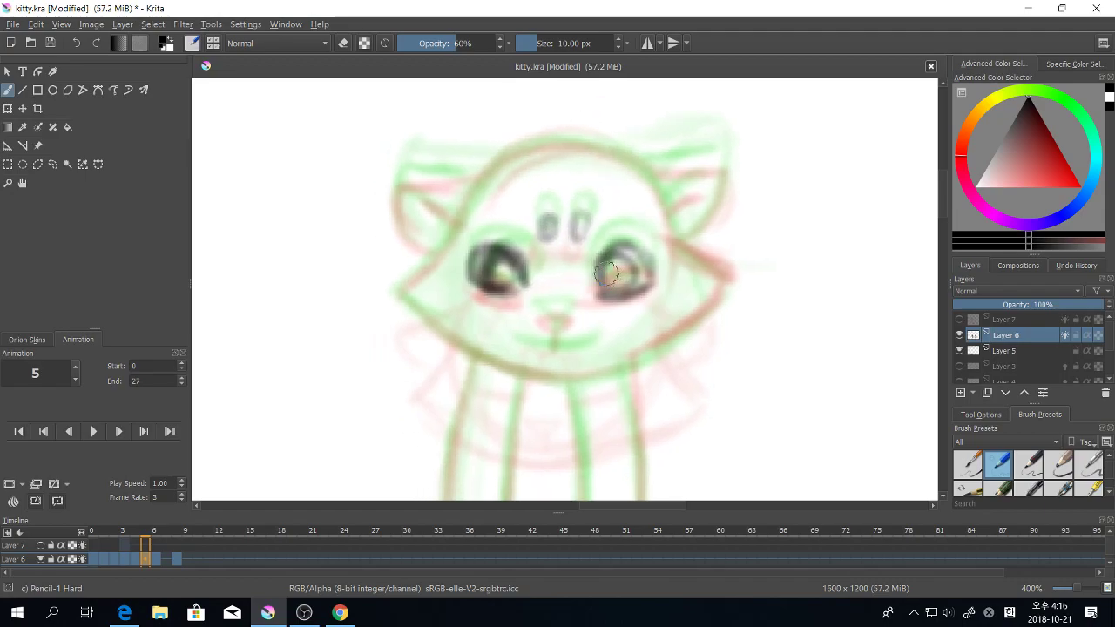
{"action": "mouse_move", "coordinate": [547, 305]}
{"action": "left_mouse_down"}
{"action": "mouse_move", "coordinate": [547, 344]}
{"action": "mouse_move", "coordinate": [577, 339]}
{"action": "left_mouse_up"}
{"action": "left_click_drag", "start_coordinate": [630, 311], "coordinate": [581, 351]}
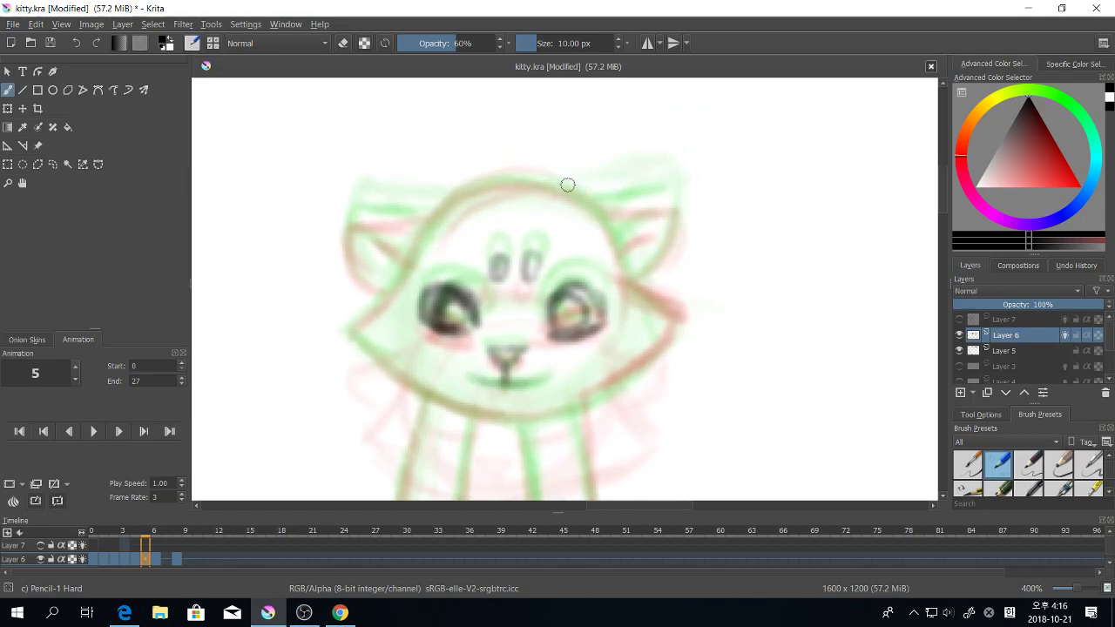
Step: Outline the cat's head with pointed cheeks on frame 5 and draw both ears with their inner lines
{"action": "left_click_drag", "start_coordinate": [567, 184], "coordinate": [679, 317]}
{"action": "mouse_move", "coordinate": [583, 231]}
{"action": "left_mouse_down"}
{"action": "mouse_move", "coordinate": [523, 174]}
{"action": "mouse_move", "coordinate": [406, 252]}
{"action": "mouse_move", "coordinate": [388, 285]}
{"action": "mouse_move", "coordinate": [390, 367]}
{"action": "mouse_move", "coordinate": [498, 424]}
{"action": "mouse_move", "coordinate": [605, 388]}
{"action": "mouse_move", "coordinate": [667, 329]}
{"action": "mouse_move", "coordinate": [671, 410]}
{"action": "mouse_move", "coordinate": [661, 413]}
{"action": "left_mouse_up"}
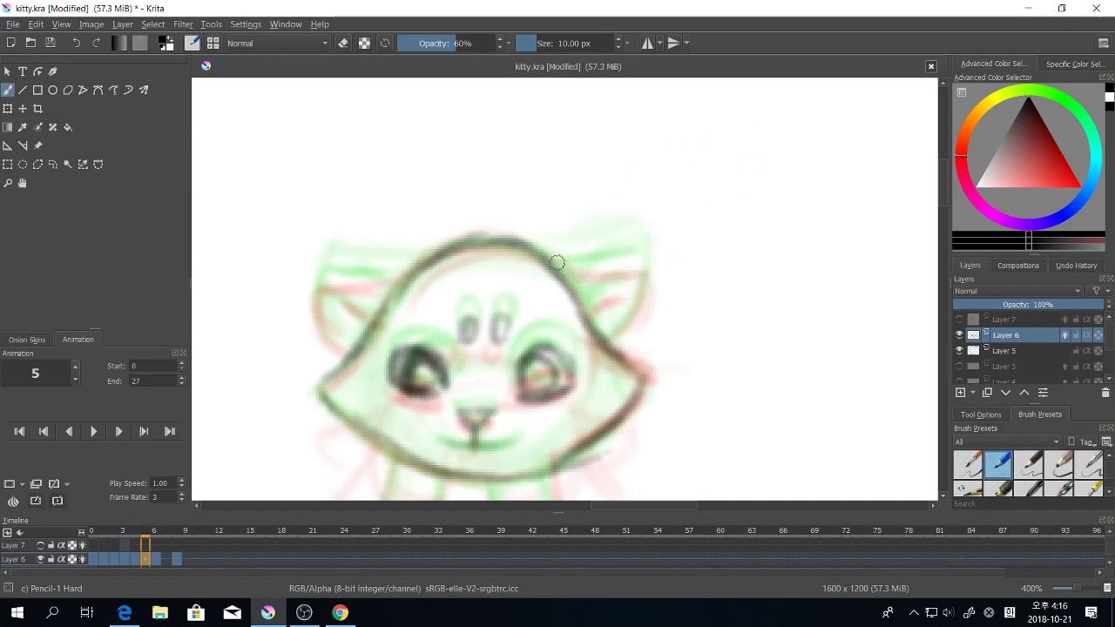
{"action": "mouse_move", "coordinate": [558, 262]}
{"action": "left_mouse_down"}
{"action": "mouse_move", "coordinate": [640, 264]}
{"action": "mouse_move", "coordinate": [593, 326]}
{"action": "mouse_move", "coordinate": [599, 286]}
{"action": "mouse_move", "coordinate": [592, 298]}
{"action": "left_mouse_up"}
{"action": "left_click_drag", "start_coordinate": [666, 294], "coordinate": [694, 283]}
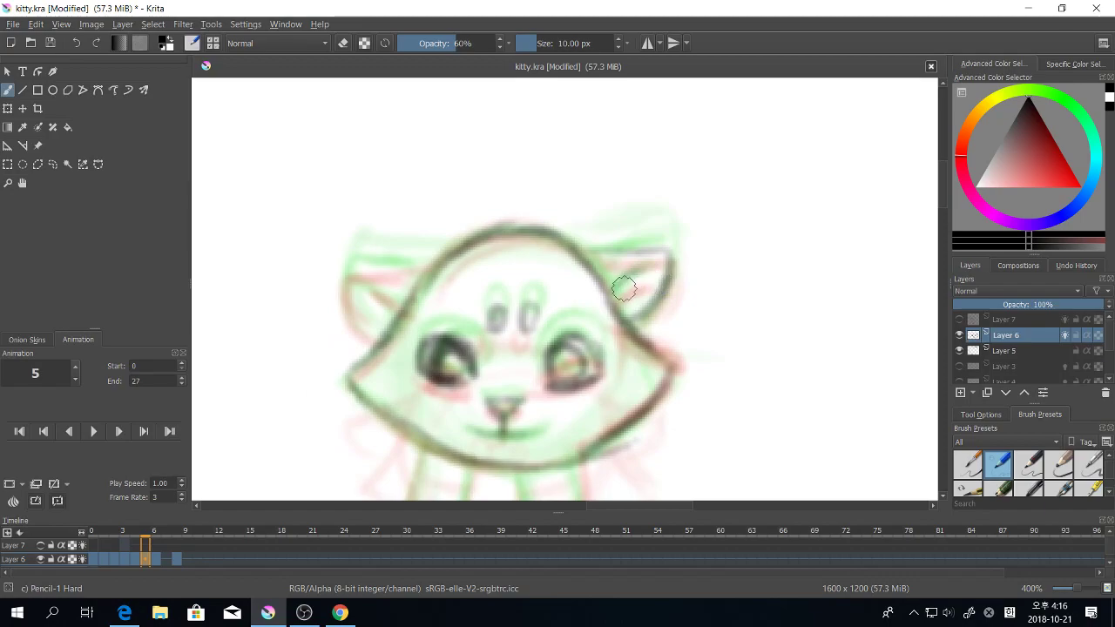
{"action": "left_click_drag", "start_coordinate": [653, 322], "coordinate": [683, 330]}
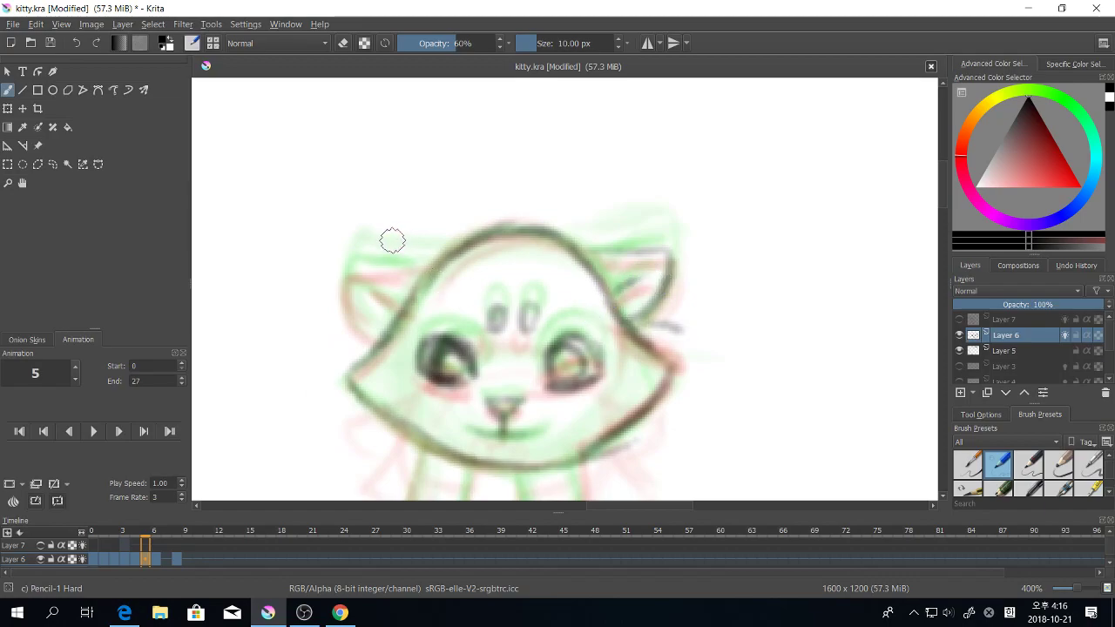
{"action": "mouse_move", "coordinate": [440, 261]}
{"action": "left_mouse_down"}
{"action": "mouse_move", "coordinate": [360, 264]}
{"action": "mouse_move", "coordinate": [340, 276]}
{"action": "mouse_move", "coordinate": [391, 335]}
{"action": "left_mouse_up"}
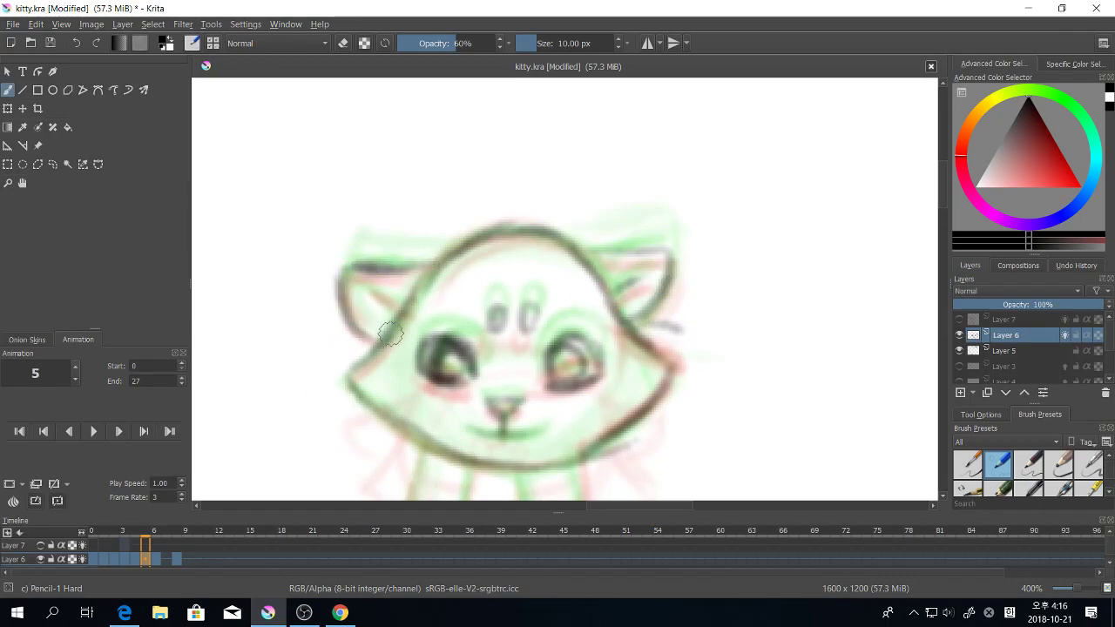
{"action": "left_click_drag", "start_coordinate": [365, 296], "coordinate": [390, 309]}
{"action": "mouse_move", "coordinate": [646, 310]}
{"action": "left_mouse_down"}
{"action": "mouse_move", "coordinate": [628, 346]}
{"action": "mouse_move", "coordinate": [594, 283]}
{"action": "left_mouse_up"}
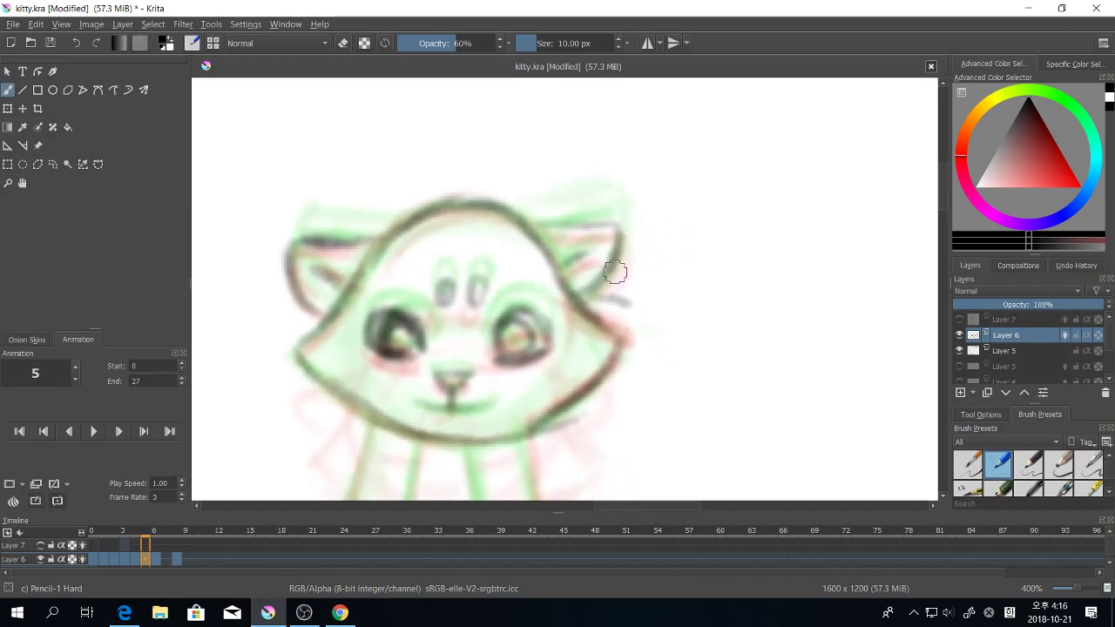
Step: Draw the cat's two front legs with their rounded paws on frame 5, following the onion-skinned lines down to the box
{"action": "scroll", "coordinate": [615, 273], "scroll_direction": "down", "scroll_amount": 10}
{"action": "left_click_drag", "start_coordinate": [540, 90], "coordinate": [560, 371]}
{"action": "left_click_drag", "start_coordinate": [499, 94], "coordinate": [476, 387]}
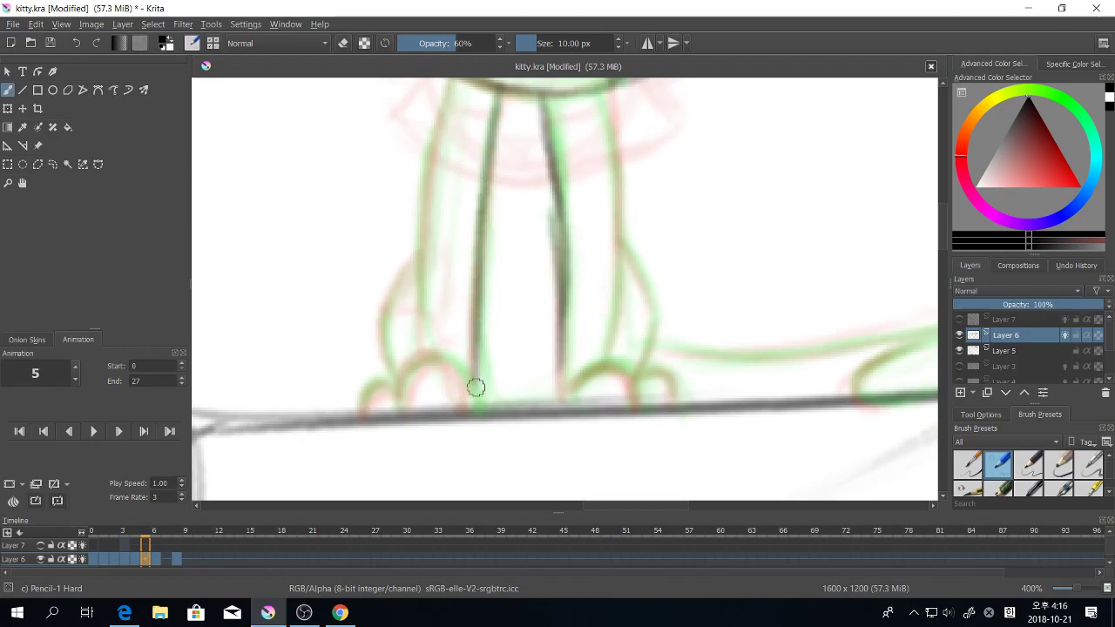
{"action": "left_click_drag", "start_coordinate": [478, 283], "coordinate": [474, 394]}
{"action": "left_click_drag", "start_coordinate": [408, 368], "coordinate": [473, 396]}
{"action": "left_click_drag", "start_coordinate": [426, 354], "coordinate": [398, 406]}
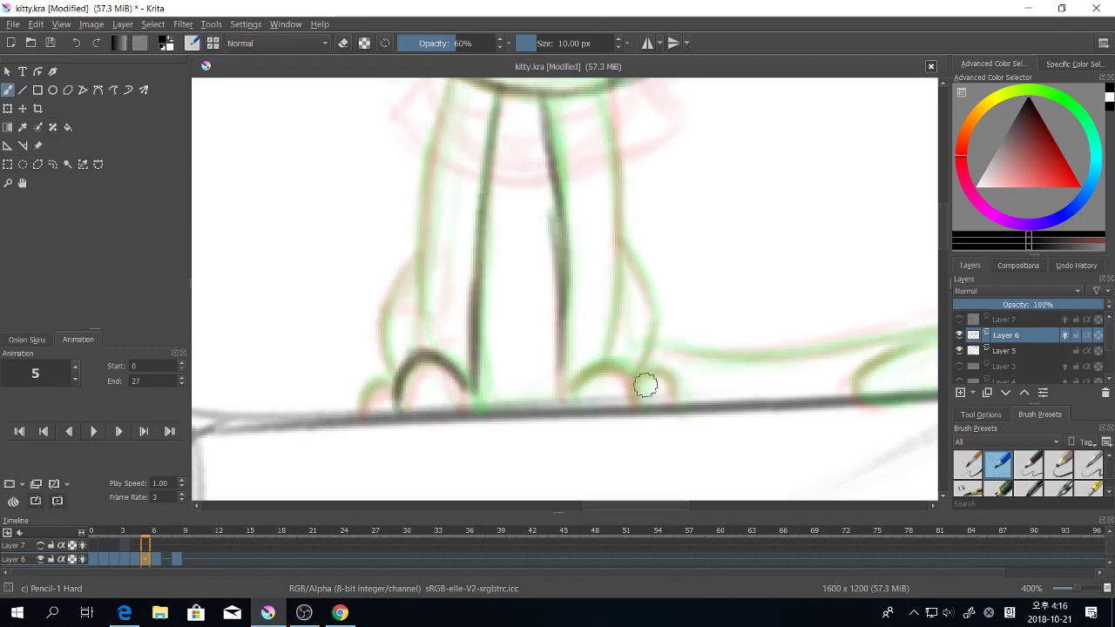
{"action": "left_click_drag", "start_coordinate": [645, 386], "coordinate": [571, 397]}
{"action": "scroll", "coordinate": [662, 373], "scroll_direction": "up", "scroll_amount": 3}
{"action": "mouse_move", "coordinate": [610, 434]}
{"action": "left_mouse_down"}
{"action": "mouse_move", "coordinate": [616, 273]}
{"action": "mouse_move", "coordinate": [601, 146]}
{"action": "left_mouse_up"}
{"action": "left_click_drag", "start_coordinate": [438, 171], "coordinate": [424, 426]}
{"action": "left_click_drag", "start_coordinate": [471, 382], "coordinate": [524, 295]}
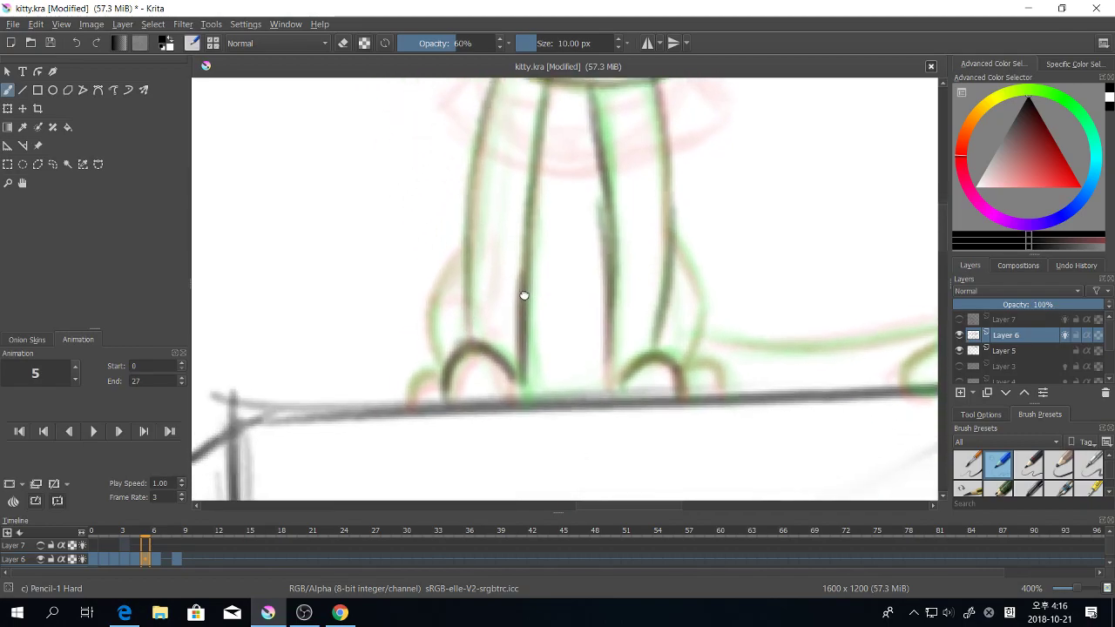
Step: Draw the curved haunches and small hind paws on both sides of the front legs on frame 5
{"action": "mouse_move", "coordinate": [466, 225]}
{"action": "left_mouse_down"}
{"action": "mouse_move", "coordinate": [424, 371]}
{"action": "mouse_move", "coordinate": [423, 361]}
{"action": "mouse_move", "coordinate": [454, 382]}
{"action": "left_mouse_up"}
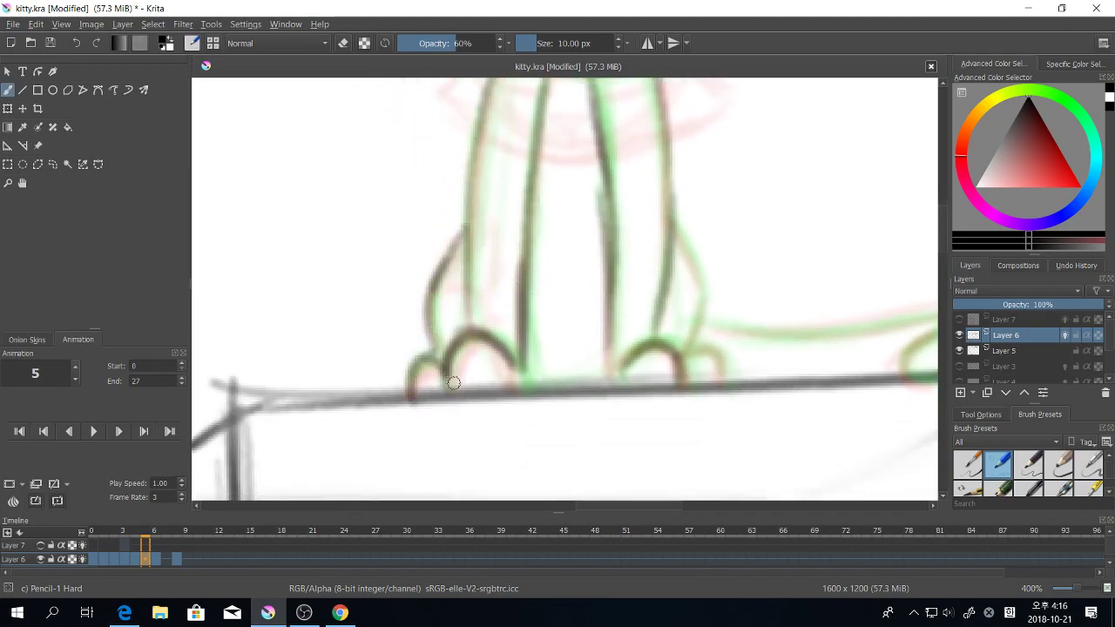
{"action": "mouse_move", "coordinate": [680, 351]}
{"action": "left_mouse_down"}
{"action": "mouse_move", "coordinate": [716, 386]}
{"action": "mouse_move", "coordinate": [699, 260]}
{"action": "left_mouse_up"}
{"action": "mouse_move", "coordinate": [668, 217]}
{"action": "left_mouse_down"}
{"action": "mouse_move", "coordinate": [695, 299]}
{"action": "mouse_move", "coordinate": [687, 340]}
{"action": "left_mouse_up"}
Step: Draw the tail with its curled tip lying along the box's top edge on frame 5
{"action": "left_click_drag", "start_coordinate": [768, 345], "coordinate": [503, 308]}
{"action": "left_click_drag", "start_coordinate": [433, 288], "coordinate": [542, 285]}
{"action": "mouse_move", "coordinate": [655, 279]}
{"action": "left_mouse_down"}
{"action": "mouse_move", "coordinate": [762, 316]}
{"action": "mouse_move", "coordinate": [761, 275]}
{"action": "mouse_move", "coordinate": [763, 330]}
{"action": "left_mouse_up"}
{"action": "mouse_move", "coordinate": [709, 289]}
{"action": "left_mouse_down"}
{"action": "mouse_move", "coordinate": [638, 331]}
{"action": "mouse_move", "coordinate": [641, 342]}
{"action": "left_mouse_up"}
{"action": "key", "text": "minus"}
{"action": "key", "text": "minus"}
{"action": "key", "text": "minus"}
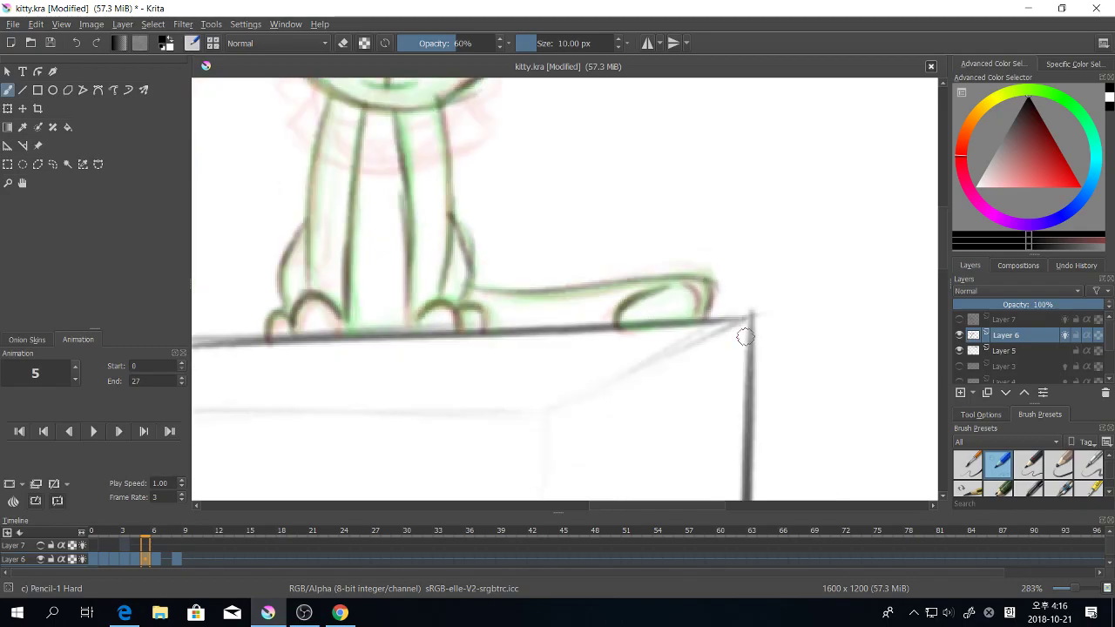
{"action": "left_click_drag", "start_coordinate": [592, 208], "coordinate": [682, 316]}
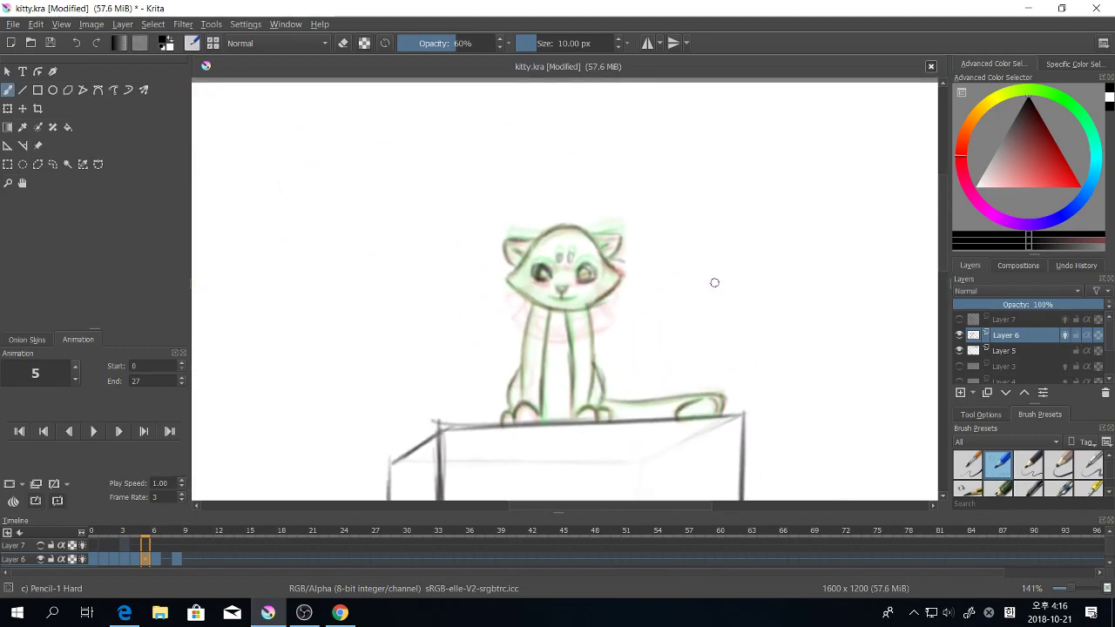
Step: Insert a blank frame at frame 7 of Layer 6 after viewing frames 6 and 8
{"action": "left_click", "coordinate": [157, 561]}
{"action": "left_click", "coordinate": [175, 560]}
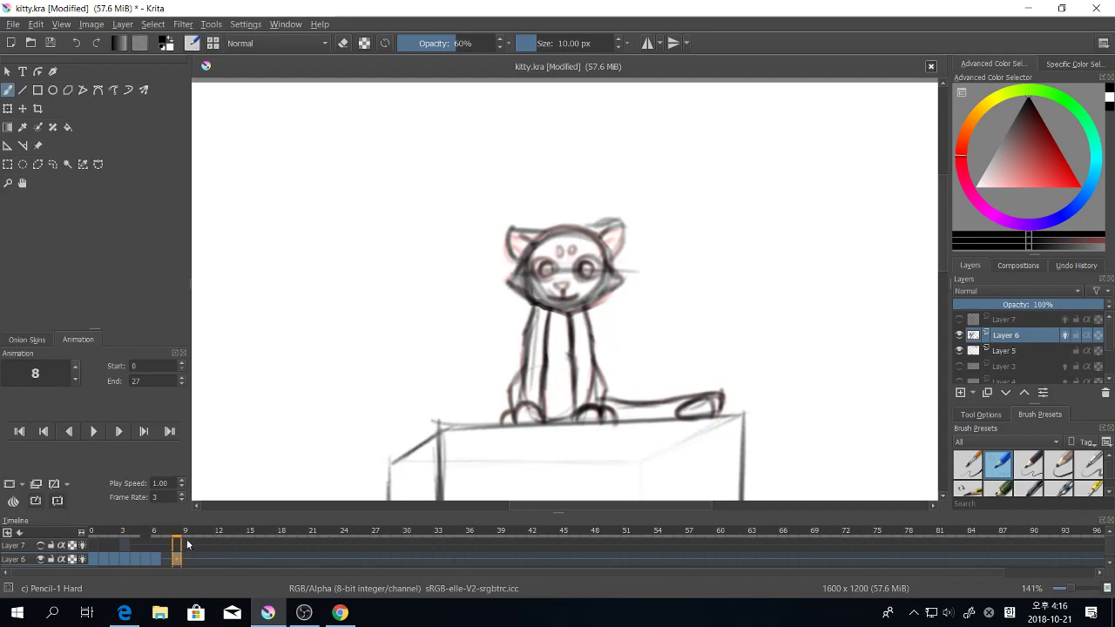
{"action": "left_click", "coordinate": [165, 562]}
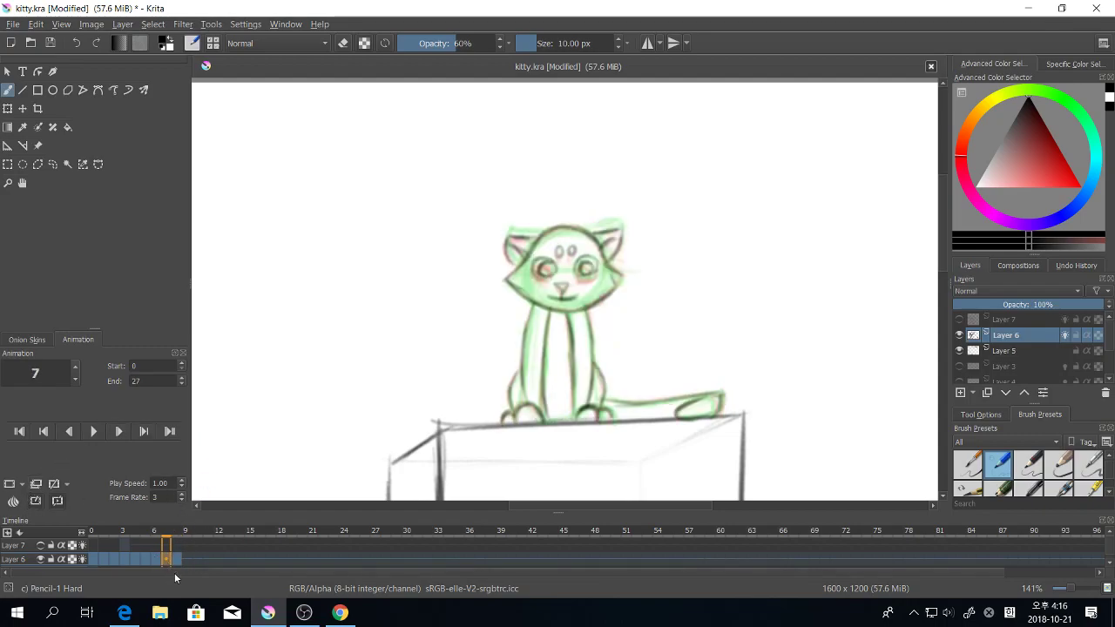
Step: Draw both round eyes and the two oval forehead spots on frame 7 between the onion-skinned positions
{"action": "key", "text": "plus"}
{"action": "key", "text": "plus"}
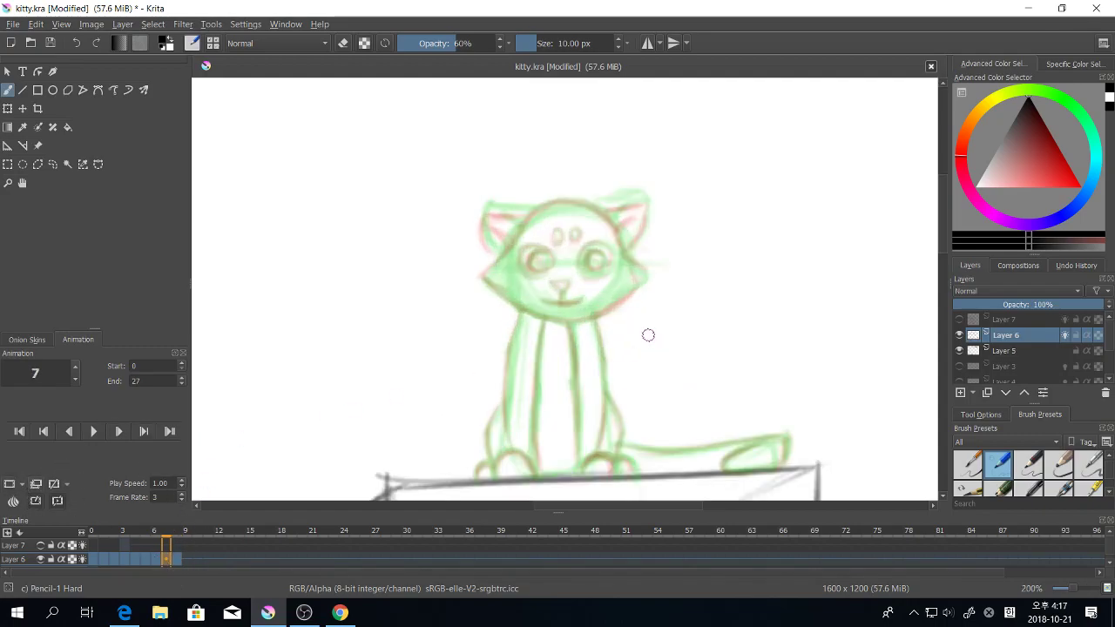
{"action": "mouse_move", "coordinate": [662, 309]}
{"action": "left_mouse_down"}
{"action": "mouse_move", "coordinate": [648, 424]}
{"action": "mouse_move", "coordinate": [592, 288]}
{"action": "left_mouse_up"}
{"action": "key", "text": "plus"}
{"action": "key", "text": "plus"}
{"action": "mouse_move", "coordinate": [520, 355]}
{"action": "left_mouse_down"}
{"action": "mouse_move", "coordinate": [560, 291]}
{"action": "mouse_move", "coordinate": [616, 330]}
{"action": "mouse_move", "coordinate": [573, 379]}
{"action": "mouse_move", "coordinate": [521, 365]}
{"action": "left_mouse_up"}
{"action": "mouse_move", "coordinate": [616, 351]}
{"action": "left_mouse_down"}
{"action": "mouse_move", "coordinate": [598, 320]}
{"action": "mouse_move", "coordinate": [563, 362]}
{"action": "mouse_move", "coordinate": [544, 326]}
{"action": "left_mouse_up"}
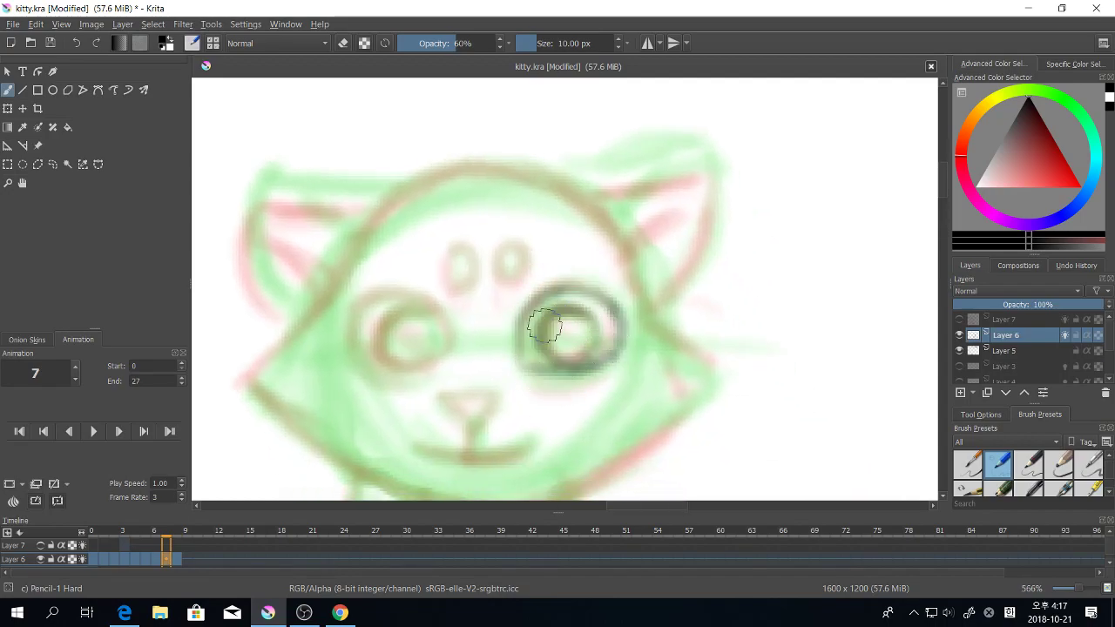
{"action": "mouse_move", "coordinate": [385, 346]}
{"action": "left_mouse_down"}
{"action": "mouse_move", "coordinate": [355, 314]}
{"action": "mouse_move", "coordinate": [443, 349]}
{"action": "mouse_move", "coordinate": [408, 297]}
{"action": "mouse_move", "coordinate": [395, 365]}
{"action": "mouse_move", "coordinate": [365, 331]}
{"action": "mouse_move", "coordinate": [429, 366]}
{"action": "mouse_move", "coordinate": [418, 317]}
{"action": "mouse_move", "coordinate": [405, 371]}
{"action": "mouse_move", "coordinate": [384, 342]}
{"action": "left_mouse_up"}
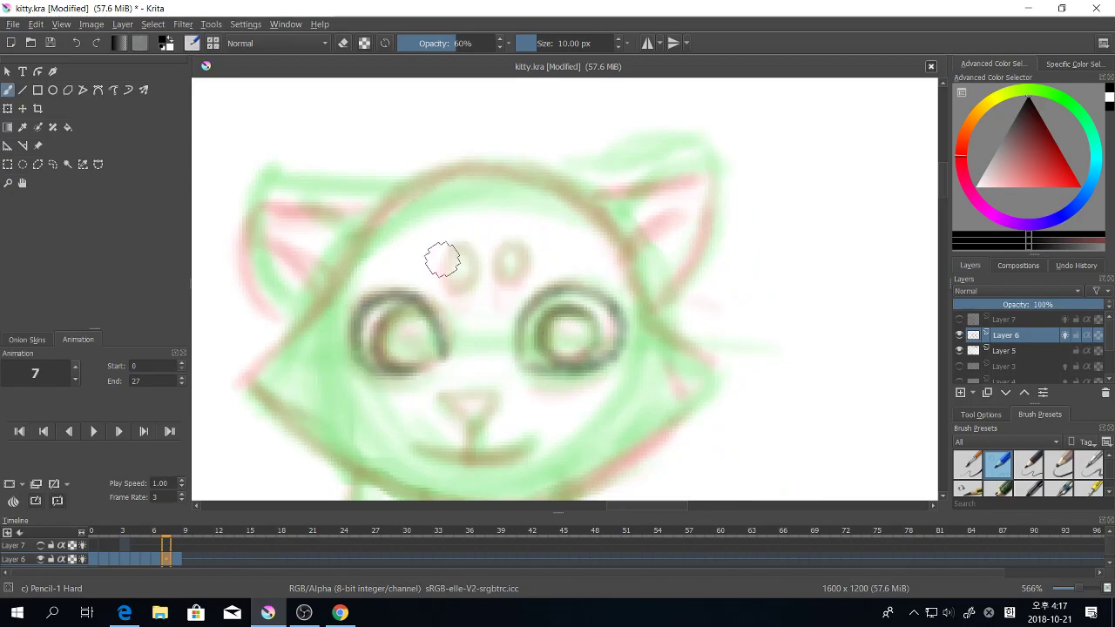
{"action": "left_click_drag", "start_coordinate": [451, 259], "coordinate": [451, 249]}
{"action": "mouse_move", "coordinate": [526, 271]}
{"action": "left_mouse_down"}
{"action": "mouse_move", "coordinate": [506, 280]}
{"action": "mouse_move", "coordinate": [524, 258]}
{"action": "left_mouse_up"}
Step: Draw both ears with their inner lines on frame 7, undoing the stray stroke near the eye
{"action": "left_click_drag", "start_coordinate": [616, 313], "coordinate": [577, 363]}
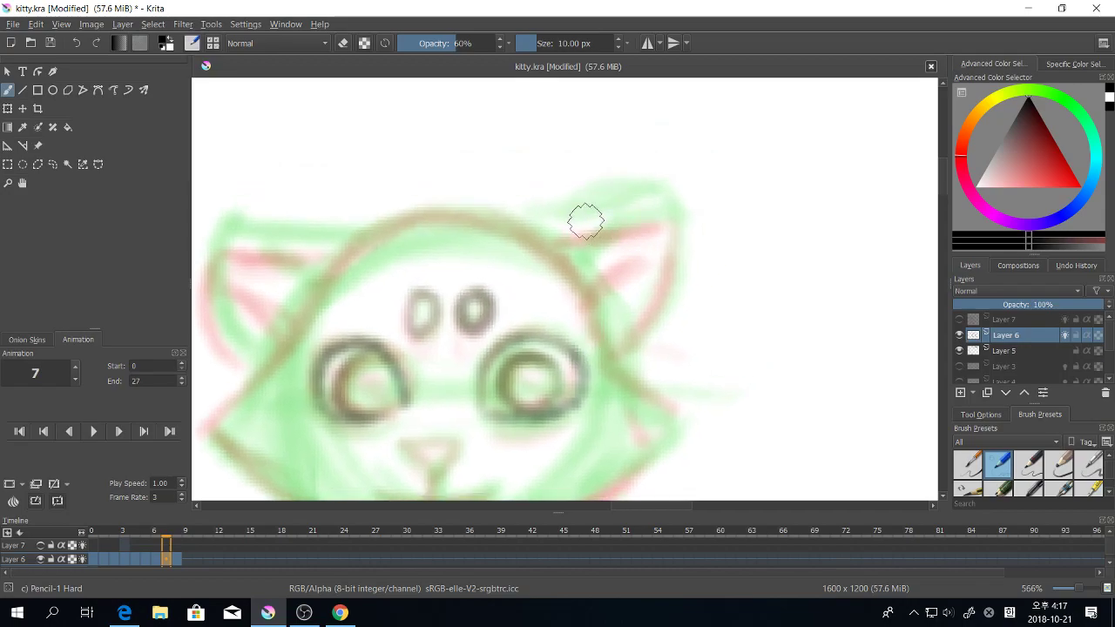
{"action": "mouse_move", "coordinate": [538, 223]}
{"action": "left_mouse_down"}
{"action": "mouse_move", "coordinate": [589, 217]}
{"action": "mouse_move", "coordinate": [668, 249]}
{"action": "mouse_move", "coordinate": [603, 343]}
{"action": "left_mouse_up"}
{"action": "left_click_drag", "start_coordinate": [661, 335], "coordinate": [772, 333]}
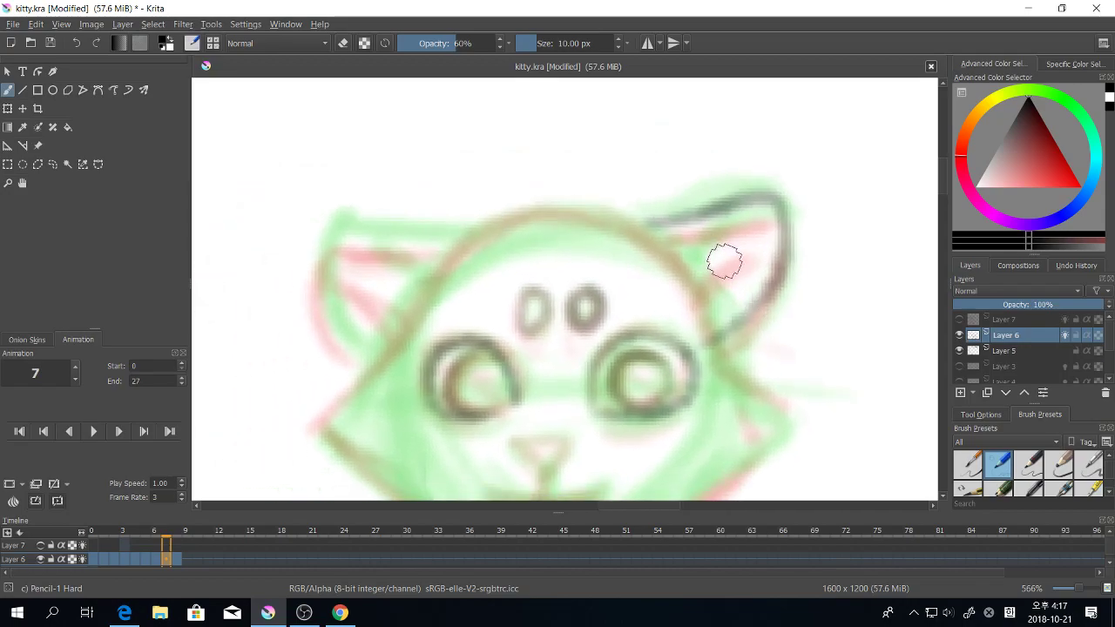
{"action": "left_click_drag", "start_coordinate": [724, 261], "coordinate": [707, 274]}
{"action": "left_click_drag", "start_coordinate": [687, 311], "coordinate": [805, 298]}
{"action": "mouse_move", "coordinate": [578, 228]}
{"action": "left_mouse_down"}
{"action": "mouse_move", "coordinate": [465, 221]}
{"action": "mouse_move", "coordinate": [466, 344]}
{"action": "left_mouse_up"}
{"action": "left_click_drag", "start_coordinate": [462, 252], "coordinate": [524, 298]}
{"action": "left_click_drag", "start_coordinate": [649, 346], "coordinate": [545, 341]}
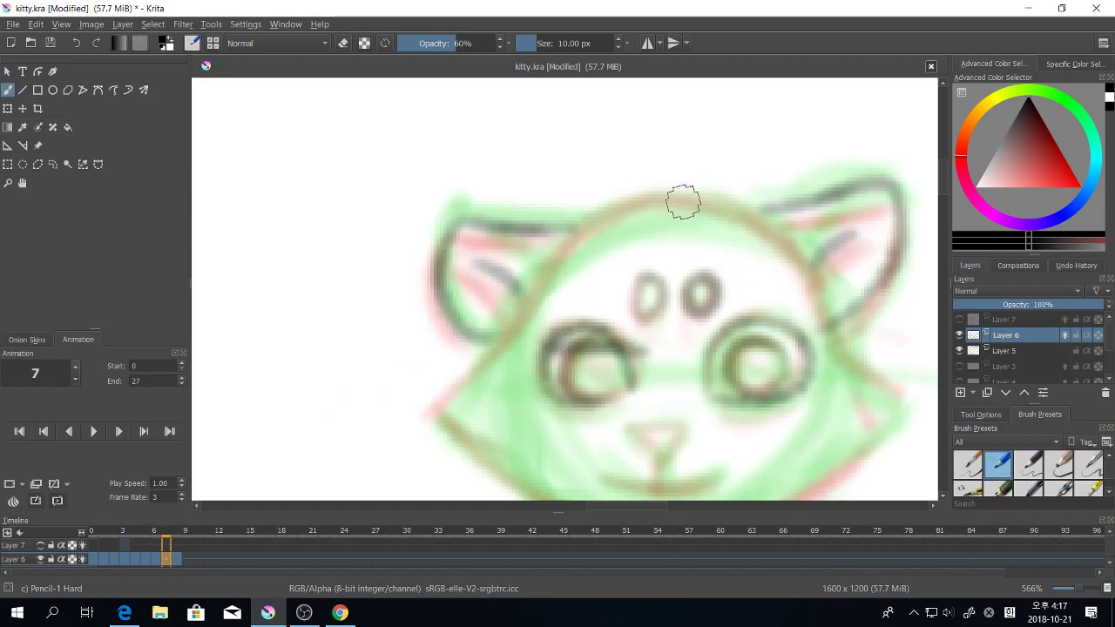
{"action": "key", "text": "ctrl+z"}
Step: Outline the cat's head with pointed cheeks on frame 7 and add the nose and mouth
{"action": "left_click_drag", "start_coordinate": [719, 308], "coordinate": [553, 293]}
{"action": "mouse_move", "coordinate": [581, 188]}
{"action": "left_mouse_down"}
{"action": "mouse_move", "coordinate": [413, 223]}
{"action": "mouse_move", "coordinate": [464, 177]}
{"action": "mouse_move", "coordinate": [351, 336]}
{"action": "left_mouse_up"}
{"action": "mouse_move", "coordinate": [371, 256]}
{"action": "left_mouse_down"}
{"action": "mouse_move", "coordinate": [290, 400]}
{"action": "mouse_move", "coordinate": [377, 455]}
{"action": "left_mouse_up"}
{"action": "mouse_move", "coordinate": [312, 416]}
{"action": "left_mouse_down"}
{"action": "mouse_move", "coordinate": [348, 453]}
{"action": "mouse_move", "coordinate": [394, 471]}
{"action": "left_mouse_up"}
{"action": "left_click_drag", "start_coordinate": [614, 423], "coordinate": [586, 322]}
{"action": "left_click_drag", "start_coordinate": [282, 325], "coordinate": [381, 390]}
{"action": "mouse_move", "coordinate": [304, 339]}
{"action": "left_mouse_down"}
{"action": "mouse_move", "coordinate": [375, 383]}
{"action": "mouse_move", "coordinate": [493, 404]}
{"action": "mouse_move", "coordinate": [653, 354]}
{"action": "mouse_move", "coordinate": [710, 283]}
{"action": "mouse_move", "coordinate": [660, 381]}
{"action": "left_mouse_up"}
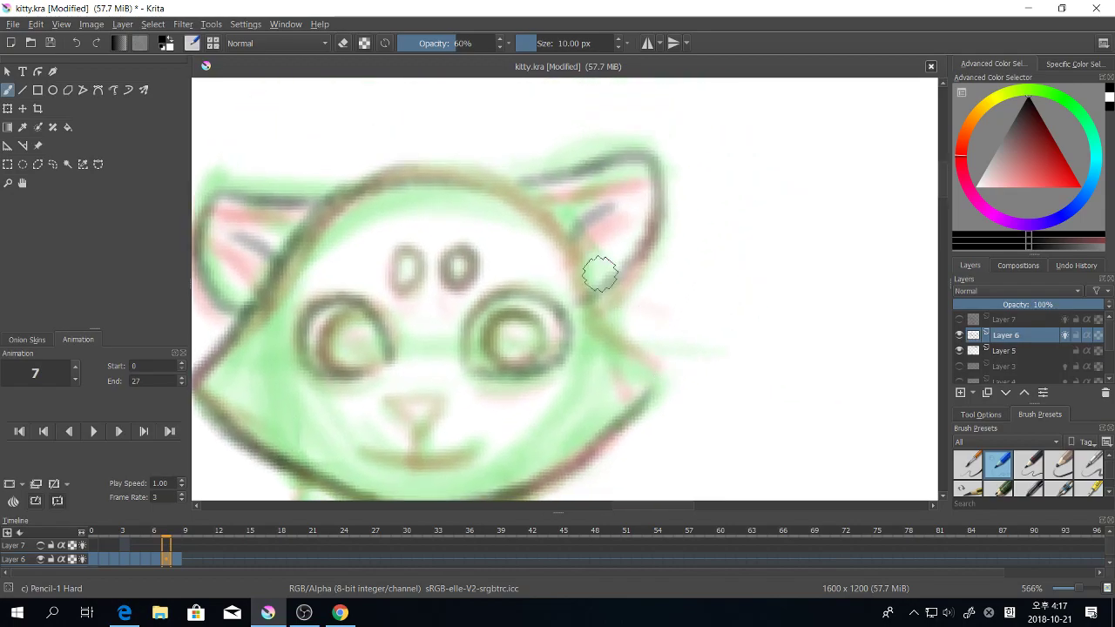
{"action": "mouse_move", "coordinate": [348, 189]}
{"action": "left_mouse_down"}
{"action": "mouse_move", "coordinate": [516, 195]}
{"action": "mouse_move", "coordinate": [384, 172]}
{"action": "mouse_move", "coordinate": [469, 207]}
{"action": "mouse_move", "coordinate": [465, 183]}
{"action": "mouse_move", "coordinate": [568, 266]}
{"action": "mouse_move", "coordinate": [462, 178]}
{"action": "mouse_move", "coordinate": [550, 223]}
{"action": "mouse_move", "coordinate": [541, 215]}
{"action": "mouse_move", "coordinate": [659, 392]}
{"action": "mouse_move", "coordinate": [620, 413]}
{"action": "left_mouse_up"}
{"action": "left_click_drag", "start_coordinate": [675, 384], "coordinate": [829, 277]}
{"action": "mouse_move", "coordinate": [578, 284]}
{"action": "left_mouse_down"}
{"action": "mouse_move", "coordinate": [610, 288]}
{"action": "mouse_move", "coordinate": [562, 305]}
{"action": "mouse_move", "coordinate": [580, 347]}
{"action": "mouse_move", "coordinate": [573, 320]}
{"action": "mouse_move", "coordinate": [557, 346]}
{"action": "mouse_move", "coordinate": [610, 341]}
{"action": "left_mouse_up"}
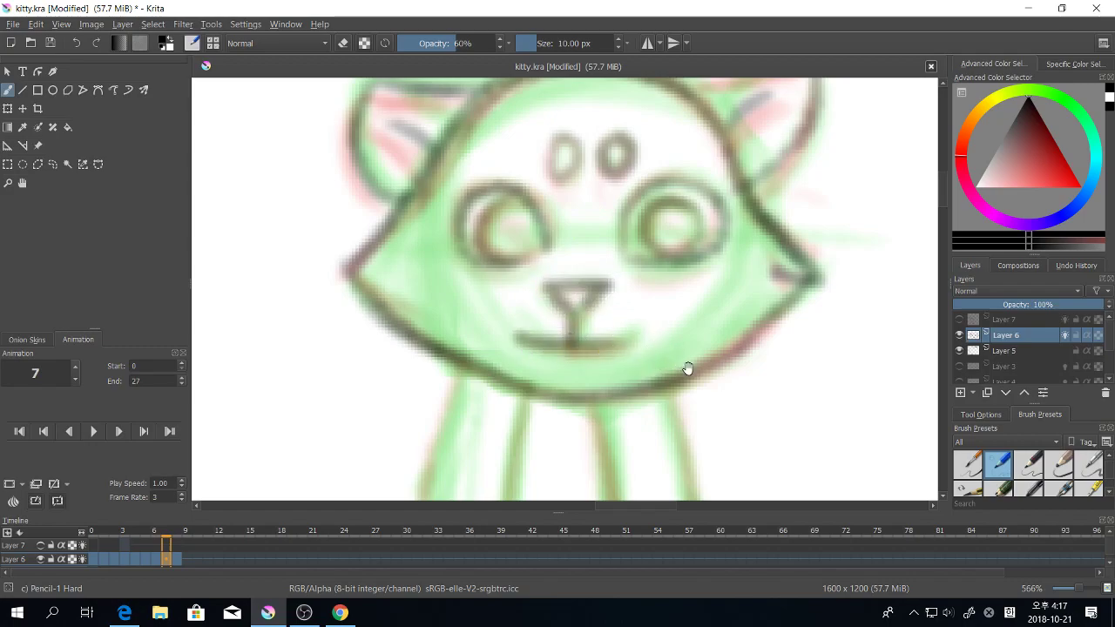
Step: Draw the front legs, haunches and paws on frame 7, leaving out the inner line of one front leg
{"action": "left_click_drag", "start_coordinate": [687, 368], "coordinate": [648, 165]}
{"action": "key", "text": "minus"}
{"action": "key", "text": "minus"}
{"action": "left_click_drag", "start_coordinate": [621, 371], "coordinate": [564, 355]}
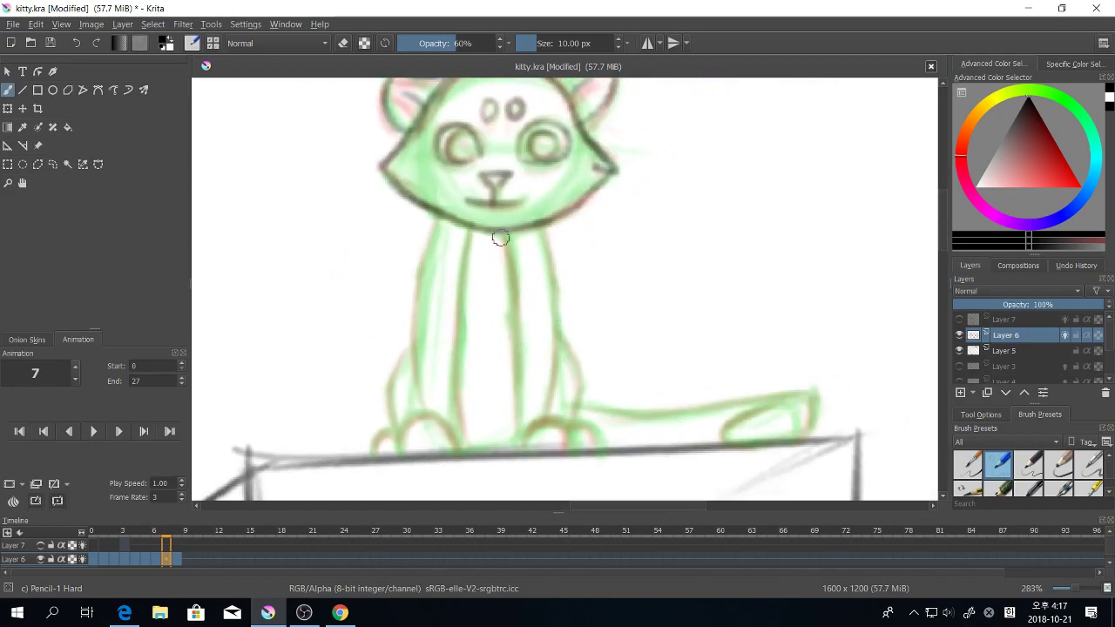
{"action": "left_click_drag", "start_coordinate": [501, 230], "coordinate": [520, 389]}
{"action": "left_click_drag", "start_coordinate": [516, 336], "coordinate": [520, 431]}
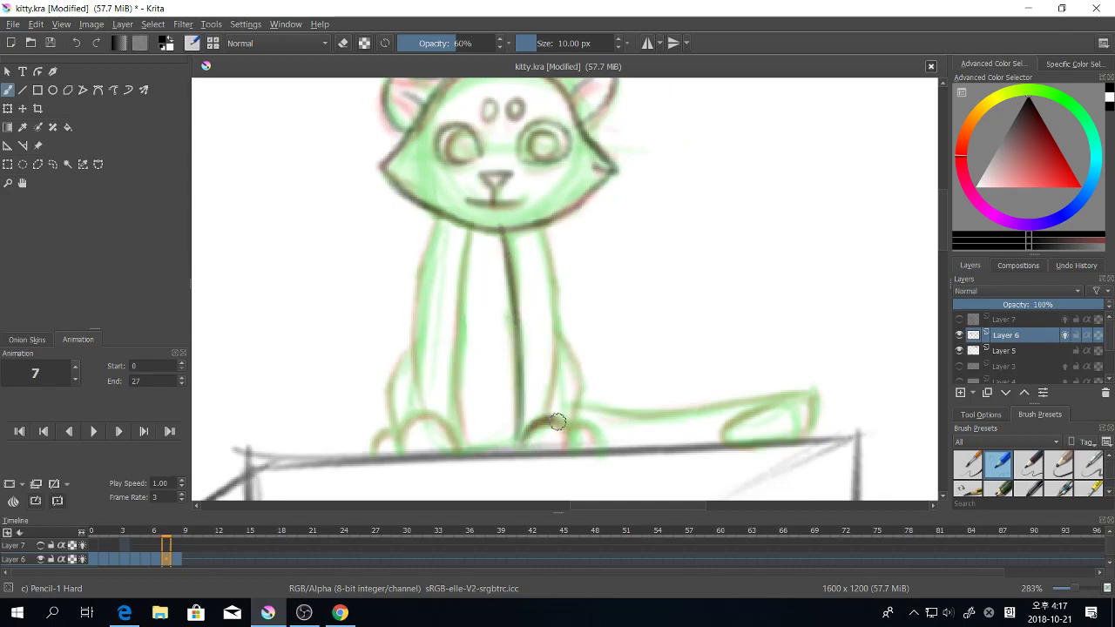
{"action": "left_click_drag", "start_coordinate": [543, 223], "coordinate": [552, 345]}
{"action": "mouse_move", "coordinate": [550, 246]}
{"action": "left_mouse_down"}
{"action": "mouse_move", "coordinate": [562, 433]}
{"action": "mouse_move", "coordinate": [655, 375]}
{"action": "left_mouse_up"}
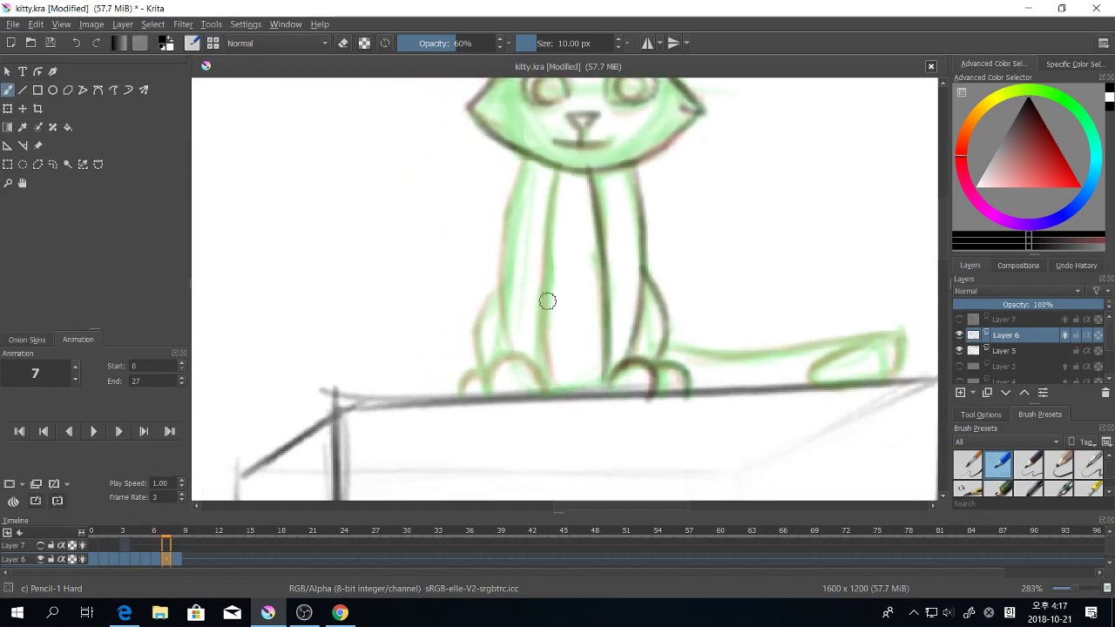
{"action": "left_click_drag", "start_coordinate": [506, 283], "coordinate": [504, 364]}
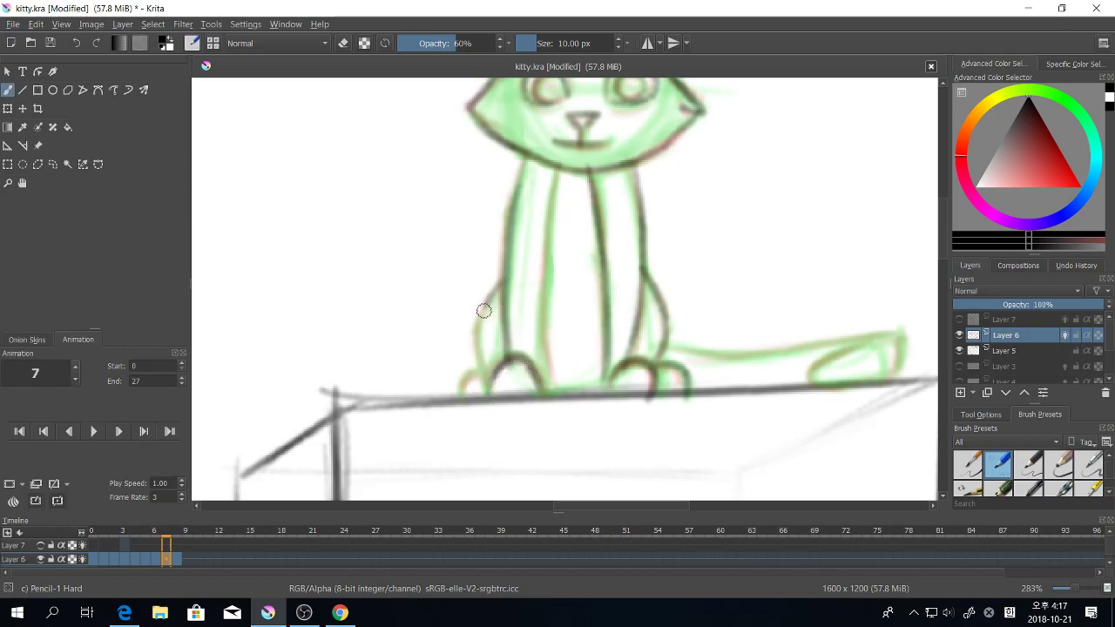
{"action": "left_click_drag", "start_coordinate": [484, 311], "coordinate": [490, 383]}
Step: Draw the tail with its curled tip along the box's top edge on frame 7
{"action": "left_click_drag", "start_coordinate": [689, 418], "coordinate": [537, 427]}
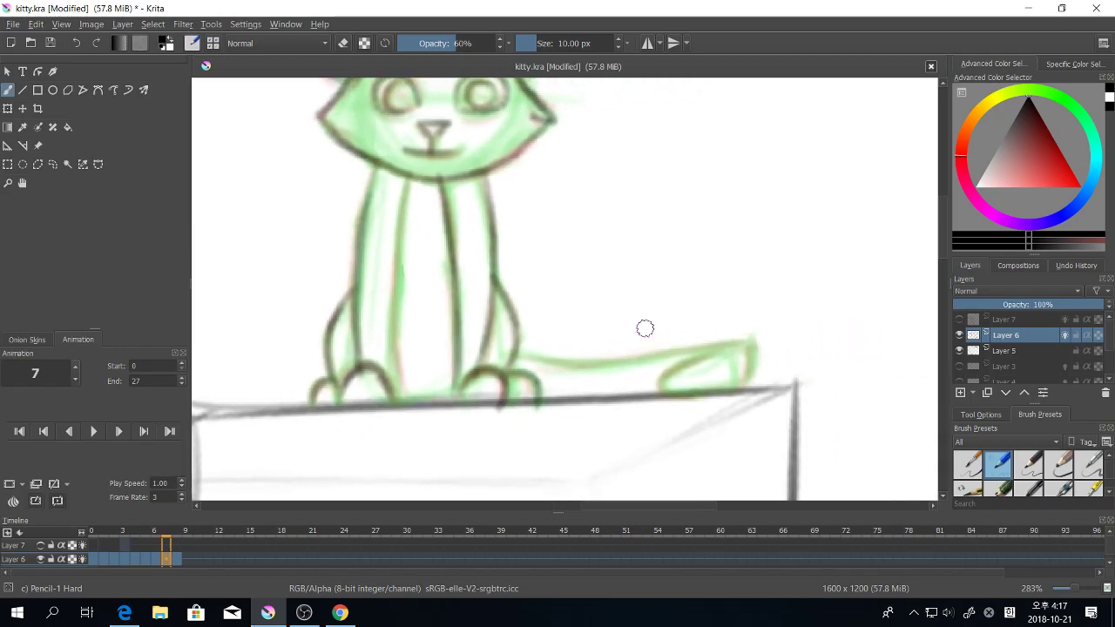
{"action": "mouse_move", "coordinate": [526, 356]}
{"action": "left_mouse_down"}
{"action": "mouse_move", "coordinate": [654, 361]}
{"action": "mouse_move", "coordinate": [728, 344]}
{"action": "left_mouse_up"}
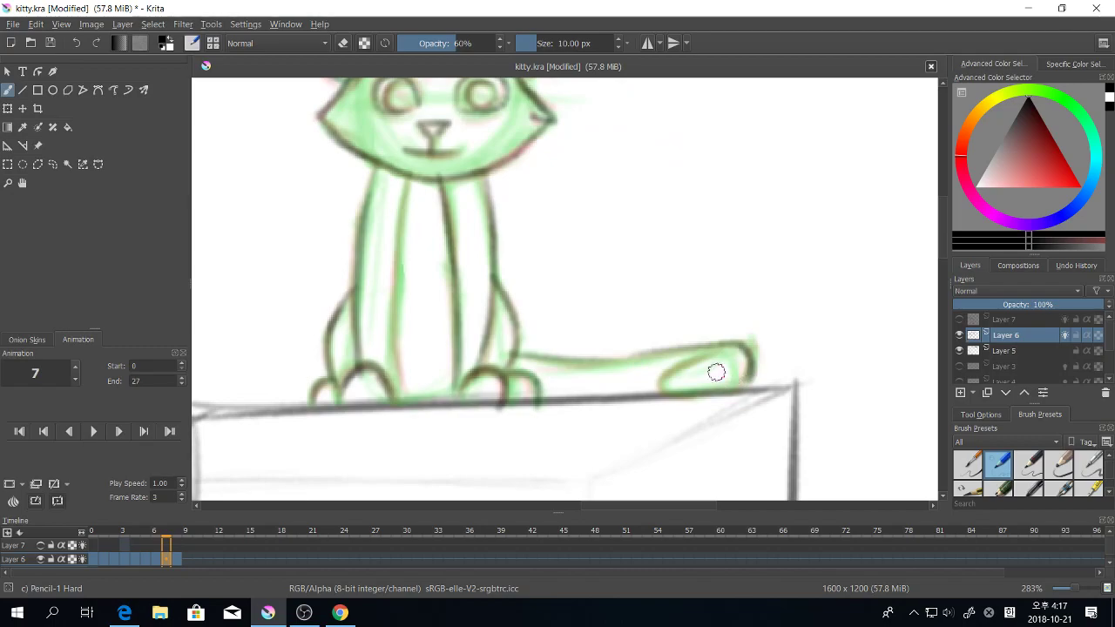
{"action": "key", "text": "minus"}
{"action": "key", "text": "minus"}
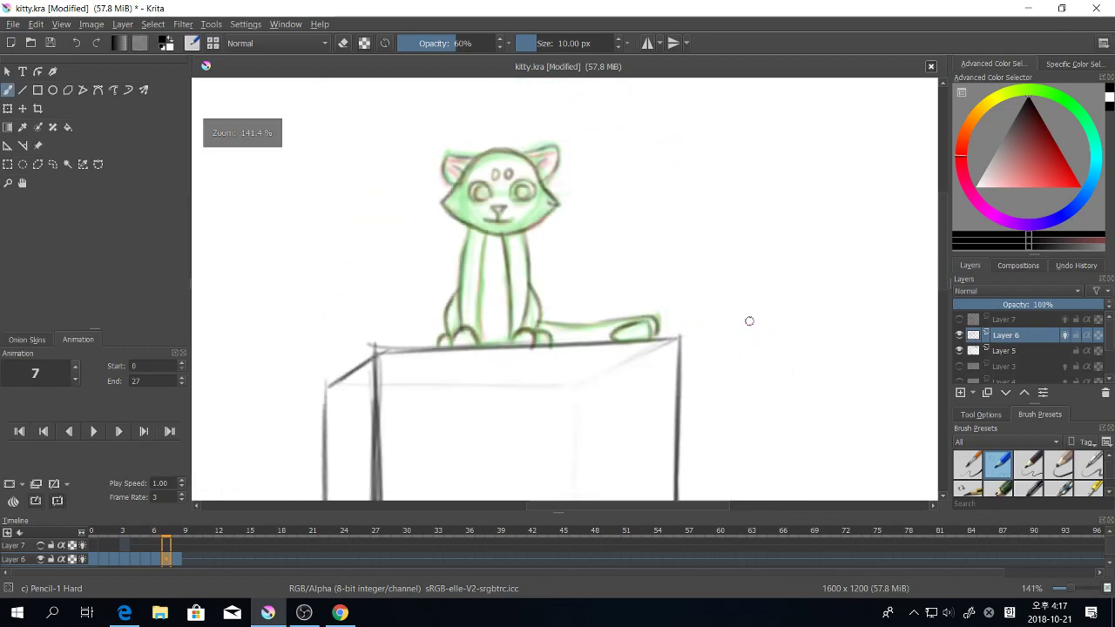
{"action": "left_click_drag", "start_coordinate": [634, 261], "coordinate": [679, 343]}
Step: Darken the shading inside both eyes on frame 7
{"action": "key", "text": "plus"}
{"action": "key", "text": "plus"}
{"action": "key", "text": "plus"}
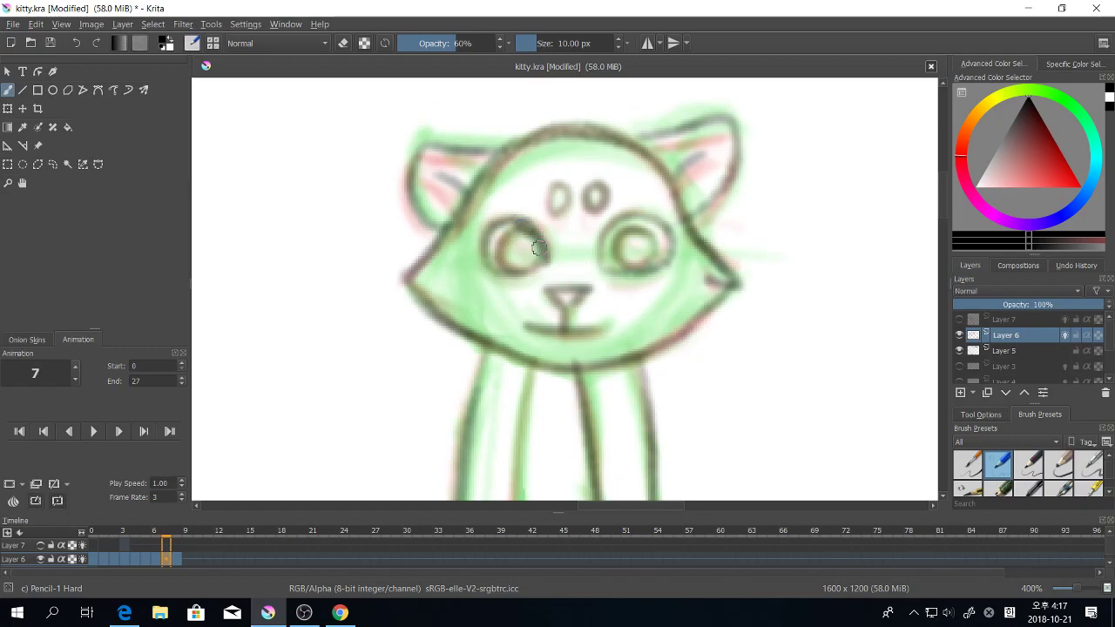
{"action": "left_click_drag", "start_coordinate": [538, 248], "coordinate": [499, 272]}
{"action": "mouse_move", "coordinate": [629, 230]}
{"action": "left_mouse_down"}
{"action": "mouse_move", "coordinate": [632, 275]}
{"action": "mouse_move", "coordinate": [653, 229]}
{"action": "mouse_move", "coordinate": [618, 232]}
{"action": "mouse_move", "coordinate": [655, 258]}
{"action": "left_mouse_up"}
{"action": "key", "text": "minus"}
{"action": "key", "text": "minus"}
{"action": "key", "text": "minus"}
{"action": "left_click_drag", "start_coordinate": [660, 353], "coordinate": [683, 316]}
{"action": "key", "text": "minus"}
{"action": "key", "text": "plus"}
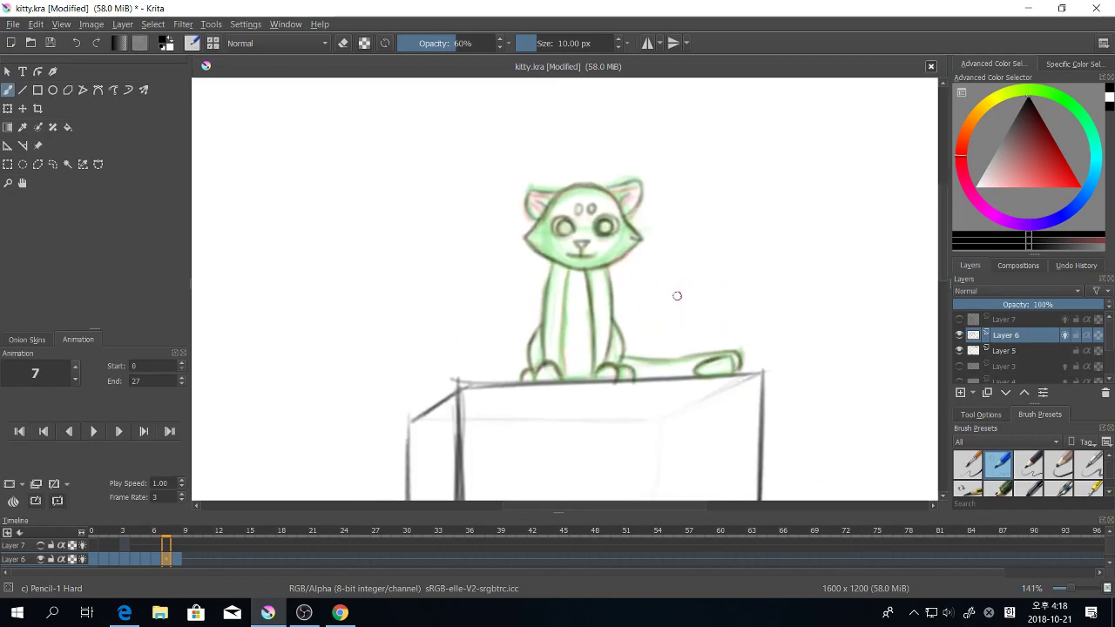
Step: Add the missing inner line of the front leg on frame 7, from the chin down to the paw
{"action": "key", "text": "plus"}
{"action": "key", "text": "plus"}
{"action": "left_click_drag", "start_coordinate": [570, 259], "coordinate": [561, 426]}
{"action": "left_click_drag", "start_coordinate": [562, 348], "coordinate": [560, 456]}
{"action": "left_click_drag", "start_coordinate": [562, 380], "coordinate": [560, 433]}
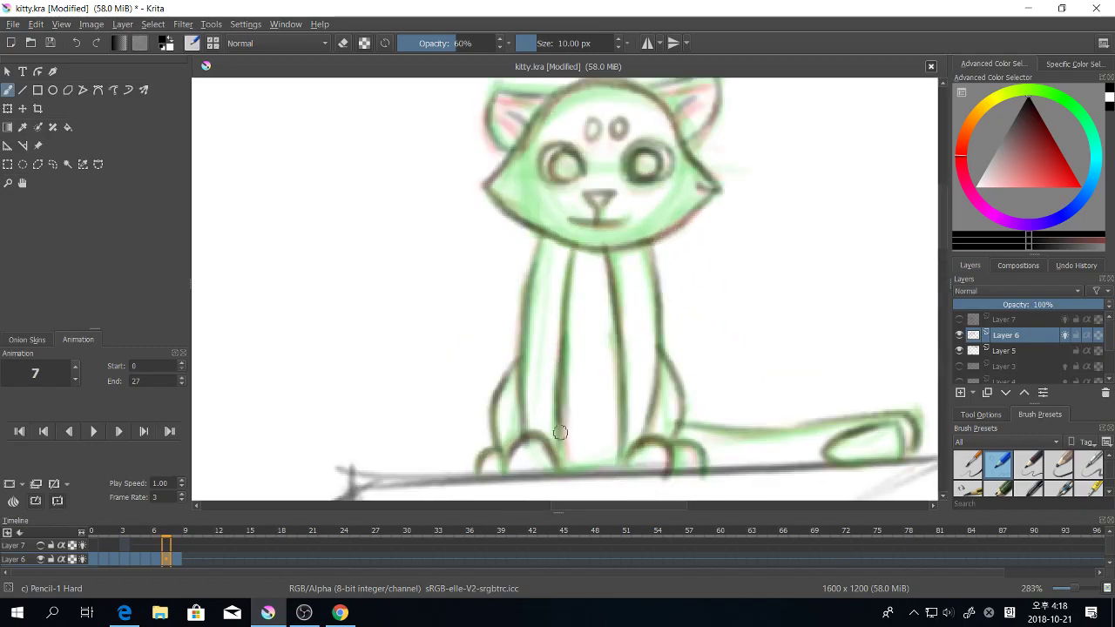
{"action": "key", "text": "minus"}
{"action": "key", "text": "minus"}
{"action": "left_click_drag", "start_coordinate": [768, 325], "coordinate": [759, 362]}
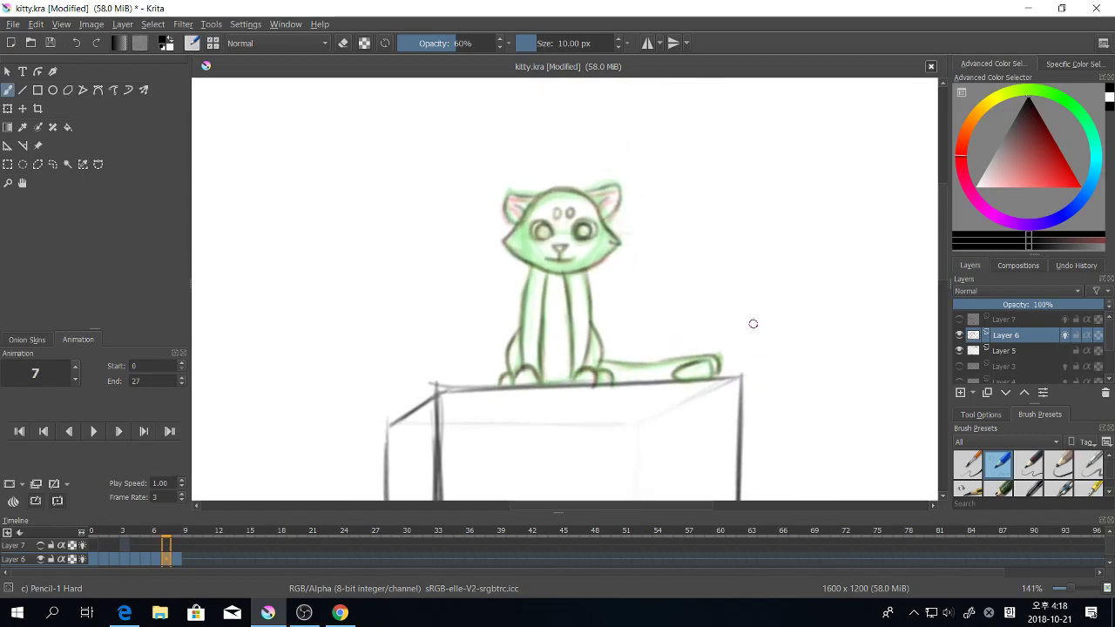
Step: Play the animation from frame 0 to check the motion, then stop it
{"action": "left_click", "coordinate": [175, 550]}
{"action": "left_click", "coordinate": [98, 558]}
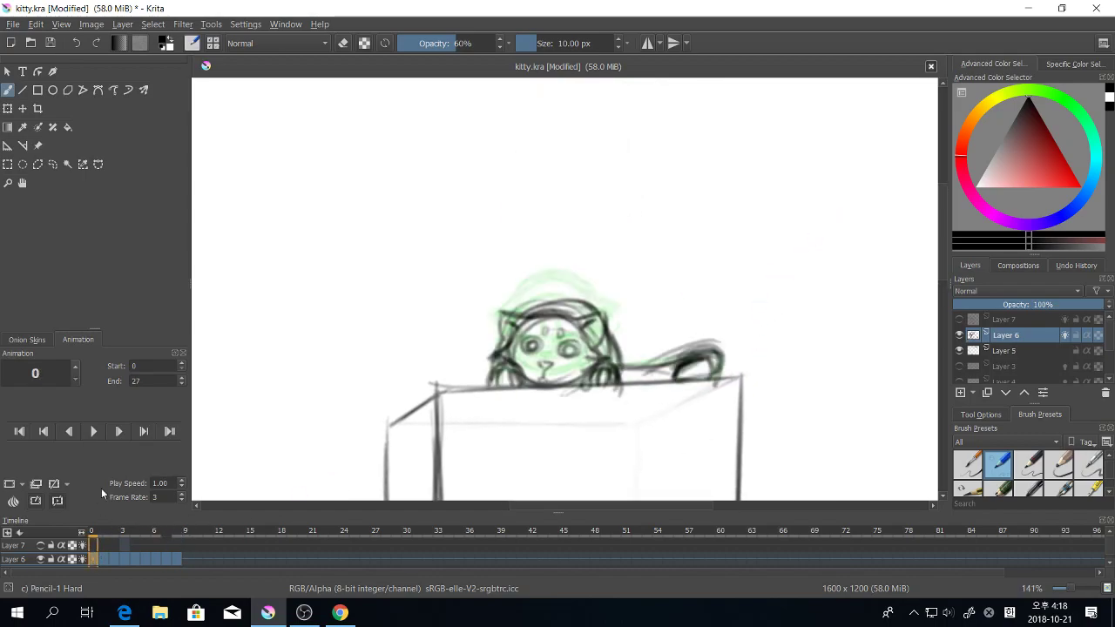
{"action": "left_click", "coordinate": [92, 432]}
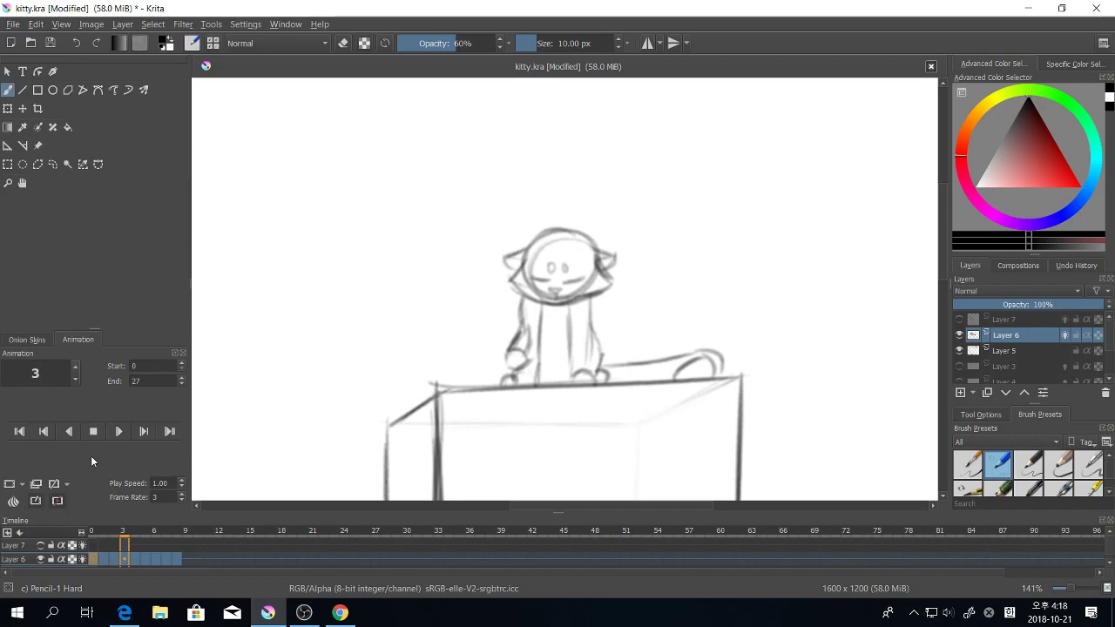
{"action": "left_click", "coordinate": [88, 433]}
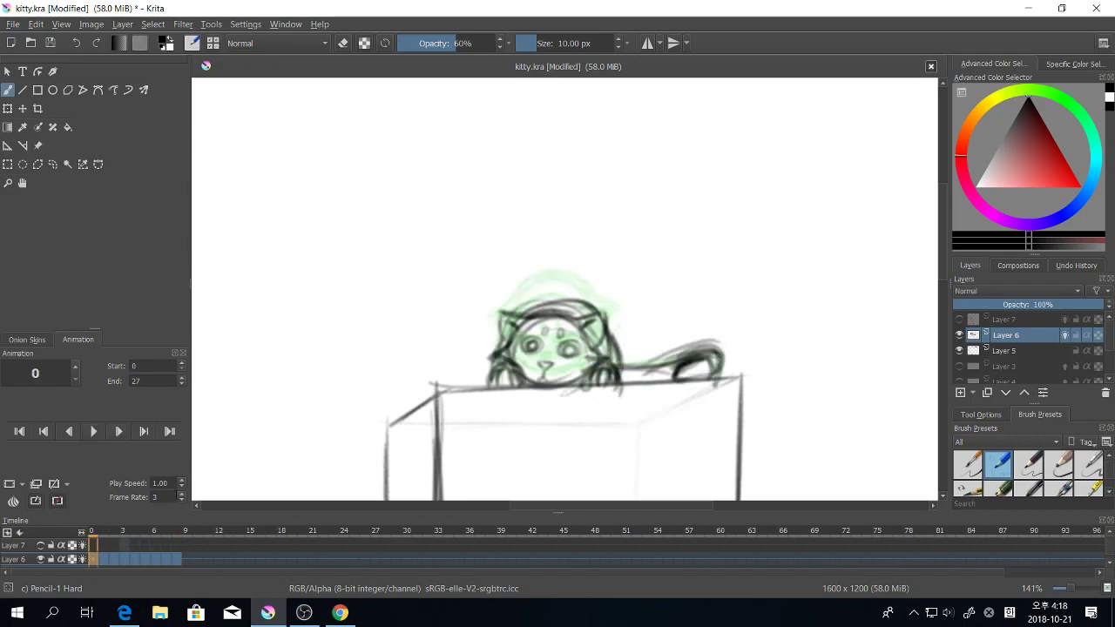
Step: Set the animation's frame rate to 6 and replay the sequence from frame 0 several times to check its timing
{"action": "left_click", "coordinate": [181, 494]}
{"action": "left_click", "coordinate": [181, 494]}
{"action": "left_click", "coordinate": [181, 494]}
{"action": "left_click", "coordinate": [105, 442]}
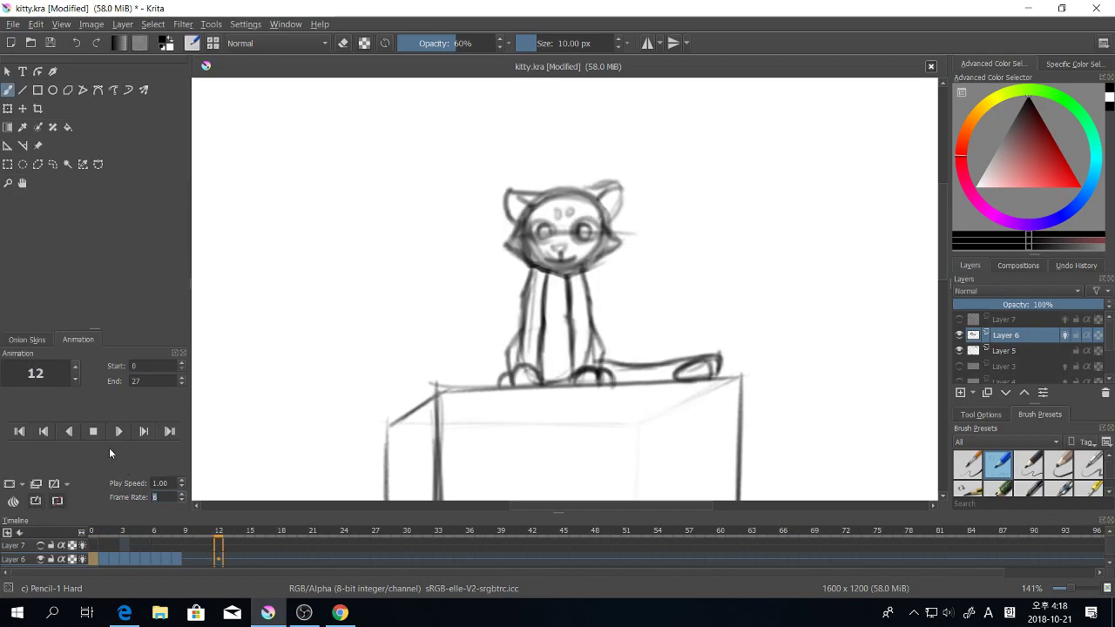
{"action": "left_click", "coordinate": [93, 433]}
{"action": "left_click", "coordinate": [93, 433]}
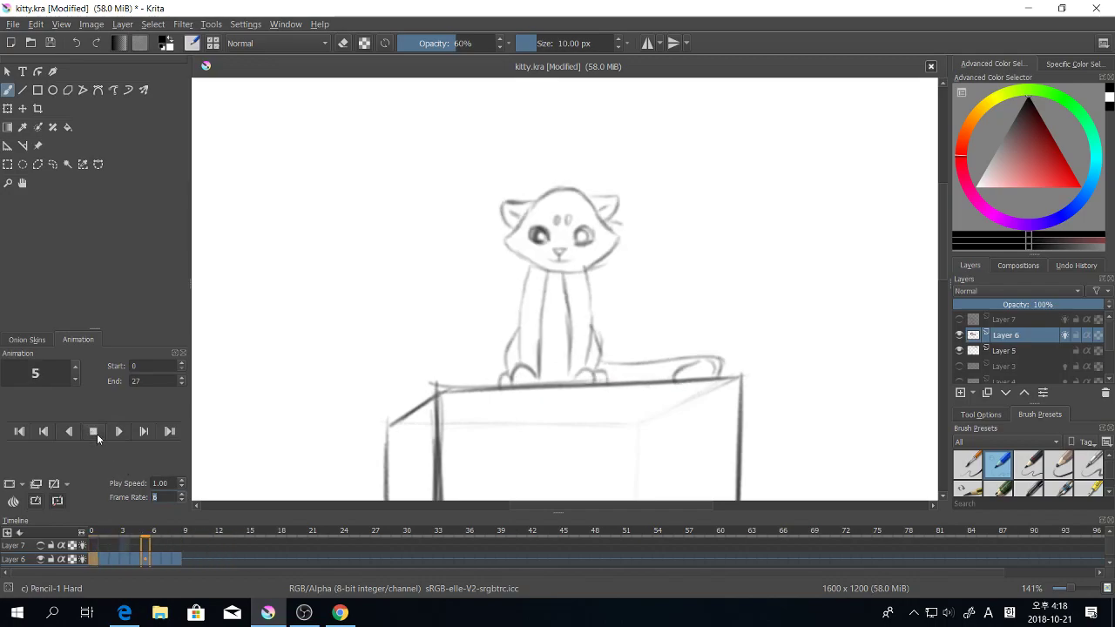
{"action": "left_click", "coordinate": [93, 433]}
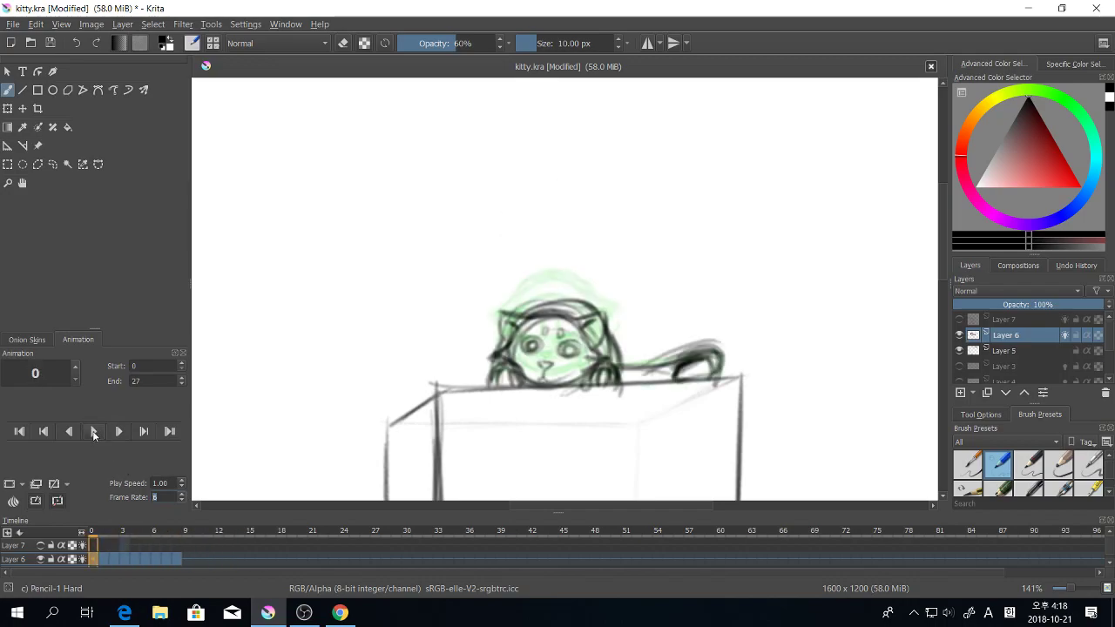
{"action": "left_click", "coordinate": [93, 432]}
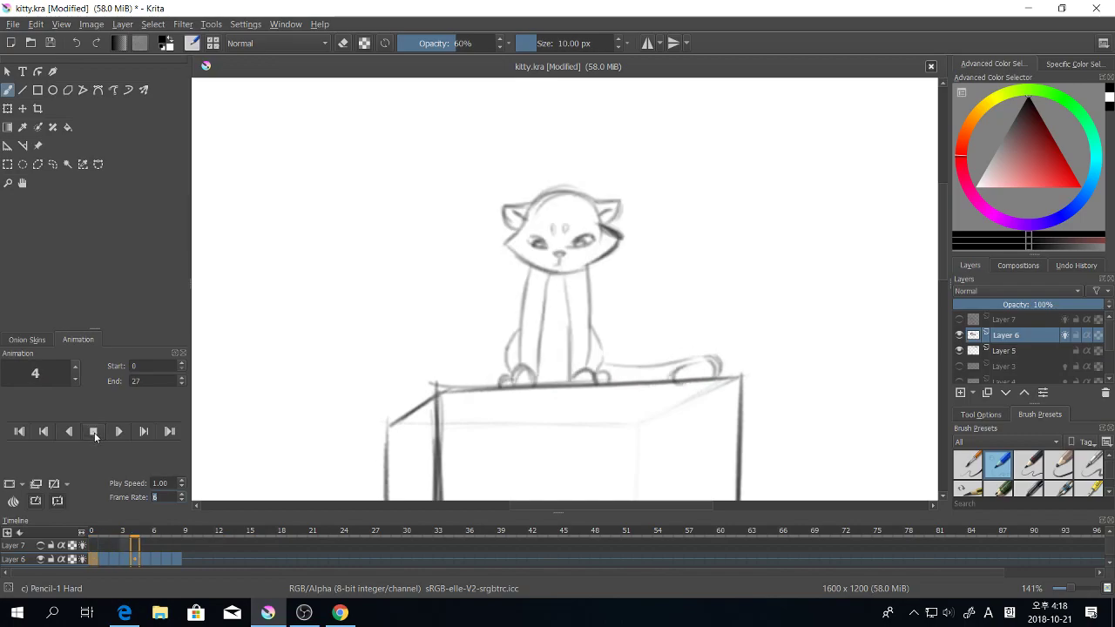
{"action": "left_click", "coordinate": [99, 430]}
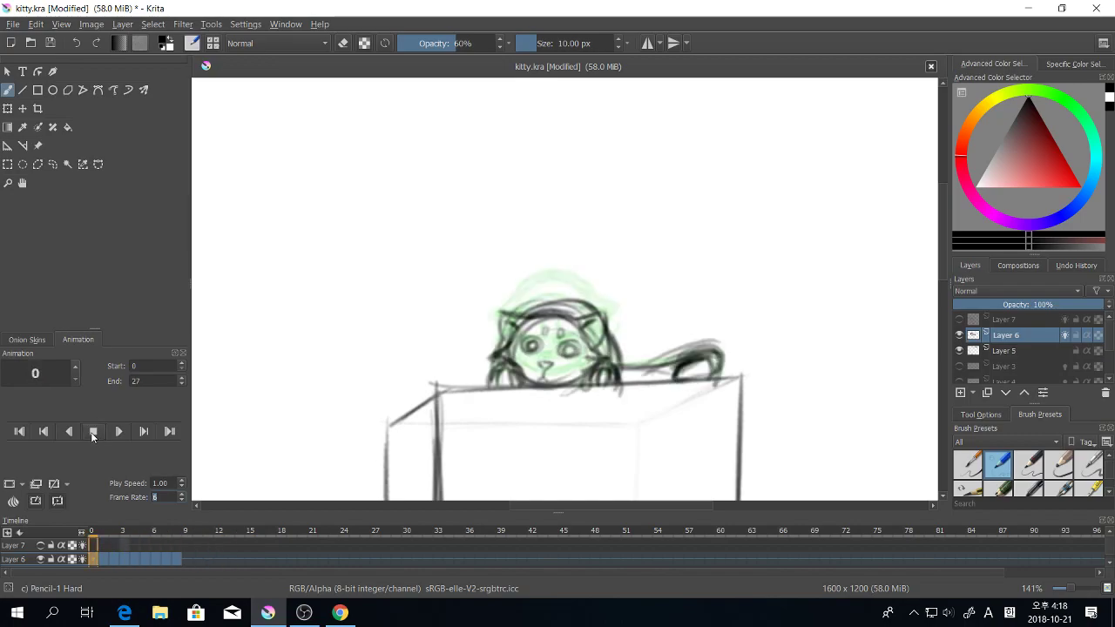
Step: Replay the animation and stop it, then view individual frames around 4 to 6 on Layer 6 to compare the drawings
{"action": "left_click", "coordinate": [93, 436]}
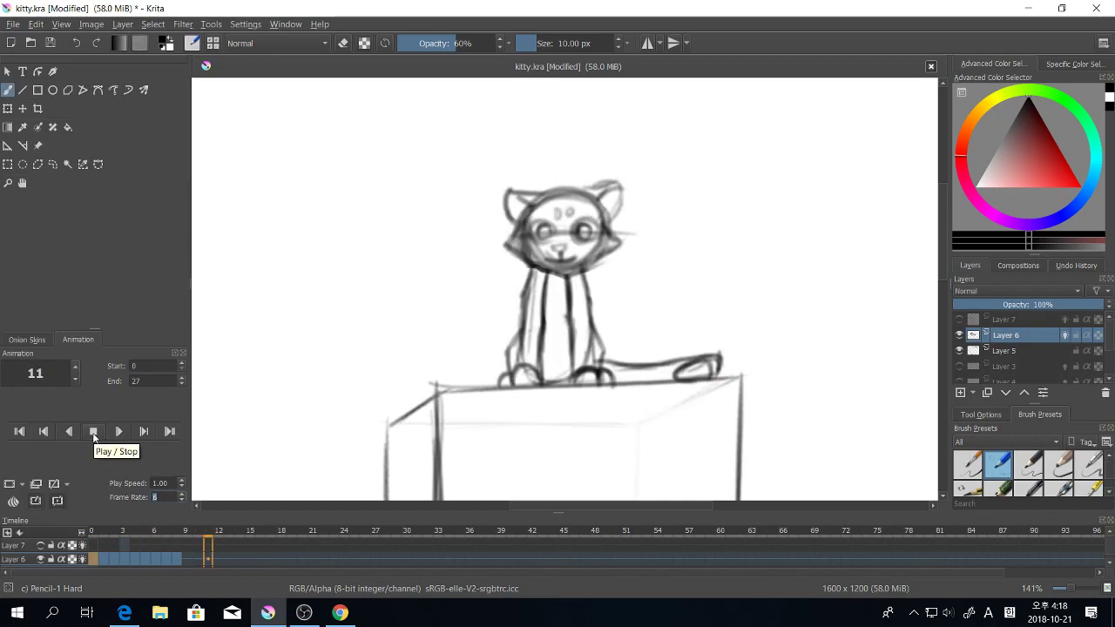
{"action": "left_click", "coordinate": [92, 431]}
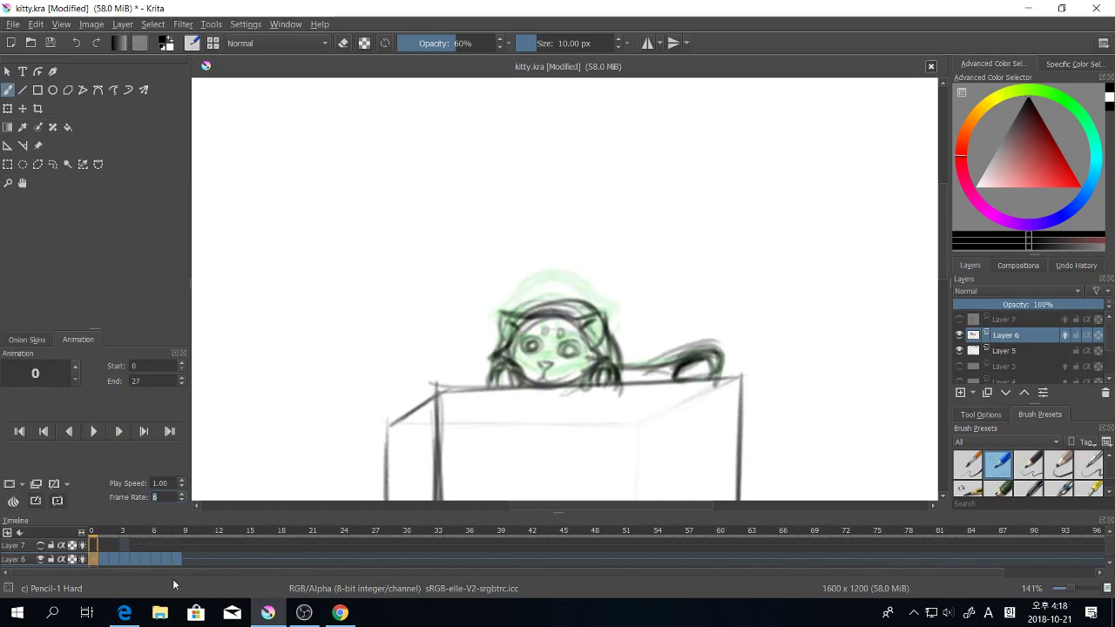
{"action": "left_click", "coordinate": [143, 559]}
{"action": "left_click", "coordinate": [128, 559]}
{"action": "left_click", "coordinate": [149, 562]}
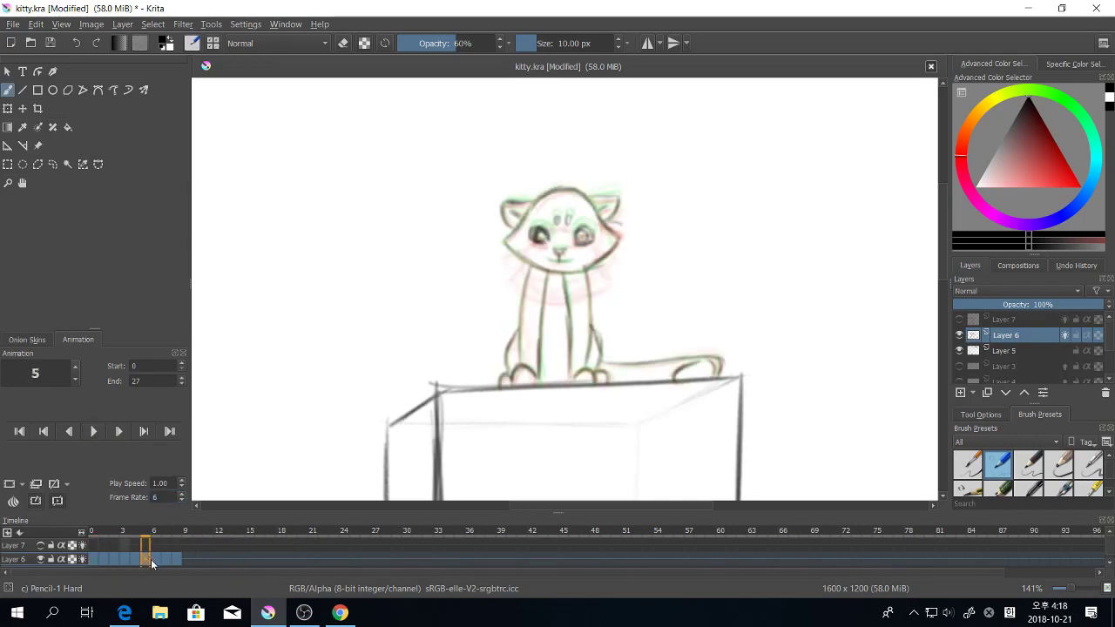
{"action": "left_click", "coordinate": [133, 559]}
{"action": "left_click", "coordinate": [156, 561]}
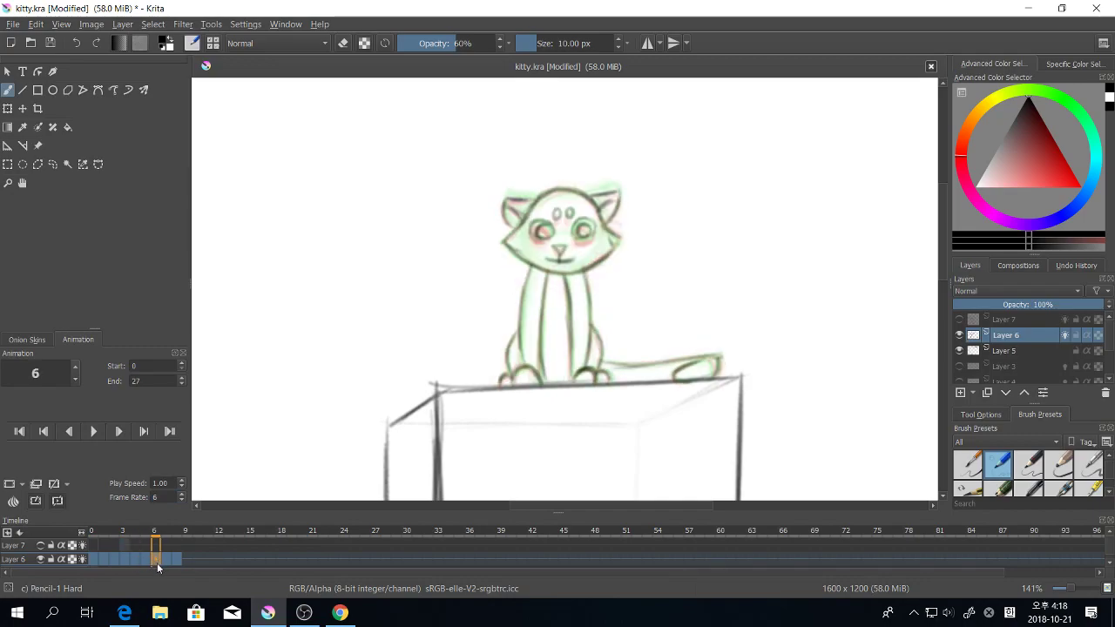
{"action": "left_click", "coordinate": [148, 561]}
{"action": "left_click", "coordinate": [122, 558]}
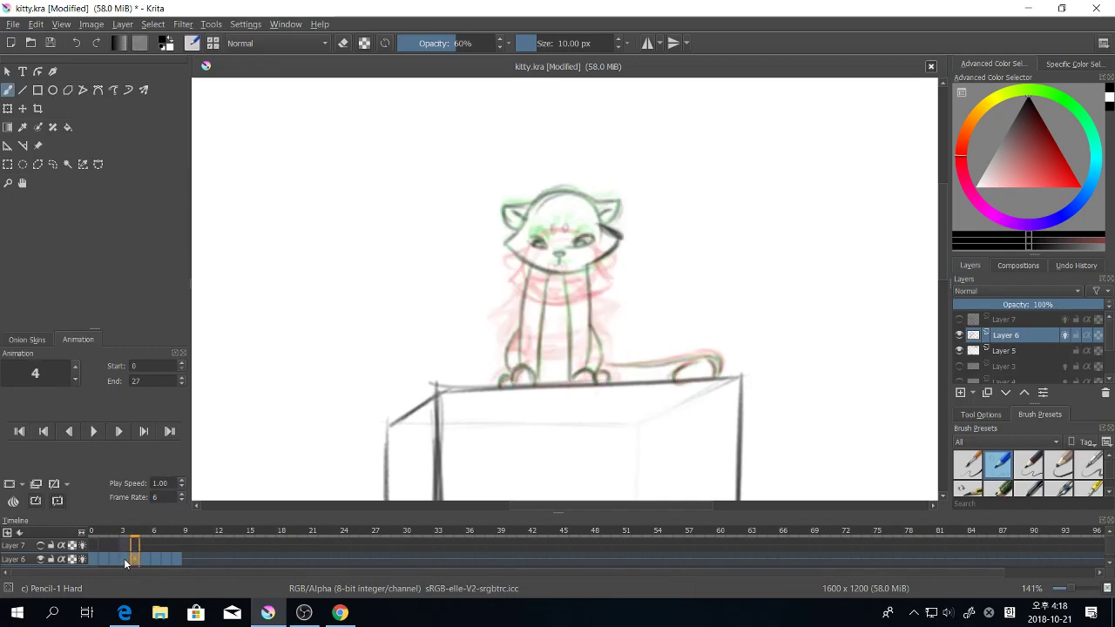
Step: Flip back and forth between frames 3 and 4 to compare the cat's pose
{"action": "left_click", "coordinate": [134, 560]}
{"action": "key", "text": "Left"}
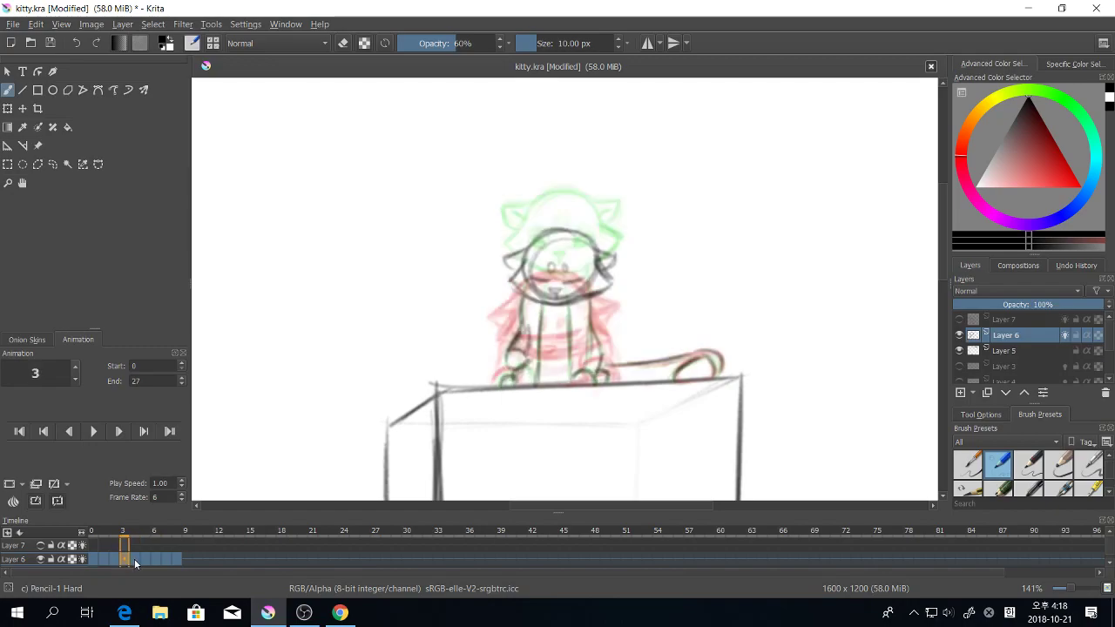
{"action": "key", "text": "Right"}
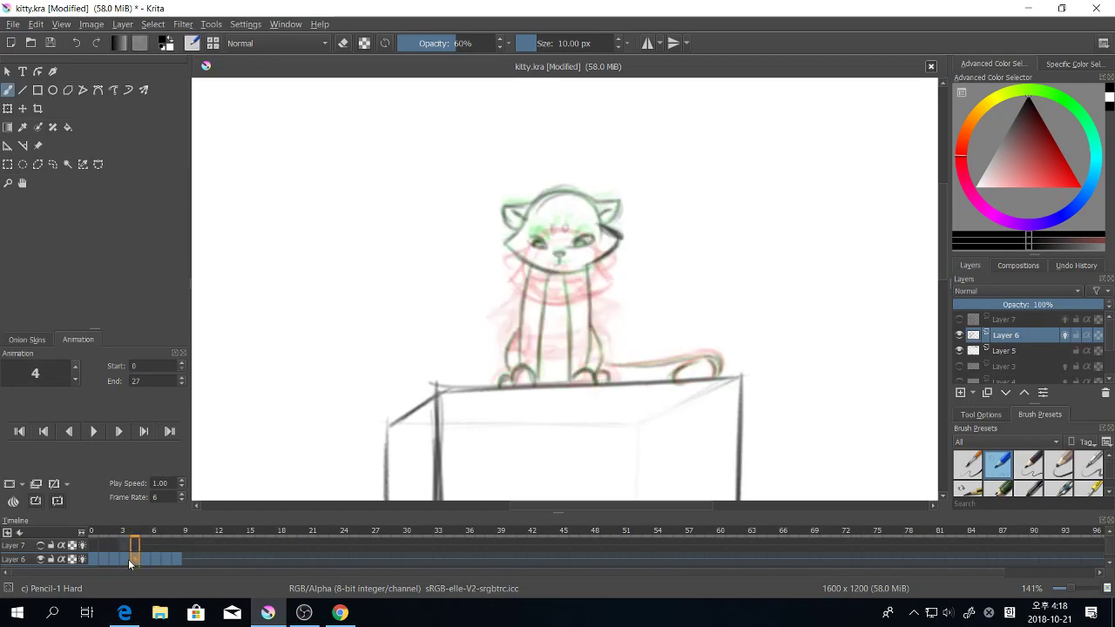
{"action": "key", "text": "Left"}
{"action": "key", "text": "Right"}
{"action": "key", "text": "Left"}
{"action": "key", "text": "Right"}
Step: Erase the left-hand front leg's outer and inner lines and its paw on frame 4, using Eraser Small at 100% opacity
{"action": "key", "text": "ctrl+plus"}
{"action": "key", "text": "ctrl+plus"}
{"action": "left_click_drag", "start_coordinate": [532, 432], "coordinate": [581, 389]}
{"action": "key", "text": "ctrl+plus"}
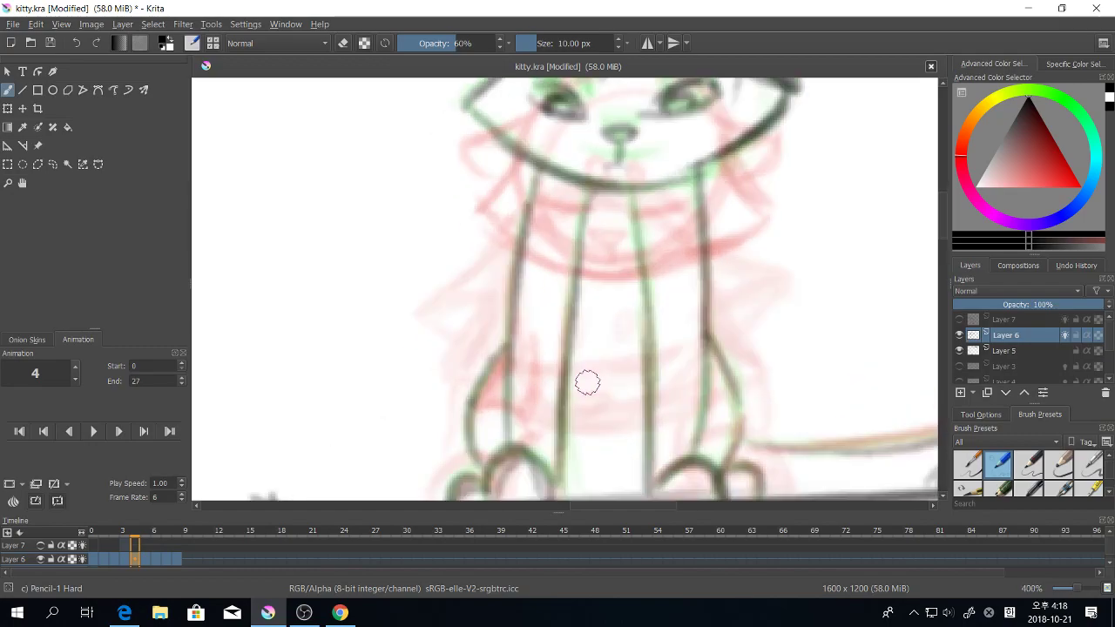
{"action": "left_click_drag", "start_coordinate": [570, 432], "coordinate": [593, 334]}
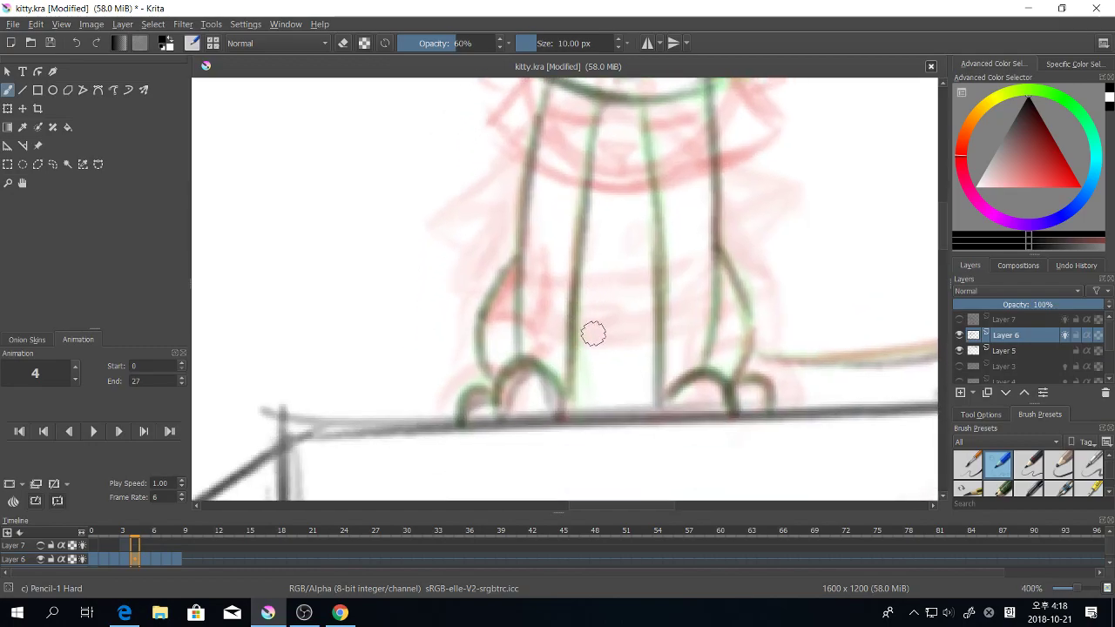
{"action": "mouse_move", "coordinate": [519, 383]}
{"action": "left_mouse_down"}
{"action": "mouse_move", "coordinate": [503, 415]}
{"action": "mouse_move", "coordinate": [569, 313]}
{"action": "left_mouse_up"}
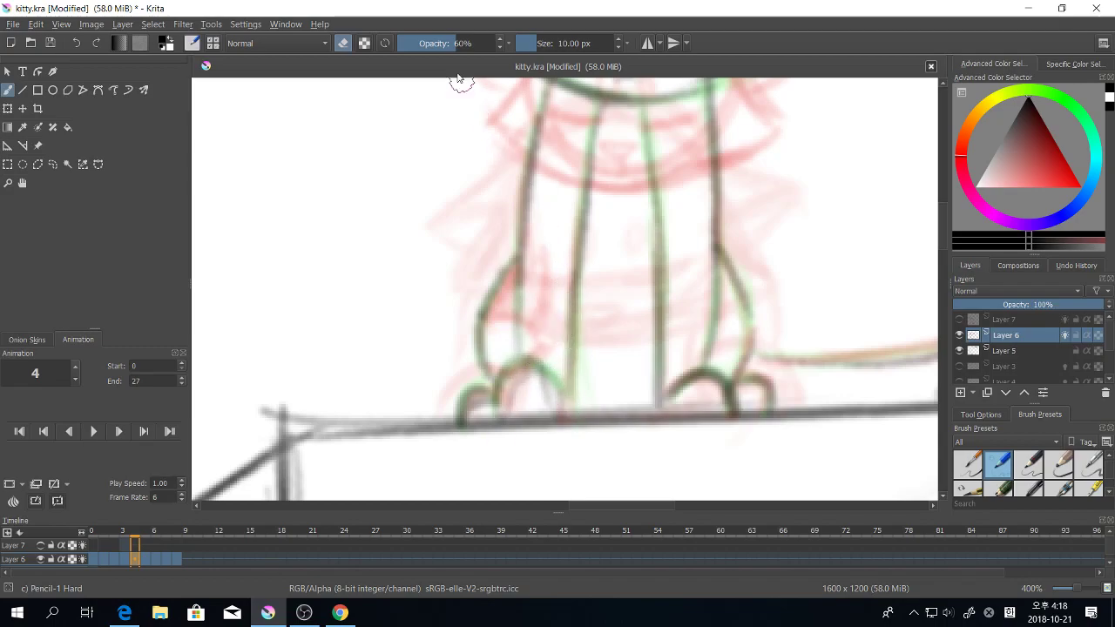
{"action": "left_click_drag", "start_coordinate": [466, 44], "coordinate": [525, 46]}
{"action": "left_click_drag", "start_coordinate": [559, 378], "coordinate": [567, 427]}
{"action": "mouse_move", "coordinate": [572, 309]}
{"action": "left_mouse_down"}
{"action": "mouse_move", "coordinate": [572, 418]}
{"action": "mouse_move", "coordinate": [537, 369]}
{"action": "mouse_move", "coordinate": [530, 381]}
{"action": "left_mouse_up"}
{"action": "right_click", "coordinate": [579, 347]}
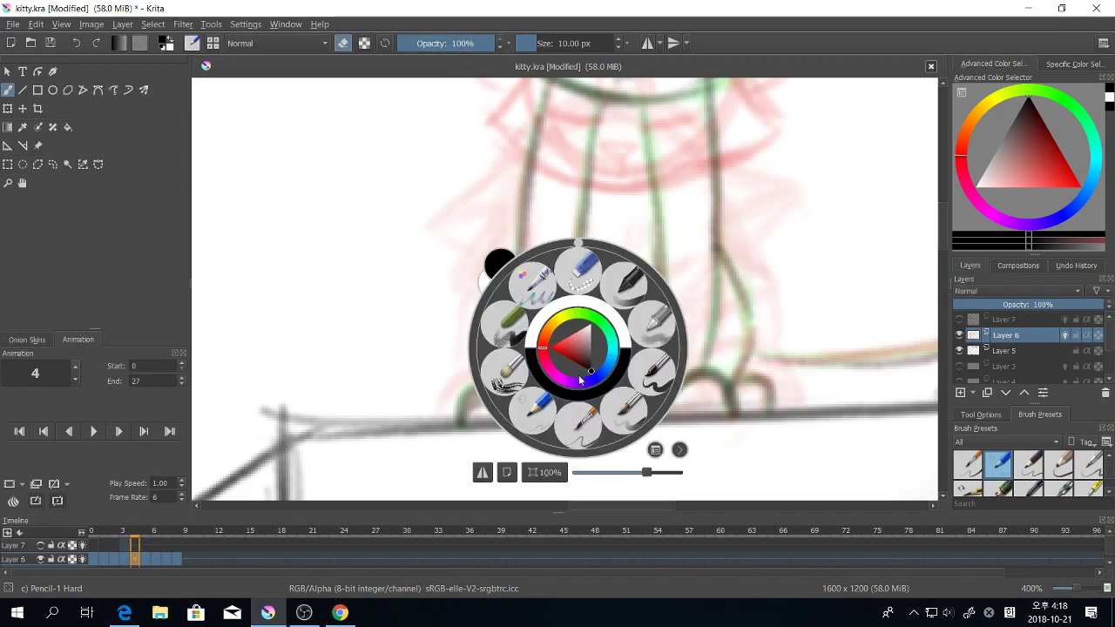
{"action": "left_click", "coordinate": [533, 278]}
{"action": "mouse_move", "coordinate": [565, 269]}
{"action": "left_mouse_down"}
{"action": "mouse_move", "coordinate": [530, 411]}
{"action": "mouse_move", "coordinate": [520, 311]}
{"action": "mouse_move", "coordinate": [578, 314]}
{"action": "mouse_move", "coordinate": [546, 283]}
{"action": "mouse_move", "coordinate": [574, 124]}
{"action": "mouse_move", "coordinate": [528, 205]}
{"action": "left_mouse_up"}
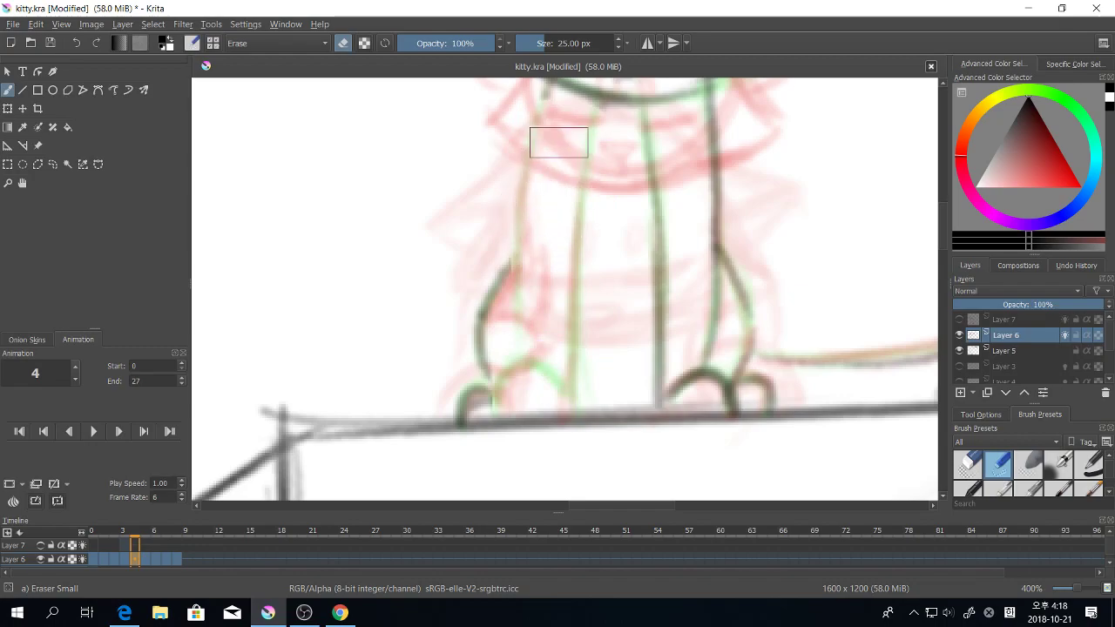
{"action": "left_click_drag", "start_coordinate": [558, 143], "coordinate": [535, 124]}
Step: Redraw the left-hand front leg's outer line, inner line and paw on frame 4 with the Pencil-1 Hard brush
{"action": "right_click", "coordinate": [557, 213]}
{"action": "left_click", "coordinate": [562, 327]}
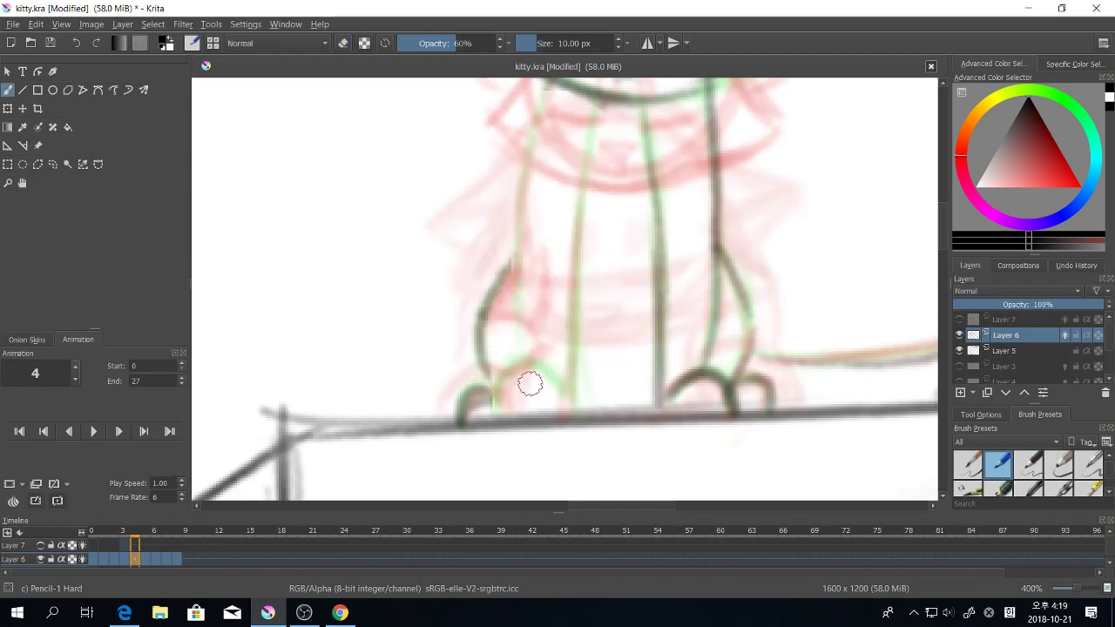
{"action": "mouse_move", "coordinate": [504, 366]}
{"action": "left_mouse_down"}
{"action": "mouse_move", "coordinate": [549, 390]}
{"action": "mouse_move", "coordinate": [555, 366]}
{"action": "mouse_move", "coordinate": [500, 401]}
{"action": "mouse_move", "coordinate": [515, 218]}
{"action": "left_mouse_up"}
{"action": "mouse_move", "coordinate": [571, 372]}
{"action": "left_mouse_down"}
{"action": "mouse_move", "coordinate": [595, 105]}
{"action": "mouse_move", "coordinate": [571, 409]}
{"action": "left_mouse_up"}
{"action": "mouse_move", "coordinate": [514, 215]}
{"action": "left_mouse_down"}
{"action": "mouse_move", "coordinate": [523, 194]}
{"action": "mouse_move", "coordinate": [503, 307]}
{"action": "left_mouse_up"}
{"action": "left_click_drag", "start_coordinate": [783, 325], "coordinate": [800, 318]}
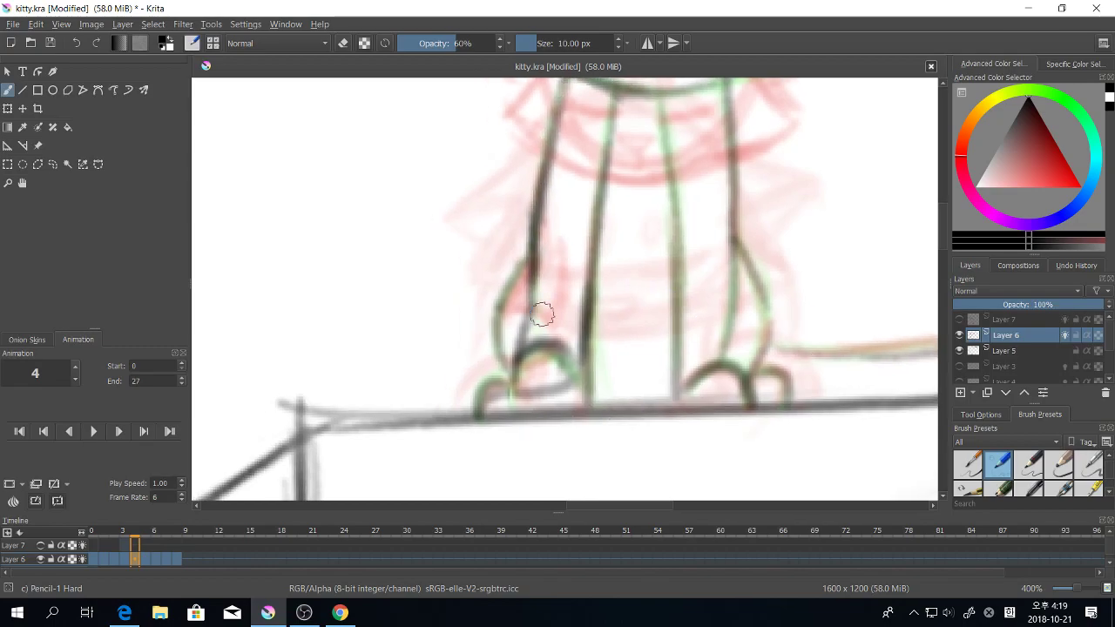
{"action": "left_click_drag", "start_coordinate": [632, 447], "coordinate": [685, 439]}
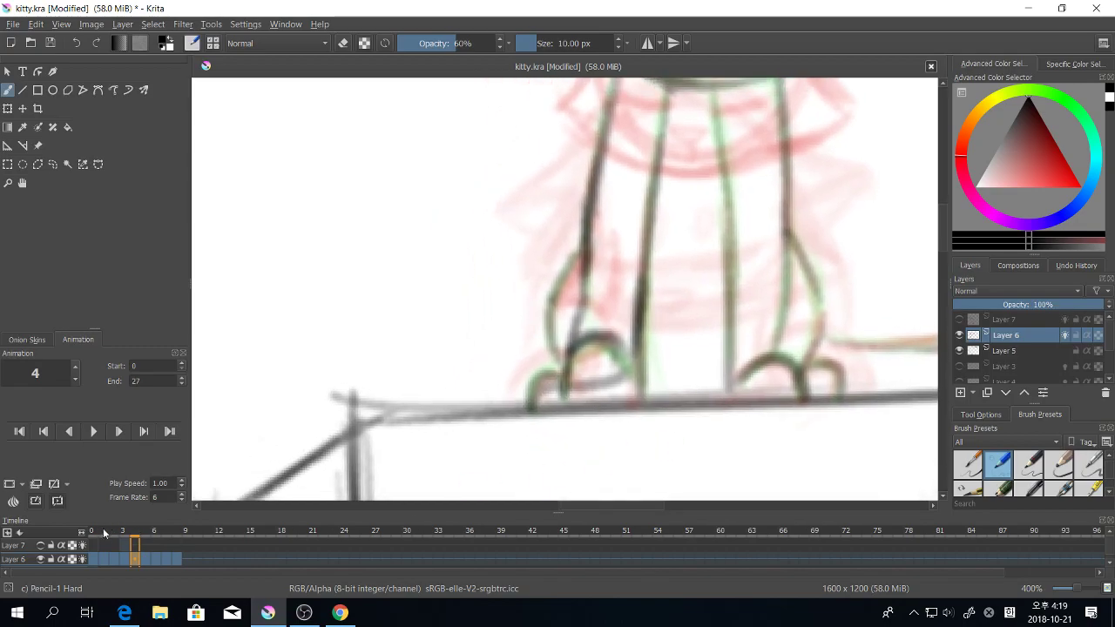
Step: Examine frames 1 to 3 to check how the front legs and paws change between them
{"action": "left_click", "coordinate": [102, 556]}
{"action": "left_click", "coordinate": [115, 560]}
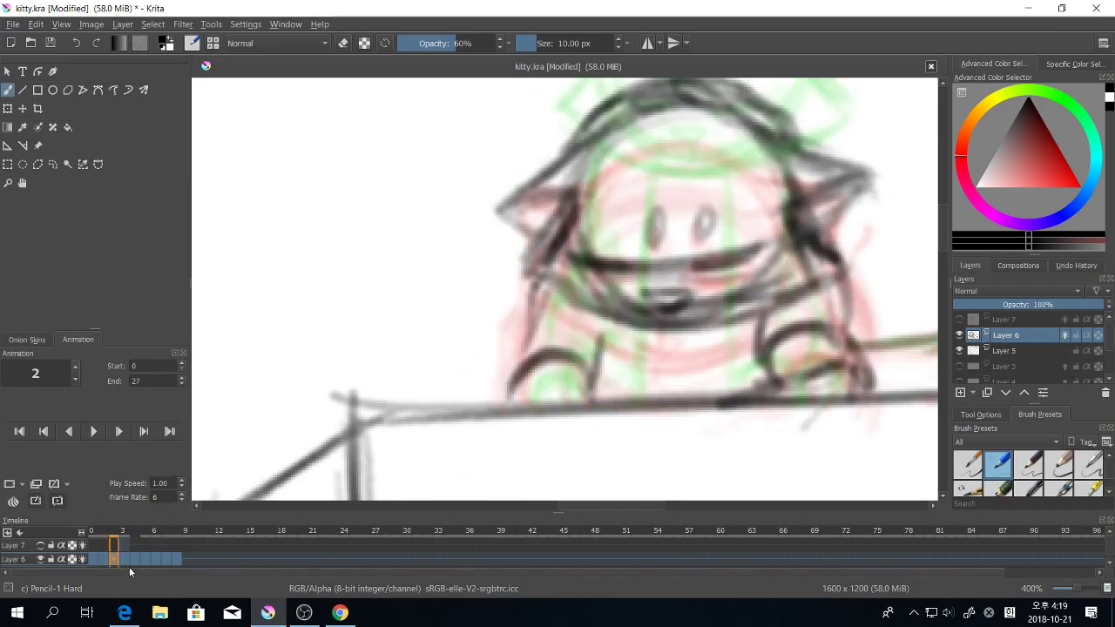
{"action": "left_click", "coordinate": [128, 559]}
{"action": "mouse_move", "coordinate": [114, 562]}
{"action": "left_mouse_down"}
{"action": "mouse_move", "coordinate": [133, 562]}
{"action": "mouse_move", "coordinate": [101, 557]}
{"action": "mouse_move", "coordinate": [111, 562]}
{"action": "left_mouse_up"}
{"action": "left_click", "coordinate": [124, 562]}
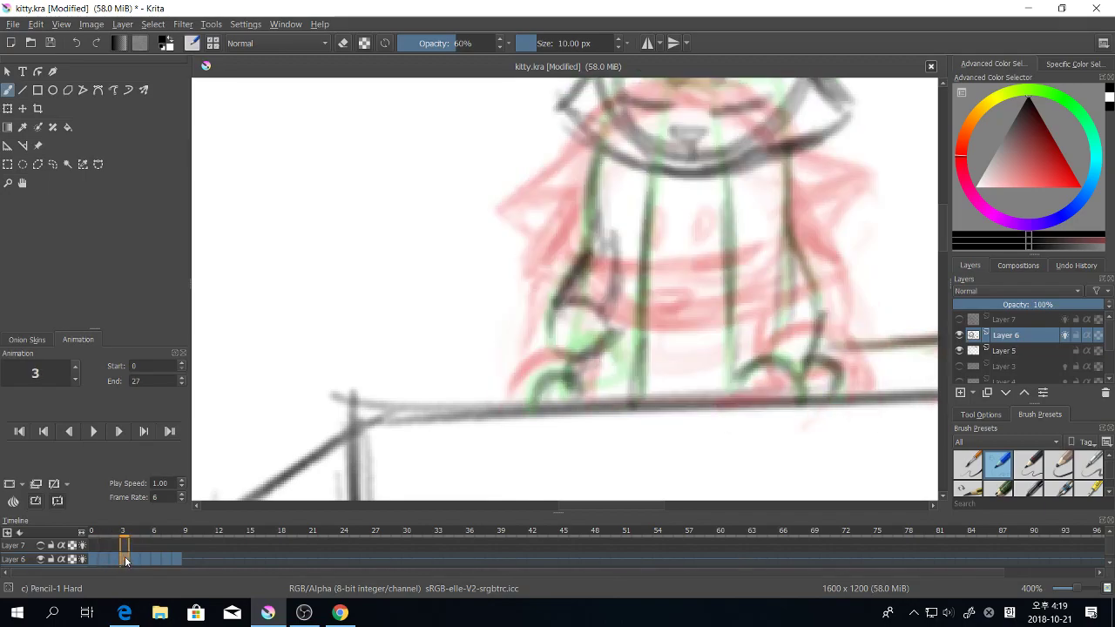
{"action": "key", "text": "minus"}
{"action": "left_click_drag", "start_coordinate": [841, 268], "coordinate": [633, 342]}
{"action": "key", "text": "minus"}
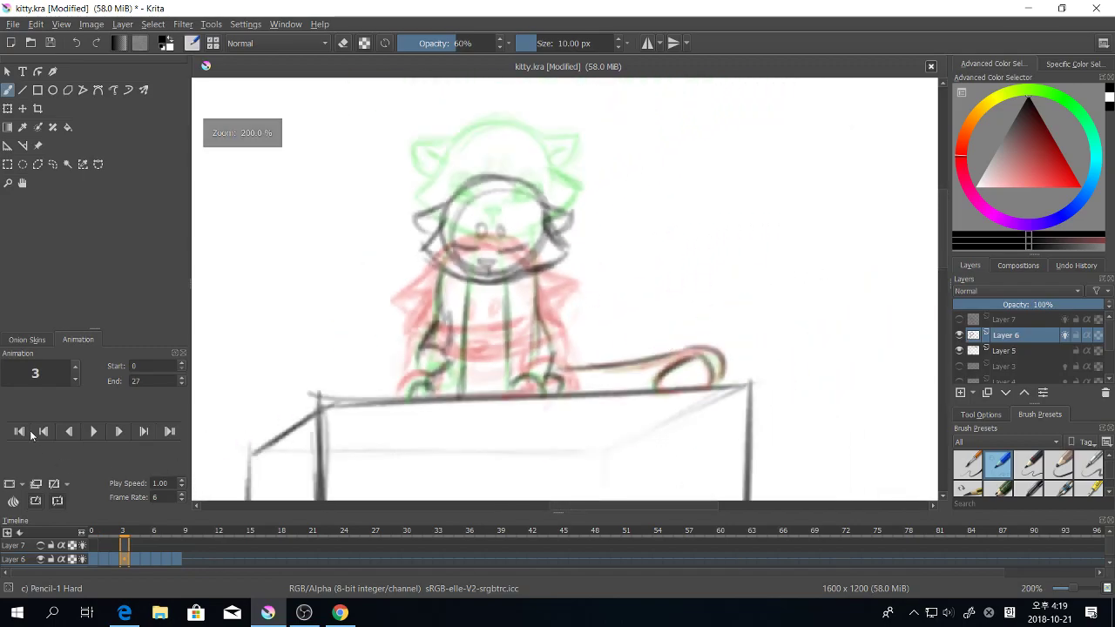
Step: Play the cat animation twice to check the motion with the redrawn front leg, stopping after each run
{"action": "left_click", "coordinate": [93, 431]}
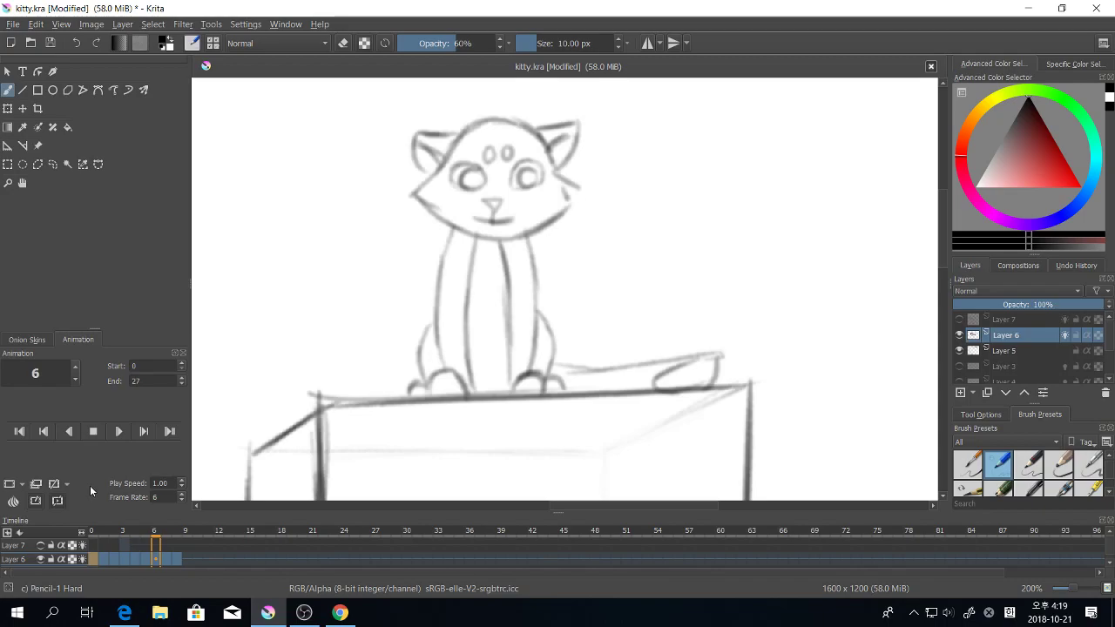
{"action": "left_click", "coordinate": [92, 432]}
{"action": "left_click", "coordinate": [92, 432]}
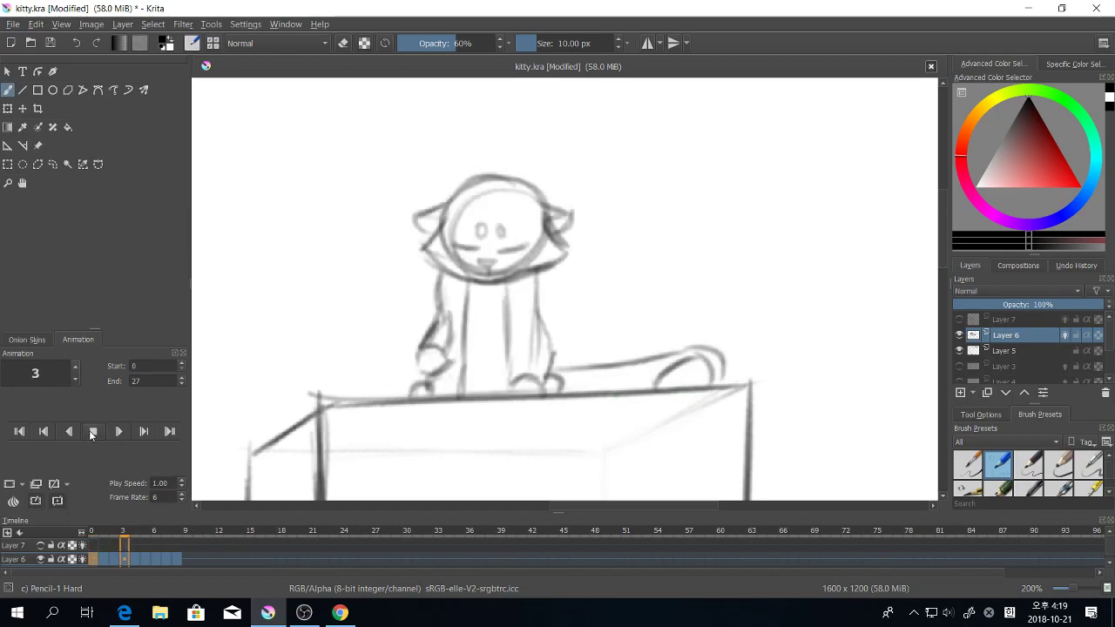
{"action": "left_click", "coordinate": [94, 432]}
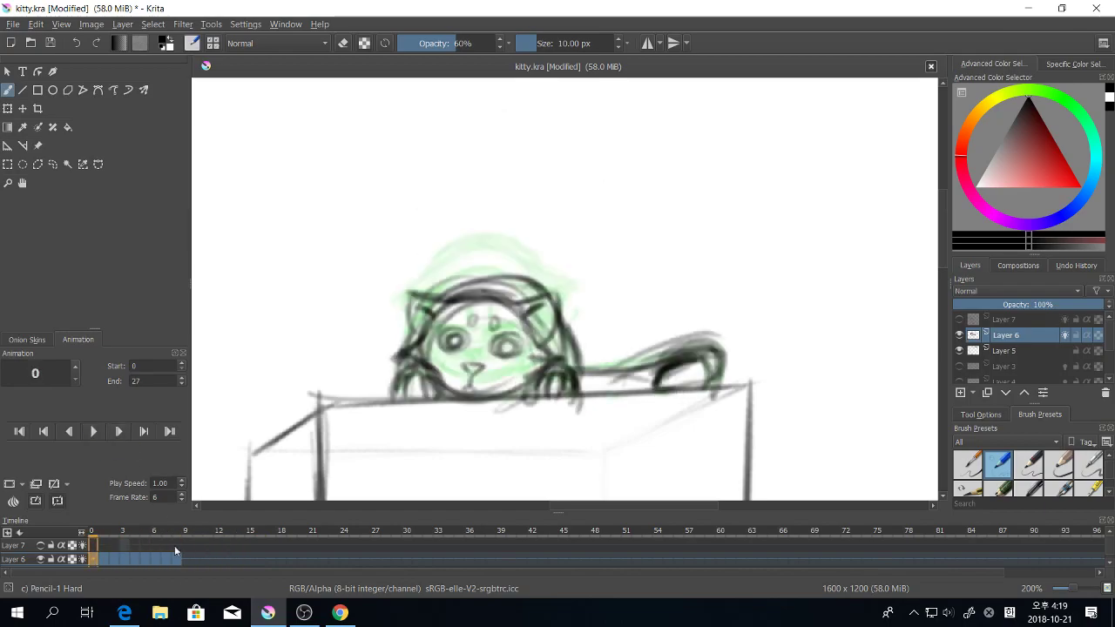
{"action": "left_click", "coordinate": [103, 559]}
{"action": "right_click", "coordinate": [108, 564]}
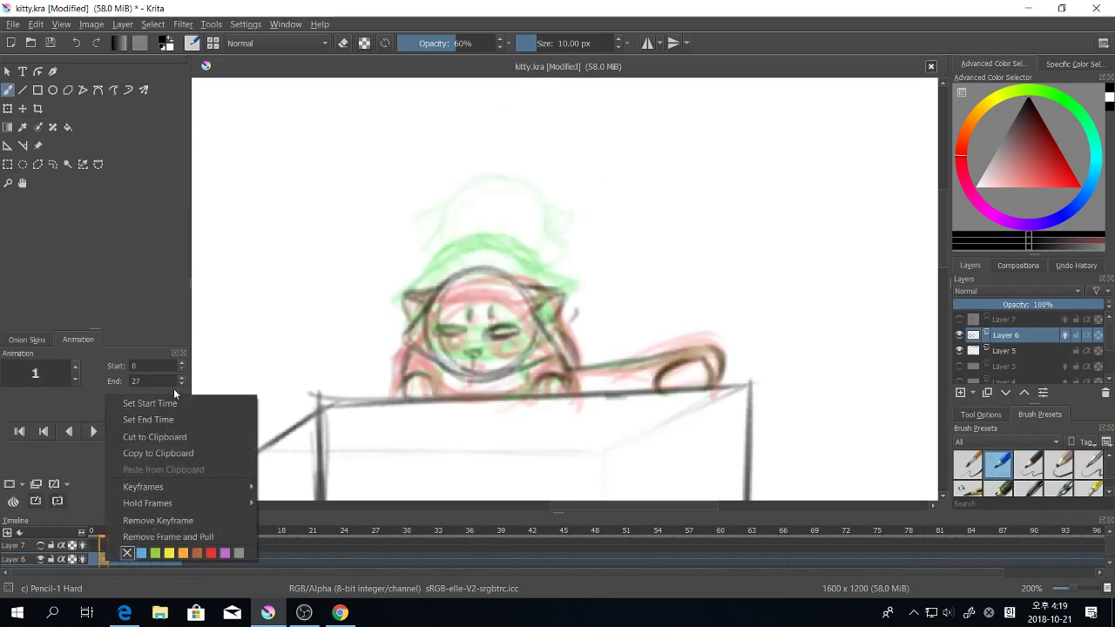
{"action": "mouse_move", "coordinate": [171, 504]}
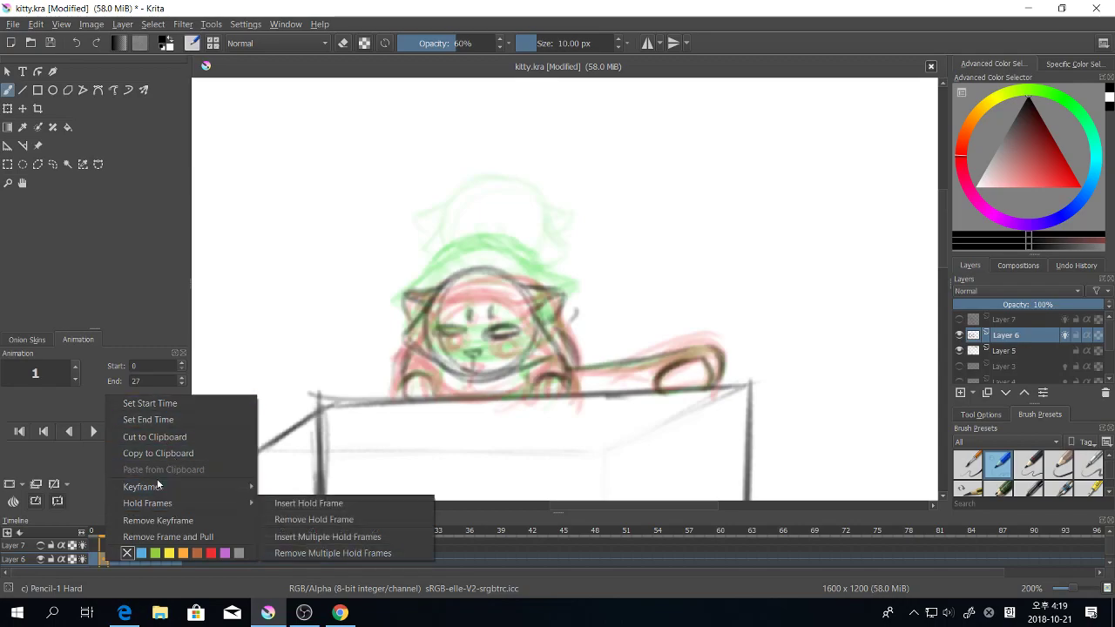
{"action": "left_click", "coordinate": [96, 560]}
{"action": "right_click", "coordinate": [103, 530]}
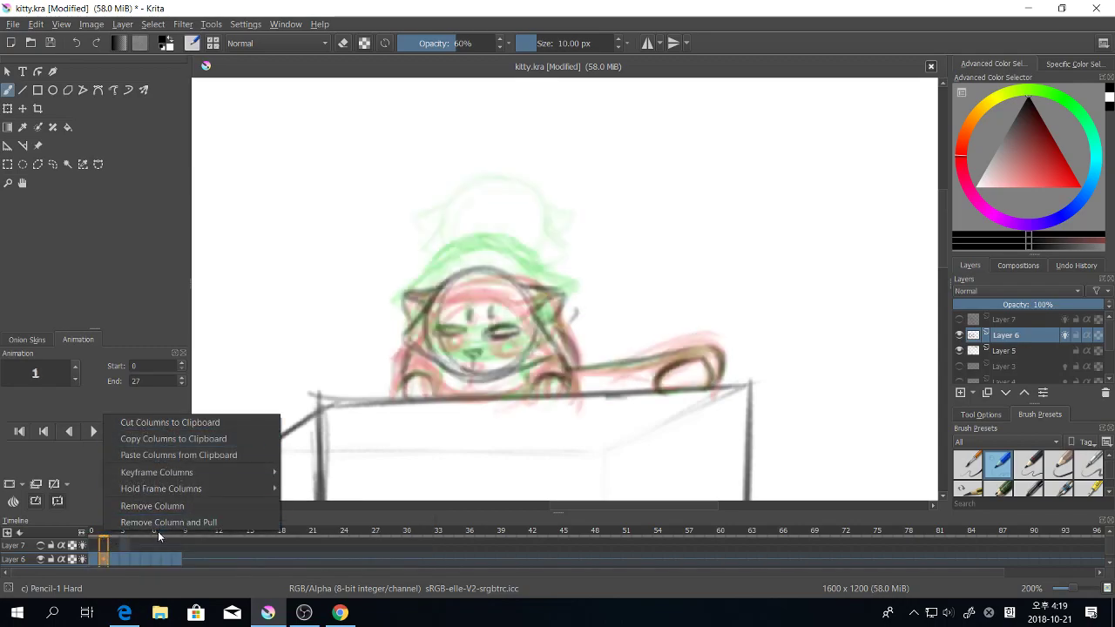
{"action": "left_click", "coordinate": [124, 565]}
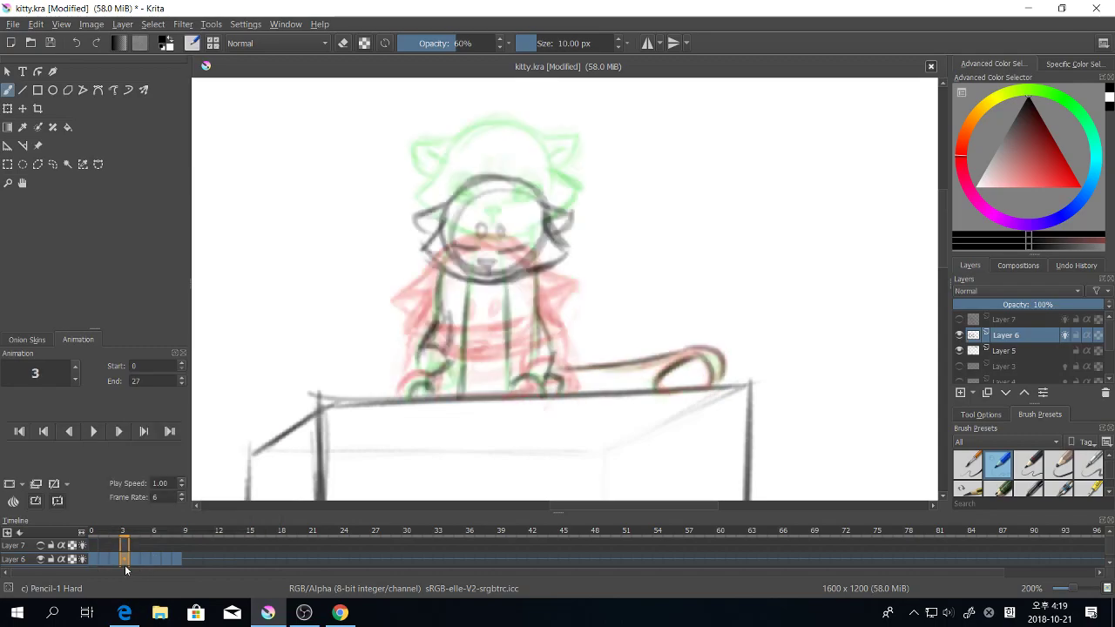
{"action": "left_click", "coordinate": [96, 561]}
{"action": "left_click", "coordinate": [101, 529]}
{"action": "right_click", "coordinate": [101, 536]}
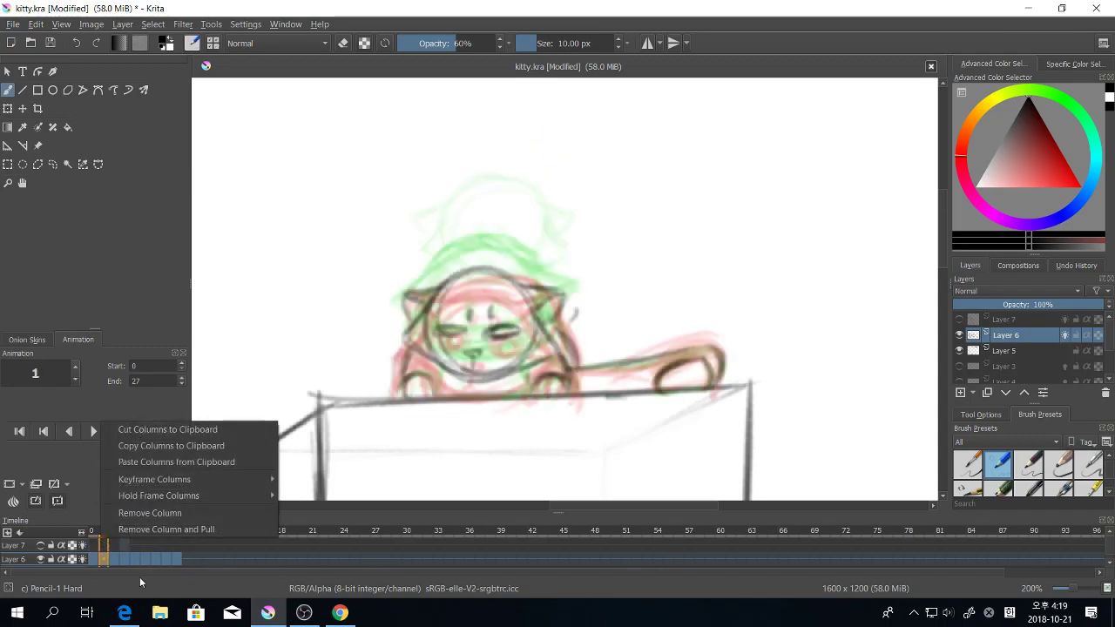
{"action": "left_click", "coordinate": [118, 542]}
{"action": "right_click", "coordinate": [114, 531]}
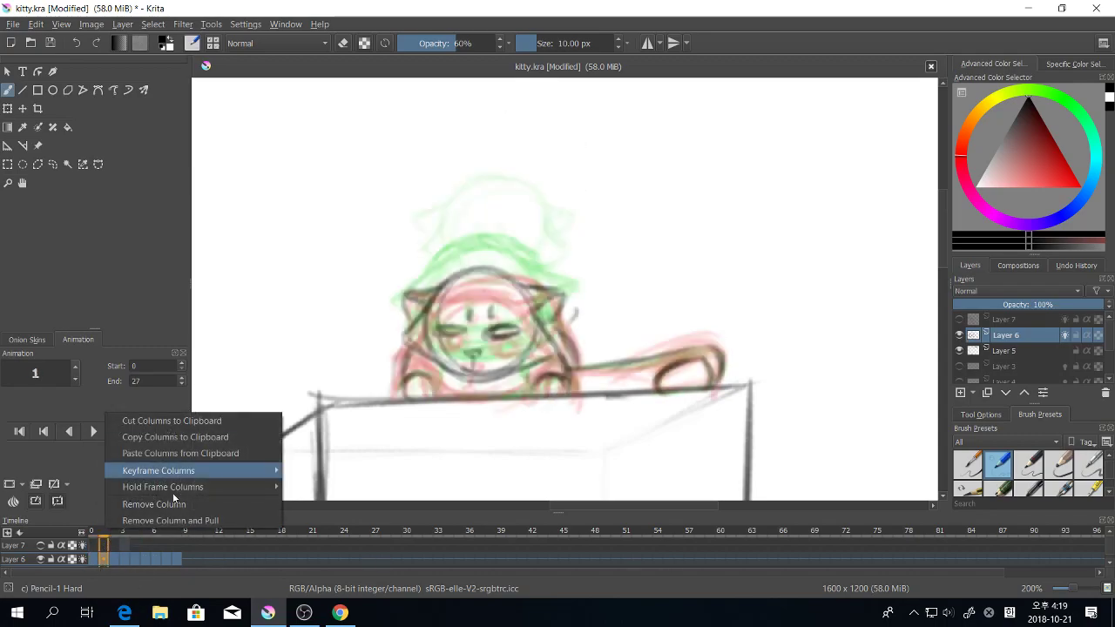
{"action": "left_click", "coordinate": [112, 561]}
{"action": "left_click", "coordinate": [103, 560]}
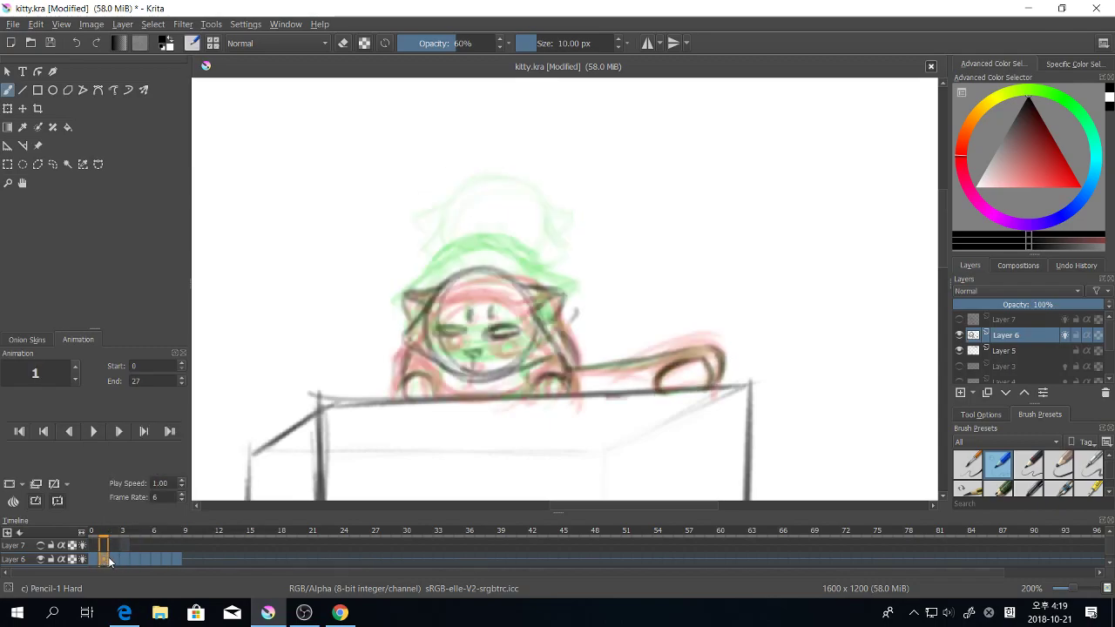
Step: Try to insert a hold frame after the frame 1 keyframe on Layer 6
{"action": "mouse_move", "coordinate": [106, 558]}
{"action": "left_mouse_down"}
{"action": "mouse_move", "coordinate": [173, 561]}
{"action": "mouse_move", "coordinate": [97, 561]}
{"action": "left_mouse_up"}
{"action": "right_click", "coordinate": [101, 559]}
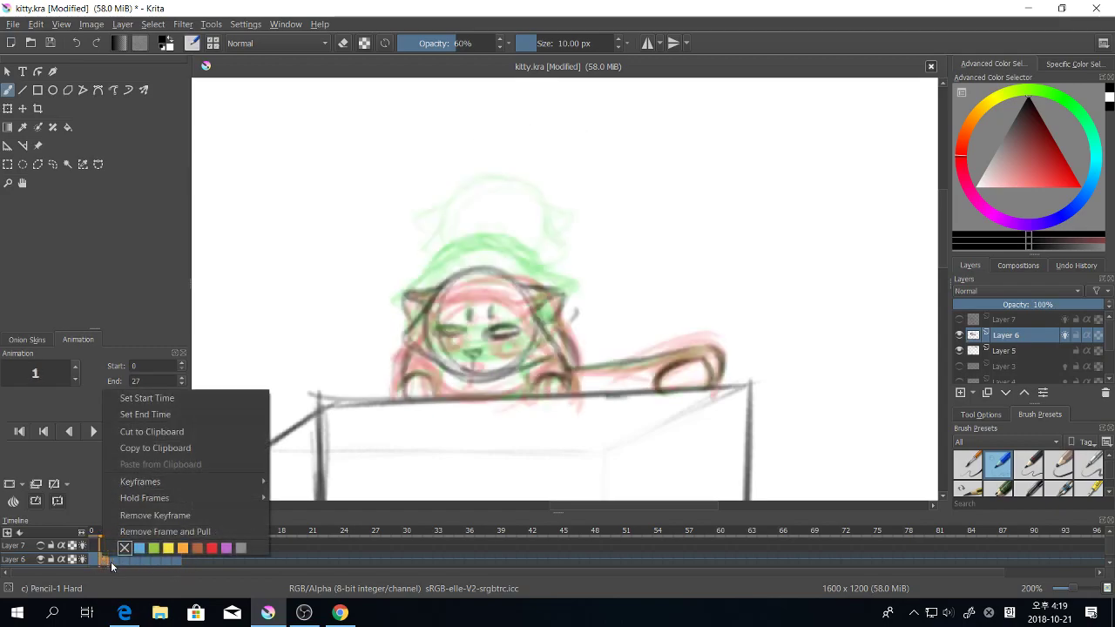
{"action": "mouse_move", "coordinate": [169, 497]}
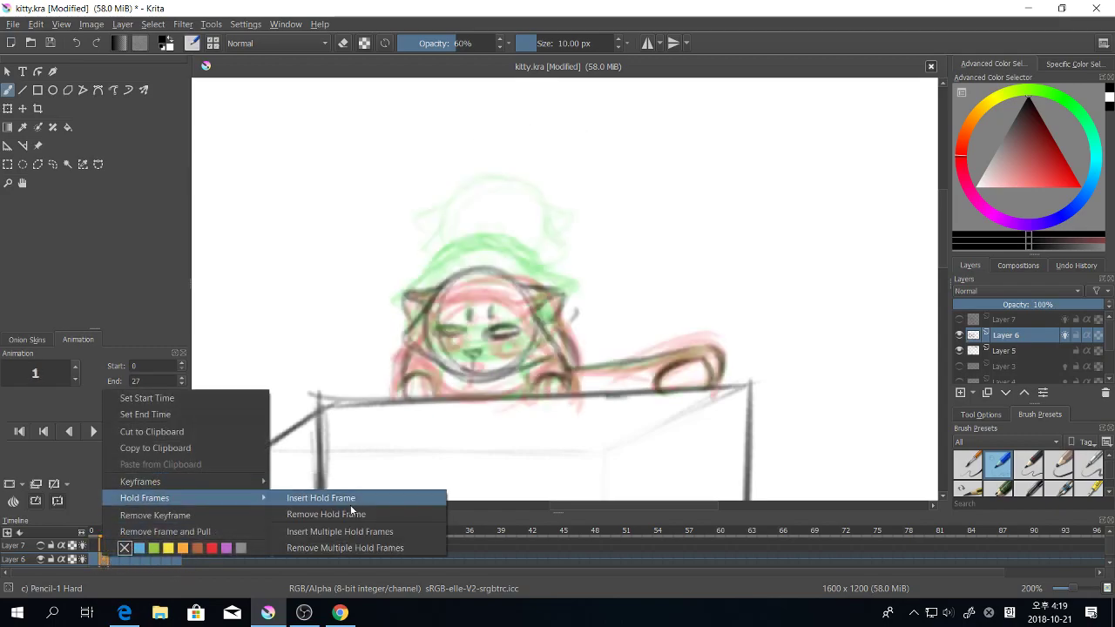
{"action": "left_click", "coordinate": [406, 498]}
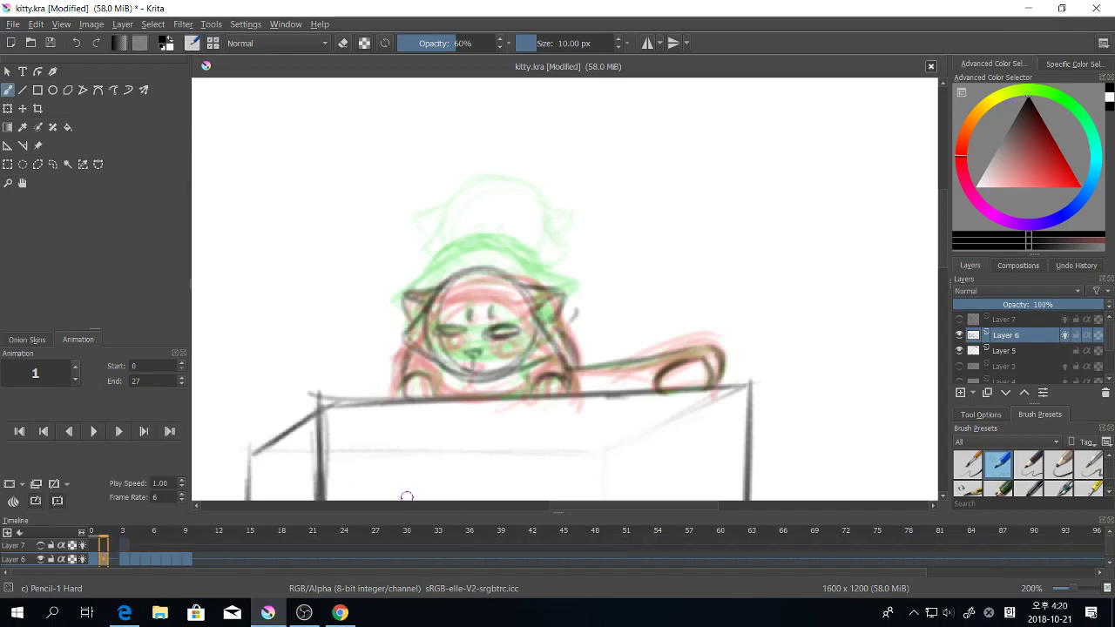
Step: Insert a hold frame after the frame 0 keyframe on Layer 6
{"action": "left_click", "coordinate": [95, 560]}
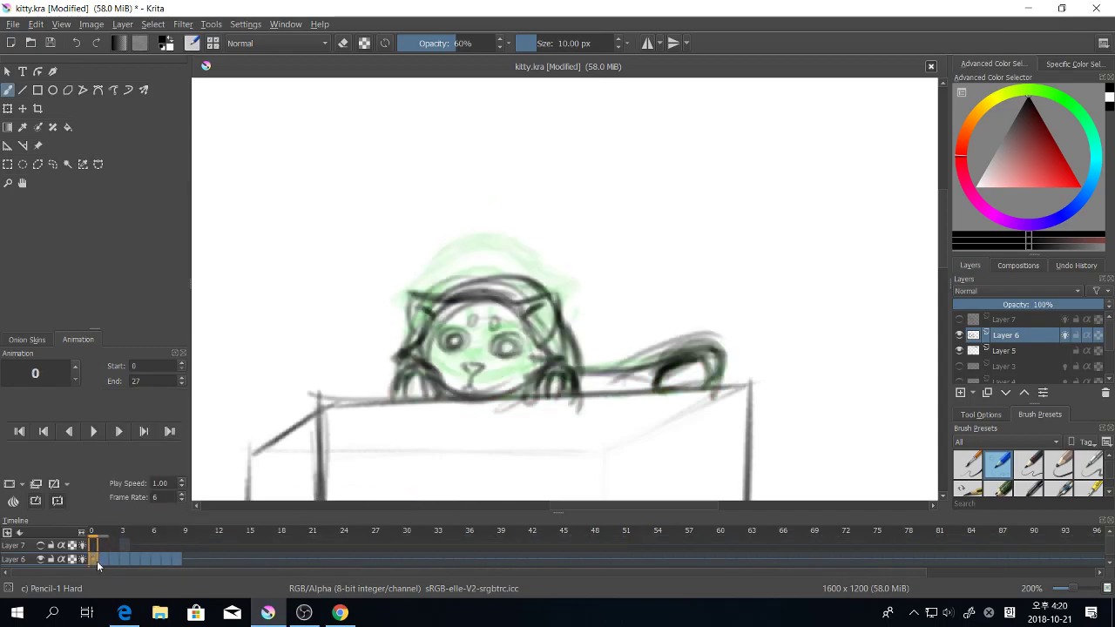
{"action": "right_click", "coordinate": [95, 560]}
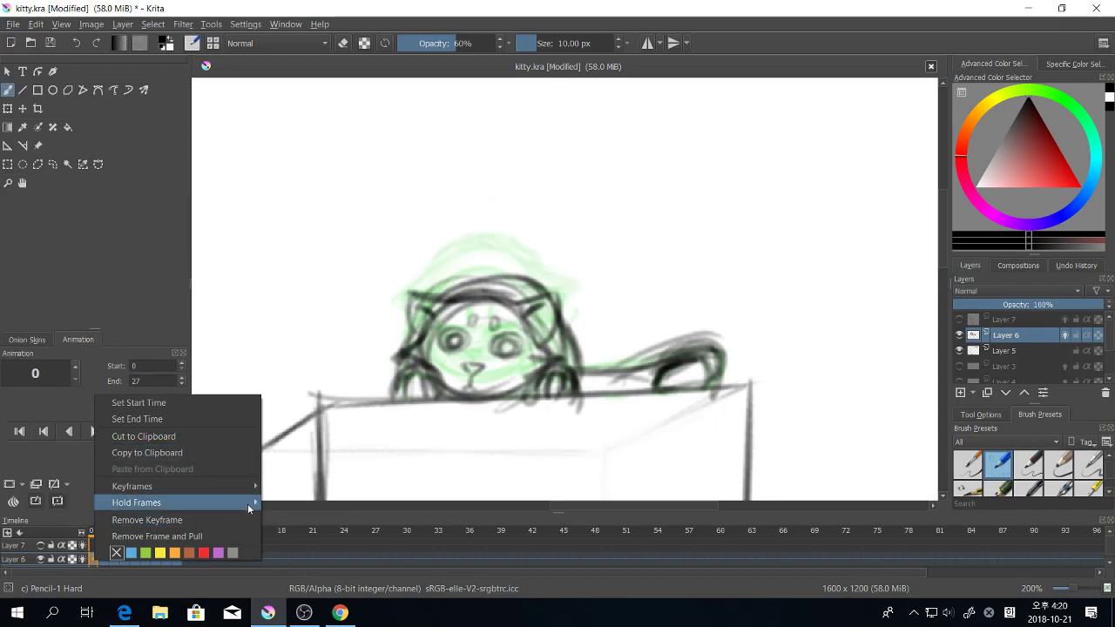
{"action": "mouse_move", "coordinate": [247, 503]}
{"action": "left_click", "coordinate": [365, 502]}
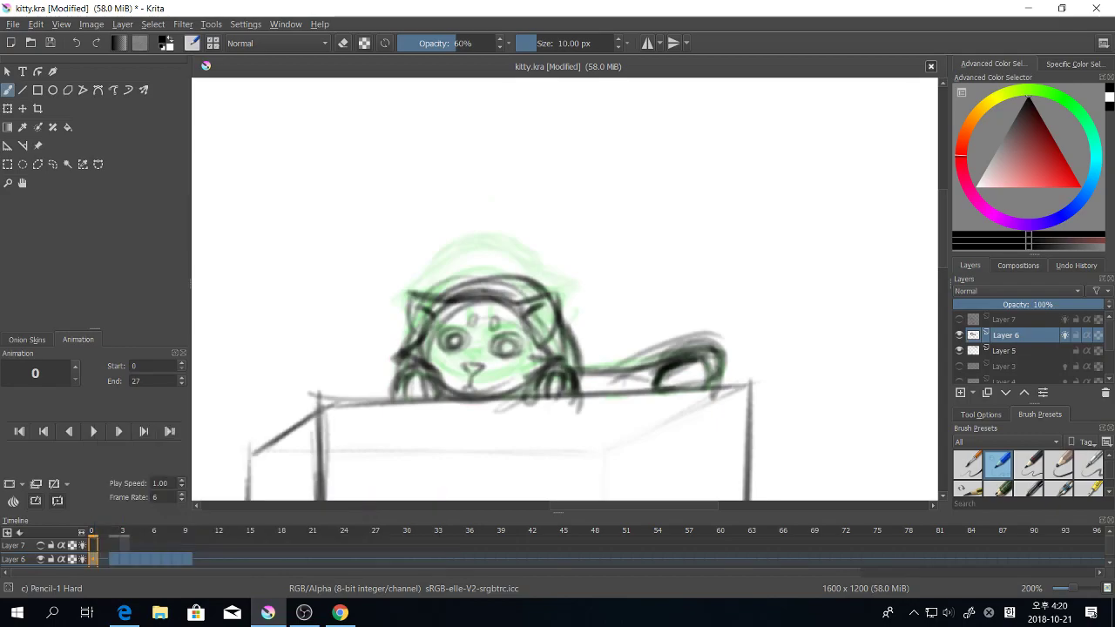
Step: Insert a hold frame after the frame 2 keyframe on Layer 6
{"action": "left_click", "coordinate": [114, 559]}
{"action": "right_click", "coordinate": [114, 562]}
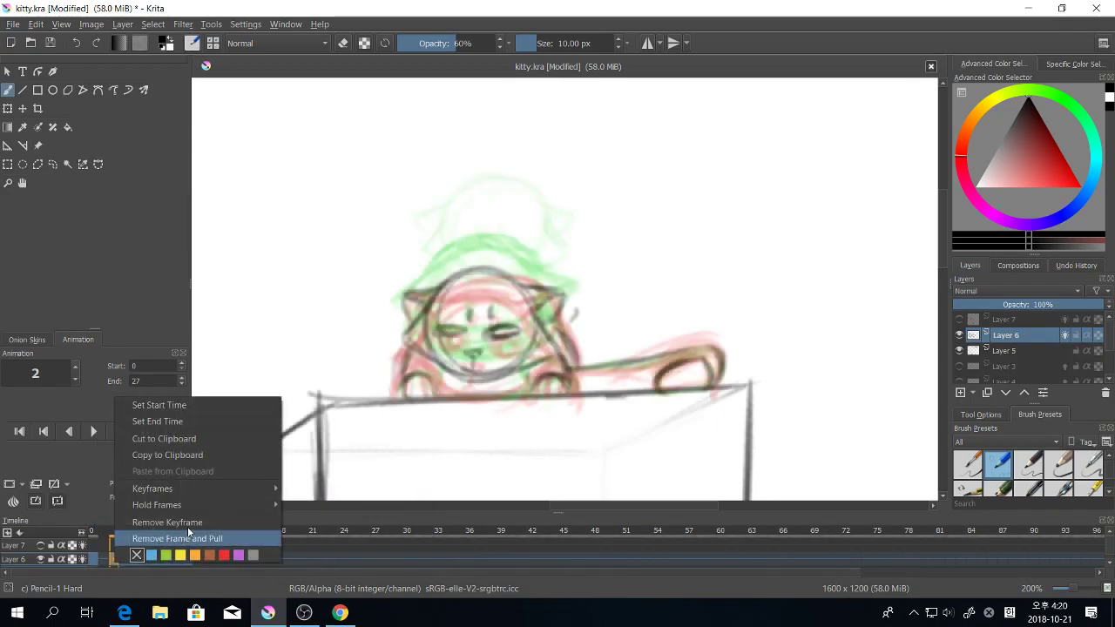
{"action": "mouse_move", "coordinate": [271, 493]}
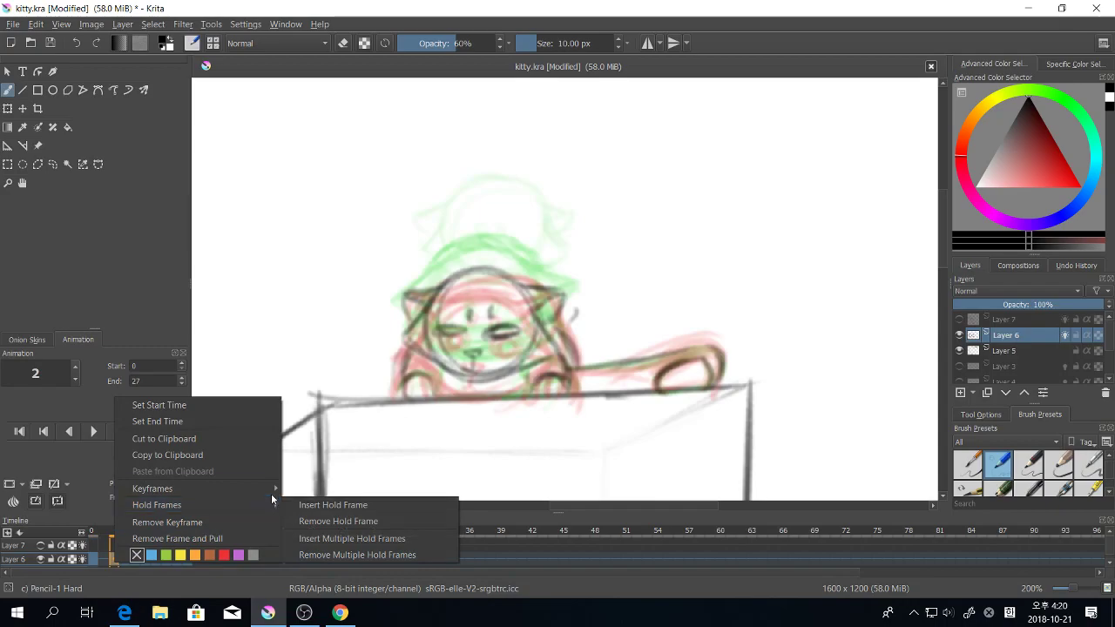
{"action": "left_click", "coordinate": [317, 505]}
{"action": "left_click", "coordinate": [135, 562]}
{"action": "right_click", "coordinate": [138, 558]}
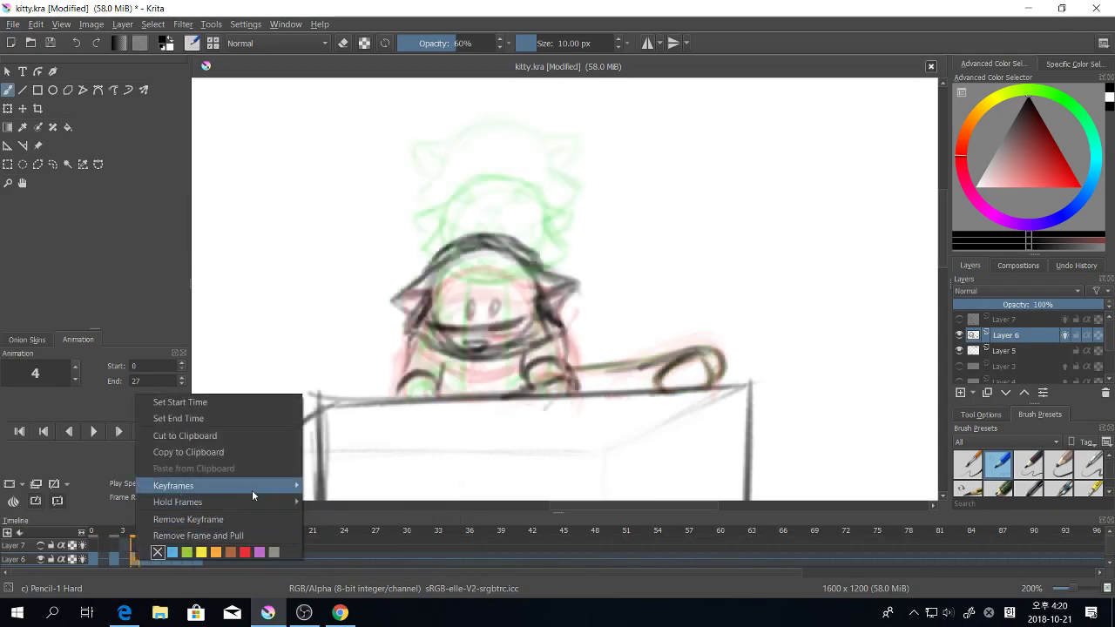
{"action": "left_click", "coordinate": [239, 560]}
{"action": "left_click", "coordinate": [171, 559]}
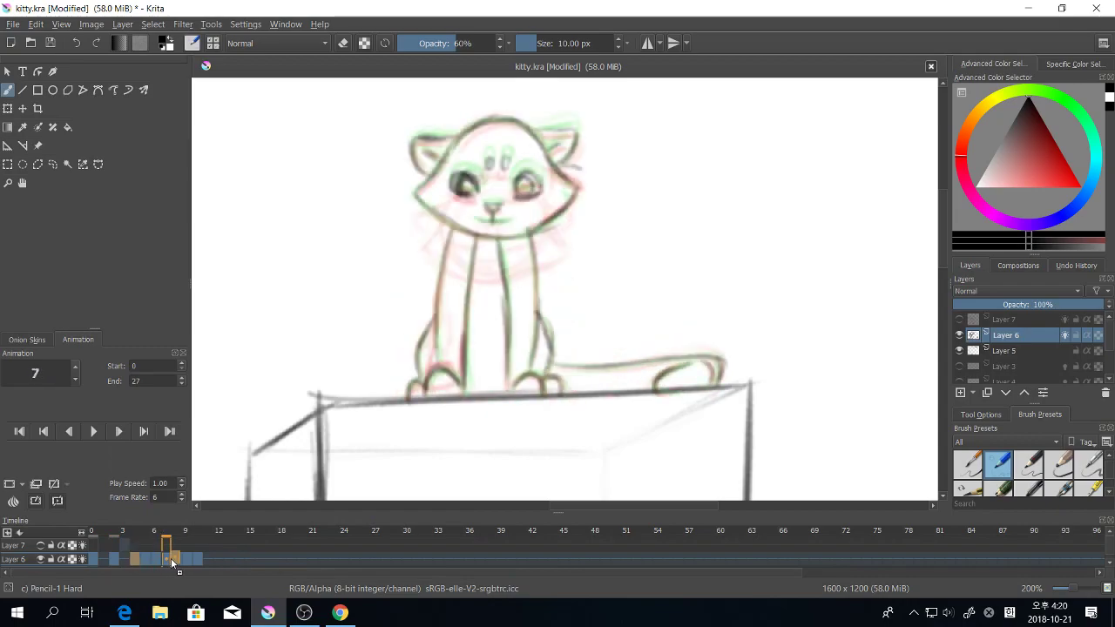
{"action": "left_click", "coordinate": [151, 565]}
{"action": "left_click", "coordinate": [137, 558]}
{"action": "left_click_drag", "start_coordinate": [206, 557], "coordinate": [137, 560]}
{"action": "key", "text": "ctrl+z"}
Step: Insert a hold frame after every Layer 6 keyframe from frame 4 through frame 11 in one operation
{"action": "left_click", "coordinate": [198, 558]}
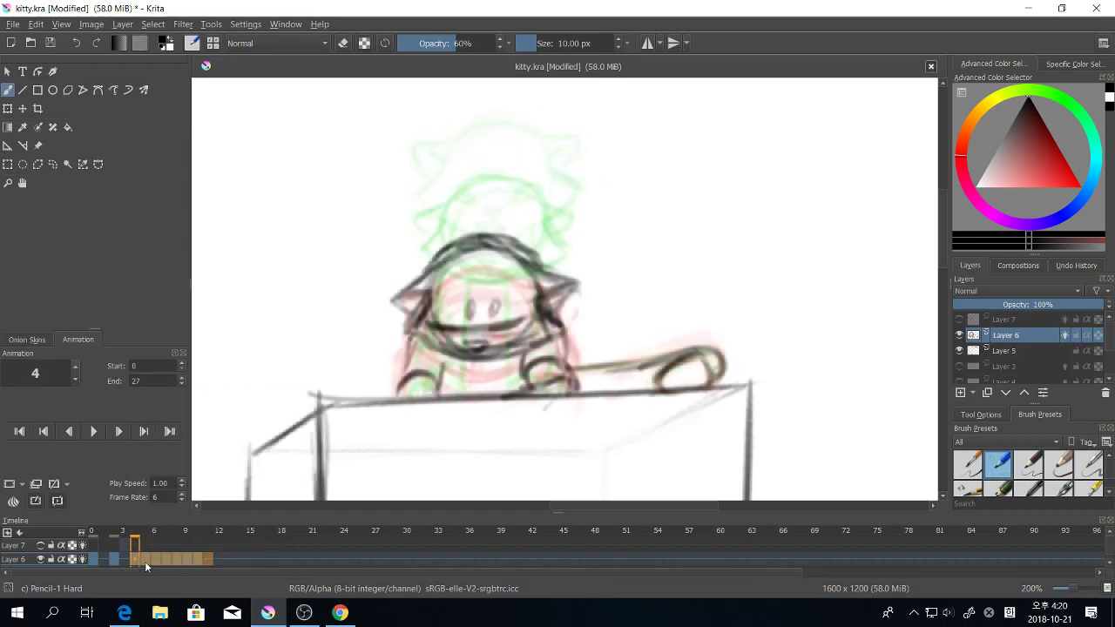
{"action": "right_click", "coordinate": [145, 561]}
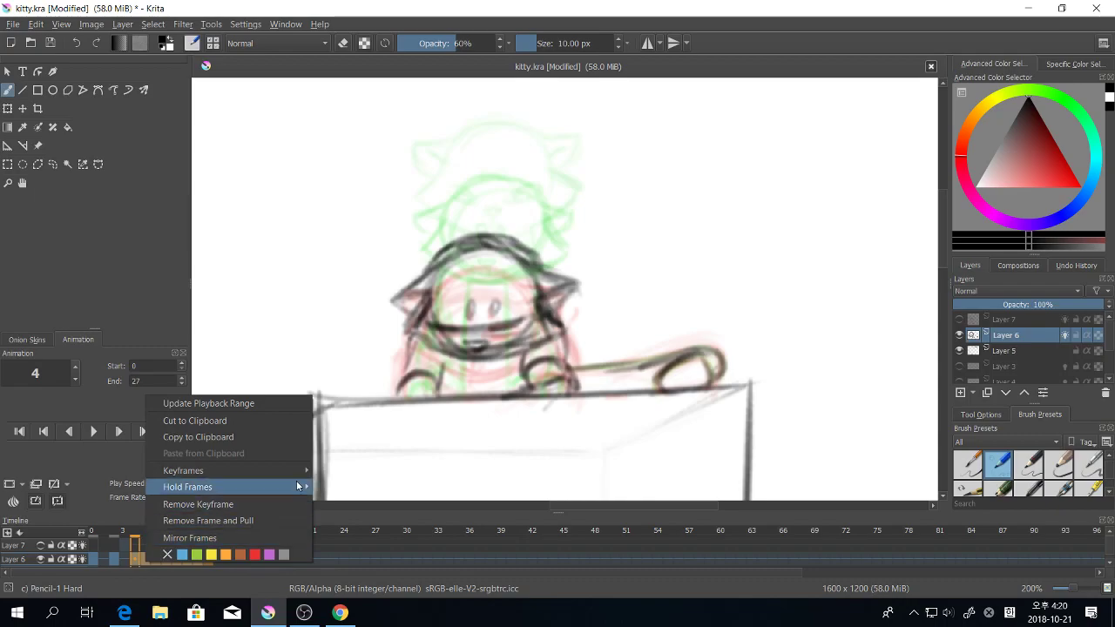
{"action": "mouse_move", "coordinate": [256, 475]}
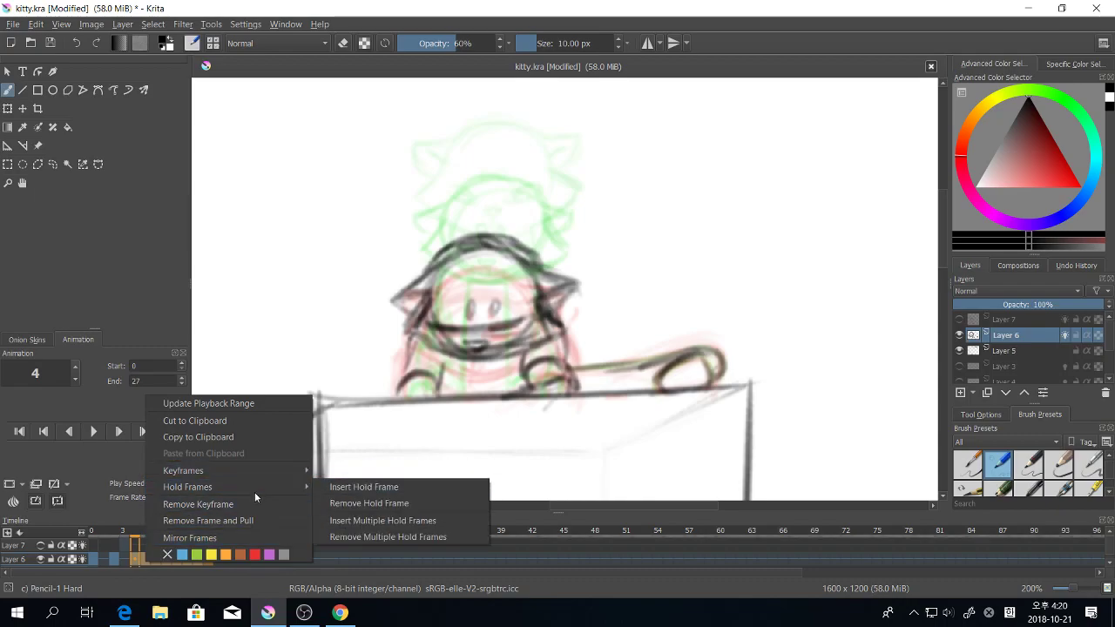
{"action": "left_click", "coordinate": [448, 484]}
Step: Examine the respaced Layer 6 keyframes from frame 0 to frame 18 to check the poses and their spacing
{"action": "left_click", "coordinate": [282, 562]}
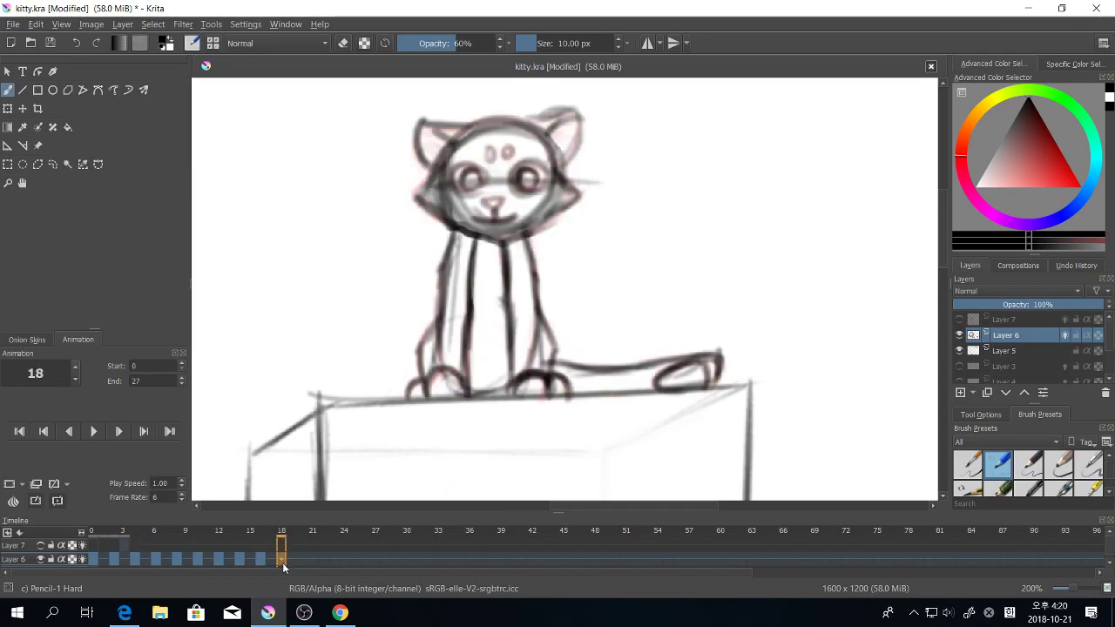
{"action": "left_click", "coordinate": [94, 559]}
{"action": "left_click", "coordinate": [124, 559]}
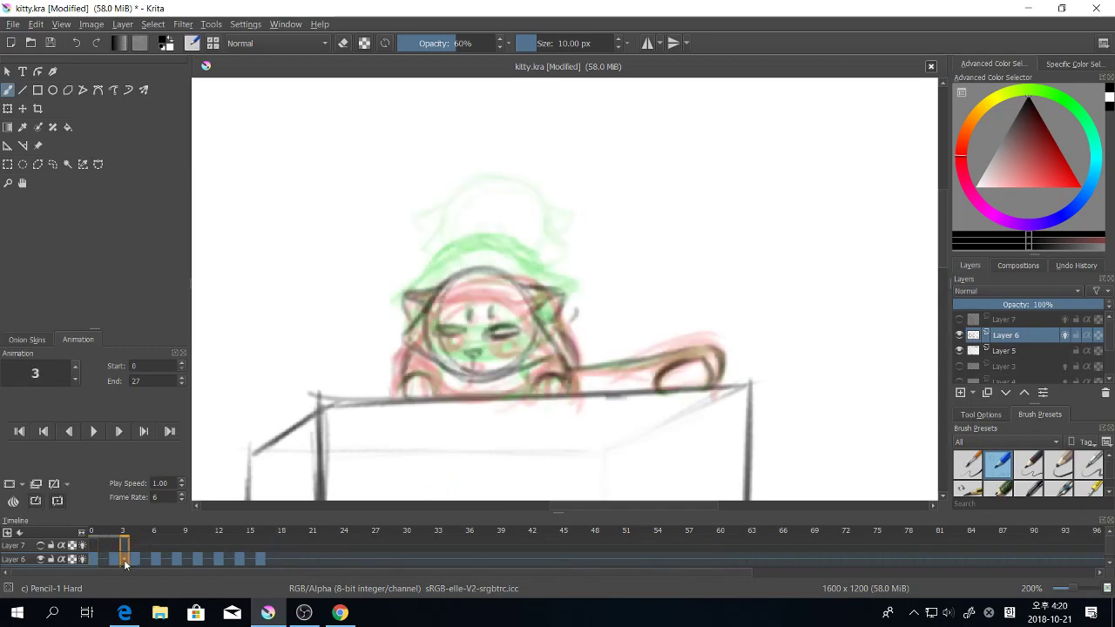
{"action": "left_click", "coordinate": [94, 560]}
{"action": "left_click", "coordinate": [128, 561]}
{"action": "left_click", "coordinate": [140, 559]}
{"action": "left_click", "coordinate": [160, 559]}
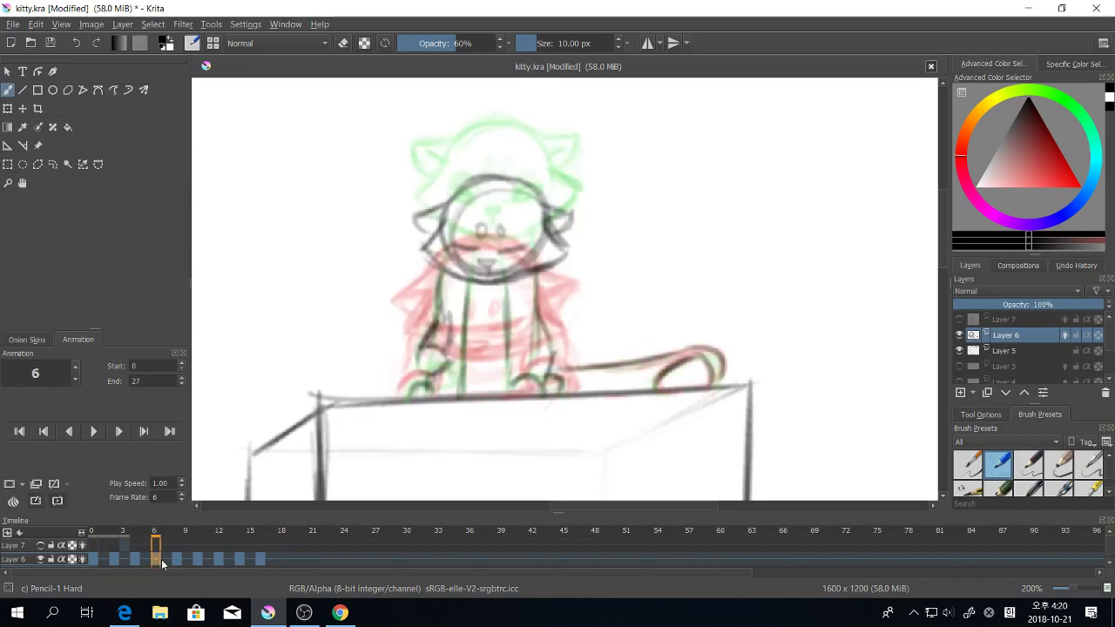
{"action": "left_click_drag", "start_coordinate": [166, 561], "coordinate": [259, 562]}
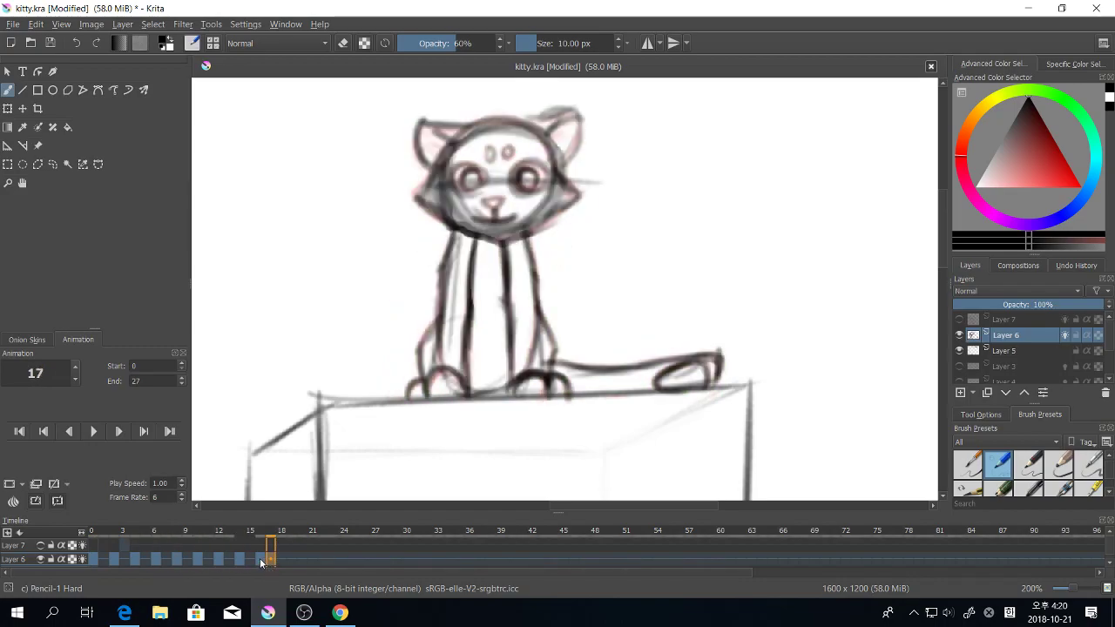
Step: Add a blank keyframe at frame 1 on Layer 6 for a new in-between drawing
{"action": "left_click", "coordinate": [106, 561]}
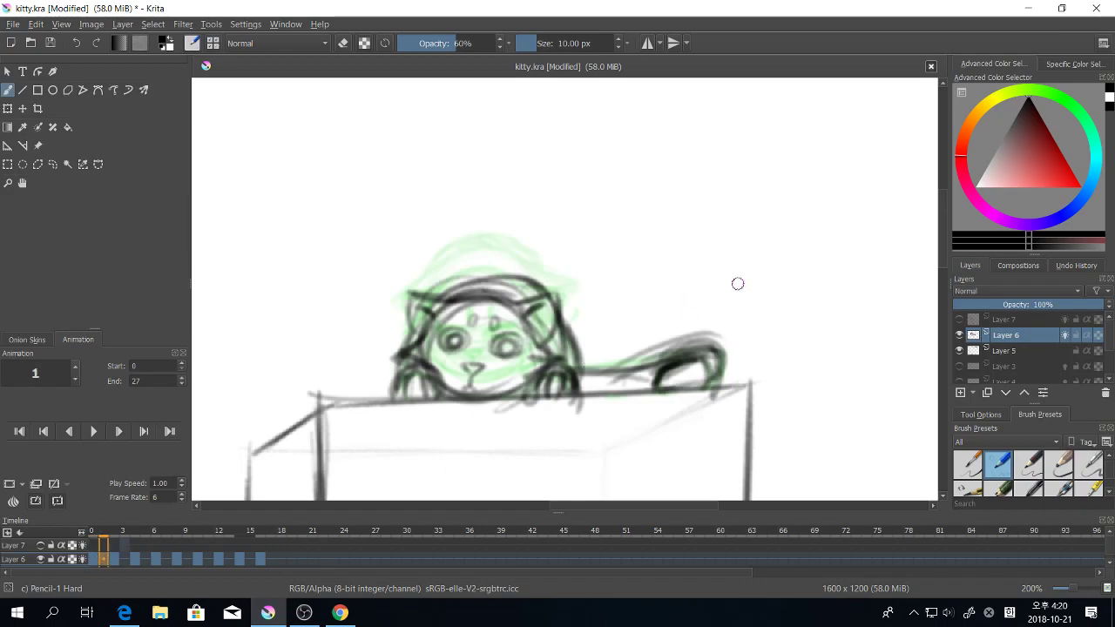
{"action": "key", "text": "minus"}
{"action": "key", "text": "minus"}
{"action": "key", "text": "minus"}
{"action": "key", "text": "minus"}
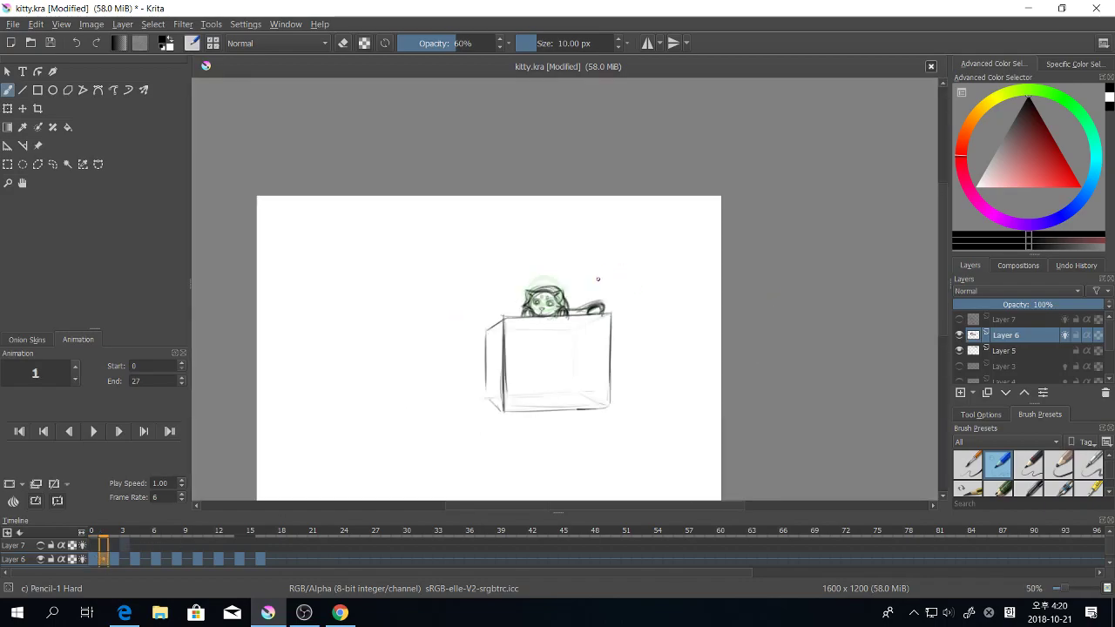
{"action": "key", "text": "plus"}
{"action": "key", "text": "plus"}
{"action": "key", "text": "plus"}
{"action": "key", "text": "plus"}
{"action": "key", "text": "plus"}
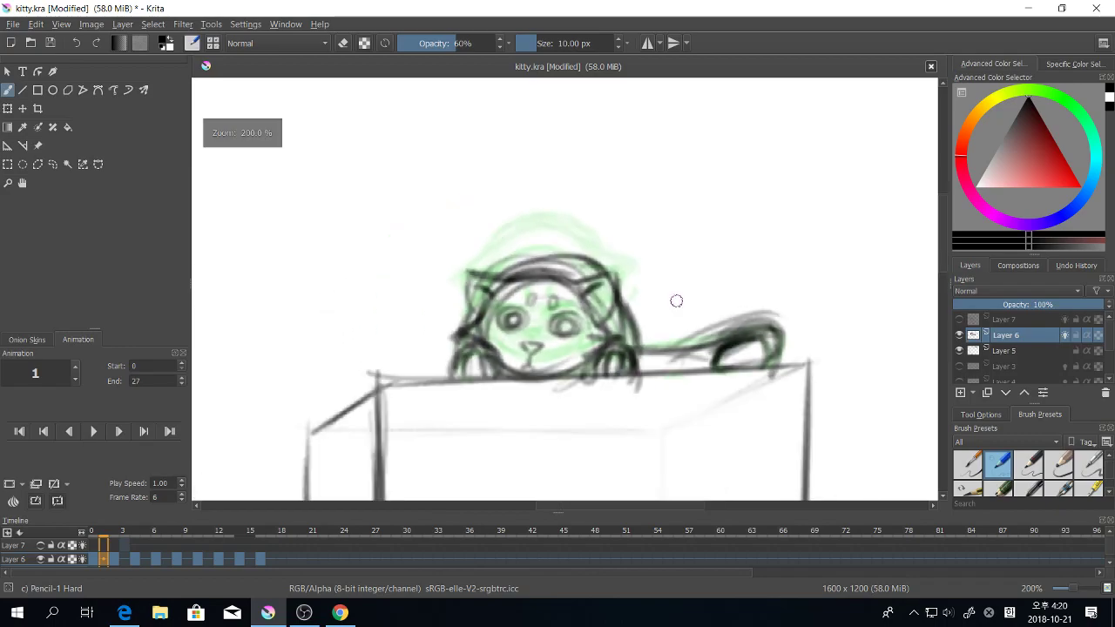
{"action": "key", "text": "minus"}
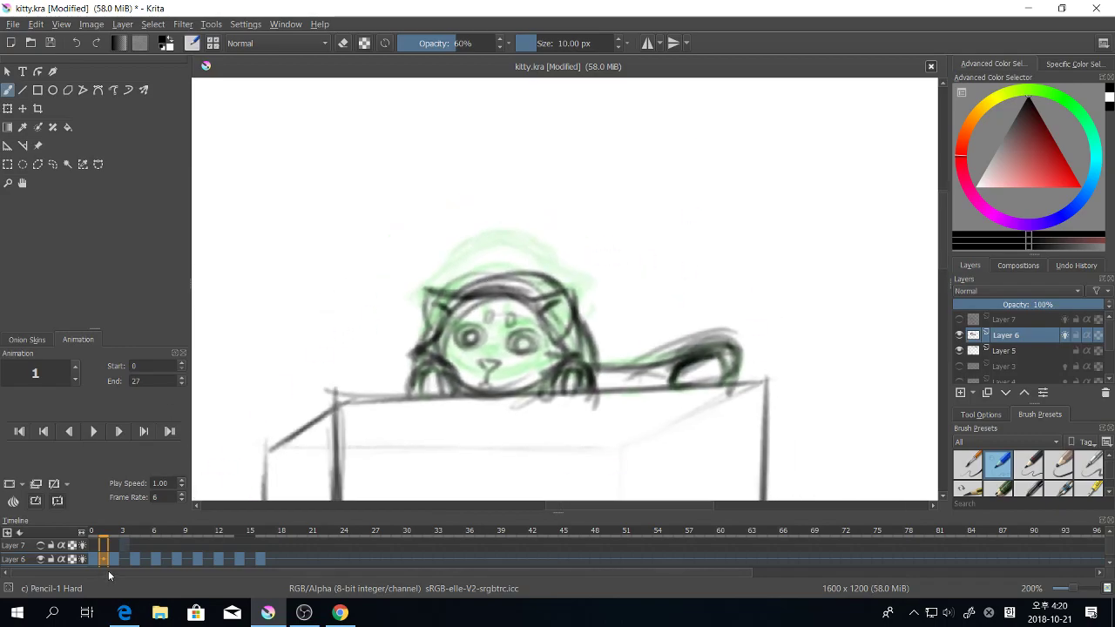
{"action": "key", "text": "Right"}
{"action": "key", "text": "Right"}
{"action": "key", "text": "Left"}
{"action": "key", "text": "Left"}
{"action": "left_click", "coordinate": [11, 486]}
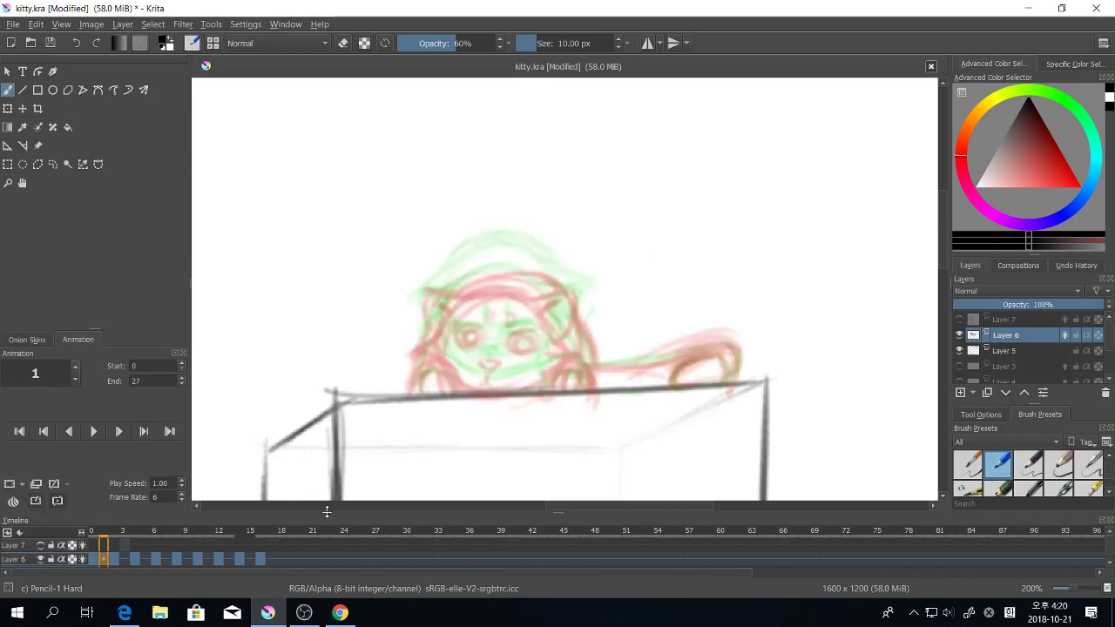
{"action": "key", "text": "plus"}
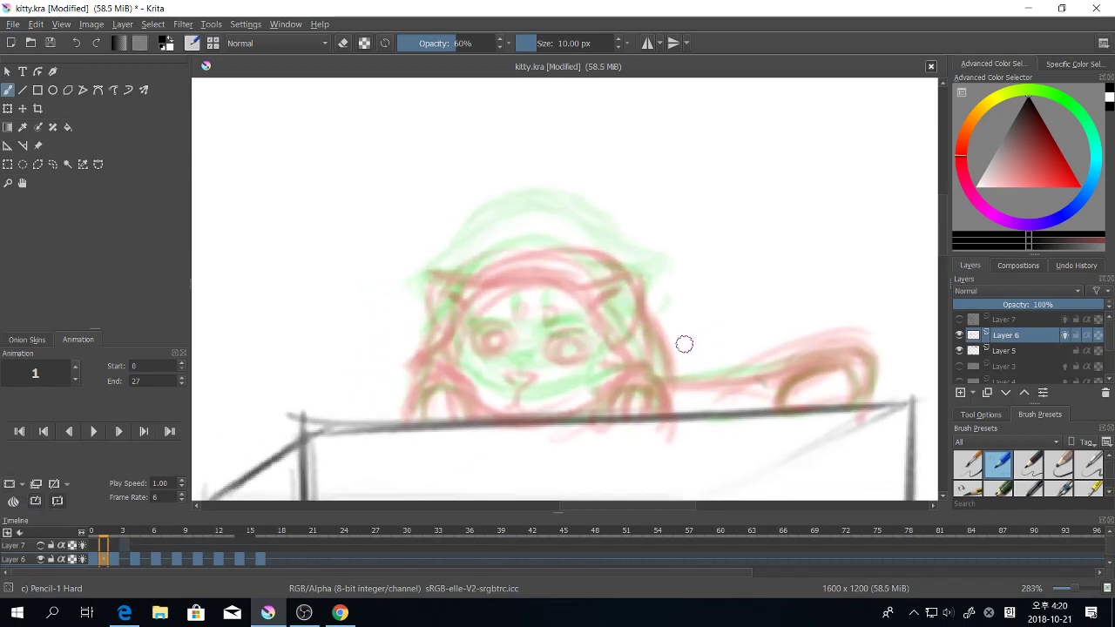
Step: Limit the onion skins to one previous and one next frame
{"action": "left_click", "coordinate": [27, 339]}
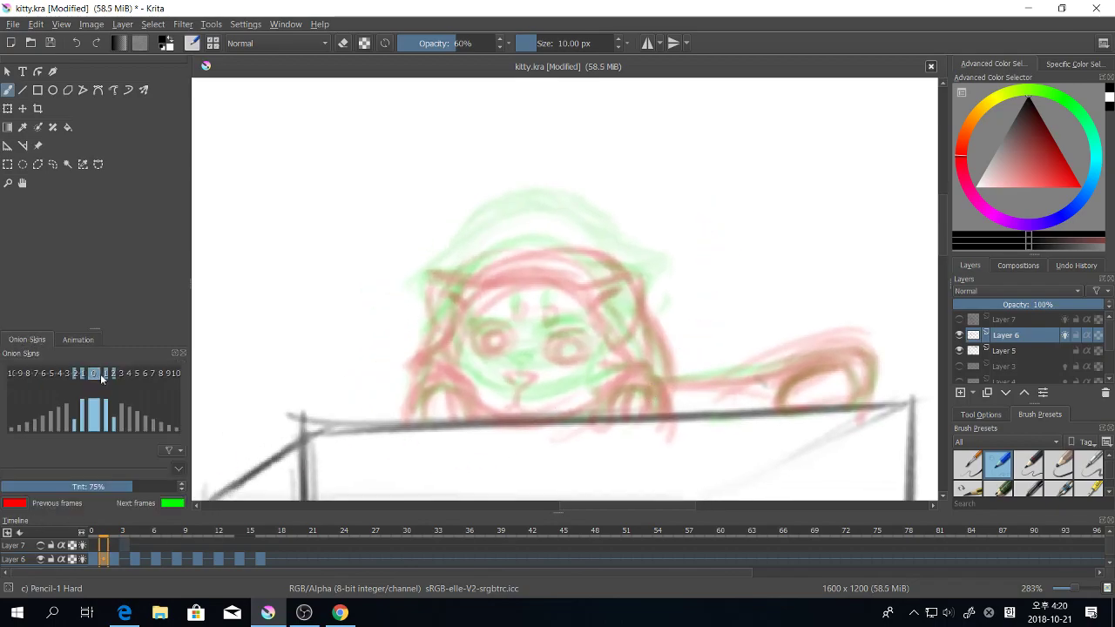
{"action": "left_click", "coordinate": [110, 375]}
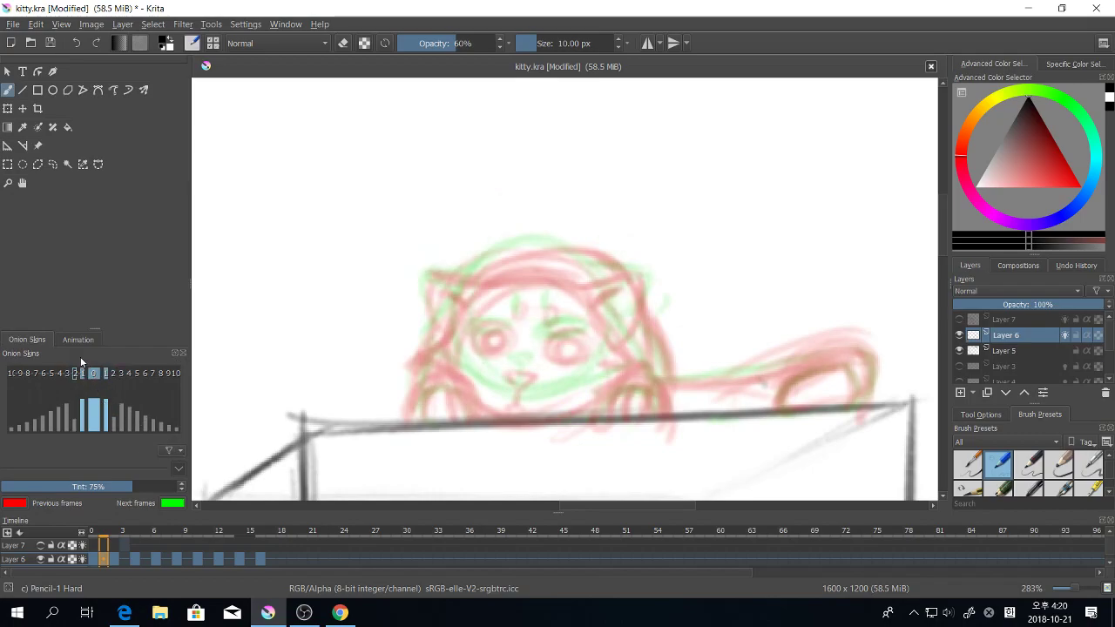
{"action": "left_click_drag", "start_coordinate": [651, 320], "coordinate": [608, 291]}
{"action": "key", "text": "ctrl+z"}
{"action": "mouse_move", "coordinate": [708, 230]}
{"action": "left_mouse_down"}
{"action": "mouse_move", "coordinate": [611, 199]}
{"action": "mouse_move", "coordinate": [606, 224]}
{"action": "left_mouse_up"}
{"action": "left_click", "coordinate": [83, 341]}
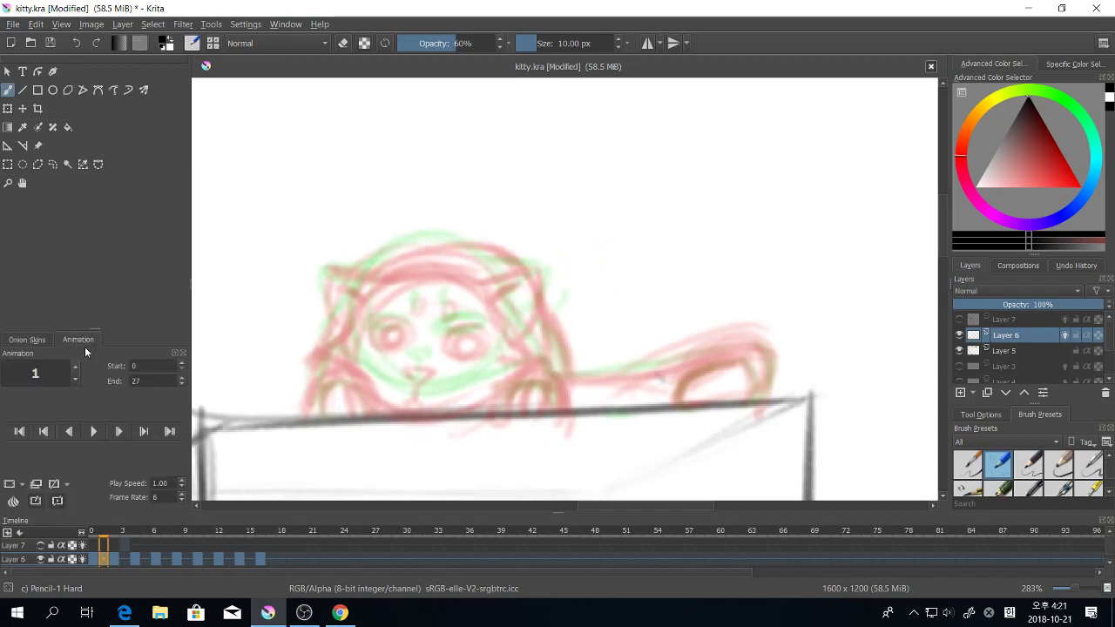
Step: Sketch the cat's round head with pointed cheeks on frame 1, between the onion-skinned poses of frames 0 and 2
{"action": "left_click", "coordinate": [114, 559]}
{"action": "left_click", "coordinate": [93, 560]}
{"action": "left_click", "coordinate": [104, 559]}
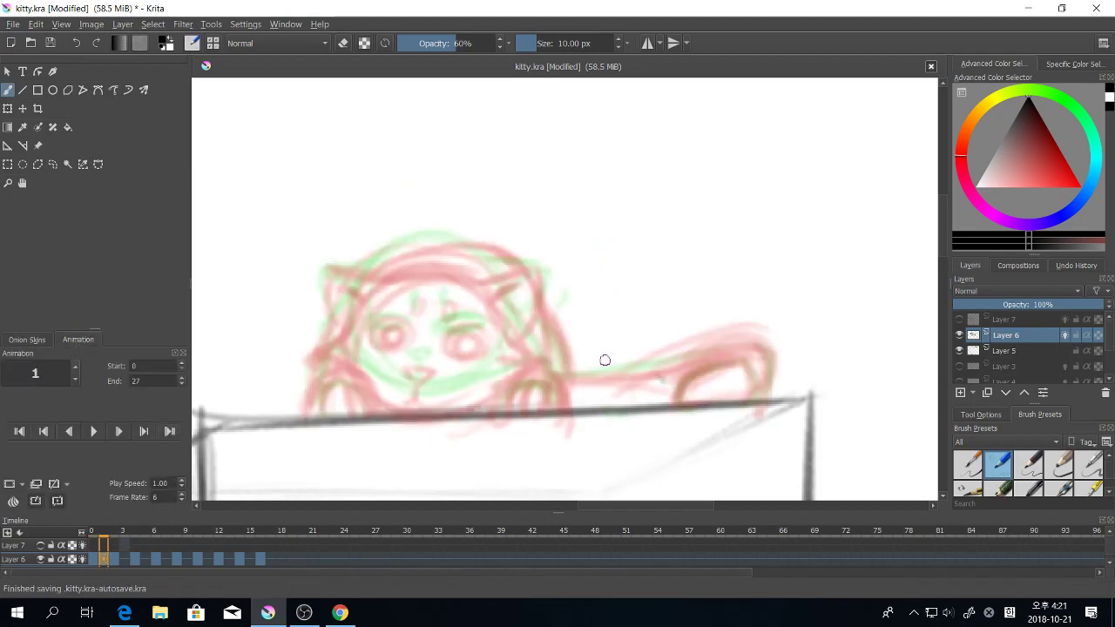
{"action": "left_click_drag", "start_coordinate": [607, 360], "coordinate": [639, 353]}
{"action": "key", "text": "ctrl+z"}
{"action": "mouse_move", "coordinate": [513, 330]}
{"action": "left_mouse_down"}
{"action": "mouse_move", "coordinate": [353, 294]}
{"action": "mouse_move", "coordinate": [509, 312]}
{"action": "mouse_move", "coordinate": [368, 372]}
{"action": "mouse_move", "coordinate": [476, 269]}
{"action": "mouse_move", "coordinate": [414, 411]}
{"action": "mouse_move", "coordinate": [408, 272]}
{"action": "mouse_move", "coordinate": [514, 372]}
{"action": "mouse_move", "coordinate": [517, 358]}
{"action": "mouse_move", "coordinate": [533, 364]}
{"action": "mouse_move", "coordinate": [474, 393]}
{"action": "mouse_move", "coordinate": [511, 370]}
{"action": "left_mouse_up"}
{"action": "mouse_move", "coordinate": [357, 318]}
{"action": "left_mouse_down"}
{"action": "mouse_move", "coordinate": [384, 407]}
{"action": "mouse_move", "coordinate": [442, 411]}
{"action": "left_mouse_up"}
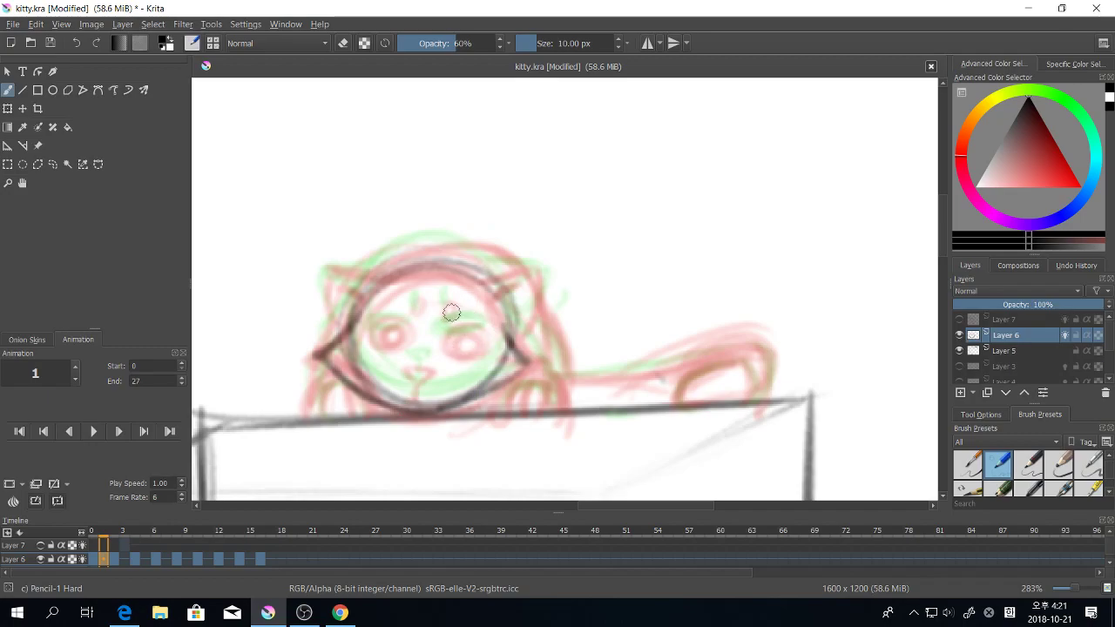
Step: Draw the cat's eyes, two forehead marks, nose and mouth line inside the head on frame 1
{"action": "mouse_move", "coordinate": [444, 335]}
{"action": "left_mouse_down"}
{"action": "mouse_move", "coordinate": [473, 355]}
{"action": "mouse_move", "coordinate": [445, 347]}
{"action": "mouse_move", "coordinate": [487, 333]}
{"action": "mouse_move", "coordinate": [457, 341]}
{"action": "left_mouse_up"}
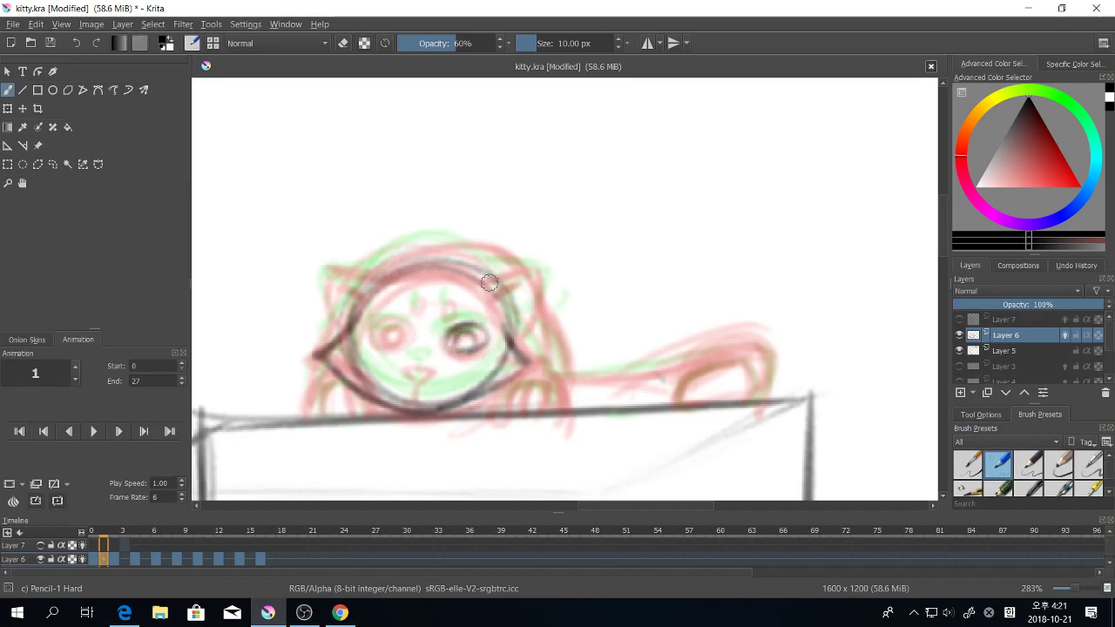
{"action": "mouse_move", "coordinate": [377, 329]}
{"action": "left_mouse_down"}
{"action": "mouse_move", "coordinate": [394, 346]}
{"action": "mouse_move", "coordinate": [376, 324]}
{"action": "mouse_move", "coordinate": [392, 353]}
{"action": "mouse_move", "coordinate": [380, 347]}
{"action": "mouse_move", "coordinate": [397, 347]}
{"action": "left_mouse_up"}
{"action": "mouse_move", "coordinate": [476, 342]}
{"action": "left_mouse_down"}
{"action": "mouse_move", "coordinate": [499, 358]}
{"action": "mouse_move", "coordinate": [461, 313]}
{"action": "mouse_move", "coordinate": [424, 322]}
{"action": "left_mouse_up"}
{"action": "left_click_drag", "start_coordinate": [466, 388], "coordinate": [506, 378]}
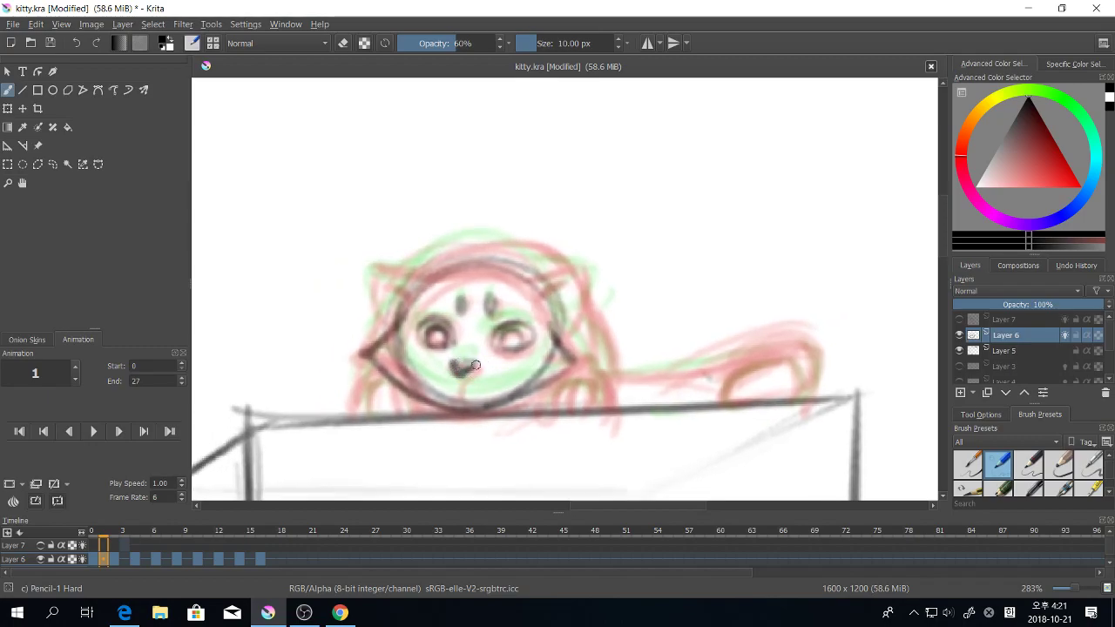
{"action": "left_click_drag", "start_coordinate": [463, 371], "coordinate": [459, 390]}
Step: Sketch both pointed ears and the curve of the back above the head on frame 1
{"action": "left_click_drag", "start_coordinate": [602, 350], "coordinate": [590, 376]}
{"action": "mouse_move", "coordinate": [523, 293]}
{"action": "left_mouse_down"}
{"action": "mouse_move", "coordinate": [532, 300]}
{"action": "mouse_move", "coordinate": [574, 303]}
{"action": "mouse_move", "coordinate": [556, 350]}
{"action": "mouse_move", "coordinate": [531, 310]}
{"action": "mouse_move", "coordinate": [593, 354]}
{"action": "mouse_move", "coordinate": [611, 335]}
{"action": "left_mouse_up"}
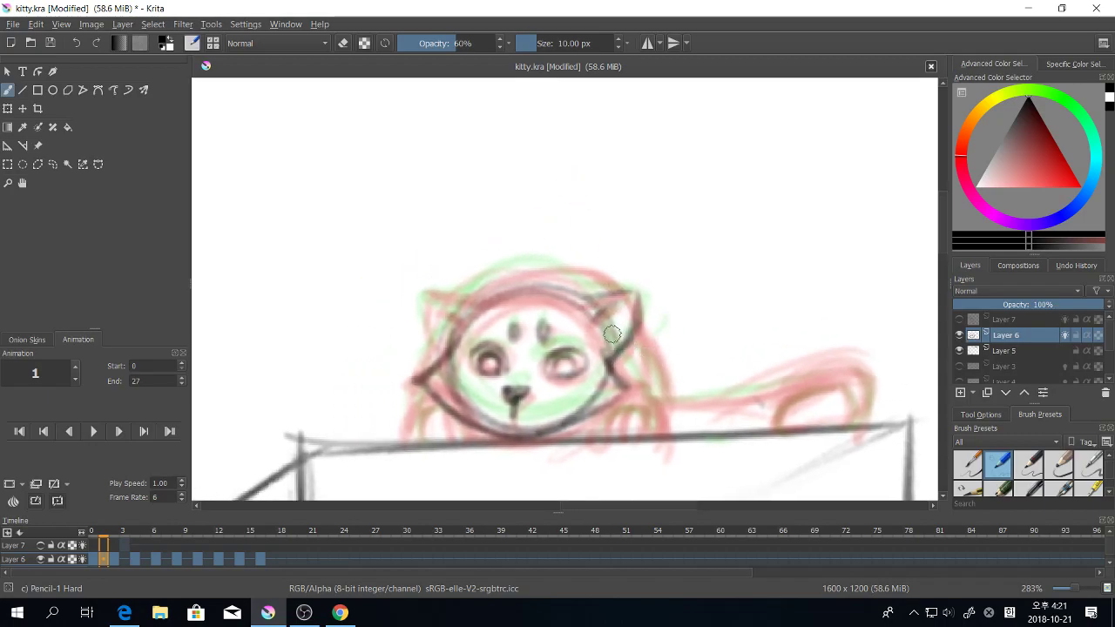
{"action": "mouse_move", "coordinate": [486, 303]}
{"action": "left_mouse_down"}
{"action": "mouse_move", "coordinate": [425, 287]}
{"action": "mouse_move", "coordinate": [430, 348]}
{"action": "left_mouse_up"}
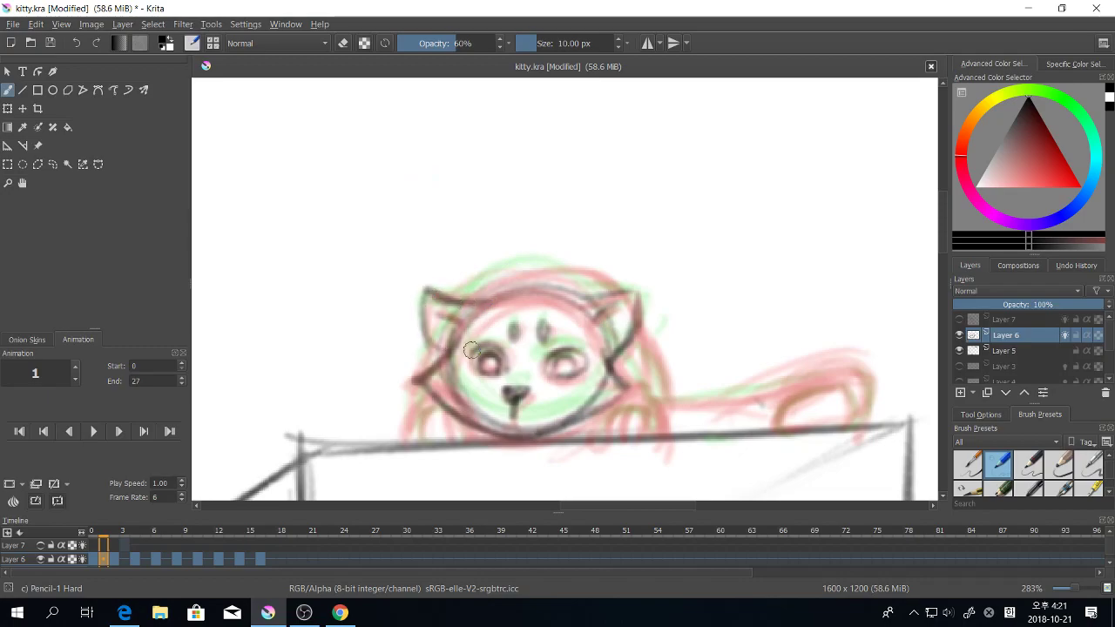
{"action": "left_click_drag", "start_coordinate": [678, 391], "coordinate": [656, 400]}
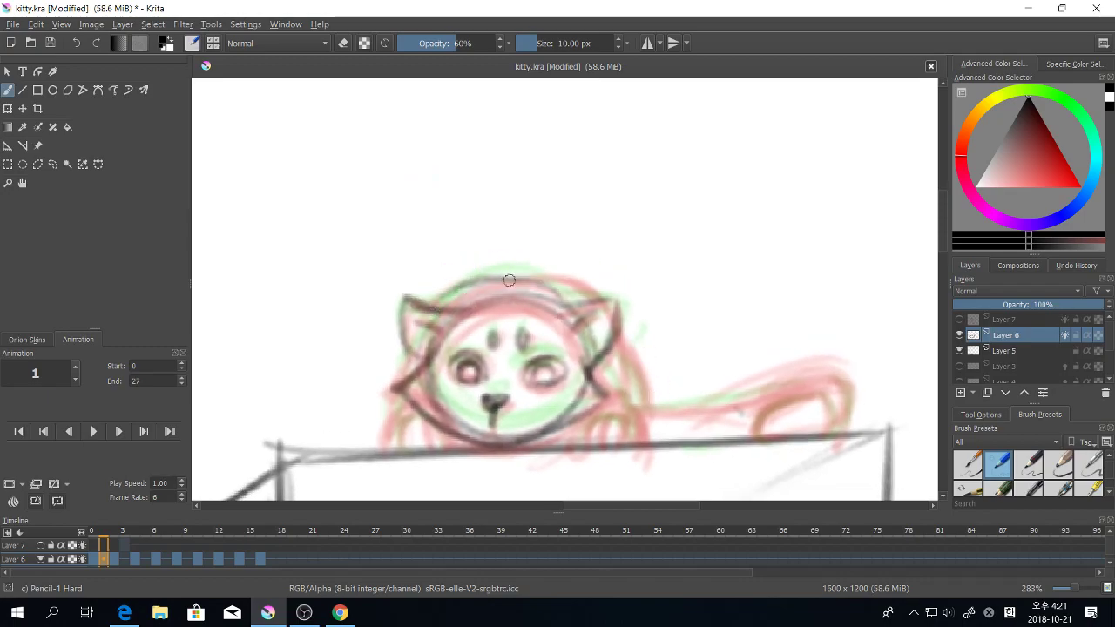
Step: Sketch the front paws resting on the box edge and the sides of the body on frame 1
{"action": "mouse_move", "coordinate": [606, 438]}
{"action": "left_mouse_down"}
{"action": "mouse_move", "coordinate": [637, 442]}
{"action": "mouse_move", "coordinate": [585, 439]}
{"action": "mouse_move", "coordinate": [627, 417]}
{"action": "left_mouse_up"}
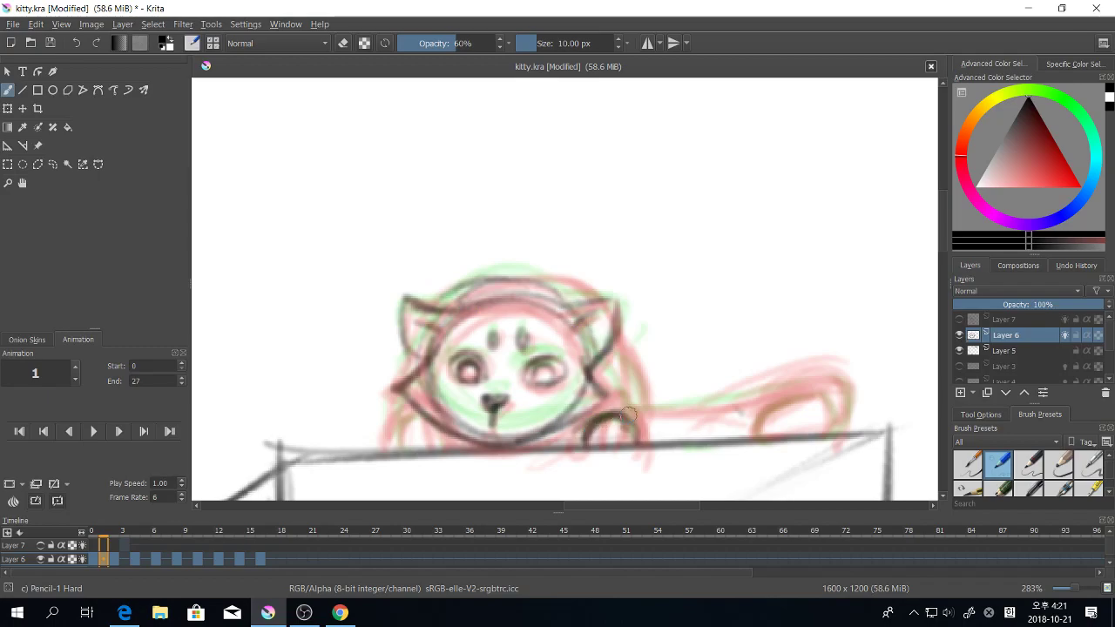
{"action": "left_click_drag", "start_coordinate": [624, 350], "coordinate": [631, 413]}
{"action": "left_click_drag", "start_coordinate": [568, 287], "coordinate": [598, 300]}
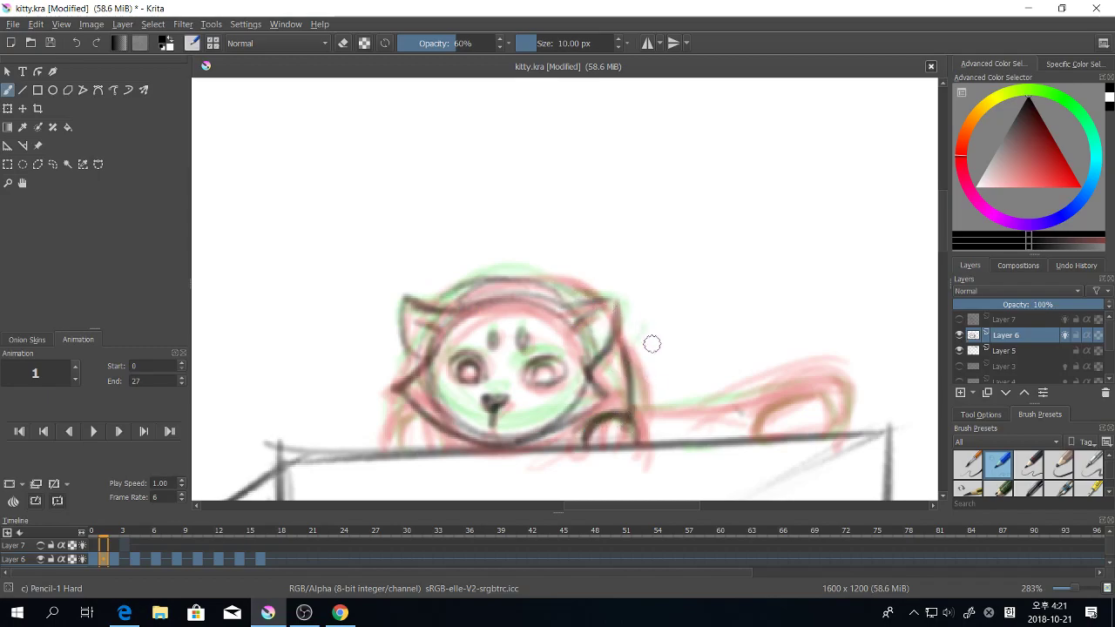
{"action": "mouse_move", "coordinate": [624, 337]}
{"action": "left_mouse_down"}
{"action": "mouse_move", "coordinate": [652, 389]}
{"action": "mouse_move", "coordinate": [649, 422]}
{"action": "mouse_move", "coordinate": [687, 324]}
{"action": "left_mouse_up"}
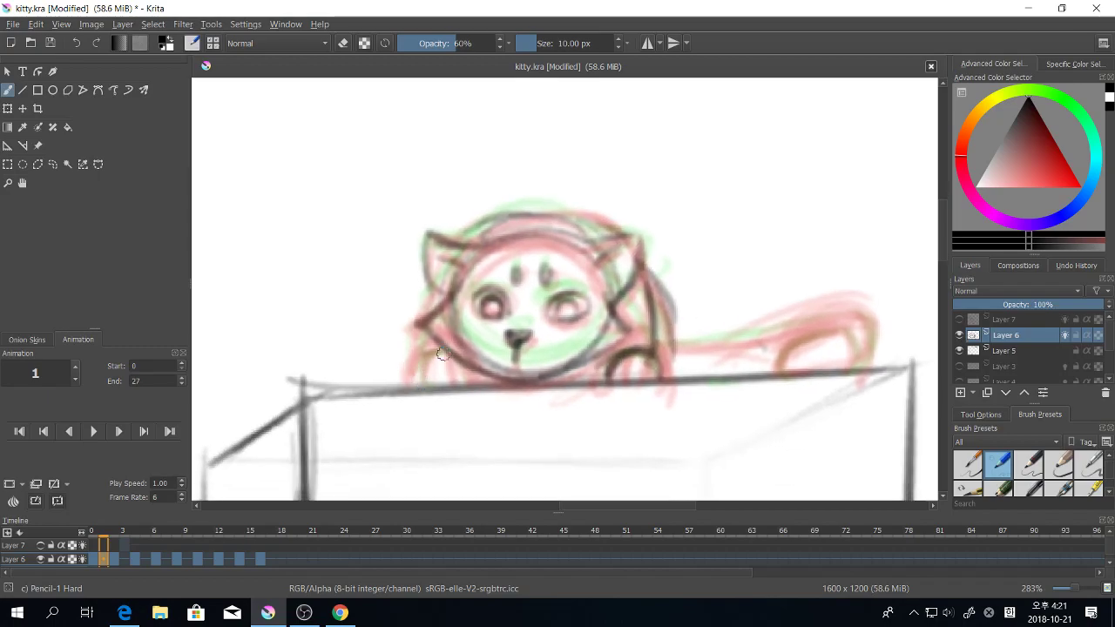
{"action": "mouse_move", "coordinate": [442, 354]}
{"action": "left_mouse_down"}
{"action": "mouse_move", "coordinate": [414, 383]}
{"action": "mouse_move", "coordinate": [435, 378]}
{"action": "mouse_move", "coordinate": [427, 383]}
{"action": "mouse_move", "coordinate": [420, 296]}
{"action": "left_mouse_up"}
Step: Draw the cat's tail curling along the top of the box on frame 1
{"action": "left_click_drag", "start_coordinate": [729, 422], "coordinate": [638, 426]}
{"action": "mouse_move", "coordinate": [589, 358]}
{"action": "left_mouse_down"}
{"action": "mouse_move", "coordinate": [711, 324]}
{"action": "mouse_move", "coordinate": [778, 329]}
{"action": "mouse_move", "coordinate": [775, 356]}
{"action": "mouse_move", "coordinate": [735, 339]}
{"action": "mouse_move", "coordinate": [686, 365]}
{"action": "mouse_move", "coordinate": [781, 342]}
{"action": "mouse_move", "coordinate": [758, 379]}
{"action": "mouse_move", "coordinate": [774, 325]}
{"action": "mouse_move", "coordinate": [669, 343]}
{"action": "mouse_move", "coordinate": [772, 326]}
{"action": "left_mouse_up"}
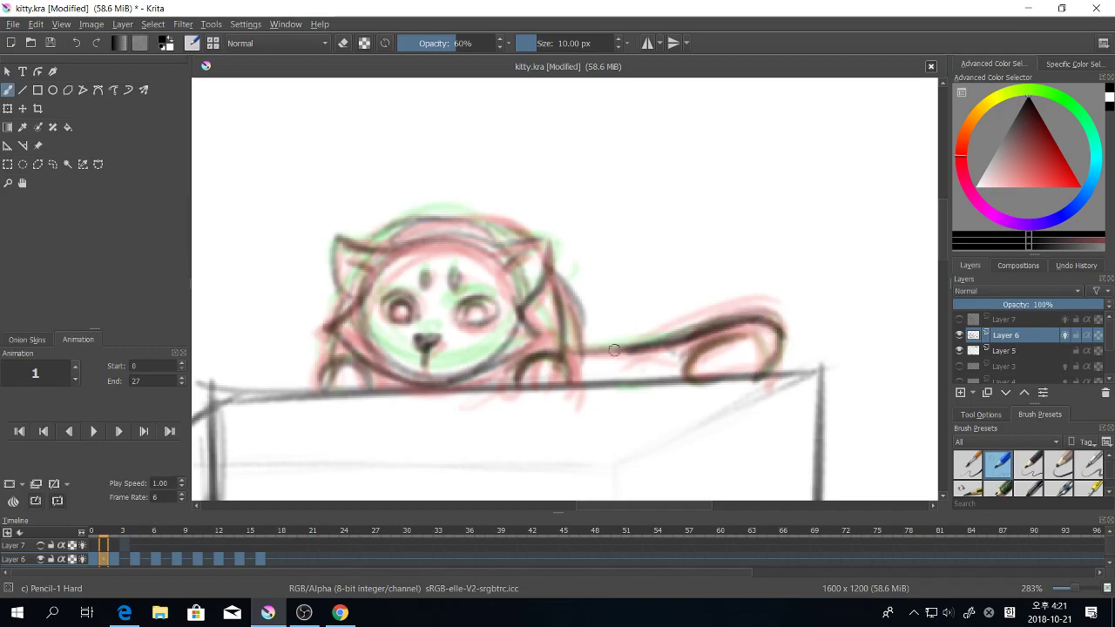
{"action": "left_click_drag", "start_coordinate": [614, 351], "coordinate": [665, 346]}
{"action": "left_click_drag", "start_coordinate": [829, 346], "coordinate": [836, 356]}
{"action": "left_click_drag", "start_coordinate": [685, 314], "coordinate": [704, 309]}
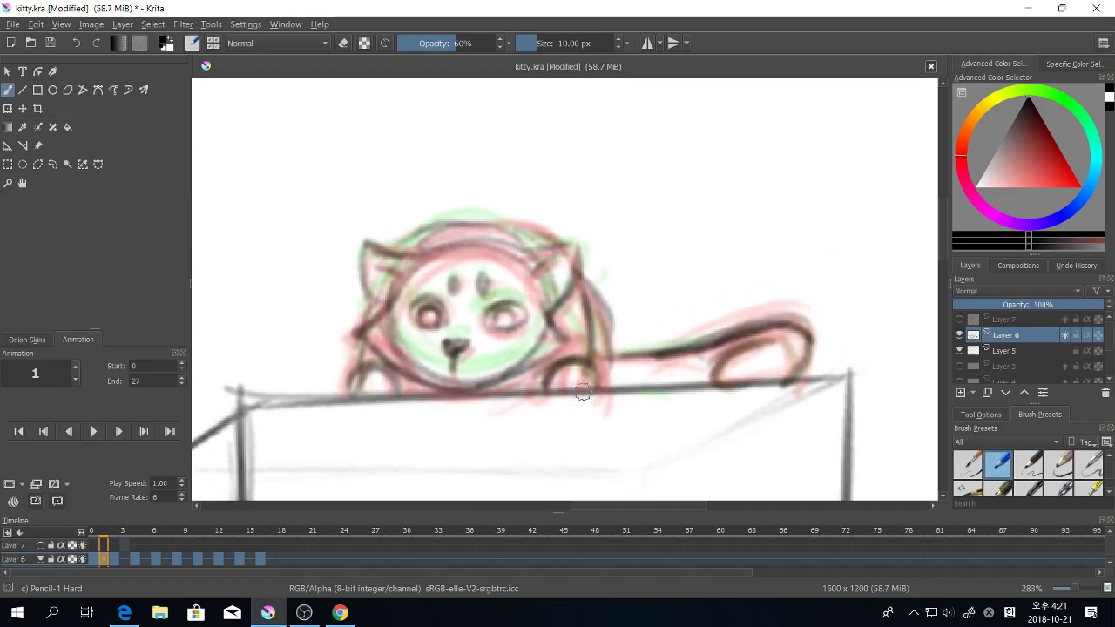
Step: Add a blank keyframe at frame 3 on Layer 6 for the next in-between drawing
{"action": "left_click", "coordinate": [127, 559]}
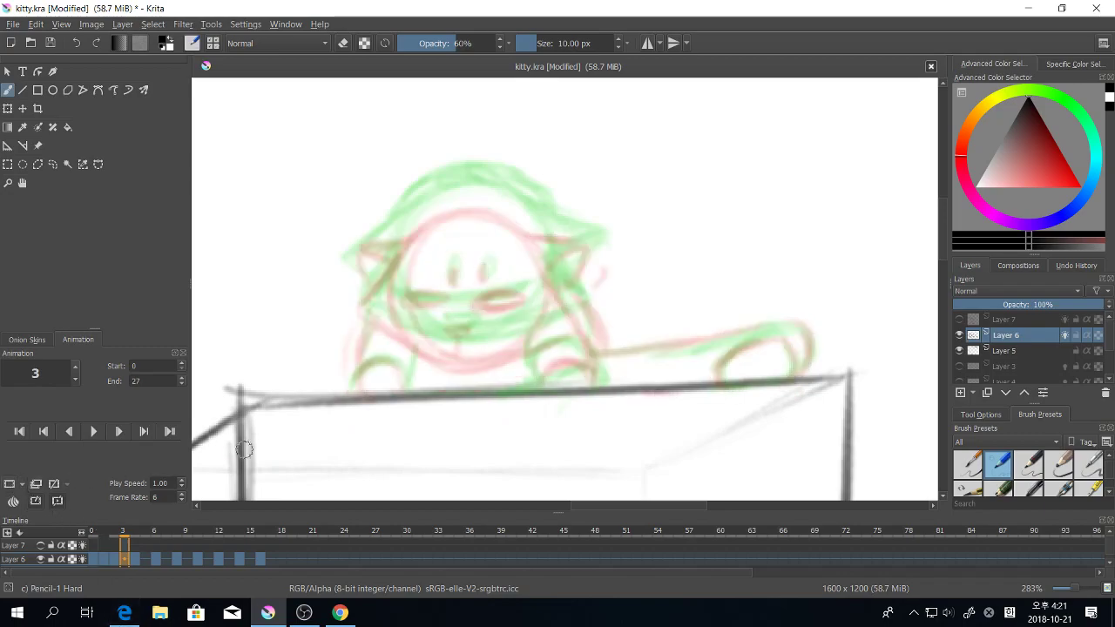
{"action": "left_click_drag", "start_coordinate": [594, 405], "coordinate": [616, 431]}
{"action": "key", "text": "ctrl+z"}
{"action": "left_click_drag", "start_coordinate": [656, 284], "coordinate": [724, 331]}
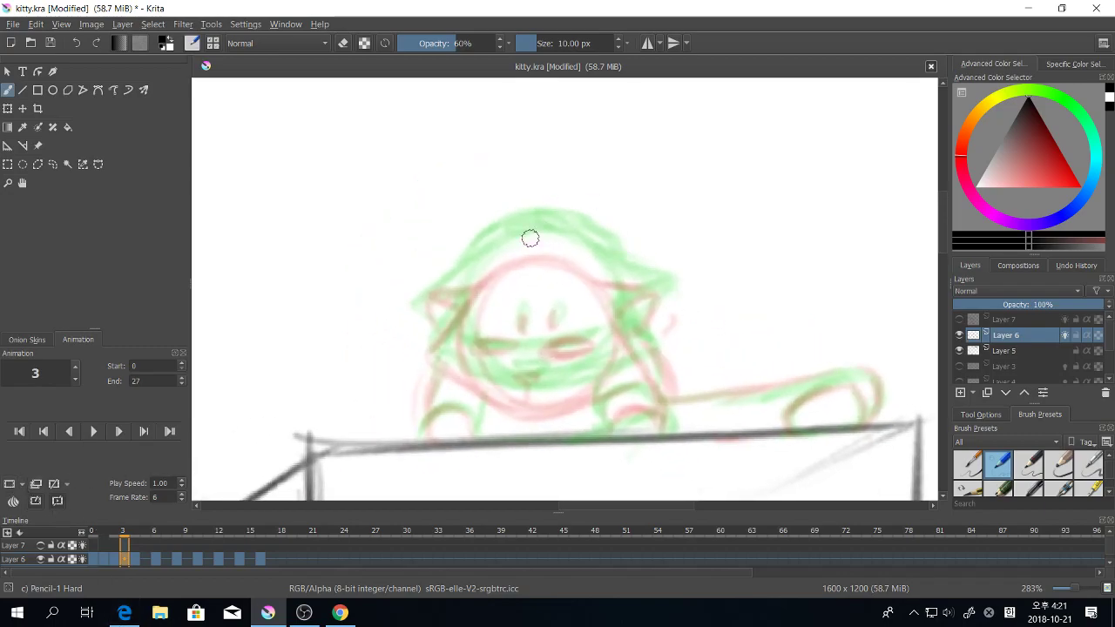
Step: Sketch the cat's round head, cheek outline and pointed ears on frame 3 between the onion-skinned poses
{"action": "mouse_move", "coordinate": [583, 249]}
{"action": "left_mouse_down"}
{"action": "mouse_move", "coordinate": [471, 349]}
{"action": "mouse_move", "coordinate": [511, 367]}
{"action": "left_mouse_up"}
{"action": "mouse_move", "coordinate": [479, 263]}
{"action": "left_mouse_down"}
{"action": "mouse_move", "coordinate": [435, 359]}
{"action": "mouse_move", "coordinate": [521, 396]}
{"action": "mouse_move", "coordinate": [511, 392]}
{"action": "mouse_move", "coordinate": [630, 368]}
{"action": "mouse_move", "coordinate": [642, 354]}
{"action": "mouse_move", "coordinate": [588, 254]}
{"action": "mouse_move", "coordinate": [629, 325]}
{"action": "left_mouse_up"}
{"action": "mouse_move", "coordinate": [568, 242]}
{"action": "left_mouse_down"}
{"action": "mouse_move", "coordinate": [492, 255]}
{"action": "mouse_move", "coordinate": [436, 292]}
{"action": "mouse_move", "coordinate": [420, 305]}
{"action": "mouse_move", "coordinate": [441, 327]}
{"action": "left_mouse_up"}
{"action": "mouse_move", "coordinate": [603, 264]}
{"action": "left_mouse_down"}
{"action": "mouse_move", "coordinate": [651, 286]}
{"action": "mouse_move", "coordinate": [627, 325]}
{"action": "left_mouse_up"}
{"action": "left_click_drag", "start_coordinate": [674, 319], "coordinate": [701, 345]}
{"action": "scroll", "coordinate": [667, 323], "scroll_direction": "down", "scroll_amount": 2}
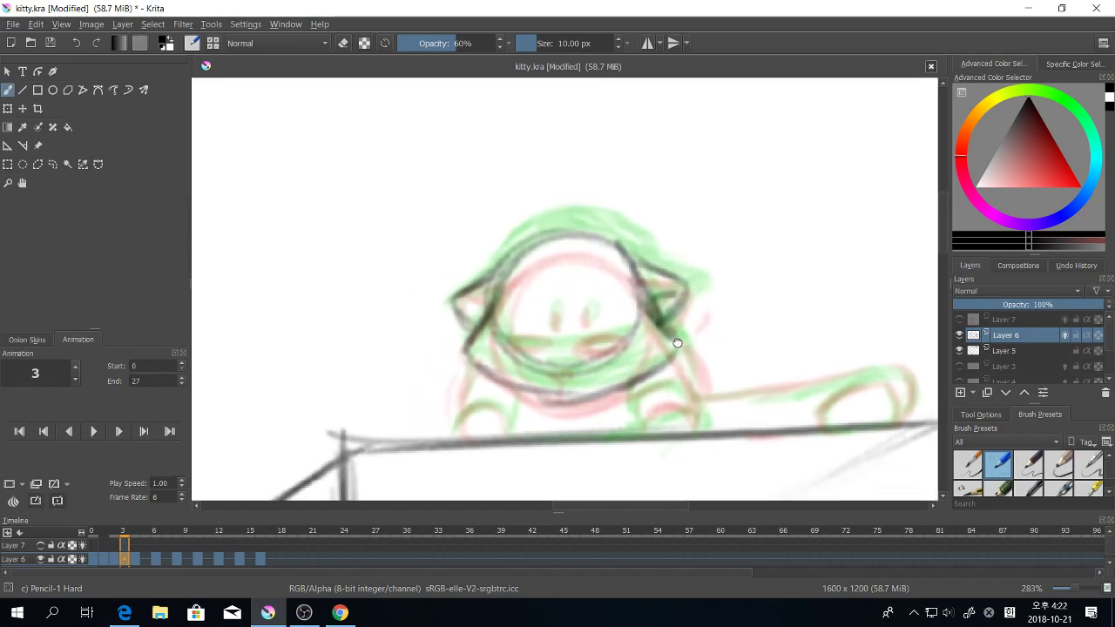
Step: Draw the cat's forehead spots, closed eyes and nose on frame 3, checking the pose against frame 4
{"action": "mouse_move", "coordinate": [576, 299]}
{"action": "left_mouse_down"}
{"action": "mouse_move", "coordinate": [575, 318]}
{"action": "mouse_move", "coordinate": [545, 317]}
{"action": "left_mouse_up"}
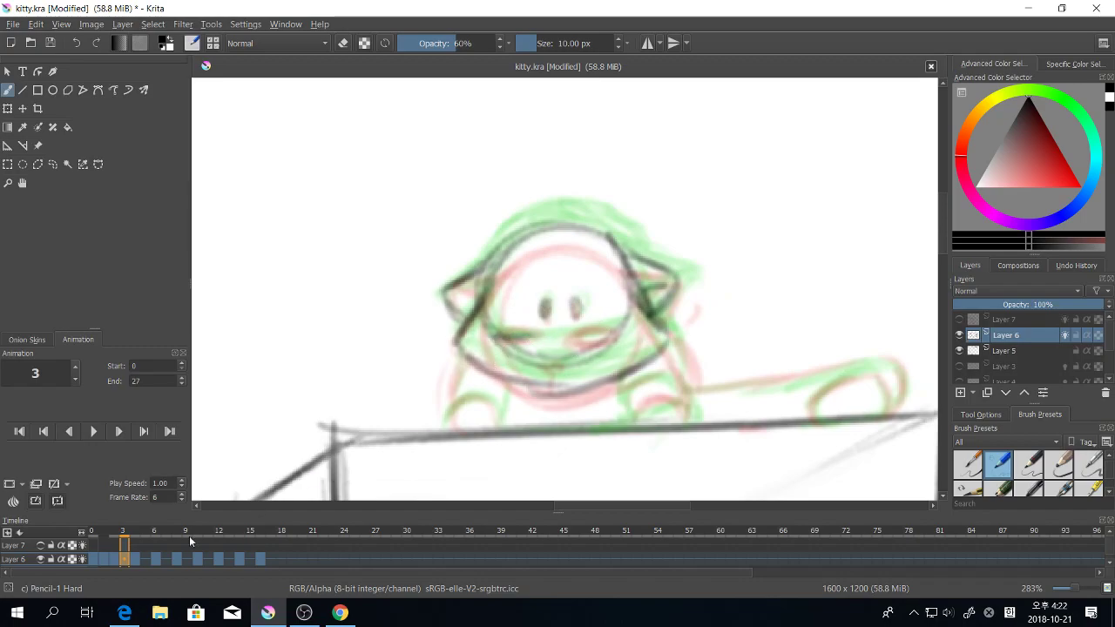
{"action": "left_click", "coordinate": [134, 559]}
{"action": "left_click", "coordinate": [127, 557]}
{"action": "left_click", "coordinate": [134, 559]}
{"action": "left_click", "coordinate": [126, 558]}
{"action": "left_click", "coordinate": [135, 559]}
{"action": "mouse_move", "coordinate": [572, 341]}
{"action": "left_mouse_down"}
{"action": "mouse_move", "coordinate": [615, 332]}
{"action": "mouse_move", "coordinate": [604, 342]}
{"action": "mouse_move", "coordinate": [619, 324]}
{"action": "mouse_move", "coordinate": [592, 408]}
{"action": "mouse_move", "coordinate": [500, 358]}
{"action": "mouse_move", "coordinate": [568, 399]}
{"action": "mouse_move", "coordinate": [527, 405]}
{"action": "mouse_move", "coordinate": [506, 373]}
{"action": "left_mouse_up"}
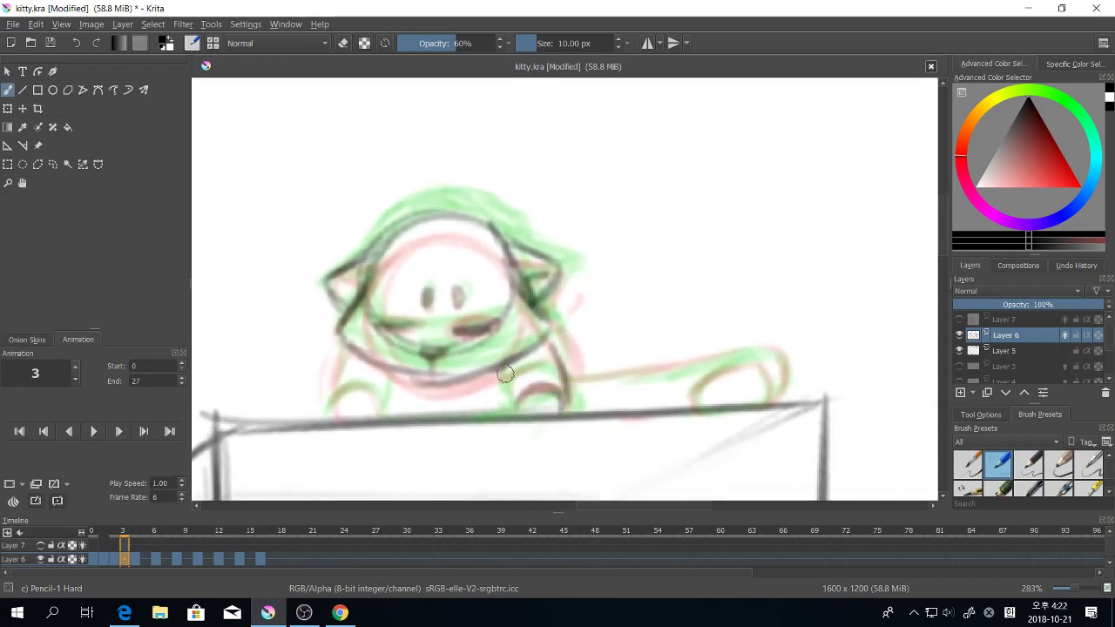
Step: Draw the front paws, the body sides and the tail lying along the box edge on frame 3
{"action": "mouse_move", "coordinate": [383, 385]}
{"action": "left_mouse_down"}
{"action": "mouse_move", "coordinate": [379, 413]}
{"action": "mouse_move", "coordinate": [372, 395]}
{"action": "mouse_move", "coordinate": [333, 406]}
{"action": "mouse_move", "coordinate": [373, 396]}
{"action": "left_mouse_up"}
{"action": "left_click_drag", "start_coordinate": [632, 415], "coordinate": [575, 407]}
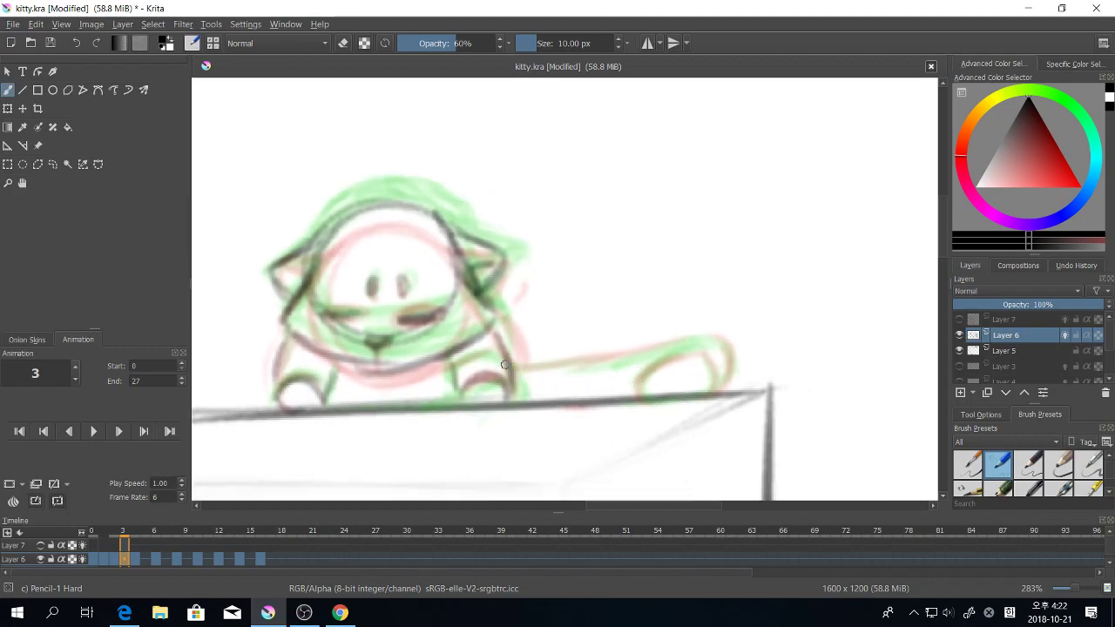
{"action": "mouse_move", "coordinate": [505, 365]}
{"action": "left_mouse_down"}
{"action": "mouse_move", "coordinate": [647, 348]}
{"action": "mouse_move", "coordinate": [722, 366]}
{"action": "mouse_move", "coordinate": [689, 356]}
{"action": "mouse_move", "coordinate": [713, 380]}
{"action": "mouse_move", "coordinate": [687, 357]}
{"action": "mouse_move", "coordinate": [653, 381]}
{"action": "mouse_move", "coordinate": [709, 394]}
{"action": "left_mouse_up"}
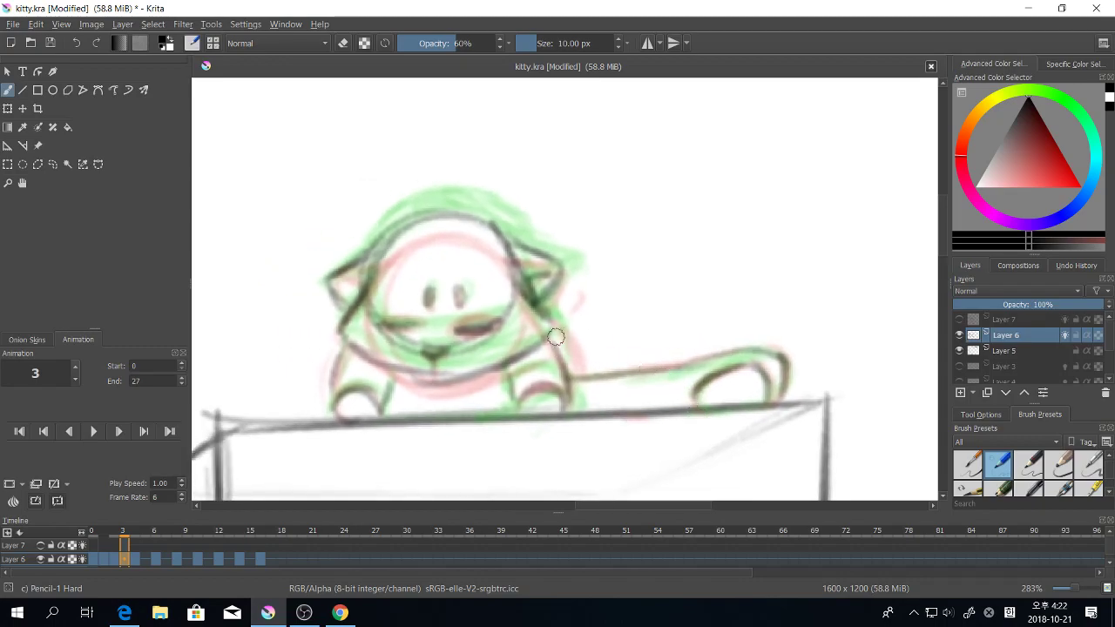
{"action": "mouse_move", "coordinate": [555, 337]}
{"action": "left_mouse_down"}
{"action": "mouse_move", "coordinate": [573, 415]}
{"action": "mouse_move", "coordinate": [607, 439]}
{"action": "left_mouse_up"}
{"action": "left_click_drag", "start_coordinate": [630, 369], "coordinate": [632, 407]}
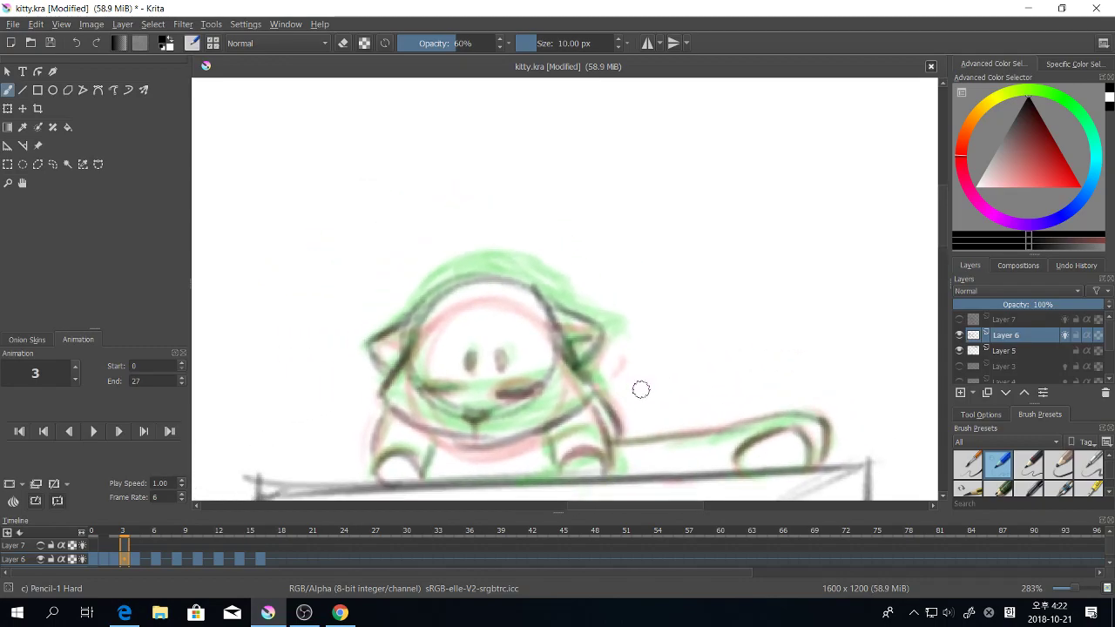
{"action": "left_click", "coordinate": [340, 613]}
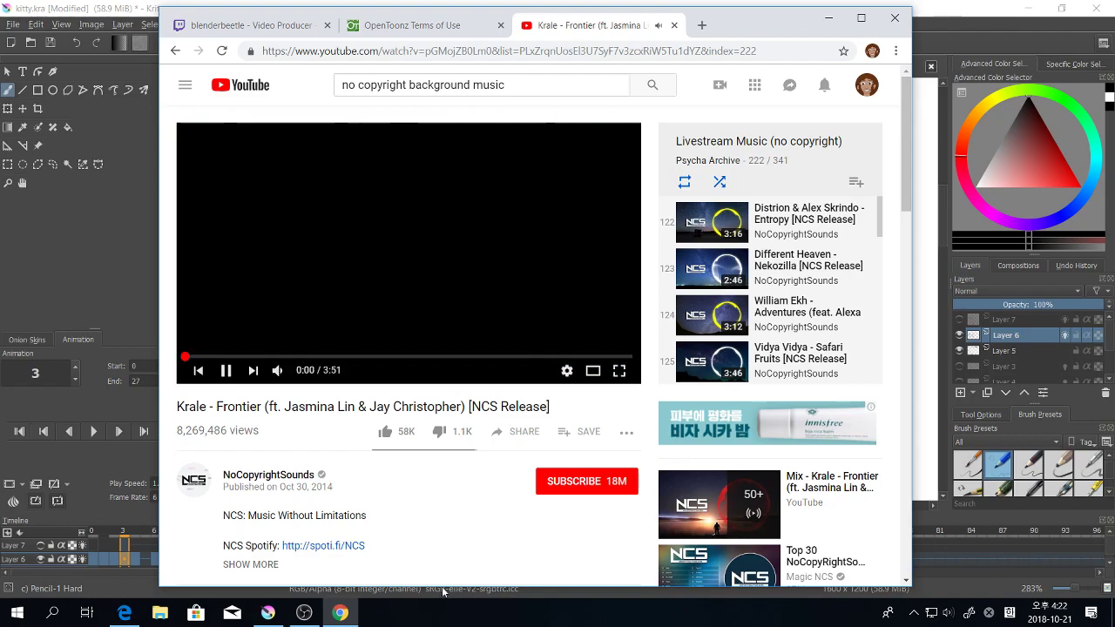
{"action": "left_click", "coordinate": [268, 613]}
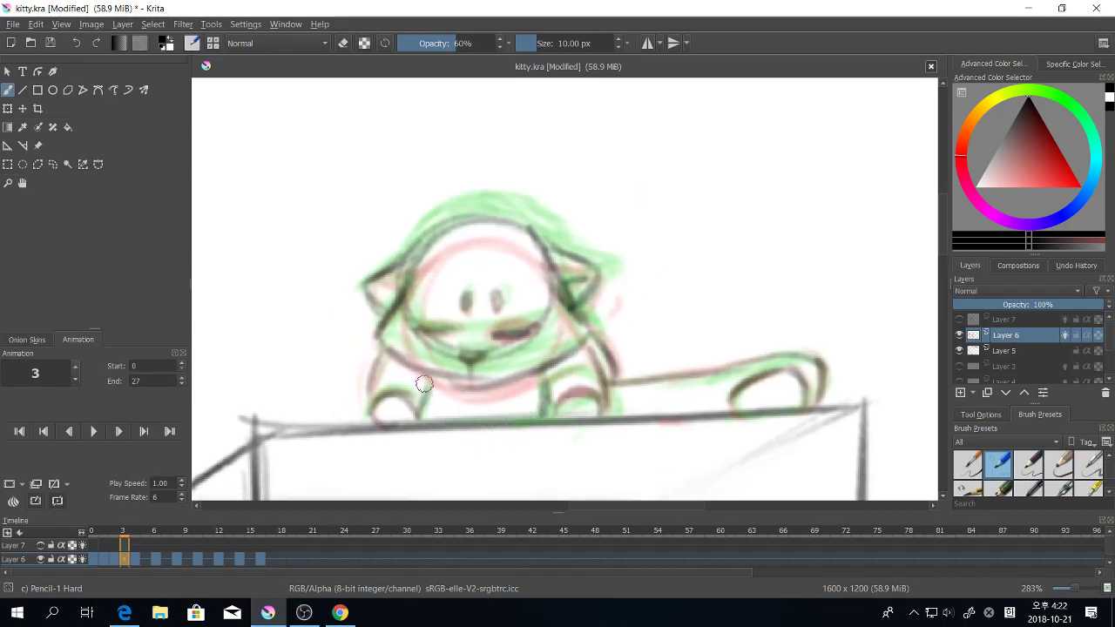
Step: Draw the inner leg lines between the cat's chest and front paws on frame 3
{"action": "mouse_move", "coordinate": [748, 418]}
{"action": "left_mouse_down"}
{"action": "mouse_move", "coordinate": [734, 381]}
{"action": "mouse_move", "coordinate": [738, 399]}
{"action": "left_mouse_up"}
{"action": "mouse_move", "coordinate": [411, 351]}
{"action": "left_mouse_down"}
{"action": "mouse_move", "coordinate": [467, 369]}
{"action": "mouse_move", "coordinate": [514, 360]}
{"action": "left_mouse_up"}
{"action": "left_click_drag", "start_coordinate": [856, 359], "coordinate": [832, 314]}
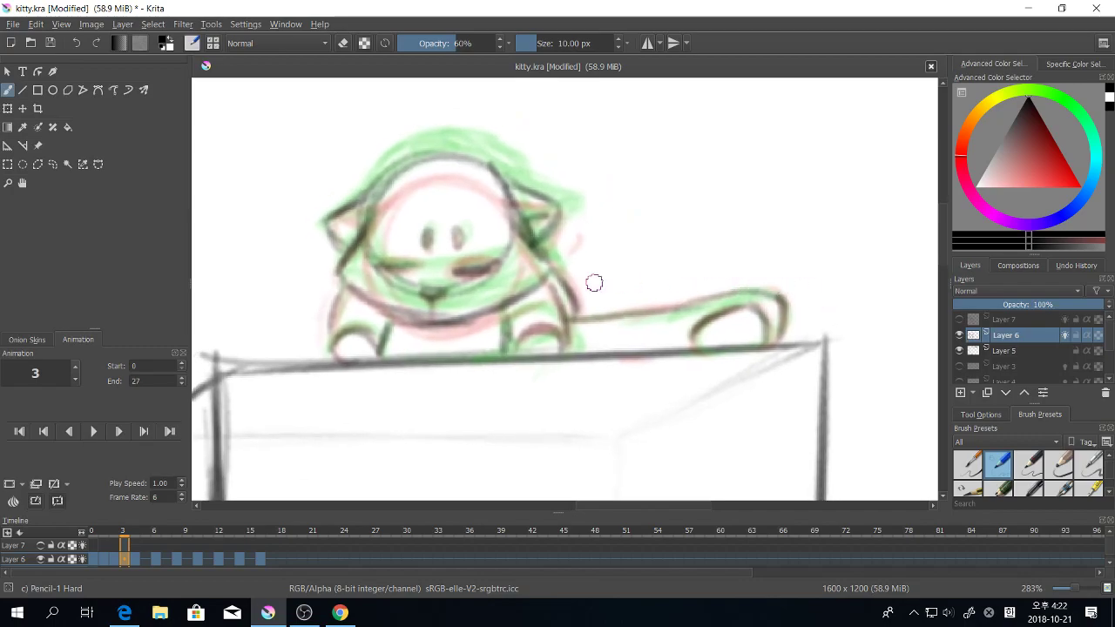
Step: Add a blank keyframe at frame 5 on Layer 6 and undo the stray stroke on it
{"action": "left_click", "coordinate": [146, 559]}
{"action": "left_click", "coordinate": [12, 485]}
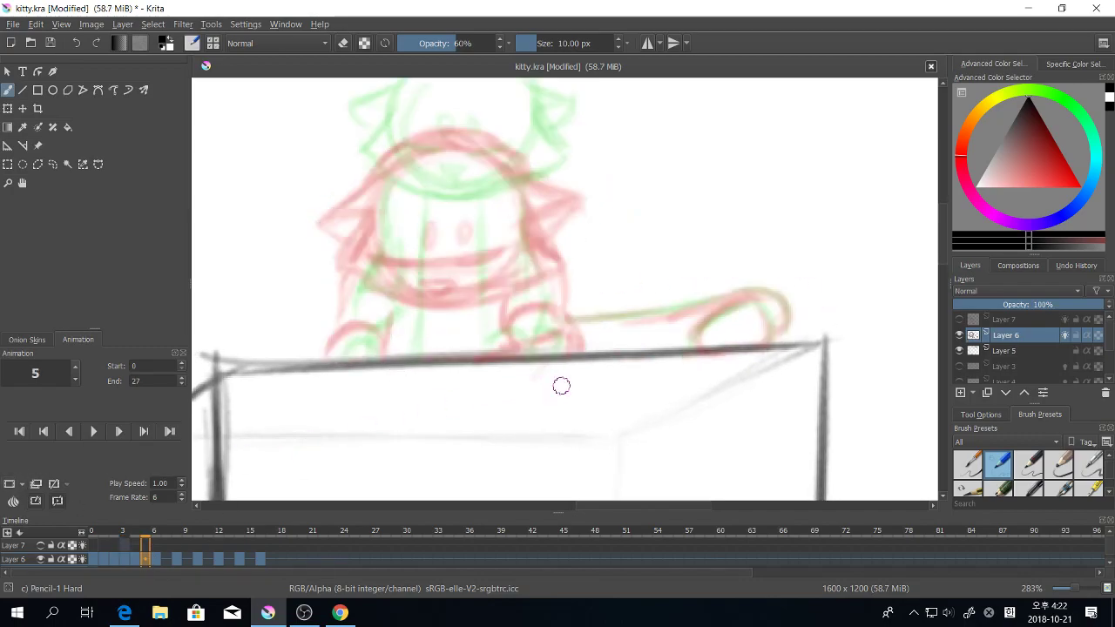
{"action": "left_click_drag", "start_coordinate": [604, 403], "coordinate": [633, 475]}
{"action": "key", "text": "ctrl+z"}
Step: Sketch the cat's round head and wide, pointed cheek outline on frame 5 between the onion-skinned poses
{"action": "left_click_drag", "start_coordinate": [634, 264], "coordinate": [694, 379]}
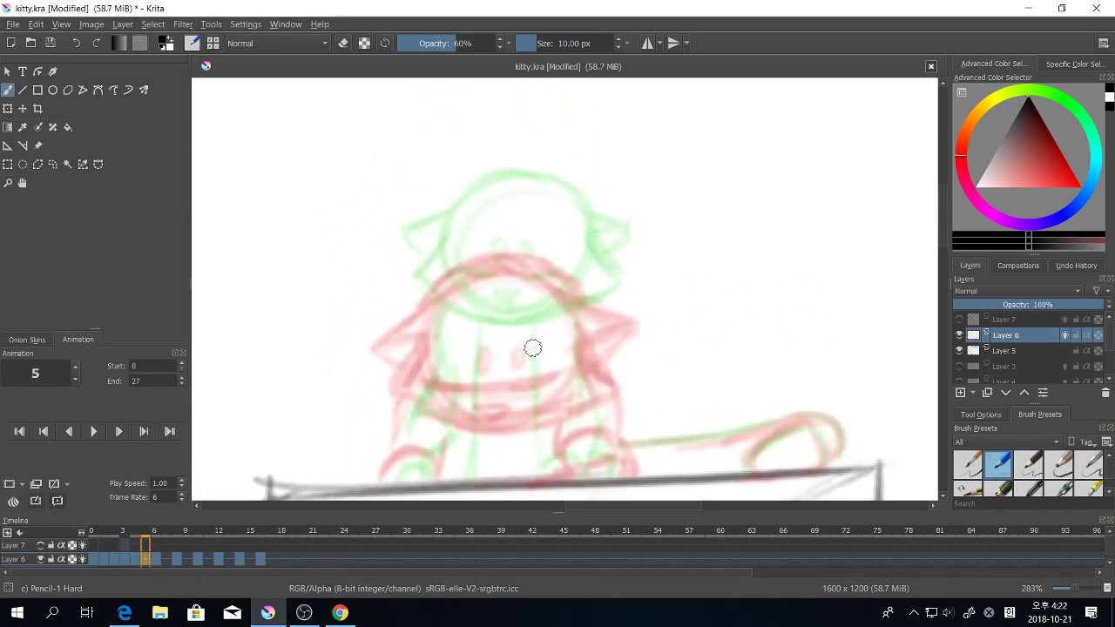
{"action": "mouse_move", "coordinate": [512, 225]}
{"action": "left_mouse_down"}
{"action": "mouse_move", "coordinate": [563, 364]}
{"action": "mouse_move", "coordinate": [569, 256]}
{"action": "mouse_move", "coordinate": [505, 354]}
{"action": "left_mouse_up"}
{"action": "mouse_move", "coordinate": [444, 270]}
{"action": "left_mouse_down"}
{"action": "mouse_move", "coordinate": [426, 323]}
{"action": "mouse_move", "coordinate": [461, 363]}
{"action": "mouse_move", "coordinate": [557, 349]}
{"action": "mouse_move", "coordinate": [591, 295]}
{"action": "mouse_move", "coordinate": [614, 336]}
{"action": "mouse_move", "coordinate": [497, 362]}
{"action": "left_mouse_up"}
{"action": "mouse_move", "coordinate": [597, 352]}
{"action": "left_mouse_down"}
{"action": "mouse_move", "coordinate": [471, 364]}
{"action": "mouse_move", "coordinate": [572, 363]}
{"action": "left_mouse_up"}
{"action": "left_click_drag", "start_coordinate": [462, 358], "coordinate": [604, 348]}
{"action": "left_click_drag", "start_coordinate": [669, 331], "coordinate": [701, 349]}
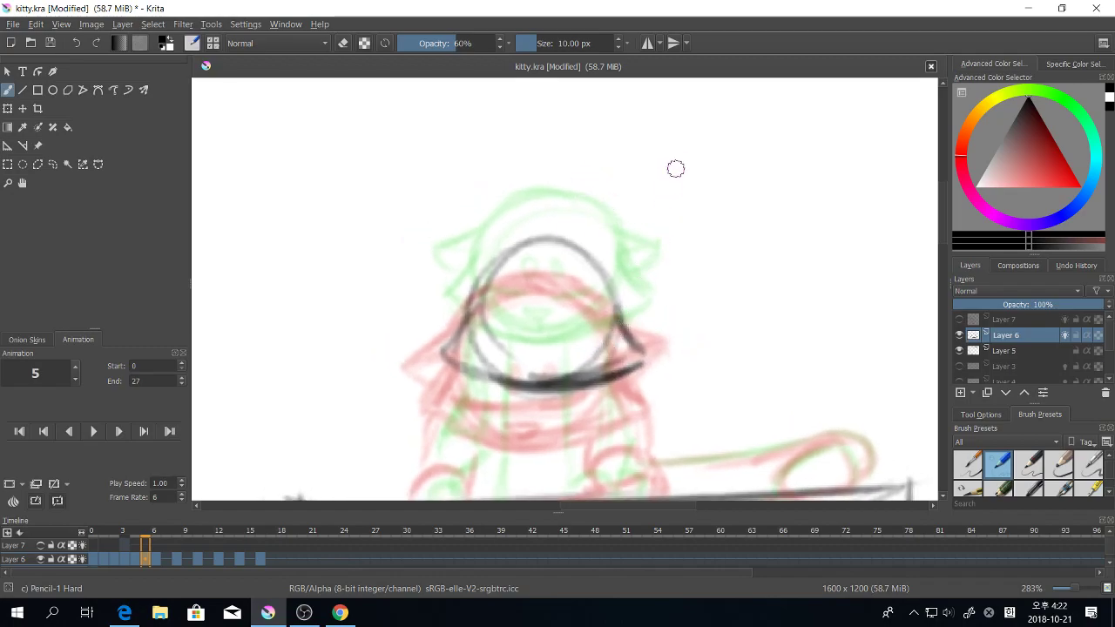
Step: Draw the forehead spots, closed eyes, side ears and nose on the frame 5 head
{"action": "left_click_drag", "start_coordinate": [588, 330], "coordinate": [556, 331]}
{"action": "left_click_drag", "start_coordinate": [489, 326], "coordinate": [551, 319]}
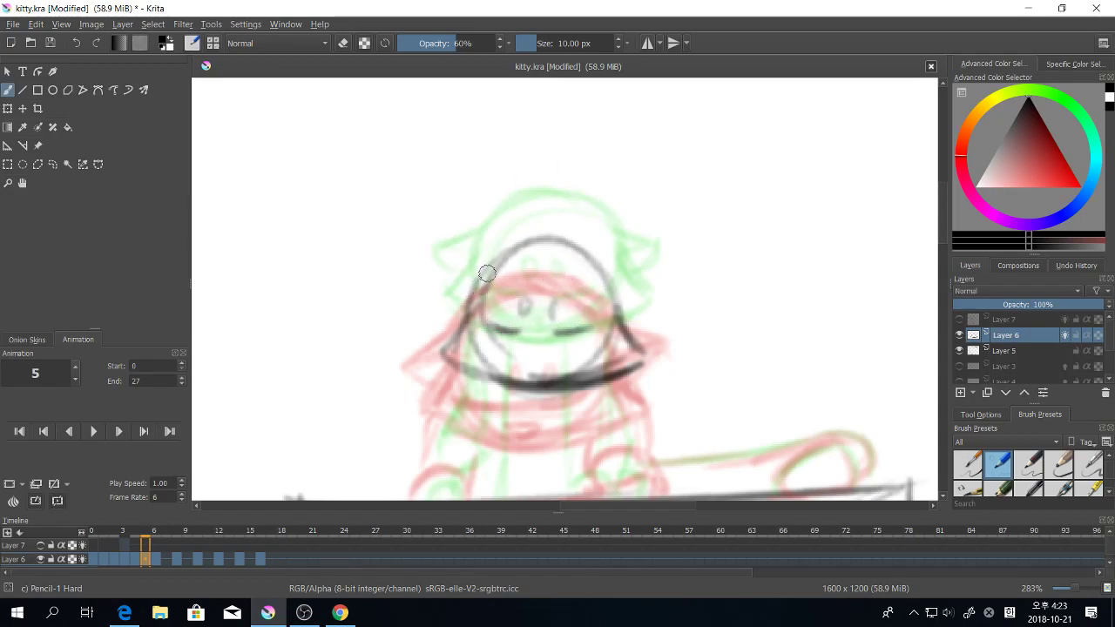
{"action": "mouse_move", "coordinate": [486, 274]}
{"action": "left_mouse_down"}
{"action": "mouse_move", "coordinate": [443, 288]}
{"action": "mouse_move", "coordinate": [457, 322]}
{"action": "left_mouse_up"}
{"action": "mouse_move", "coordinate": [612, 286]}
{"action": "left_mouse_down"}
{"action": "mouse_move", "coordinate": [639, 301]}
{"action": "mouse_move", "coordinate": [629, 344]}
{"action": "left_mouse_up"}
{"action": "left_click_drag", "start_coordinate": [550, 355], "coordinate": [551, 355]}
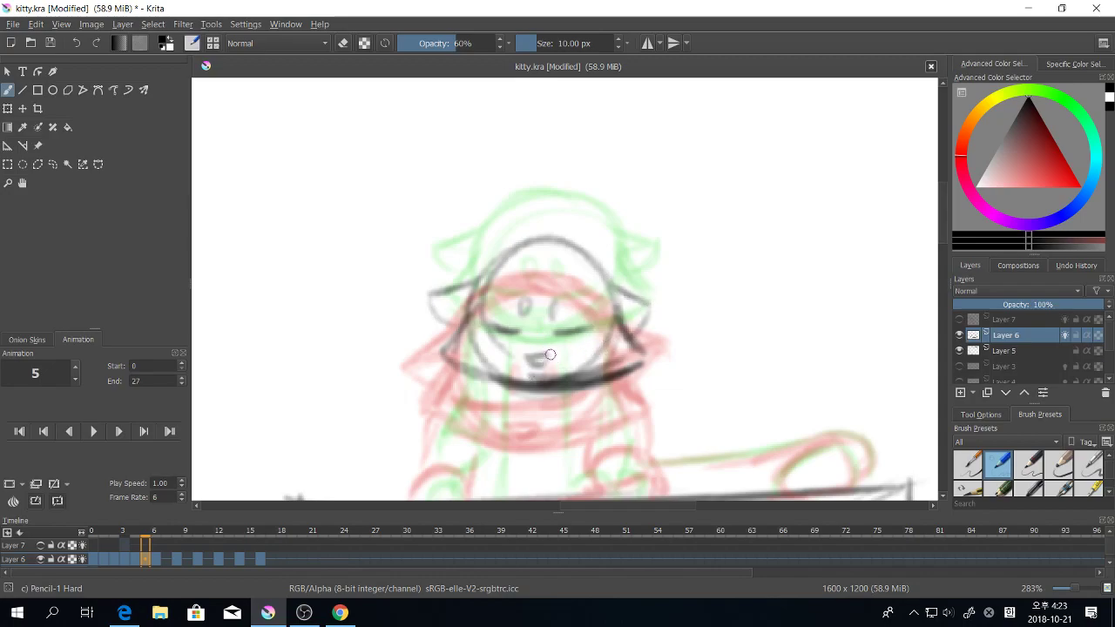
Step: Strengthen the cheek corner, chin line and top curve of the head on frame 5
{"action": "left_click_drag", "start_coordinate": [458, 336], "coordinate": [439, 355]}
{"action": "left_click_drag", "start_coordinate": [439, 354], "coordinate": [526, 382]}
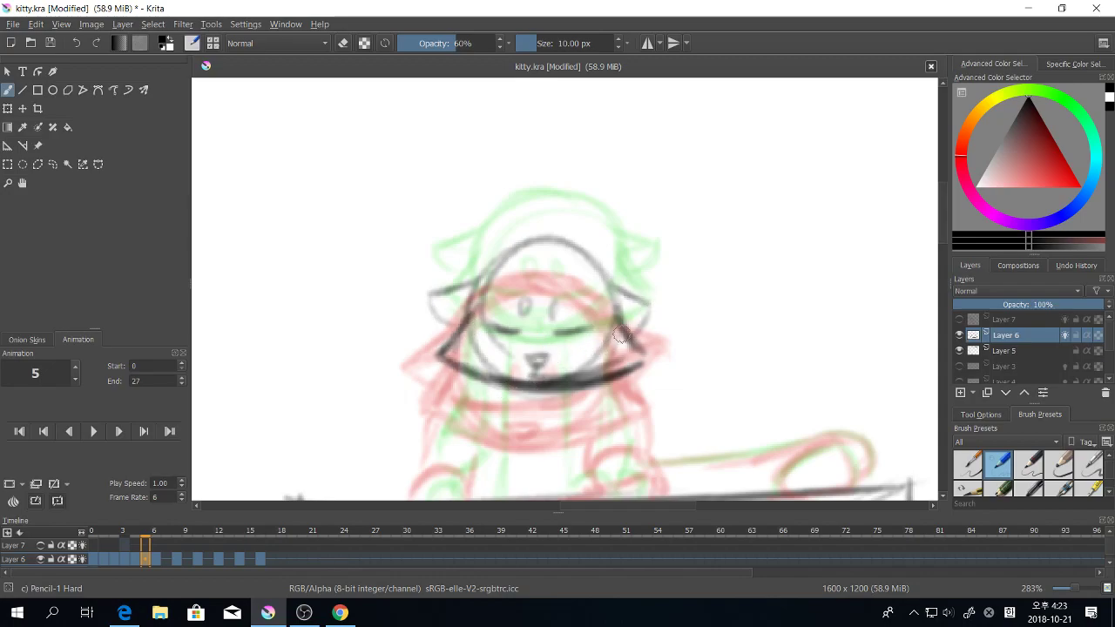
{"action": "mouse_move", "coordinate": [502, 258]}
{"action": "left_mouse_down"}
{"action": "mouse_move", "coordinate": [574, 250]}
{"action": "mouse_move", "coordinate": [591, 261]}
{"action": "left_mouse_up"}
{"action": "mouse_move", "coordinate": [683, 332]}
{"action": "left_mouse_down"}
{"action": "mouse_move", "coordinate": [685, 299]}
{"action": "mouse_move", "coordinate": [644, 245]}
{"action": "left_mouse_up"}
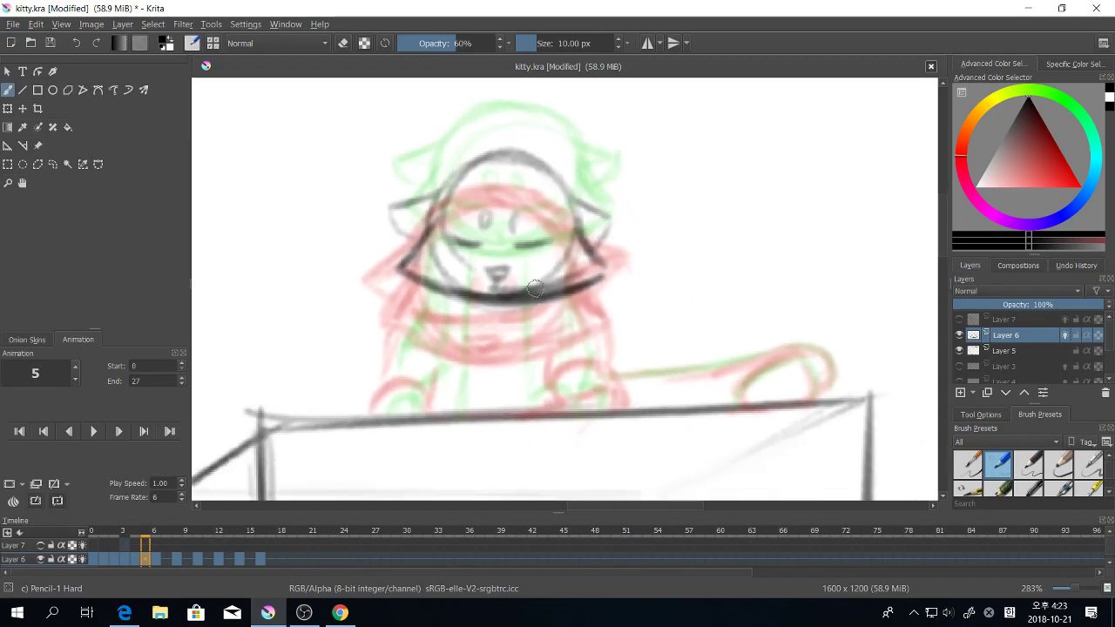
Step: Sketch the two chest lines below the head and the right-hand front paw on frame 5
{"action": "left_click_drag", "start_coordinate": [524, 305], "coordinate": [539, 346]}
{"action": "left_click_drag", "start_coordinate": [533, 304], "coordinate": [534, 386]}
{"action": "left_click_drag", "start_coordinate": [451, 310], "coordinate": [445, 406]}
{"action": "mouse_move", "coordinate": [558, 381]}
{"action": "left_mouse_down"}
{"action": "mouse_move", "coordinate": [567, 386]}
{"action": "mouse_move", "coordinate": [543, 392]}
{"action": "mouse_move", "coordinate": [575, 397]}
{"action": "mouse_move", "coordinate": [556, 397]}
{"action": "left_mouse_up"}
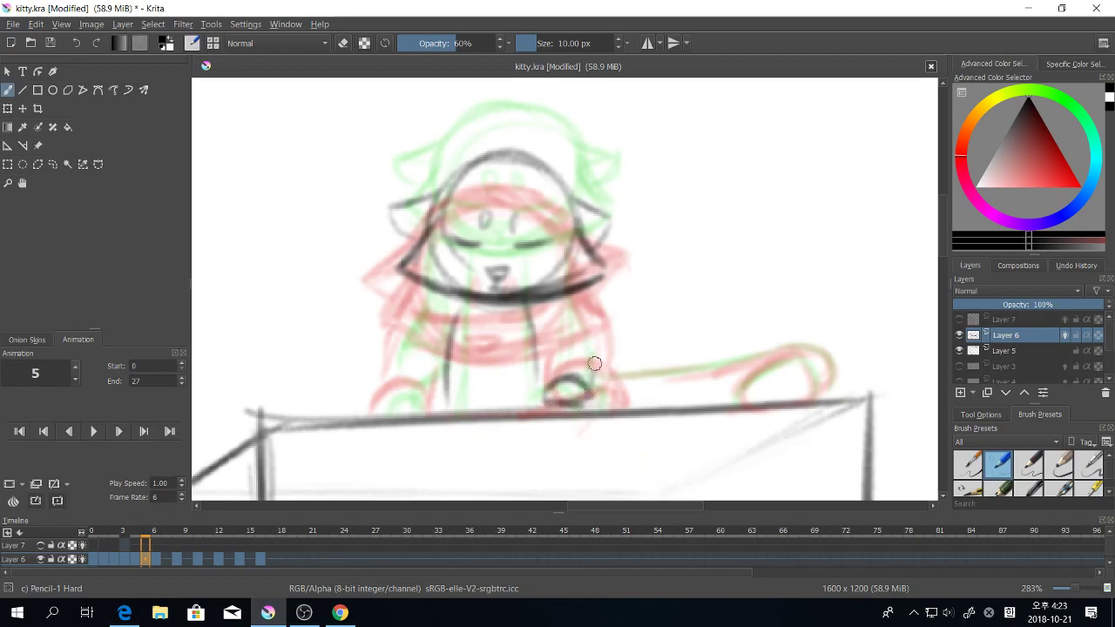
Step: Sketch the outer arm lines running down from the cheeks and the left-hand paw on frame 5
{"action": "left_click_drag", "start_coordinate": [595, 325], "coordinate": [579, 402]}
{"action": "left_click_drag", "start_coordinate": [547, 347], "coordinate": [577, 392]}
{"action": "left_click_drag", "start_coordinate": [595, 322], "coordinate": [601, 343]}
{"action": "mouse_move", "coordinate": [579, 291]}
{"action": "left_mouse_down"}
{"action": "mouse_move", "coordinate": [625, 397]}
{"action": "mouse_move", "coordinate": [587, 393]}
{"action": "left_mouse_up"}
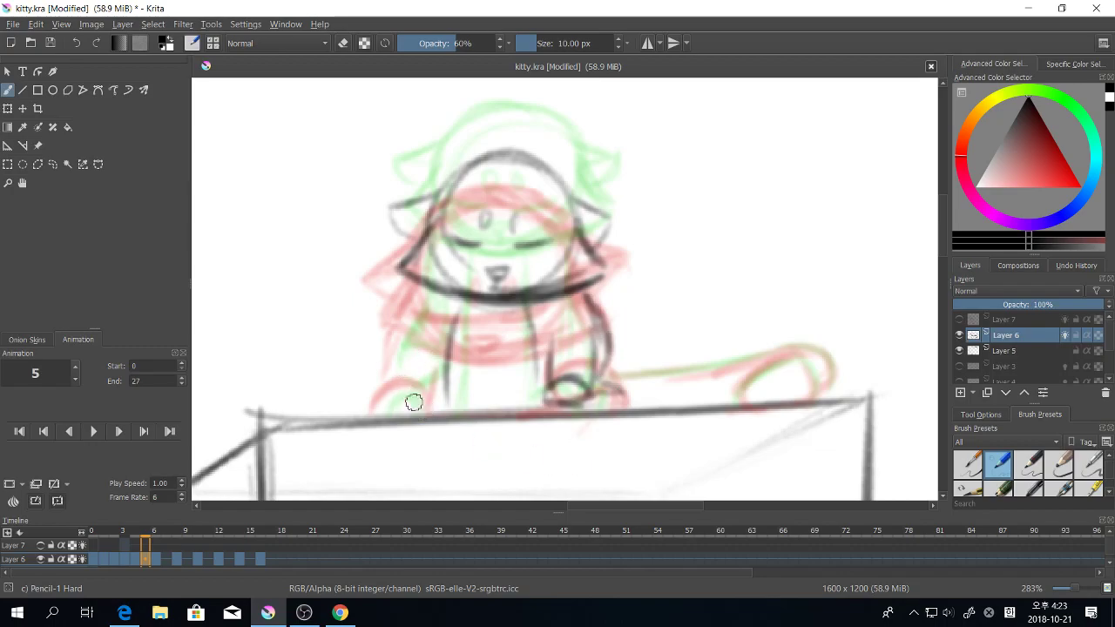
{"action": "mouse_move", "coordinate": [413, 402]}
{"action": "left_mouse_down"}
{"action": "mouse_move", "coordinate": [428, 394]}
{"action": "mouse_move", "coordinate": [389, 405]}
{"action": "mouse_move", "coordinate": [403, 397]}
{"action": "mouse_move", "coordinate": [426, 296]}
{"action": "mouse_move", "coordinate": [390, 405]}
{"action": "mouse_move", "coordinate": [448, 352]}
{"action": "mouse_move", "coordinate": [438, 395]}
{"action": "left_mouse_up"}
Step: Draw the cat's tail and its curled tip along the top of the box on frame 5
{"action": "mouse_move", "coordinate": [662, 374]}
{"action": "left_mouse_down"}
{"action": "mouse_move", "coordinate": [688, 371]}
{"action": "mouse_move", "coordinate": [590, 325]}
{"action": "left_mouse_up"}
{"action": "left_click_drag", "start_coordinate": [498, 327], "coordinate": [577, 321]}
{"action": "mouse_move", "coordinate": [673, 298]}
{"action": "left_mouse_down"}
{"action": "mouse_move", "coordinate": [708, 342]}
{"action": "mouse_move", "coordinate": [674, 326]}
{"action": "mouse_move", "coordinate": [621, 346]}
{"action": "mouse_move", "coordinate": [666, 313]}
{"action": "mouse_move", "coordinate": [642, 333]}
{"action": "mouse_move", "coordinate": [702, 348]}
{"action": "left_mouse_up"}
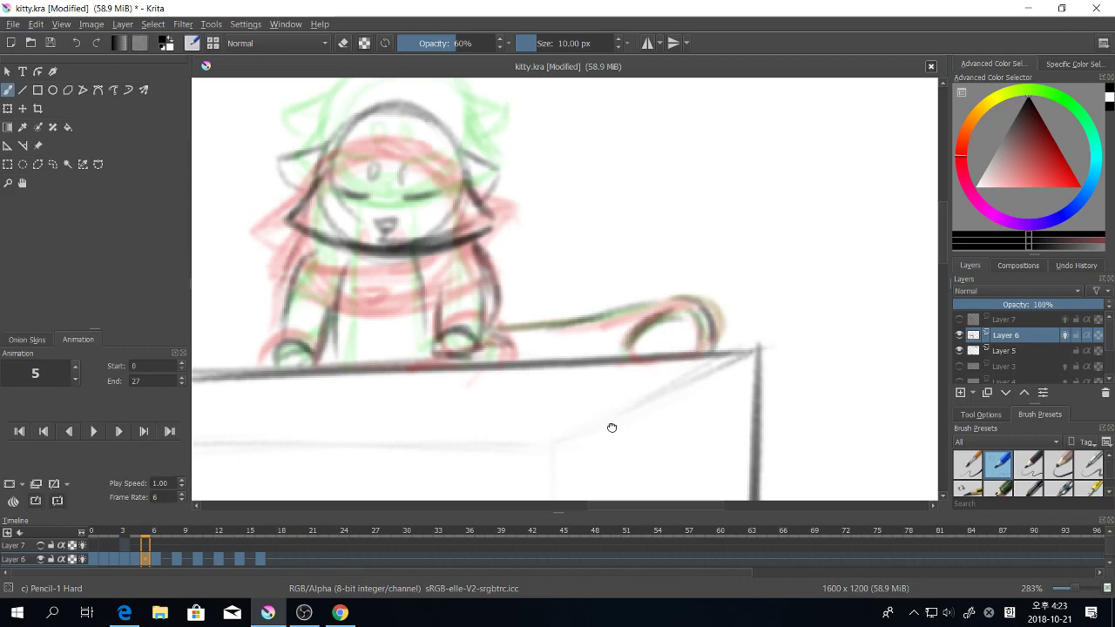
{"action": "mouse_move", "coordinate": [612, 428]}
{"action": "left_mouse_down"}
{"action": "mouse_move", "coordinate": [698, 506]}
{"action": "mouse_move", "coordinate": [696, 482]}
{"action": "left_mouse_up"}
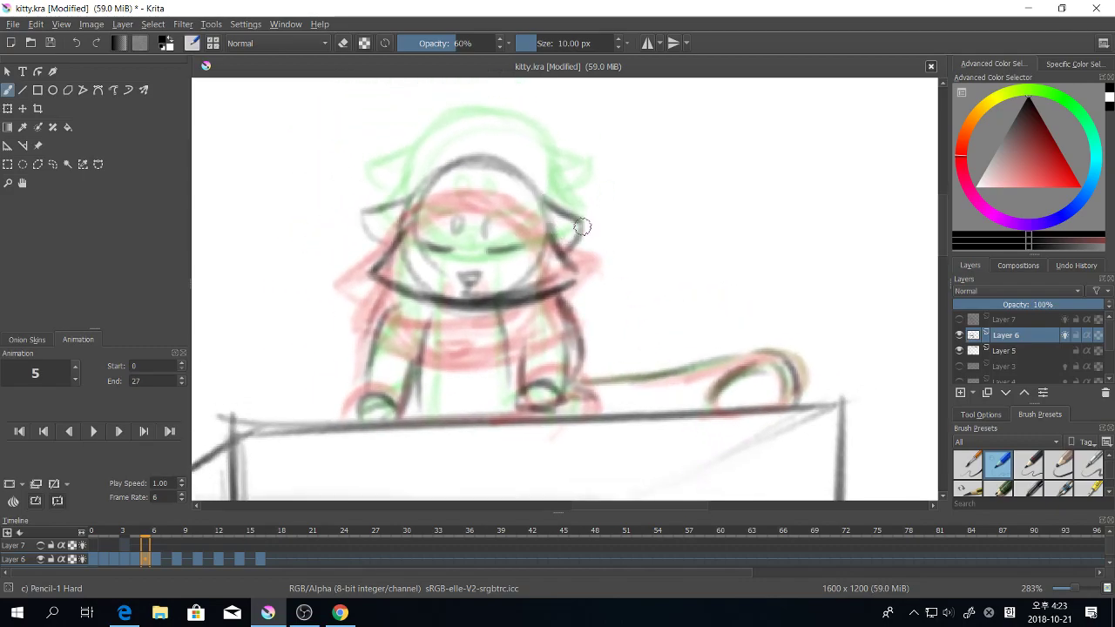
Step: Compare the frame 5 pose with the drawing shown at frame 7
{"action": "left_click", "coordinate": [167, 558]}
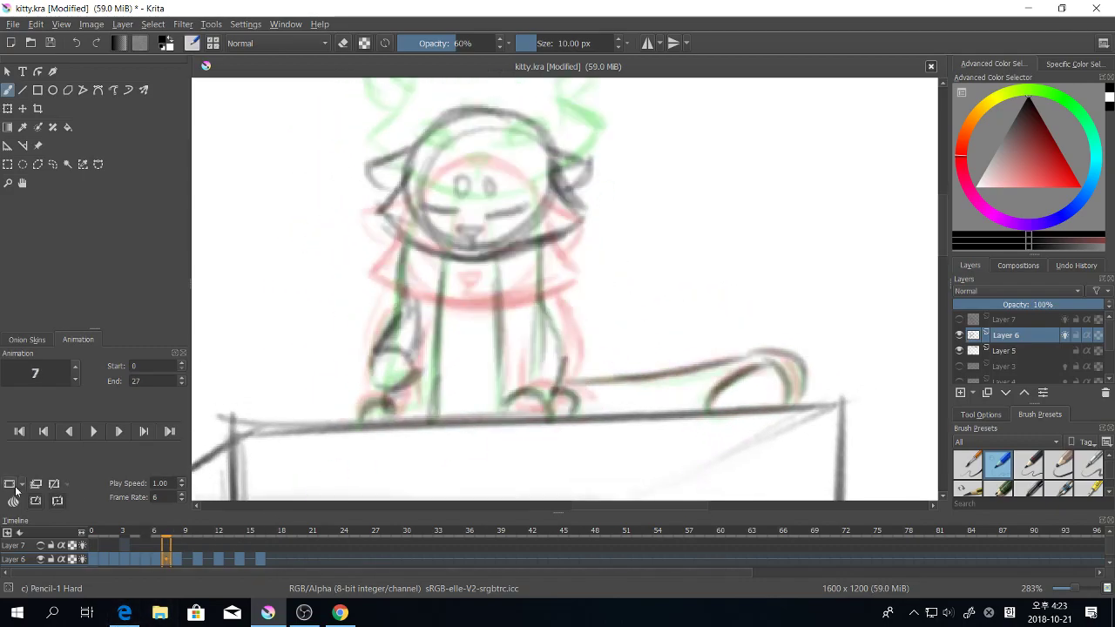
{"action": "left_click", "coordinate": [148, 560]}
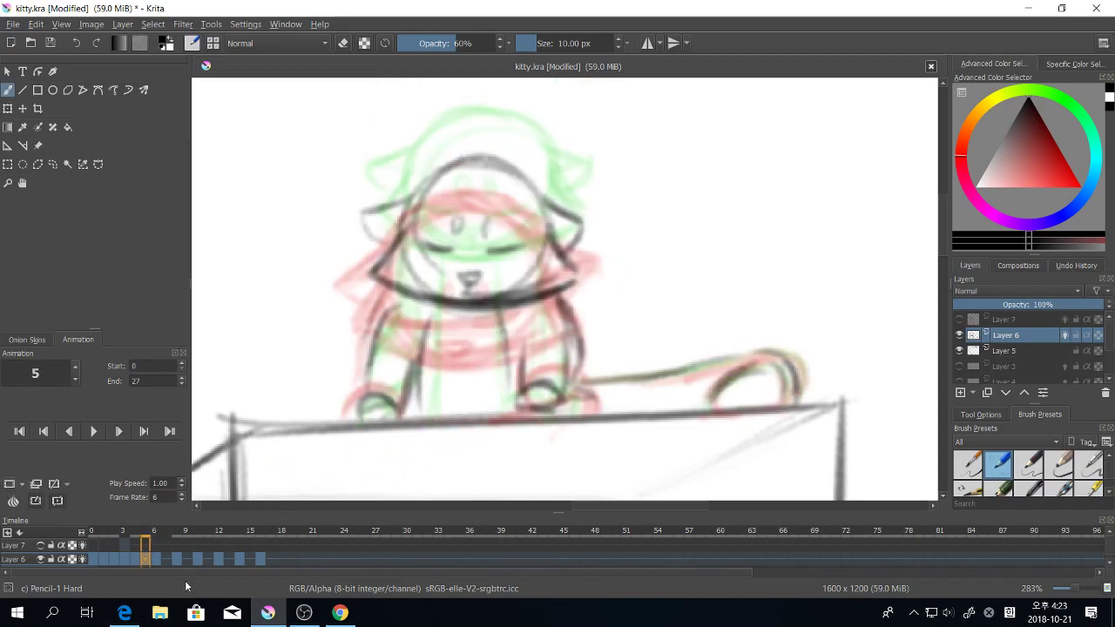
{"action": "mouse_move", "coordinate": [163, 556]}
{"action": "left_mouse_down"}
{"action": "mouse_move", "coordinate": [134, 564]}
{"action": "mouse_move", "coordinate": [156, 560]}
{"action": "mouse_move", "coordinate": [146, 560]}
{"action": "left_mouse_up"}
{"action": "key", "text": "super"}
{"action": "key", "text": "super"}
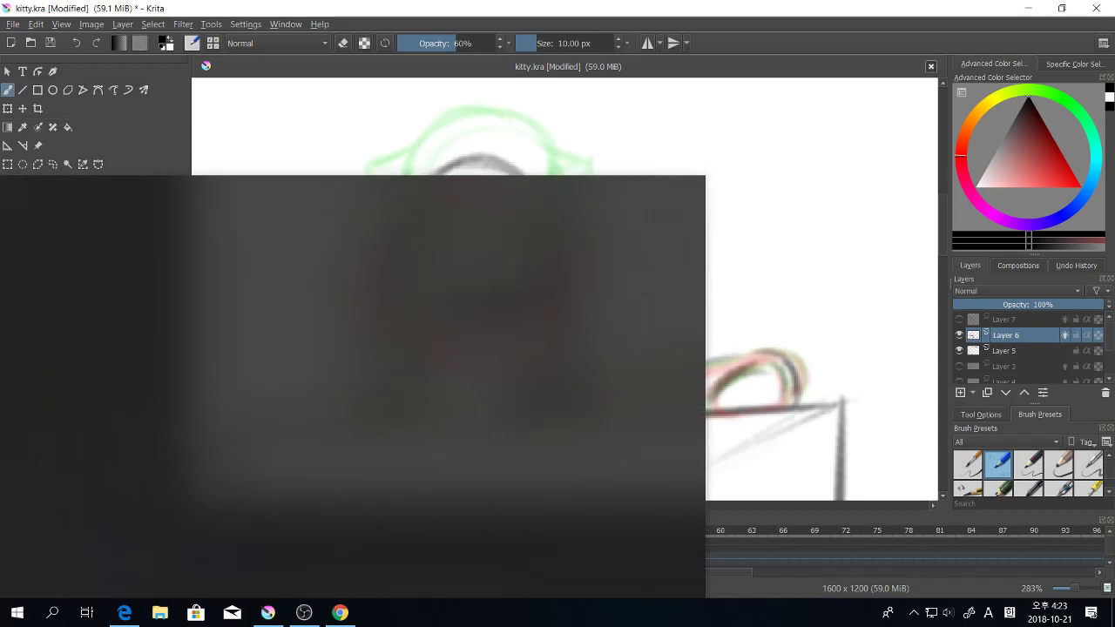
Step: Switch to the Eraser Small brush and erase the right-hand front paw on frame 5
{"action": "key", "text": "e"}
{"action": "mouse_move", "coordinate": [529, 369]}
{"action": "left_mouse_down"}
{"action": "mouse_move", "coordinate": [523, 405]}
{"action": "mouse_move", "coordinate": [545, 358]}
{"action": "mouse_move", "coordinate": [552, 400]}
{"action": "mouse_move", "coordinate": [555, 389]}
{"action": "mouse_move", "coordinate": [525, 410]}
{"action": "mouse_move", "coordinate": [524, 362]}
{"action": "left_mouse_up"}
{"action": "key", "text": "e"}
{"action": "right_click", "coordinate": [531, 349]}
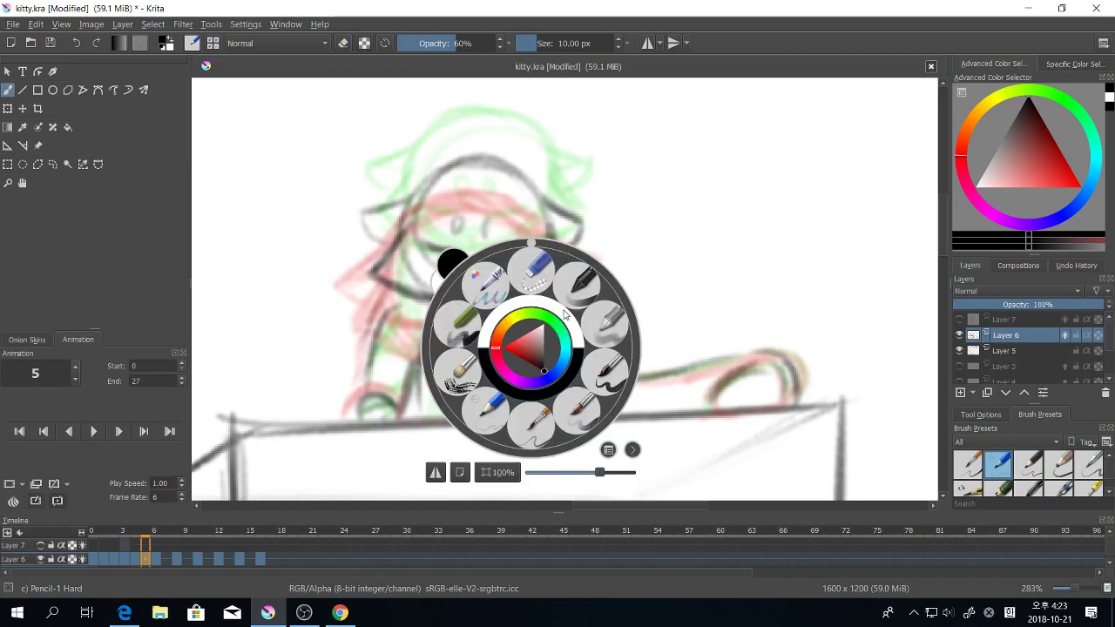
{"action": "left_click", "coordinate": [533, 270]}
{"action": "mouse_move", "coordinate": [557, 409]}
{"action": "left_mouse_down"}
{"action": "mouse_move", "coordinate": [528, 348]}
{"action": "mouse_move", "coordinate": [544, 380]}
{"action": "left_mouse_up"}
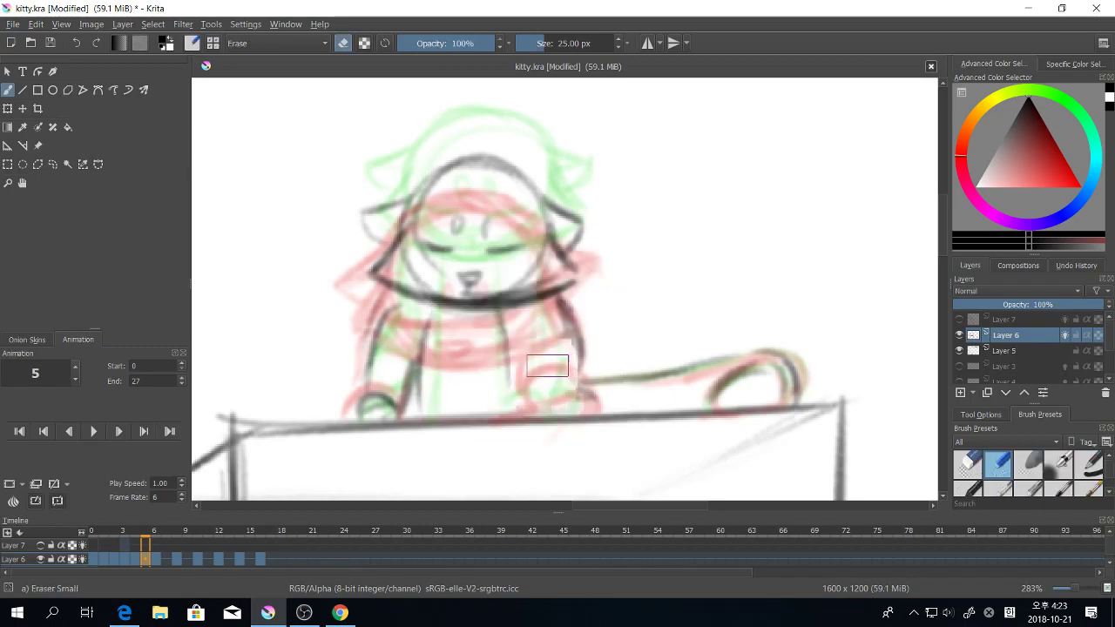
Step: Switch back to Pencil-1 Hard and redraw the right-hand outer arm line on frame 5
{"action": "right_click", "coordinate": [547, 324]}
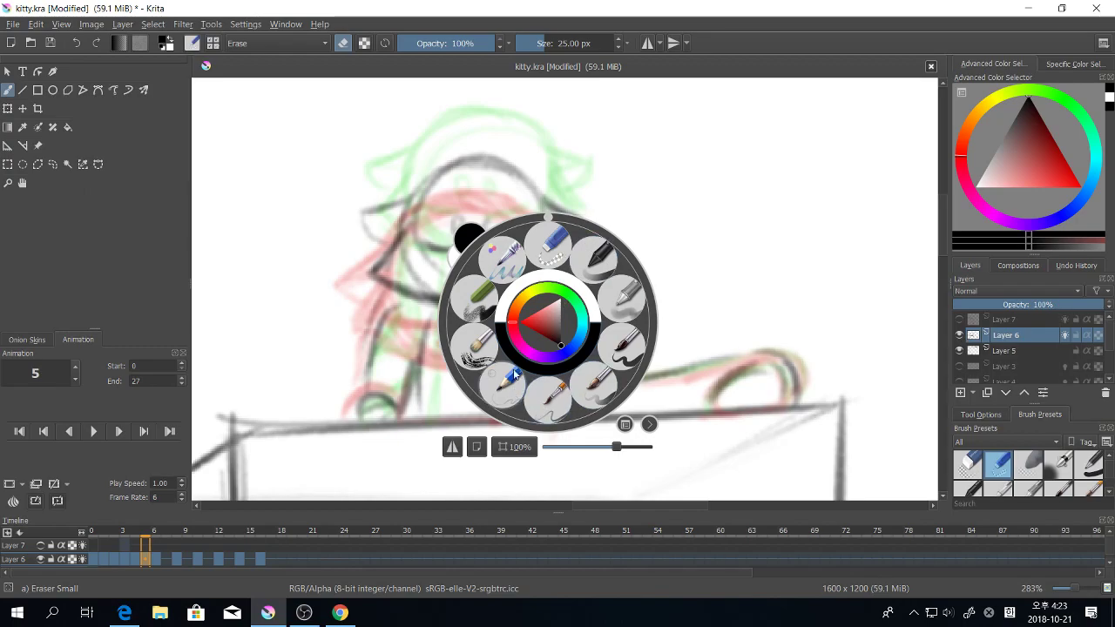
{"action": "left_click", "coordinate": [554, 396]}
{"action": "mouse_move", "coordinate": [568, 324]}
{"action": "left_mouse_down"}
{"action": "mouse_move", "coordinate": [563, 378]}
{"action": "mouse_move", "coordinate": [568, 327]}
{"action": "mouse_move", "coordinate": [588, 401]}
{"action": "mouse_move", "coordinate": [577, 409]}
{"action": "left_mouse_up"}
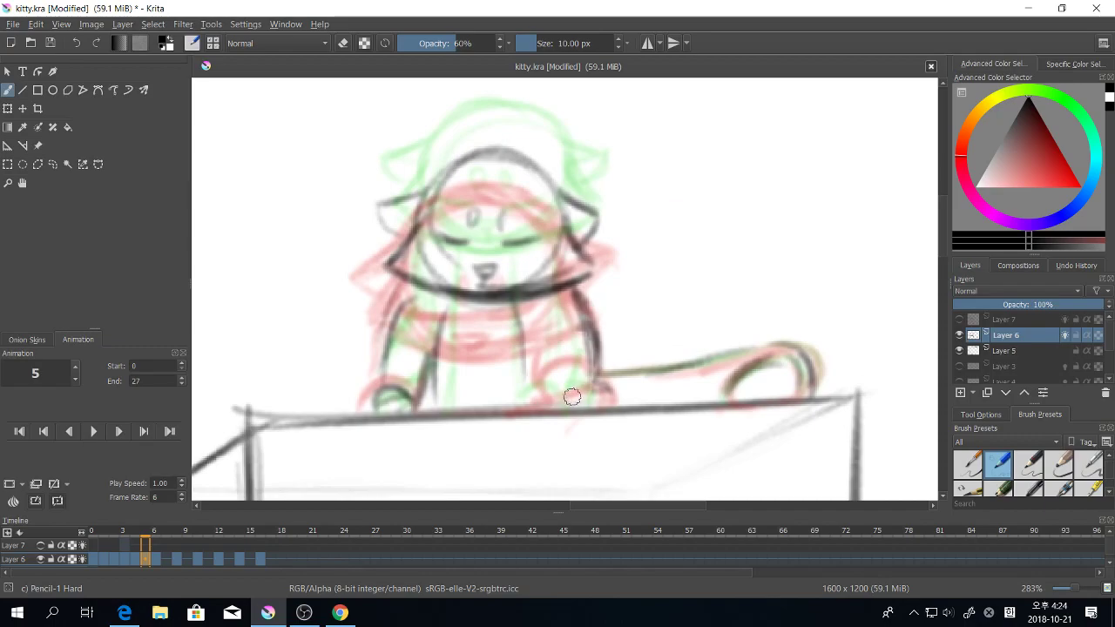
Step: Erase the remaining arm and paw lines below the head on frame 5 with Eraser Small
{"action": "key", "text": "e"}
{"action": "key", "text": "e"}
{"action": "key", "text": "e"}
{"action": "right_click", "coordinate": [389, 378]}
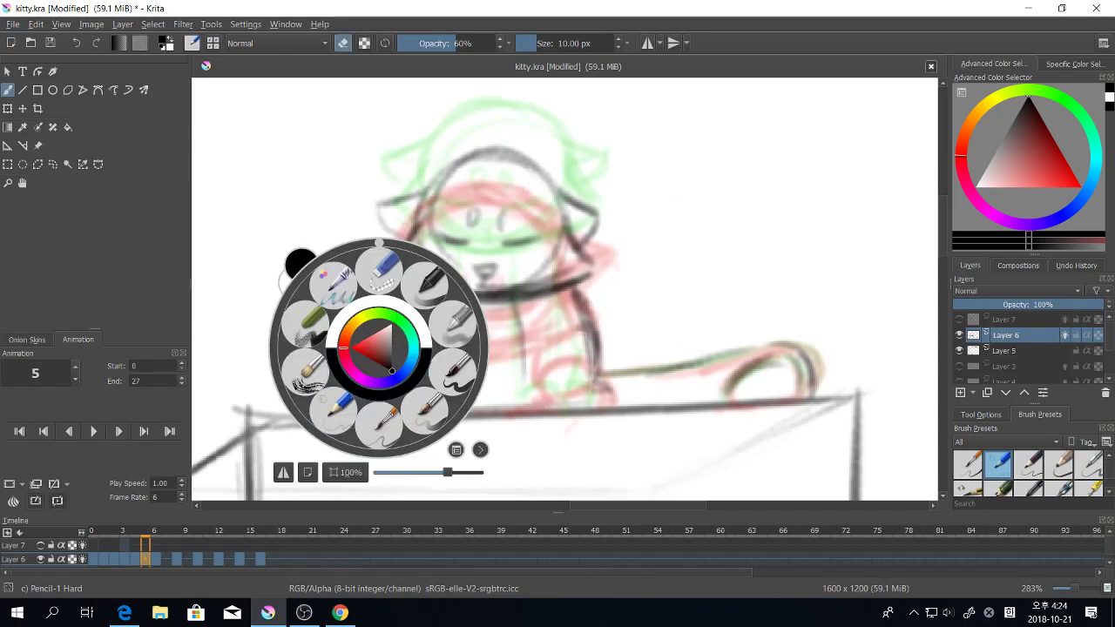
{"action": "left_click", "coordinate": [386, 299]}
{"action": "mouse_move", "coordinate": [409, 385]}
{"action": "left_mouse_down"}
{"action": "mouse_move", "coordinate": [412, 329]}
{"action": "mouse_move", "coordinate": [404, 358]}
{"action": "mouse_move", "coordinate": [438, 365]}
{"action": "mouse_move", "coordinate": [454, 392]}
{"action": "mouse_move", "coordinate": [647, 341]}
{"action": "mouse_move", "coordinate": [592, 357]}
{"action": "mouse_move", "coordinate": [597, 392]}
{"action": "left_mouse_up"}
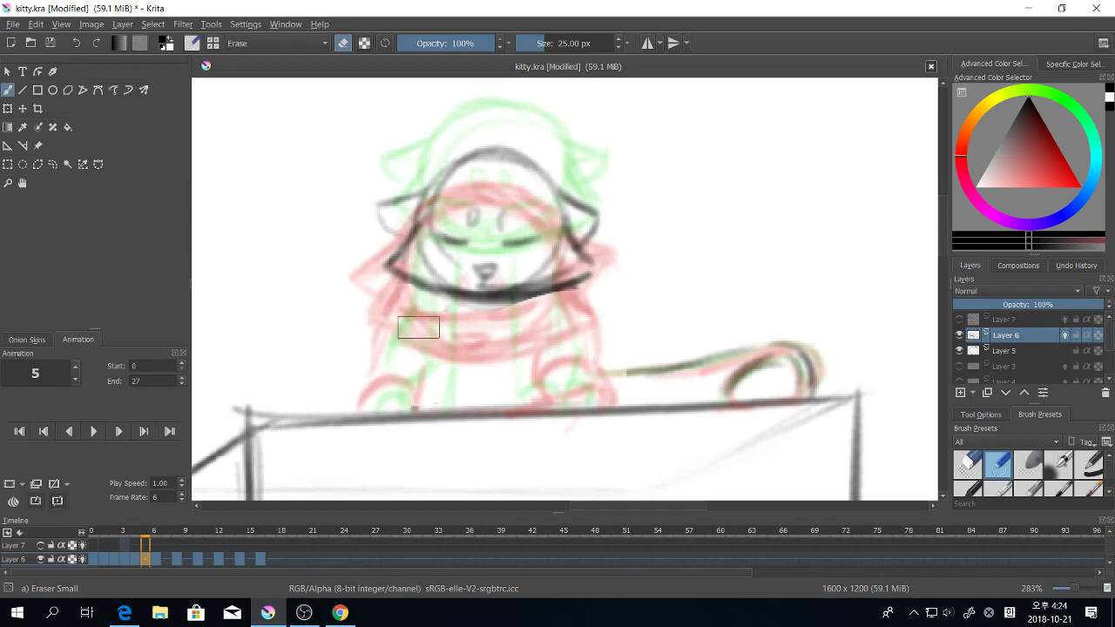
Step: Redraw the right-hand front leg and its paw on frame 5 with Pencil-1 Hard
{"action": "right_click", "coordinate": [459, 370]}
{"action": "left_click", "coordinate": [417, 410]}
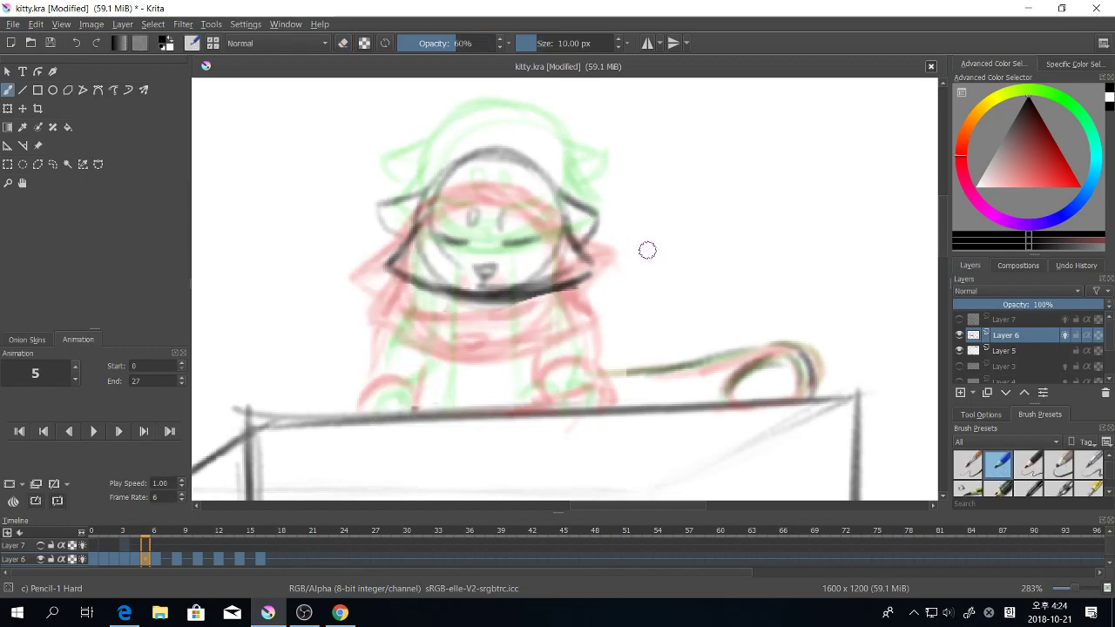
{"action": "mouse_move", "coordinate": [536, 399]}
{"action": "left_mouse_down"}
{"action": "mouse_move", "coordinate": [569, 387]}
{"action": "mouse_move", "coordinate": [555, 331]}
{"action": "mouse_move", "coordinate": [516, 348]}
{"action": "left_mouse_up"}
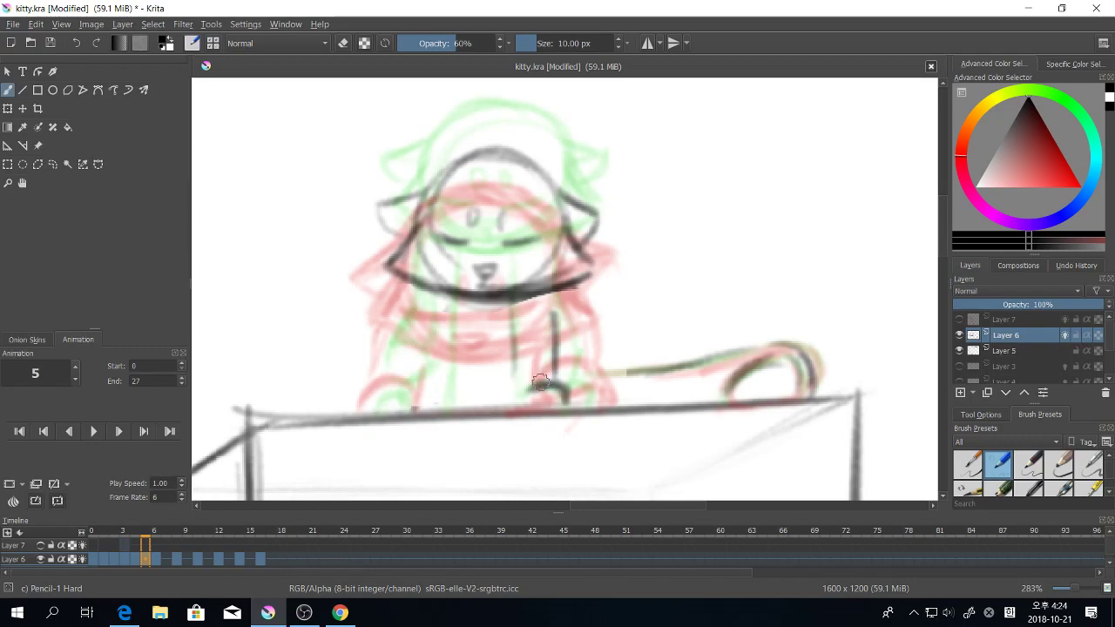
Step: Draw the left-hand foreleg with its bent paw on frame 5, checking the pose against frame 6
{"action": "left_click", "coordinate": [155, 561]}
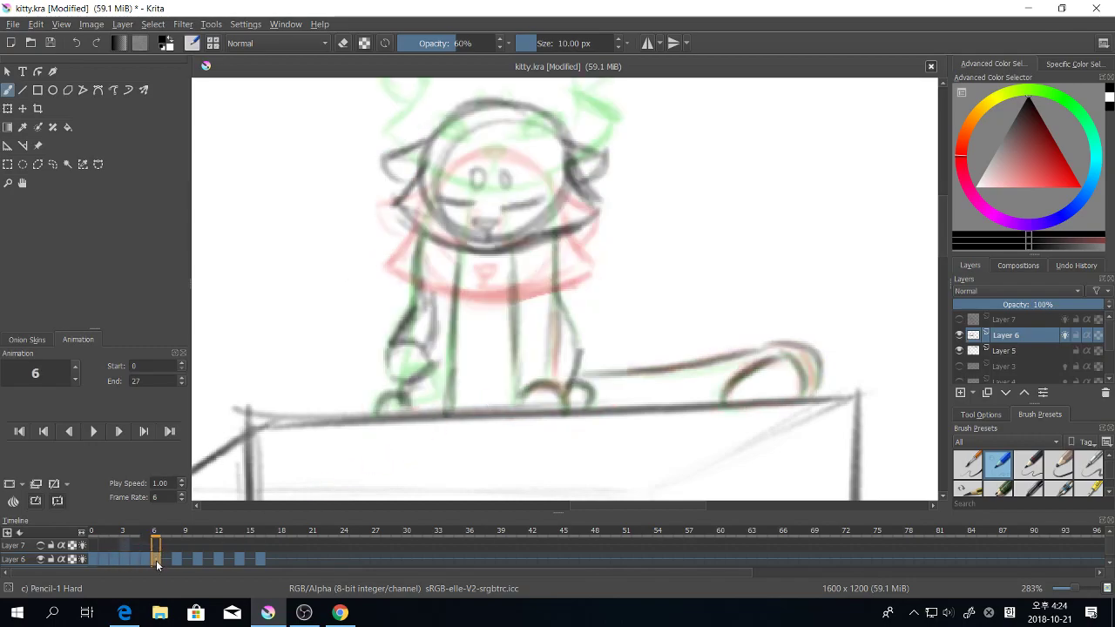
{"action": "left_click", "coordinate": [141, 559]}
{"action": "left_click", "coordinate": [156, 560]}
{"action": "left_click", "coordinate": [142, 560]}
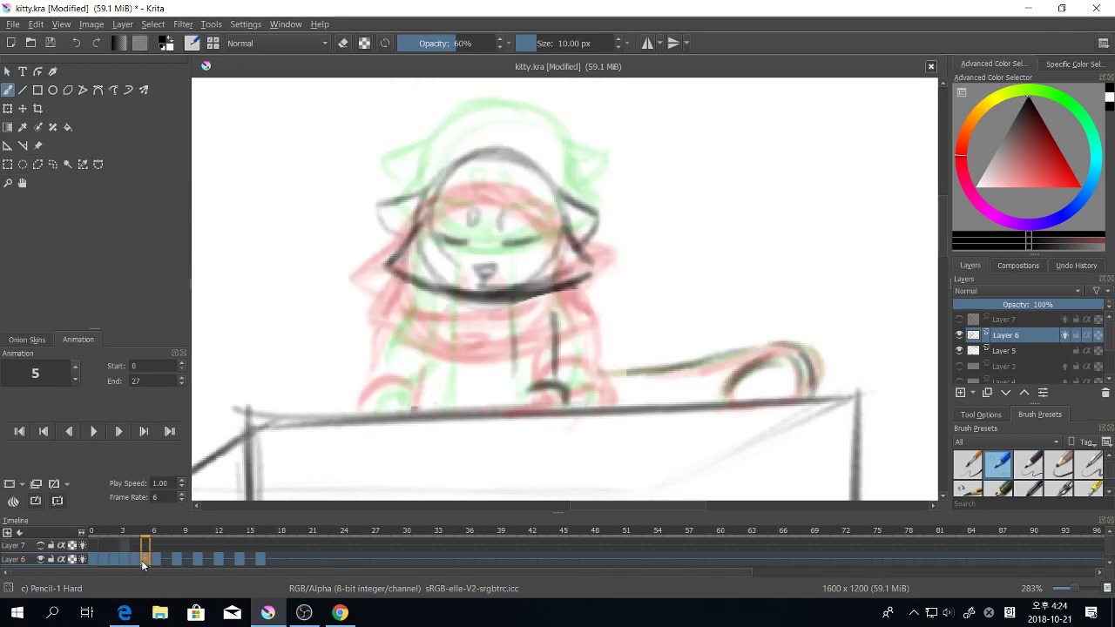
{"action": "mouse_move", "coordinate": [372, 386]}
{"action": "left_mouse_down"}
{"action": "mouse_move", "coordinate": [410, 374]}
{"action": "mouse_move", "coordinate": [386, 391]}
{"action": "mouse_move", "coordinate": [398, 386]}
{"action": "mouse_move", "coordinate": [381, 364]}
{"action": "mouse_move", "coordinate": [408, 288]}
{"action": "left_mouse_up"}
{"action": "mouse_move", "coordinate": [408, 371]}
{"action": "left_mouse_down"}
{"action": "mouse_move", "coordinate": [422, 401]}
{"action": "mouse_move", "coordinate": [417, 386]}
{"action": "mouse_move", "coordinate": [394, 382]}
{"action": "mouse_move", "coordinate": [391, 403]}
{"action": "mouse_move", "coordinate": [402, 391]}
{"action": "mouse_move", "coordinate": [383, 415]}
{"action": "left_mouse_up"}
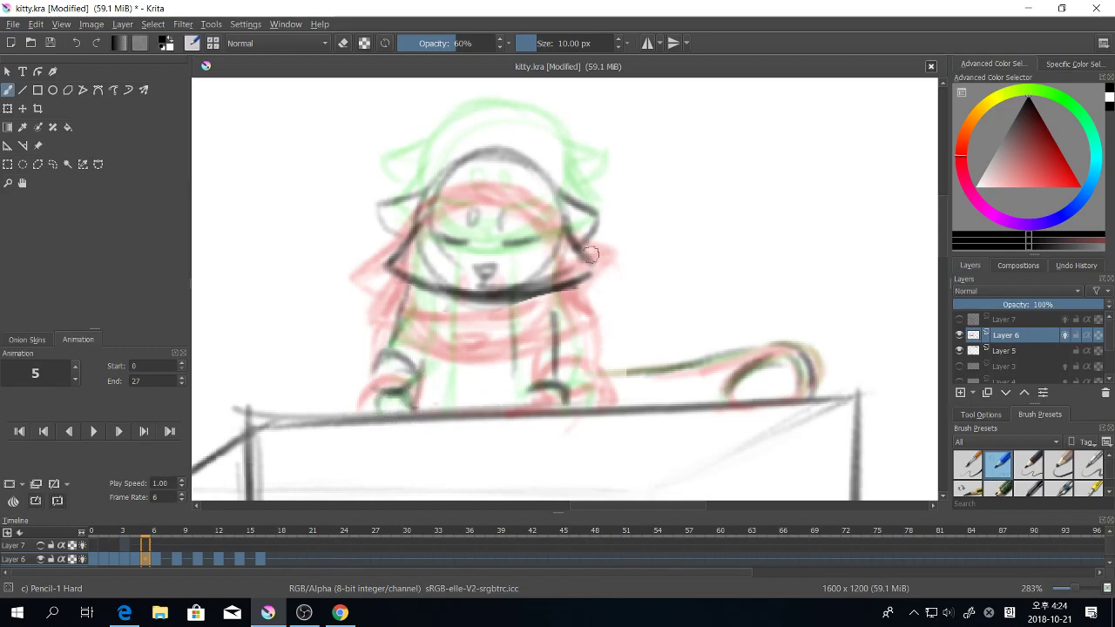
Step: Draw the two chest lines down to the box edge and the outer right-hand leg and foot on frame 5
{"action": "left_click_drag", "start_coordinate": [510, 357], "coordinate": [513, 407]}
{"action": "mouse_move", "coordinate": [441, 410]}
{"action": "left_mouse_down"}
{"action": "mouse_move", "coordinate": [436, 301]}
{"action": "mouse_move", "coordinate": [441, 405]}
{"action": "left_mouse_up"}
{"action": "left_click_drag", "start_coordinate": [512, 305], "coordinate": [511, 394]}
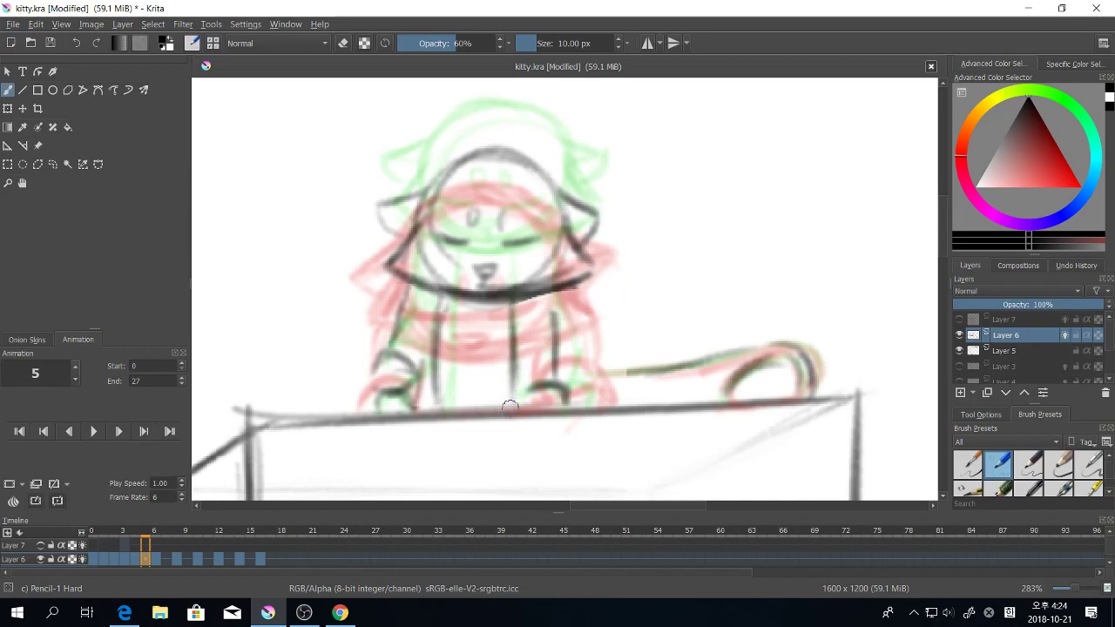
{"action": "mouse_move", "coordinate": [551, 296]}
{"action": "left_mouse_down"}
{"action": "mouse_move", "coordinate": [554, 370]}
{"action": "mouse_move", "coordinate": [556, 290]}
{"action": "mouse_move", "coordinate": [588, 358]}
{"action": "mouse_move", "coordinate": [573, 392]}
{"action": "mouse_move", "coordinate": [591, 414]}
{"action": "left_mouse_up"}
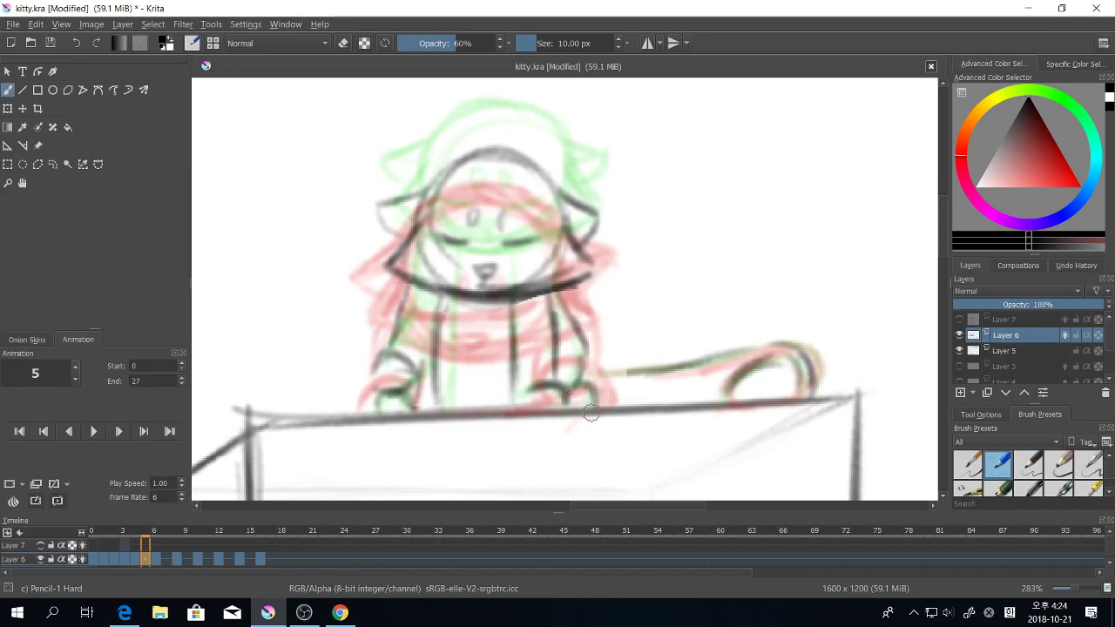
Step: Erase the left-hand chest line on frame 5 with Eraser Small and redraw it closer to the foreleg with Pencil-1 Hard
{"action": "left_click_drag", "start_coordinate": [608, 336], "coordinate": [610, 370]}
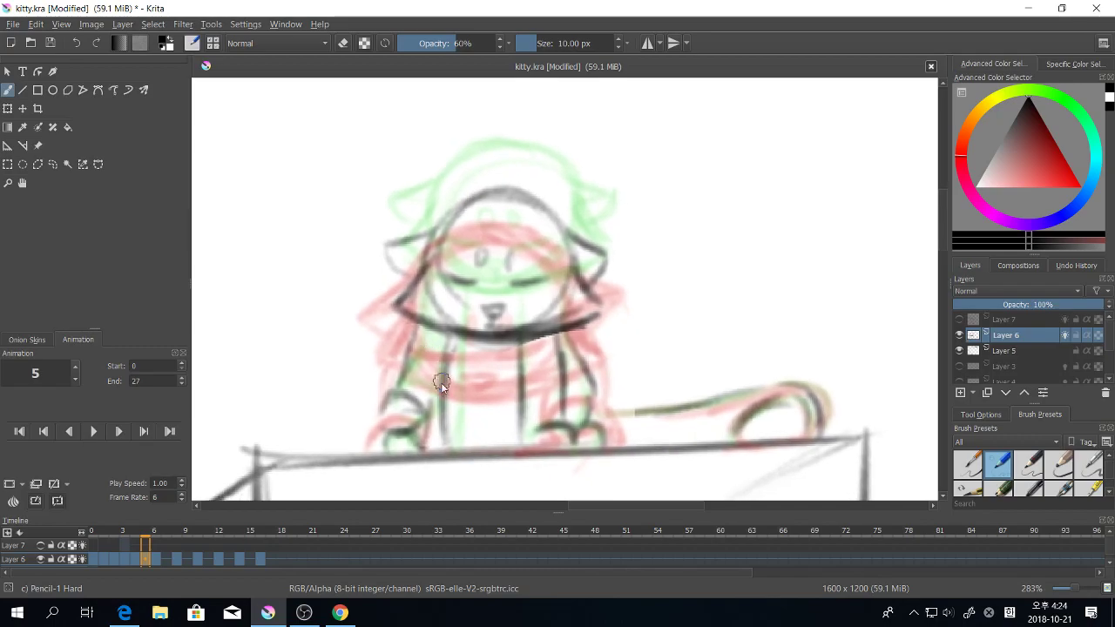
{"action": "right_click", "coordinate": [443, 349]}
{"action": "left_click", "coordinate": [439, 271]}
{"action": "left_click_drag", "start_coordinate": [442, 355], "coordinate": [450, 435]}
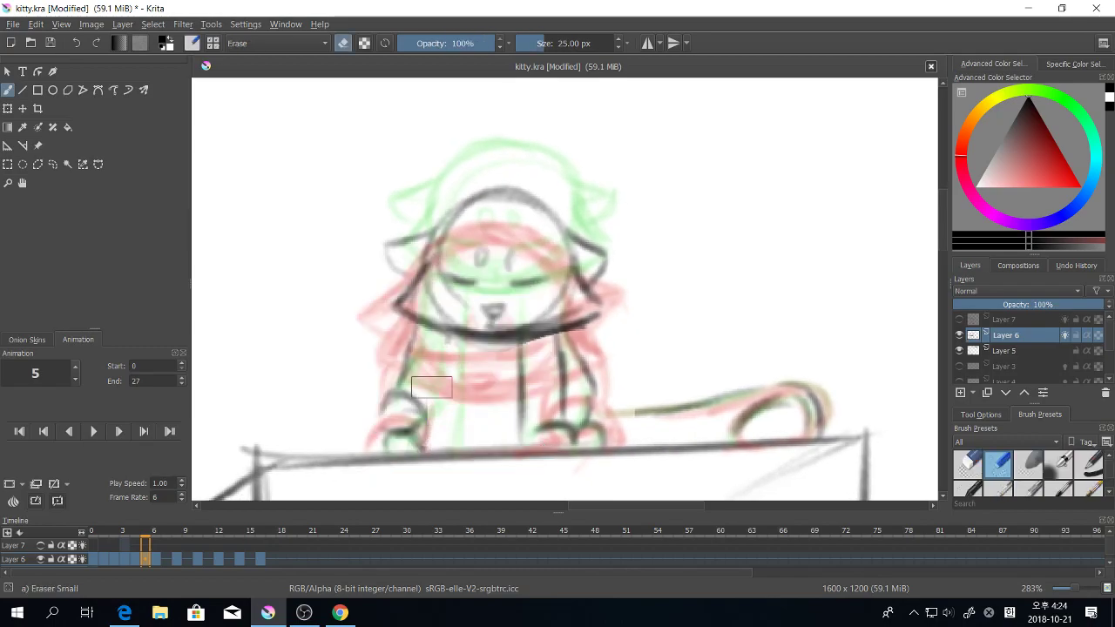
{"action": "right_click", "coordinate": [431, 386]}
{"action": "left_click", "coordinate": [409, 417]}
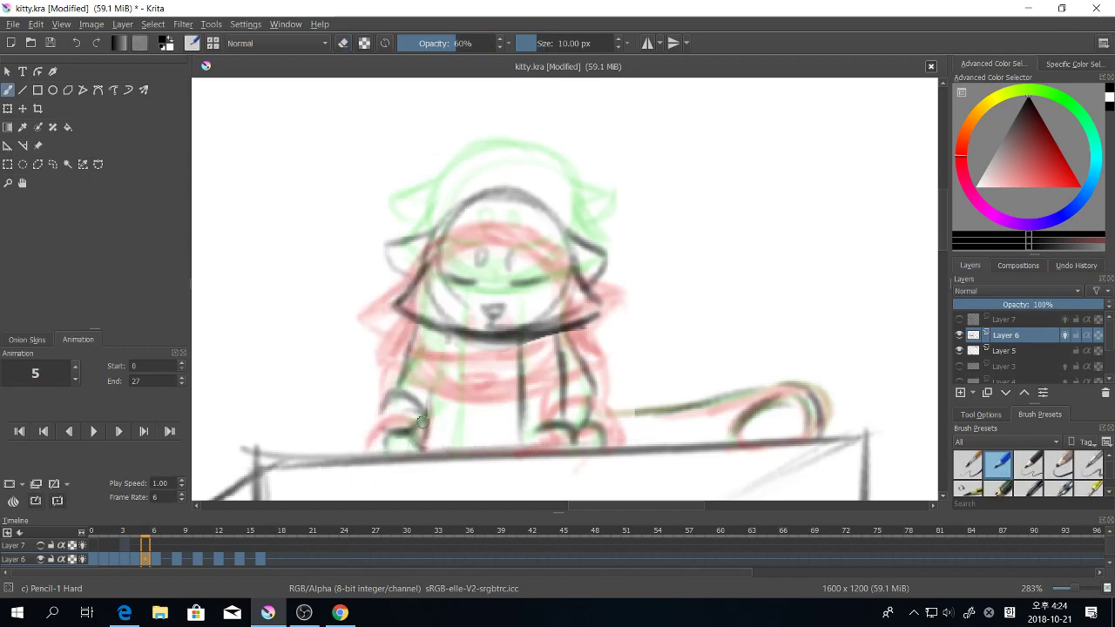
{"action": "left_click_drag", "start_coordinate": [439, 374], "coordinate": [428, 434]}
{"action": "left_click_drag", "start_coordinate": [451, 336], "coordinate": [441, 445]}
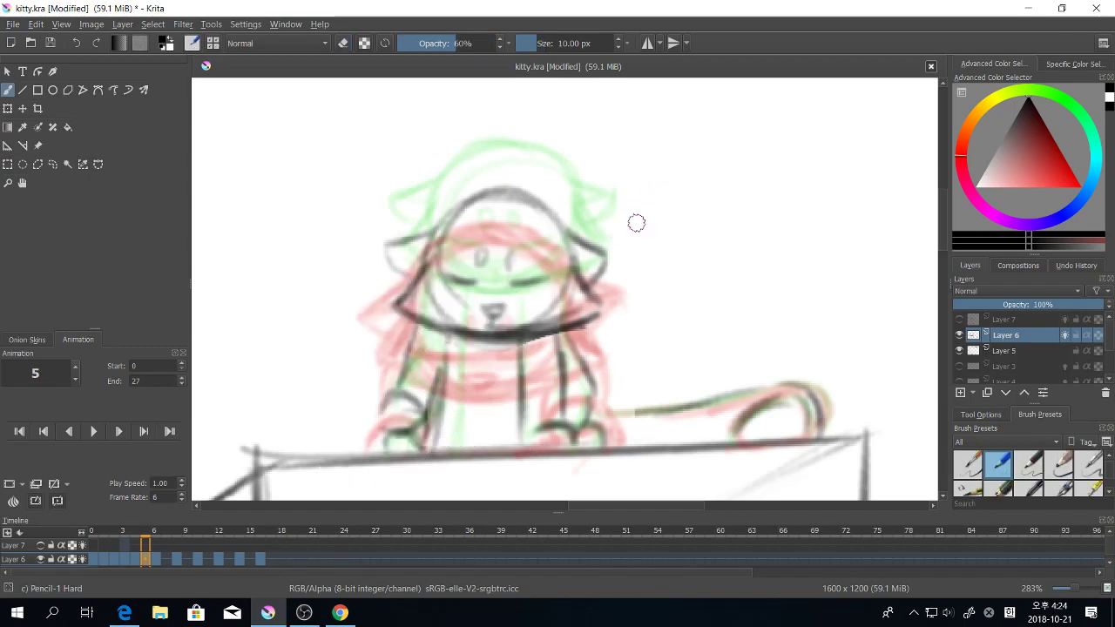
{"action": "left_click_drag", "start_coordinate": [449, 336], "coordinate": [442, 381]}
Step: Strengthen the right-hand chest and leg lines on frame 5, join the tail to the body and darken the right-hand forehead spot
{"action": "left_click_drag", "start_coordinate": [522, 339], "coordinate": [521, 369]}
{"action": "mouse_move", "coordinate": [558, 331]}
{"action": "left_mouse_down"}
{"action": "mouse_move", "coordinate": [564, 375]}
{"action": "mouse_move", "coordinate": [586, 363]}
{"action": "left_mouse_up"}
{"action": "left_click_drag", "start_coordinate": [739, 365], "coordinate": [676, 314]}
{"action": "left_click_drag", "start_coordinate": [533, 362], "coordinate": [614, 357]}
{"action": "left_click_drag", "start_coordinate": [522, 322], "coordinate": [527, 372]}
{"action": "left_click_drag", "start_coordinate": [787, 403], "coordinate": [820, 428]}
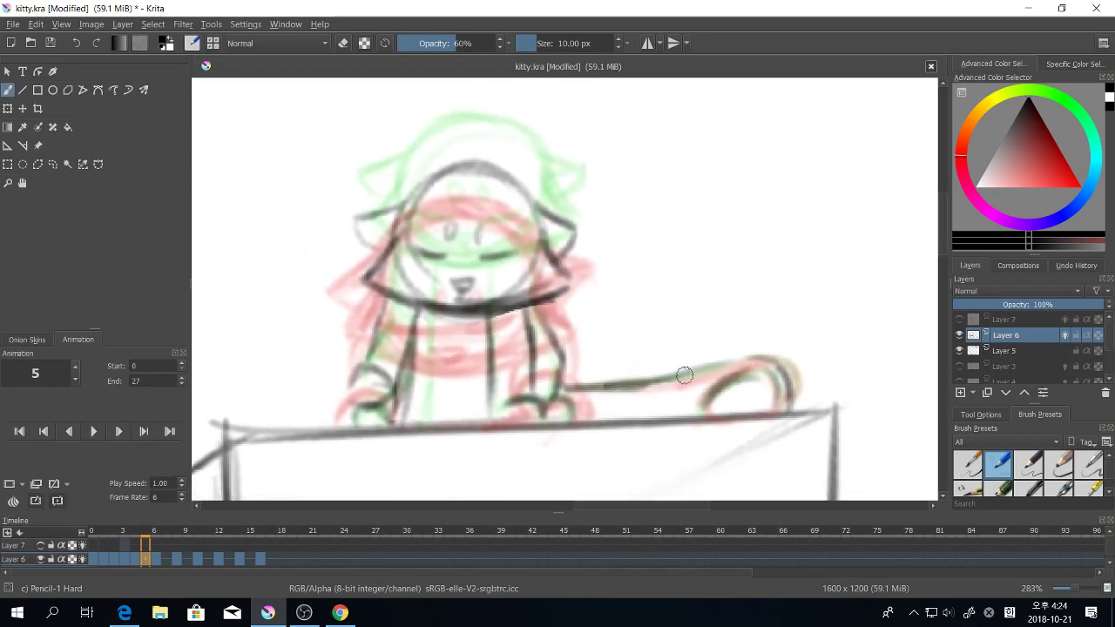
{"action": "mouse_move", "coordinate": [685, 375]}
{"action": "left_mouse_down"}
{"action": "mouse_move", "coordinate": [770, 371]}
{"action": "mouse_move", "coordinate": [716, 414]}
{"action": "left_mouse_up"}
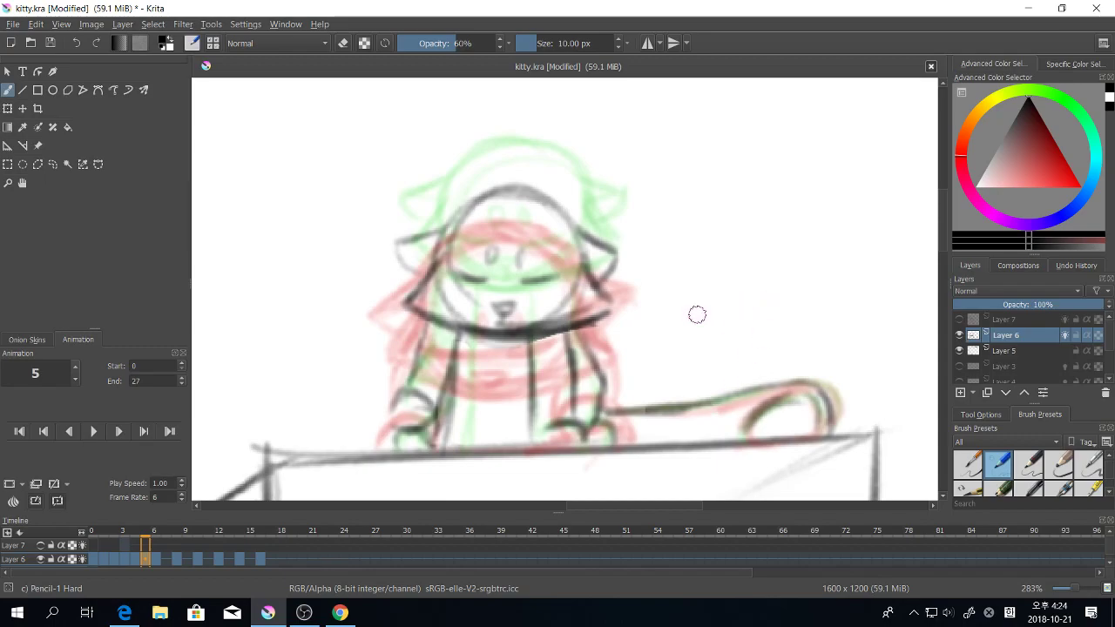
{"action": "left_click_drag", "start_coordinate": [595, 433], "coordinate": [672, 401]}
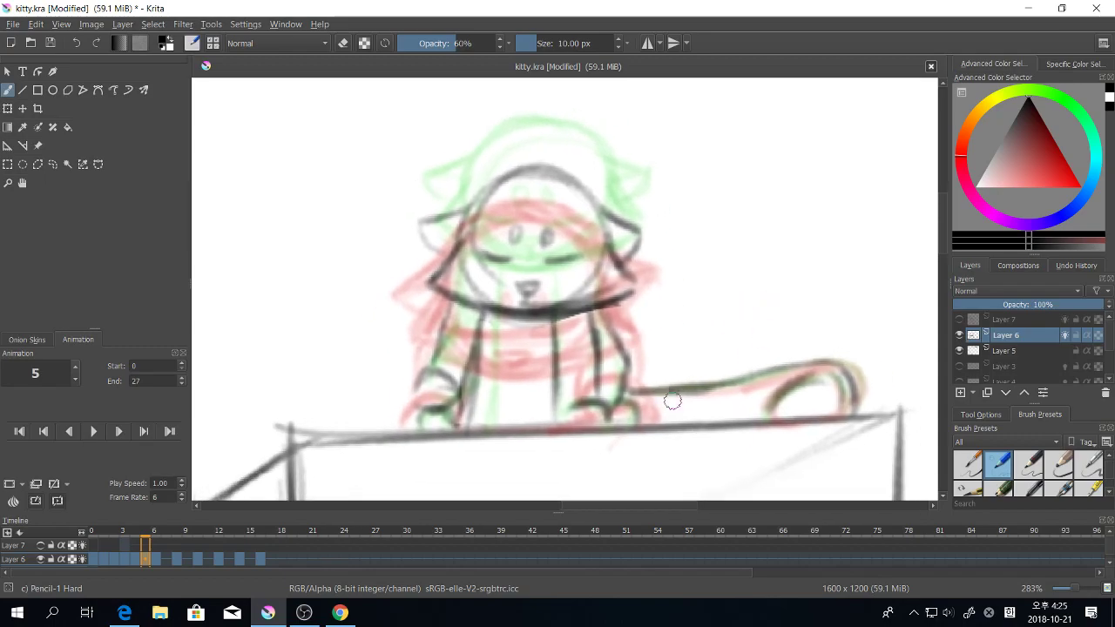
Step: Insert a blank frame at frame 7 on Layer 6
{"action": "left_click", "coordinate": [168, 560]}
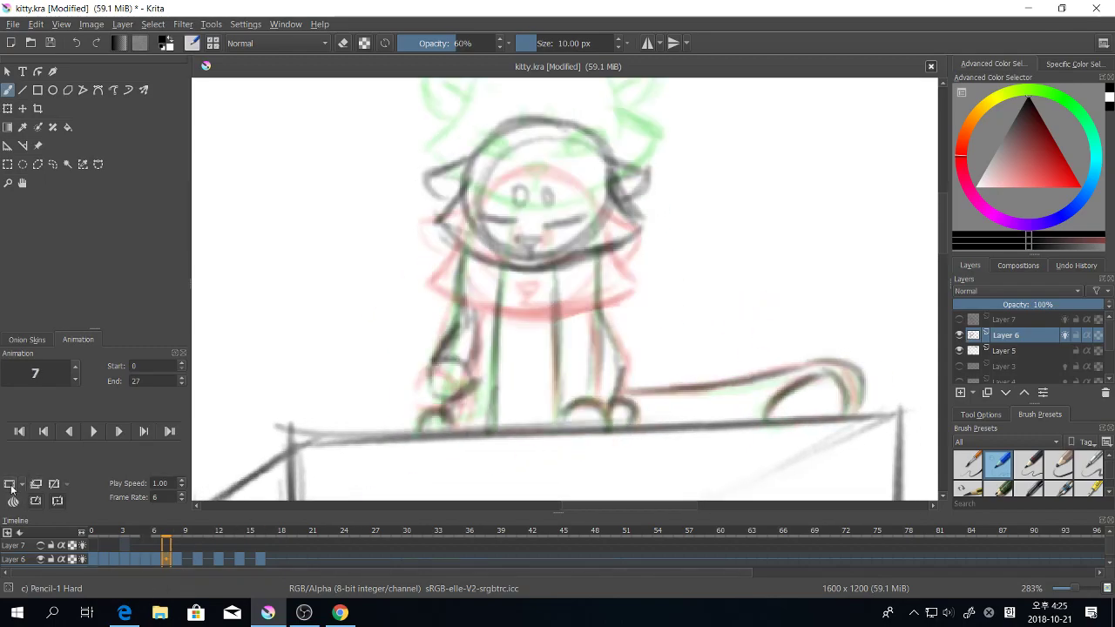
{"action": "left_click", "coordinate": [10, 485]}
{"action": "left_click_drag", "start_coordinate": [674, 272], "coordinate": [686, 392]}
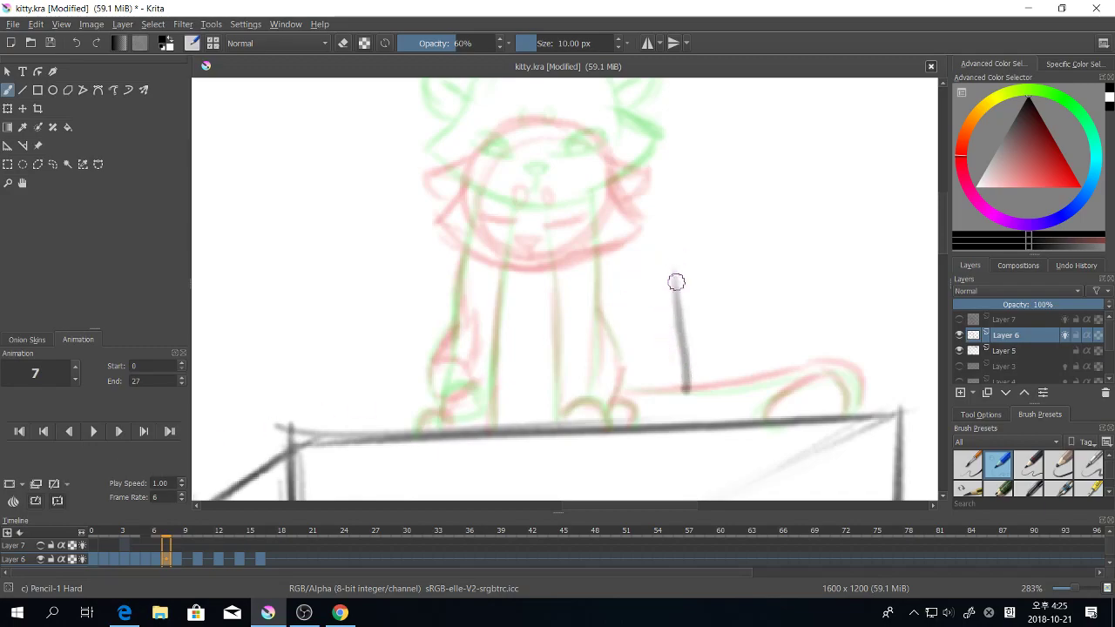
{"action": "key", "text": "ctrl+z"}
{"action": "left_click_drag", "start_coordinate": [660, 245], "coordinate": [674, 328]}
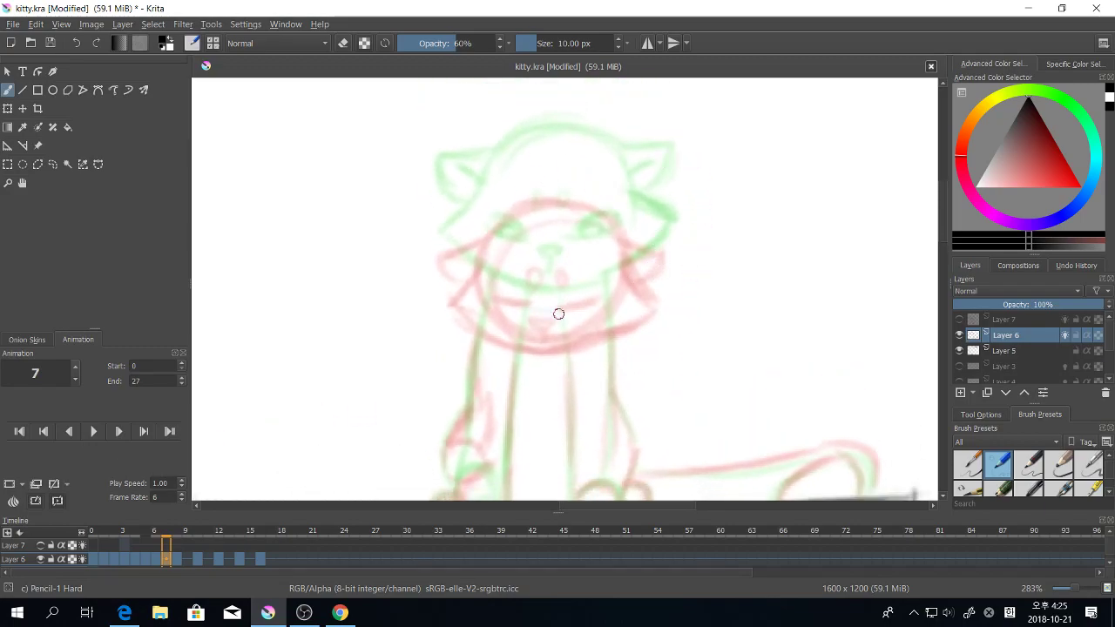
Step: Sketch the head on frame 7 between the onion skins, with round skull, closed eyes, nose, ears and pointed cheeks
{"action": "mouse_move", "coordinate": [559, 314]}
{"action": "left_mouse_down"}
{"action": "mouse_move", "coordinate": [632, 252]}
{"action": "mouse_move", "coordinate": [604, 189]}
{"action": "mouse_move", "coordinate": [573, 270]}
{"action": "mouse_move", "coordinate": [594, 267]}
{"action": "left_mouse_up"}
{"action": "left_click_drag", "start_coordinate": [495, 259], "coordinate": [558, 295]}
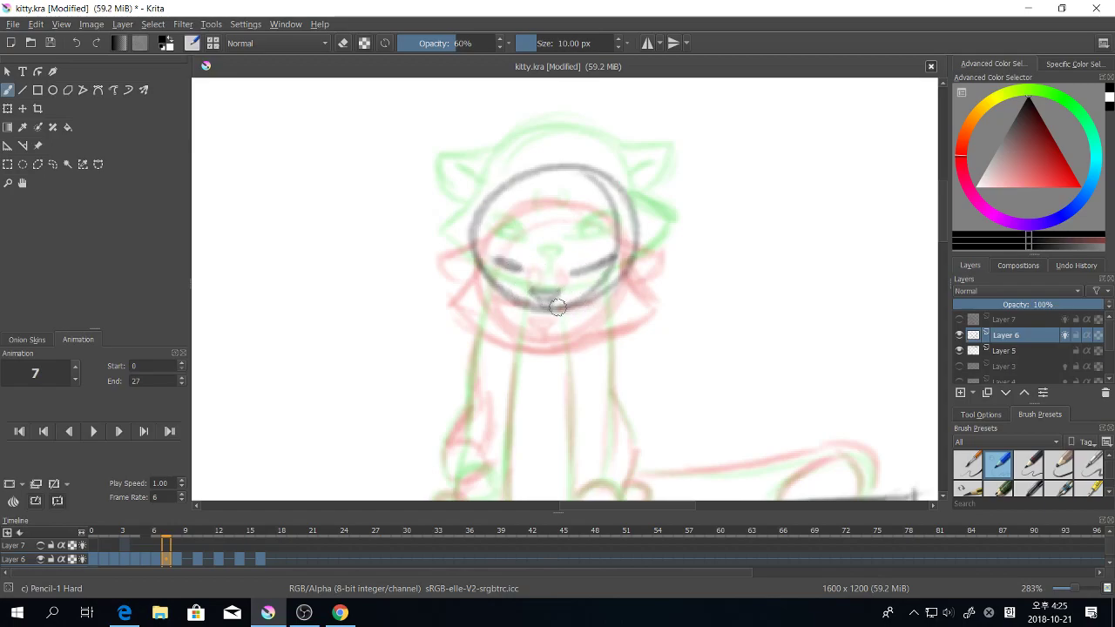
{"action": "mouse_move", "coordinate": [633, 193]}
{"action": "left_mouse_down"}
{"action": "mouse_move", "coordinate": [675, 222]}
{"action": "mouse_move", "coordinate": [657, 224]}
{"action": "mouse_move", "coordinate": [628, 265]}
{"action": "left_mouse_up"}
{"action": "key", "text": "ctrl+z"}
{"action": "mouse_move", "coordinate": [488, 208]}
{"action": "left_mouse_down"}
{"action": "mouse_move", "coordinate": [442, 237]}
{"action": "mouse_move", "coordinate": [466, 269]}
{"action": "mouse_move", "coordinate": [452, 297]}
{"action": "mouse_move", "coordinate": [450, 287]}
{"action": "mouse_move", "coordinate": [498, 308]}
{"action": "mouse_move", "coordinate": [480, 301]}
{"action": "mouse_move", "coordinate": [613, 321]}
{"action": "mouse_move", "coordinate": [602, 318]}
{"action": "mouse_move", "coordinate": [624, 264]}
{"action": "mouse_move", "coordinate": [652, 285]}
{"action": "mouse_move", "coordinate": [566, 325]}
{"action": "left_mouse_up"}
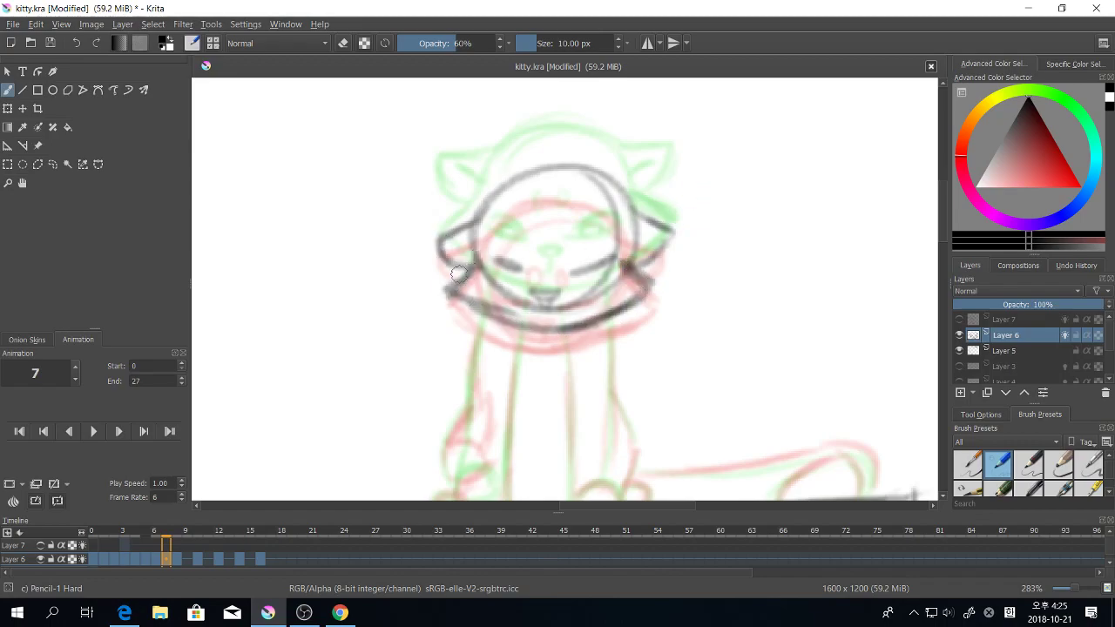
{"action": "mouse_move", "coordinate": [477, 256]}
{"action": "left_mouse_down"}
{"action": "mouse_move", "coordinate": [444, 280]}
{"action": "mouse_move", "coordinate": [523, 324]}
{"action": "mouse_move", "coordinate": [644, 279]}
{"action": "mouse_move", "coordinate": [635, 218]}
{"action": "mouse_move", "coordinate": [488, 196]}
{"action": "mouse_move", "coordinate": [461, 270]}
{"action": "left_mouse_up"}
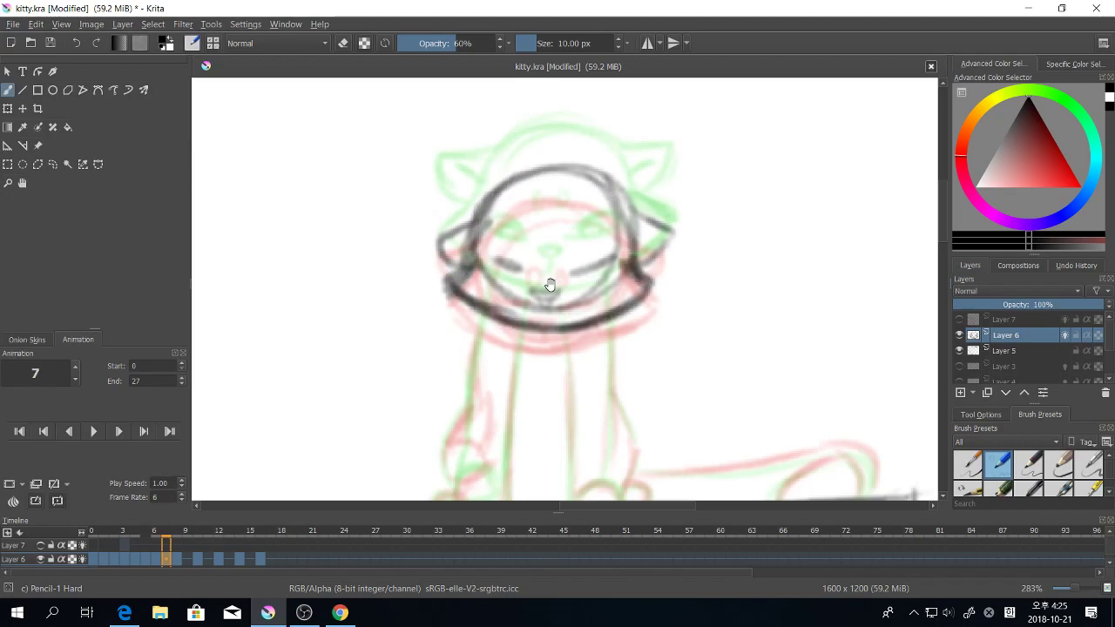
Step: Draw the two oval forehead spots above the closed eyes on frame 7
{"action": "scroll", "coordinate": [548, 289], "scroll_direction": "down", "scroll_amount": 3}
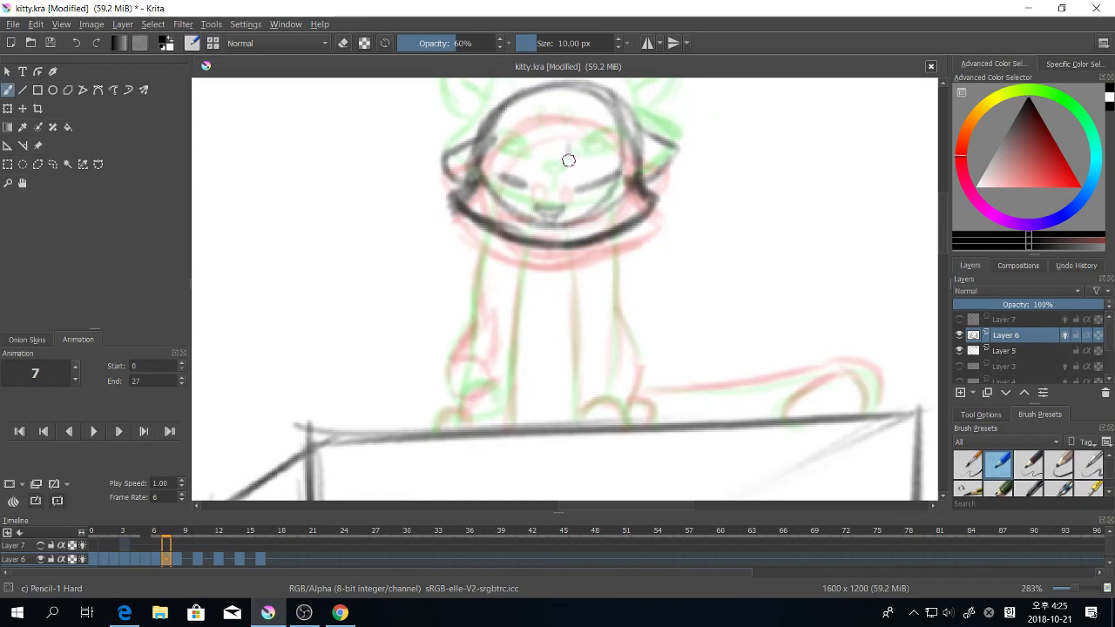
{"action": "left_click_drag", "start_coordinate": [568, 160], "coordinate": [572, 143]}
{"action": "scroll", "coordinate": [592, 287], "scroll_direction": "up", "scroll_amount": 1}
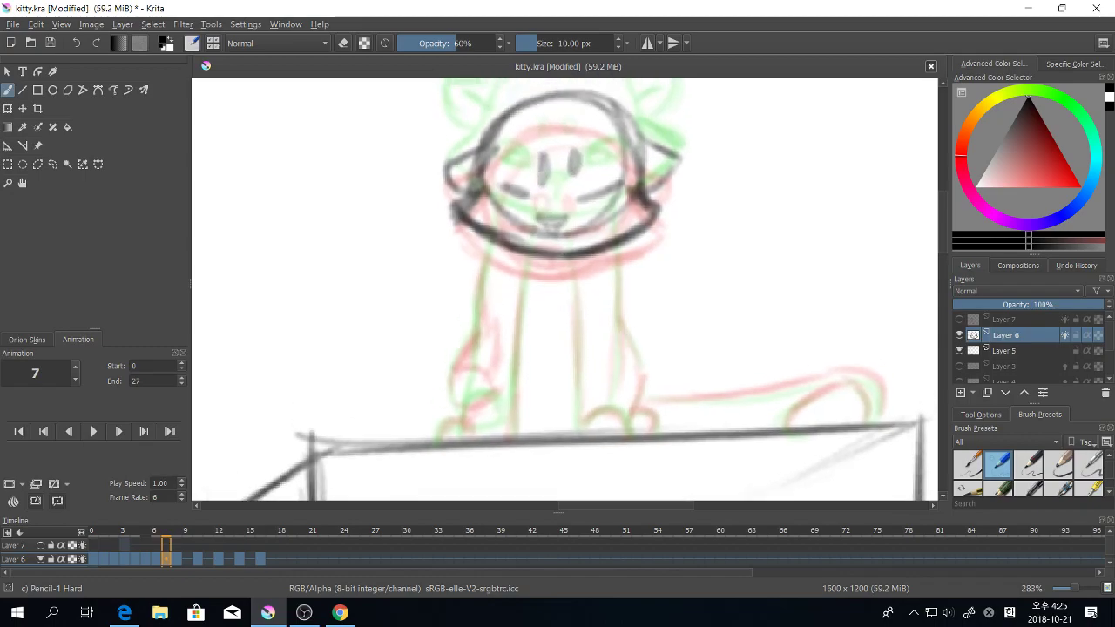
{"action": "scroll", "coordinate": [615, 262], "scroll_direction": "down", "scroll_amount": 2}
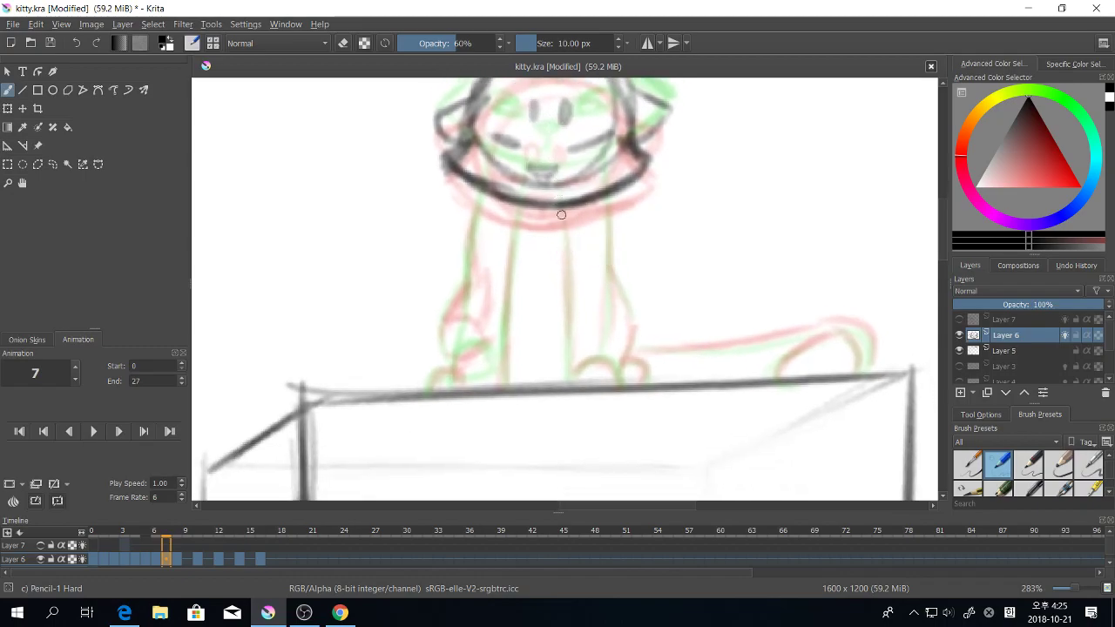
Step: Draw the chest lines and the left-hand foreleg with its raised paw and hind foot on frame 7
{"action": "left_click_drag", "start_coordinate": [561, 215], "coordinate": [561, 379]}
{"action": "mouse_move", "coordinate": [509, 211]}
{"action": "left_mouse_down"}
{"action": "mouse_move", "coordinate": [490, 369]}
{"action": "mouse_move", "coordinate": [476, 336]}
{"action": "mouse_move", "coordinate": [461, 368]}
{"action": "mouse_move", "coordinate": [475, 353]}
{"action": "mouse_move", "coordinate": [463, 279]}
{"action": "mouse_move", "coordinate": [485, 192]}
{"action": "mouse_move", "coordinate": [472, 248]}
{"action": "left_mouse_up"}
{"action": "left_click_drag", "start_coordinate": [484, 324], "coordinate": [492, 289]}
{"action": "left_click_drag", "start_coordinate": [528, 375], "coordinate": [576, 359]}
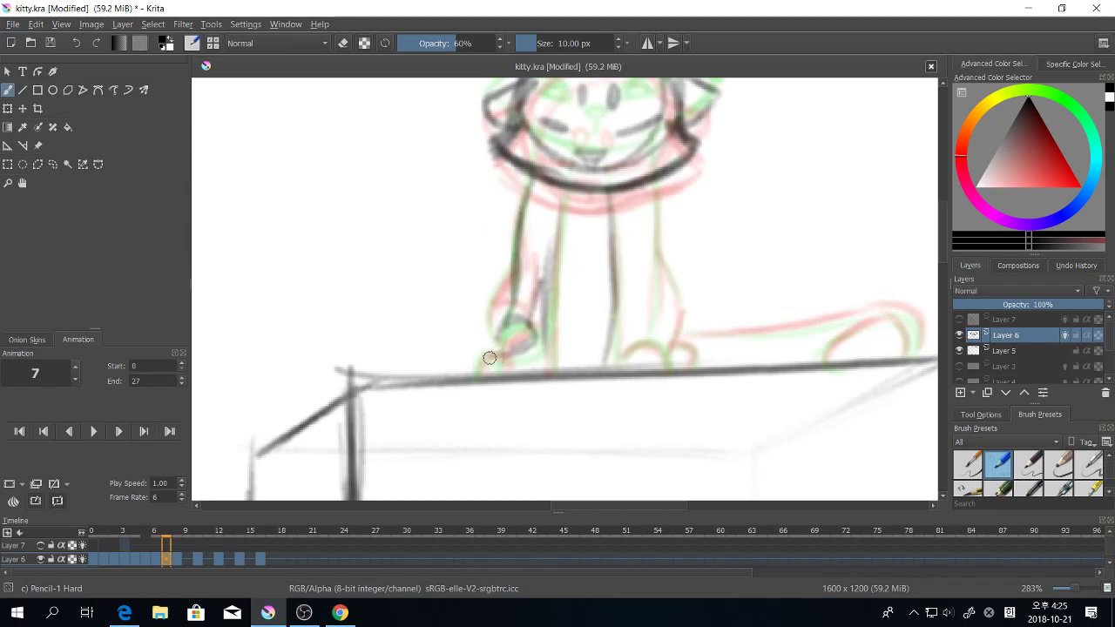
{"action": "mouse_move", "coordinate": [498, 356]}
{"action": "left_mouse_down"}
{"action": "mouse_move", "coordinate": [483, 375]}
{"action": "mouse_move", "coordinate": [512, 376]}
{"action": "left_mouse_up"}
{"action": "left_click_drag", "start_coordinate": [499, 355], "coordinate": [513, 378]}
{"action": "left_click_drag", "start_coordinate": [671, 367], "coordinate": [611, 401]}
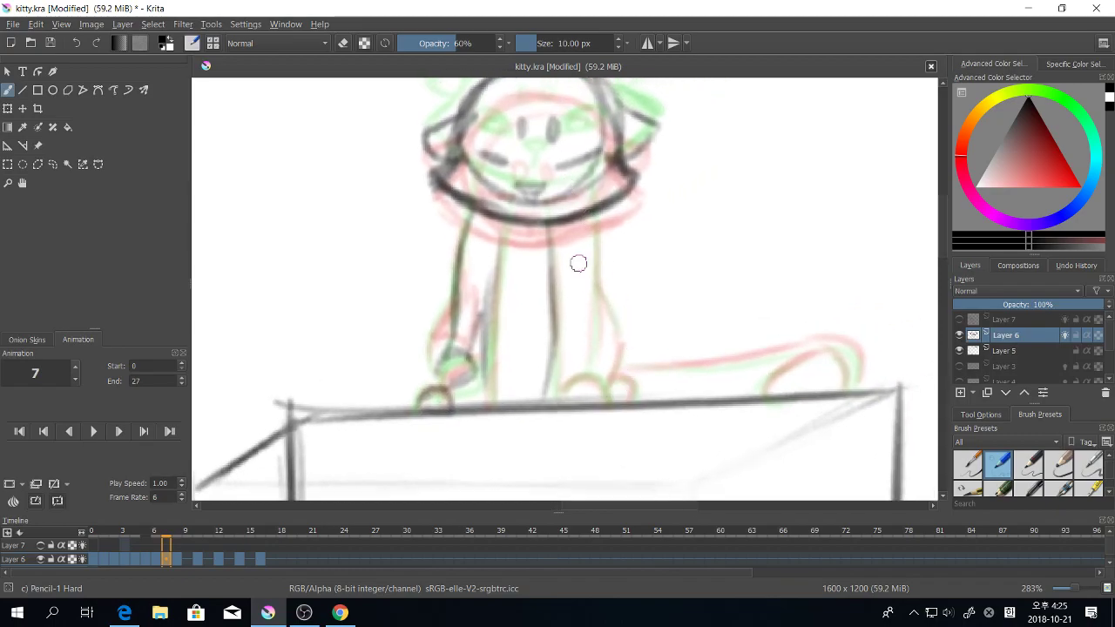
Step: Draw the right-hand foreleg, haunch and paws on frame 7, and the tail curling along the box top
{"action": "left_click_drag", "start_coordinate": [597, 214], "coordinate": [585, 368]}
{"action": "mouse_move", "coordinate": [599, 257]}
{"action": "left_mouse_down"}
{"action": "mouse_move", "coordinate": [617, 351]}
{"action": "mouse_move", "coordinate": [600, 403]}
{"action": "mouse_move", "coordinate": [595, 392]}
{"action": "mouse_move", "coordinate": [631, 407]}
{"action": "left_mouse_up"}
{"action": "mouse_move", "coordinate": [657, 416]}
{"action": "left_mouse_down"}
{"action": "mouse_move", "coordinate": [600, 426]}
{"action": "mouse_move", "coordinate": [511, 397]}
{"action": "left_mouse_up"}
{"action": "mouse_move", "coordinate": [470, 350]}
{"action": "left_mouse_down"}
{"action": "mouse_move", "coordinate": [582, 338]}
{"action": "mouse_move", "coordinate": [709, 369]}
{"action": "mouse_move", "coordinate": [680, 336]}
{"action": "mouse_move", "coordinate": [704, 348]}
{"action": "mouse_move", "coordinate": [644, 343]}
{"action": "mouse_move", "coordinate": [621, 376]}
{"action": "mouse_move", "coordinate": [676, 473]}
{"action": "left_mouse_up"}
{"action": "left_click_drag", "start_coordinate": [606, 328], "coordinate": [680, 314]}
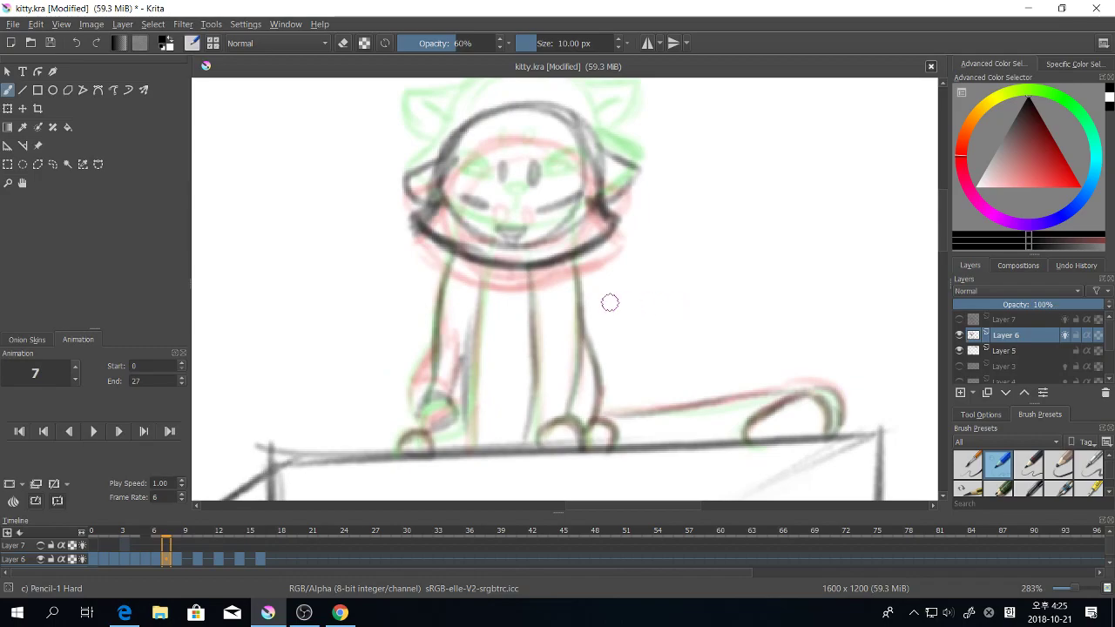
Step: Insert a blank frame at frame 9 on Layer 6
{"action": "key", "text": "Right"}
{"action": "key", "text": "Right"}
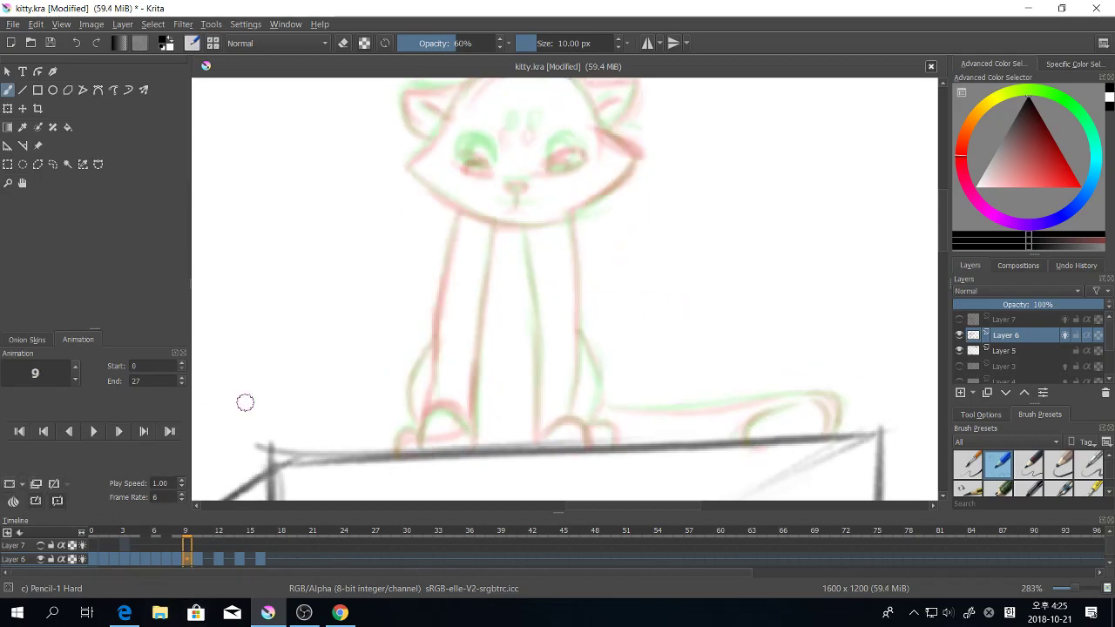
{"action": "left_click_drag", "start_coordinate": [603, 328], "coordinate": [571, 430]}
{"action": "left_click_drag", "start_coordinate": [647, 230], "coordinate": [620, 315]}
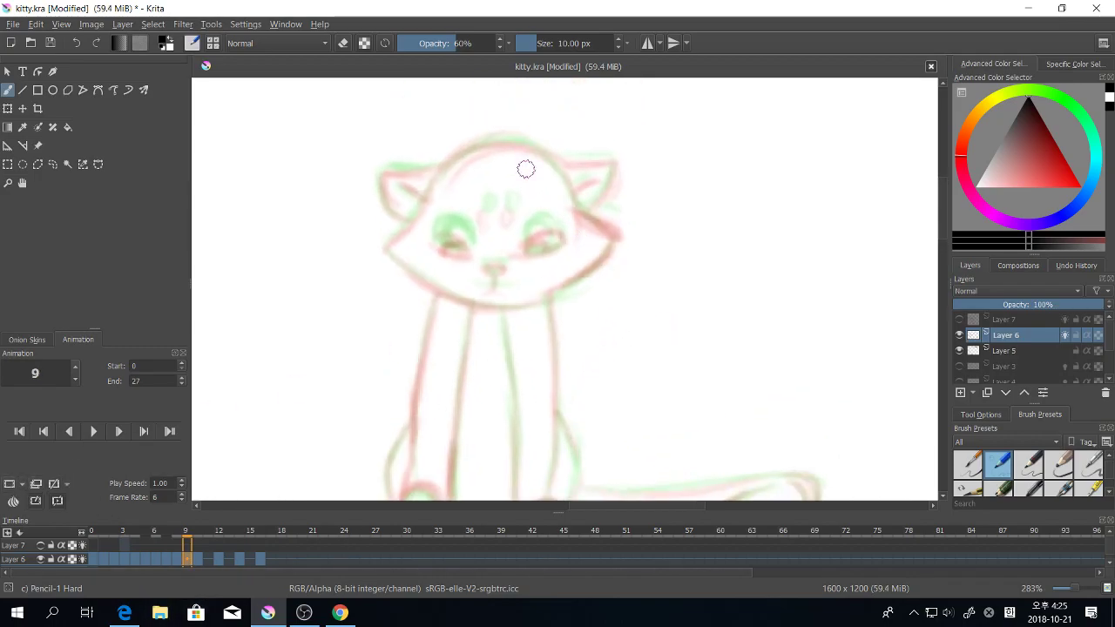
Step: Draw both open eyes, the forehead spots, the nose and the mouth on frame 9
{"action": "mouse_move", "coordinate": [519, 232]}
{"action": "left_mouse_down"}
{"action": "mouse_move", "coordinate": [553, 229]}
{"action": "mouse_move", "coordinate": [557, 240]}
{"action": "mouse_move", "coordinate": [539, 224]}
{"action": "mouse_move", "coordinate": [557, 244]}
{"action": "mouse_move", "coordinate": [543, 250]}
{"action": "left_mouse_up"}
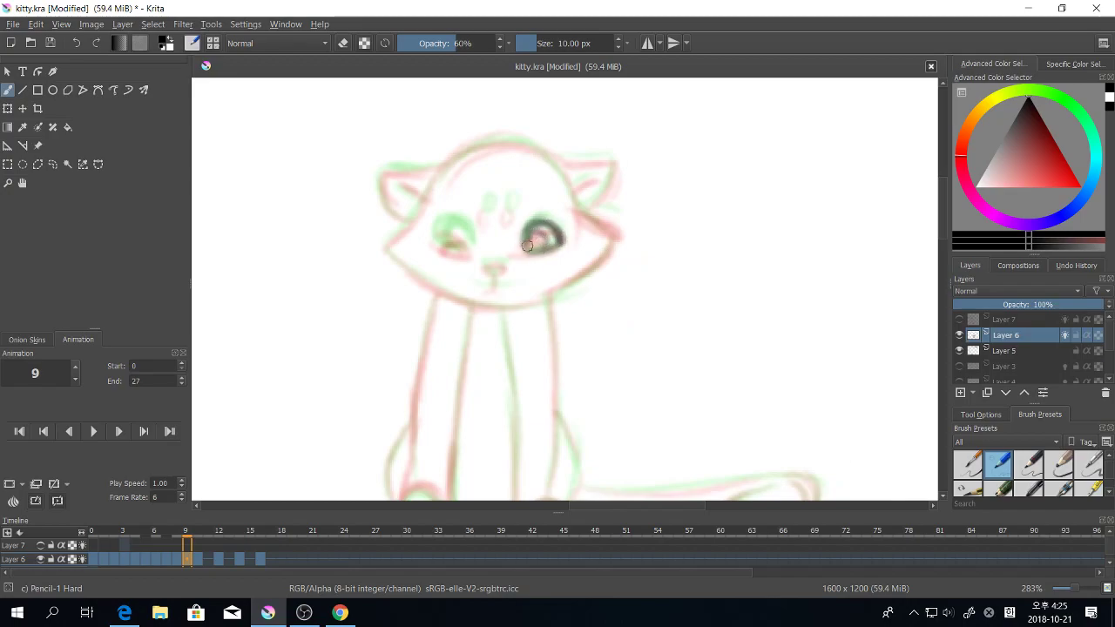
{"action": "mouse_move", "coordinate": [445, 227]}
{"action": "left_mouse_down"}
{"action": "mouse_move", "coordinate": [473, 244]}
{"action": "mouse_move", "coordinate": [463, 243]}
{"action": "left_mouse_up"}
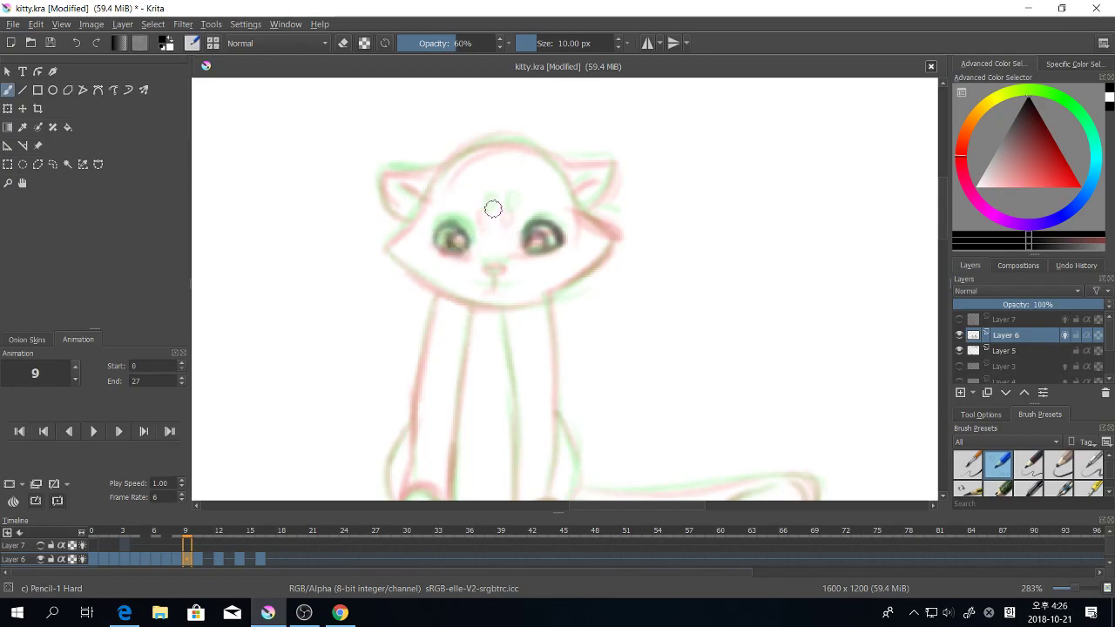
{"action": "left_click_drag", "start_coordinate": [491, 207], "coordinate": [486, 217]}
{"action": "left_click_drag", "start_coordinate": [540, 276], "coordinate": [548, 292]}
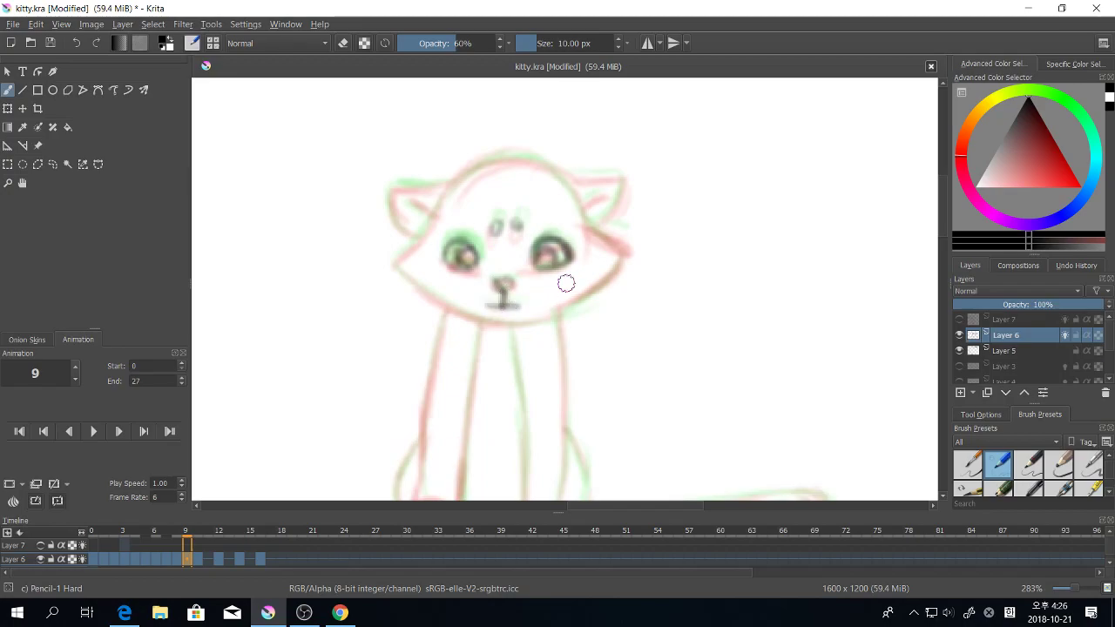
Step: Outline the head with its pointed cheeks and draw both ears on frame 9, following the onion skins
{"action": "left_click_drag", "start_coordinate": [566, 283], "coordinate": [594, 307]}
{"action": "mouse_move", "coordinate": [563, 187]}
{"action": "left_mouse_down"}
{"action": "mouse_move", "coordinate": [460, 234]}
{"action": "mouse_move", "coordinate": [446, 316]}
{"action": "mouse_move", "coordinate": [523, 341]}
{"action": "mouse_move", "coordinate": [641, 281]}
{"action": "mouse_move", "coordinate": [597, 217]}
{"action": "mouse_move", "coordinate": [496, 180]}
{"action": "mouse_move", "coordinate": [467, 249]}
{"action": "left_mouse_up"}
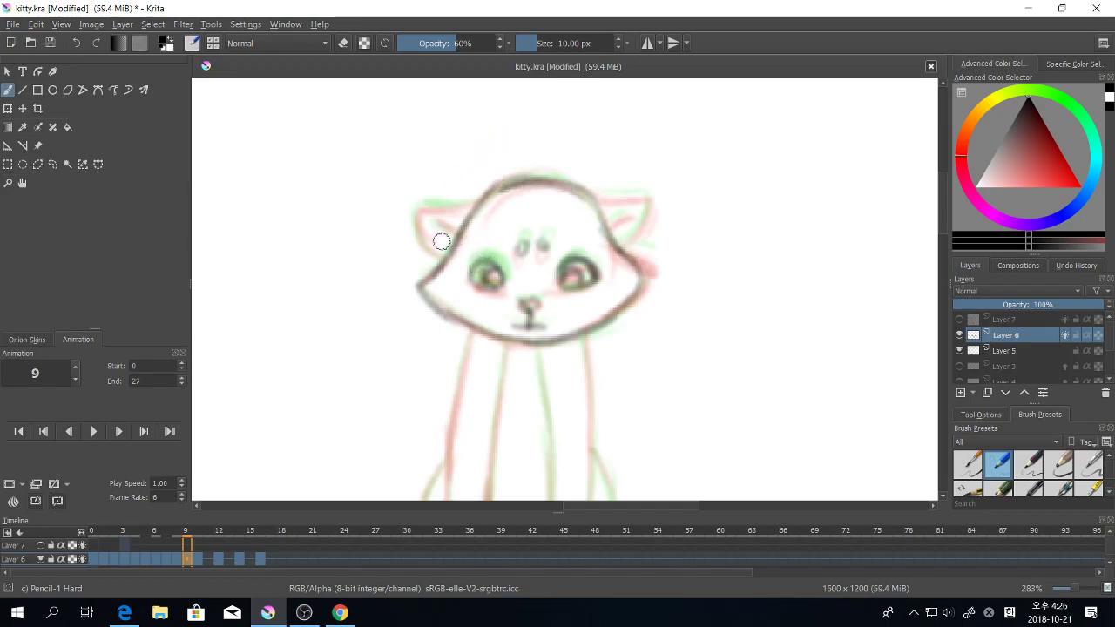
{"action": "mouse_move", "coordinate": [187, 563]}
{"action": "left_mouse_down"}
{"action": "mouse_move", "coordinate": [229, 562]}
{"action": "mouse_move", "coordinate": [186, 563]}
{"action": "left_mouse_up"}
{"action": "mouse_move", "coordinate": [474, 205]}
{"action": "left_mouse_down"}
{"action": "mouse_move", "coordinate": [426, 205]}
{"action": "mouse_move", "coordinate": [415, 242]}
{"action": "mouse_move", "coordinate": [439, 229]}
{"action": "left_mouse_up"}
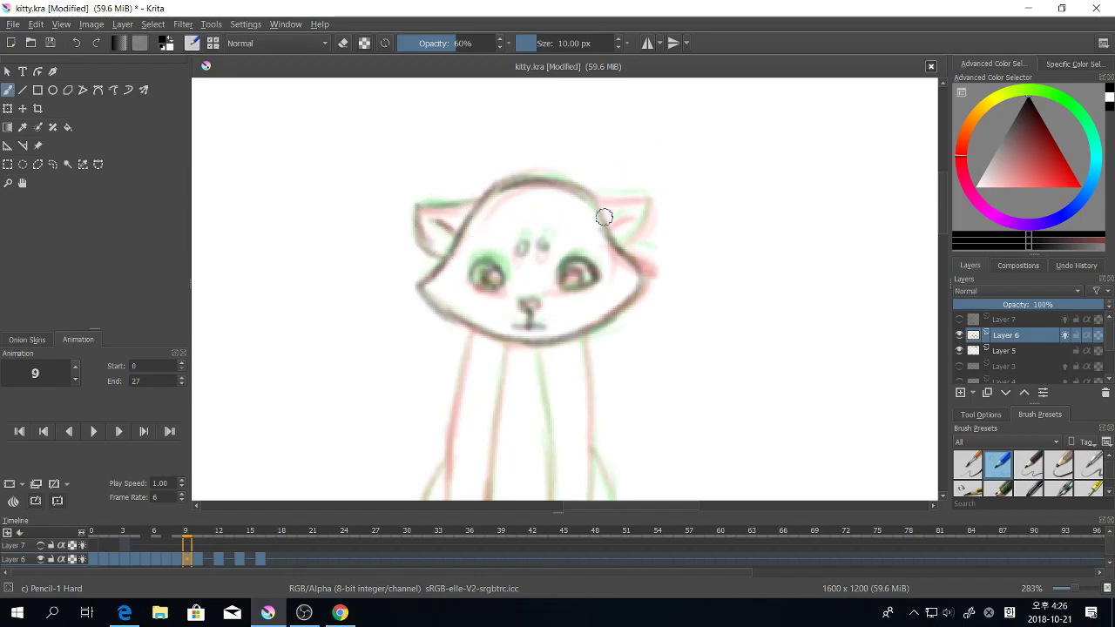
{"action": "mouse_move", "coordinate": [603, 216]}
{"action": "left_mouse_down"}
{"action": "mouse_move", "coordinate": [600, 199]}
{"action": "mouse_move", "coordinate": [630, 236]}
{"action": "mouse_move", "coordinate": [602, 224]}
{"action": "mouse_move", "coordinate": [603, 236]}
{"action": "left_mouse_up"}
Step: Redo the right-hand forehead spot on frame 9 as a smaller, darker mark
{"action": "mouse_move", "coordinate": [666, 340]}
{"action": "left_mouse_down"}
{"action": "mouse_move", "coordinate": [735, 271]}
{"action": "mouse_move", "coordinate": [712, 244]}
{"action": "left_mouse_up"}
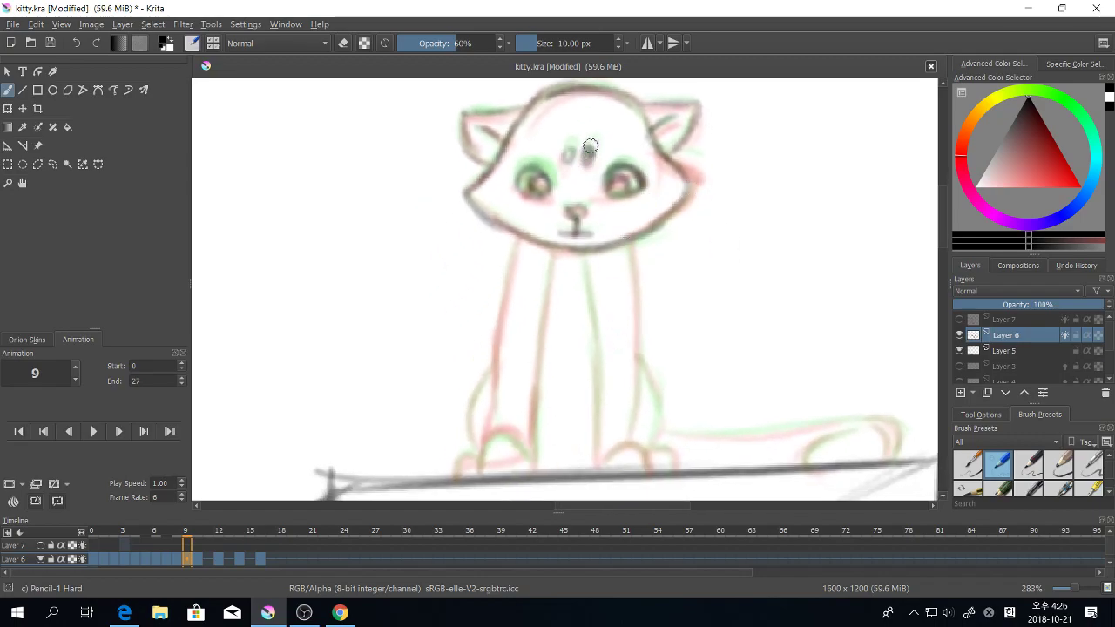
{"action": "key", "text": "ctrl+z"}
{"action": "left_click_drag", "start_coordinate": [589, 151], "coordinate": [590, 151]}
Step: Draw the two chest lines, both front paws and the left-hand foreleg, haunch and hind foot on frame 9
{"action": "mouse_move", "coordinate": [579, 251]}
{"action": "left_mouse_down"}
{"action": "mouse_move", "coordinate": [595, 393]}
{"action": "mouse_move", "coordinate": [585, 470]}
{"action": "mouse_move", "coordinate": [542, 380]}
{"action": "mouse_move", "coordinate": [533, 466]}
{"action": "left_mouse_up"}
{"action": "mouse_move", "coordinate": [590, 420]}
{"action": "left_mouse_down"}
{"action": "mouse_move", "coordinate": [591, 464]}
{"action": "mouse_move", "coordinate": [634, 449]}
{"action": "mouse_move", "coordinate": [646, 466]}
{"action": "left_mouse_up"}
{"action": "mouse_move", "coordinate": [505, 445]}
{"action": "left_mouse_down"}
{"action": "mouse_move", "coordinate": [526, 470]}
{"action": "mouse_move", "coordinate": [485, 473]}
{"action": "mouse_move", "coordinate": [525, 472]}
{"action": "mouse_move", "coordinate": [495, 383]}
{"action": "left_mouse_up"}
{"action": "left_click_drag", "start_coordinate": [493, 426], "coordinate": [501, 282]}
{"action": "left_click_drag", "start_coordinate": [520, 234], "coordinate": [503, 309]}
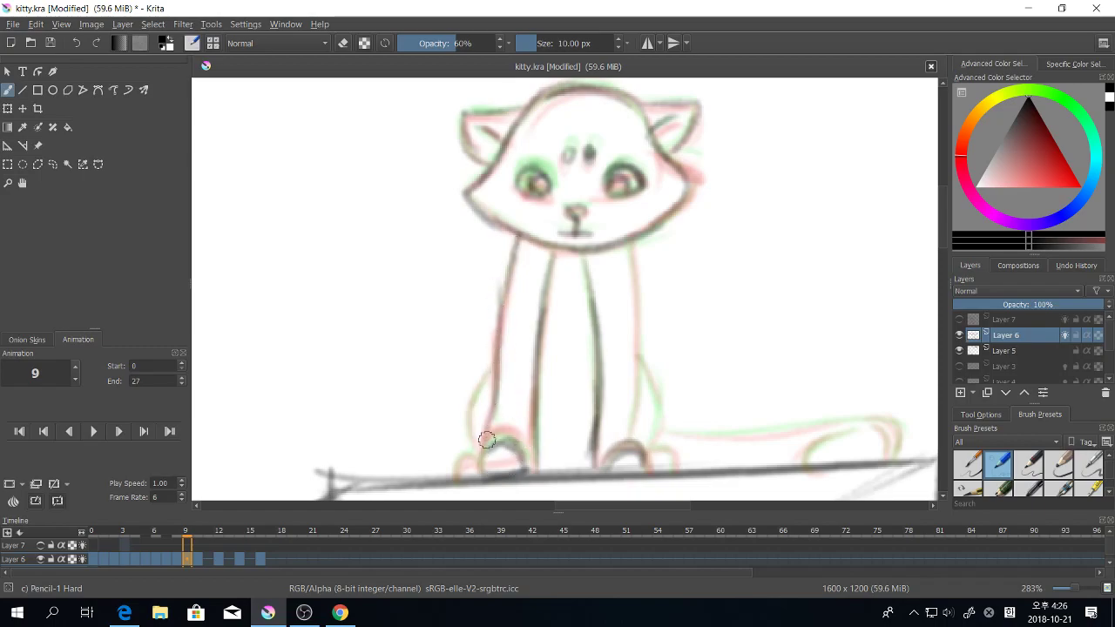
{"action": "mouse_move", "coordinate": [499, 356]}
{"action": "left_mouse_down"}
{"action": "mouse_move", "coordinate": [473, 437]}
{"action": "mouse_move", "coordinate": [483, 482]}
{"action": "left_mouse_up"}
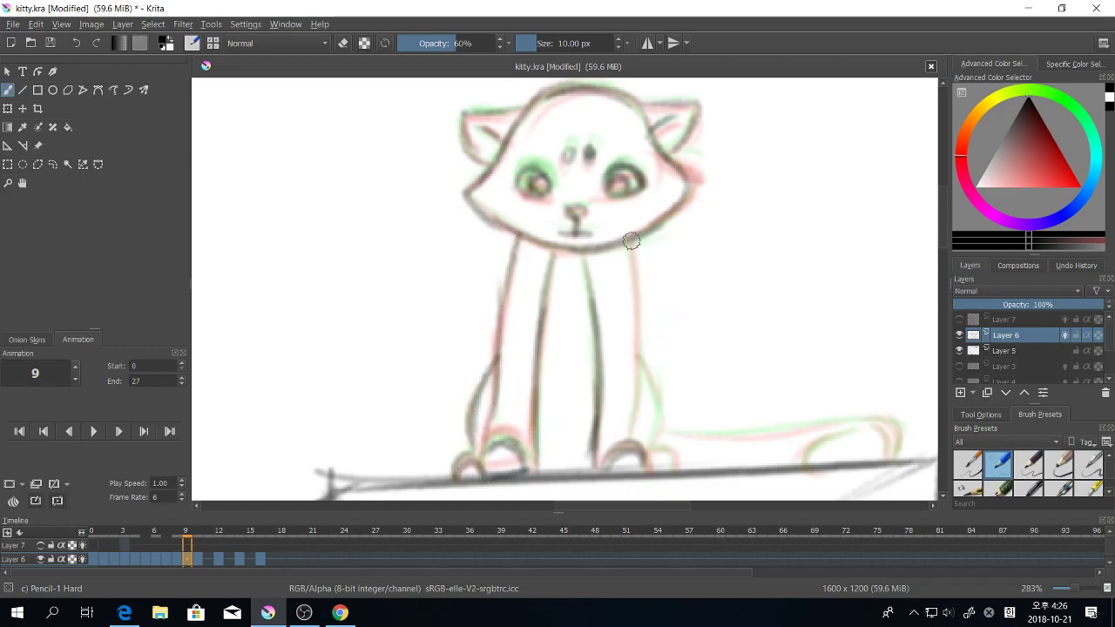
Step: Draw the right-hand foreleg, haunch and hind foot on frame 9, and the tail with its curled tip
{"action": "mouse_move", "coordinate": [631, 240]}
{"action": "left_mouse_down"}
{"action": "mouse_move", "coordinate": [662, 470]}
{"action": "mouse_move", "coordinate": [642, 468]}
{"action": "left_mouse_up"}
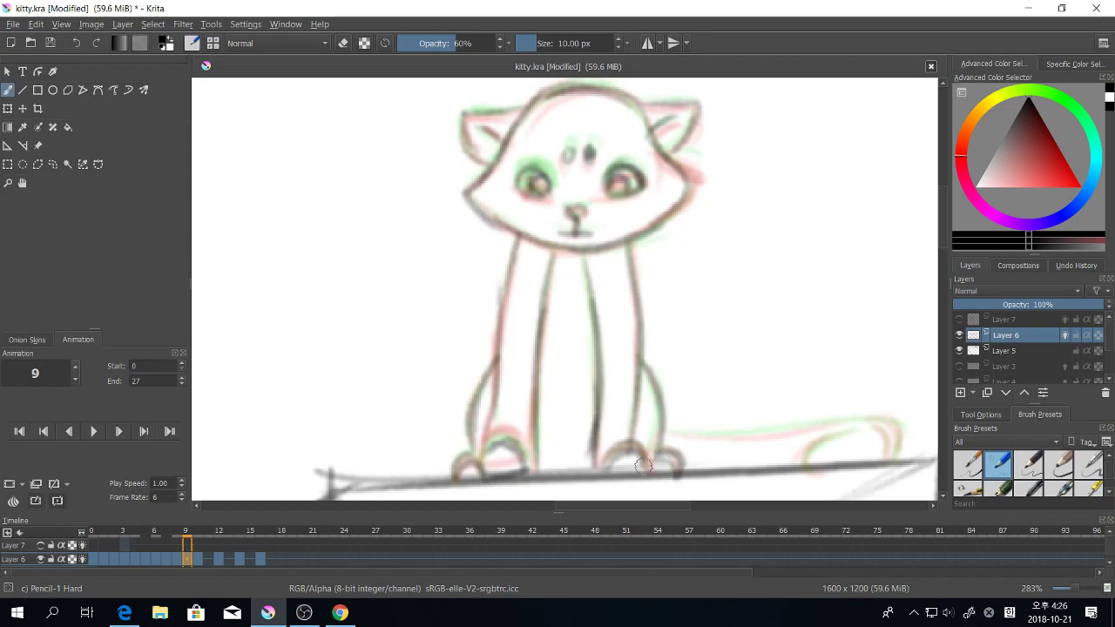
{"action": "left_click_drag", "start_coordinate": [771, 463], "coordinate": [598, 394]}
{"action": "mouse_move", "coordinate": [494, 372]}
{"action": "left_mouse_down"}
{"action": "mouse_move", "coordinate": [719, 359]}
{"action": "mouse_move", "coordinate": [712, 399]}
{"action": "mouse_move", "coordinate": [636, 401]}
{"action": "left_mouse_up"}
{"action": "left_click_drag", "start_coordinate": [673, 418], "coordinate": [743, 488]}
{"action": "left_click_drag", "start_coordinate": [784, 429], "coordinate": [784, 471]}
{"action": "mouse_move", "coordinate": [686, 339]}
{"action": "left_mouse_down"}
{"action": "mouse_move", "coordinate": [699, 356]}
{"action": "mouse_move", "coordinate": [690, 353]}
{"action": "mouse_move", "coordinate": [733, 345]}
{"action": "left_mouse_up"}
{"action": "key", "text": "minus"}
{"action": "key", "text": "minus"}
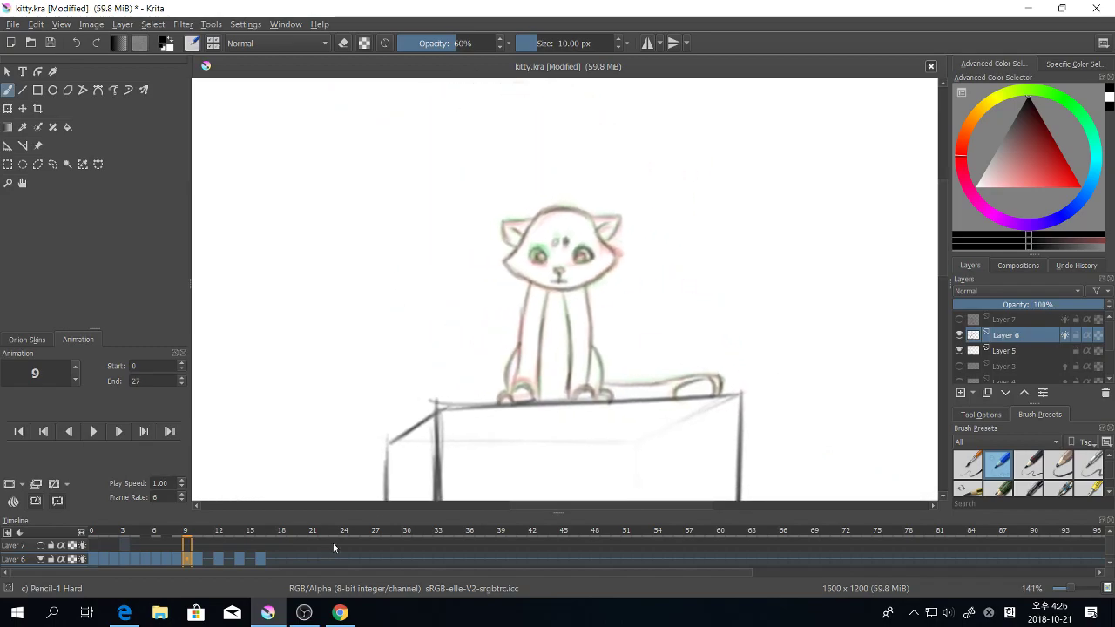
Step: Insert a blank frame at frame 11 on Layer 6
{"action": "left_click", "coordinate": [214, 558]}
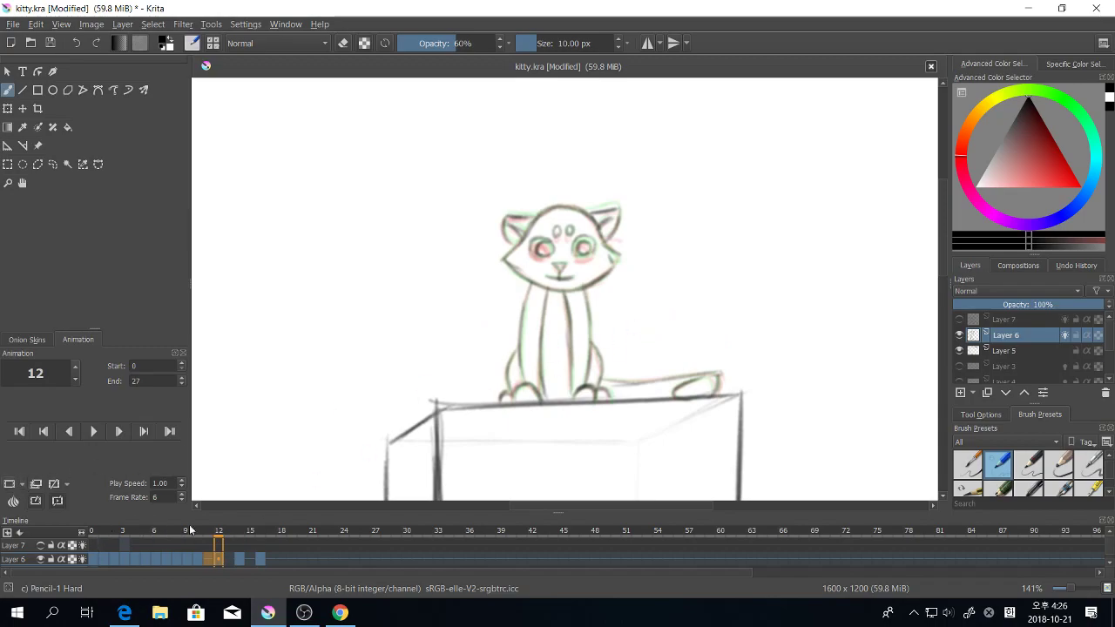
{"action": "left_click", "coordinate": [207, 558]}
{"action": "left_click", "coordinate": [217, 558]}
{"action": "left_click", "coordinate": [207, 558]}
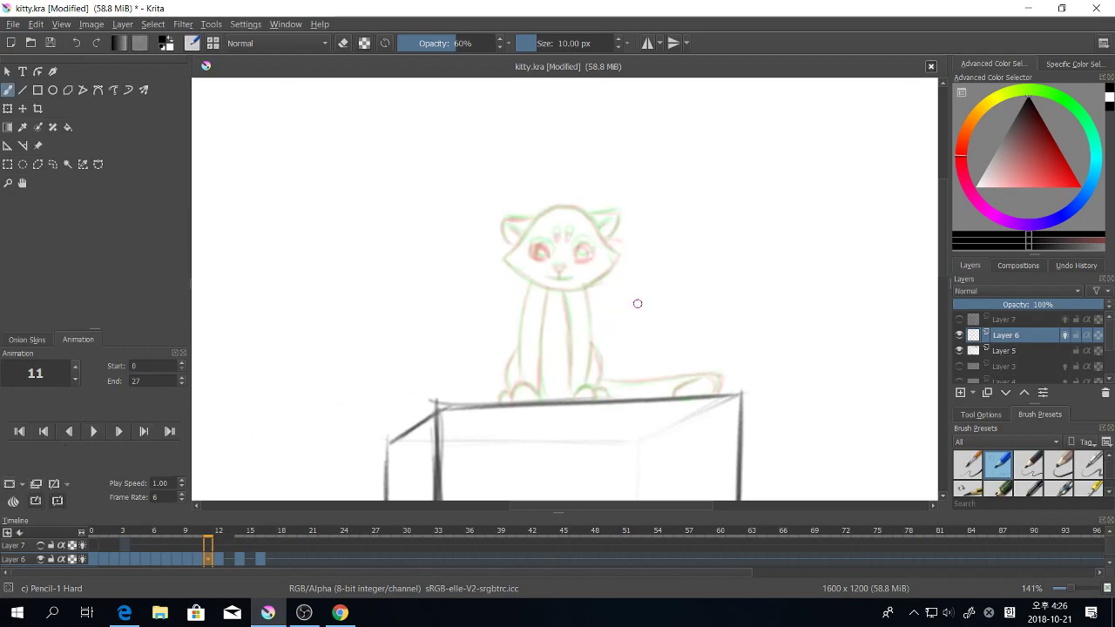
Step: Draw both eyes, the two forehead spots, the nose and the mouth on frame 11
{"action": "scroll", "coordinate": [637, 303], "scroll_direction": "up", "scroll_amount": 2}
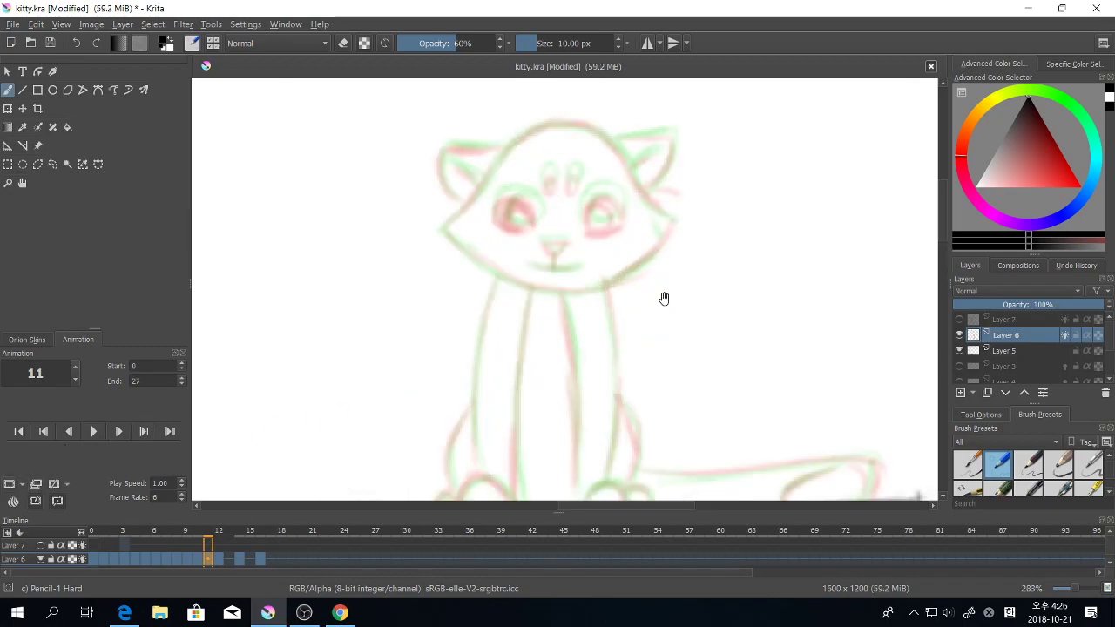
{"action": "mouse_move", "coordinate": [664, 298]}
{"action": "left_mouse_down"}
{"action": "mouse_move", "coordinate": [629, 329]}
{"action": "mouse_move", "coordinate": [589, 277]}
{"action": "mouse_move", "coordinate": [614, 301]}
{"action": "mouse_move", "coordinate": [567, 289]}
{"action": "left_mouse_up"}
{"action": "scroll", "coordinate": [600, 253], "scroll_direction": "up", "scroll_amount": 1}
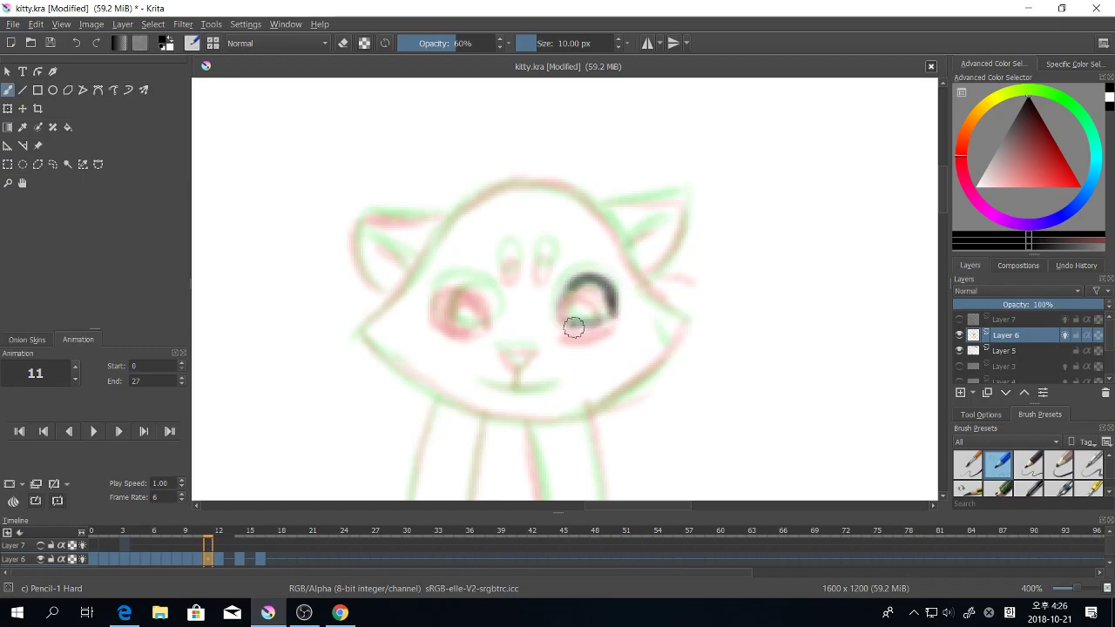
{"action": "mouse_move", "coordinate": [573, 327]}
{"action": "left_mouse_down"}
{"action": "mouse_move", "coordinate": [590, 299]}
{"action": "mouse_move", "coordinate": [571, 301]}
{"action": "left_mouse_up"}
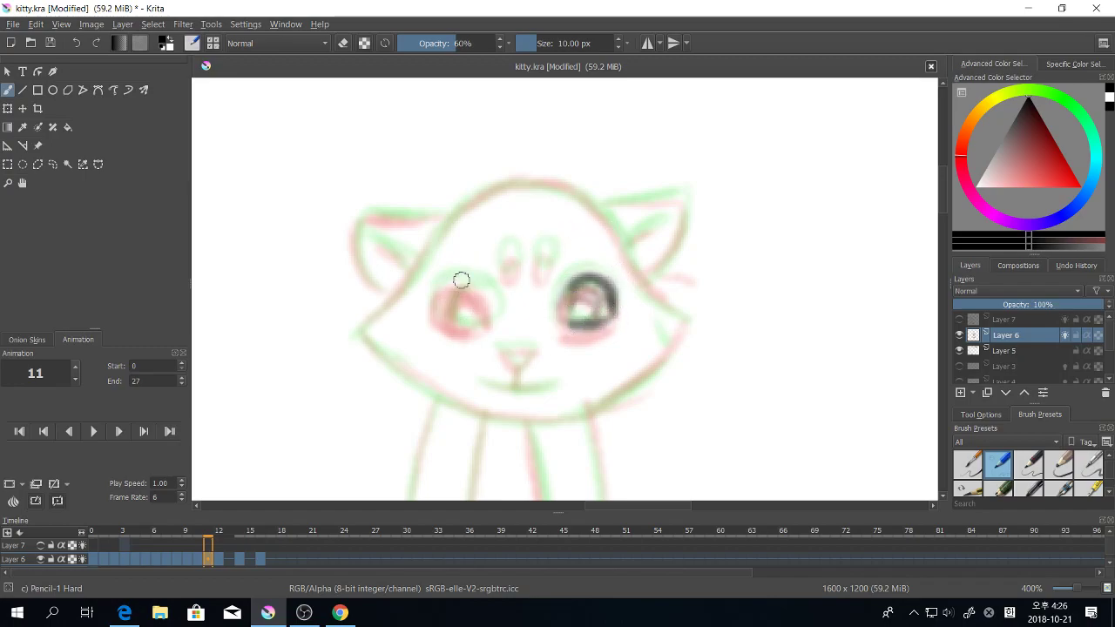
{"action": "mouse_move", "coordinate": [461, 280]}
{"action": "left_mouse_down"}
{"action": "mouse_move", "coordinate": [491, 296]}
{"action": "mouse_move", "coordinate": [436, 302]}
{"action": "mouse_move", "coordinate": [495, 318]}
{"action": "mouse_move", "coordinate": [477, 325]}
{"action": "mouse_move", "coordinate": [465, 296]}
{"action": "mouse_move", "coordinate": [462, 315]}
{"action": "mouse_move", "coordinate": [493, 320]}
{"action": "left_mouse_up"}
{"action": "mouse_move", "coordinate": [515, 253]}
{"action": "left_mouse_down"}
{"action": "mouse_move", "coordinate": [511, 272]}
{"action": "mouse_move", "coordinate": [547, 256]}
{"action": "left_mouse_up"}
{"action": "mouse_move", "coordinate": [551, 381]}
{"action": "left_mouse_down"}
{"action": "mouse_move", "coordinate": [532, 368]}
{"action": "mouse_move", "coordinate": [608, 351]}
{"action": "left_mouse_up"}
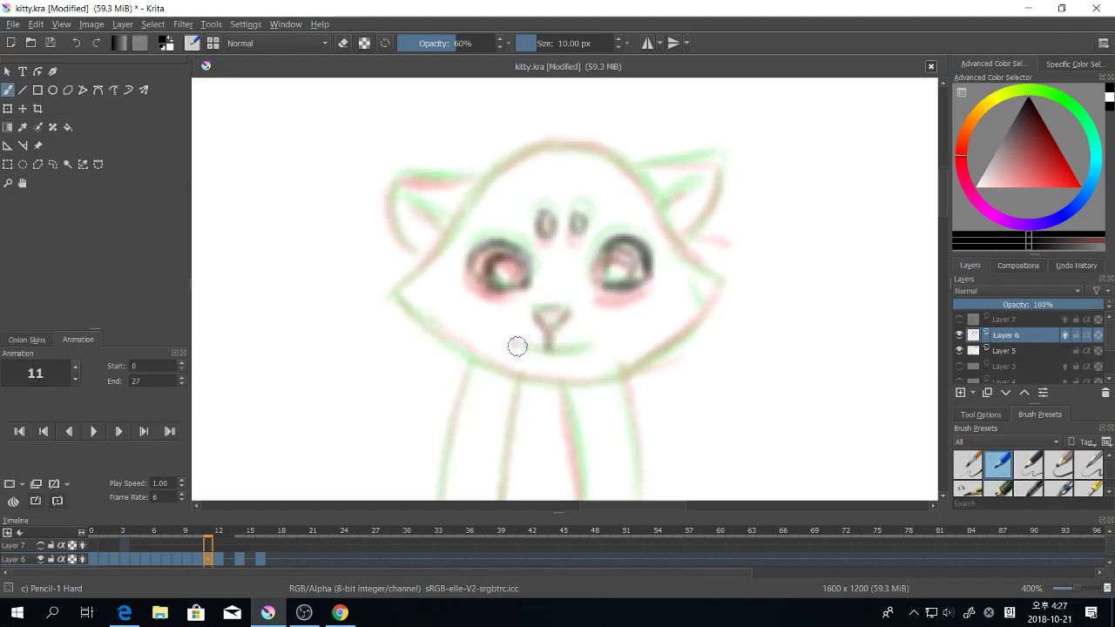
{"action": "left_click_drag", "start_coordinate": [517, 347], "coordinate": [589, 345]}
Step: Draw the head outline with its pointed cheeks and both ears on frame 11
{"action": "left_click_drag", "start_coordinate": [647, 336], "coordinate": [635, 381]}
{"action": "mouse_move", "coordinate": [558, 186]}
{"action": "left_mouse_down"}
{"action": "mouse_move", "coordinate": [493, 194]}
{"action": "mouse_move", "coordinate": [393, 325]}
{"action": "mouse_move", "coordinate": [426, 381]}
{"action": "mouse_move", "coordinate": [548, 421]}
{"action": "mouse_move", "coordinate": [647, 398]}
{"action": "mouse_move", "coordinate": [699, 332]}
{"action": "left_mouse_up"}
{"action": "mouse_move", "coordinate": [548, 187]}
{"action": "left_mouse_down"}
{"action": "mouse_move", "coordinate": [589, 203]}
{"action": "mouse_move", "coordinate": [642, 274]}
{"action": "mouse_move", "coordinate": [622, 233]}
{"action": "mouse_move", "coordinate": [700, 330]}
{"action": "mouse_move", "coordinate": [658, 399]}
{"action": "mouse_move", "coordinate": [628, 407]}
{"action": "left_mouse_up"}
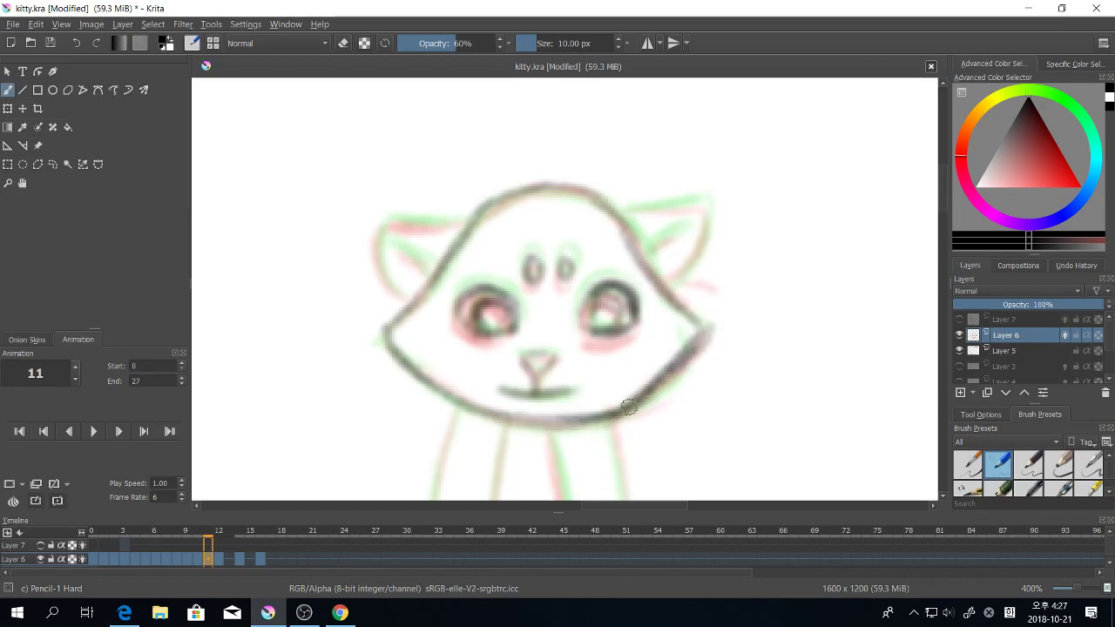
{"action": "left_click_drag", "start_coordinate": [620, 217], "coordinate": [667, 289]}
{"action": "mouse_move", "coordinate": [629, 214]}
{"action": "left_mouse_down"}
{"action": "mouse_move", "coordinate": [703, 199]}
{"action": "mouse_move", "coordinate": [672, 288]}
{"action": "left_mouse_up"}
{"action": "left_click_drag", "start_coordinate": [647, 247], "coordinate": [688, 227]}
{"action": "left_click_drag", "start_coordinate": [721, 264], "coordinate": [807, 284]}
{"action": "mouse_move", "coordinate": [545, 244]}
{"action": "left_mouse_down"}
{"action": "mouse_move", "coordinate": [474, 241]}
{"action": "mouse_move", "coordinate": [467, 258]}
{"action": "mouse_move", "coordinate": [484, 265]}
{"action": "mouse_move", "coordinate": [493, 316]}
{"action": "left_mouse_up"}
{"action": "left_click_drag", "start_coordinate": [480, 260], "coordinate": [523, 288]}
Step: Draw the two chest lines and the outer line of the right-hand foreleg on frame 11
{"action": "left_click_drag", "start_coordinate": [534, 340], "coordinate": [501, 96]}
{"action": "mouse_move", "coordinate": [549, 171]}
{"action": "left_mouse_down"}
{"action": "mouse_move", "coordinate": [522, 323]}
{"action": "mouse_move", "coordinate": [523, 475]}
{"action": "left_mouse_up"}
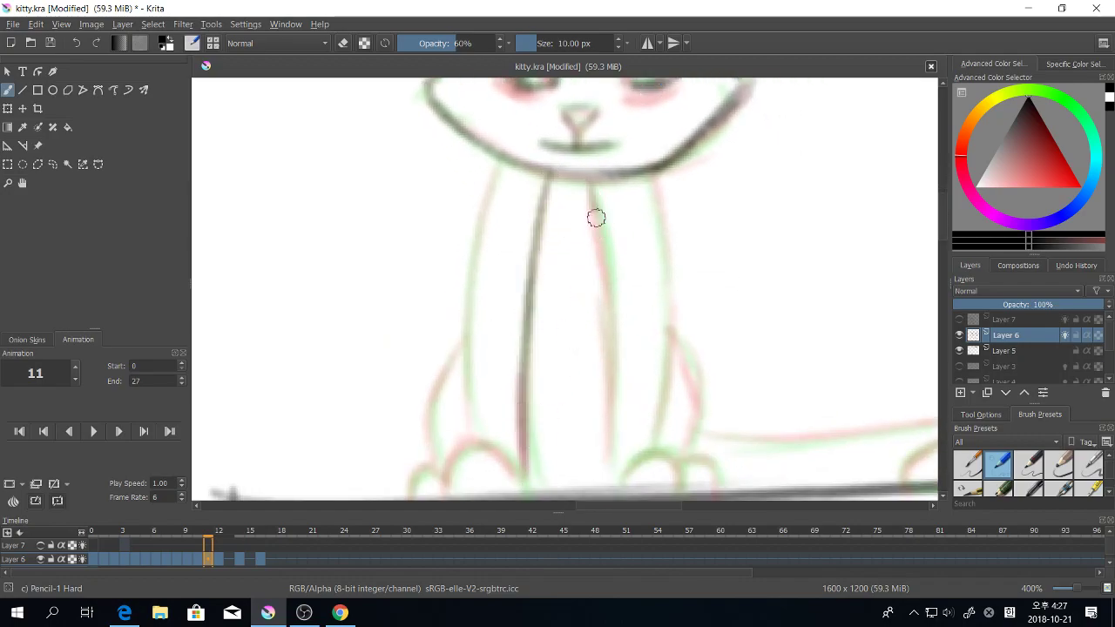
{"action": "left_click_drag", "start_coordinate": [595, 218], "coordinate": [605, 358]}
{"action": "mouse_move", "coordinate": [600, 166]}
{"action": "left_mouse_down"}
{"action": "mouse_move", "coordinate": [606, 346]}
{"action": "mouse_move", "coordinate": [589, 174]}
{"action": "mouse_move", "coordinate": [607, 280]}
{"action": "left_mouse_up"}
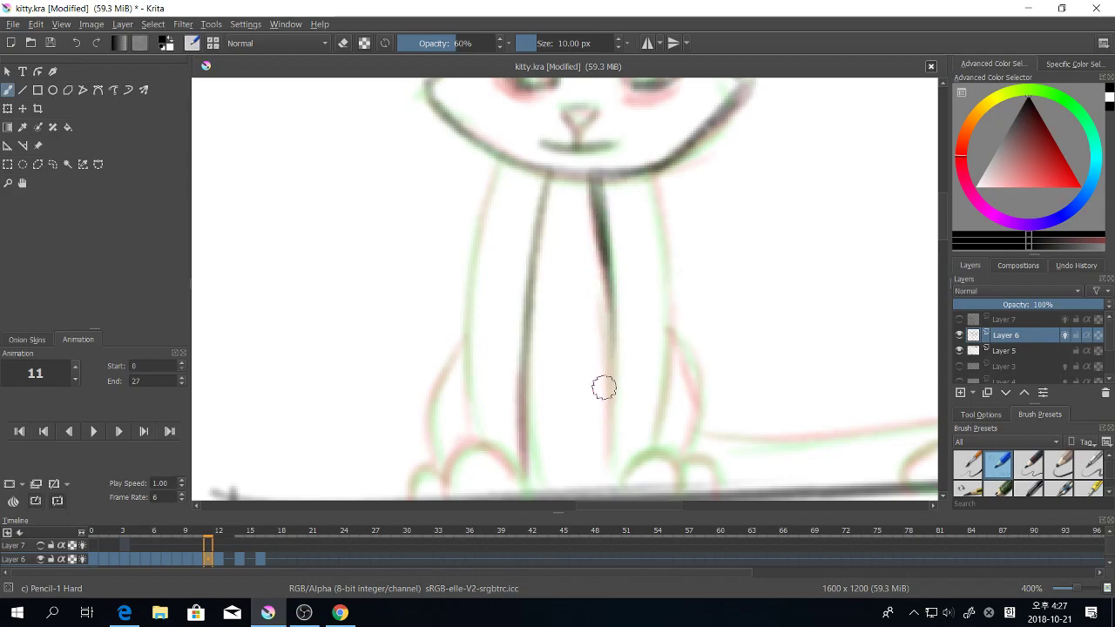
{"action": "left_click_drag", "start_coordinate": [595, 237], "coordinate": [607, 470]}
{"action": "left_click_drag", "start_coordinate": [601, 375], "coordinate": [609, 484]}
{"action": "mouse_move", "coordinate": [646, 171]}
{"action": "left_mouse_down"}
{"action": "mouse_move", "coordinate": [662, 273]}
{"action": "mouse_move", "coordinate": [652, 451]}
{"action": "left_mouse_up"}
{"action": "left_click_drag", "start_coordinate": [621, 346], "coordinate": [636, 278]}
Step: Draw the outer line of the left-hand foreleg and both front paws on frame 11
{"action": "mouse_move", "coordinate": [516, 87]}
{"action": "left_mouse_down"}
{"action": "mouse_move", "coordinate": [493, 183]}
{"action": "mouse_move", "coordinate": [493, 266]}
{"action": "left_mouse_up"}
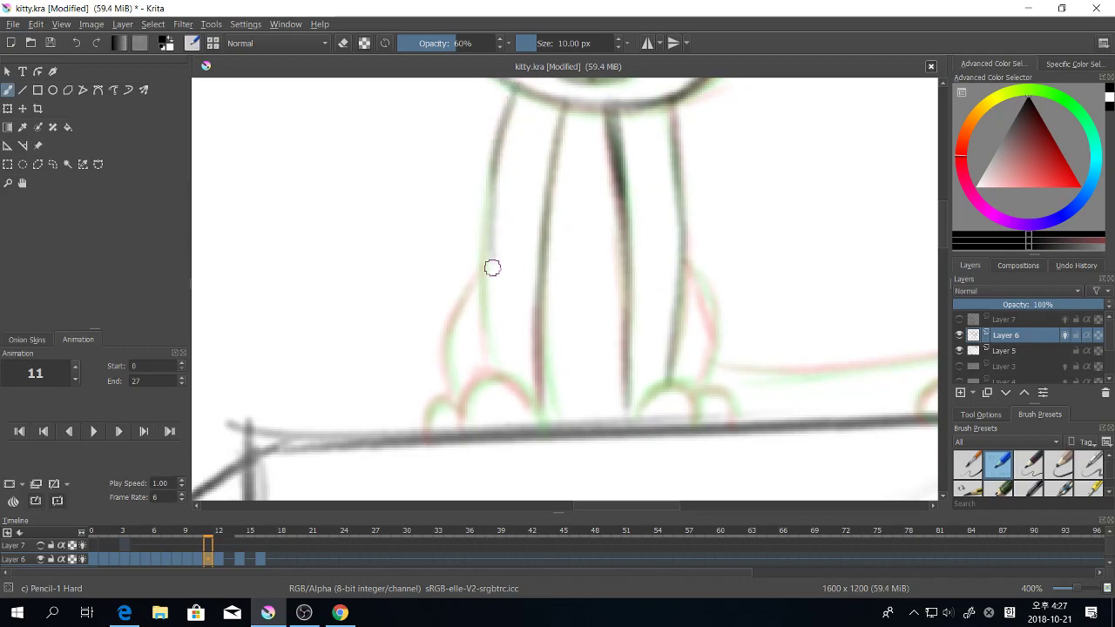
{"action": "left_click_drag", "start_coordinate": [501, 193], "coordinate": [493, 368]}
{"action": "mouse_move", "coordinate": [503, 162]}
{"action": "left_mouse_down"}
{"action": "mouse_move", "coordinate": [487, 386]}
{"action": "mouse_move", "coordinate": [484, 232]}
{"action": "mouse_move", "coordinate": [490, 366]}
{"action": "mouse_move", "coordinate": [497, 311]}
{"action": "mouse_move", "coordinate": [546, 355]}
{"action": "left_mouse_up"}
{"action": "scroll", "coordinate": [497, 404], "scroll_direction": "down", "scroll_amount": 2}
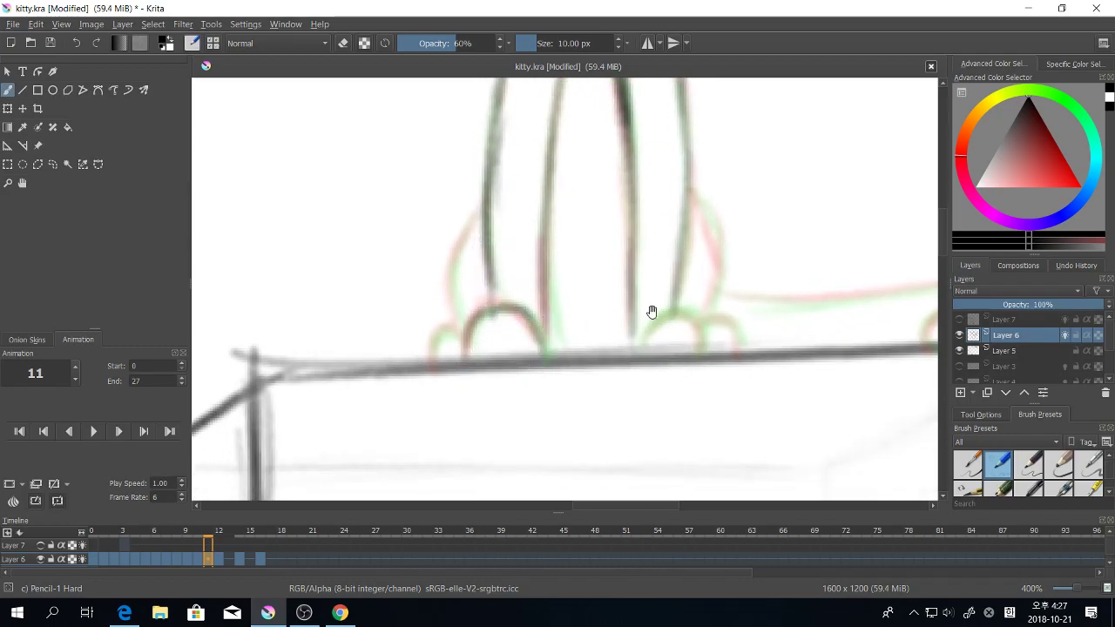
{"action": "mouse_move", "coordinate": [664, 360]}
{"action": "left_mouse_down"}
{"action": "mouse_move", "coordinate": [612, 368]}
{"action": "mouse_move", "coordinate": [703, 362]}
{"action": "left_mouse_up"}
{"action": "key", "text": "ctrl+z"}
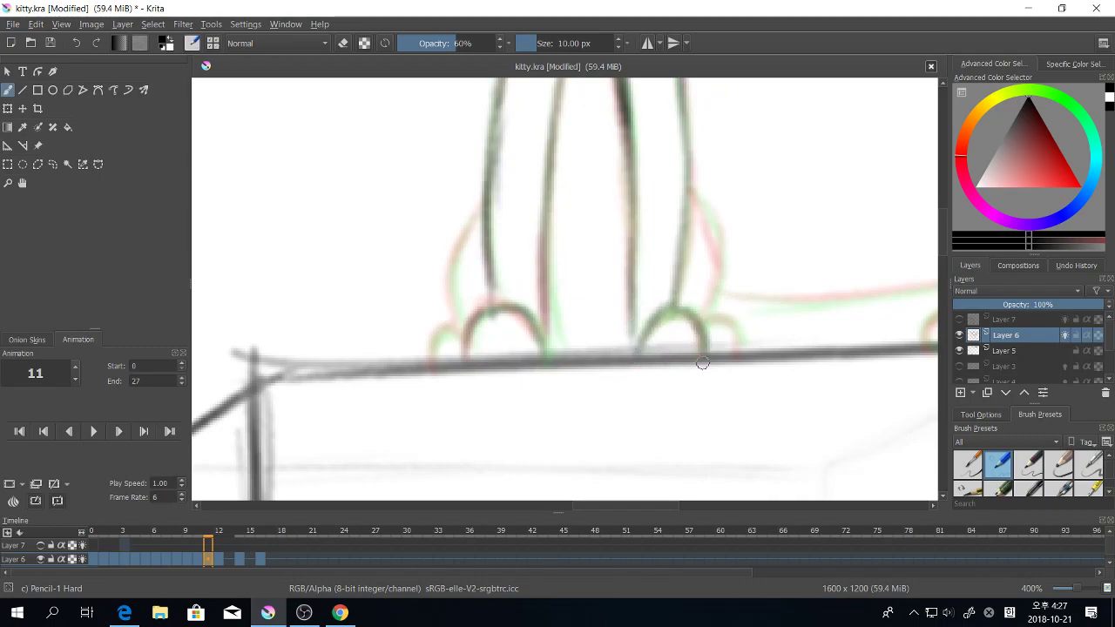
Step: Draw both haunches with their hind feet and the tail with its curled tip on frame 11
{"action": "mouse_move", "coordinate": [692, 187]}
{"action": "left_mouse_down"}
{"action": "mouse_move", "coordinate": [717, 252]}
{"action": "mouse_move", "coordinate": [706, 319]}
{"action": "mouse_move", "coordinate": [738, 353]}
{"action": "left_mouse_up"}
{"action": "mouse_move", "coordinate": [482, 209]}
{"action": "left_mouse_down"}
{"action": "mouse_move", "coordinate": [467, 345]}
{"action": "mouse_move", "coordinate": [443, 330]}
{"action": "mouse_move", "coordinate": [430, 354]}
{"action": "left_mouse_up"}
{"action": "left_click_drag", "start_coordinate": [746, 377], "coordinate": [437, 416]}
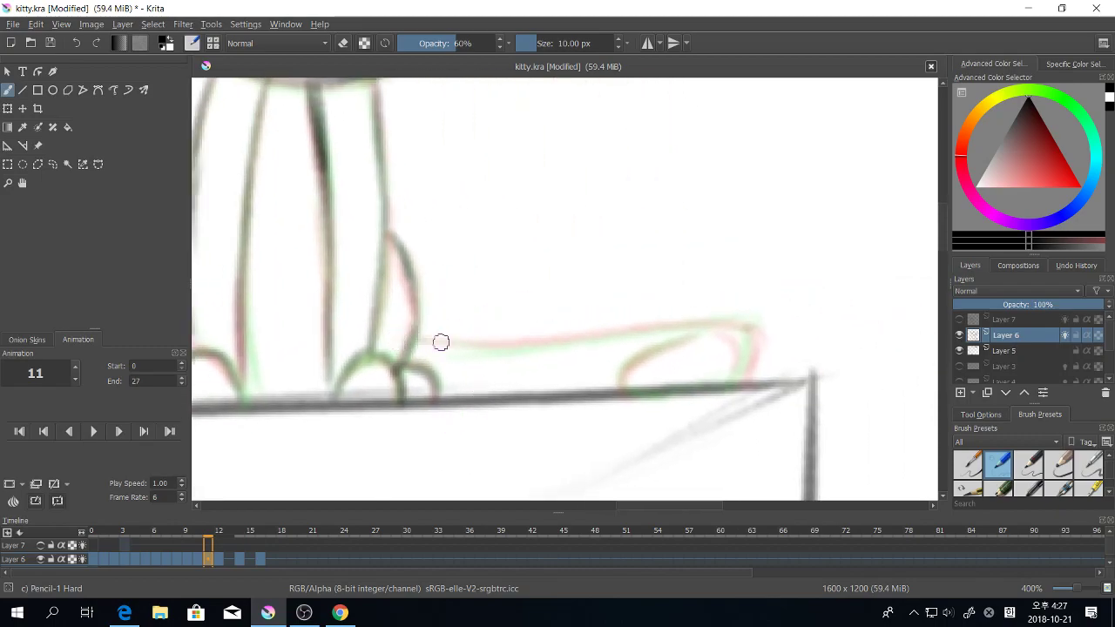
{"action": "mouse_move", "coordinate": [441, 342]}
{"action": "left_mouse_down"}
{"action": "mouse_move", "coordinate": [653, 340]}
{"action": "mouse_move", "coordinate": [573, 348]}
{"action": "mouse_move", "coordinate": [689, 333]}
{"action": "mouse_move", "coordinate": [724, 335]}
{"action": "mouse_move", "coordinate": [672, 347]}
{"action": "mouse_move", "coordinate": [741, 336]}
{"action": "mouse_move", "coordinate": [665, 334]}
{"action": "mouse_move", "coordinate": [758, 343]}
{"action": "mouse_move", "coordinate": [759, 353]}
{"action": "mouse_move", "coordinate": [630, 365]}
{"action": "mouse_move", "coordinate": [621, 389]}
{"action": "left_mouse_up"}
{"action": "left_click_drag", "start_coordinate": [736, 345], "coordinate": [735, 389]}
Step: Darken the lower part of the left-hand foreleg's outer line on frame 11
{"action": "left_click_drag", "start_coordinate": [526, 209], "coordinate": [631, 341]}
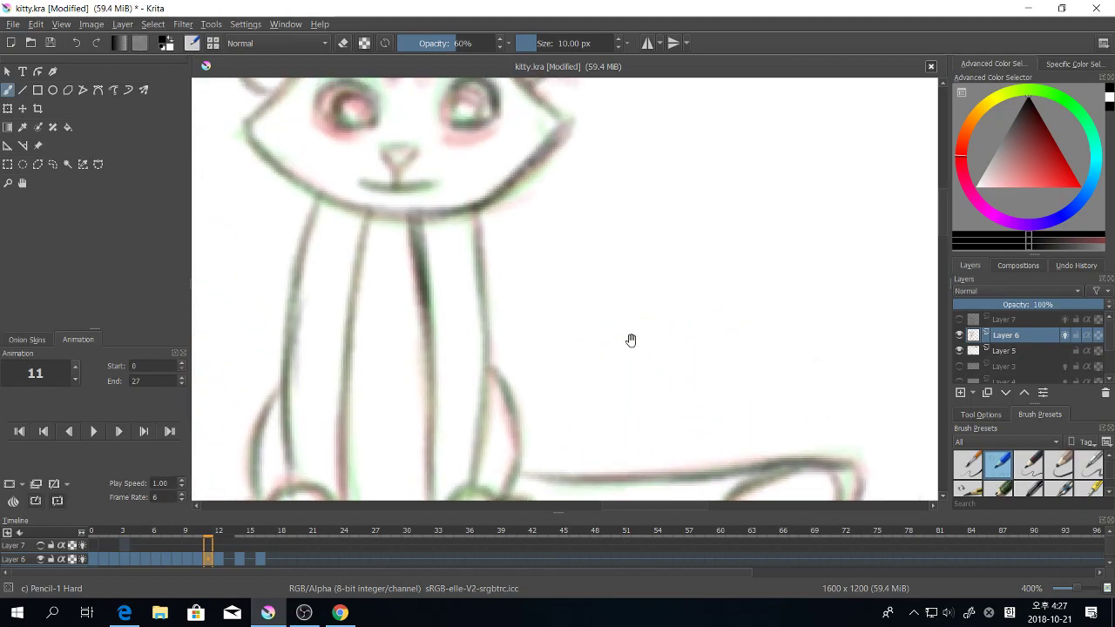
{"action": "mouse_move", "coordinate": [559, 224]}
{"action": "left_mouse_down"}
{"action": "mouse_move", "coordinate": [707, 378]}
{"action": "mouse_move", "coordinate": [661, 380]}
{"action": "mouse_move", "coordinate": [665, 309]}
{"action": "left_mouse_up"}
{"action": "key", "text": "ctrl+minus"}
{"action": "key", "text": "ctrl+minus"}
{"action": "left_click_drag", "start_coordinate": [459, 389], "coordinate": [464, 341]}
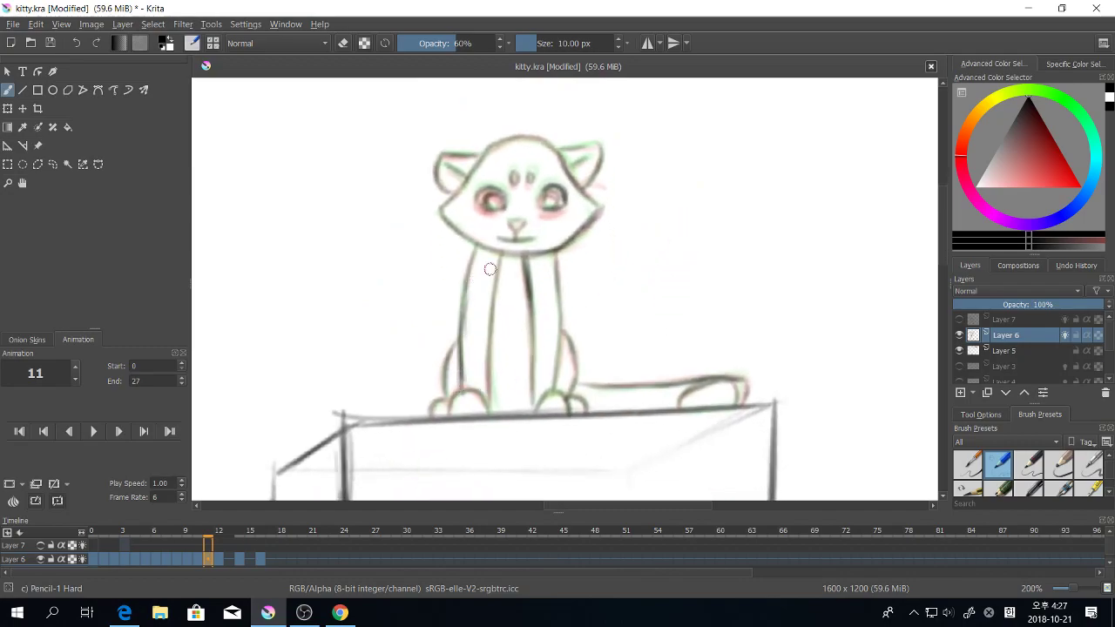
Step: Insert a blank frame at frame 13 on Layer 6 and draw both ears on it
{"action": "left_click", "coordinate": [227, 559]}
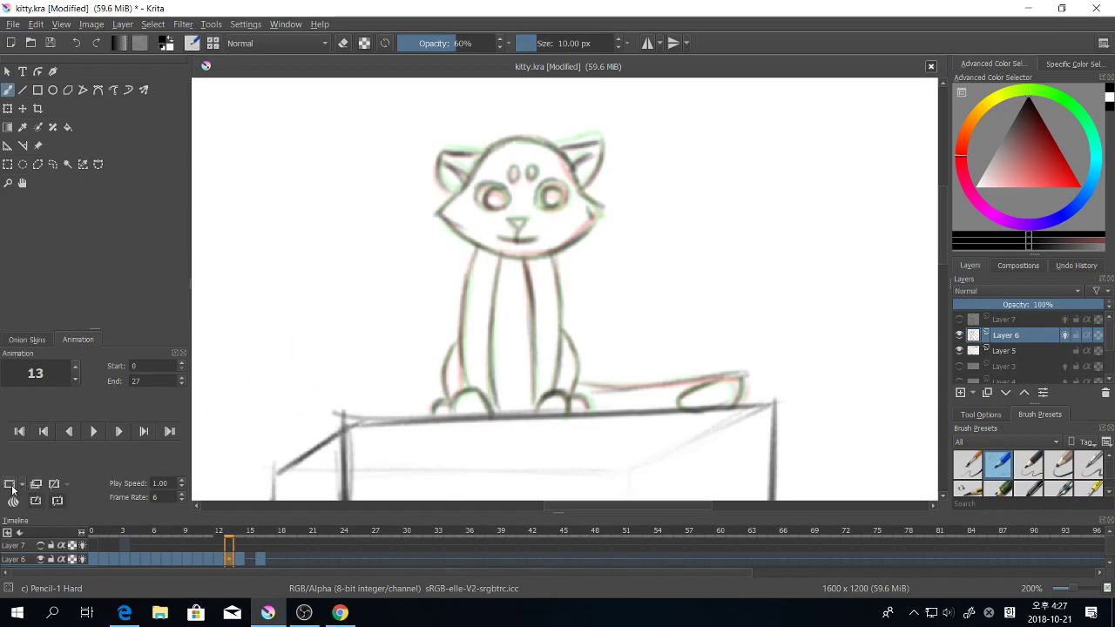
{"action": "left_click_drag", "start_coordinate": [598, 239], "coordinate": [605, 332]}
{"action": "key", "text": "ctrl+plus"}
{"action": "key", "text": "ctrl+plus"}
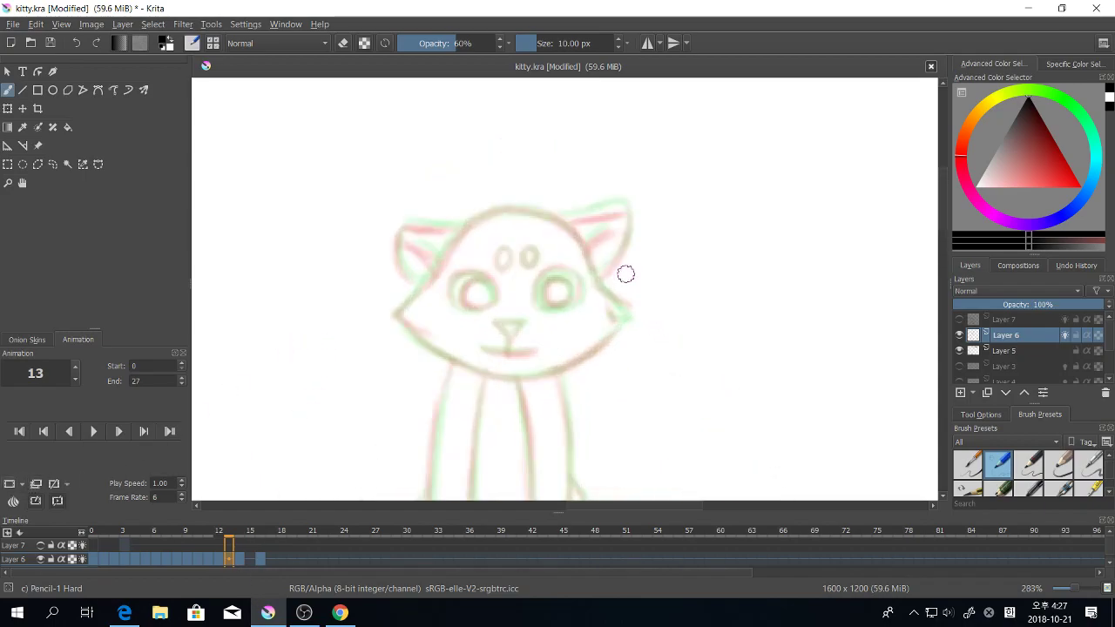
{"action": "mouse_move", "coordinate": [561, 185]}
{"action": "left_mouse_down"}
{"action": "mouse_move", "coordinate": [657, 168]}
{"action": "mouse_move", "coordinate": [638, 175]}
{"action": "mouse_move", "coordinate": [608, 277]}
{"action": "left_mouse_up"}
{"action": "mouse_move", "coordinate": [411, 195]}
{"action": "left_mouse_down"}
{"action": "mouse_move", "coordinate": [343, 199]}
{"action": "mouse_move", "coordinate": [336, 280]}
{"action": "left_mouse_up"}
{"action": "mouse_move", "coordinate": [348, 217]}
{"action": "left_mouse_down"}
{"action": "mouse_move", "coordinate": [344, 289]}
{"action": "mouse_move", "coordinate": [370, 235]}
{"action": "mouse_move", "coordinate": [374, 246]}
{"action": "mouse_move", "coordinate": [347, 230]}
{"action": "left_mouse_up"}
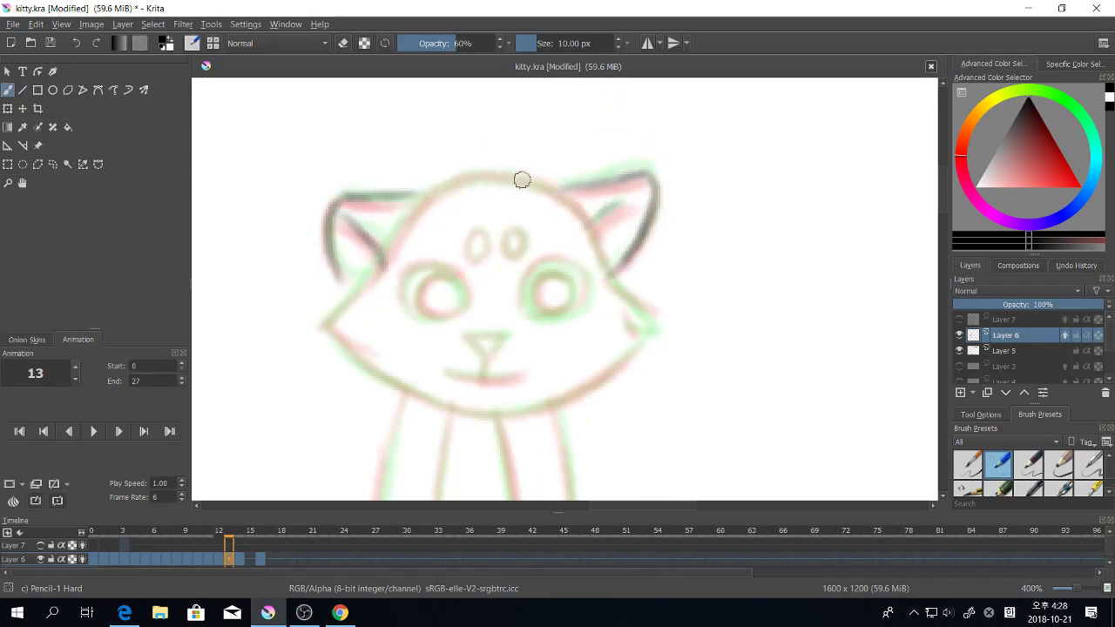
Step: Draw the head outline on frame 13, redoing the lower curve up to the right-hand cheek
{"action": "mouse_move", "coordinate": [522, 180]}
{"action": "left_mouse_down"}
{"action": "mouse_move", "coordinate": [423, 201]}
{"action": "mouse_move", "coordinate": [325, 327]}
{"action": "mouse_move", "coordinate": [386, 381]}
{"action": "mouse_move", "coordinate": [343, 340]}
{"action": "mouse_move", "coordinate": [508, 394]}
{"action": "mouse_move", "coordinate": [370, 370]}
{"action": "mouse_move", "coordinate": [471, 409]}
{"action": "mouse_move", "coordinate": [445, 394]}
{"action": "mouse_move", "coordinate": [560, 405]}
{"action": "mouse_move", "coordinate": [632, 304]}
{"action": "left_mouse_up"}
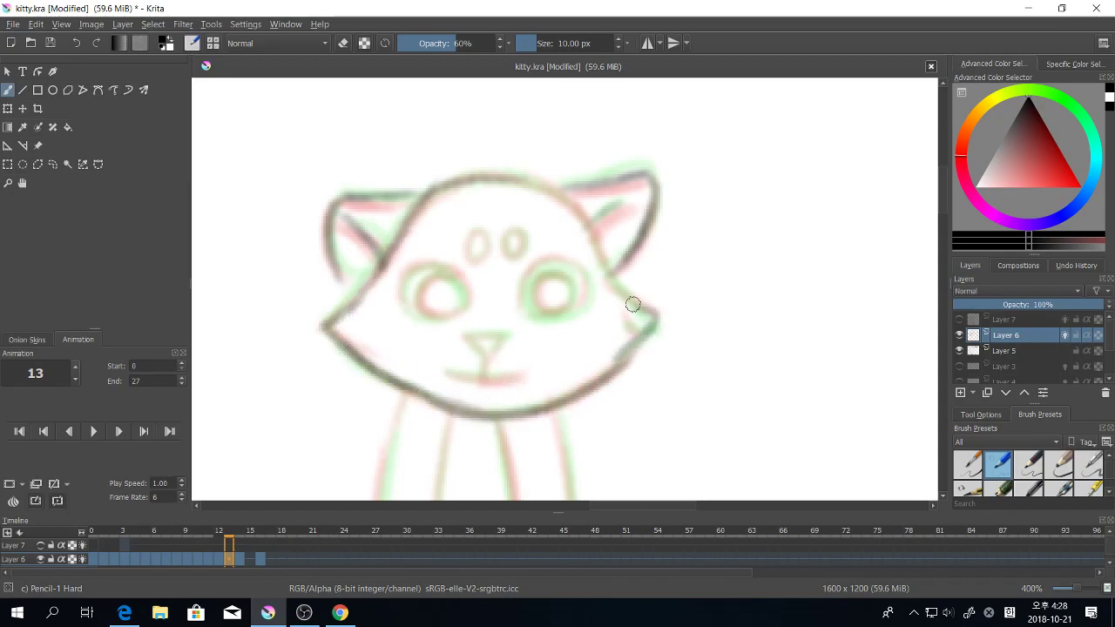
{"action": "key", "text": "ctrl+z"}
{"action": "left_click_drag", "start_coordinate": [618, 366], "coordinate": [647, 324]}
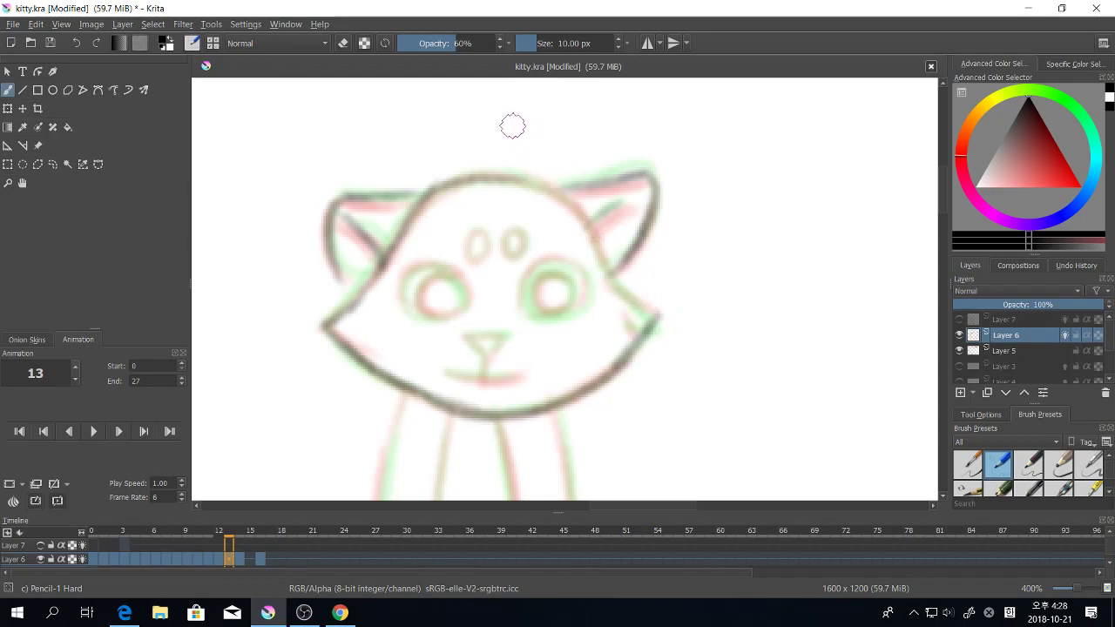
{"action": "mouse_move", "coordinate": [487, 180]}
{"action": "left_mouse_down"}
{"action": "mouse_move", "coordinate": [589, 227]}
{"action": "mouse_move", "coordinate": [650, 319]}
{"action": "left_mouse_up"}
Step: Draw both ringed eyes, the two forehead spots, the nose and the mouth on frame 13
{"action": "scroll", "coordinate": [602, 287], "scroll_direction": "up", "scroll_amount": 1}
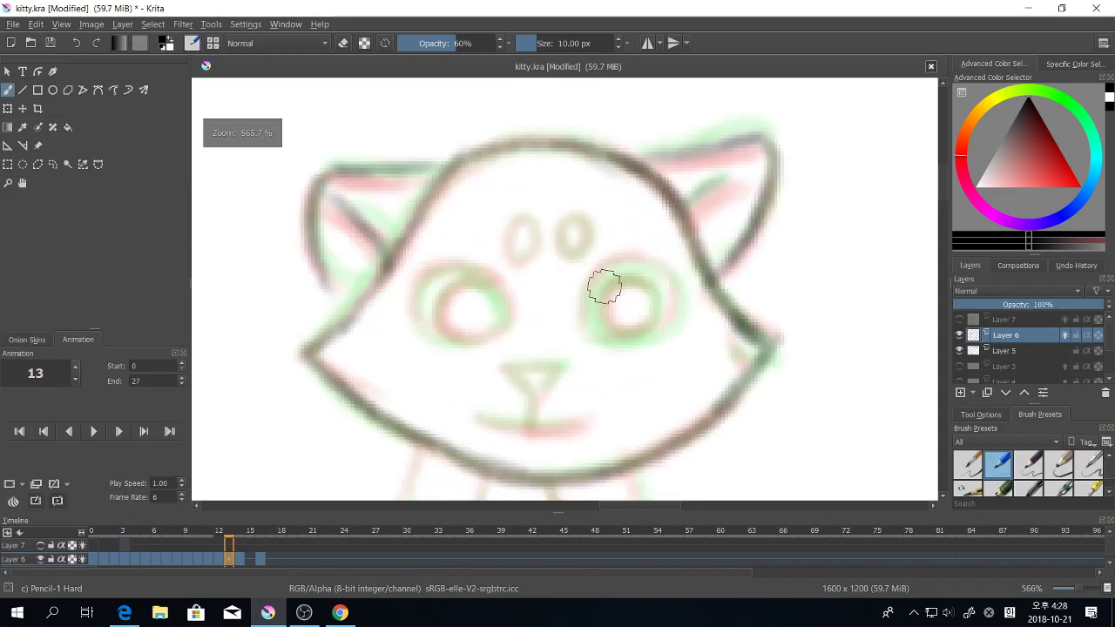
{"action": "mouse_move", "coordinate": [599, 294]}
{"action": "left_mouse_down"}
{"action": "mouse_move", "coordinate": [659, 274]}
{"action": "mouse_move", "coordinate": [590, 326]}
{"action": "mouse_move", "coordinate": [622, 334]}
{"action": "mouse_move", "coordinate": [673, 322]}
{"action": "mouse_move", "coordinate": [636, 323]}
{"action": "mouse_move", "coordinate": [638, 338]}
{"action": "left_mouse_up"}
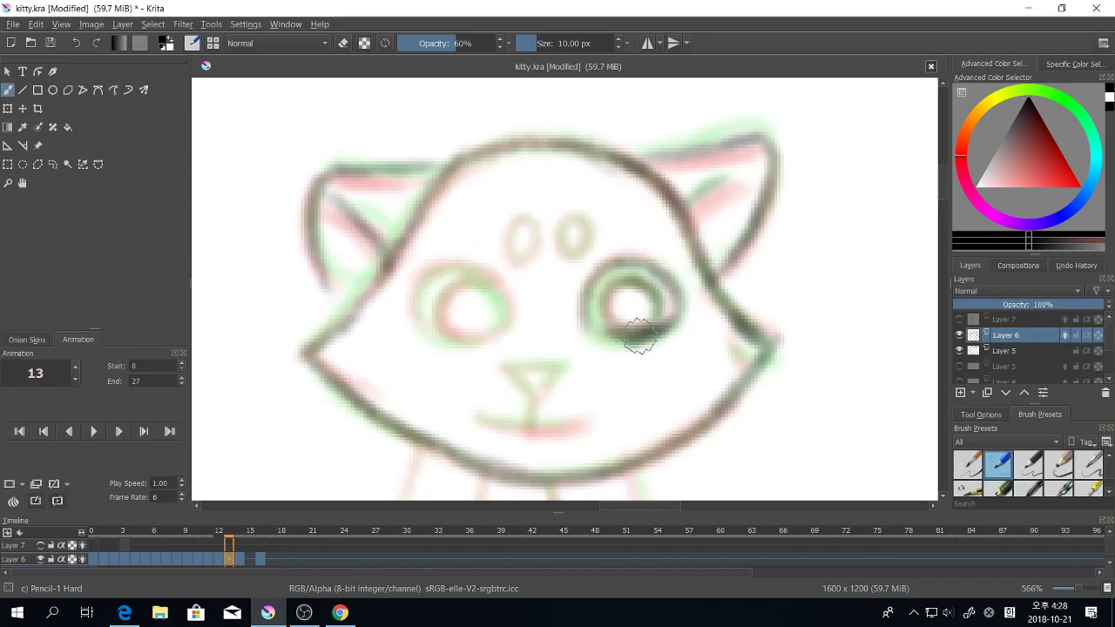
{"action": "mouse_move", "coordinate": [483, 283]}
{"action": "left_mouse_down"}
{"action": "mouse_move", "coordinate": [426, 294]}
{"action": "mouse_move", "coordinate": [419, 311]}
{"action": "mouse_move", "coordinate": [487, 279]}
{"action": "mouse_move", "coordinate": [445, 318]}
{"action": "mouse_move", "coordinate": [473, 336]}
{"action": "mouse_move", "coordinate": [438, 326]}
{"action": "mouse_move", "coordinate": [490, 336]}
{"action": "mouse_move", "coordinate": [493, 293]}
{"action": "mouse_move", "coordinate": [438, 334]}
{"action": "mouse_move", "coordinate": [509, 311]}
{"action": "left_mouse_up"}
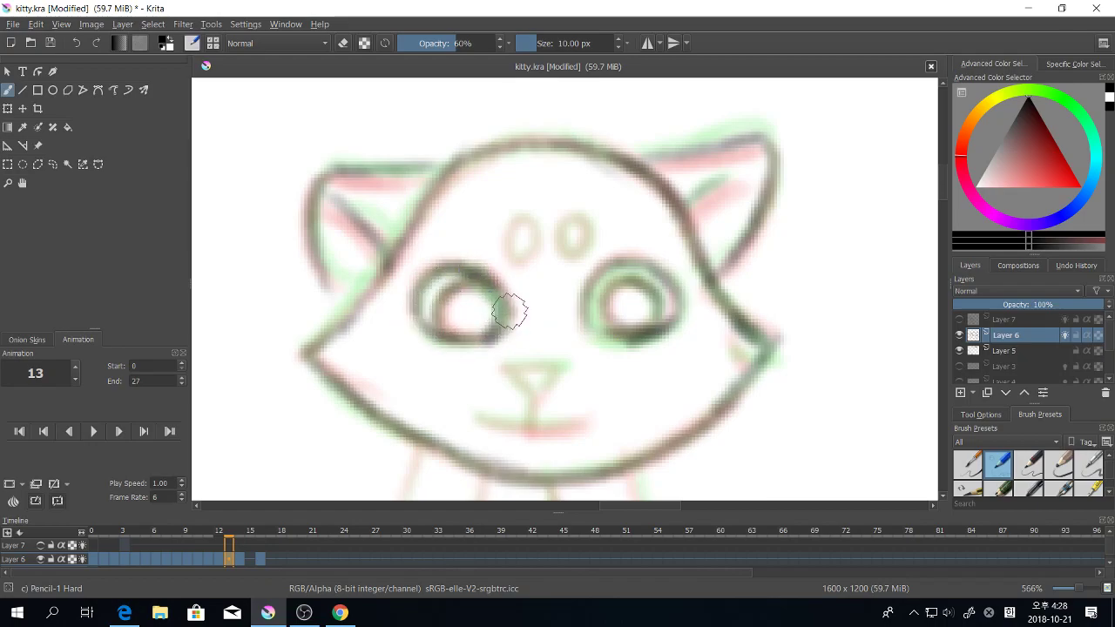
{"action": "left_click_drag", "start_coordinate": [528, 220], "coordinate": [589, 233]}
{"action": "left_click_drag", "start_coordinate": [646, 362], "coordinate": [672, 326]}
{"action": "mouse_move", "coordinate": [569, 331]}
{"action": "left_mouse_down"}
{"action": "mouse_move", "coordinate": [583, 339]}
{"action": "mouse_move", "coordinate": [560, 388]}
{"action": "mouse_move", "coordinate": [616, 385]}
{"action": "left_mouse_up"}
Step: Draw the right-hand foreleg's outer line and the two chest lines on frame 13, redoing the left-hand chest line
{"action": "left_click_drag", "start_coordinate": [726, 369], "coordinate": [690, 186]}
{"action": "key", "text": "minus"}
{"action": "key", "text": "minus"}
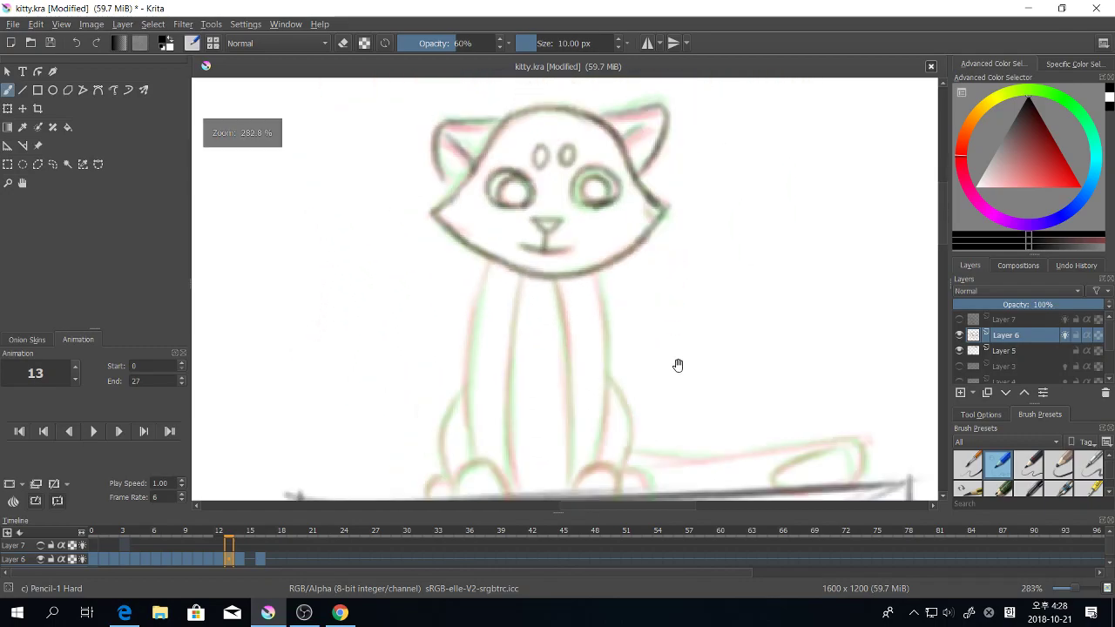
{"action": "left_click_drag", "start_coordinate": [677, 364], "coordinate": [664, 316]}
{"action": "left_click_drag", "start_coordinate": [590, 261], "coordinate": [588, 410]}
{"action": "left_click_drag", "start_coordinate": [544, 225], "coordinate": [554, 434]}
{"action": "mouse_move", "coordinate": [512, 217]}
{"action": "left_mouse_down"}
{"action": "mouse_move", "coordinate": [497, 418]}
{"action": "mouse_move", "coordinate": [494, 403]}
{"action": "left_mouse_up"}
{"action": "key", "text": "ctrl+z"}
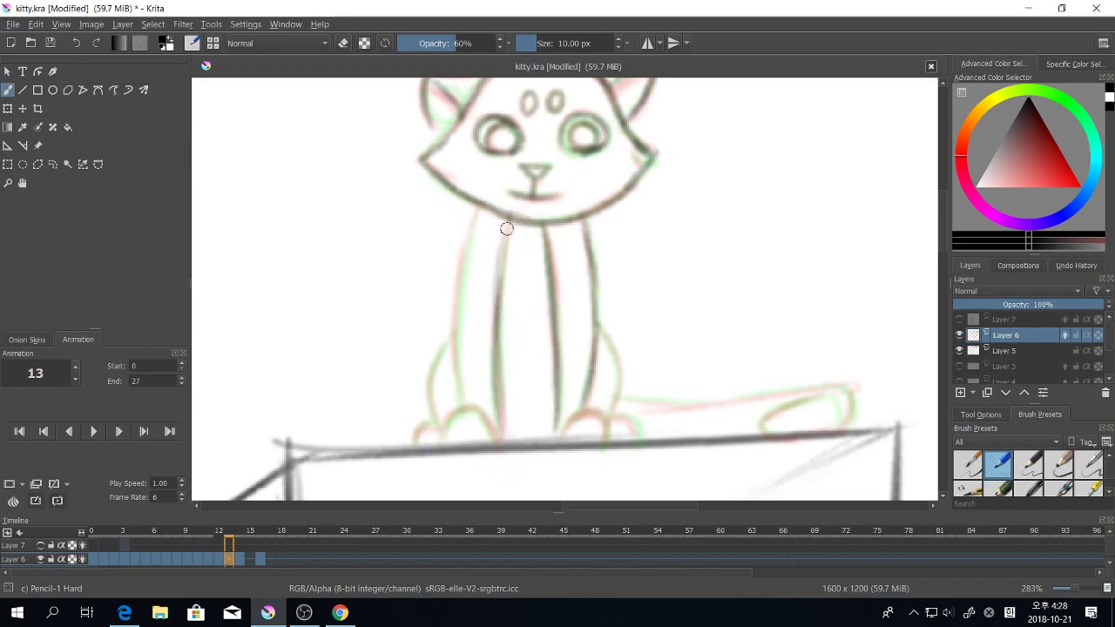
{"action": "left_click_drag", "start_coordinate": [506, 228], "coordinate": [501, 290]}
Step: Draw the left-hand foreleg, the front paws, haunches and hind feet, and the tail with its curled tip on frame 13
{"action": "mouse_move", "coordinate": [444, 442]}
{"action": "left_mouse_down"}
{"action": "mouse_move", "coordinate": [490, 423]}
{"action": "mouse_move", "coordinate": [456, 334]}
{"action": "mouse_move", "coordinate": [484, 211]}
{"action": "left_mouse_up"}
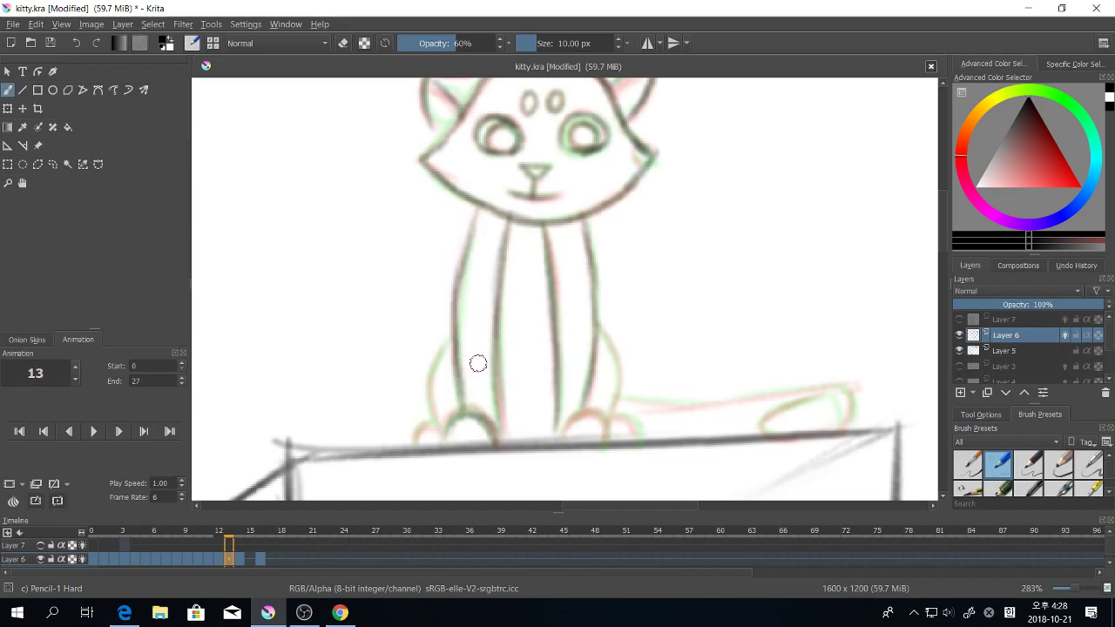
{"action": "left_click_drag", "start_coordinate": [597, 328], "coordinate": [616, 404]}
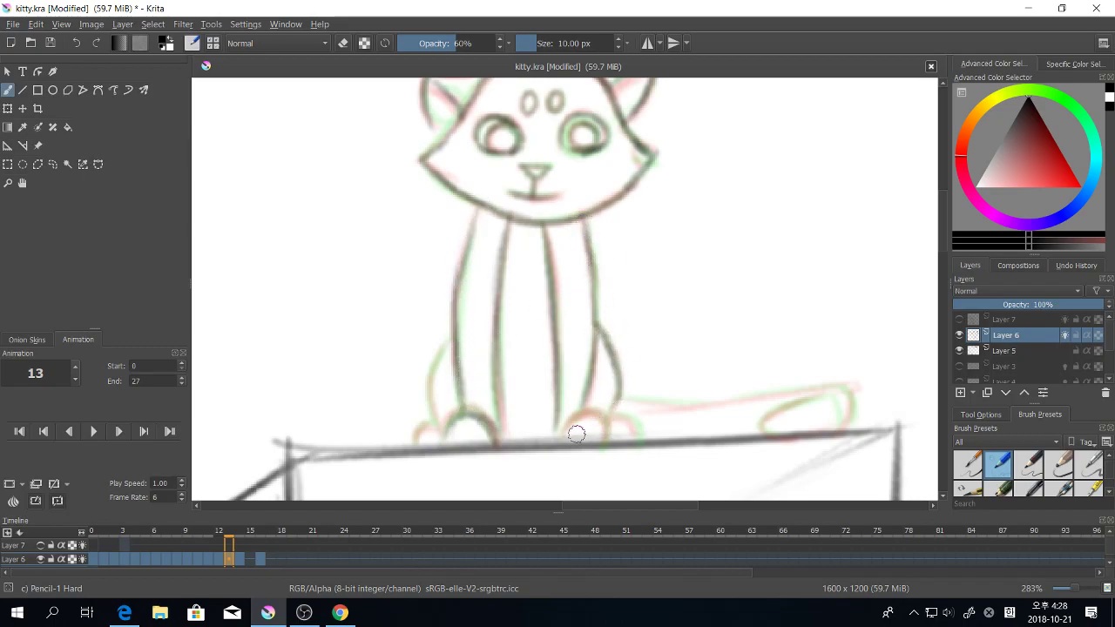
{"action": "left_click_drag", "start_coordinate": [576, 434], "coordinate": [592, 416]}
{"action": "mouse_move", "coordinate": [440, 358]}
{"action": "left_mouse_down"}
{"action": "mouse_move", "coordinate": [453, 443]}
{"action": "mouse_move", "coordinate": [438, 428]}
{"action": "left_mouse_up"}
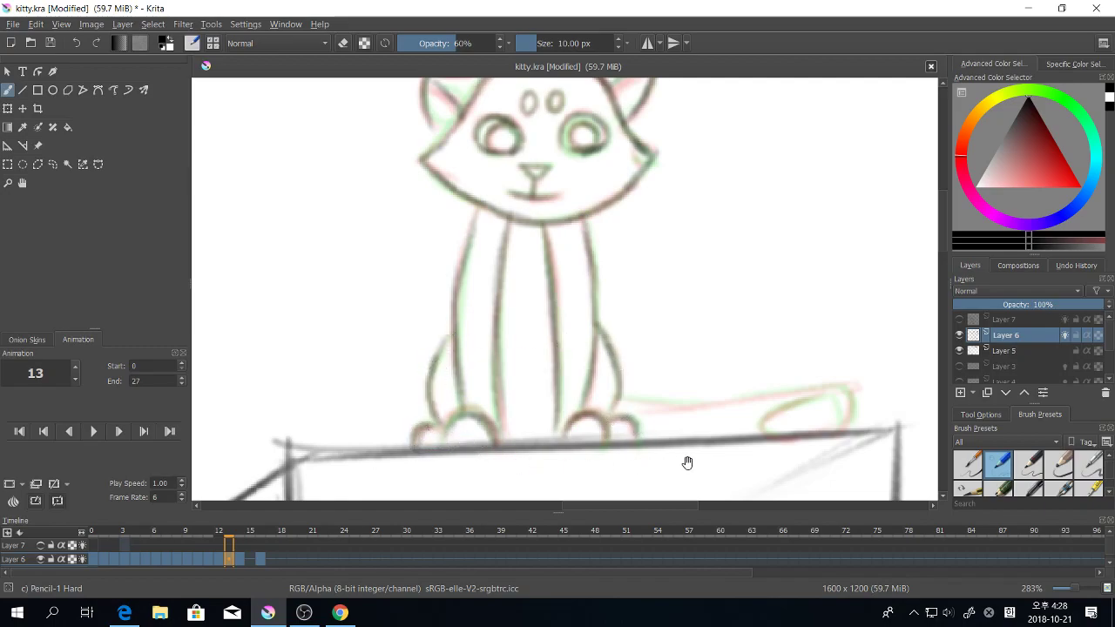
{"action": "left_click_drag", "start_coordinate": [687, 461], "coordinate": [583, 442]}
{"action": "mouse_move", "coordinate": [515, 381]}
{"action": "left_mouse_down"}
{"action": "mouse_move", "coordinate": [606, 390]}
{"action": "mouse_move", "coordinate": [715, 371]}
{"action": "mouse_move", "coordinate": [746, 381]}
{"action": "mouse_move", "coordinate": [693, 391]}
{"action": "mouse_move", "coordinate": [784, 485]}
{"action": "mouse_move", "coordinate": [709, 391]}
{"action": "left_mouse_up"}
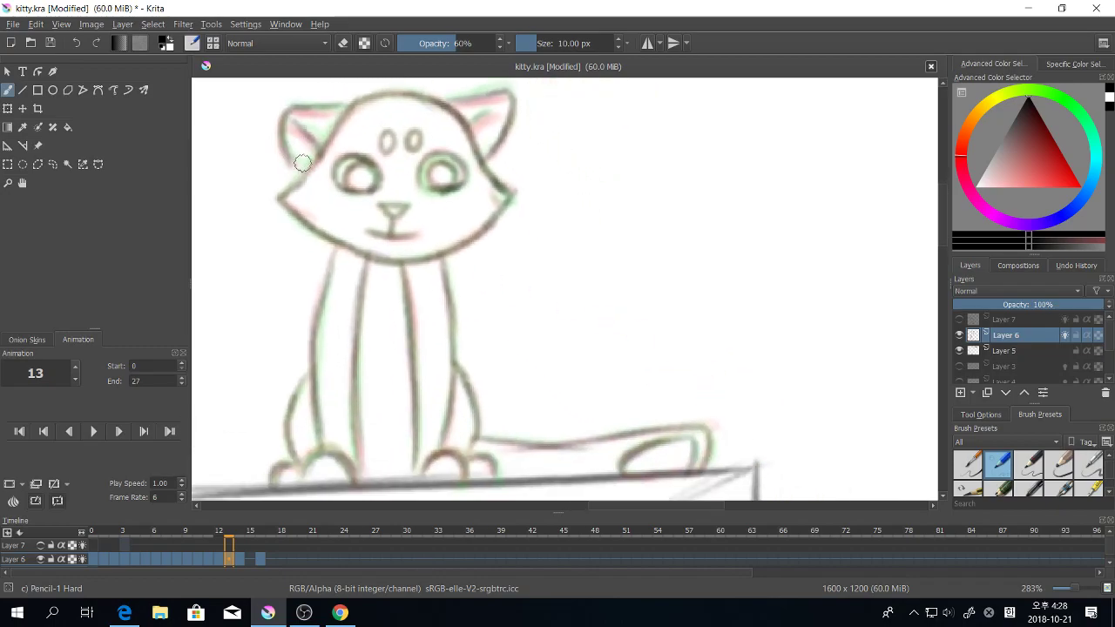
Step: Insert a blank frame at frame 15 on Layer 6
{"action": "key", "text": "ctrl+minus"}
{"action": "key", "text": "ctrl+minus"}
{"action": "key", "text": "ctrl+minus"}
{"action": "left_click_drag", "start_coordinate": [699, 329], "coordinate": [748, 335]}
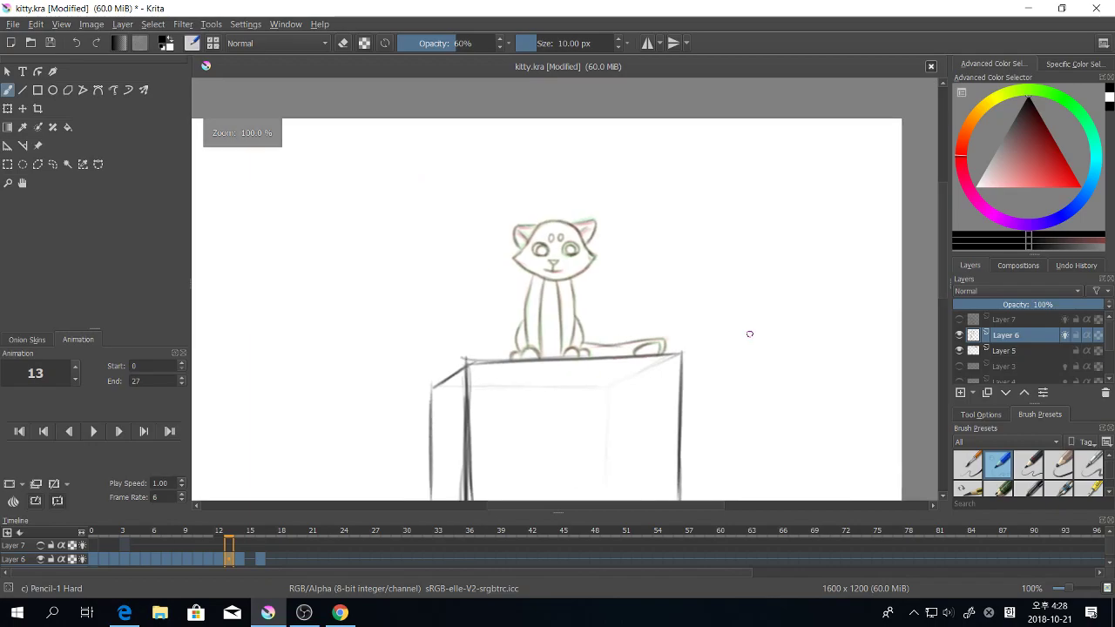
{"action": "left_click", "coordinate": [249, 559]}
{"action": "left_click", "coordinate": [12, 499]}
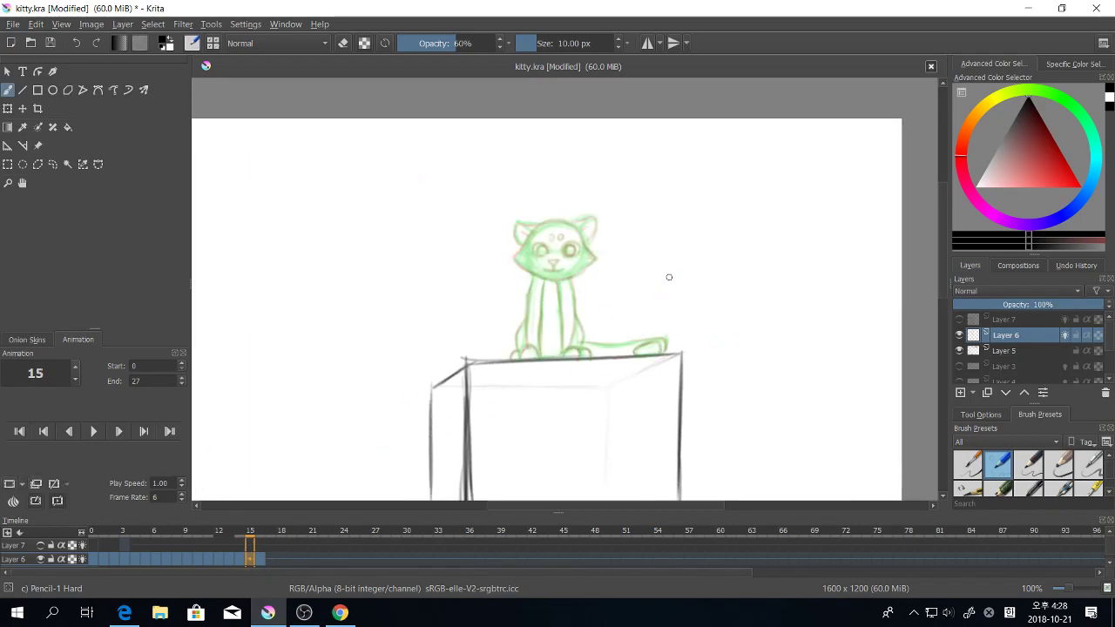
Step: Draw both ears on frame 15, undoing the stray stroke on the cheek
{"action": "scroll", "coordinate": [609, 218], "scroll_direction": "up", "scroll_amount": 3}
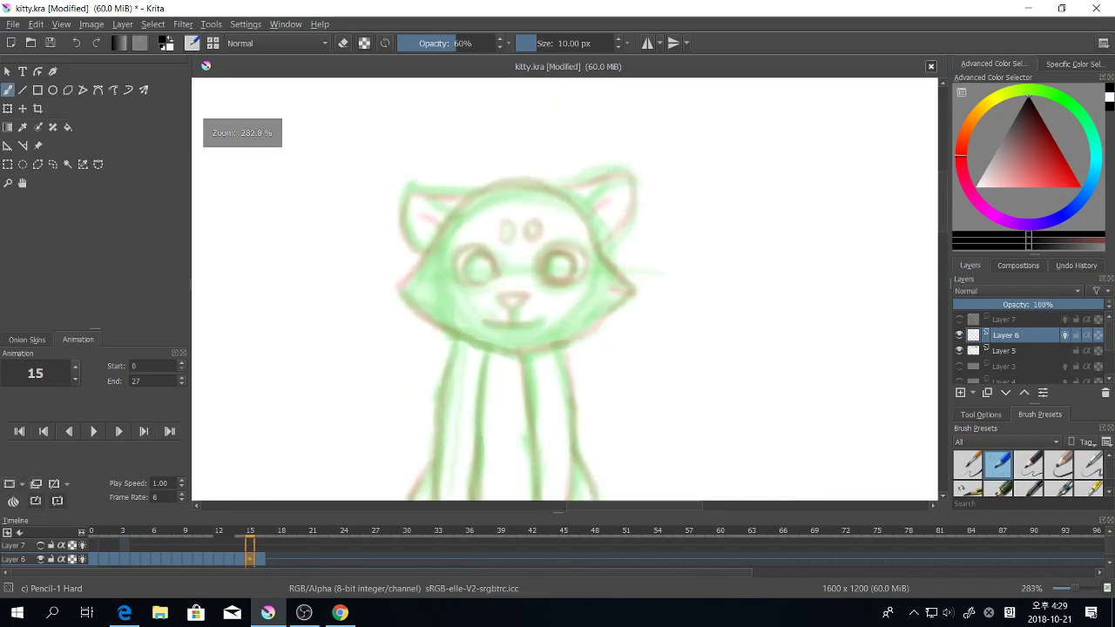
{"action": "mouse_move", "coordinate": [568, 183]}
{"action": "left_mouse_down"}
{"action": "mouse_move", "coordinate": [615, 166]}
{"action": "mouse_move", "coordinate": [614, 237]}
{"action": "left_mouse_up"}
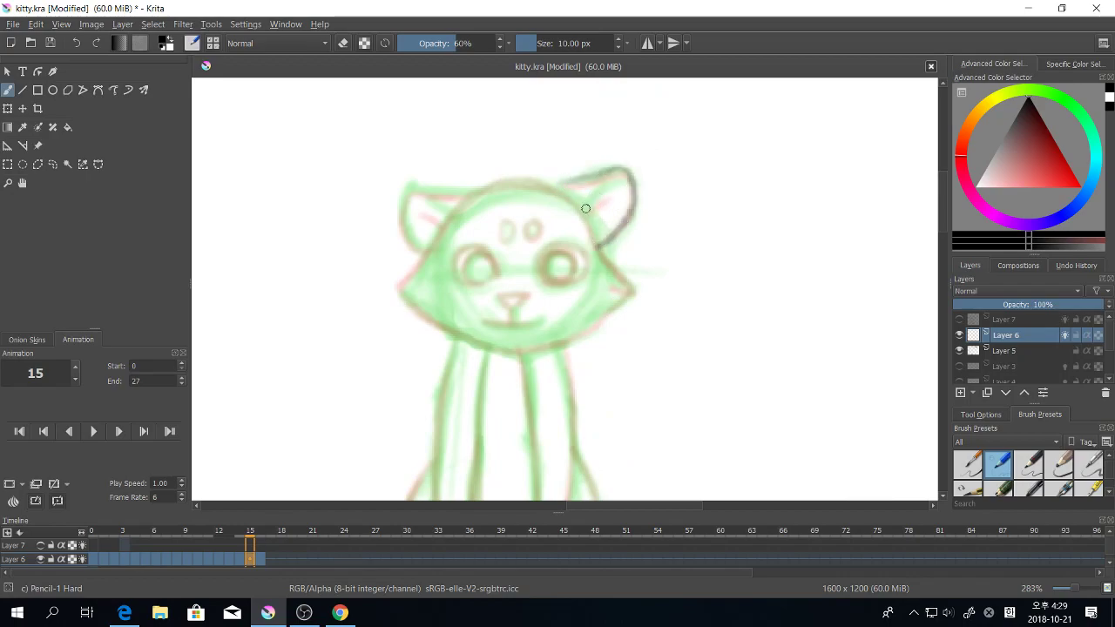
{"action": "left_click_drag", "start_coordinate": [440, 191], "coordinate": [426, 237]}
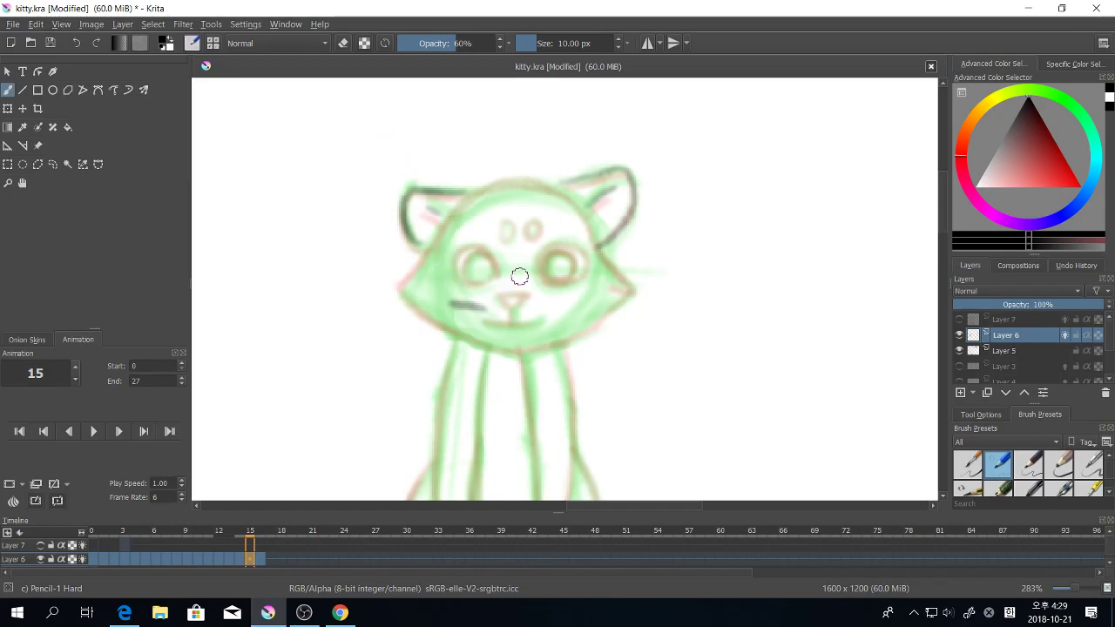
{"action": "key", "text": "ctrl+z"}
Step: Draw the head outline and the face on frame 15, with nose, mouth, both eyes and the two forehead spots
{"action": "left_click_drag", "start_coordinate": [503, 303], "coordinate": [450, 300]}
{"action": "mouse_move", "coordinate": [370, 258]}
{"action": "left_mouse_down"}
{"action": "mouse_move", "coordinate": [406, 216]}
{"action": "mouse_move", "coordinate": [480, 183]}
{"action": "mouse_move", "coordinate": [528, 199]}
{"action": "mouse_move", "coordinate": [584, 285]}
{"action": "left_mouse_up"}
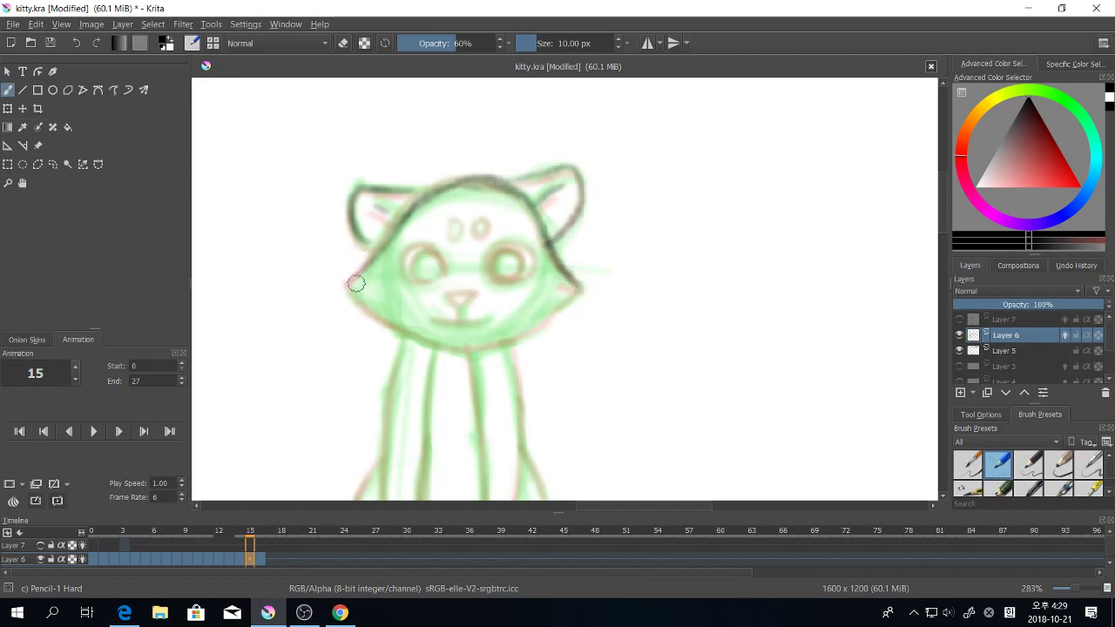
{"action": "mouse_move", "coordinate": [344, 284]}
{"action": "left_mouse_down"}
{"action": "mouse_move", "coordinate": [391, 331]}
{"action": "mouse_move", "coordinate": [482, 346]}
{"action": "mouse_move", "coordinate": [562, 326]}
{"action": "mouse_move", "coordinate": [579, 286]}
{"action": "left_mouse_up"}
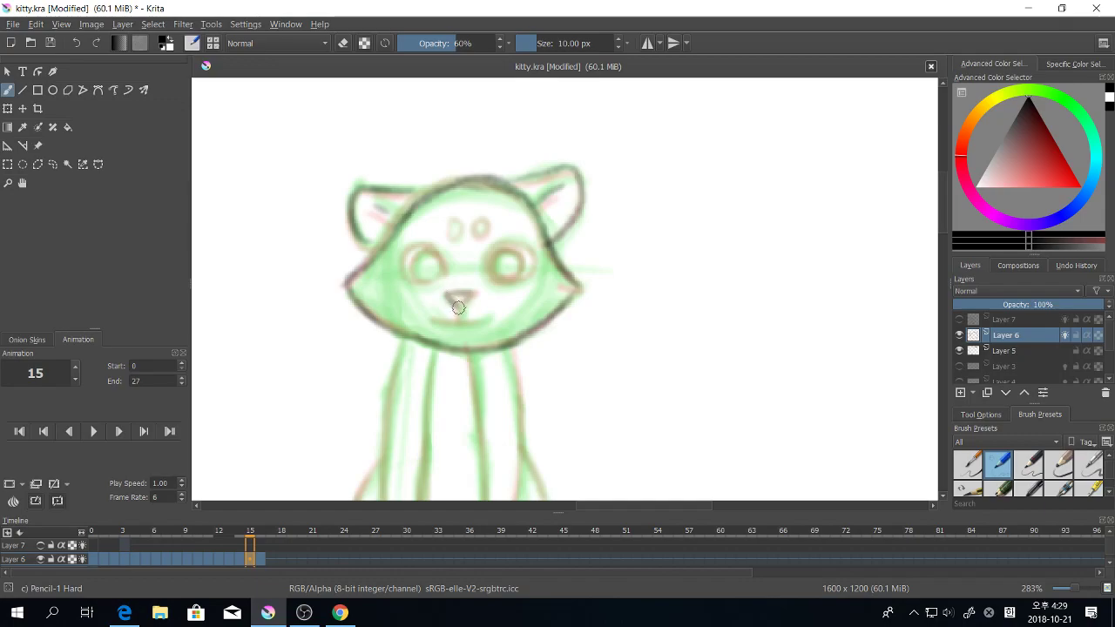
{"action": "left_click_drag", "start_coordinate": [459, 319], "coordinate": [476, 323]}
{"action": "mouse_move", "coordinate": [531, 270]}
{"action": "left_mouse_down"}
{"action": "mouse_move", "coordinate": [488, 253]}
{"action": "mouse_move", "coordinate": [493, 279]}
{"action": "mouse_move", "coordinate": [511, 283]}
{"action": "left_mouse_up"}
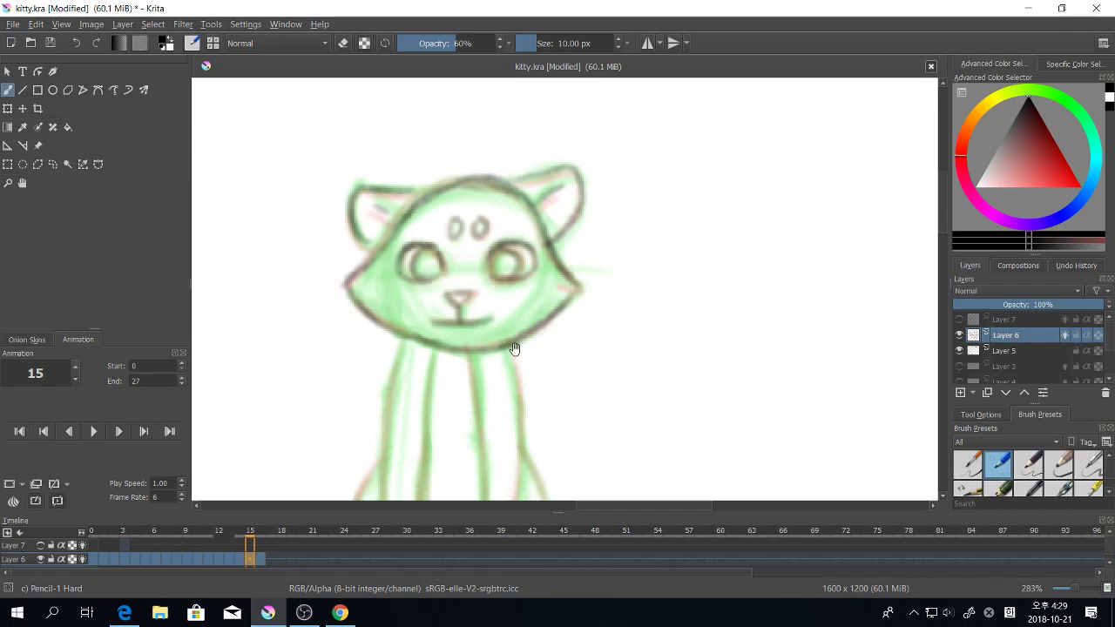
Step: Draw both forelegs, the two front paws and the right-hand haunch on frame 15
{"action": "mouse_move", "coordinate": [514, 349]}
{"action": "left_mouse_down"}
{"action": "mouse_move", "coordinate": [508, 204]}
{"action": "mouse_move", "coordinate": [508, 291]}
{"action": "left_mouse_up"}
{"action": "left_click_drag", "start_coordinate": [492, 200], "coordinate": [500, 375]}
{"action": "left_click_drag", "start_coordinate": [497, 288], "coordinate": [507, 401]}
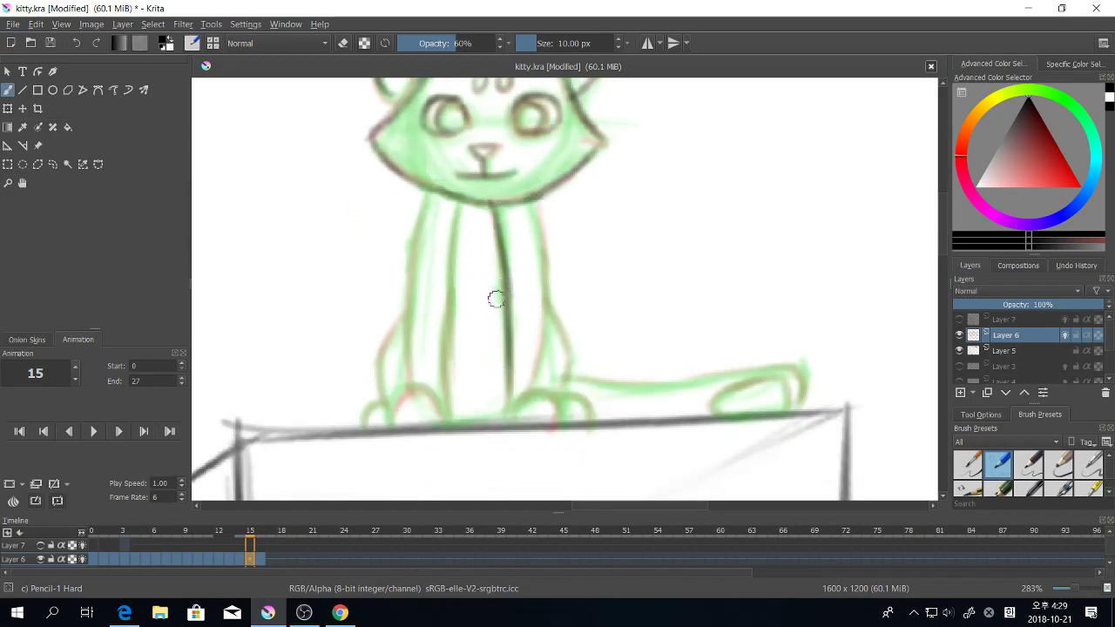
{"action": "left_click_drag", "start_coordinate": [457, 204], "coordinate": [443, 421]}
{"action": "left_click_drag", "start_coordinate": [420, 205], "coordinate": [394, 409]}
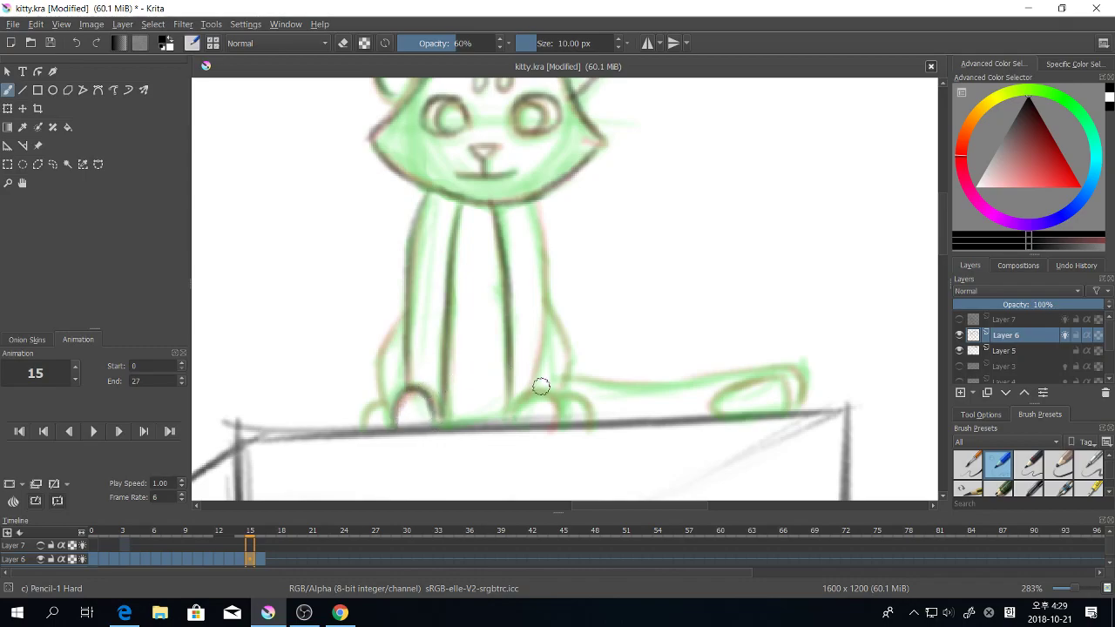
{"action": "mouse_move", "coordinate": [540, 386]}
{"action": "left_mouse_down"}
{"action": "mouse_move", "coordinate": [548, 398]}
{"action": "mouse_move", "coordinate": [522, 408]}
{"action": "mouse_move", "coordinate": [555, 415]}
{"action": "mouse_move", "coordinate": [537, 204]}
{"action": "mouse_move", "coordinate": [569, 369]}
{"action": "left_mouse_up"}
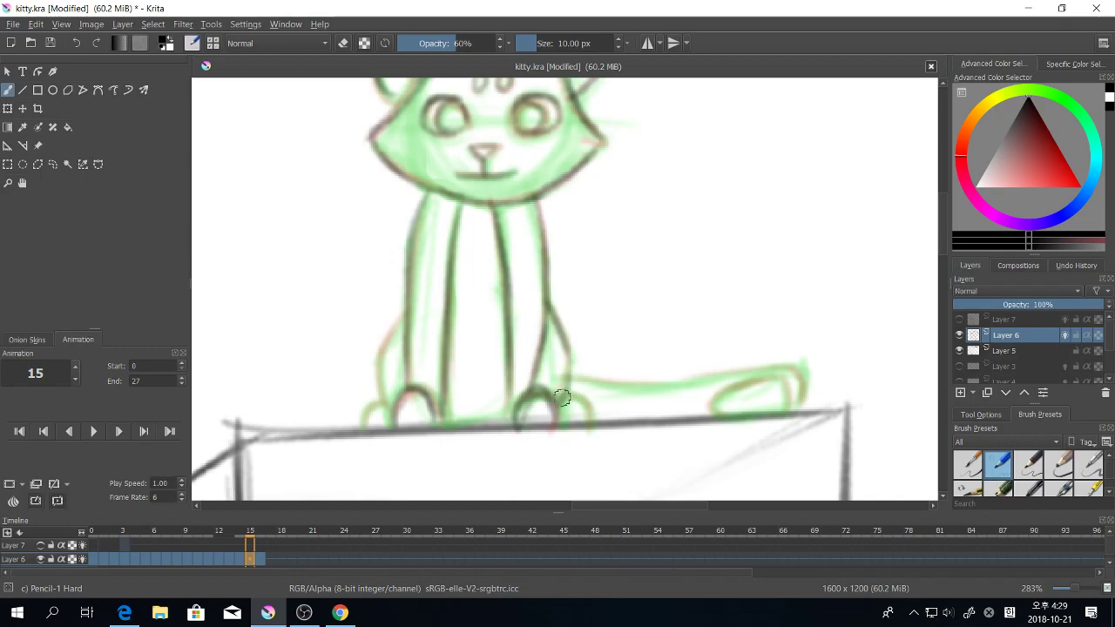
Step: Draw the hind feet, the left-hand haunch and the tail with its curled tip on frame 15
{"action": "left_click_drag", "start_coordinate": [562, 416], "coordinate": [588, 422]}
{"action": "left_click_drag", "start_coordinate": [387, 408], "coordinate": [366, 428]}
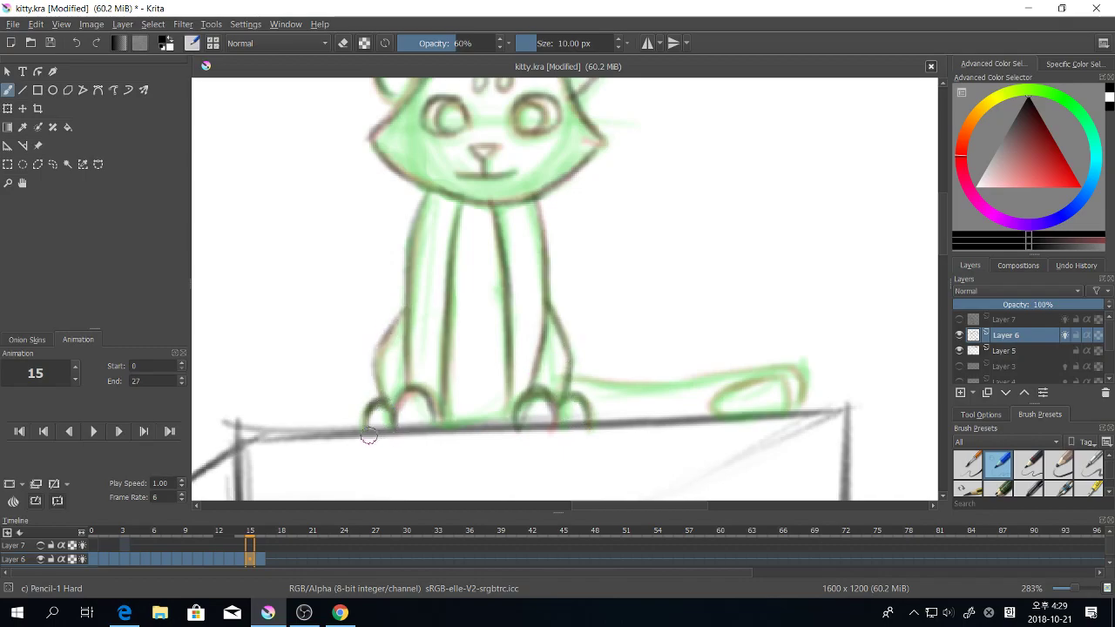
{"action": "mouse_move", "coordinate": [594, 416]}
{"action": "left_mouse_down"}
{"action": "mouse_move", "coordinate": [480, 410]}
{"action": "mouse_move", "coordinate": [659, 364]}
{"action": "mouse_move", "coordinate": [679, 405]}
{"action": "mouse_move", "coordinate": [610, 366]}
{"action": "mouse_move", "coordinate": [664, 377]}
{"action": "mouse_move", "coordinate": [609, 386]}
{"action": "mouse_move", "coordinate": [660, 391]}
{"action": "left_mouse_up"}
Step: Set the animation's frame rate to 12 and play it from frame 0
{"action": "key", "text": "1"}
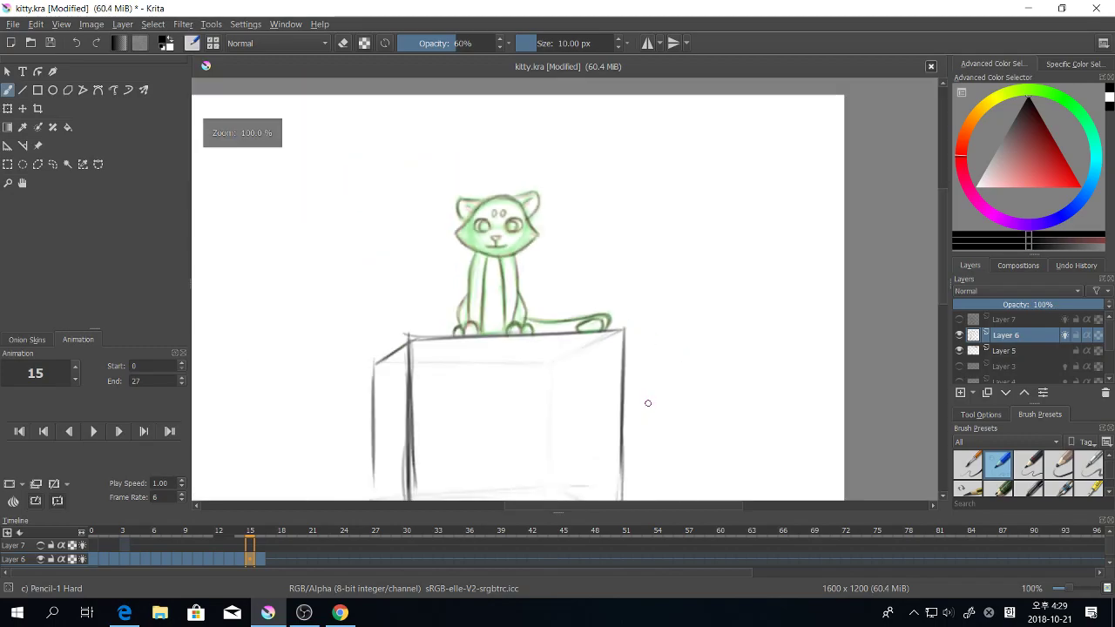
{"action": "left_click", "coordinate": [47, 437]}
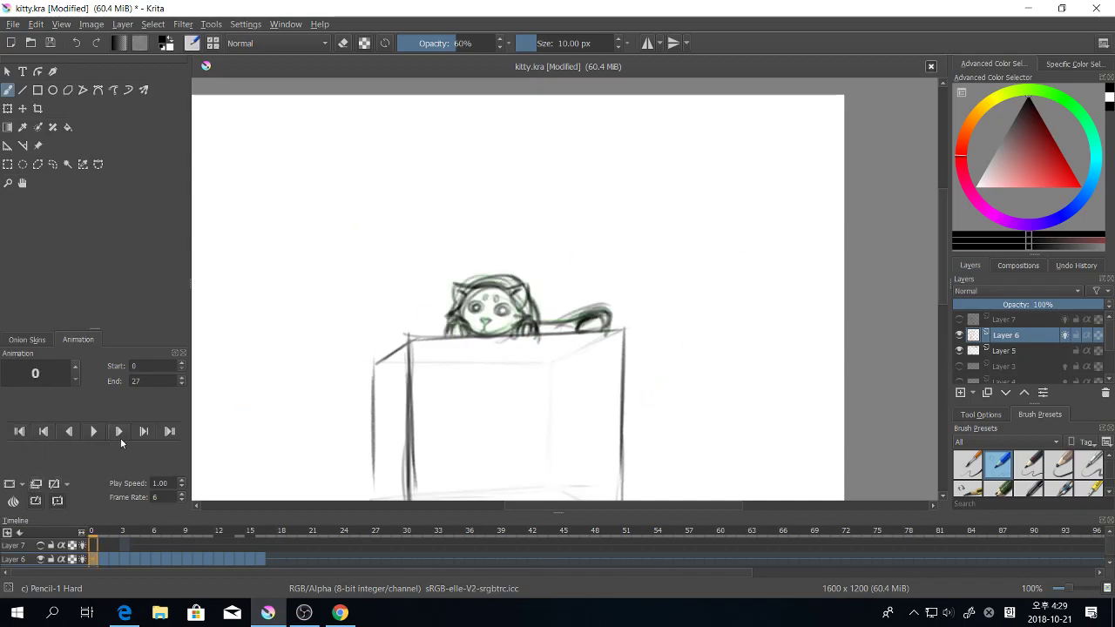
{"action": "left_click", "coordinate": [182, 493]}
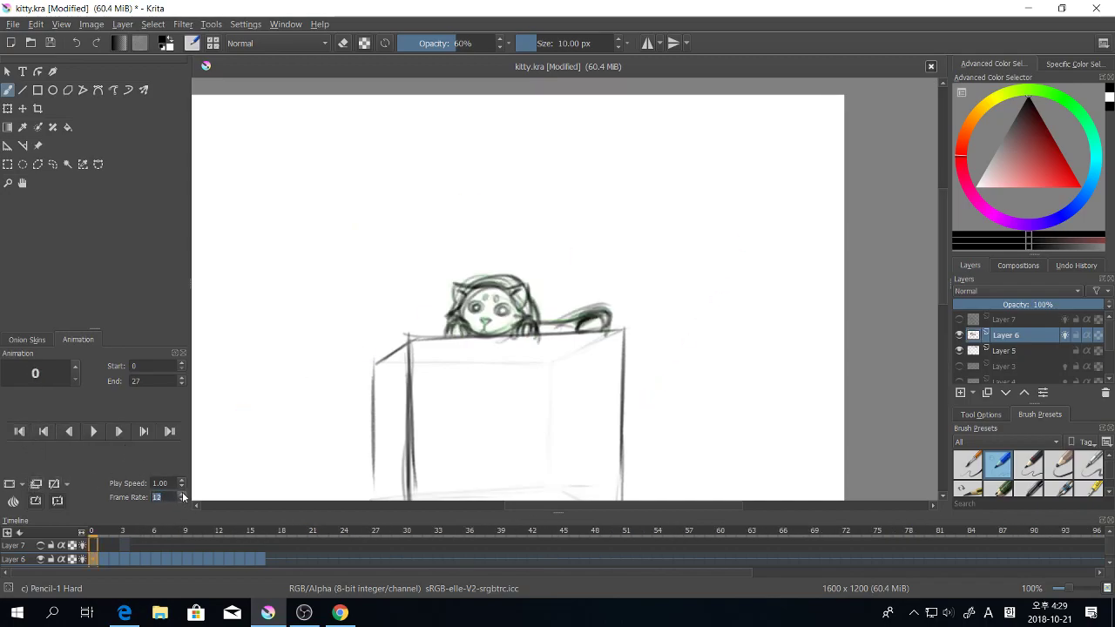
{"action": "left_click", "coordinate": [105, 430]}
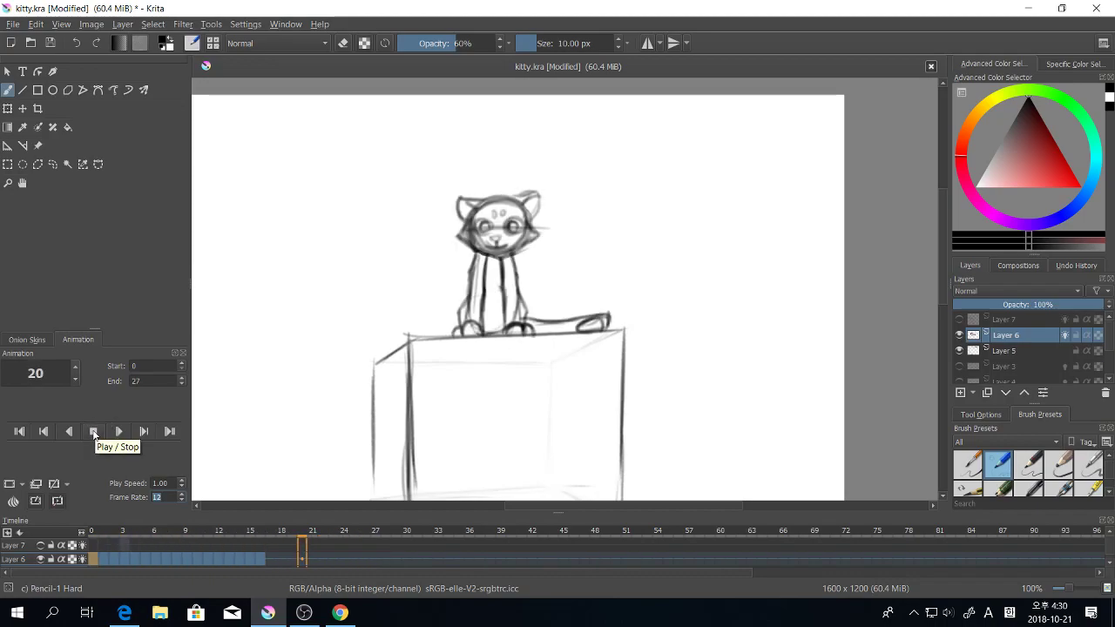
{"action": "mouse_move", "coordinate": [142, 618]}
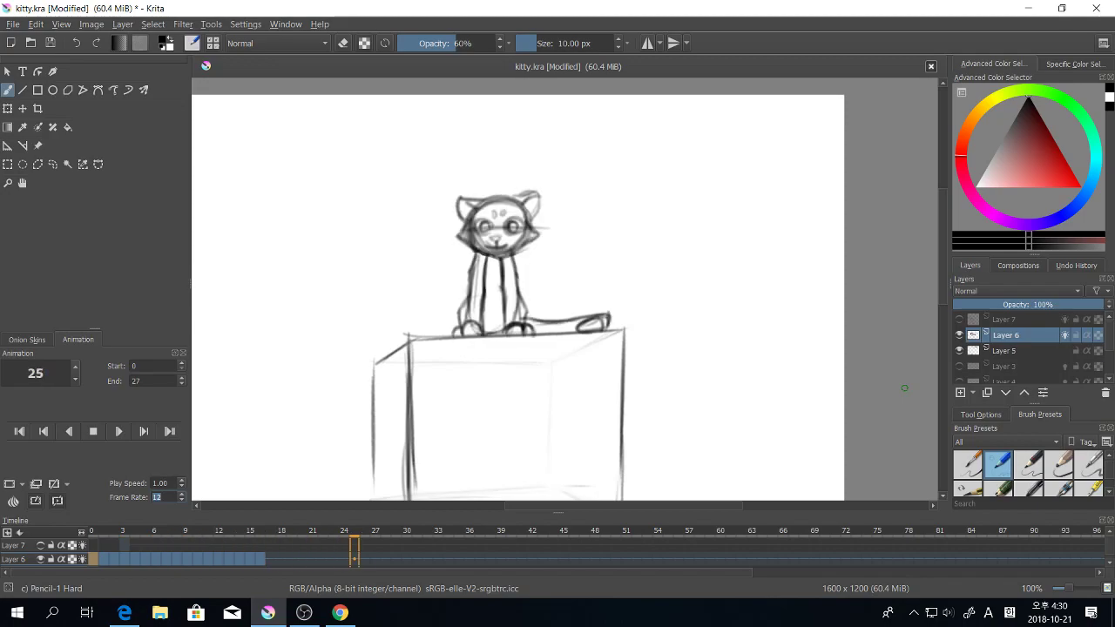
{"action": "left_click", "coordinate": [303, 613]}
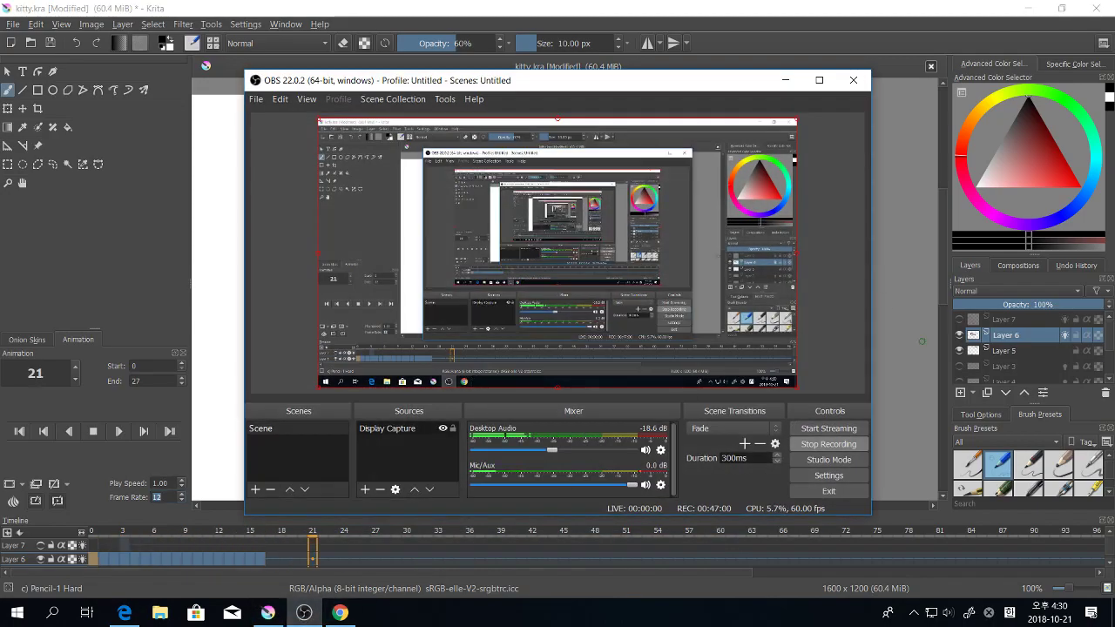